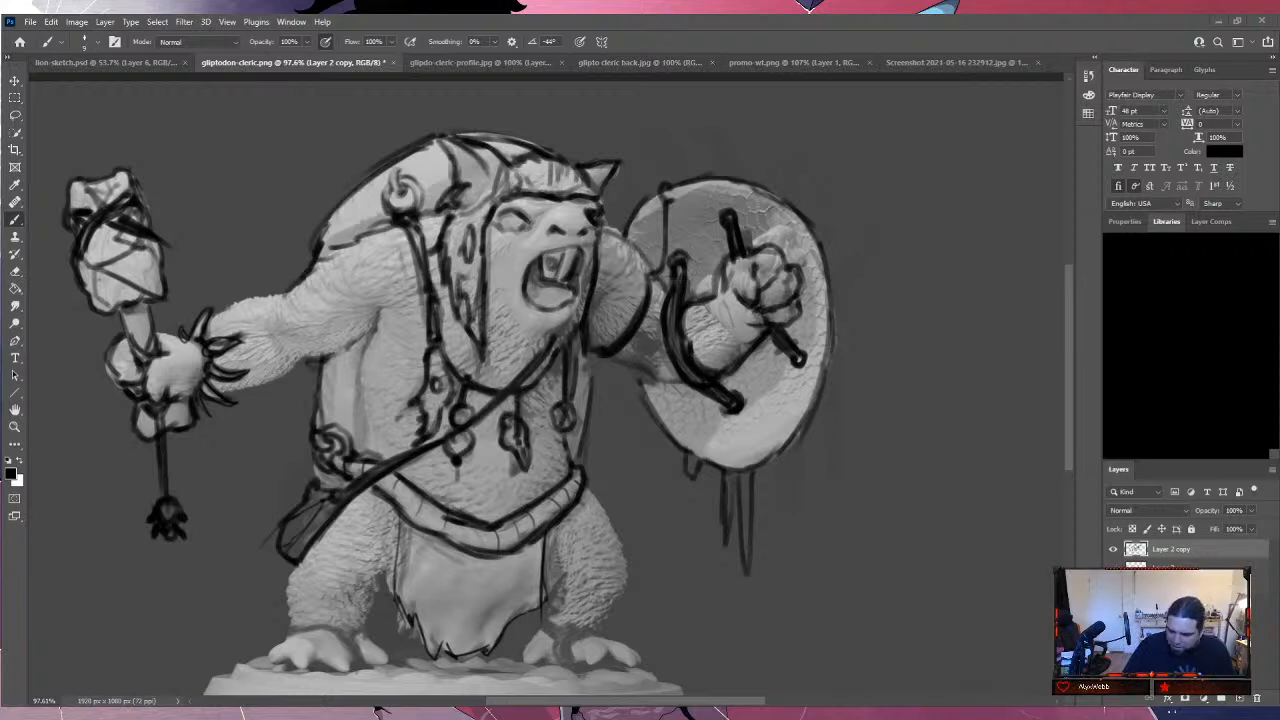
Save and close the gliptodon-cleric drawing, and switch to the lion-sketch.psd document.
key("ctrl+s")
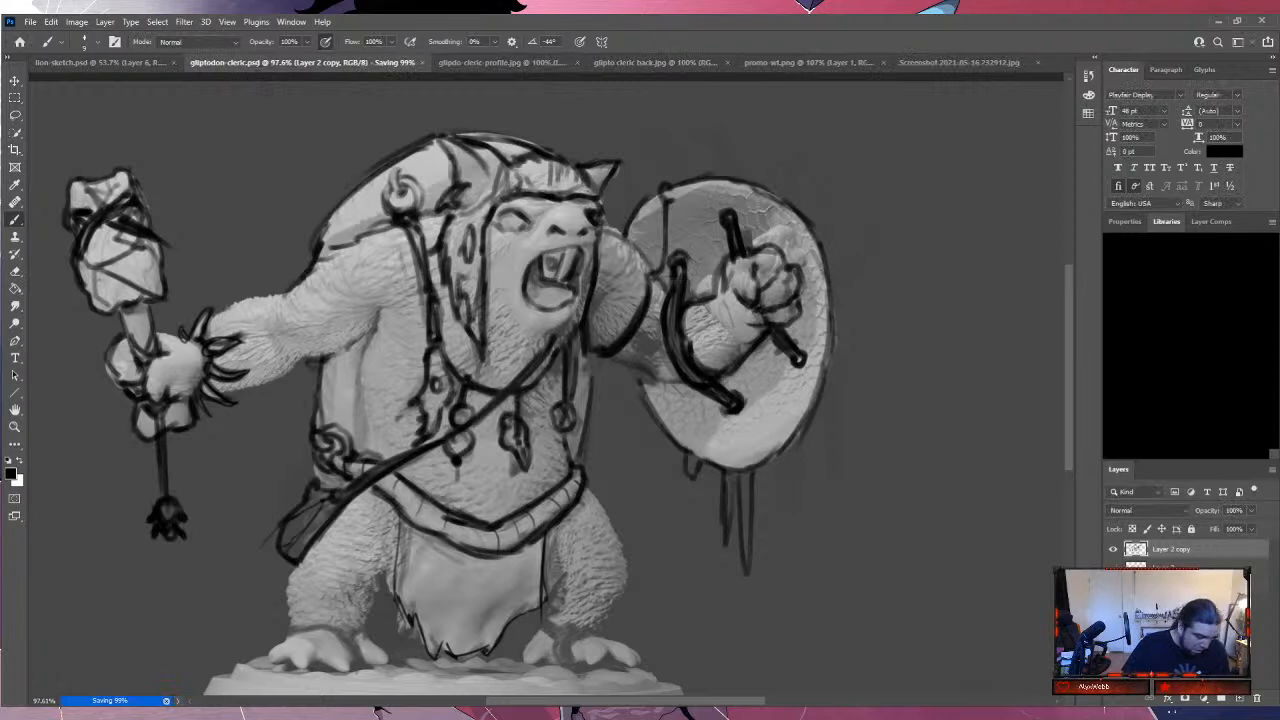
key("ctrl+w")
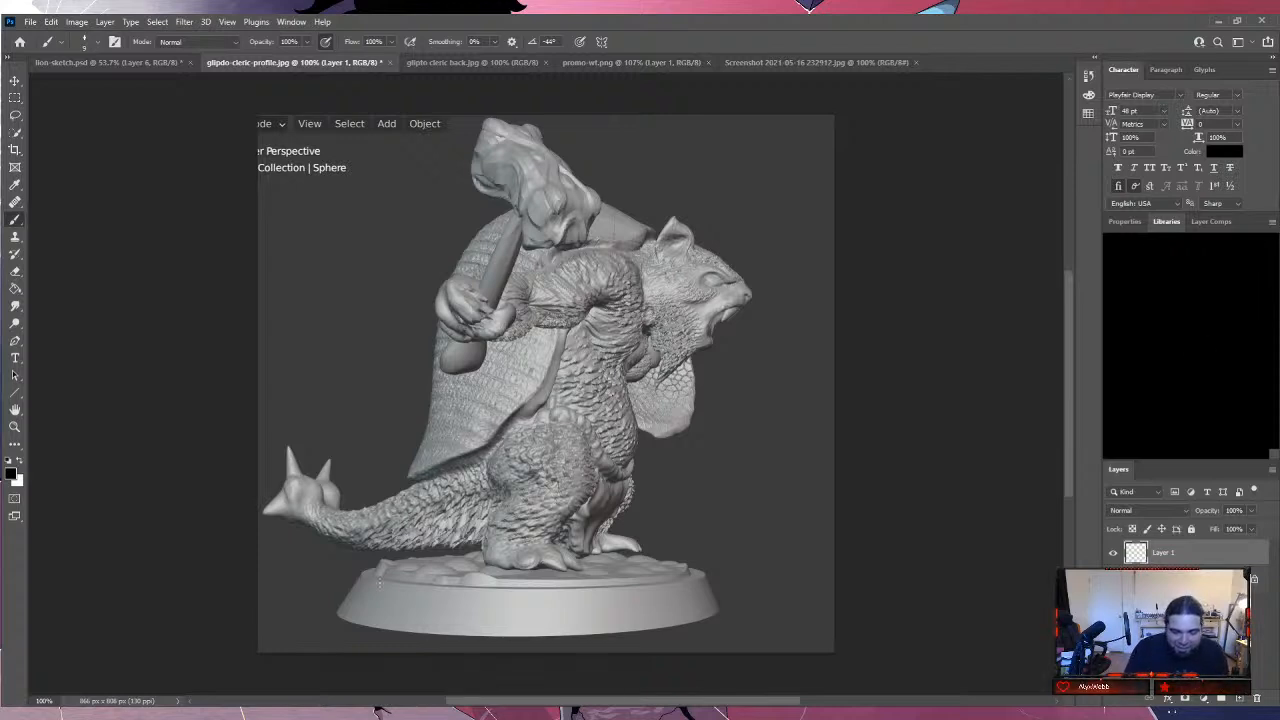
left_click(126, 62)
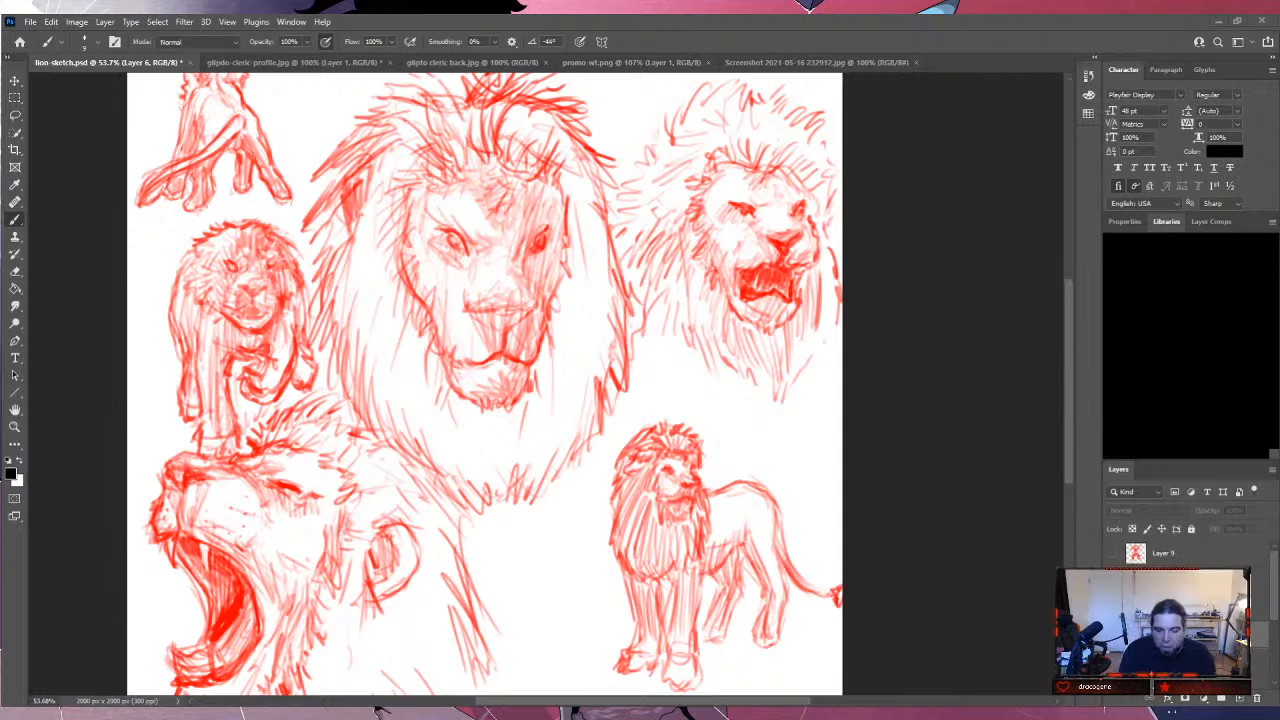
Hide the lion sketches layer and show the framed thumbnail sketches and the many-armed figure composition.
left_click(1113, 635)
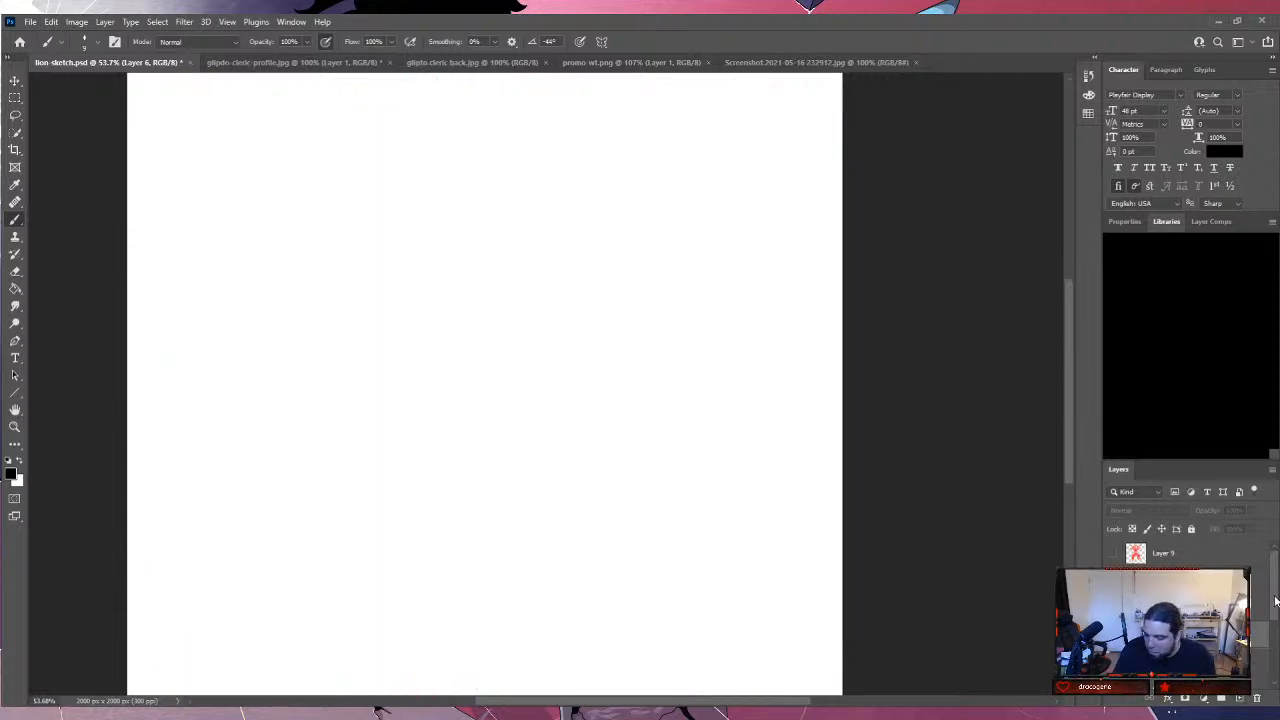
left_click_drag(1277, 600, 1275, 660)
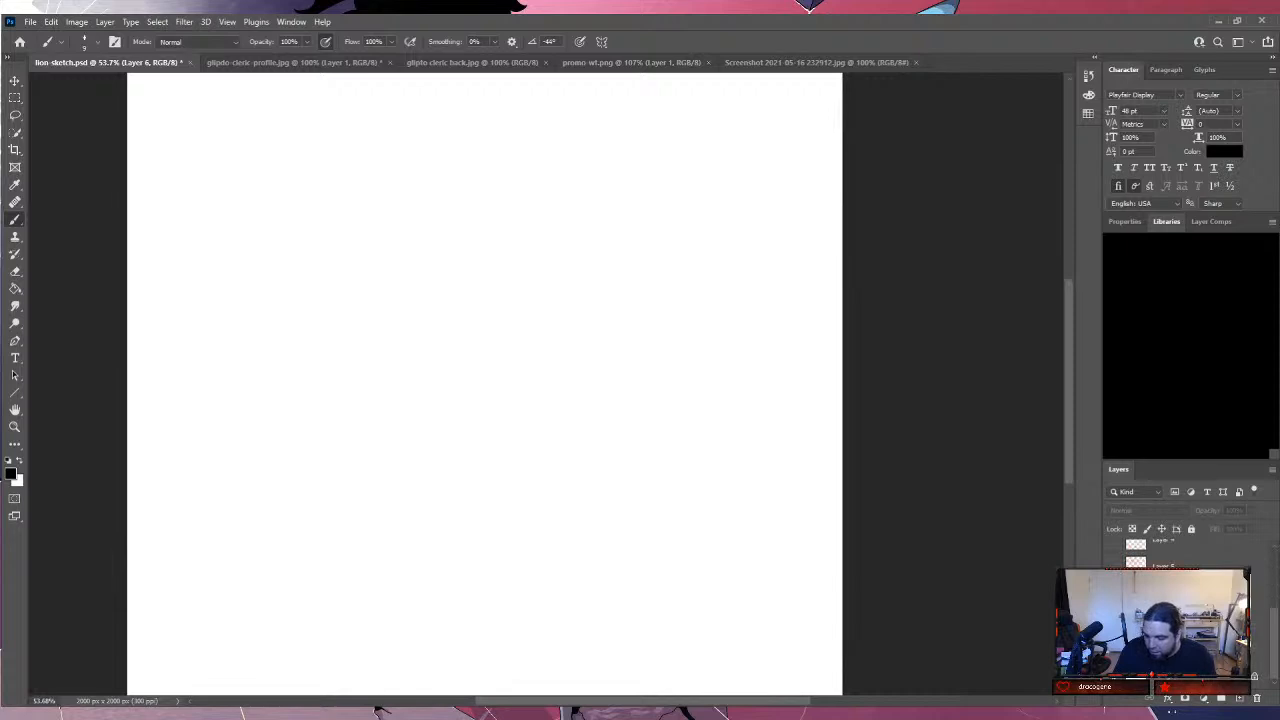
left_click(1113, 635)
left_click(1113, 635)
left_click(1113, 635)
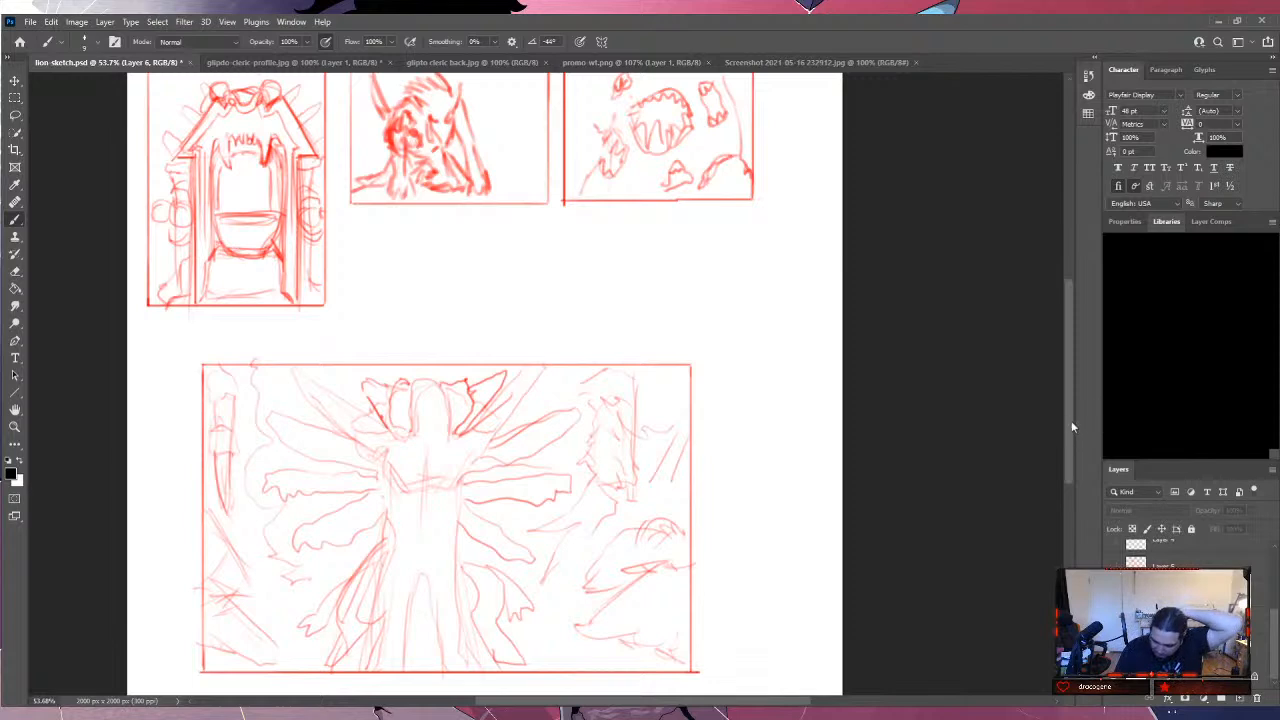
left_click_drag(1070, 421, 1070, 401)
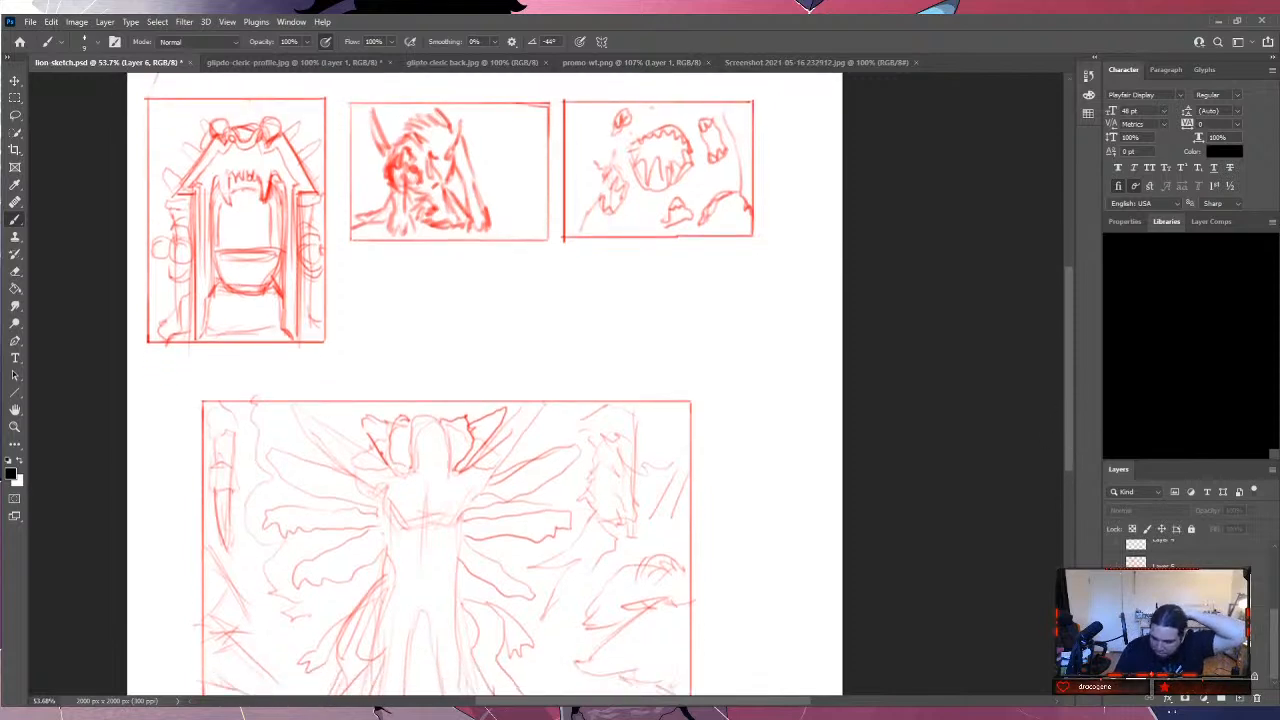
left_click(1113, 618)
left_click(1113, 618)
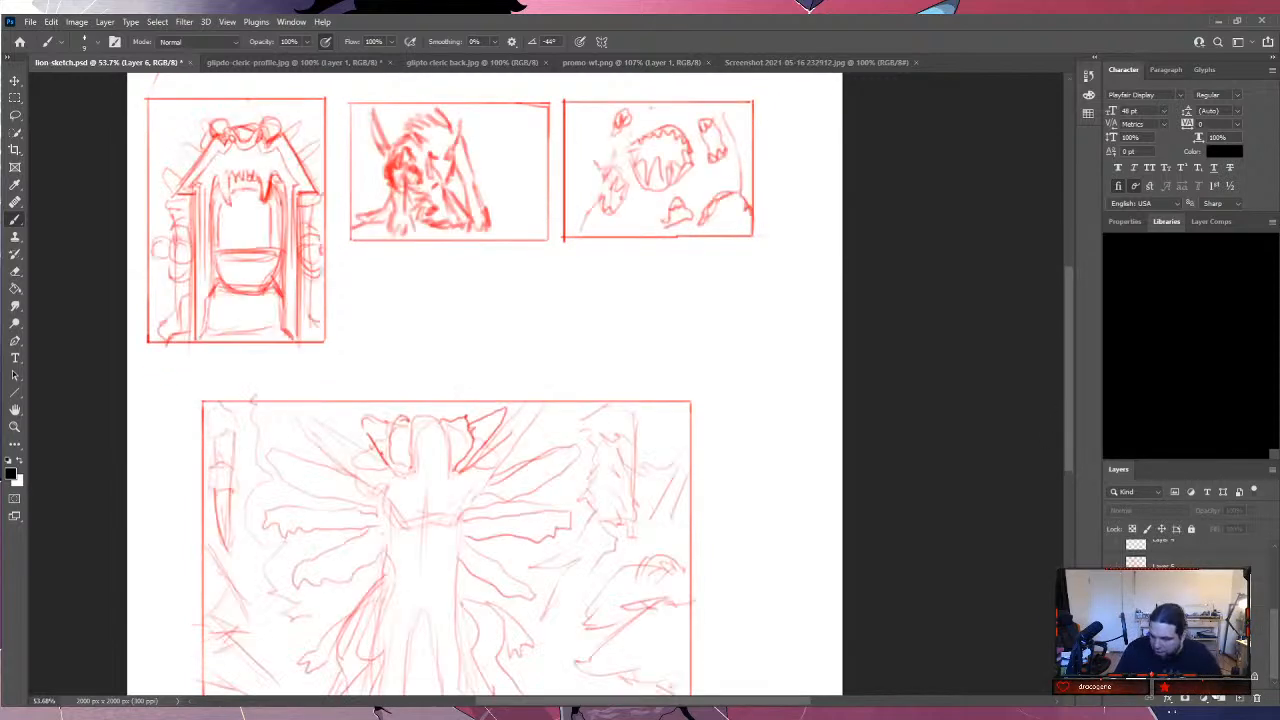
Add a new empty layer to lion-sketch.psd and check the lower layers by toggling their visibility.
left_click(1237, 698)
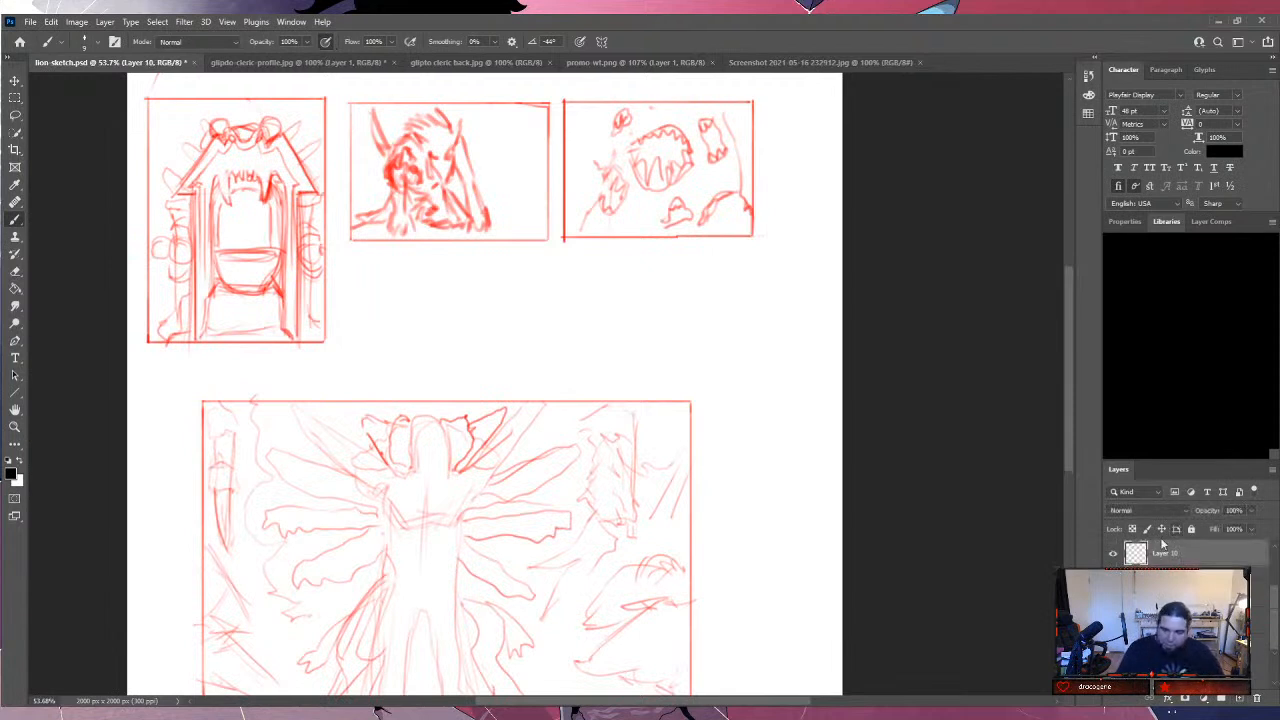
scroll(1180, 555, "down", 2)
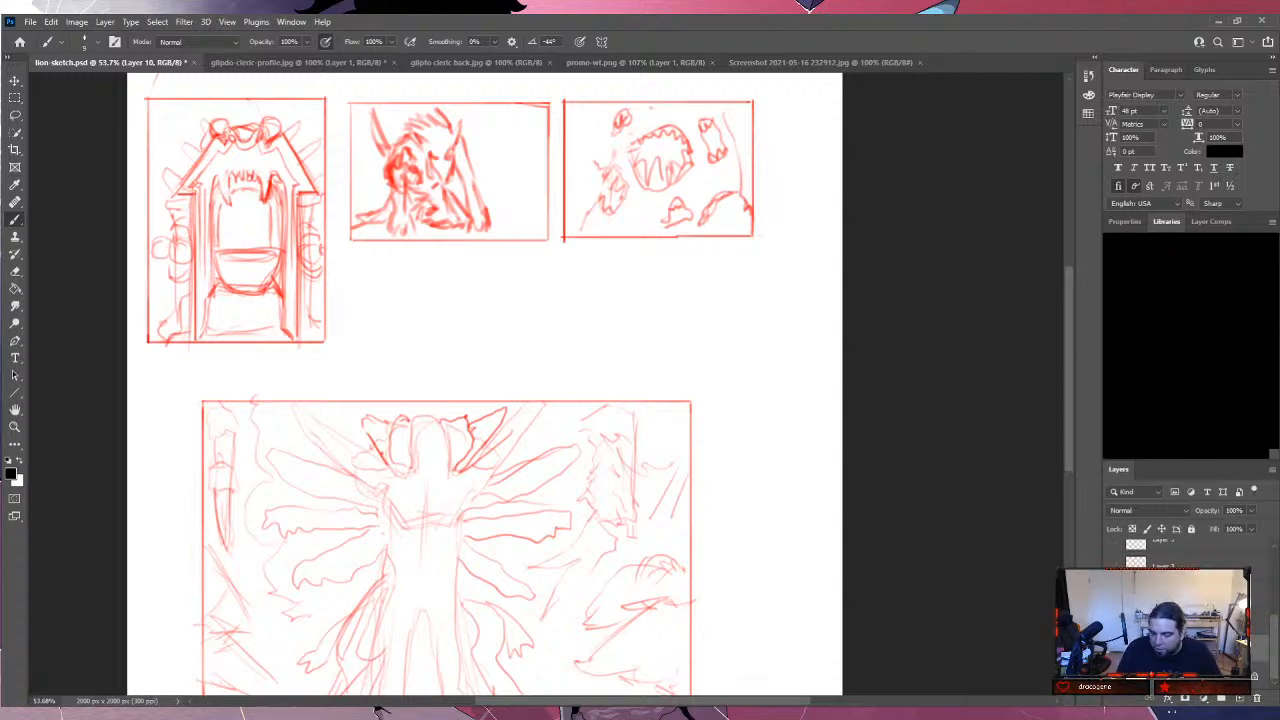
left_click(1113, 648)
left_click(1113, 648)
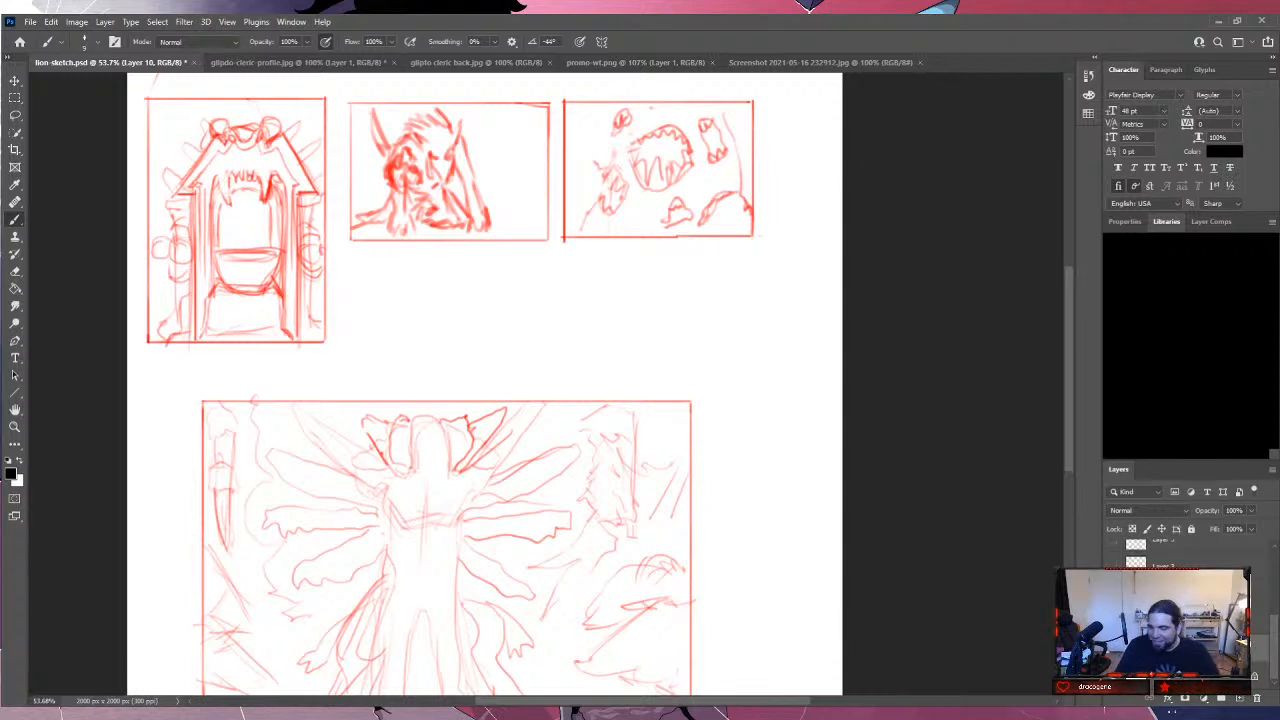
scroll(1180, 550, "up", 2)
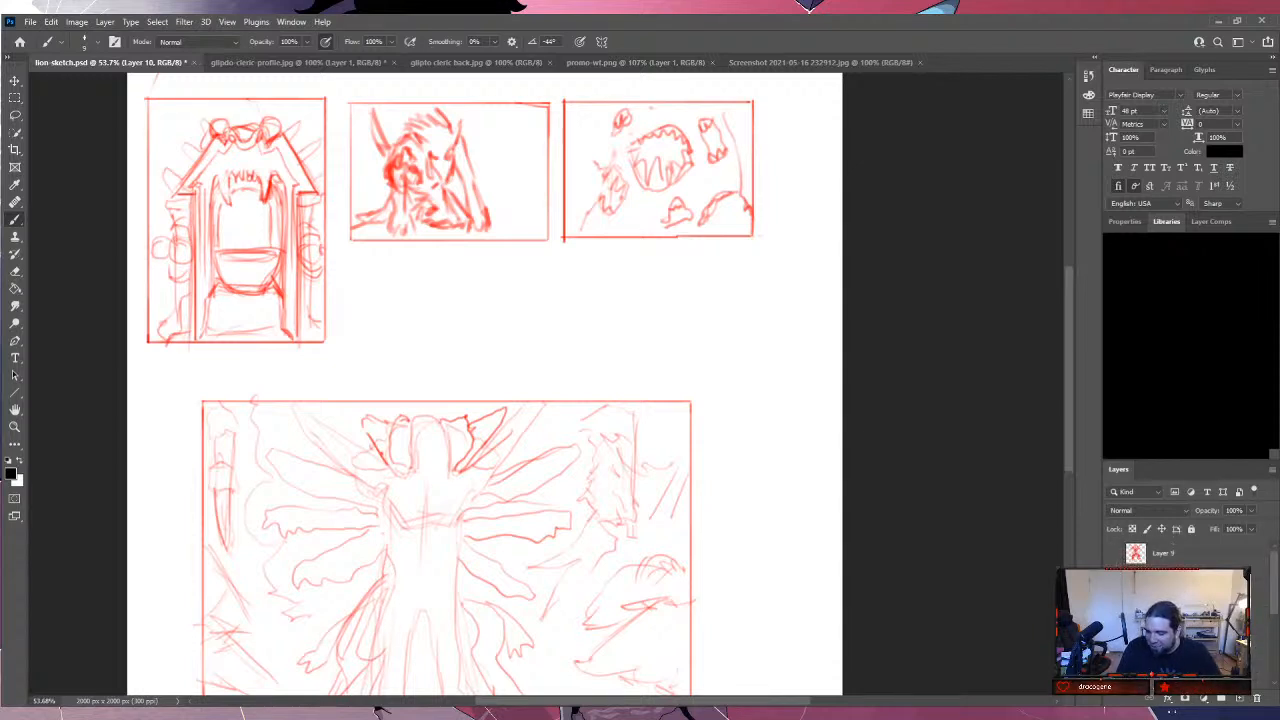
Show the red multi-limbed figure on Layer 9, compare it with and without the thumbnail sketches, and hide it again.
left_click(1113, 553)
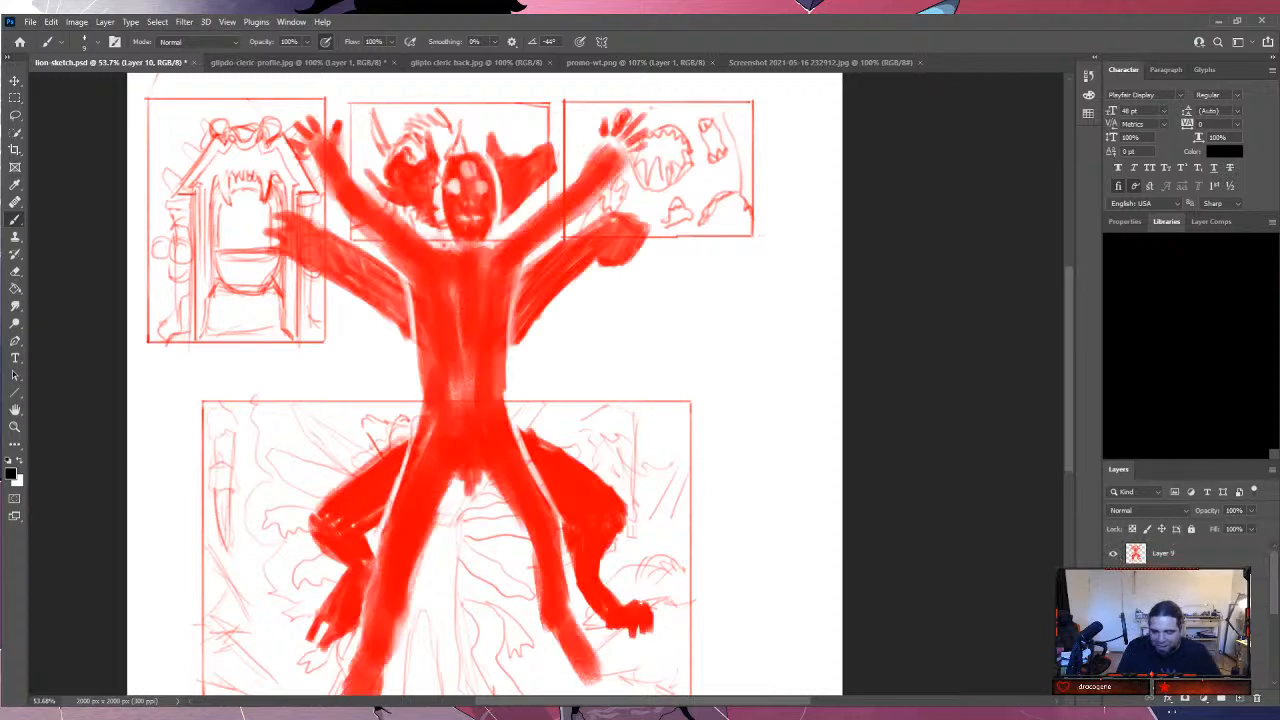
scroll(1118, 560, "down", 3)
scroll(1180, 550, "down", 1)
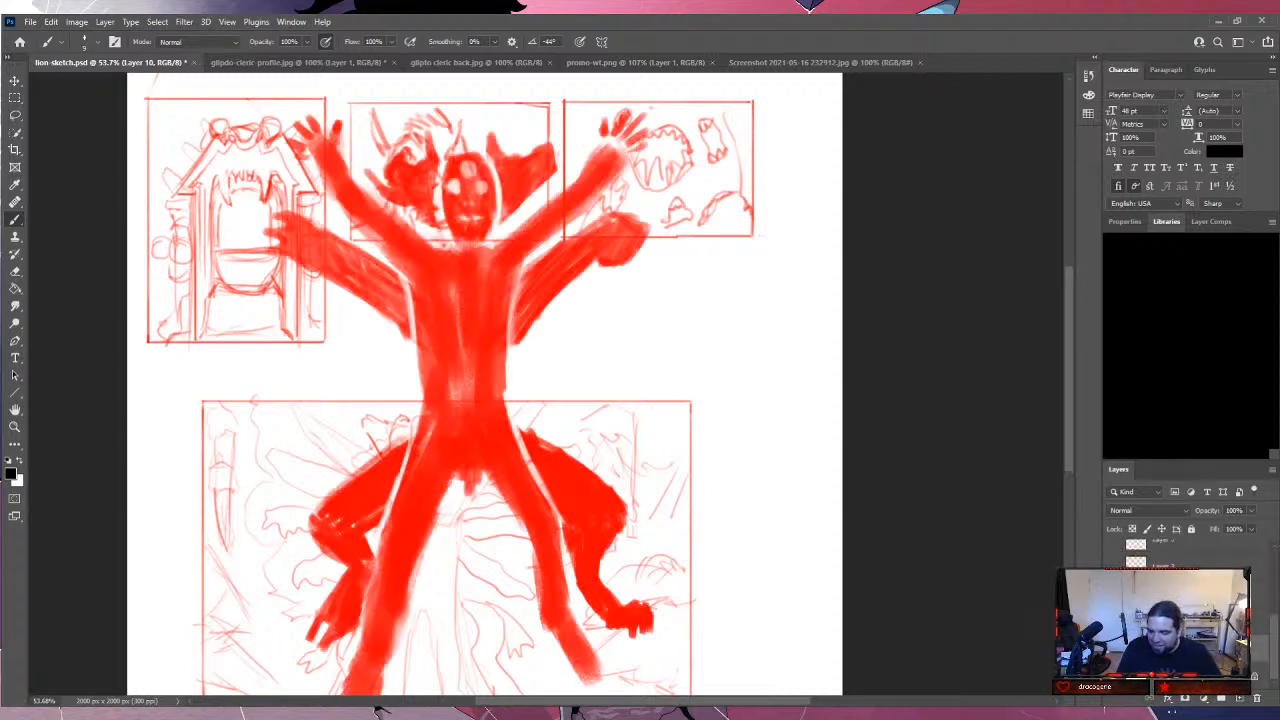
left_click(1113, 562)
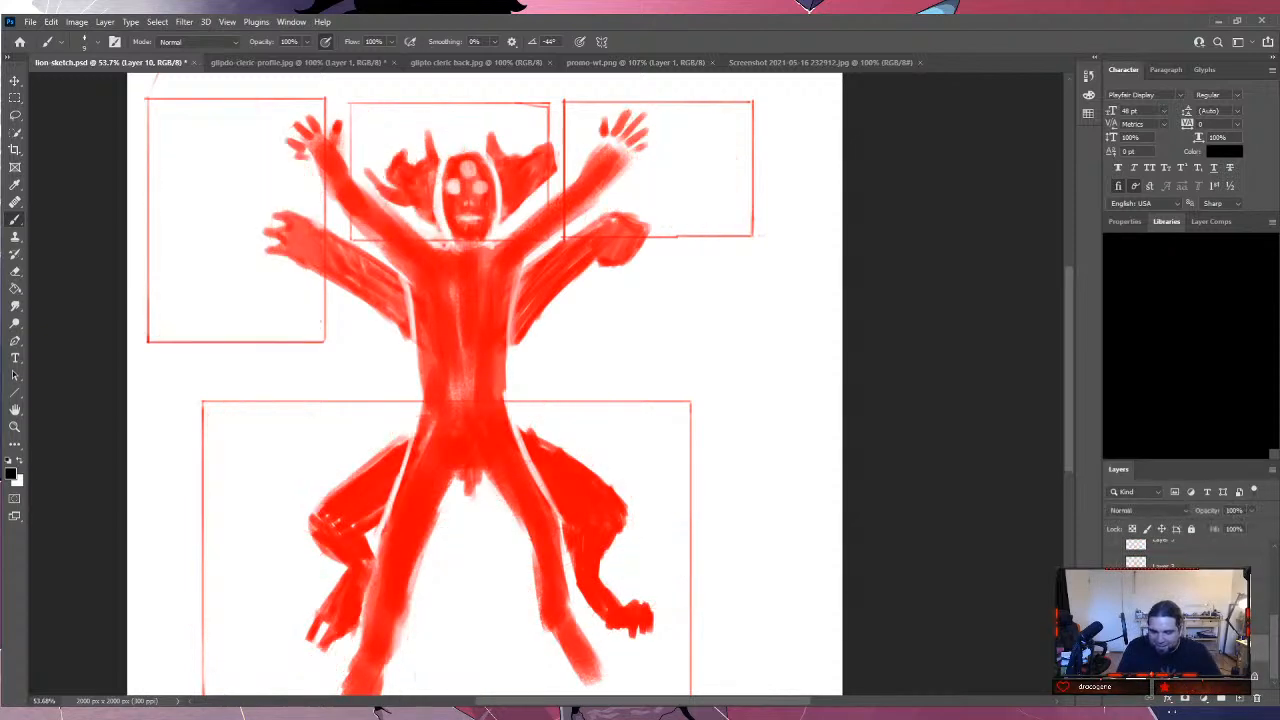
left_click(1113, 562)
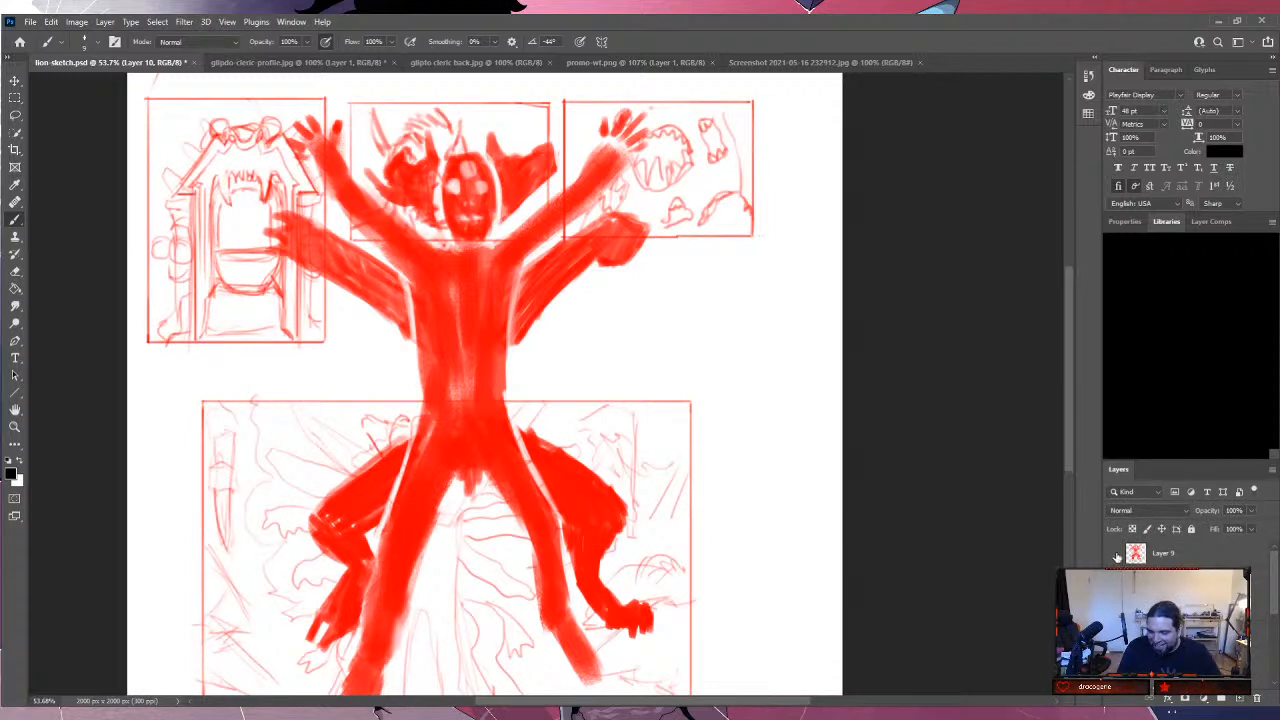
left_click(1113, 553)
scroll(1160, 555, "down", 2)
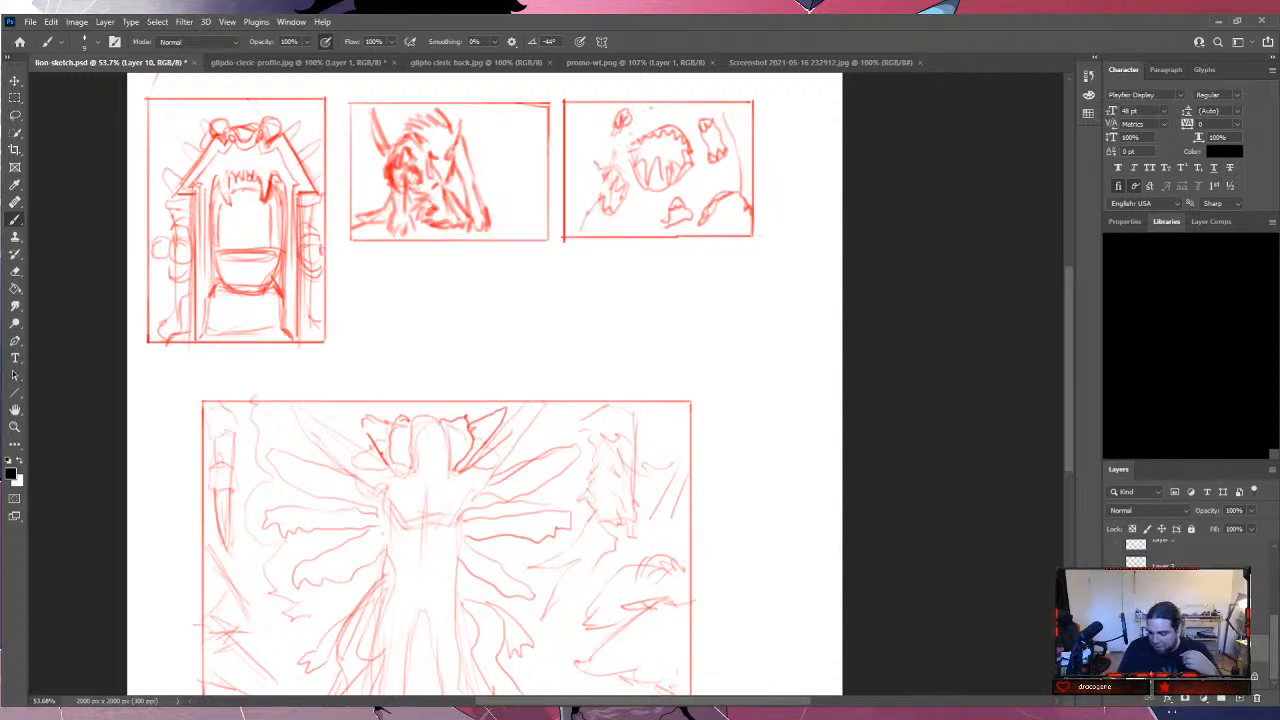
Select the Background layer and hide the sketches inside the frames, leaving only the red frame outlines displayed.
key("alt+comma")
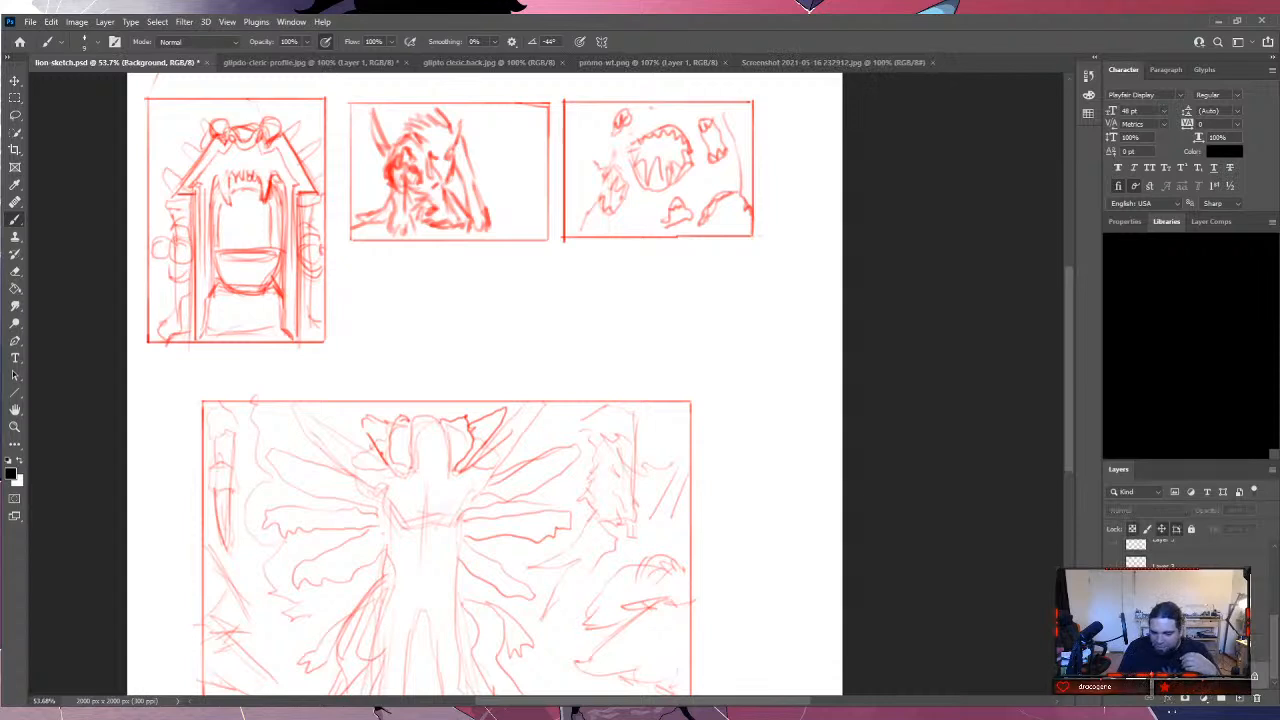
left_click(1113, 658)
left_click(1113, 658)
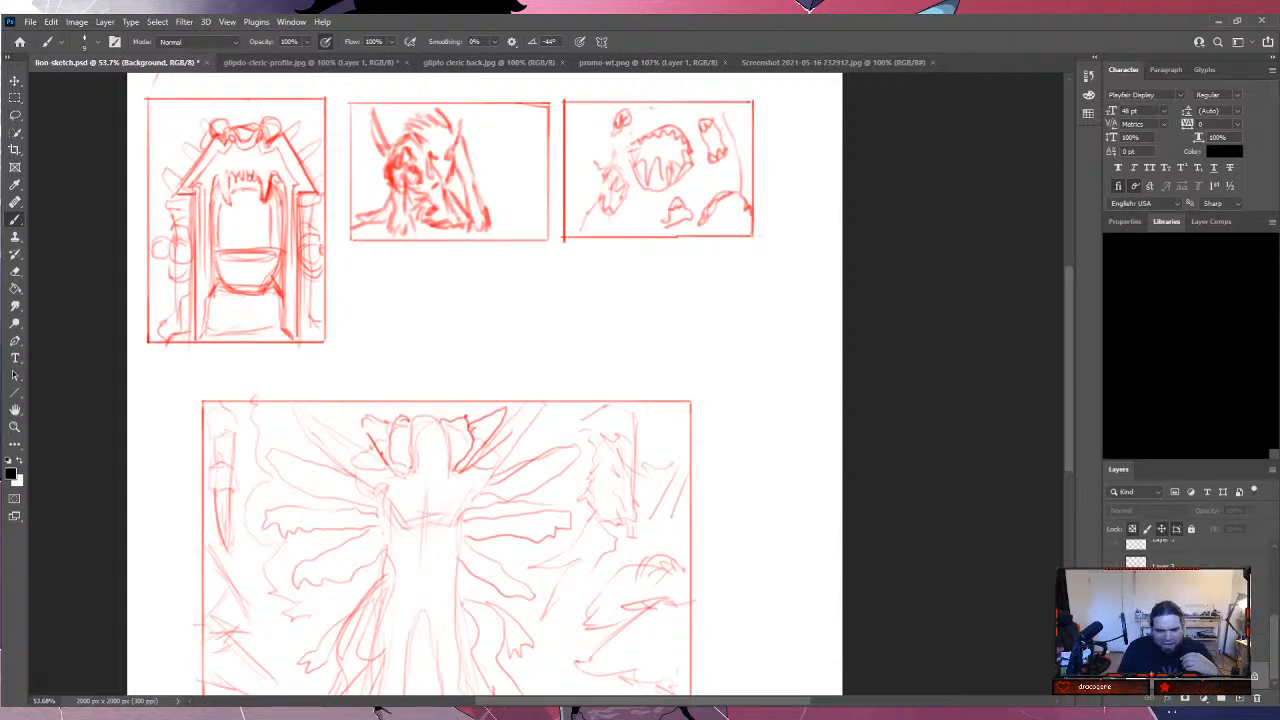
left_click(1113, 658)
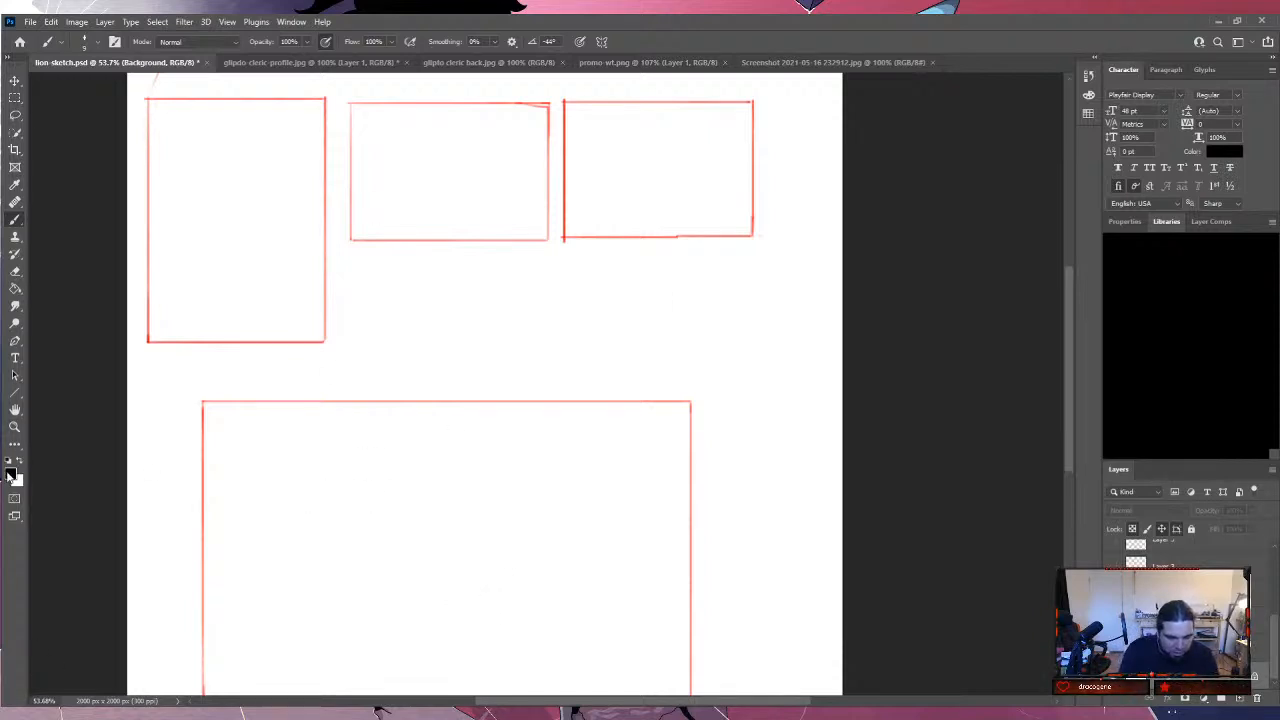
Sample the red of a frame outline as the Brush colour and add a new layer.
key("i")
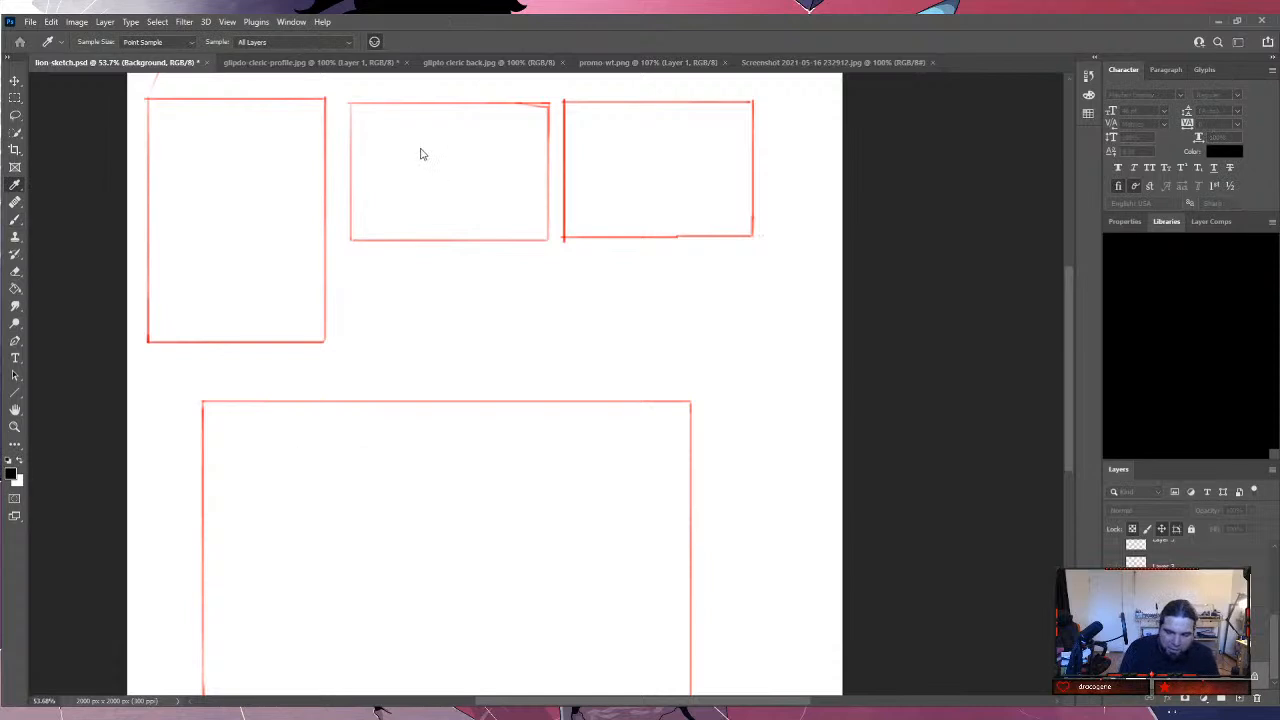
left_click(440, 240)
key("b")
key("ctrl+shift+alt+n")
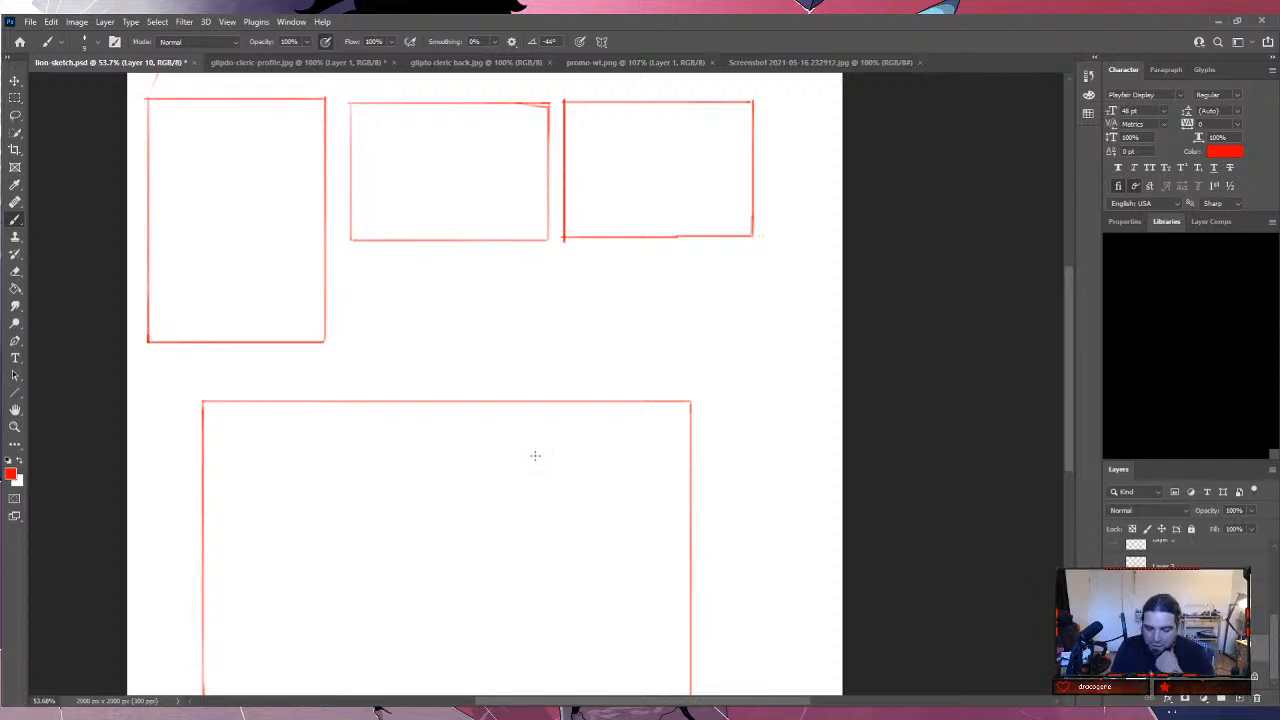
Isolate the new empty layer by hiding the frames and all other layers, including the Background.
left_click_drag(1067, 380, 1067, 403)
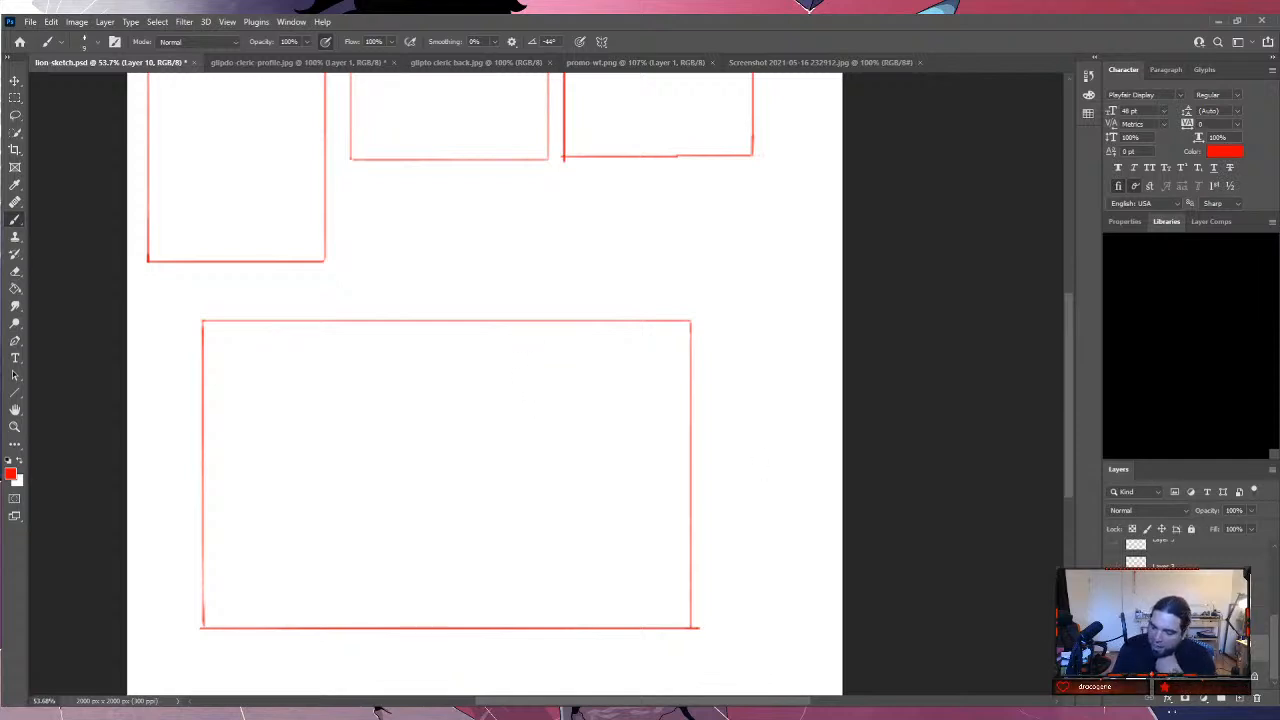
left_click(1113, 648)
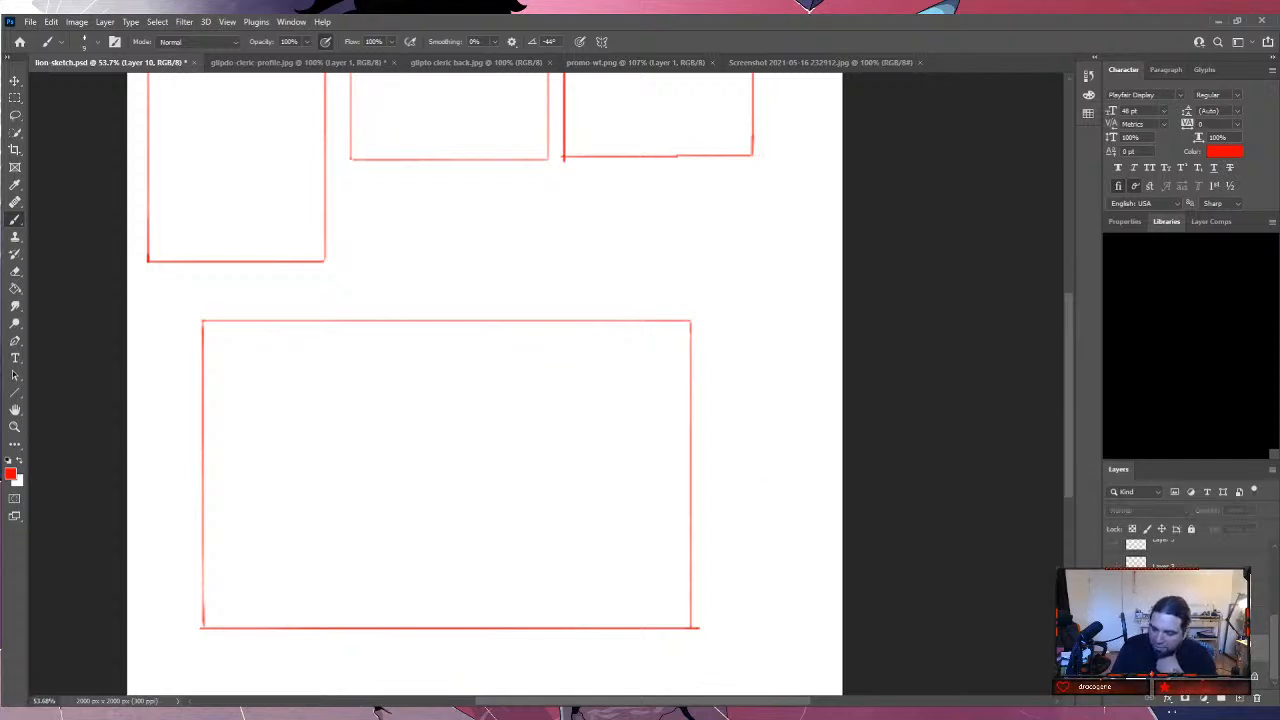
left_click(1113, 648, "alt")
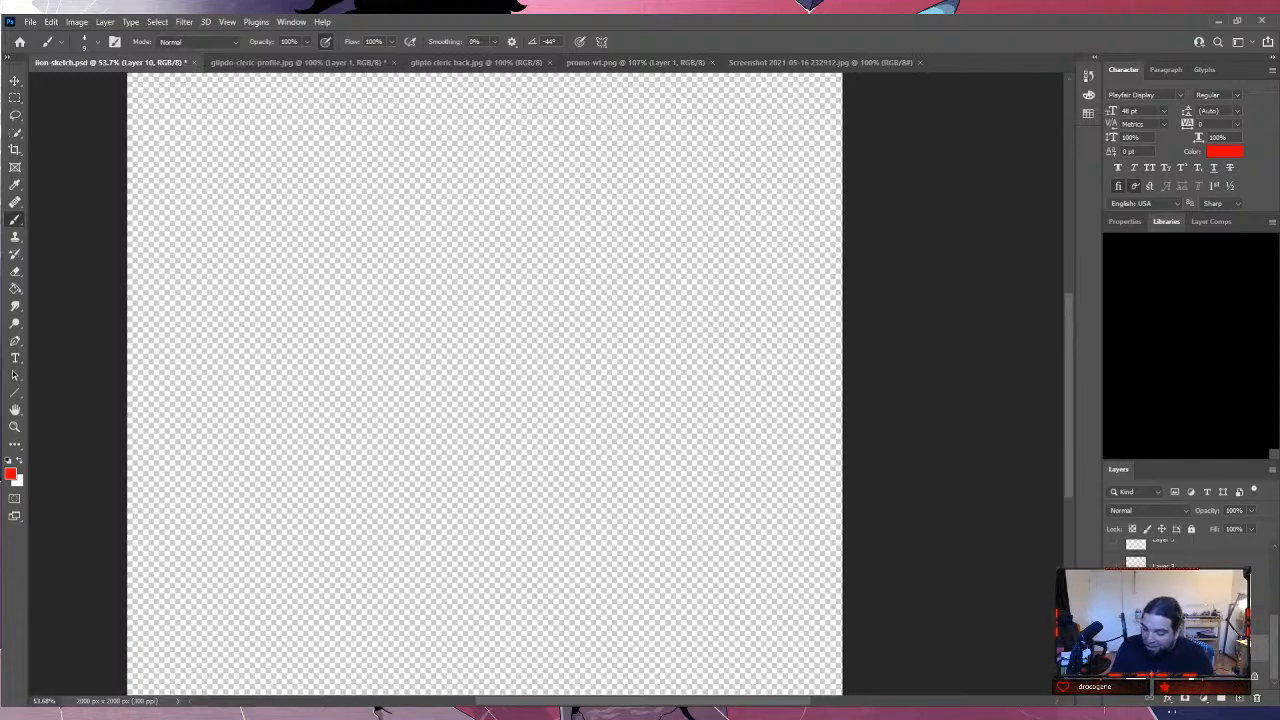
Fill the isolated layer with white using the Paint Bucket, and return to the Brush with red as the foreground colour.
left_click(20, 461)
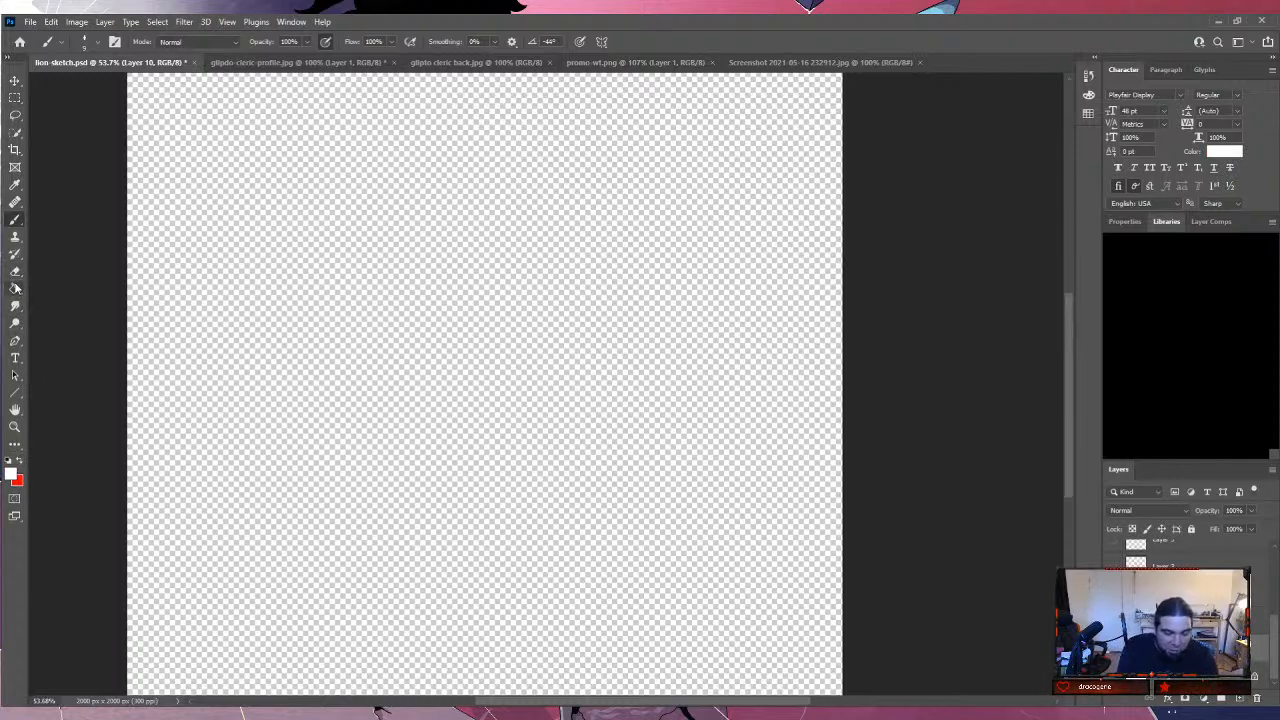
key("g")
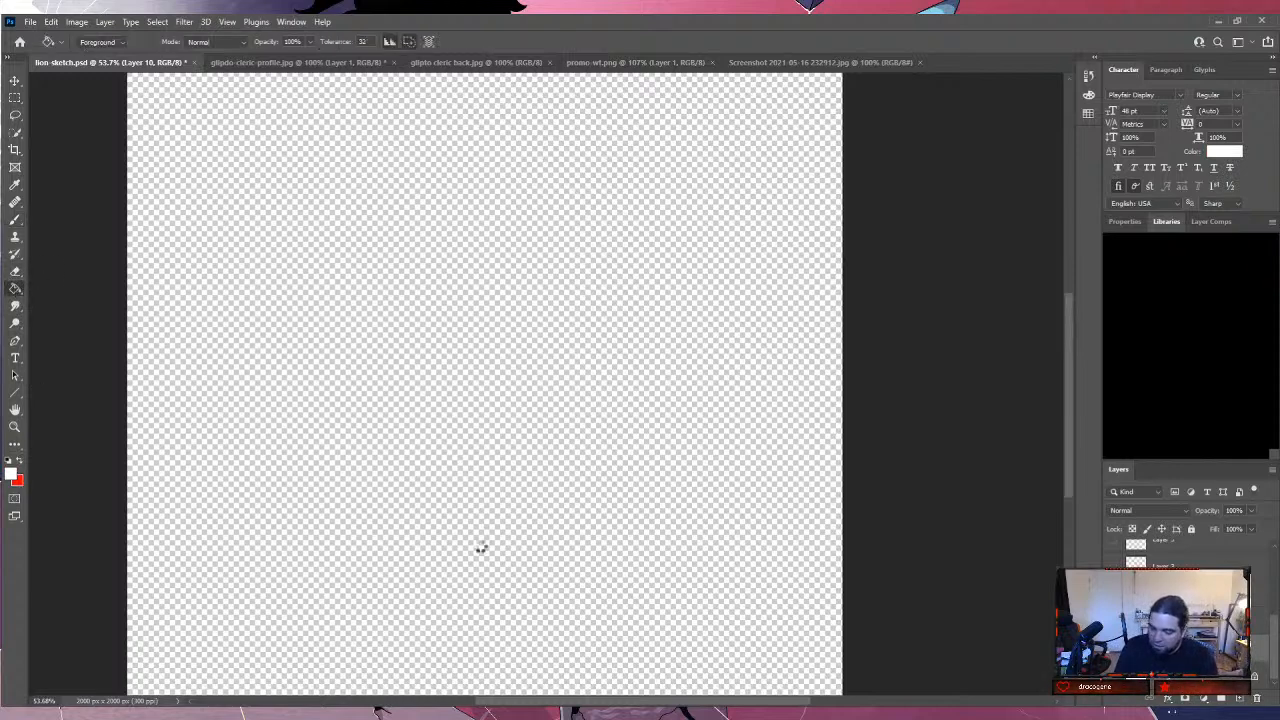
left_click(479, 546)
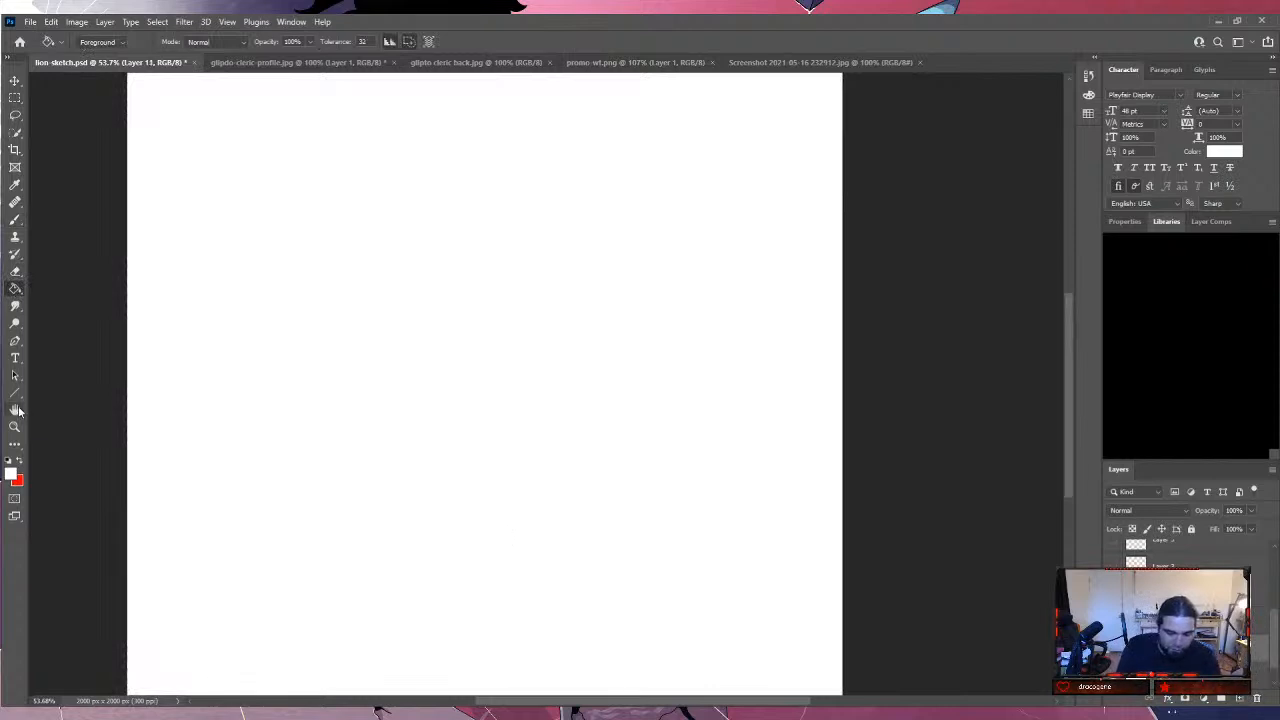
left_click(16, 219)
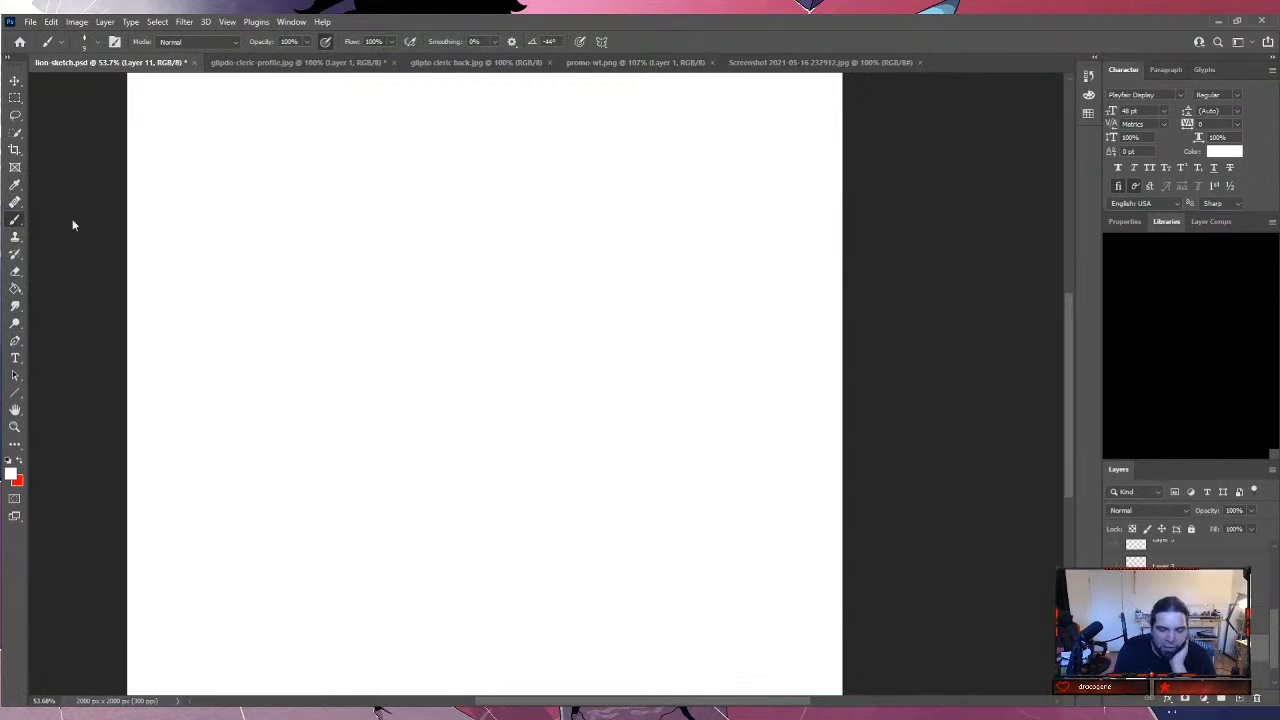
left_click(20, 459)
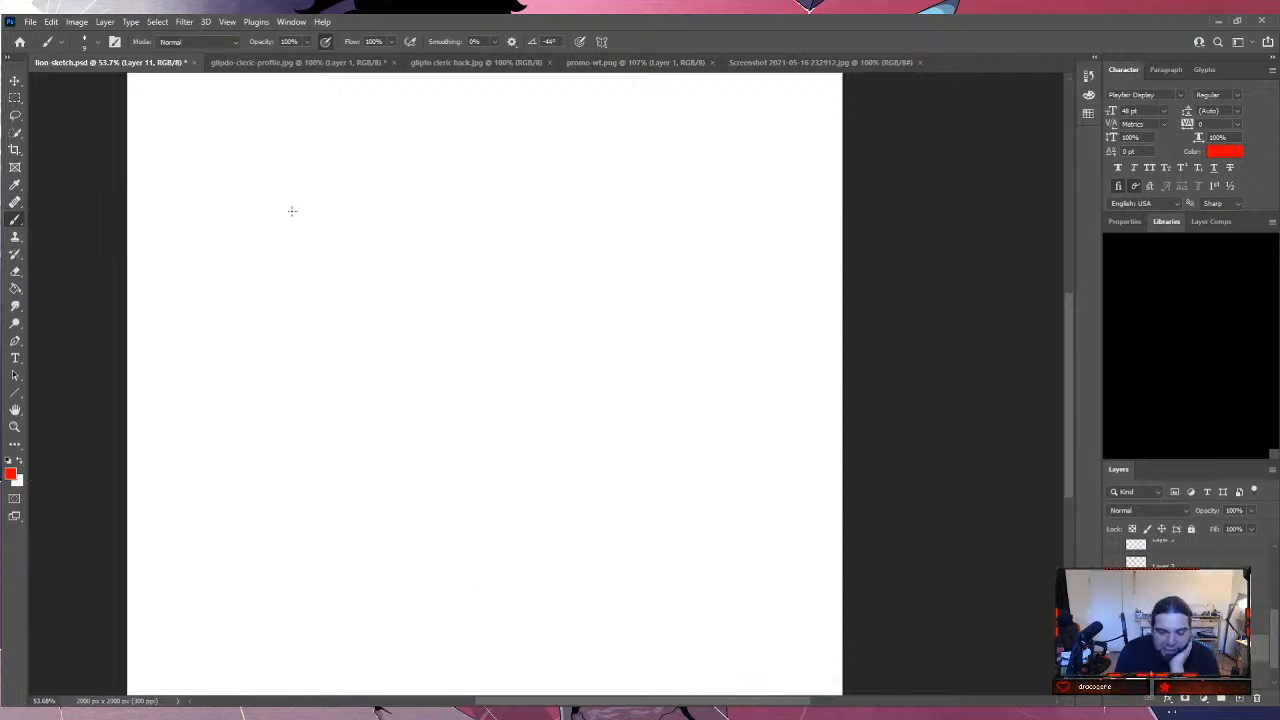
Sketch a rough standing figure in red on the left part of the canvas, with head, shoulders, arms, torso and legs.
mouse_move(284, 170)
left_mouse_down()
mouse_move(268, 196)
mouse_move(288, 273)
mouse_move(280, 244)
mouse_move(254, 279)
mouse_move(290, 236)
mouse_move(318, 249)
left_mouse_up()
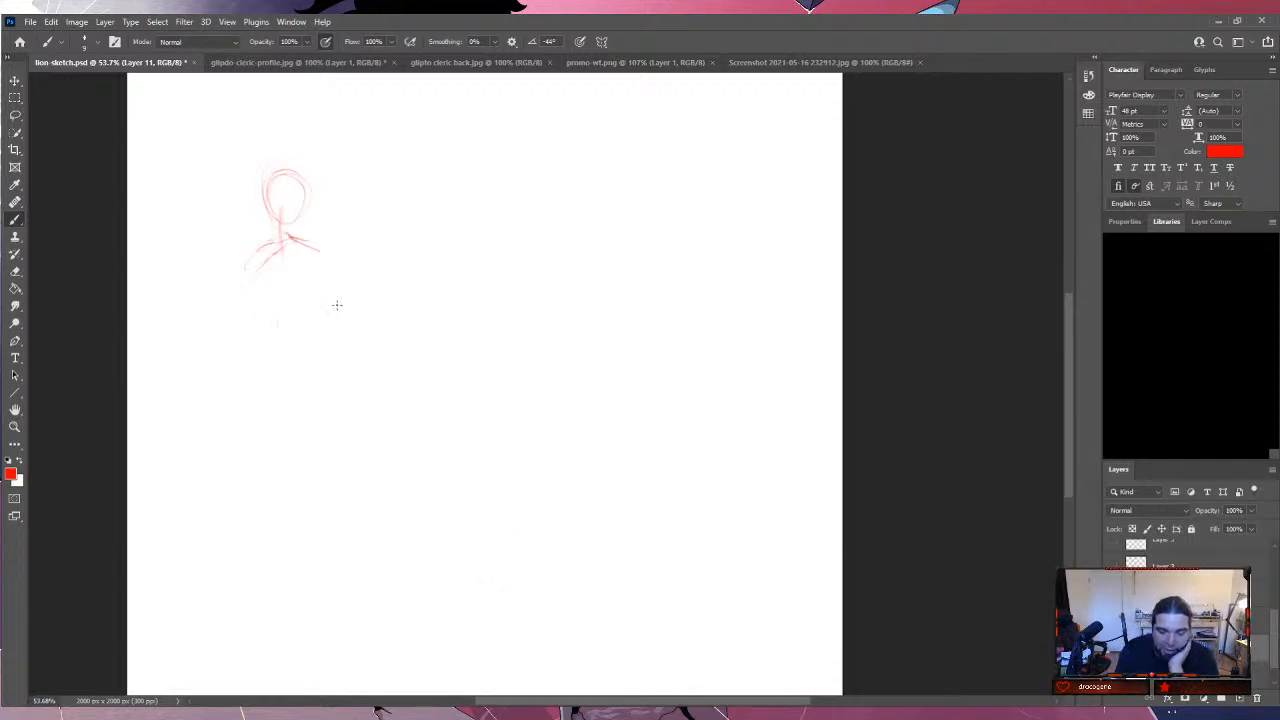
mouse_move(274, 206)
left_mouse_down()
mouse_move(252, 295)
mouse_move(261, 284)
mouse_move(251, 254)
mouse_move(245, 287)
mouse_move(263, 249)
mouse_move(242, 302)
mouse_move(242, 273)
mouse_move(241, 316)
mouse_move(267, 271)
mouse_move(264, 334)
mouse_move(242, 297)
mouse_move(284, 378)
left_mouse_up()
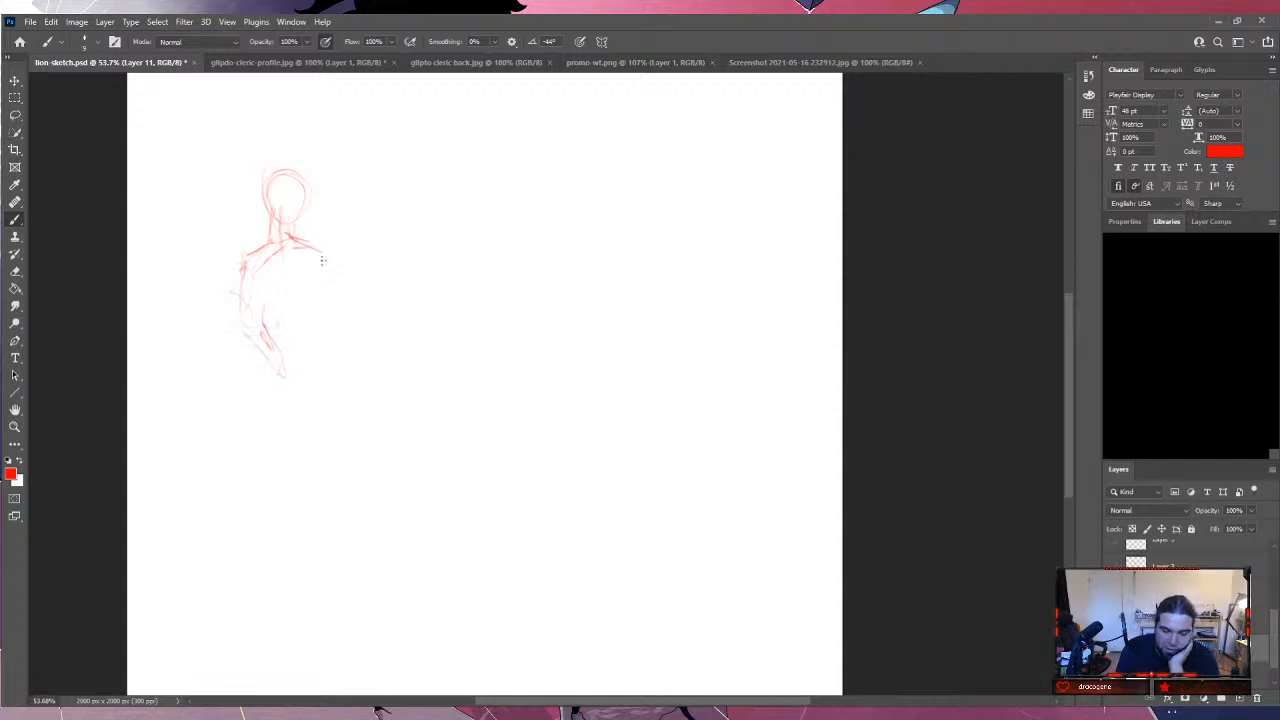
mouse_move(322, 258)
left_mouse_down()
mouse_move(336, 312)
mouse_move(322, 326)
left_mouse_up()
mouse_move(283, 280)
left_mouse_down()
mouse_move(284, 314)
mouse_move(270, 244)
mouse_move(306, 358)
mouse_move(299, 375)
mouse_move(275, 360)
mouse_move(321, 350)
mouse_move(286, 456)
left_mouse_up()
mouse_move(270, 388)
left_mouse_down()
mouse_move(306, 472)
mouse_move(286, 536)
left_mouse_up()
mouse_move(310, 384)
left_mouse_down()
mouse_move(310, 440)
mouse_move(274, 520)
left_mouse_up()
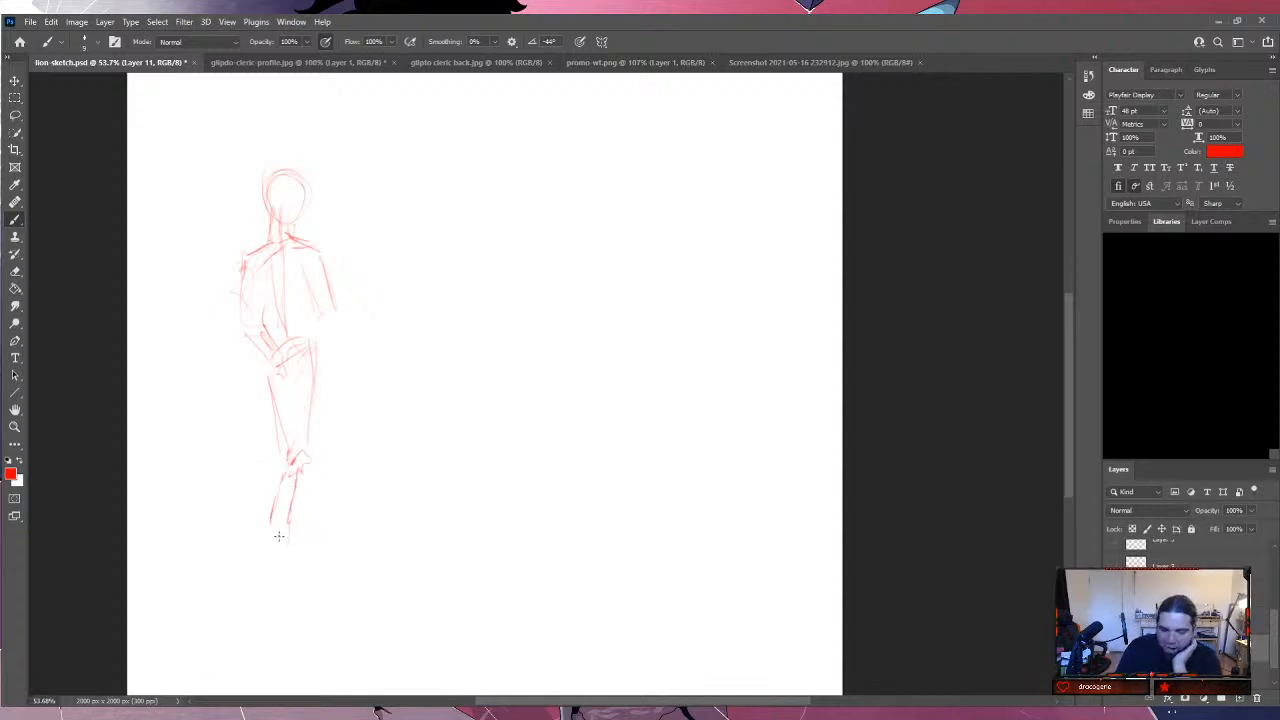
Erase the red standing figure sketch from the canvas, starting with the head.
left_click_drag(295, 175, 268, 206)
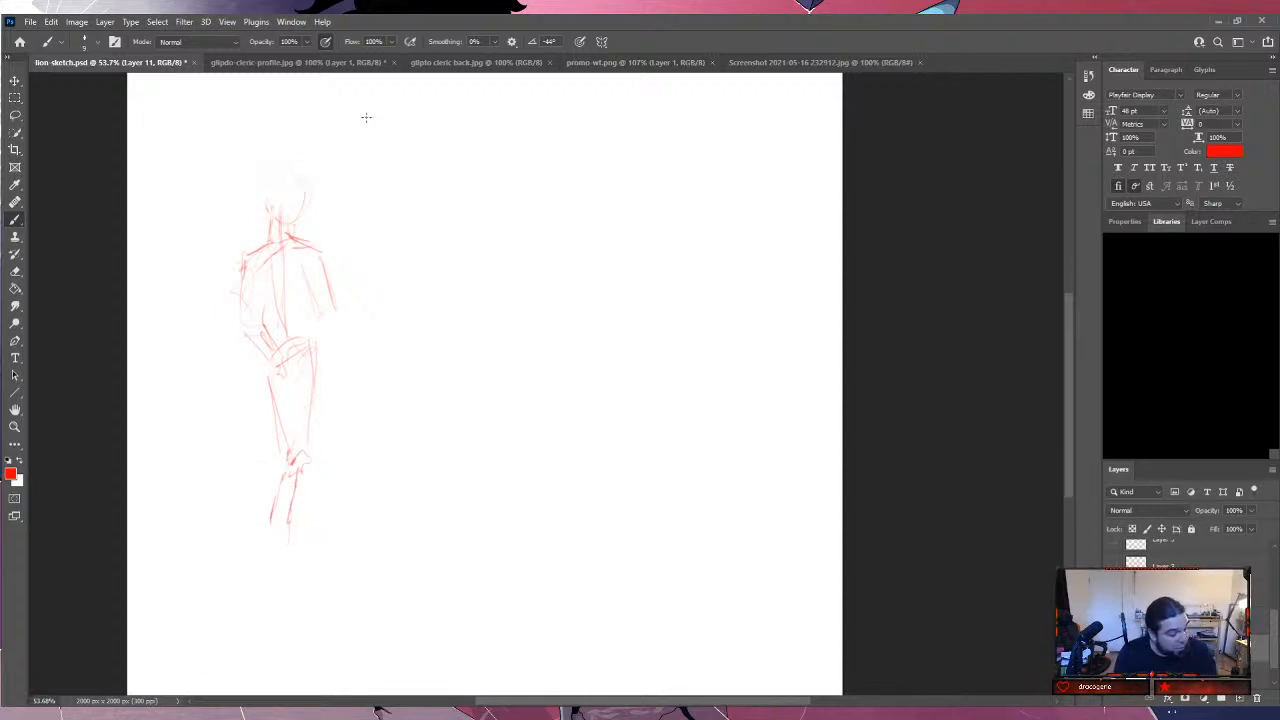
mouse_move(323, 160)
left_mouse_down()
mouse_move(209, 285)
mouse_move(234, 293)
mouse_move(333, 217)
mouse_move(232, 389)
mouse_move(355, 298)
mouse_move(303, 375)
mouse_move(239, 527)
mouse_move(289, 499)
mouse_move(284, 530)
mouse_move(216, 136)
left_mouse_up()
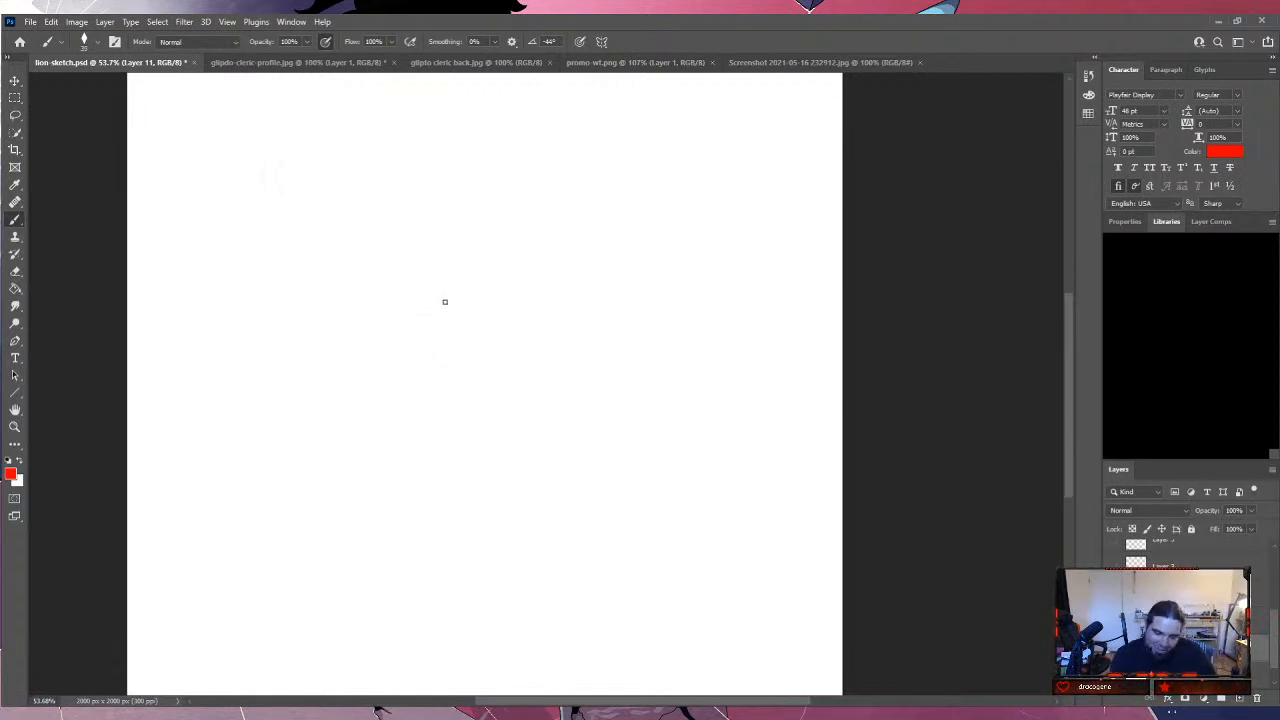
Draw a large straight-sided red rectangle as a frame in the middle of the canvas with the brush at size 25.
key("bracketright")
key("bracketright")
key("bracketright")
key("bracketright")
key("bracketright")
key("bracketright")
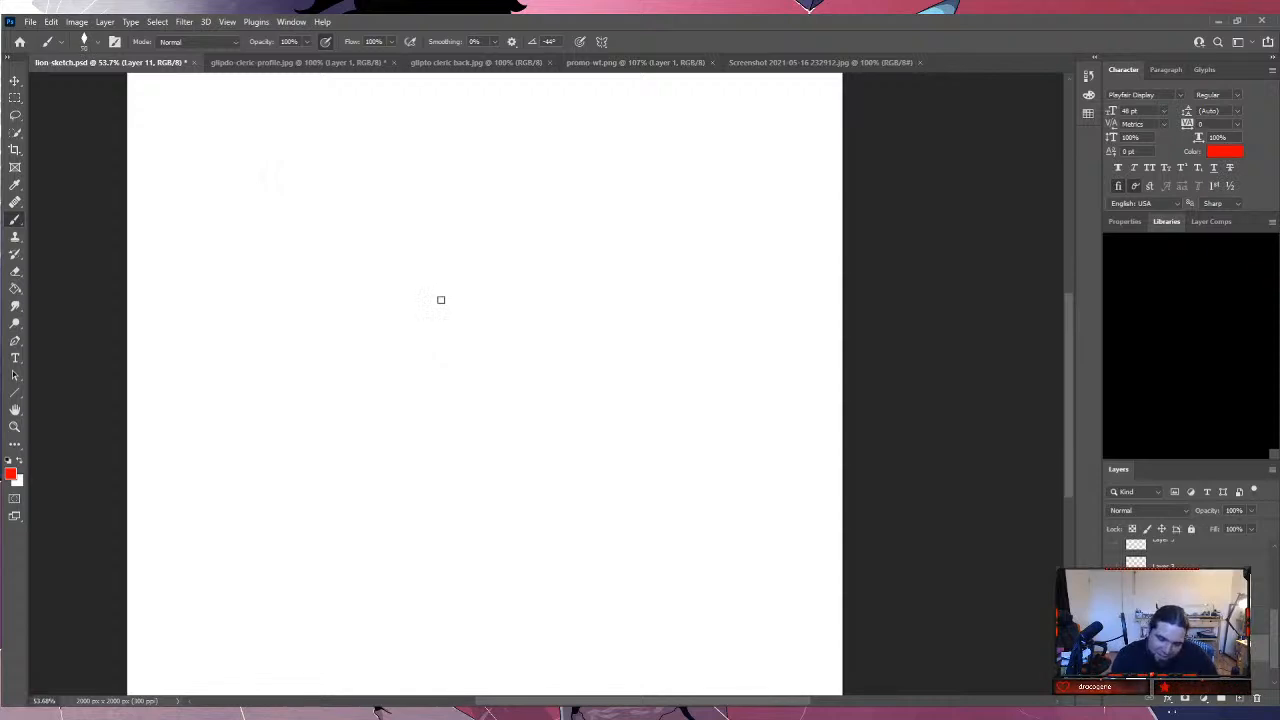
key("bracketleft")
key("bracketleft")
key("bracketleft")
key("bracketleft")
key("bracketleft")
key("bracketleft")
key("bracketleft")
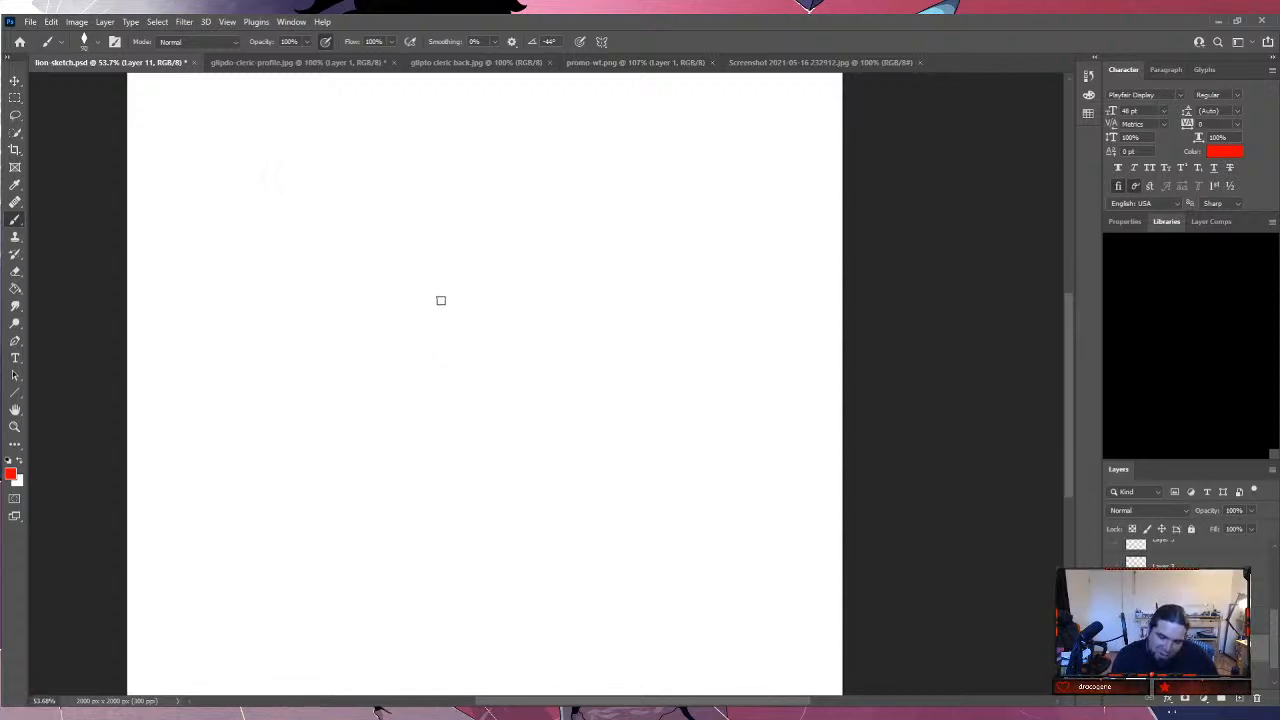
key("bracketleft")
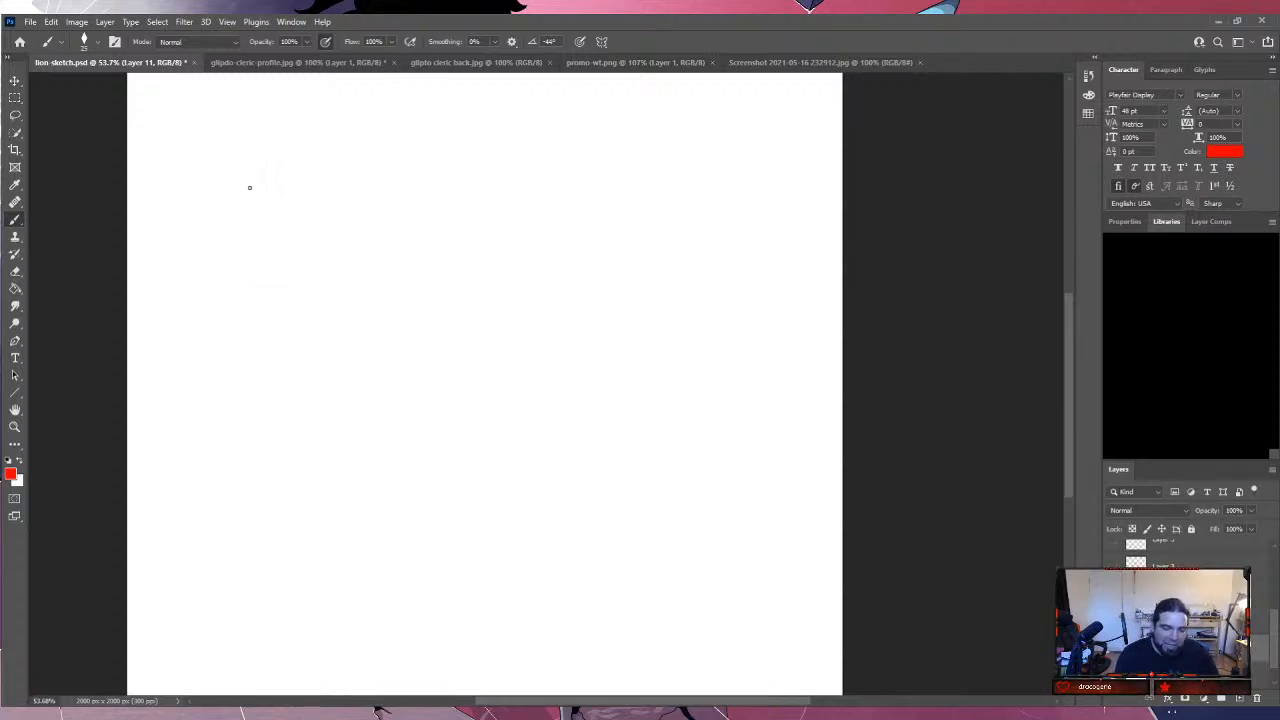
left_click_drag(252, 185, 252, 527)
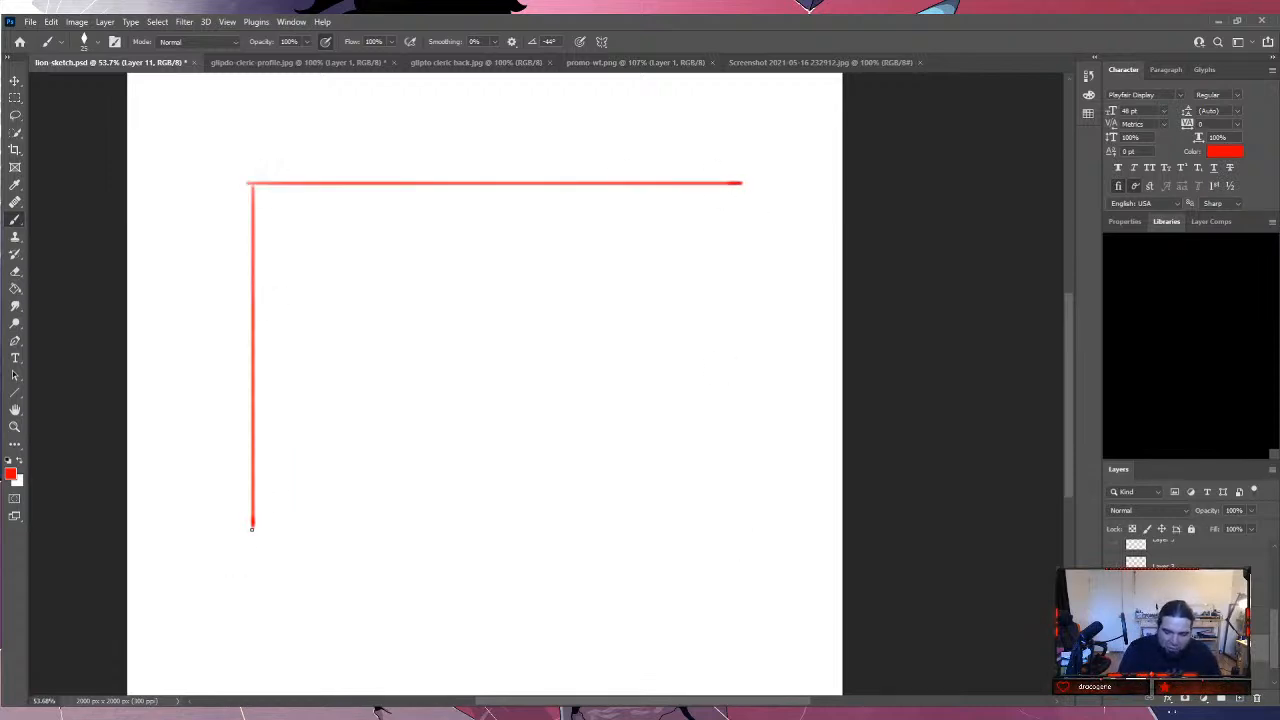
left_click(748, 527, "shift")
left_click_drag(757, 528, 757, 190)
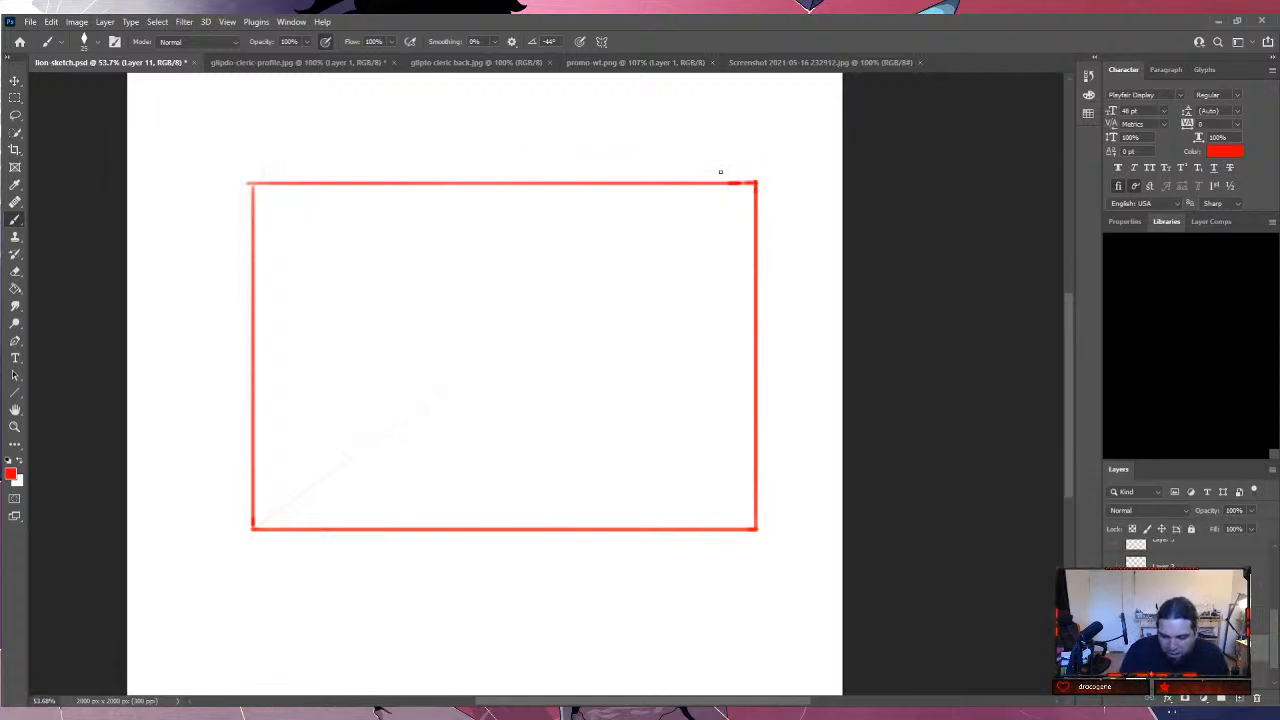
Sketch a slim standing figure near the frame's left edge with thin red strokes, covering head, shoulders, torso, legs and feet.
mouse_move(361, 198)
left_mouse_down()
mouse_move(382, 225)
mouse_move(357, 212)
mouse_move(350, 228)
mouse_move(377, 213)
mouse_move(362, 246)
mouse_move(390, 206)
mouse_move(345, 216)
mouse_move(369, 197)
mouse_move(369, 240)
mouse_move(379, 215)
mouse_move(379, 268)
left_mouse_up()
mouse_move(378, 212)
left_mouse_down()
mouse_move(368, 262)
mouse_move(398, 242)
mouse_move(386, 266)
mouse_move(358, 267)
mouse_move(394, 257)
left_mouse_up()
mouse_move(391, 264)
left_mouse_down()
mouse_move(392, 297)
mouse_move(341, 299)
mouse_move(357, 263)
mouse_move(348, 291)
mouse_move(363, 327)
mouse_move(388, 307)
mouse_move(395, 415)
left_mouse_up()
mouse_move(362, 338)
left_mouse_down()
mouse_move(360, 486)
mouse_move(330, 505)
left_mouse_up()
mouse_move(397, 414)
left_mouse_down()
mouse_move(414, 500)
mouse_move(398, 510)
mouse_move(413, 502)
left_mouse_up()
mouse_move(350, 262)
left_mouse_down()
mouse_move(347, 300)
mouse_move(340, 288)
left_mouse_up()
mouse_move(362, 230)
left_mouse_down()
mouse_move(351, 209)
mouse_move(390, 243)
mouse_move(378, 238)
mouse_move(408, 242)
mouse_move(337, 271)
mouse_move(345, 262)
mouse_move(354, 304)
left_mouse_up()
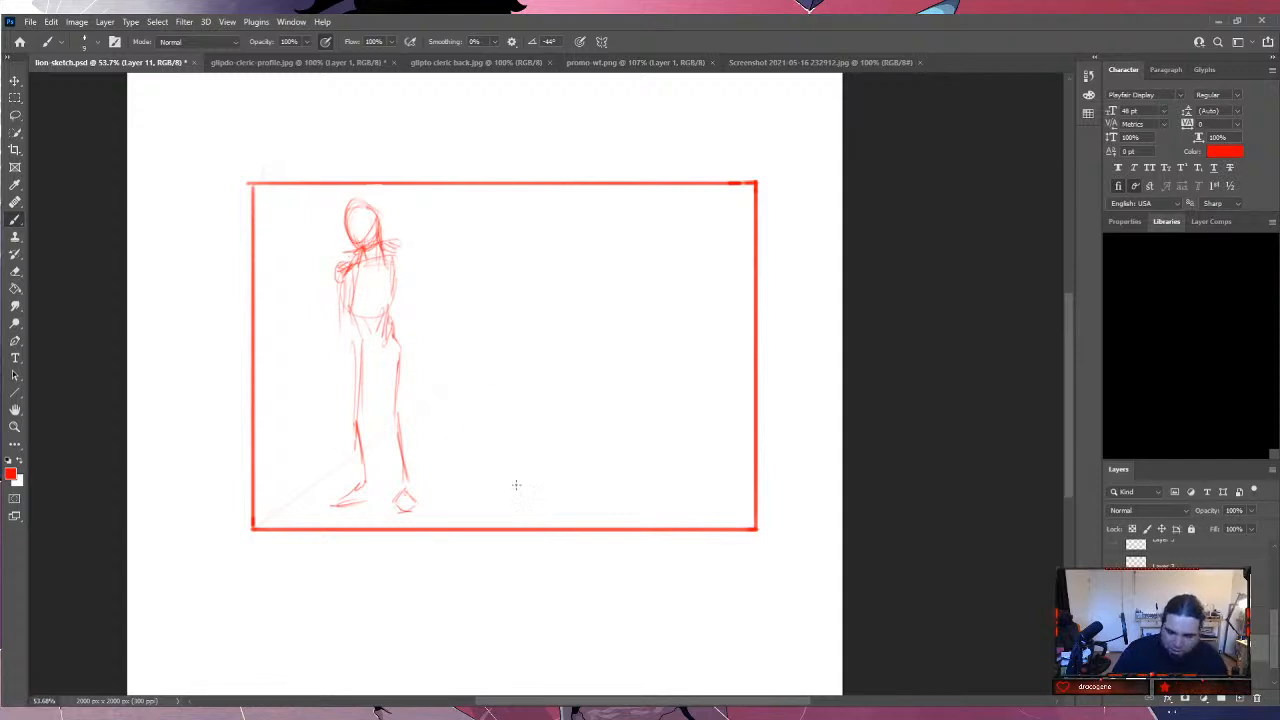
Sketch a bulky, round-bodied standing figure in the middle of the frame, and add crossed-over arms to the slim figure.
left_click_drag(474, 260, 471, 350)
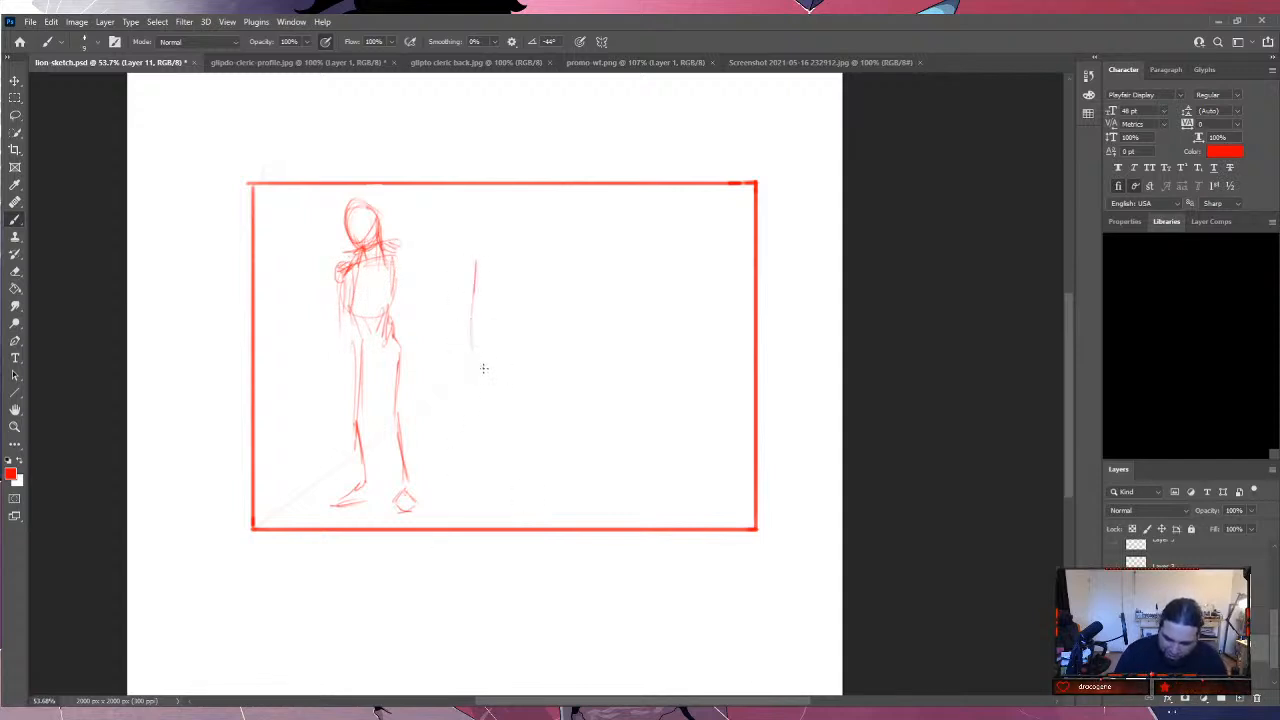
left_click_drag(545, 260, 543, 442)
left_click_drag(492, 389, 496, 455)
left_click_drag(480, 376, 486, 455)
mouse_move(483, 400)
left_mouse_down()
mouse_move(486, 480)
mouse_move(508, 486)
mouse_move(511, 401)
mouse_move(546, 488)
mouse_move(523, 406)
mouse_move(520, 462)
mouse_move(524, 388)
left_mouse_up()
left_click_drag(476, 272, 473, 345)
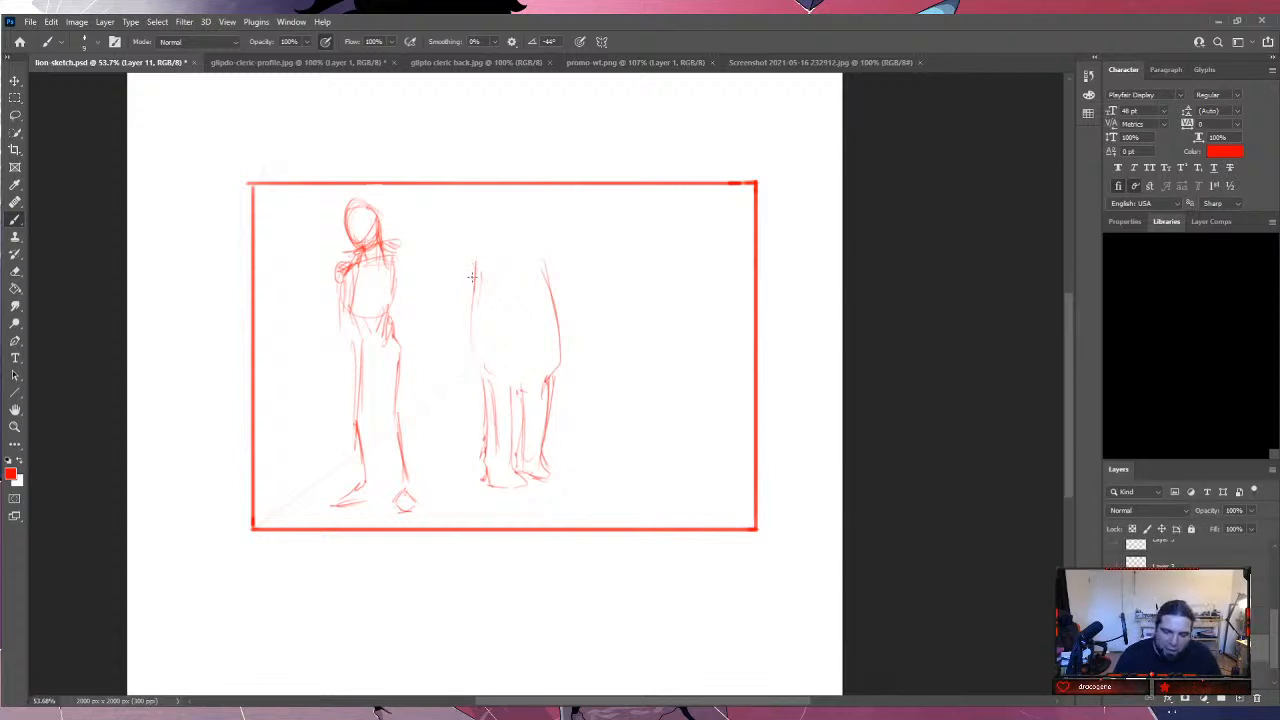
mouse_move(469, 246)
left_mouse_down()
mouse_move(463, 364)
mouse_move(481, 377)
left_mouse_up()
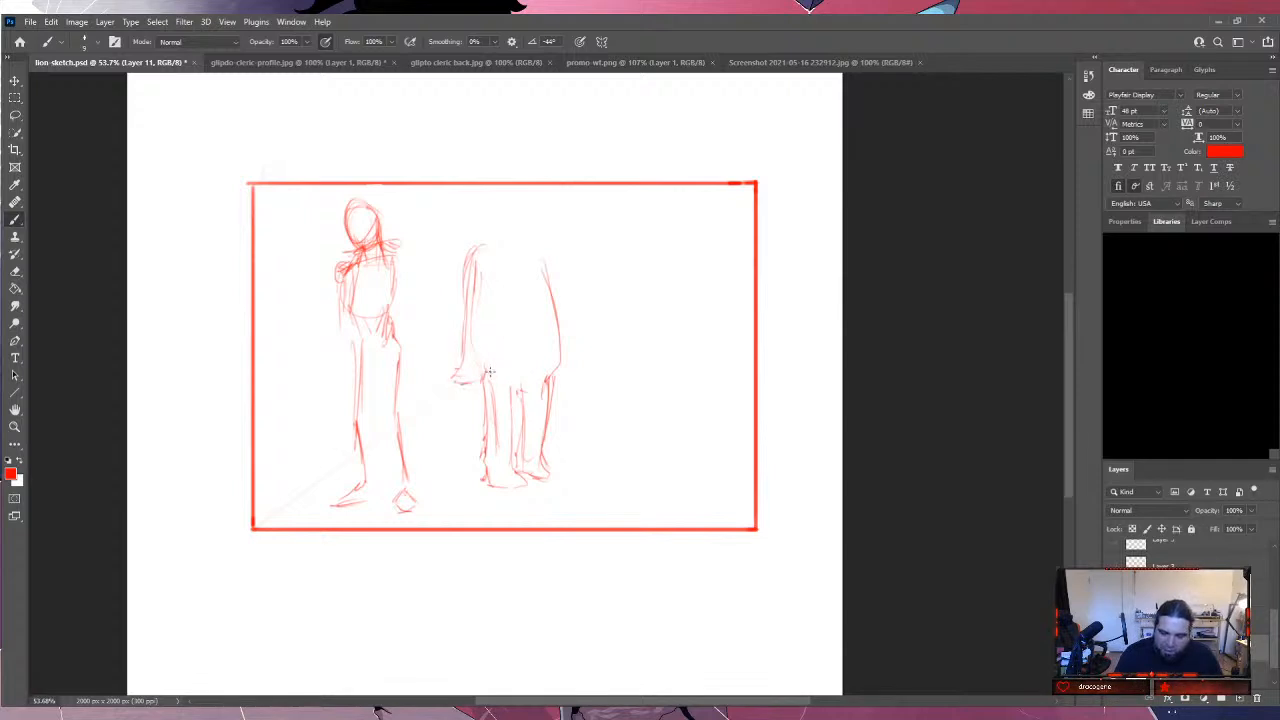
mouse_move(548, 258)
left_mouse_down()
mouse_move(557, 295)
mouse_move(538, 249)
mouse_move(496, 214)
mouse_move(530, 238)
left_mouse_up()
mouse_move(506, 194)
left_mouse_down()
mouse_move(531, 215)
mouse_move(522, 236)
mouse_move(487, 224)
mouse_move(502, 203)
mouse_move(496, 262)
left_mouse_up()
mouse_move(494, 218)
left_mouse_down()
mouse_move(466, 306)
mouse_move(458, 292)
mouse_move(456, 354)
left_mouse_up()
mouse_move(346, 270)
left_mouse_down()
mouse_move(320, 325)
mouse_move(369, 300)
left_mouse_up()
mouse_move(400, 248)
left_mouse_down()
mouse_move(394, 292)
mouse_move(406, 268)
mouse_move(366, 320)
mouse_move(329, 311)
mouse_move(356, 428)
left_mouse_up()
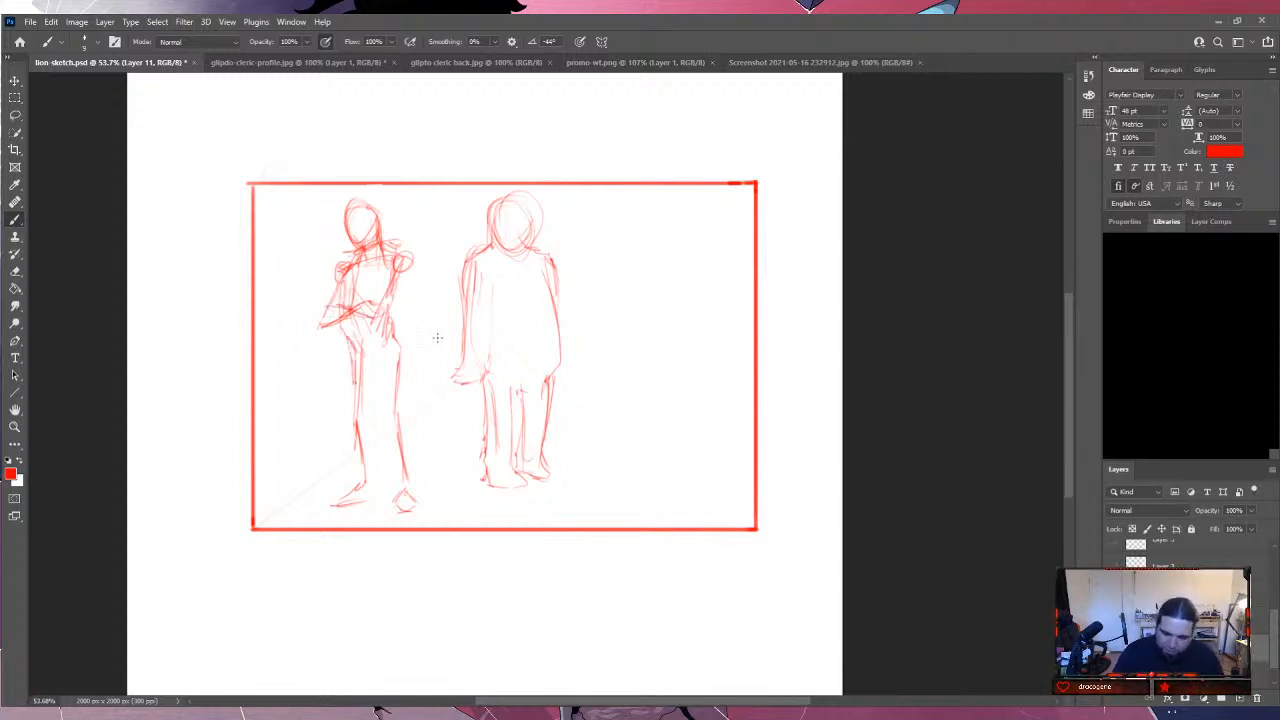
Sketch a smaller standing figure near the frame's right edge, with a round head, narrow waist, arms and tapering legs.
mouse_move(617, 249)
left_mouse_down()
mouse_move(618, 306)
mouse_move(669, 286)
mouse_move(654, 254)
mouse_move(671, 277)
mouse_move(661, 298)
mouse_move(603, 286)
mouse_move(618, 334)
mouse_move(657, 316)
mouse_move(620, 338)
mouse_move(656, 318)
mouse_move(657, 380)
left_mouse_up()
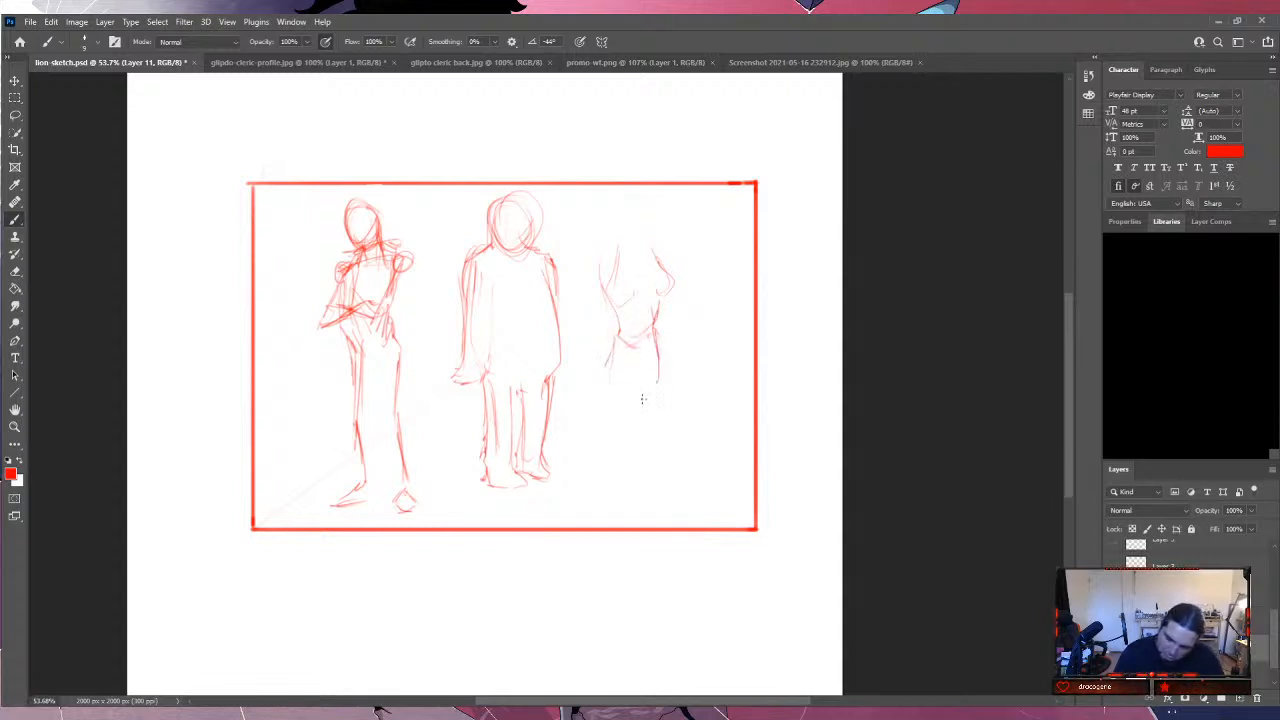
left_click_drag(604, 385, 610, 452)
left_click_drag(640, 398, 634, 449)
mouse_move(664, 374)
left_mouse_down()
mouse_move(660, 434)
mouse_move(644, 446)
left_mouse_up()
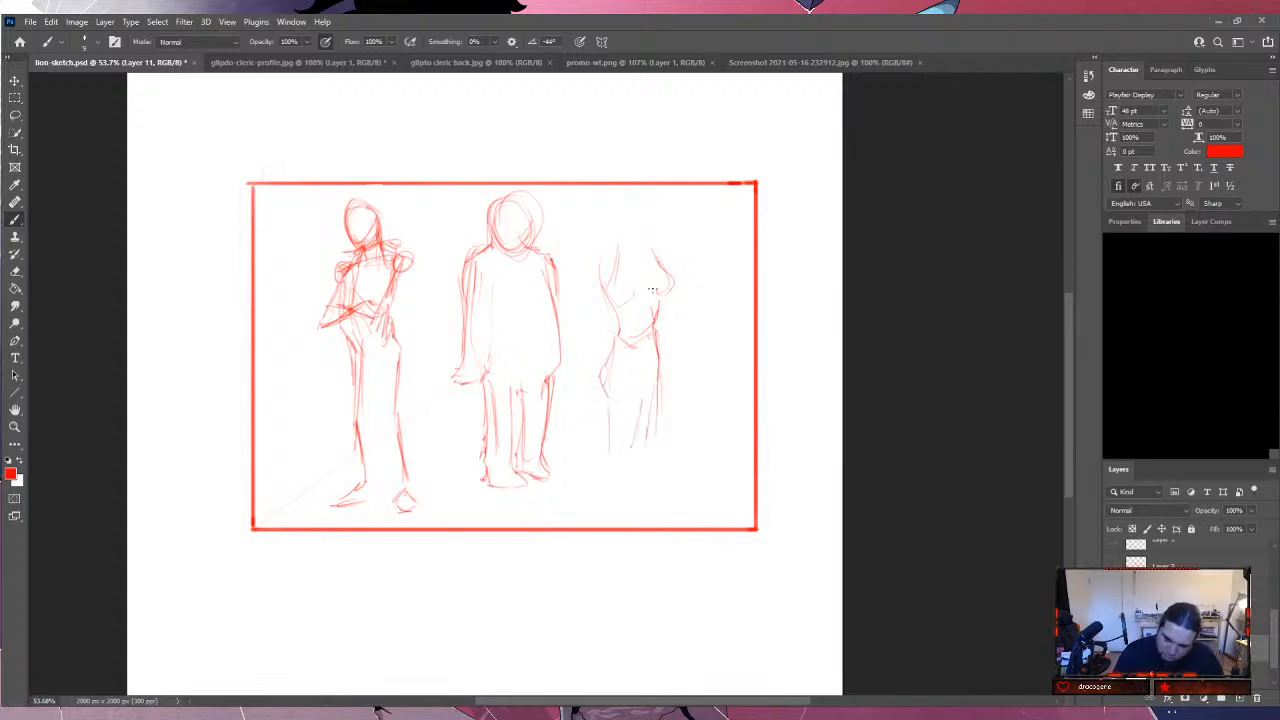
left_click_drag(610, 251, 595, 286)
mouse_move(640, 250)
left_mouse_down()
mouse_move(623, 265)
mouse_move(648, 258)
mouse_move(664, 274)
mouse_move(658, 293)
mouse_move(614, 302)
left_mouse_up()
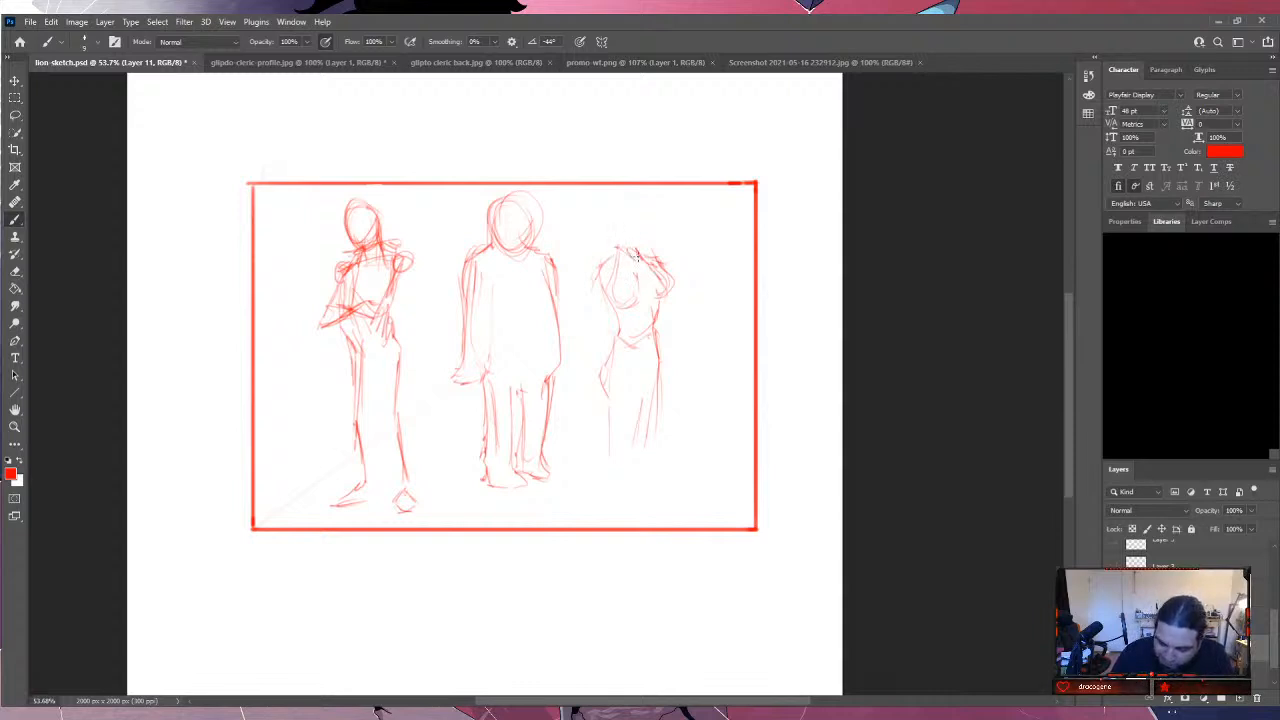
mouse_move(610, 218)
left_mouse_down()
mouse_move(618, 250)
mouse_move(644, 230)
mouse_move(629, 210)
left_mouse_up()
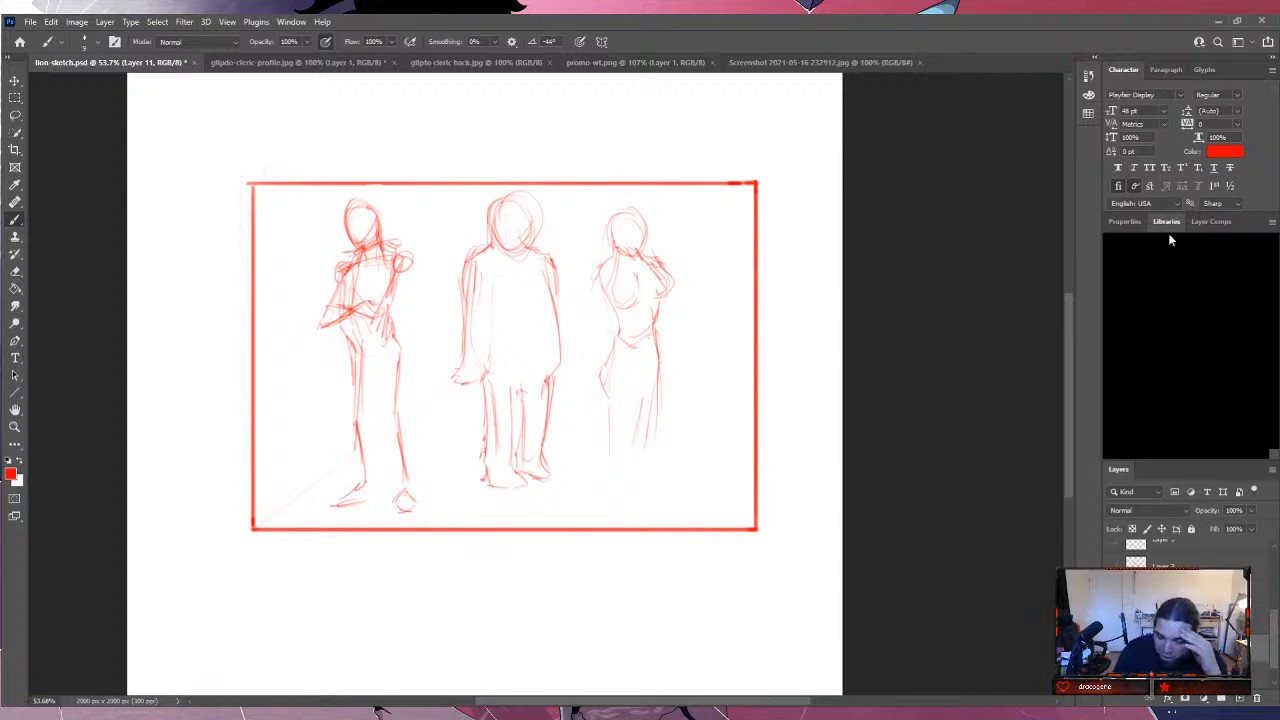
left_click_drag(613, 281, 606, 338)
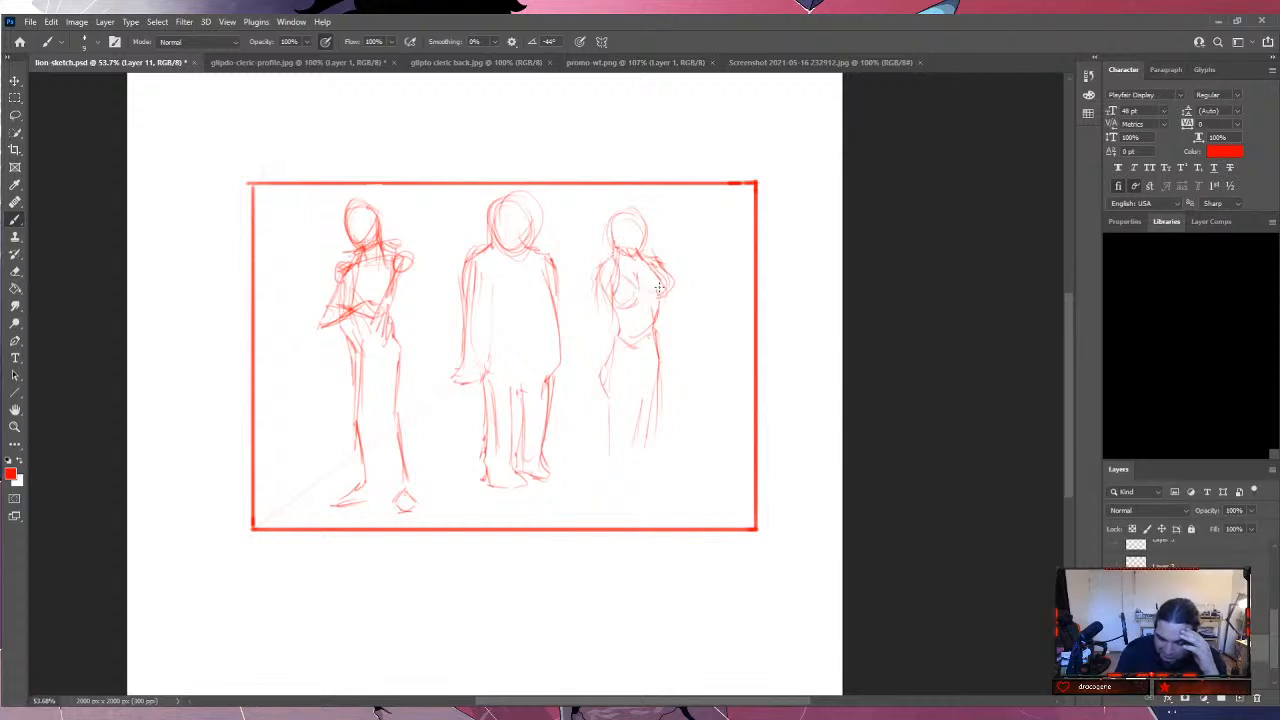
mouse_move(654, 289)
left_mouse_down()
mouse_move(659, 254)
mouse_move(648, 259)
mouse_move(658, 288)
left_mouse_up()
mouse_move(607, 333)
left_mouse_down()
mouse_move(596, 300)
mouse_move(600, 350)
mouse_move(616, 342)
left_mouse_up()
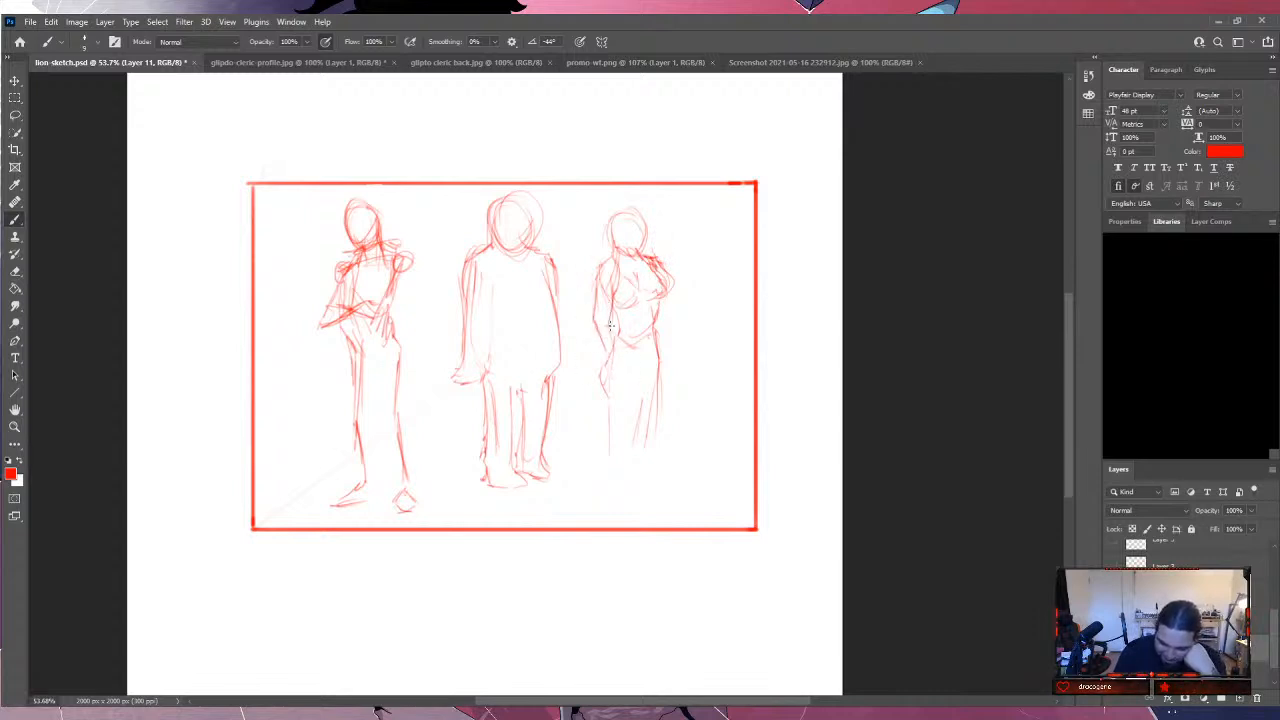
Erase the smaller right-hand figure and sketch a hunched, seated figure in profile facing left in its place.
key("e")
mouse_move(600, 251)
left_mouse_down()
mouse_move(649, 226)
mouse_move(600, 259)
mouse_move(608, 248)
mouse_move(611, 382)
mouse_move(603, 365)
mouse_move(660, 253)
mouse_move(628, 389)
mouse_move(671, 340)
mouse_move(654, 418)
left_mouse_up()
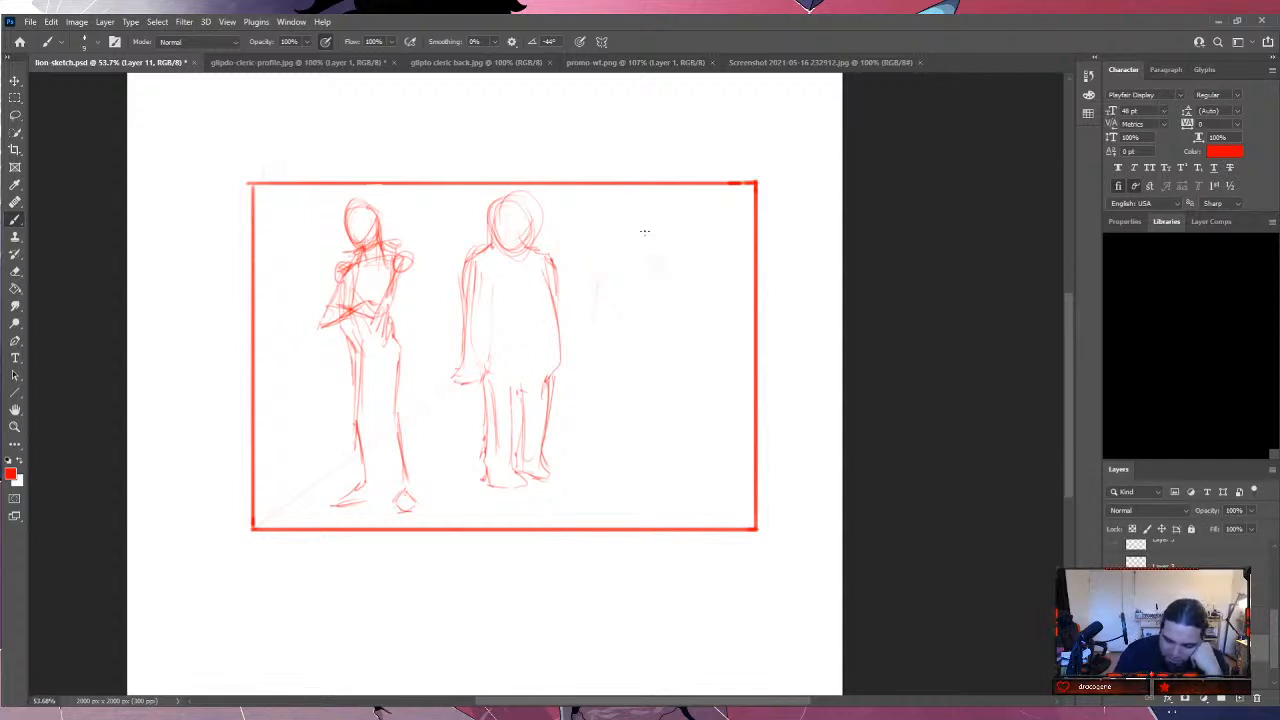
mouse_move(652, 220)
left_mouse_down()
mouse_move(679, 245)
mouse_move(676, 283)
mouse_move(676, 235)
mouse_move(712, 300)
left_mouse_up()
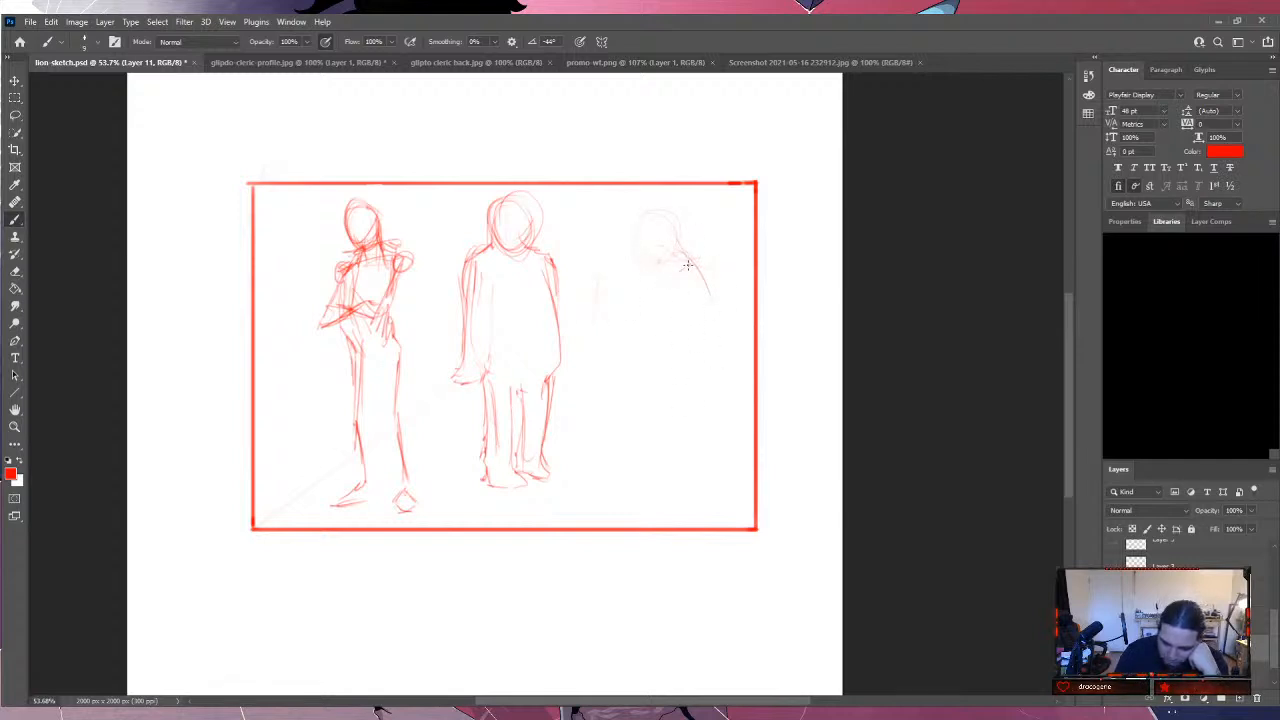
mouse_move(681, 264)
left_mouse_down()
mouse_move(716, 246)
mouse_move(688, 240)
mouse_move(714, 244)
mouse_move(743, 311)
mouse_move(728, 262)
mouse_move(748, 338)
mouse_move(722, 262)
mouse_move(686, 296)
mouse_move(731, 289)
mouse_move(716, 356)
mouse_move(660, 322)
mouse_move(672, 336)
mouse_move(652, 340)
mouse_move(630, 316)
mouse_move(660, 320)
mouse_move(645, 335)
mouse_move(668, 356)
mouse_move(654, 366)
left_mouse_up()
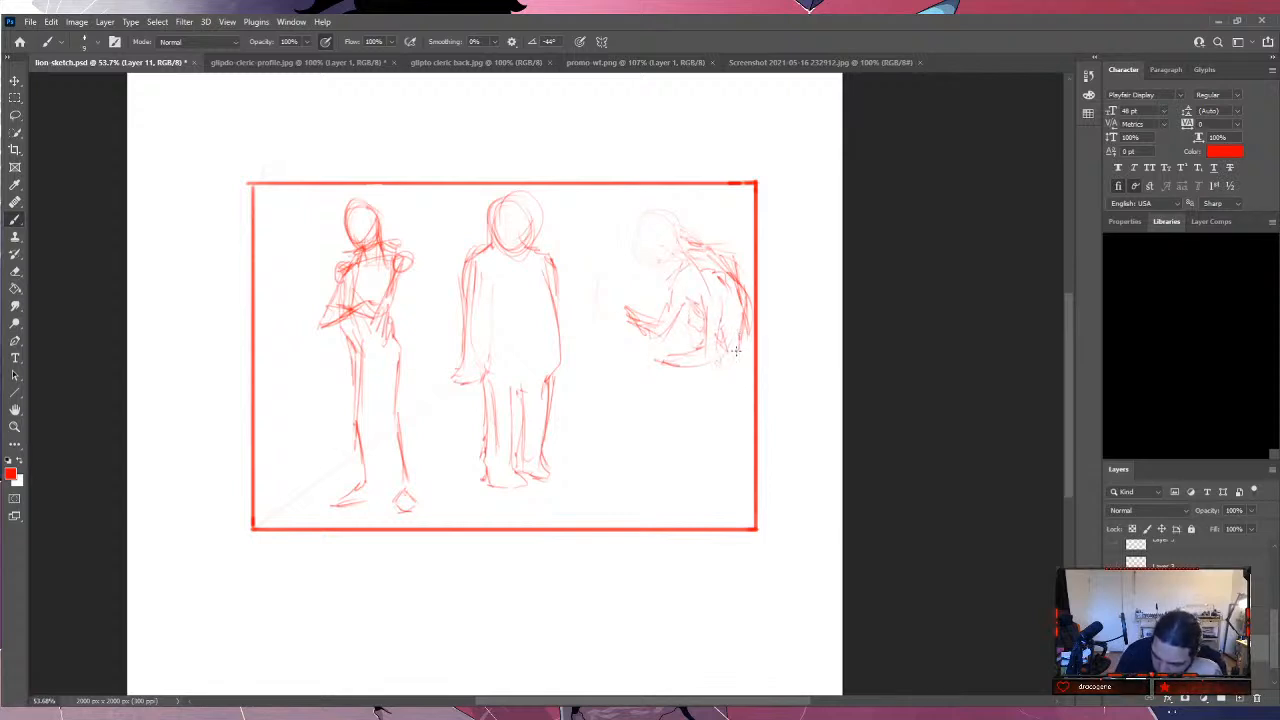
mouse_move(746, 358)
left_mouse_down()
mouse_move(736, 399)
mouse_move(704, 357)
mouse_move(702, 399)
mouse_move(748, 385)
left_mouse_up()
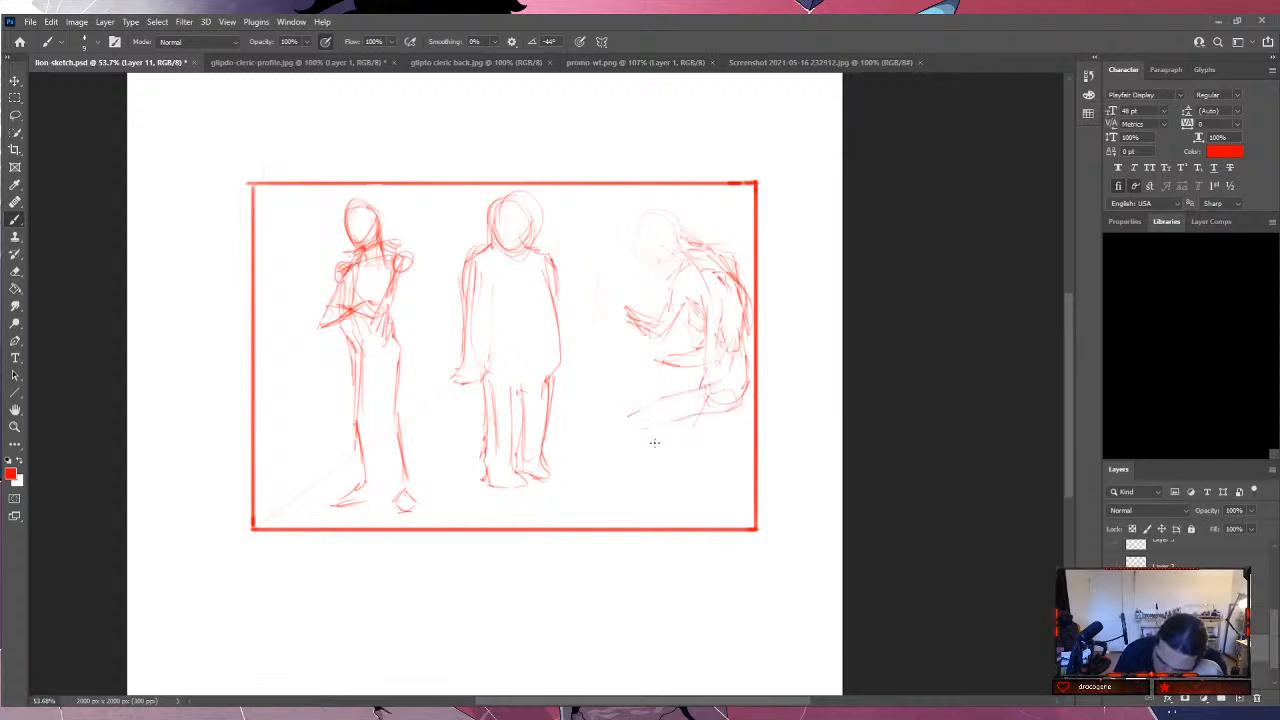
mouse_move(630, 428)
left_mouse_down()
mouse_move(642, 490)
mouse_move(672, 510)
left_mouse_up()
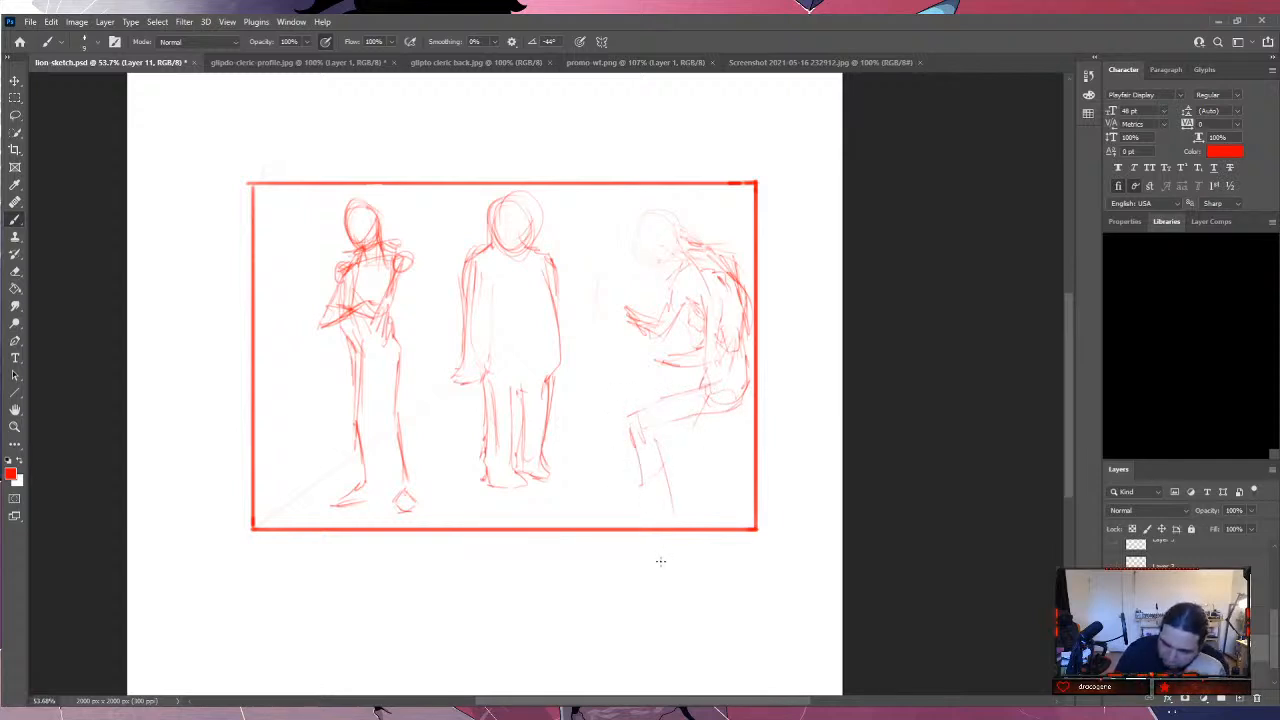
Erase the seated figure and both standing figures from the frame, and clear the view to a blank white canvas.
mouse_move(692, 215)
left_mouse_down()
mouse_move(650, 350)
mouse_move(727, 262)
mouse_move(719, 300)
mouse_move(625, 459)
mouse_move(664, 468)
mouse_move(749, 392)
mouse_move(700, 443)
left_mouse_up()
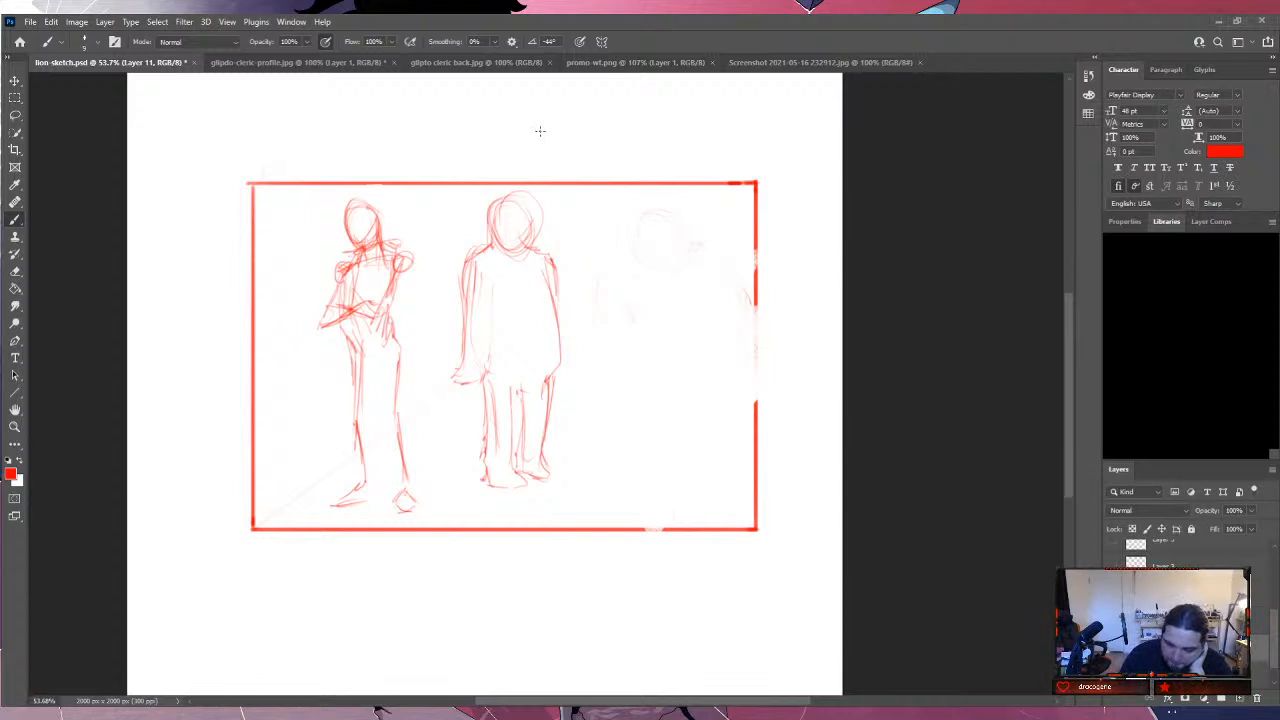
mouse_move(524, 240)
left_mouse_down()
mouse_move(550, 206)
mouse_move(467, 216)
mouse_move(517, 213)
mouse_move(527, 239)
mouse_move(463, 297)
mouse_move(520, 303)
mouse_move(566, 287)
mouse_move(437, 421)
mouse_move(591, 370)
mouse_move(462, 481)
mouse_move(467, 496)
mouse_move(568, 465)
mouse_move(583, 331)
mouse_move(633, 245)
left_mouse_up()
mouse_move(374, 343)
left_mouse_down()
mouse_move(276, 329)
mouse_move(385, 208)
mouse_move(333, 227)
mouse_move(346, 283)
mouse_move(445, 242)
mouse_move(455, 260)
mouse_move(336, 344)
mouse_move(292, 351)
mouse_move(406, 345)
mouse_move(367, 409)
mouse_move(281, 473)
mouse_move(279, 497)
mouse_move(350, 475)
mouse_move(266, 515)
mouse_move(379, 493)
mouse_move(346, 513)
mouse_move(382, 479)
mouse_move(455, 456)
mouse_move(503, 466)
mouse_move(427, 495)
mouse_move(449, 426)
left_mouse_up()
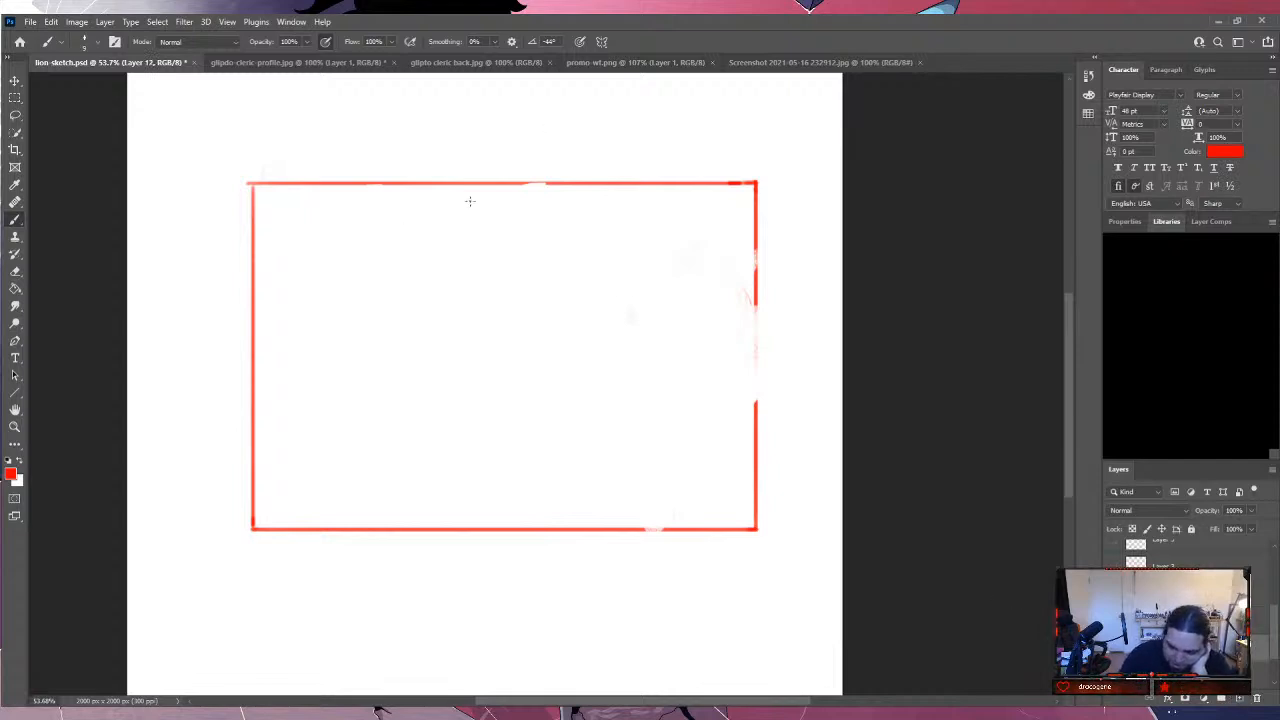
key("ctrl+z")
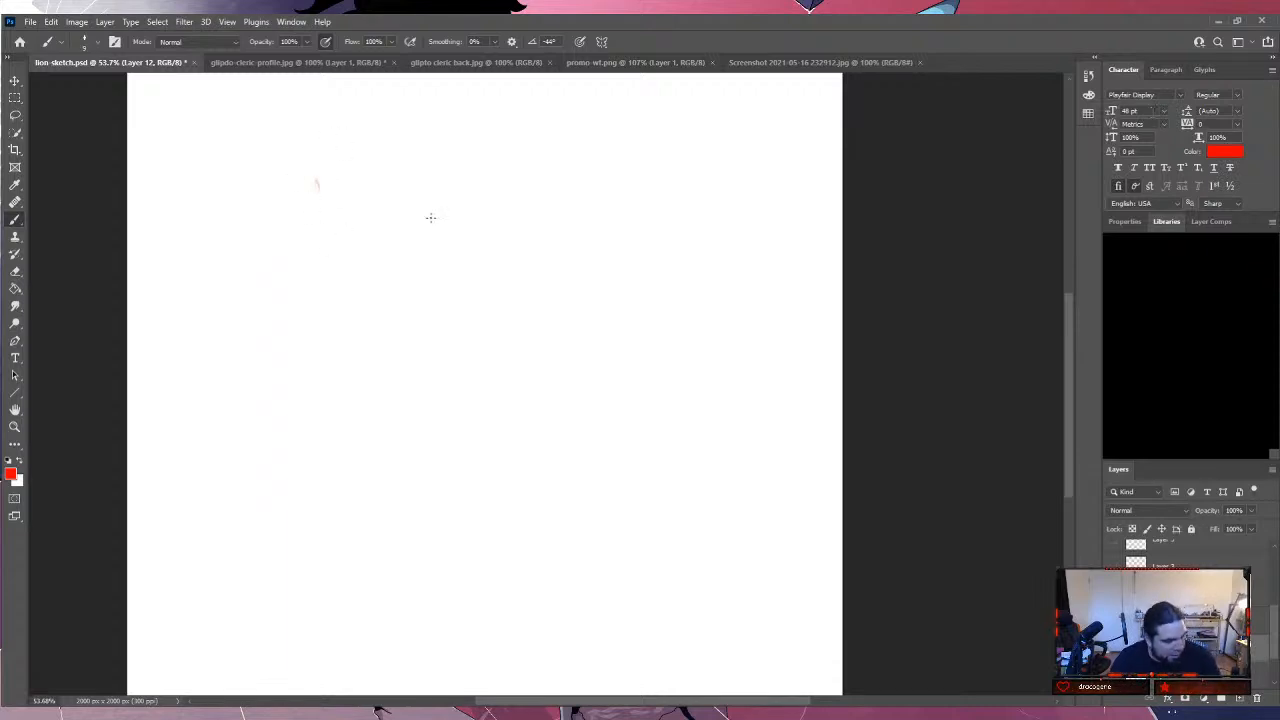
Paint a solid red silhouette on the canvas's left part with a size 100 brush, showing head, torso, standing leg and one leg kicked back.
key("bracketright")
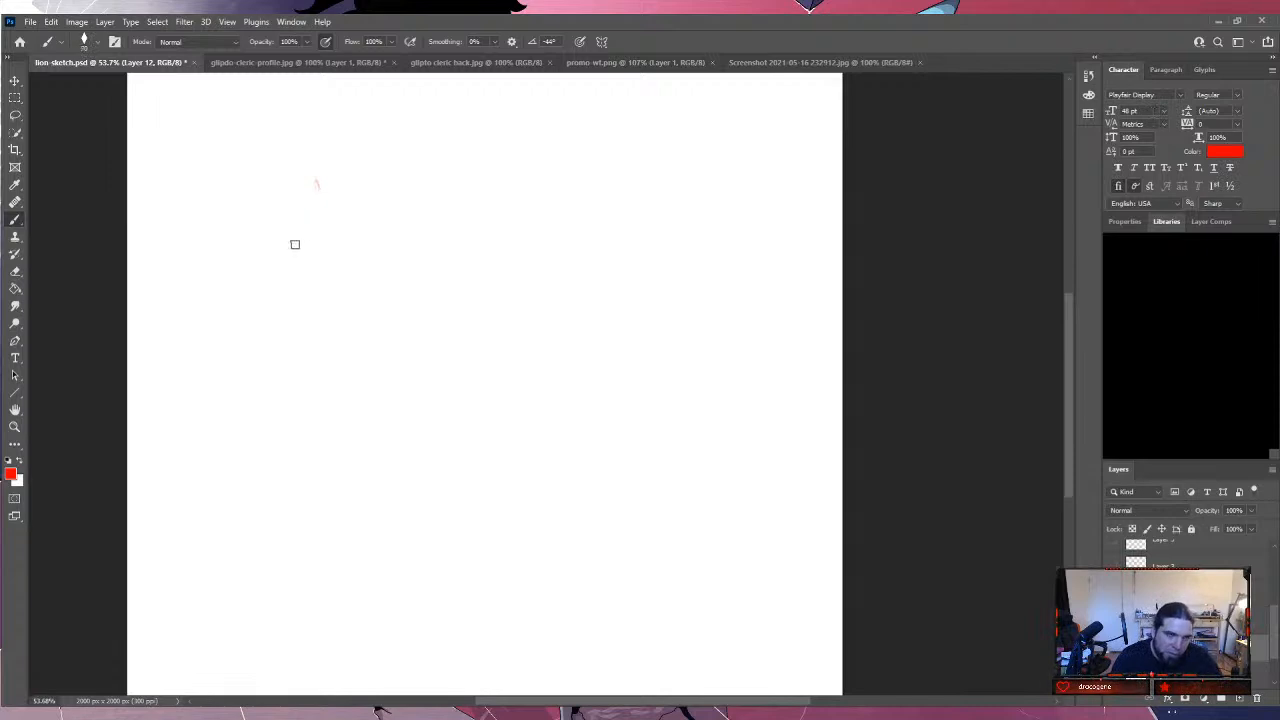
mouse_move(309, 191)
left_mouse_down()
mouse_move(330, 162)
mouse_move(355, 165)
mouse_move(354, 200)
mouse_move(320, 205)
mouse_move(336, 196)
mouse_move(306, 255)
mouse_move(346, 300)
mouse_move(294, 251)
mouse_move(325, 230)
mouse_move(360, 270)
mouse_move(356, 236)
mouse_move(354, 310)
mouse_move(318, 370)
mouse_move(369, 297)
mouse_move(374, 376)
mouse_move(351, 401)
left_mouse_up()
mouse_move(374, 342)
left_mouse_down()
mouse_move(366, 452)
mouse_move(345, 515)
left_mouse_up()
left_click_drag(320, 362, 270, 452)
mouse_move(242, 412)
left_mouse_down()
mouse_move(282, 456)
mouse_move(233, 418)
left_mouse_up()
left_click_drag(340, 448, 334, 420)
mouse_move(346, 364)
left_mouse_down()
mouse_move(352, 454)
mouse_move(356, 354)
mouse_move(354, 507)
mouse_move(360, 401)
mouse_move(366, 501)
mouse_move(329, 535)
mouse_move(344, 501)
mouse_move(376, 545)
left_mouse_up()
left_click_drag(238, 410, 210, 458)
left_click_drag(337, 474, 358, 457)
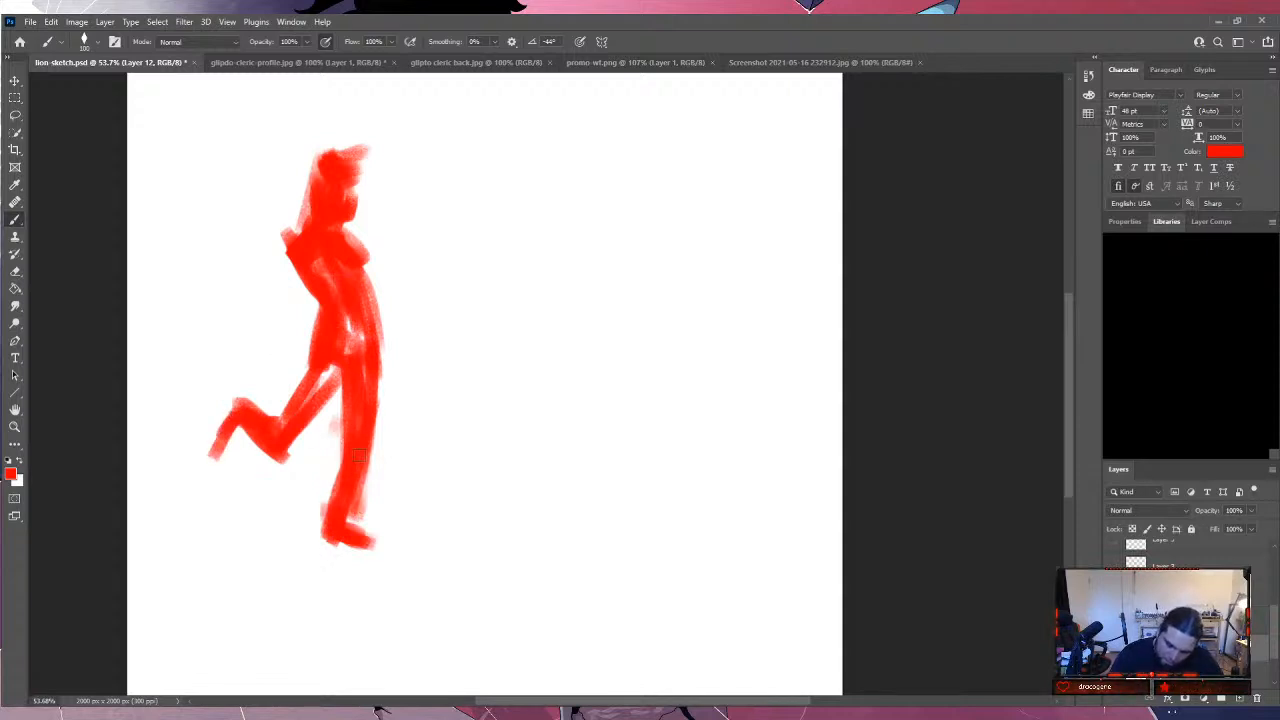
mouse_move(350, 464)
left_mouse_down()
mouse_move(318, 545)
mouse_move(362, 550)
mouse_move(373, 527)
mouse_move(346, 531)
mouse_move(362, 430)
left_mouse_up()
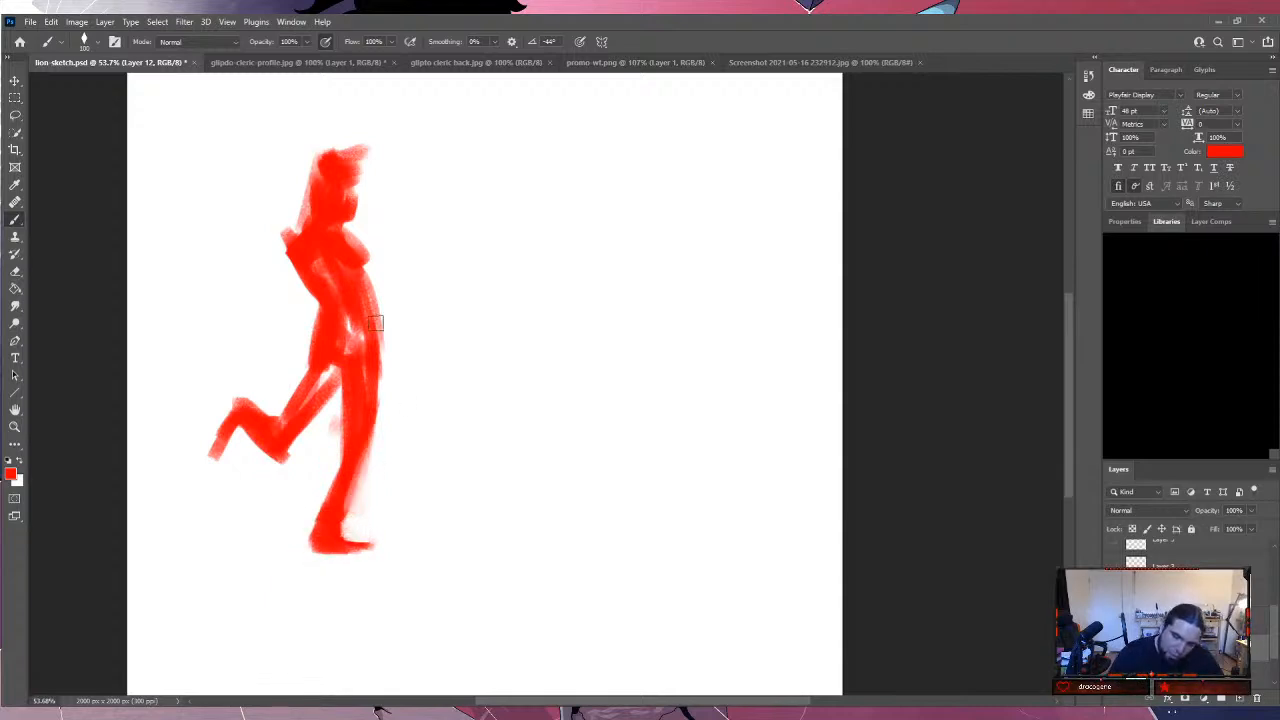
Paint both arms of the kicking silhouette raised and spread outward from the shoulders.
mouse_move(295, 230)
left_mouse_down()
mouse_move(251, 217)
mouse_move(222, 167)
mouse_move(246, 214)
mouse_move(220, 168)
left_mouse_up()
left_click_drag(251, 214, 216, 185)
mouse_move(350, 238)
left_mouse_down()
mouse_move(372, 234)
mouse_move(360, 250)
mouse_move(389, 226)
left_mouse_up()
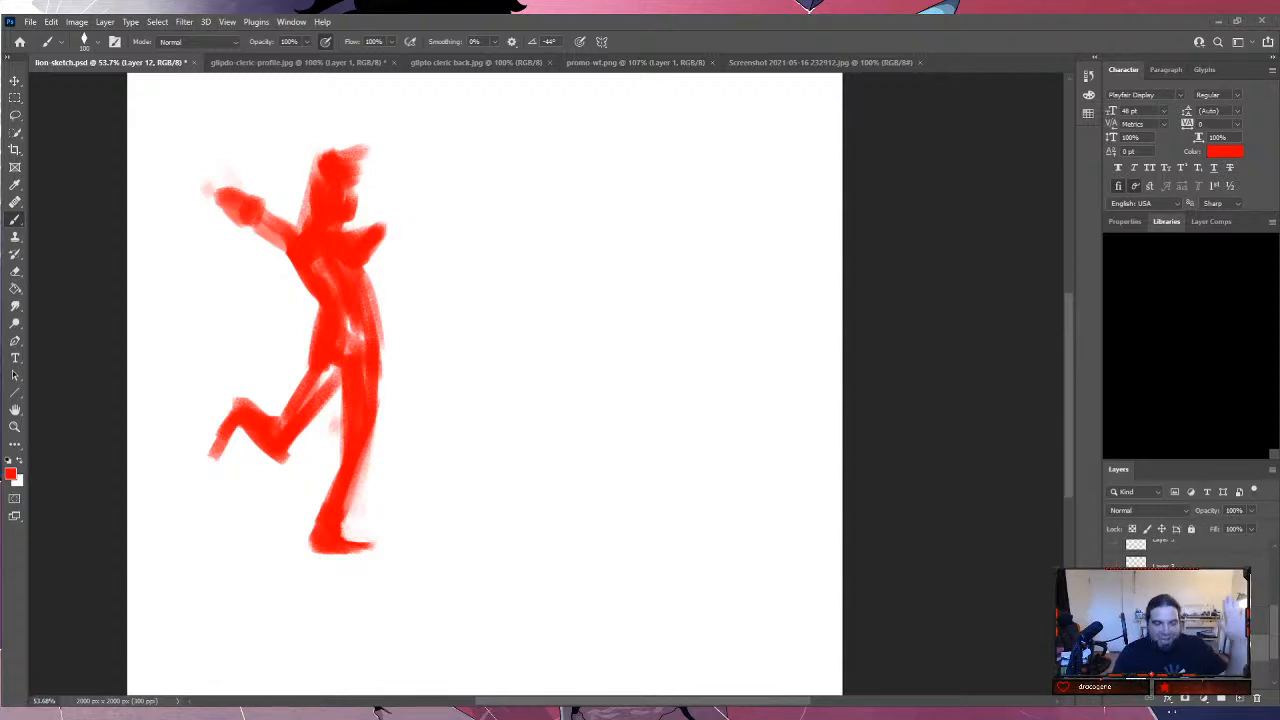
left_click_drag(370, 232, 415, 200)
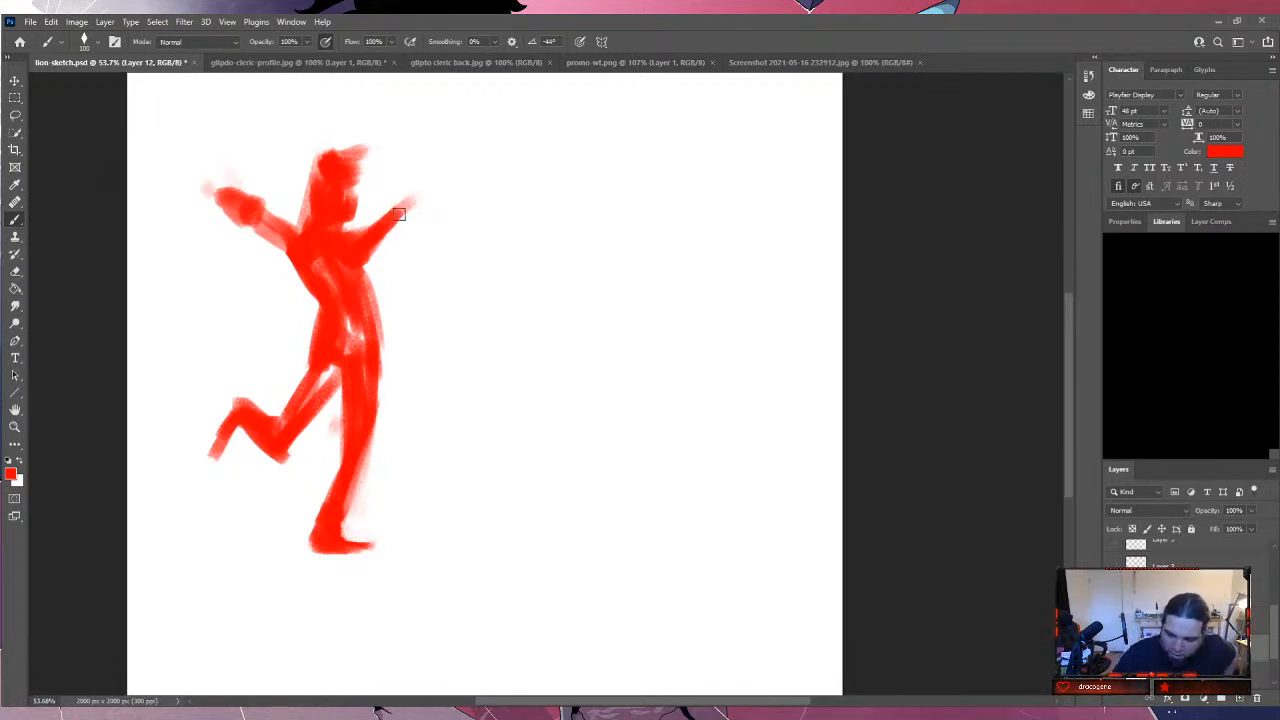
Paint a hunched red silhouette to the right of the kicking figure, with drooping head, bent knees and a forearm held forward.
mouse_move(534, 209)
left_mouse_down()
mouse_move(537, 274)
mouse_move(532, 200)
mouse_move(552, 176)
mouse_move(620, 206)
mouse_move(526, 180)
mouse_move(600, 200)
mouse_move(612, 302)
left_mouse_up()
left_click_drag(581, 204, 581, 298)
mouse_move(545, 225)
left_mouse_down()
mouse_move(529, 289)
mouse_move(512, 290)
mouse_move(551, 257)
mouse_move(557, 266)
mouse_move(567, 200)
mouse_move(604, 300)
mouse_move(571, 297)
mouse_move(541, 357)
left_mouse_up()
mouse_move(592, 319)
left_mouse_down()
mouse_move(614, 423)
mouse_move(571, 318)
mouse_move(549, 360)
mouse_move(569, 404)
mouse_move(558, 397)
mouse_move(555, 418)
mouse_move(568, 404)
mouse_move(554, 420)
mouse_move(493, 437)
left_mouse_up()
mouse_move(611, 420)
left_mouse_down()
mouse_move(590, 450)
mouse_move(586, 430)
mouse_move(623, 400)
mouse_move(623, 420)
mouse_move(604, 337)
mouse_move(606, 248)
left_mouse_up()
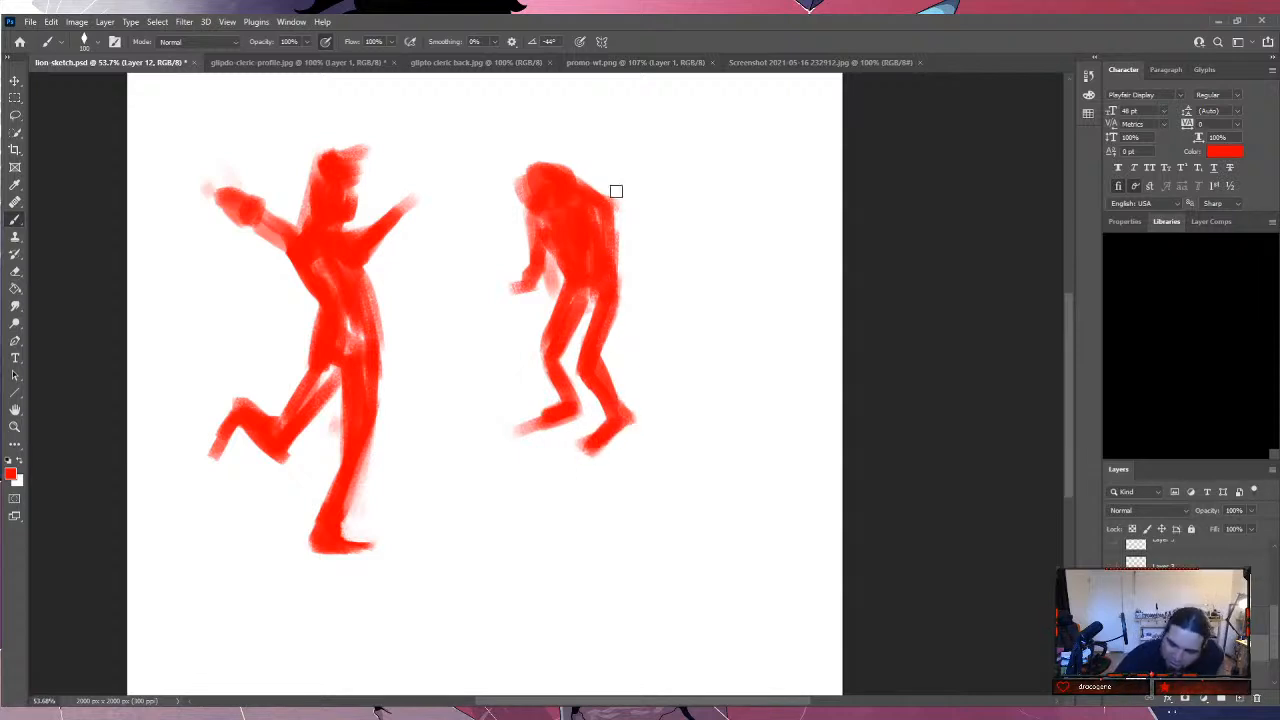
left_click_drag(530, 268, 488, 274)
left_click_drag(582, 268, 556, 285)
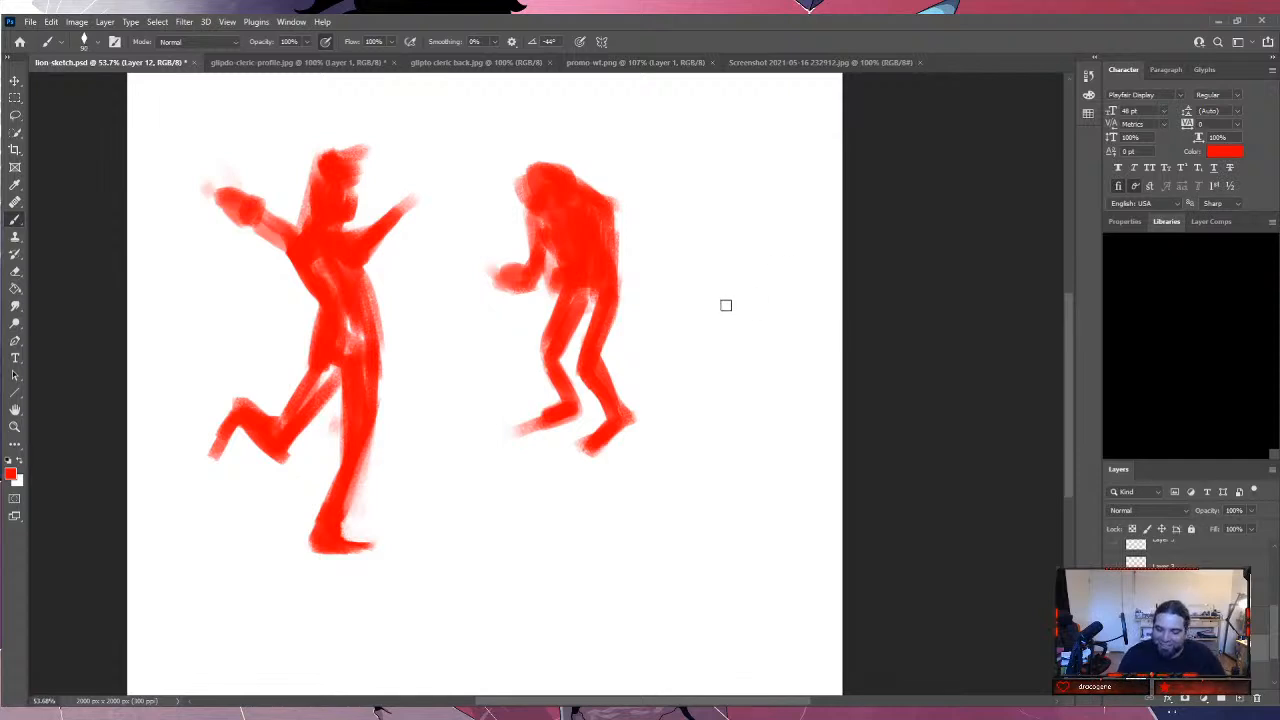
mouse_move(712, 286)
left_mouse_down()
mouse_move(696, 352)
mouse_move(712, 251)
mouse_move(727, 274)
mouse_move(732, 244)
mouse_move(706, 301)
mouse_move(711, 267)
mouse_move(722, 279)
mouse_move(713, 251)
mouse_move(707, 290)
mouse_move(716, 267)
mouse_move(719, 297)
mouse_move(723, 276)
mouse_move(737, 277)
mouse_move(705, 294)
mouse_move(711, 273)
mouse_move(699, 294)
mouse_move(717, 292)
mouse_move(721, 325)
left_mouse_up()
key("ctrl+z")
key("ctrl+z")
key("ctrl+z")
key("ctrl+z")
key("ctrl+z")
key("ctrl+z")
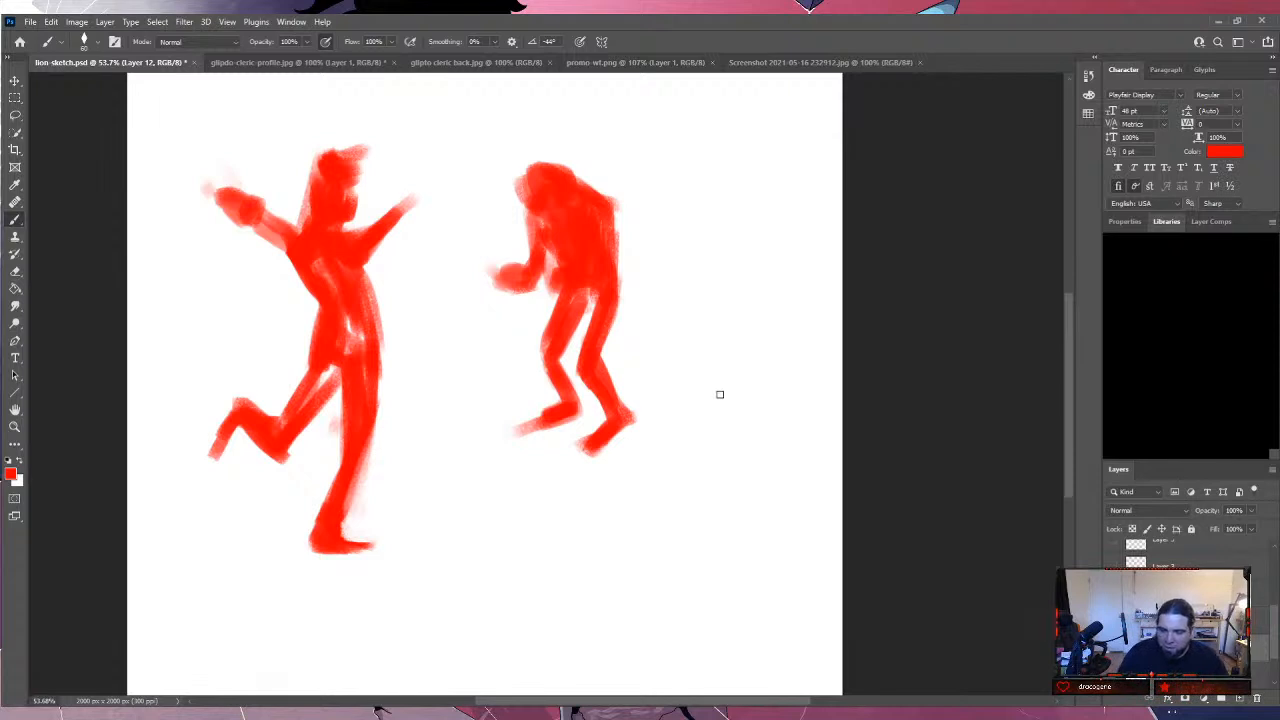
Paint a small red silhouette beside the hunched figure with a size 60 brush, shrugging with both hands raised and feet apart.
mouse_move(726, 223)
left_mouse_down()
mouse_move(741, 217)
mouse_move(703, 258)
mouse_move(725, 251)
mouse_move(696, 290)
mouse_move(668, 265)
mouse_move(756, 250)
mouse_move(740, 248)
mouse_move(757, 276)
mouse_move(773, 248)
mouse_move(787, 253)
left_mouse_up()
mouse_move(719, 279)
left_mouse_down()
mouse_move(730, 265)
mouse_move(740, 298)
mouse_move(716, 262)
mouse_move(732, 268)
mouse_move(732, 300)
mouse_move(717, 346)
mouse_move(714, 284)
mouse_move(710, 350)
mouse_move(741, 280)
mouse_move(746, 340)
mouse_move(745, 260)
mouse_move(744, 350)
left_mouse_up()
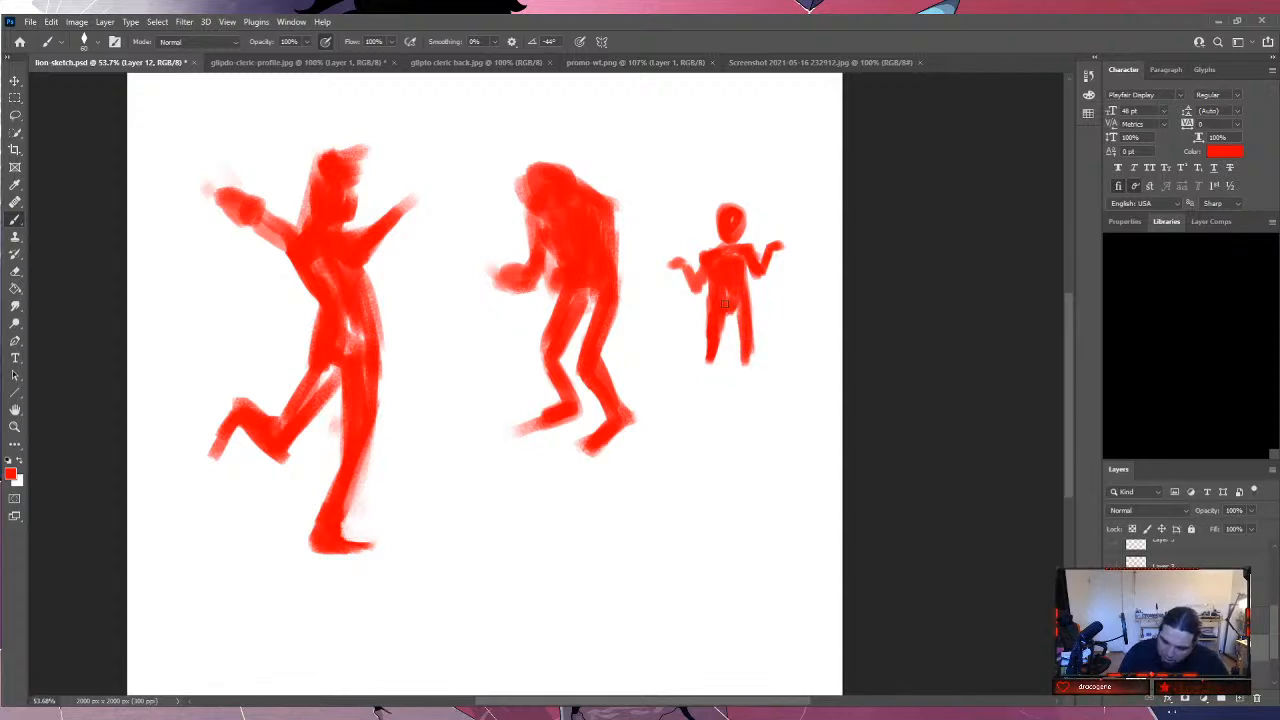
left_click_drag(728, 324, 750, 374)
mouse_move(724, 322)
left_mouse_down()
mouse_move(709, 375)
mouse_move(707, 355)
mouse_move(716, 391)
mouse_move(706, 383)
mouse_move(766, 376)
left_mouse_up()
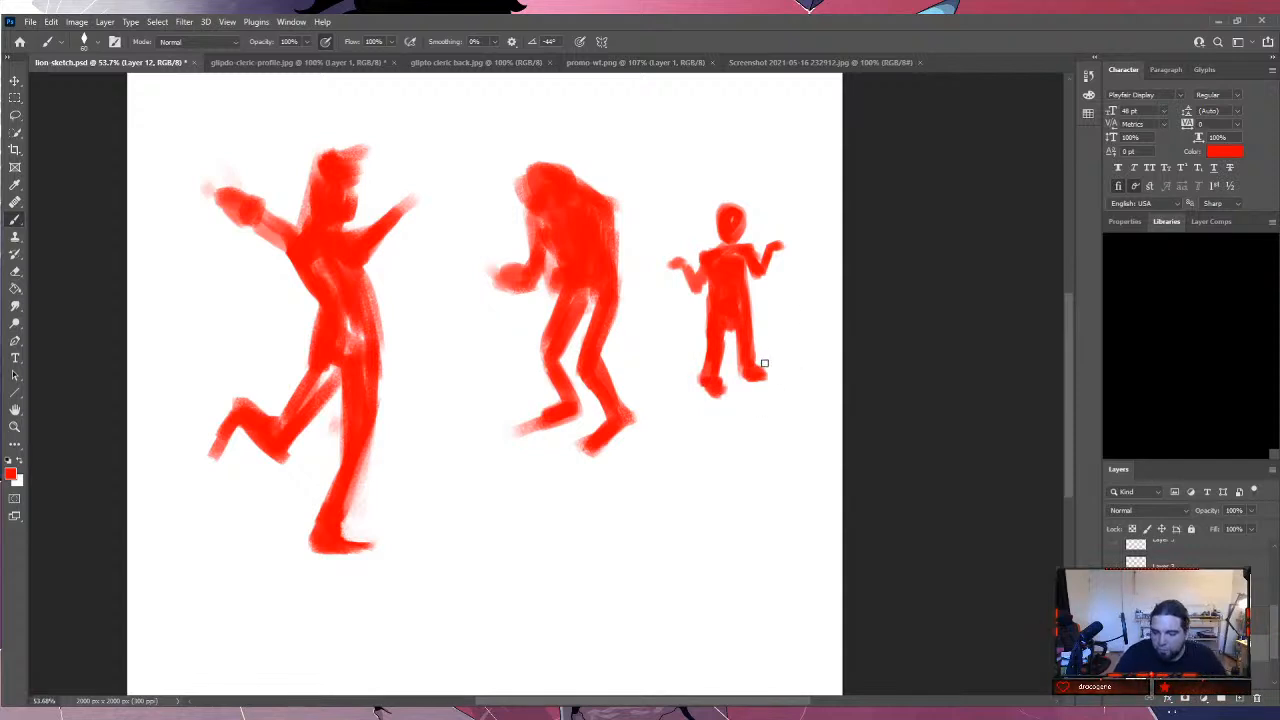
left_click_drag(675, 261, 670, 258)
left_click_drag(760, 265, 768, 241)
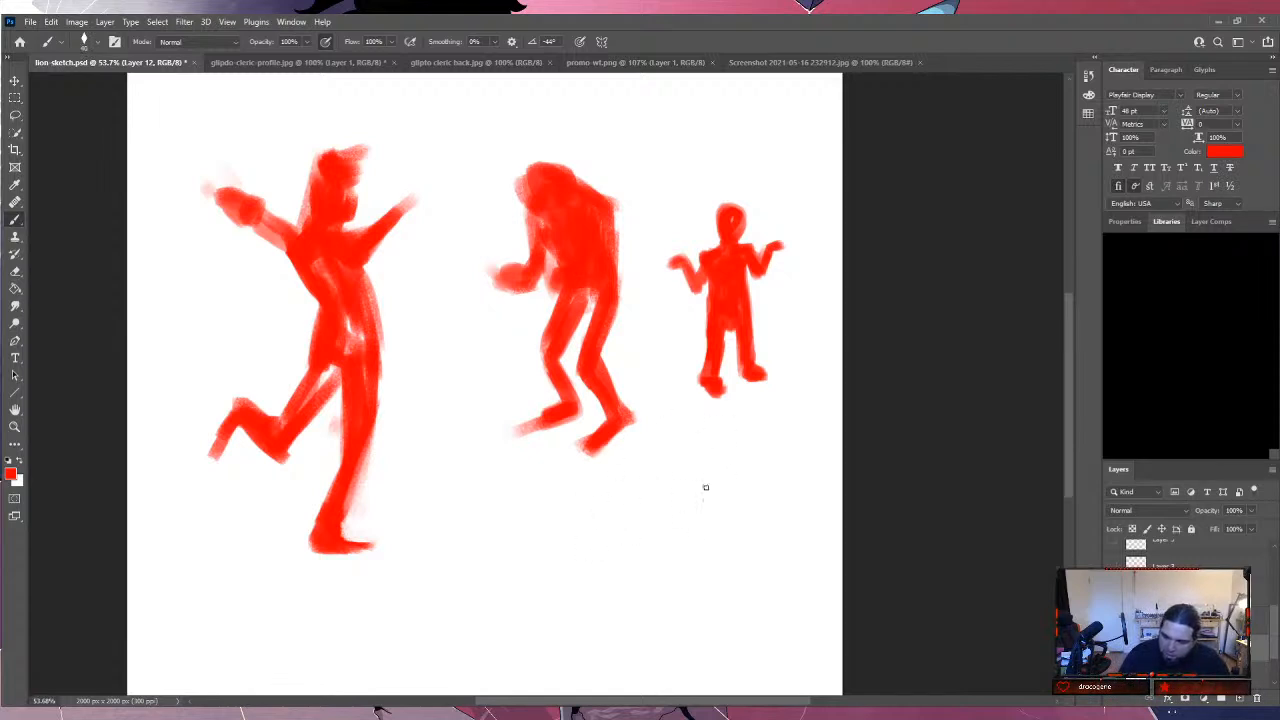
Sketch the outline of a hooded figure in a long cloak below the small shrugging silhouette.
mouse_move(695, 451)
left_mouse_down()
mouse_move(703, 437)
mouse_move(718, 467)
mouse_move(706, 445)
mouse_move(705, 475)
mouse_move(692, 445)
mouse_move(709, 434)
mouse_move(744, 434)
mouse_move(759, 450)
mouse_move(744, 466)
mouse_move(760, 472)
mouse_move(765, 548)
left_mouse_up()
left_click_drag(763, 484, 773, 638)
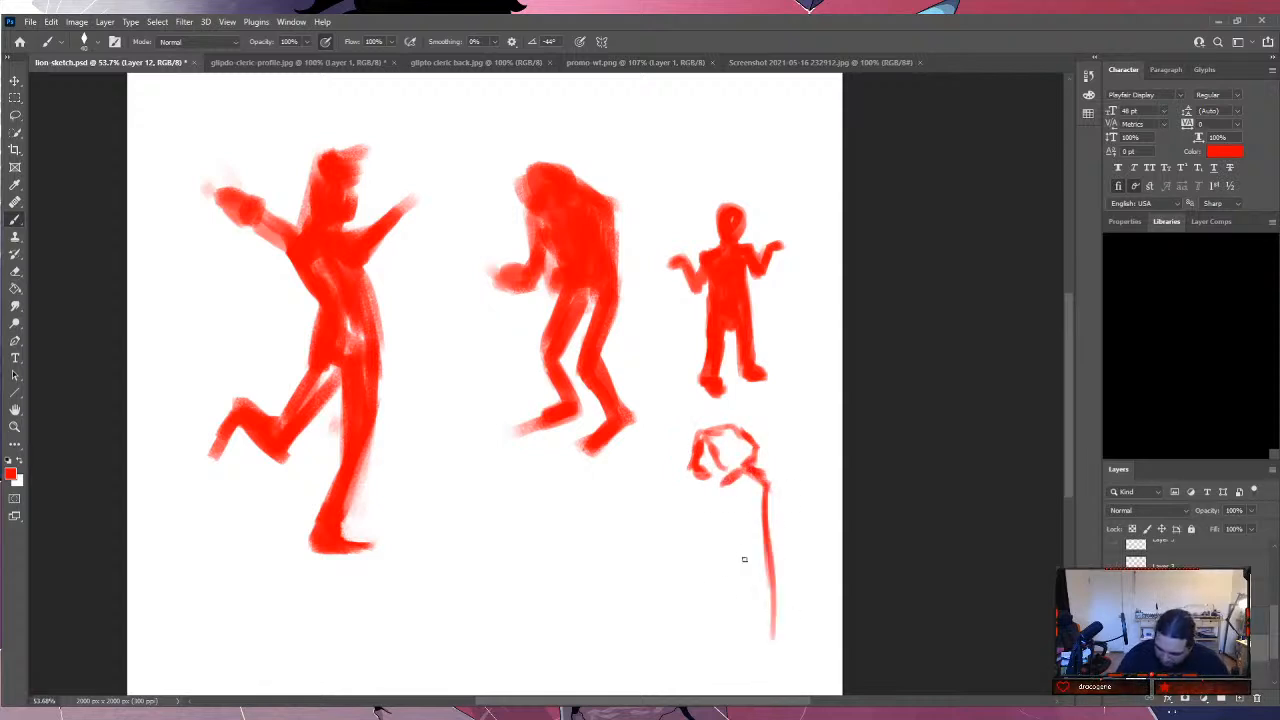
mouse_move(714, 488)
left_mouse_down()
mouse_move(708, 614)
mouse_move(700, 638)
mouse_move(682, 598)
mouse_move(670, 634)
left_mouse_up()
mouse_move(690, 553)
left_mouse_down()
mouse_move(655, 620)
mouse_move(712, 639)
mouse_move(699, 640)
mouse_move(705, 650)
mouse_move(762, 652)
left_mouse_up()
mouse_move(776, 608)
left_mouse_down()
mouse_move(773, 674)
mouse_move(777, 634)
left_mouse_up()
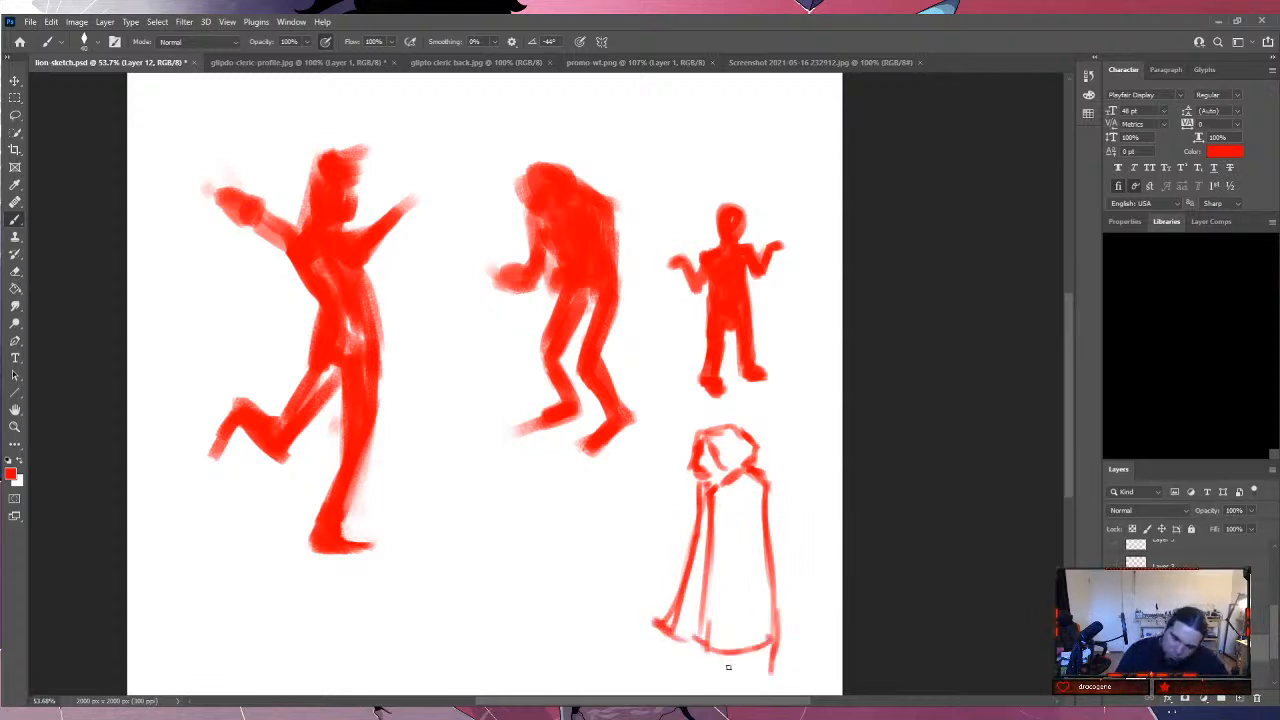
Add a long cast shadow along the ground beside the cloaked figure and shade its hood and vertical cloak folds.
left_click_drag(662, 642, 552, 652)
mouse_move(716, 646)
left_mouse_down()
mouse_move(618, 641)
mouse_move(651, 633)
mouse_move(566, 650)
mouse_move(698, 650)
left_mouse_up()
mouse_move(596, 655)
left_mouse_down()
mouse_move(757, 652)
mouse_move(570, 652)
left_mouse_up()
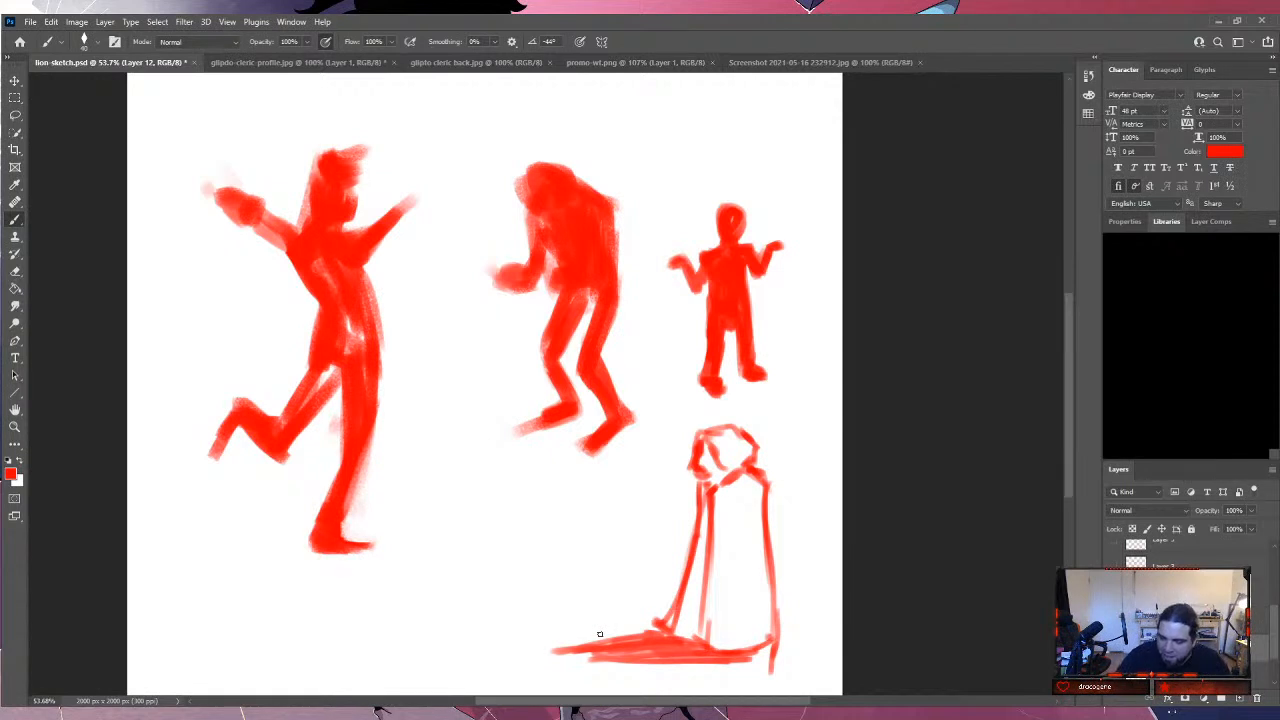
mouse_move(706, 461)
left_mouse_down()
mouse_move(712, 452)
mouse_move(714, 470)
mouse_move(701, 458)
mouse_move(727, 470)
mouse_move(714, 480)
mouse_move(712, 452)
left_mouse_up()
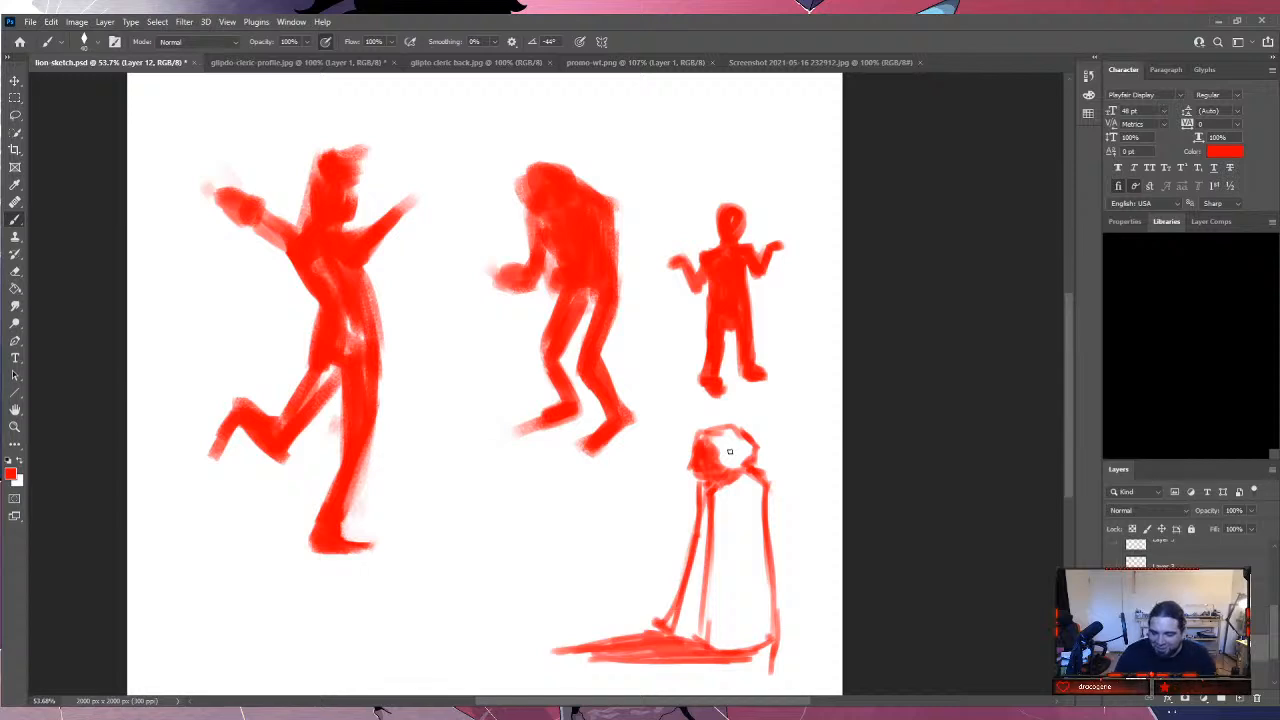
left_click_drag(752, 656, 784, 645)
mouse_move(633, 663)
left_mouse_down()
mouse_move(600, 640)
mouse_move(522, 656)
left_mouse_up()
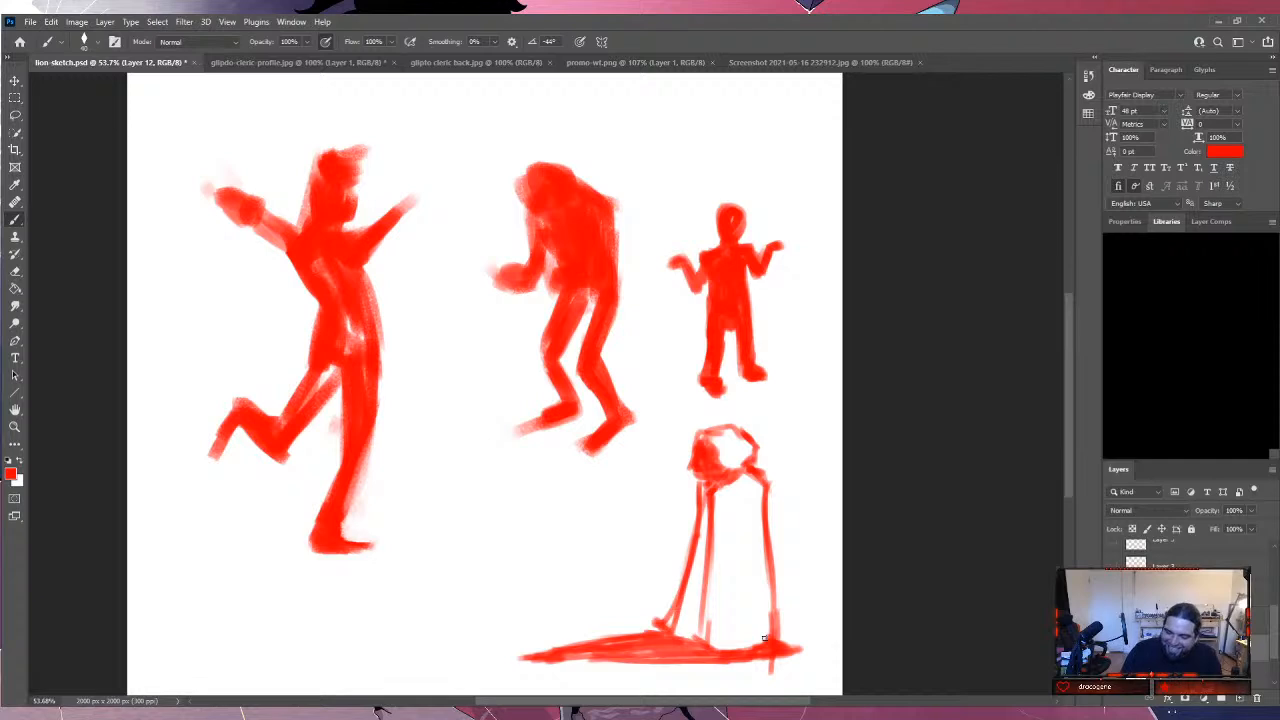
mouse_move(711, 566)
left_mouse_down()
mouse_move(710, 474)
mouse_move(678, 642)
mouse_move(688, 590)
mouse_move(725, 554)
mouse_move(721, 518)
mouse_move(706, 669)
mouse_move(734, 485)
mouse_move(731, 578)
mouse_move(748, 513)
mouse_move(740, 650)
mouse_move(746, 490)
left_mouse_up()
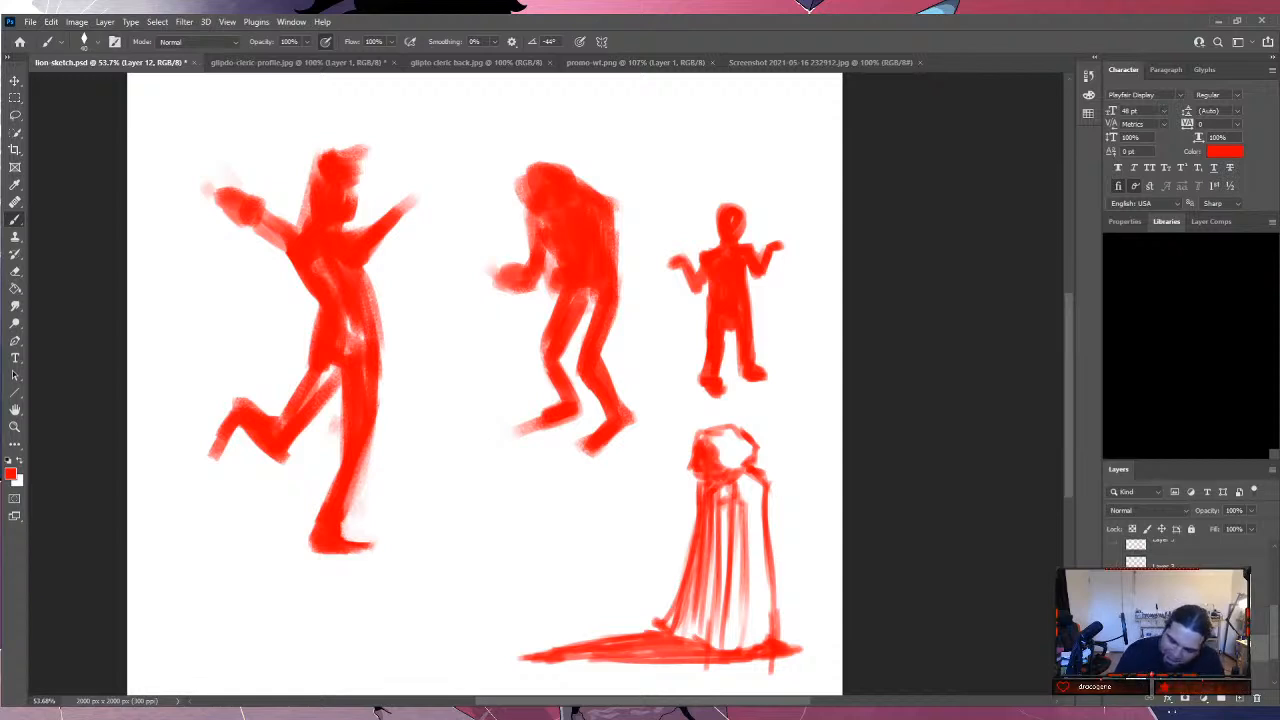
left_click_drag(716, 442, 742, 476)
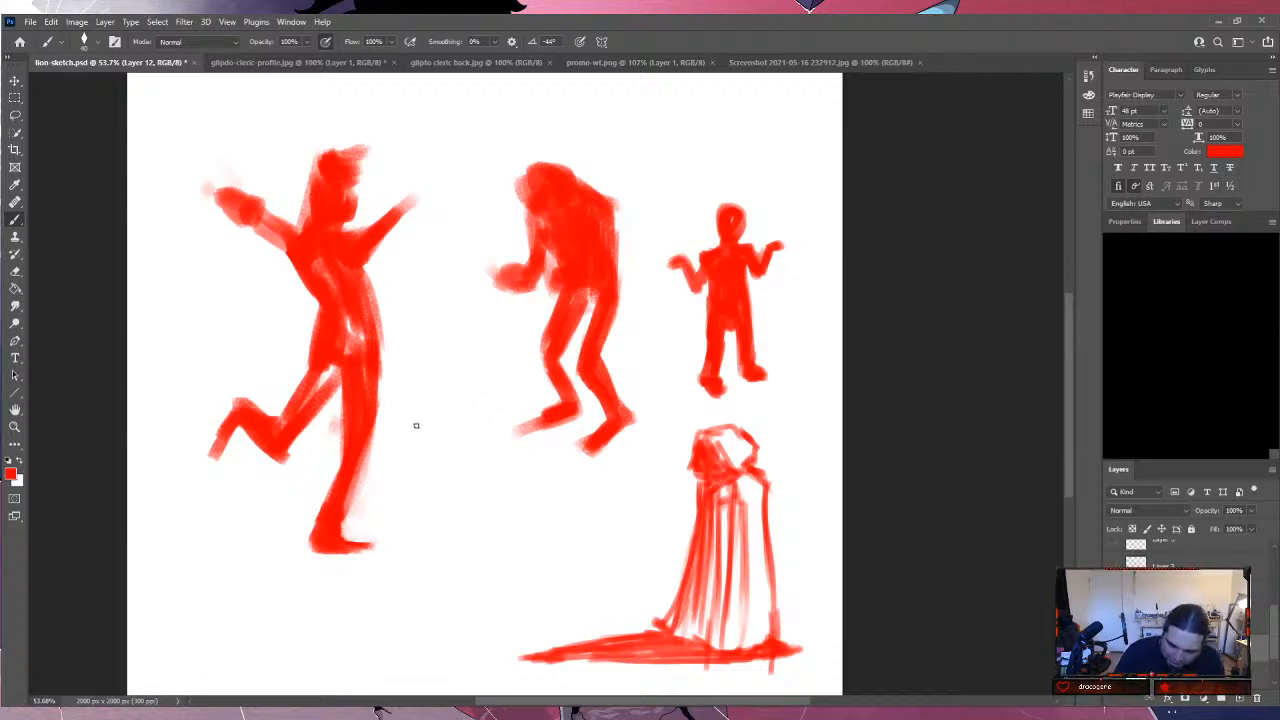
Sketch the shoulders, cape-like torso and bent arms of a new figure between the kicking silhouette and the cloaked figure.
mouse_move(433, 467)
left_mouse_down()
mouse_move(401, 477)
mouse_move(456, 493)
mouse_move(445, 478)
mouse_move(482, 475)
mouse_move(467, 494)
mouse_move(493, 464)
mouse_move(508, 473)
mouse_move(468, 498)
mouse_move(448, 562)
left_mouse_up()
mouse_move(460, 502)
left_mouse_down()
mouse_move(408, 592)
mouse_move(378, 575)
left_mouse_up()
mouse_move(405, 482)
left_mouse_down()
mouse_move(396, 520)
mouse_move(399, 479)
mouse_move(384, 486)
mouse_move(358, 578)
left_mouse_up()
left_click_drag(506, 498, 470, 545)
mouse_move(466, 500)
left_mouse_down()
mouse_move(514, 562)
mouse_move(555, 533)
left_mouse_up()
mouse_move(503, 472)
left_mouse_down()
mouse_move(530, 524)
mouse_move(570, 532)
mouse_move(526, 510)
mouse_move(544, 524)
left_mouse_up()
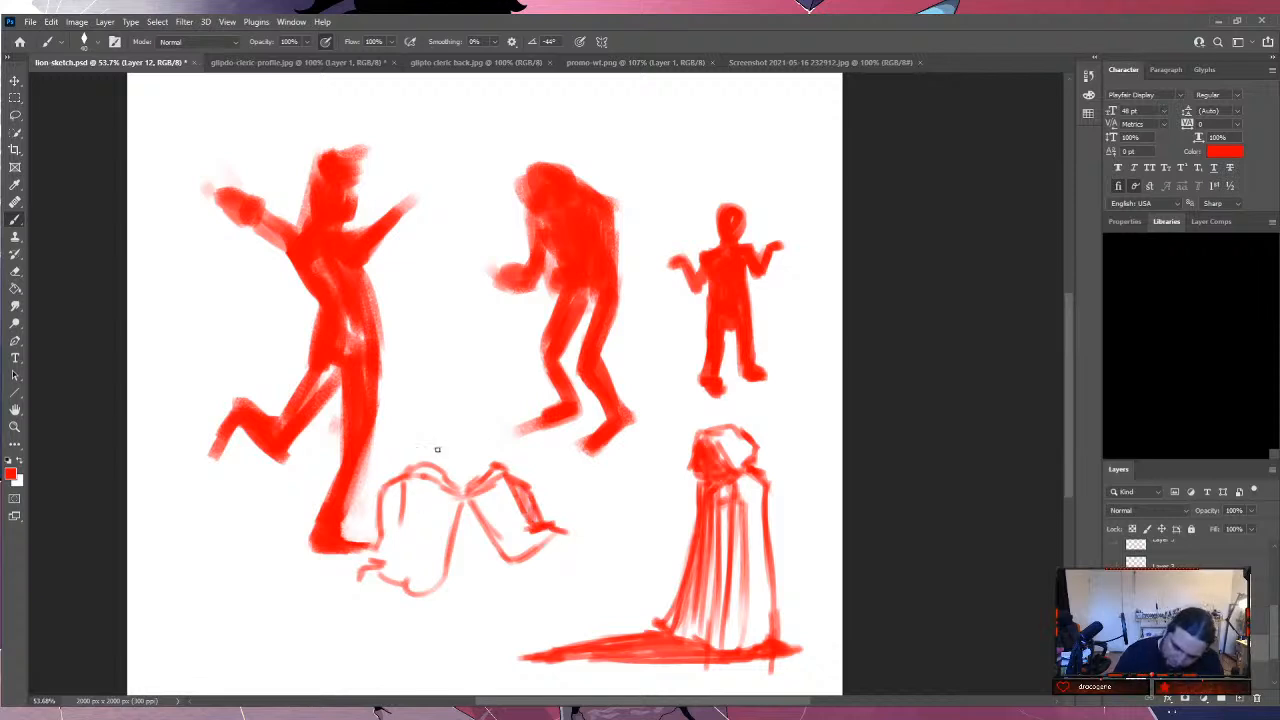
Draw the new figure's collar and head with wild spiky hair, and add simple eyes, brows and a nose.
mouse_move(439, 459)
left_mouse_down()
mouse_move(452, 478)
mouse_move(474, 476)
mouse_move(437, 451)
mouse_move(486, 459)
mouse_move(446, 462)
mouse_move(468, 463)
mouse_move(490, 426)
mouse_move(482, 384)
mouse_move(428, 436)
mouse_move(424, 374)
mouse_move(425, 428)
mouse_move(423, 404)
mouse_move(491, 426)
left_mouse_up()
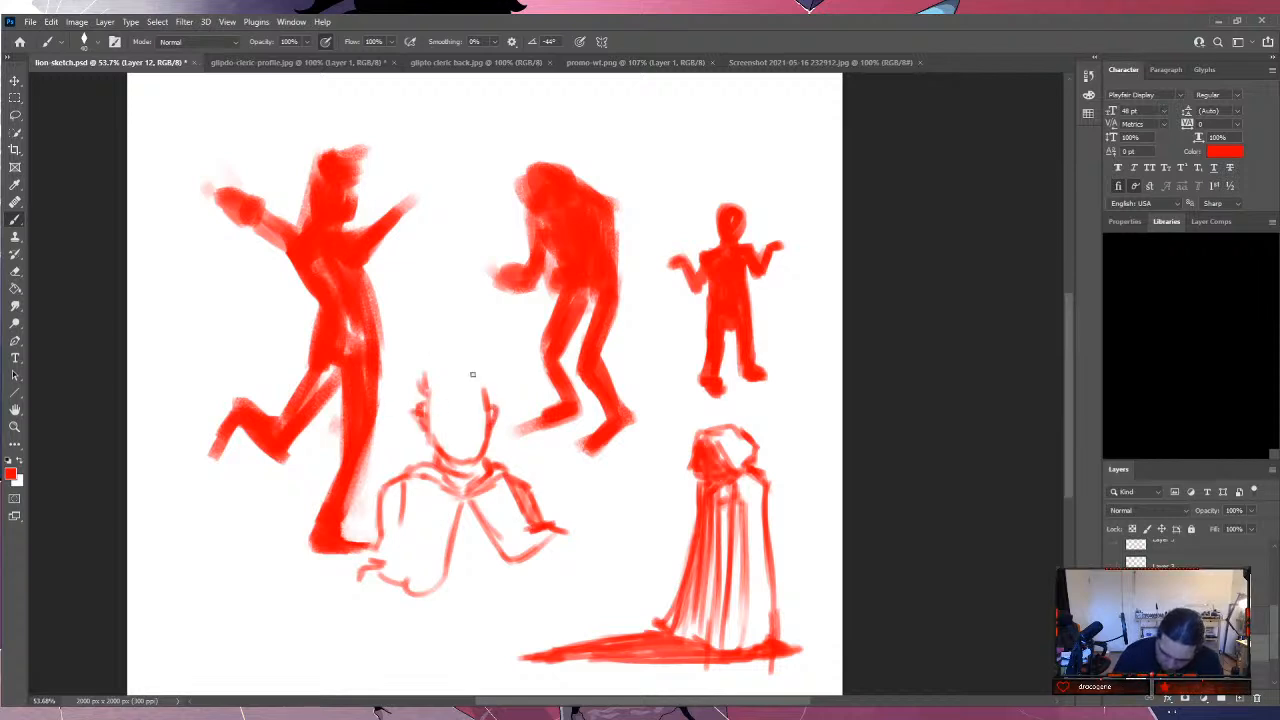
mouse_move(432, 389)
left_mouse_down()
mouse_move(462, 356)
mouse_move(476, 366)
mouse_move(495, 355)
mouse_move(486, 390)
mouse_move(504, 406)
mouse_move(414, 406)
mouse_move(406, 430)
mouse_move(440, 462)
mouse_move(486, 460)
mouse_move(494, 428)
left_mouse_up()
mouse_move(520, 394)
left_mouse_down()
mouse_move(504, 418)
mouse_move(490, 402)
mouse_move(500, 358)
mouse_move(520, 348)
mouse_move(478, 354)
left_mouse_up()
mouse_move(484, 376)
left_mouse_down()
mouse_move(494, 346)
mouse_move(480, 342)
mouse_move(492, 340)
mouse_move(478, 332)
mouse_move(444, 352)
mouse_move(454, 340)
mouse_move(406, 394)
mouse_move(406, 414)
left_mouse_up()
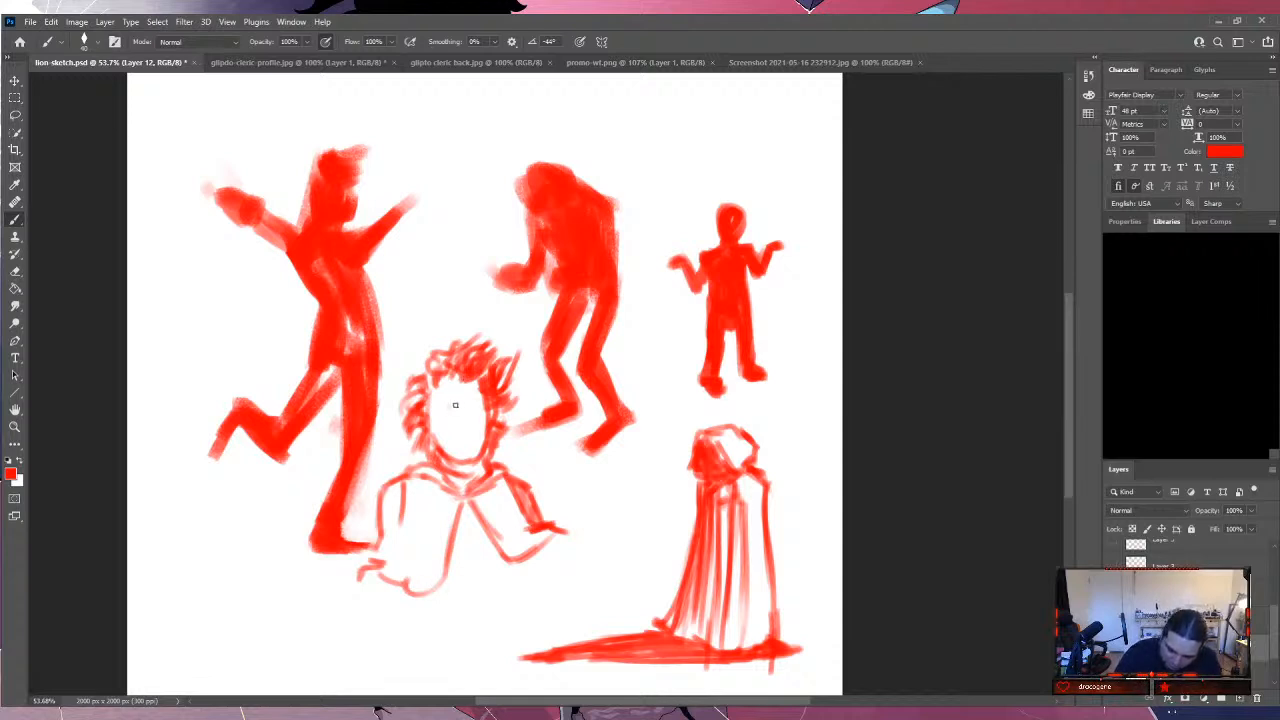
left_click_drag(436, 409, 500, 405)
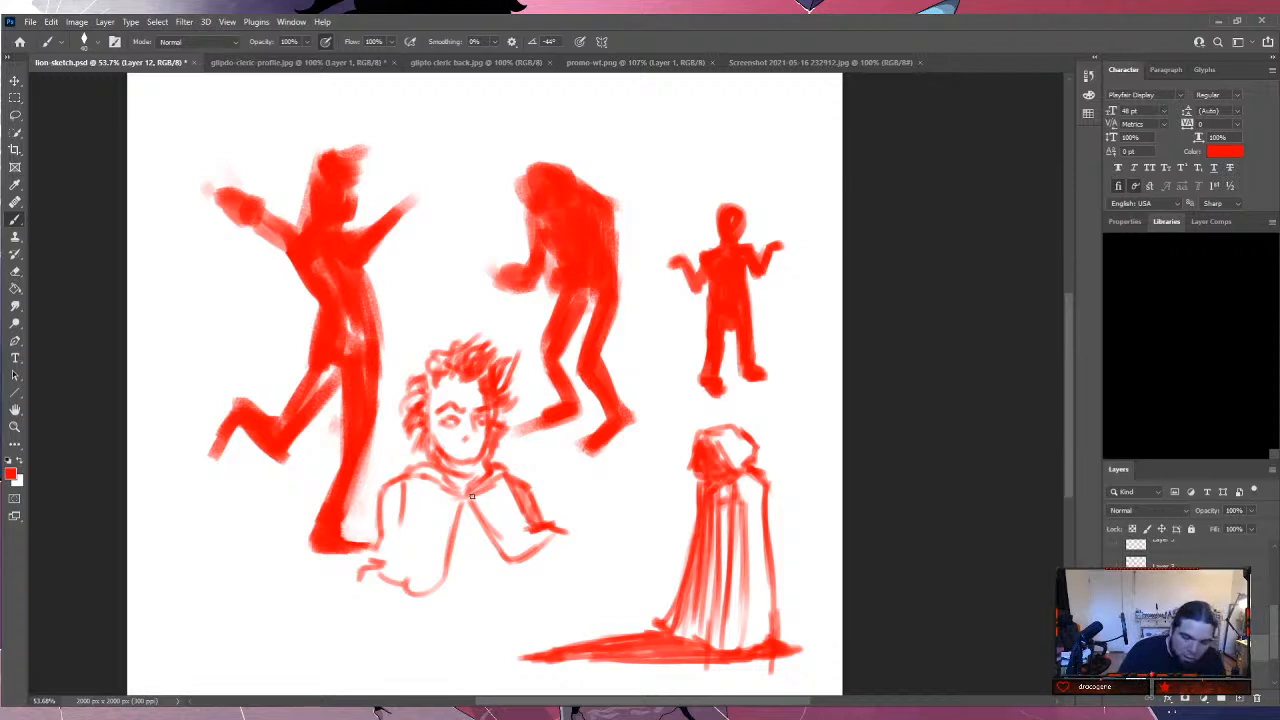
Lasso the facial features of the spiky-haired figure and move them slightly up the face.
left_click(15, 114)
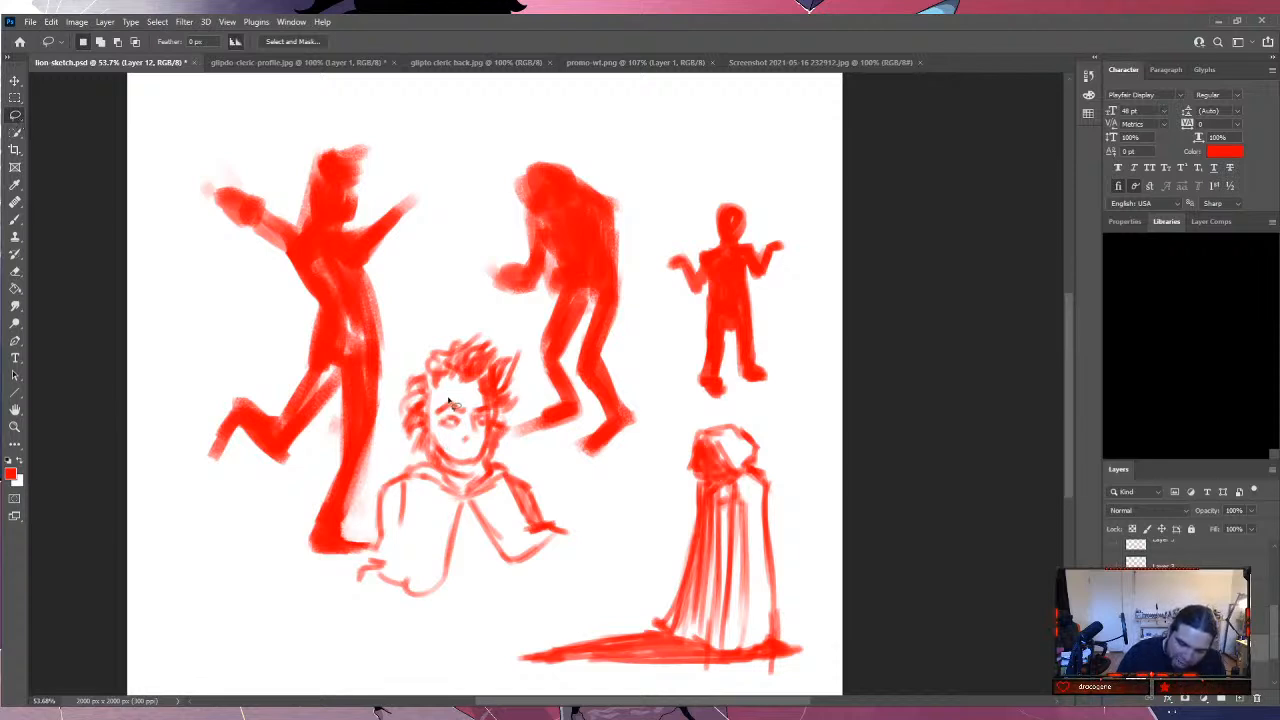
mouse_move(451, 394)
left_mouse_down()
mouse_move(443, 437)
mouse_move(460, 449)
mouse_move(483, 440)
mouse_move(494, 413)
mouse_move(453, 393)
left_mouse_up()
left_click(15, 81)
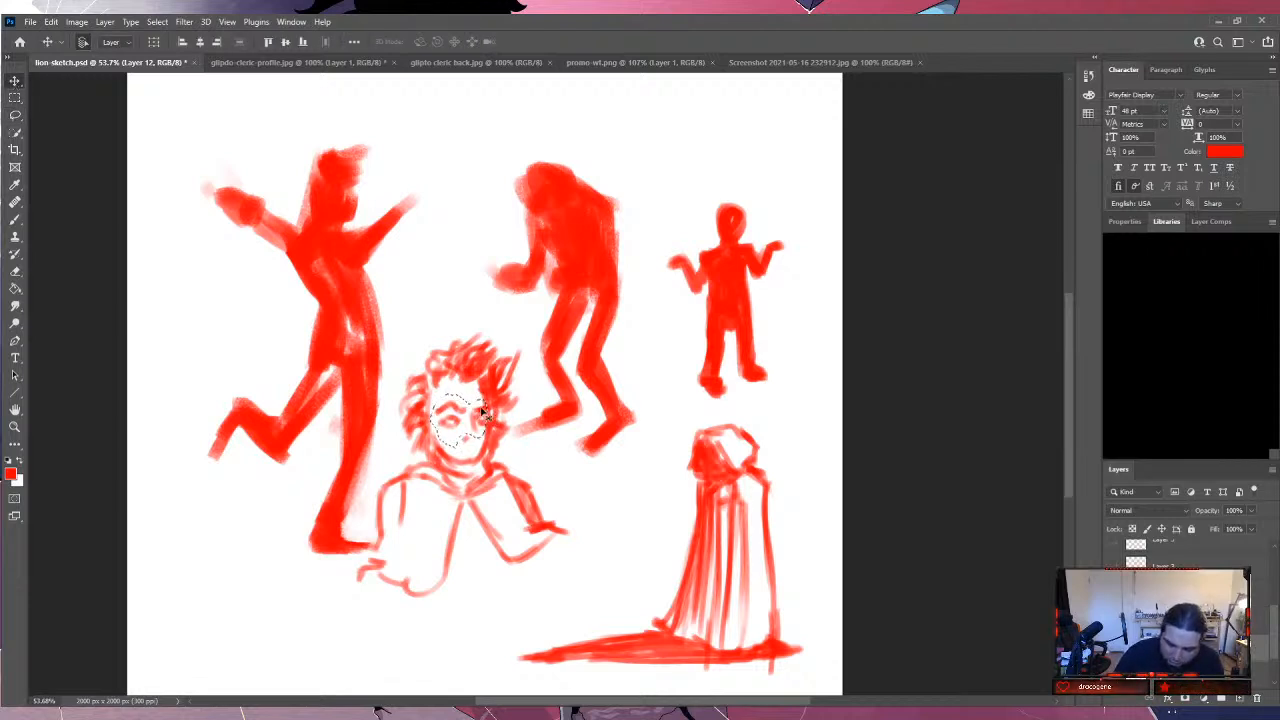
left_click_drag(481, 412, 481, 402)
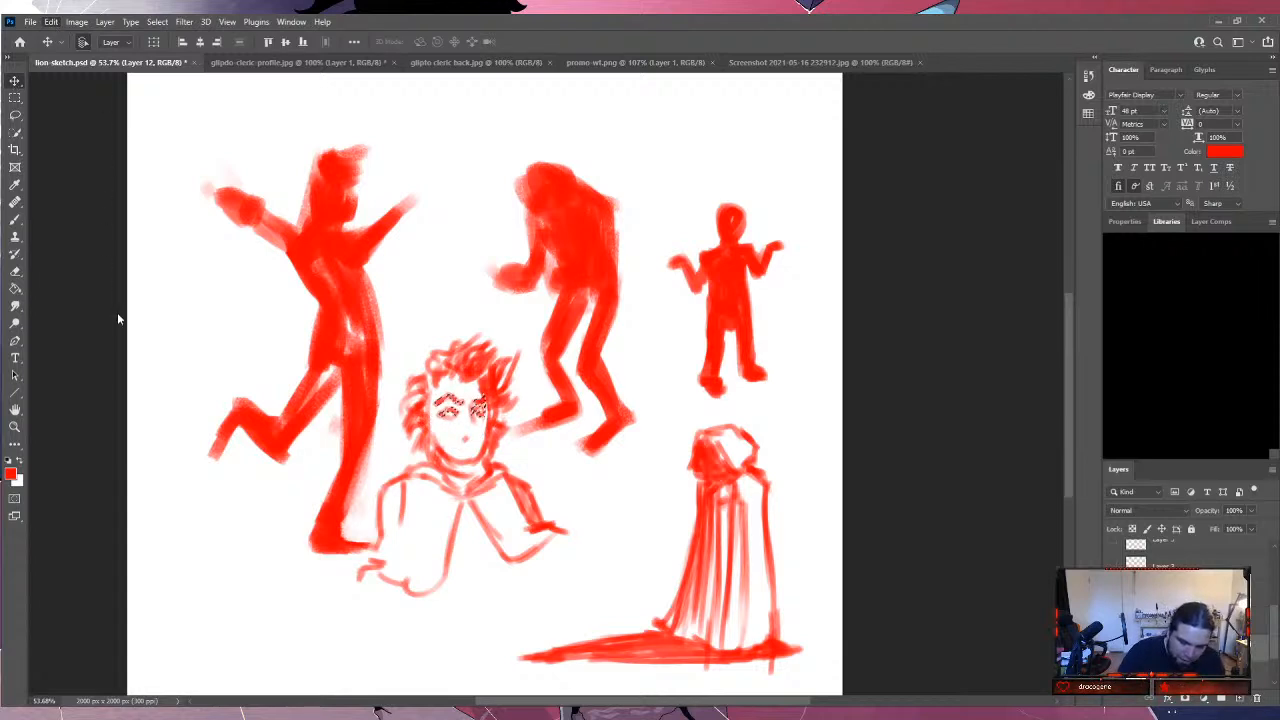
Scale the selected eyes and brows to 80.59%, nudge them into place on the face and deselect.
key("ctrl+t")
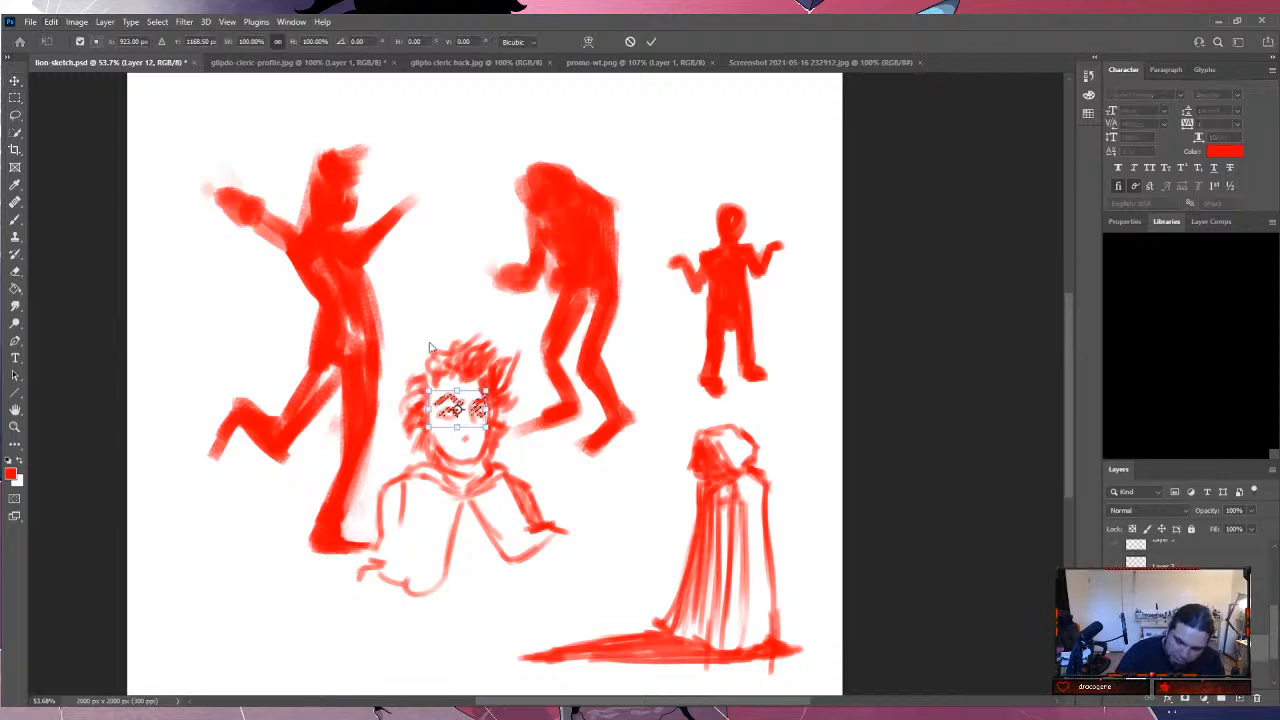
left_click_drag(425, 389, 432, 393)
key("Return")
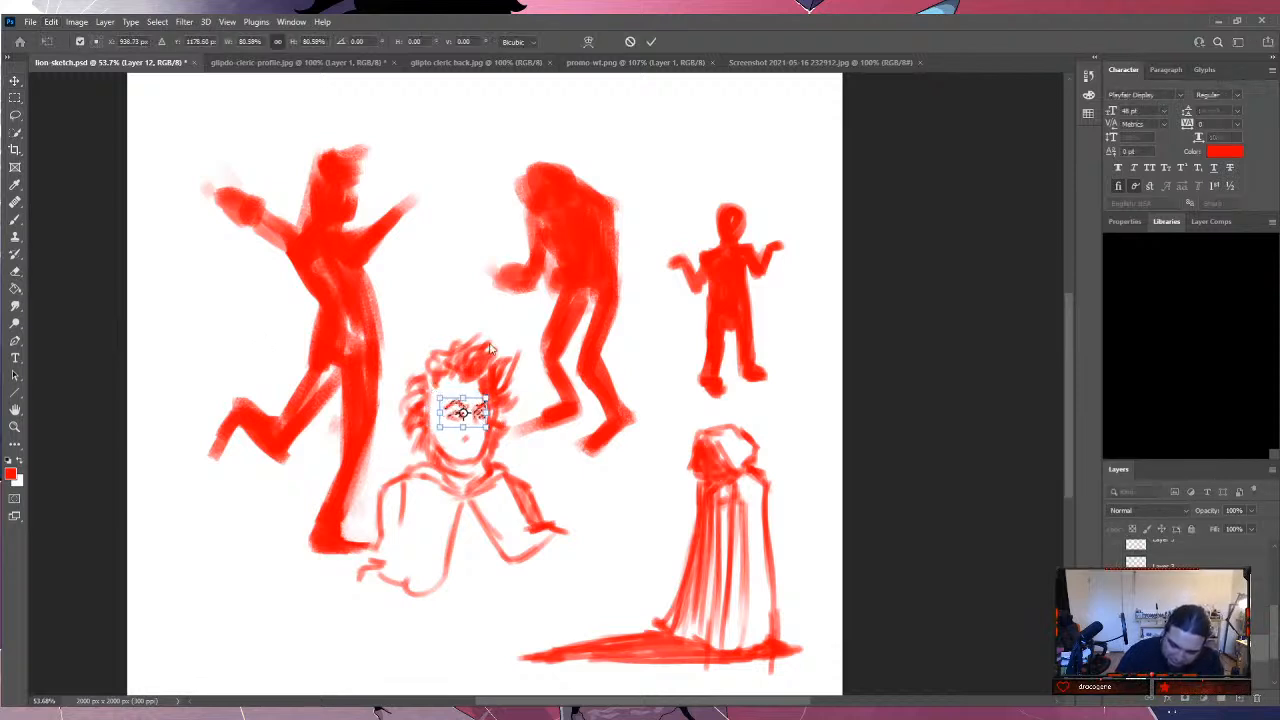
left_click(16, 82)
left_click_drag(483, 410, 480, 409)
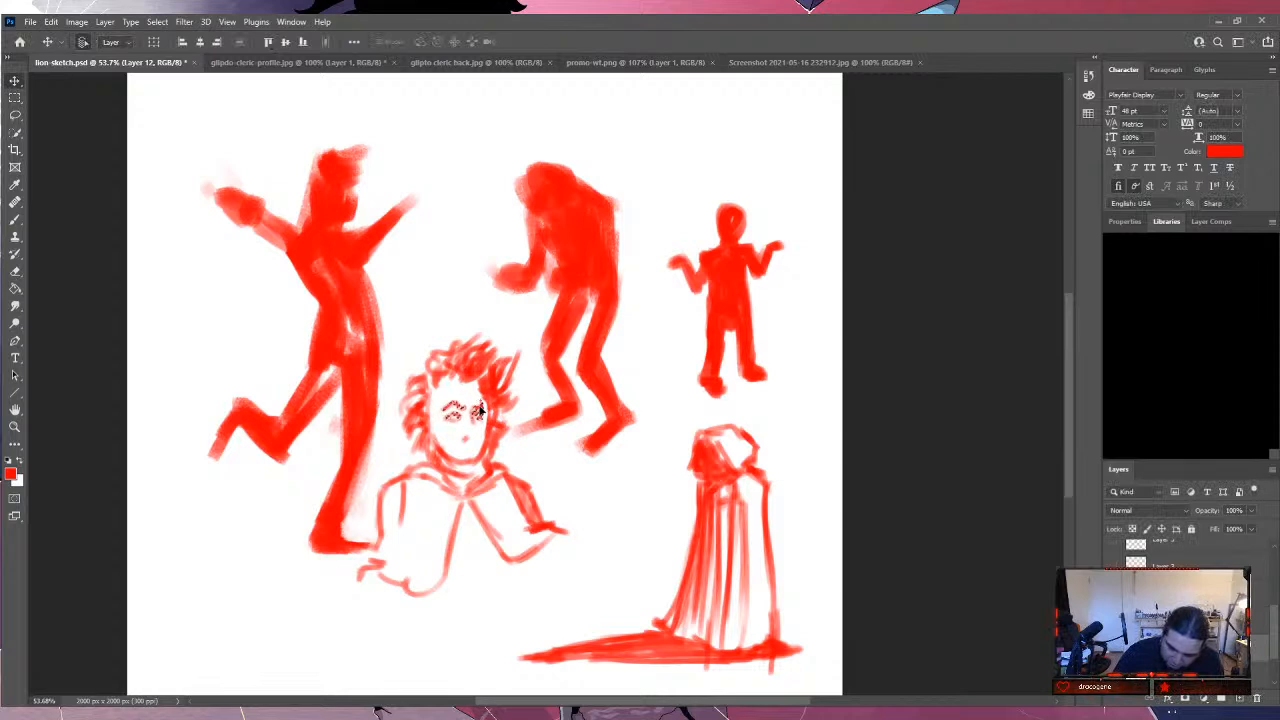
left_click(14, 98)
key("ctrl+d")
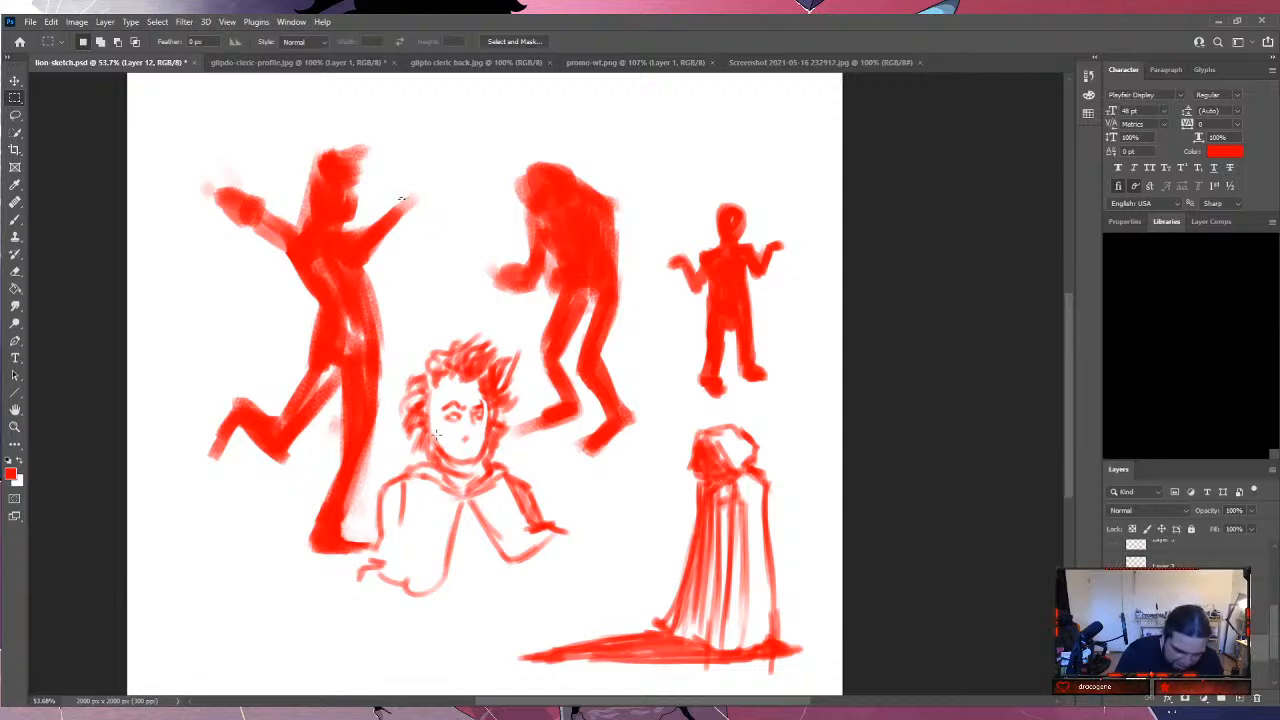
Clear the eyes, brows and nose from the spiky-haired figure's face, leaving the head outline and hair intact.
left_click(14, 221)
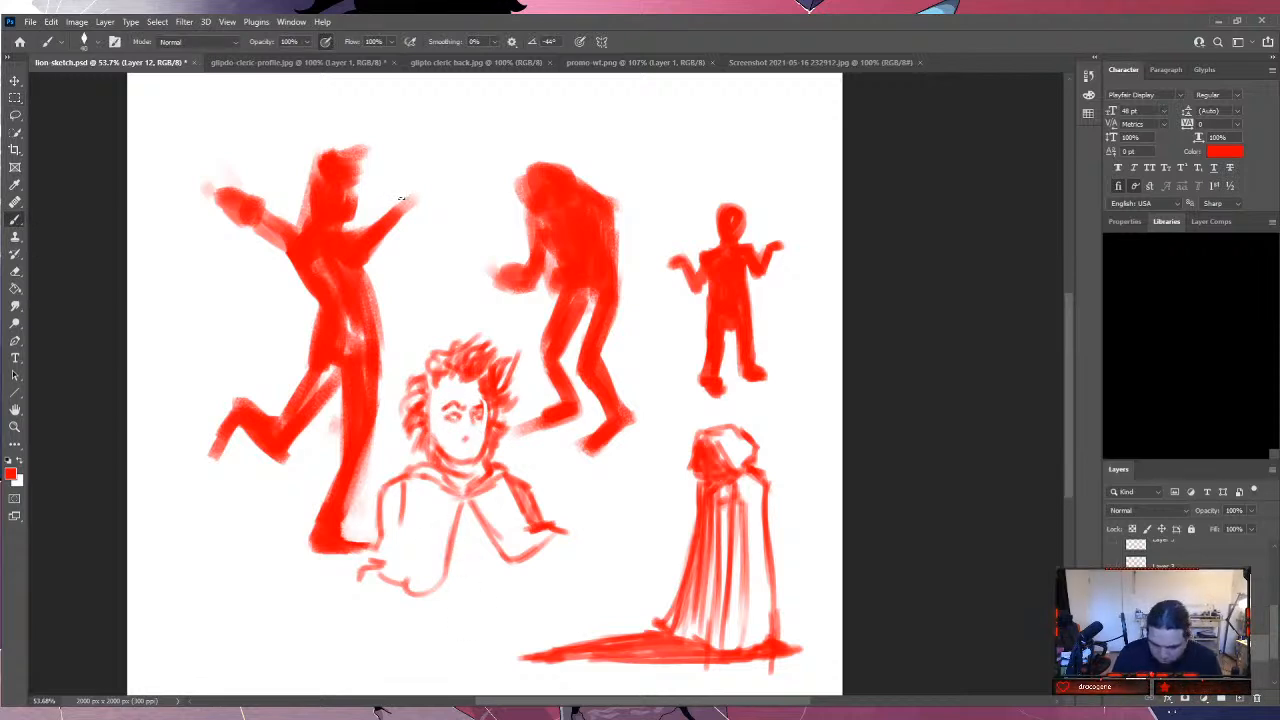
key("v")
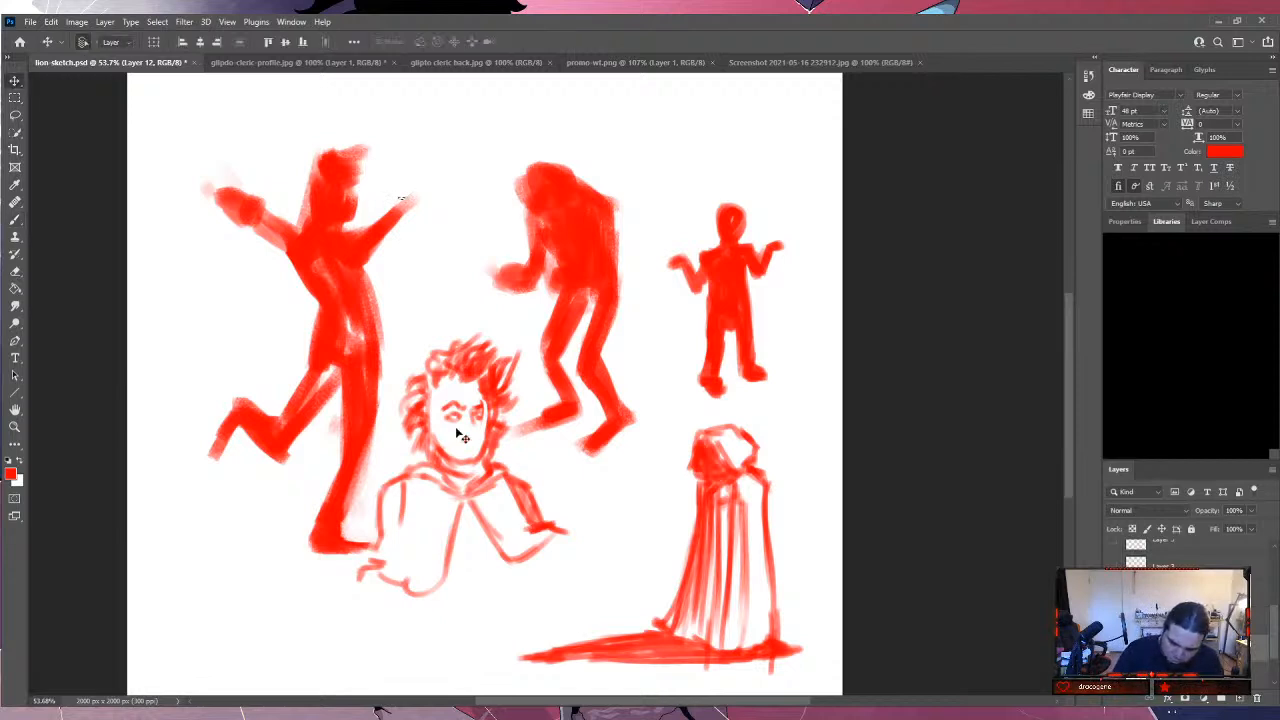
left_click(15, 219)
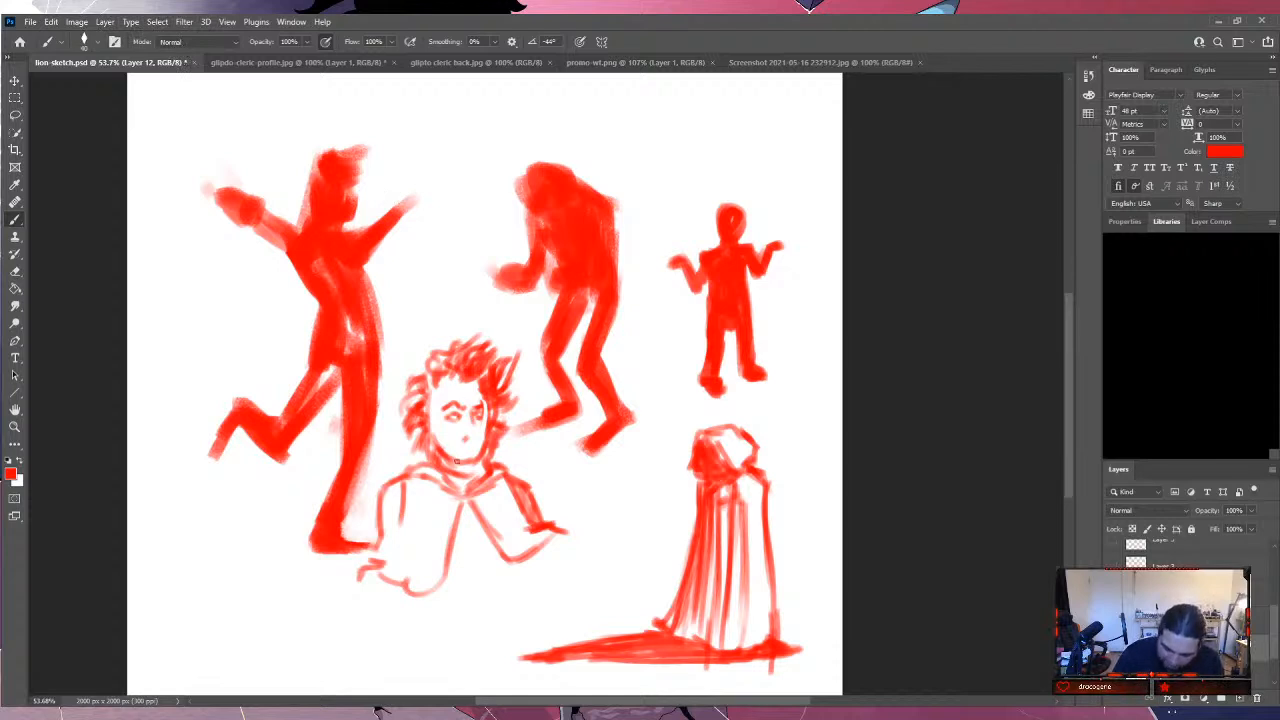
mouse_move(456, 460)
left_mouse_down()
mouse_move(462, 419)
mouse_move(449, 409)
mouse_move(466, 442)
left_mouse_up()
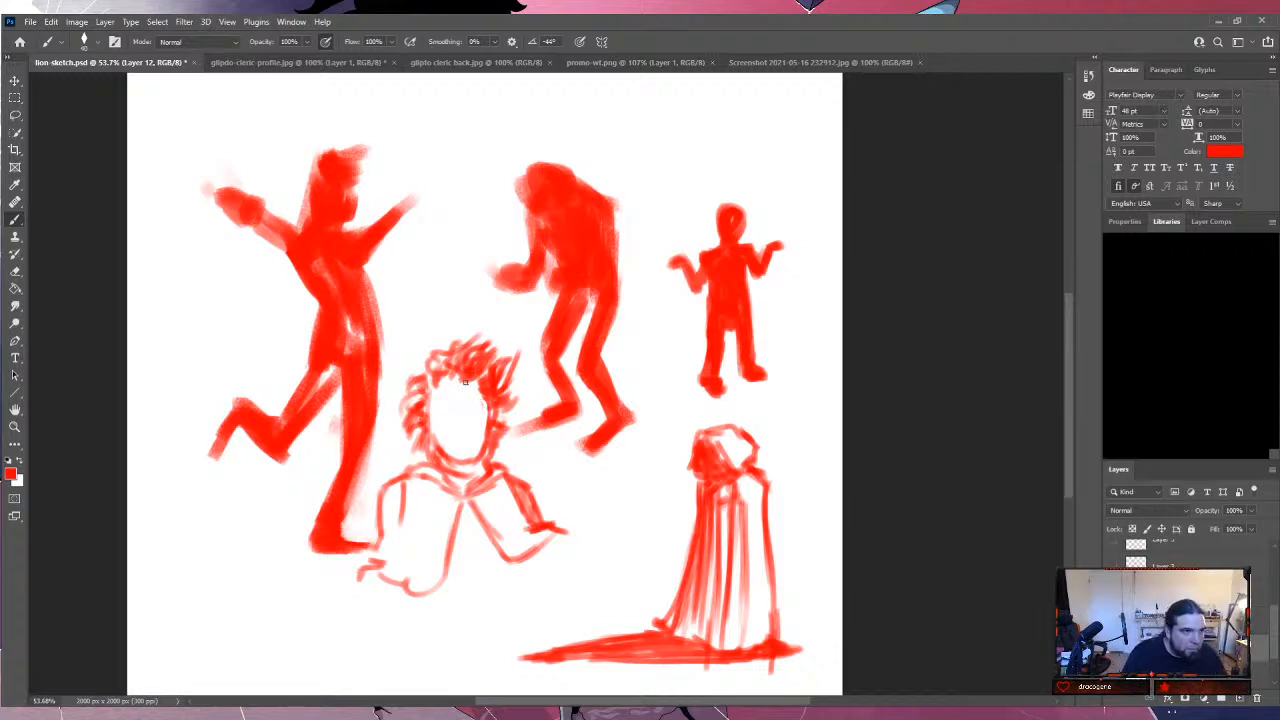
Redraw the eyes and the near eyebrow inside the blank face with a smaller brush, turned in three-quarter view.
left_click(14, 427)
left_click_drag(505, 524, 563, 457)
left_click_drag(1070, 437, 1076, 400)
left_click(14, 220)
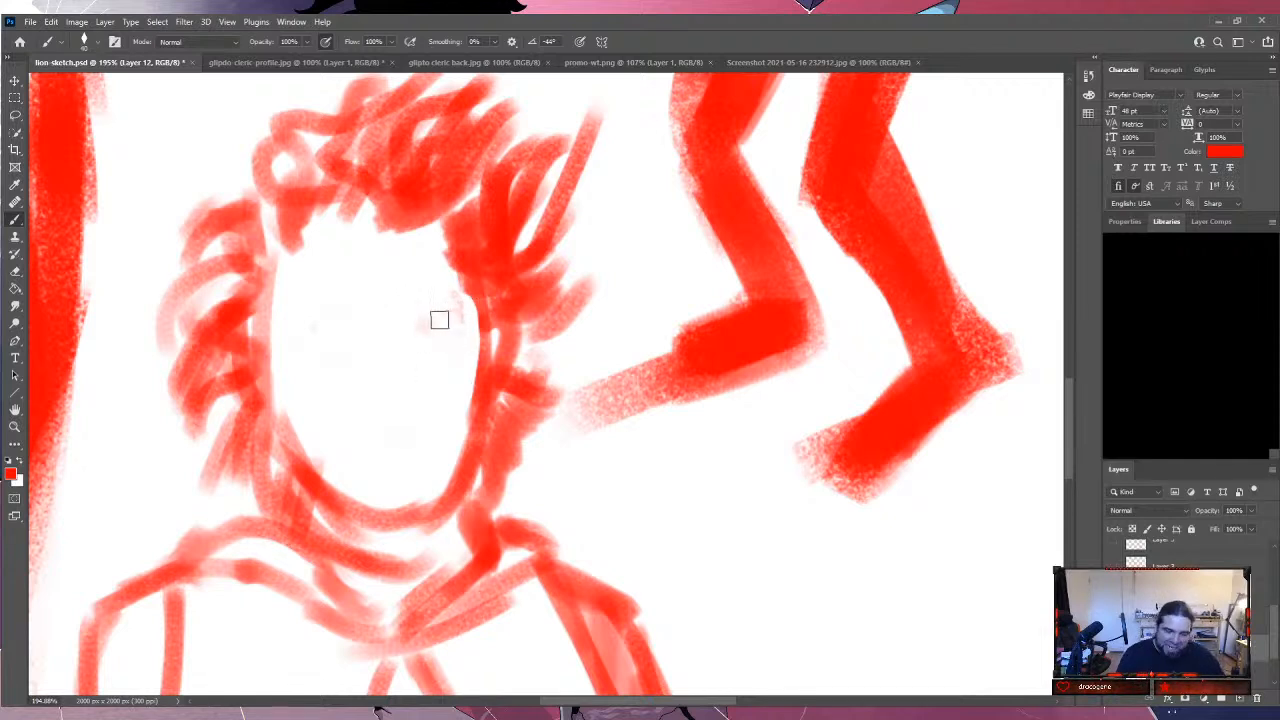
key("bracketleft")
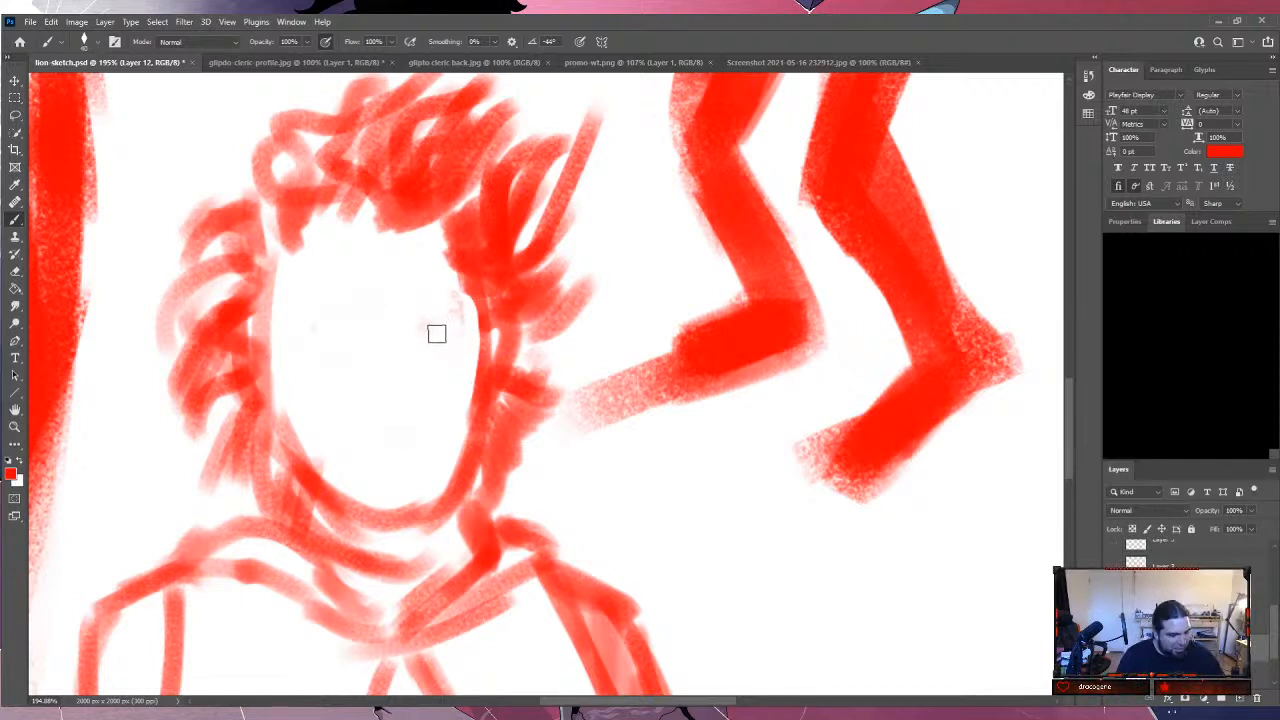
left_click_drag(427, 325, 478, 312)
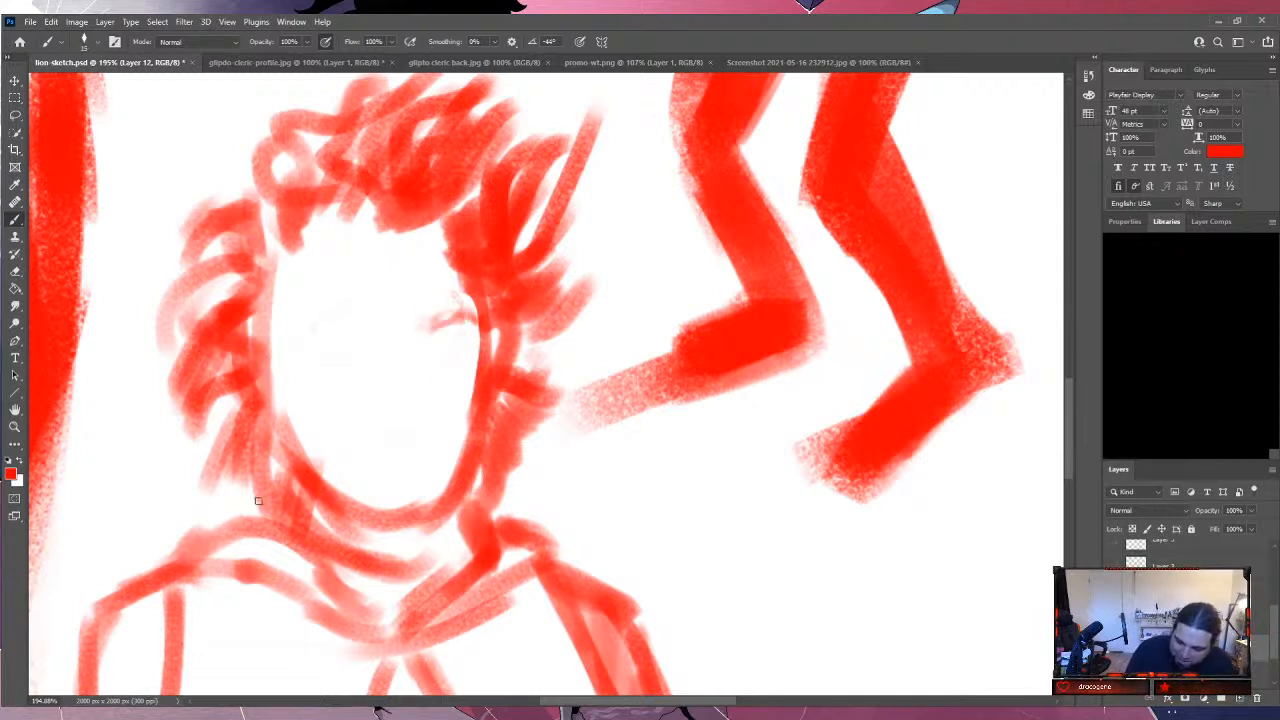
mouse_move(363, 328)
left_mouse_down()
mouse_move(299, 345)
mouse_move(384, 355)
mouse_move(347, 379)
mouse_move(449, 338)
mouse_move(471, 343)
mouse_move(454, 368)
mouse_move(487, 343)
mouse_move(465, 341)
mouse_move(466, 284)
mouse_move(456, 347)
mouse_move(429, 339)
mouse_move(464, 338)
left_mouse_up()
left_click_drag(369, 358, 316, 372)
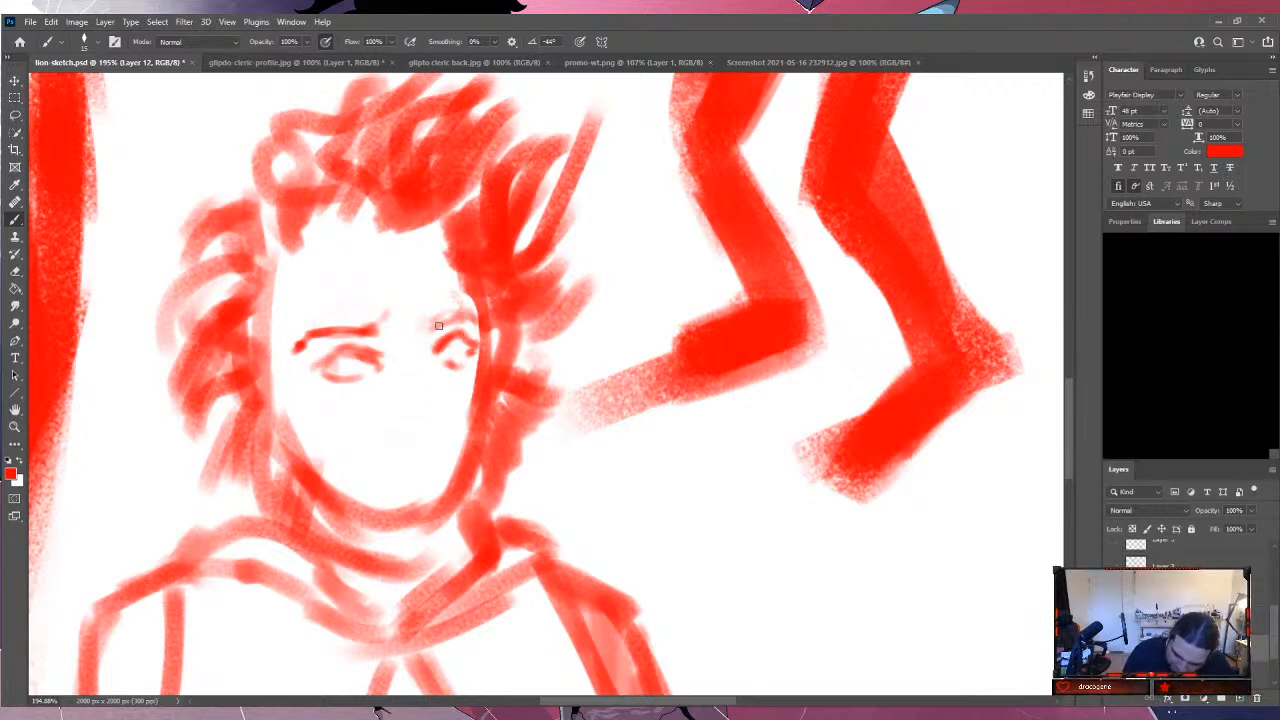
Draw the nose with its nostrils and a slightly slanted mouth with a lower-lip shadow below the eyes.
left_click(400, 422)
left_click_drag(415, 428, 440, 417)
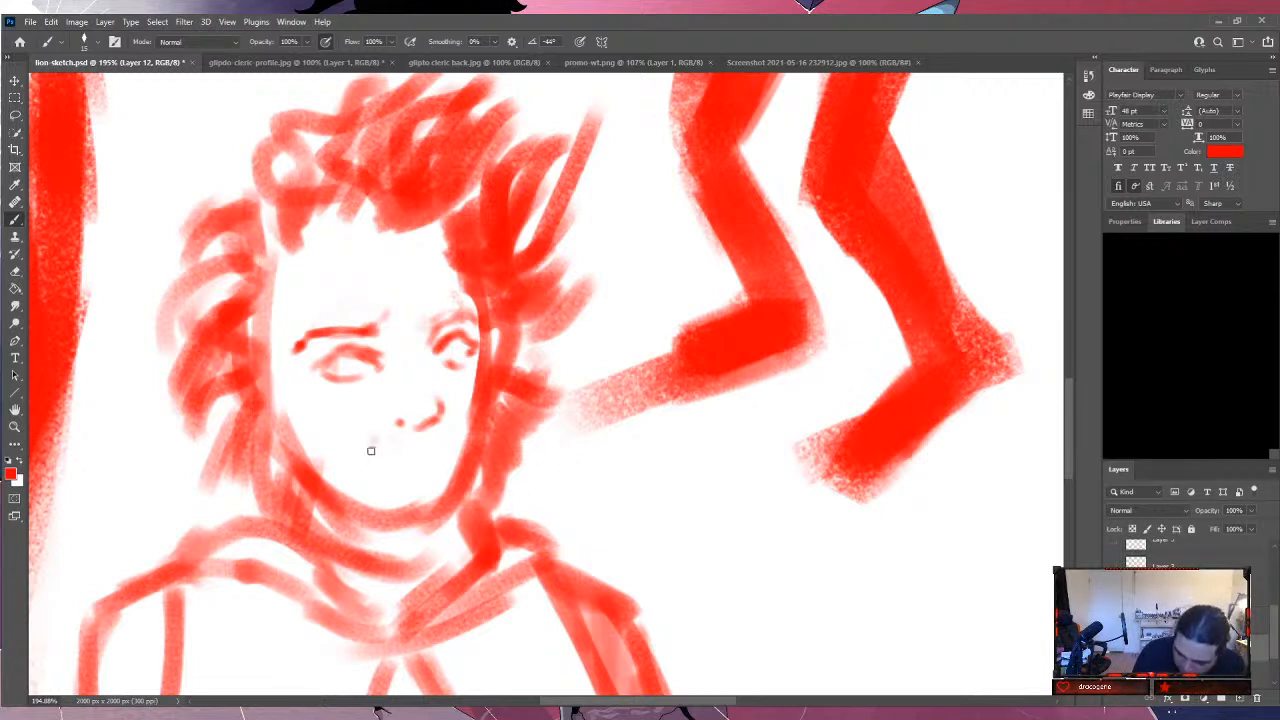
mouse_move(372, 470)
left_mouse_down()
mouse_move(443, 449)
mouse_move(420, 484)
left_mouse_up()
left_click_drag(476, 394, 467, 446)
Add irises and solid pupils to both eyes, reducing the brush size for the fine detail.
left_click_drag(347, 357, 366, 361)
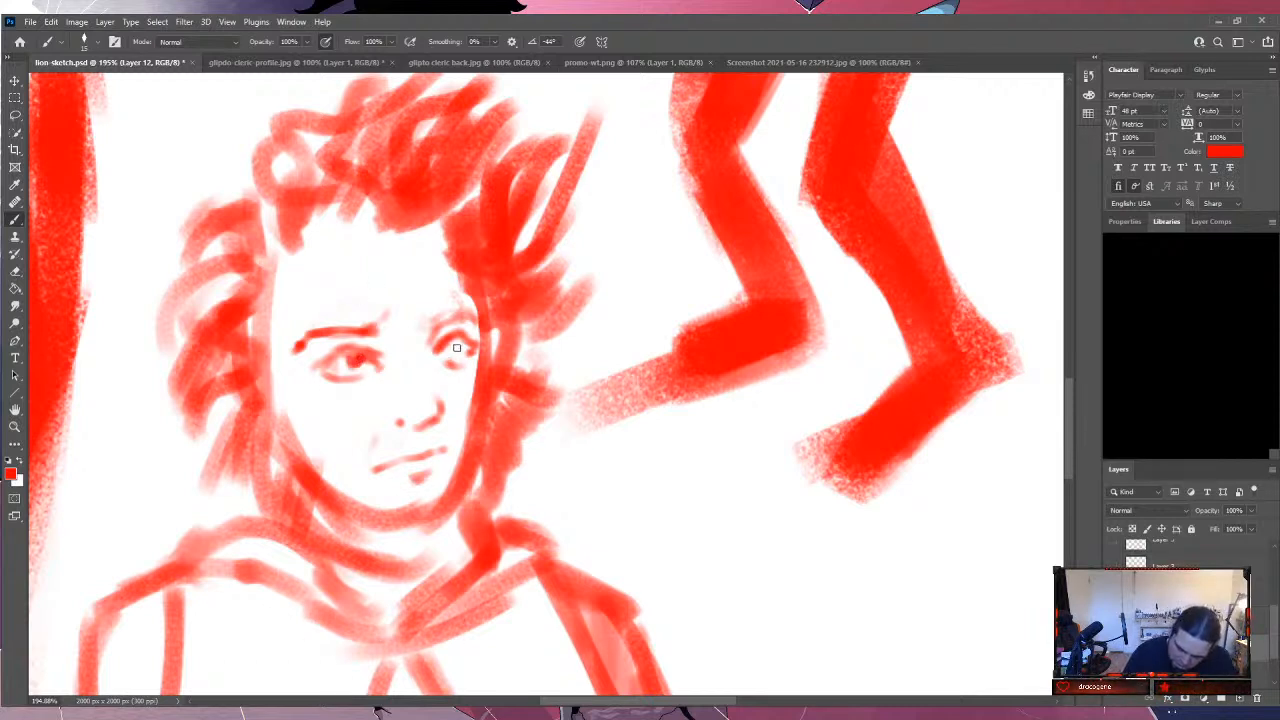
left_click_drag(456, 346, 457, 350)
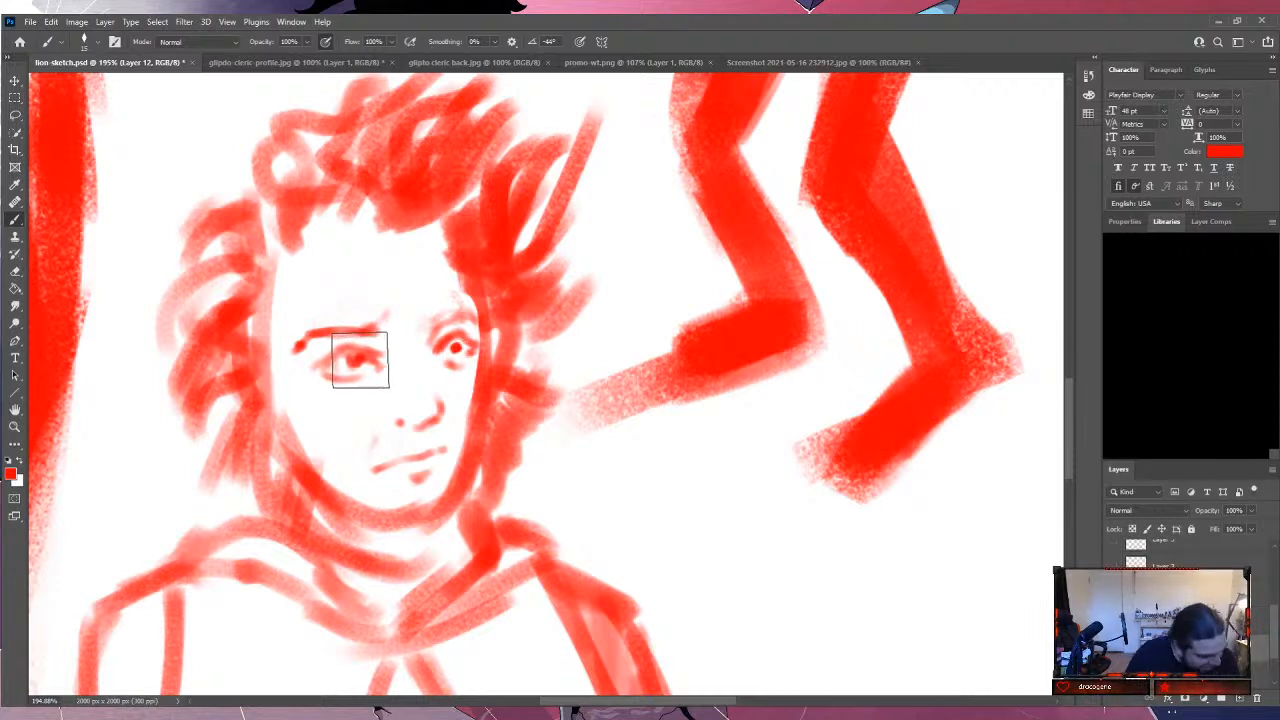
key("bracketleft")
key("bracketleft")
key("bracketleft")
key("bracketleft")
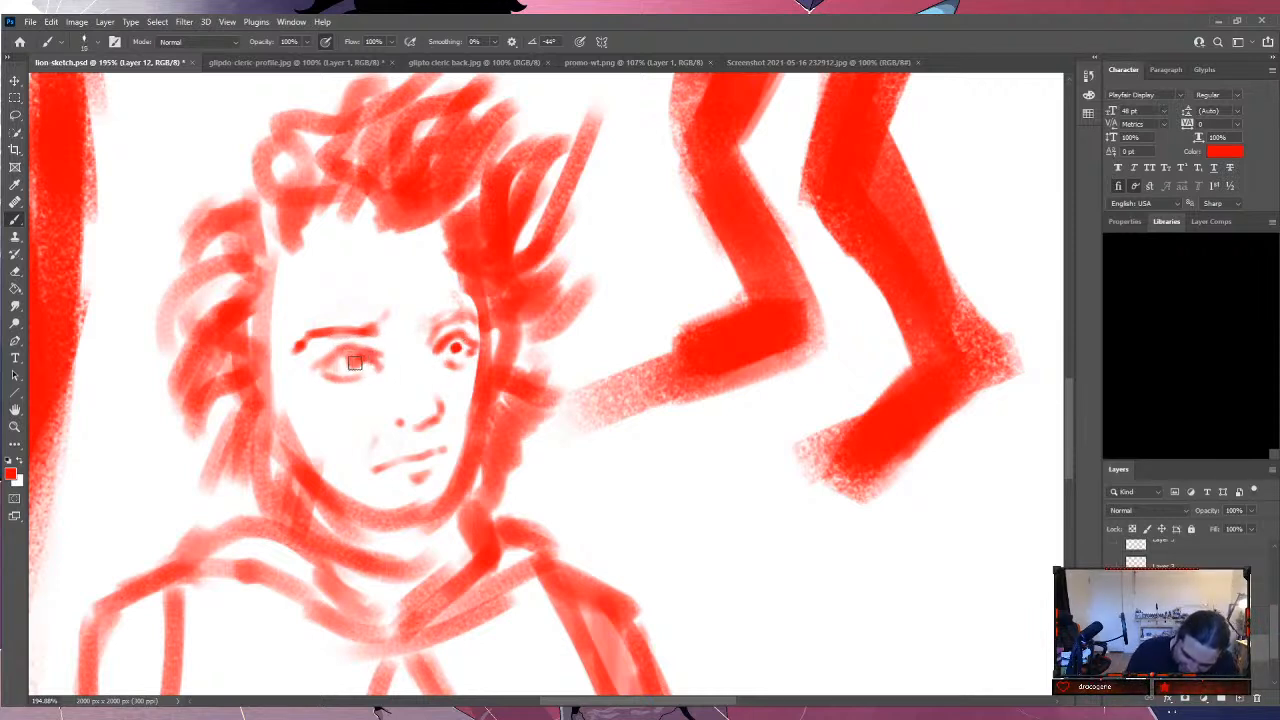
key("bracketleft")
key("bracketleft")
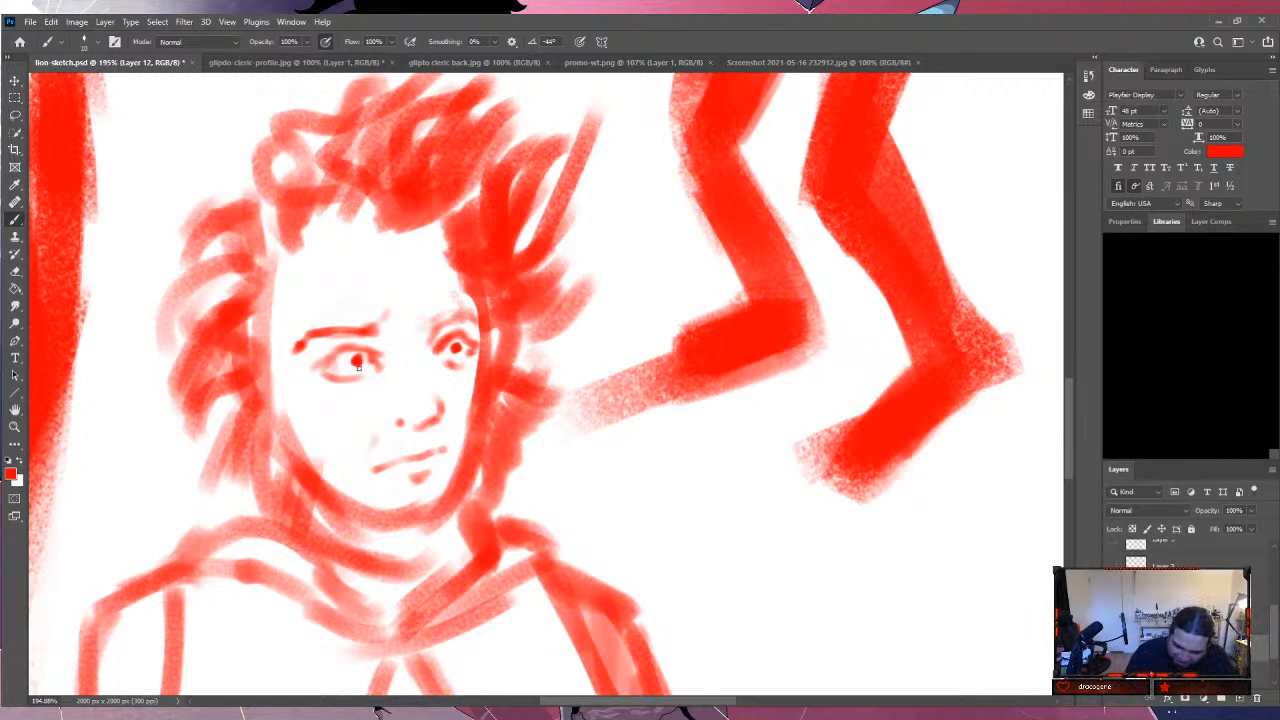
Refine the cheek, jawline and neck of the spiky-haired figure with thin strokes.
mouse_move(292, 422)
left_mouse_down()
mouse_move(322, 462)
mouse_move(310, 472)
mouse_move(324, 510)
mouse_move(432, 532)
mouse_move(462, 490)
mouse_move(436, 576)
left_mouse_up()
left_click_drag(298, 470, 284, 530)
left_click_drag(286, 540, 281, 543)
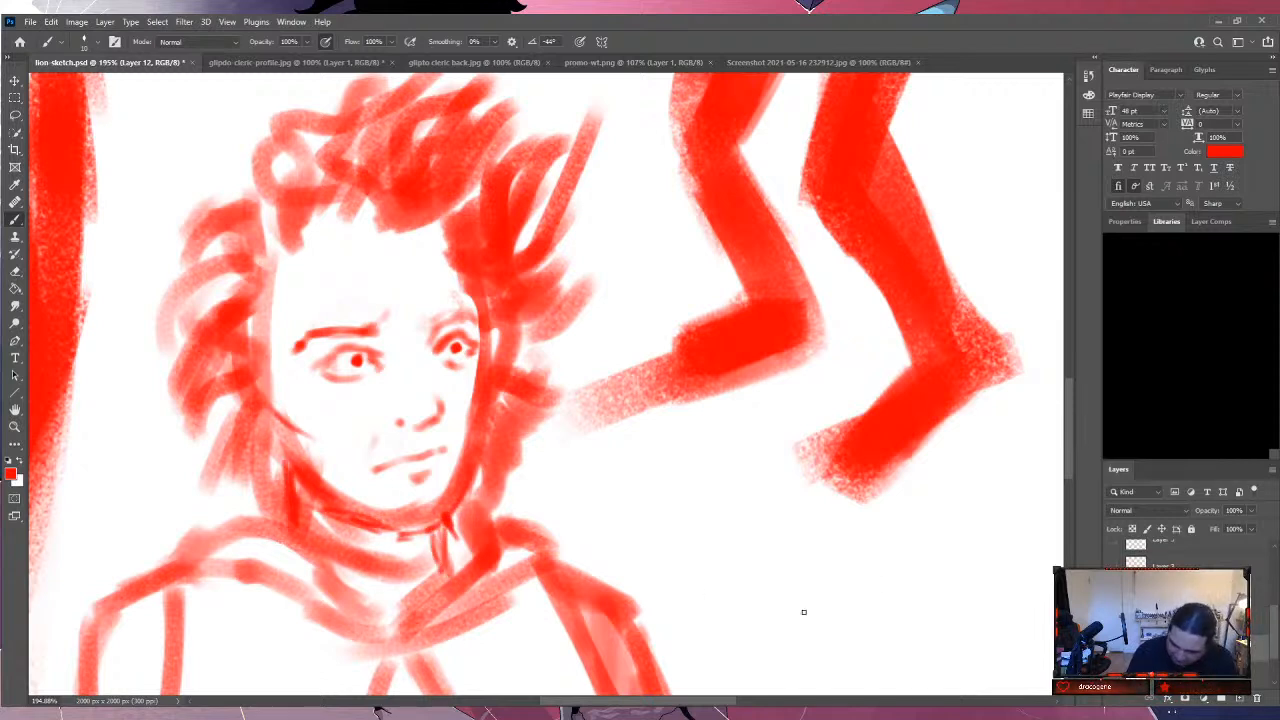
Strengthen both eyebrows with a furrow, and define the V-shaped collar, shoulder line and jaw with thin strokes.
mouse_move(430, 332)
left_mouse_down()
mouse_move(476, 313)
mouse_move(431, 362)
left_mouse_up()
mouse_move(1065, 438)
left_mouse_down()
mouse_move(1069, 476)
mouse_move(1073, 454)
left_mouse_up()
mouse_move(270, 357)
left_mouse_down()
mouse_move(205, 372)
mouse_move(155, 406)
mouse_move(276, 413)
left_mouse_up()
mouse_move(304, 372)
left_mouse_down()
mouse_move(367, 435)
mouse_move(428, 425)
left_mouse_up()
mouse_move(460, 378)
left_mouse_down()
mouse_move(407, 455)
mouse_move(418, 440)
left_mouse_up()
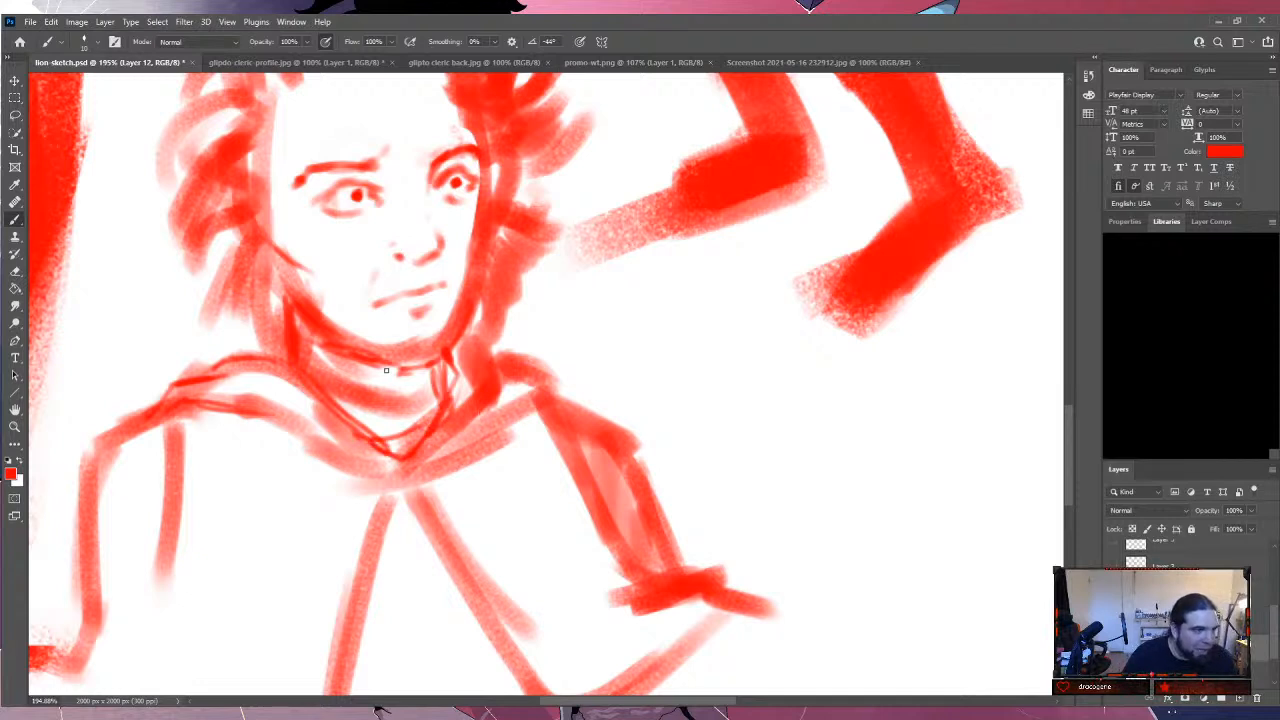
left_click_drag(373, 167, 392, 157)
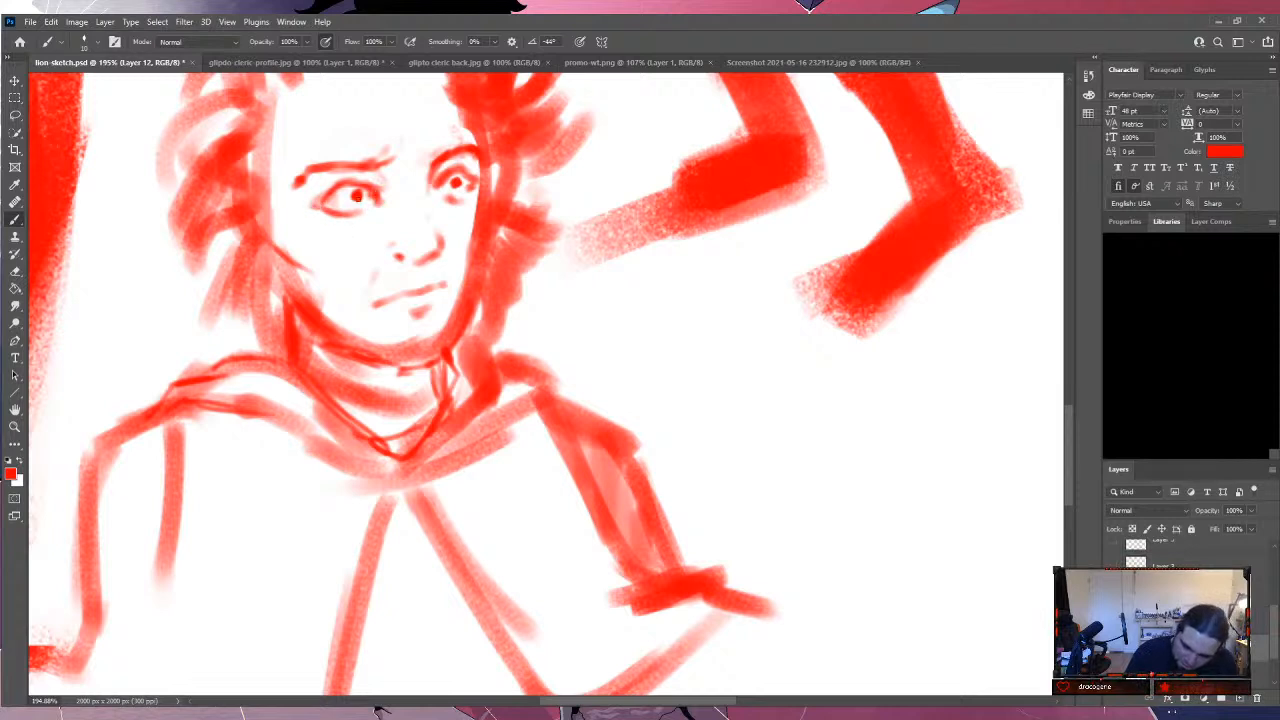
mouse_move(283, 270)
left_mouse_down()
mouse_move(327, 350)
mouse_move(376, 384)
mouse_move(375, 366)
mouse_move(468, 401)
left_mouse_up()
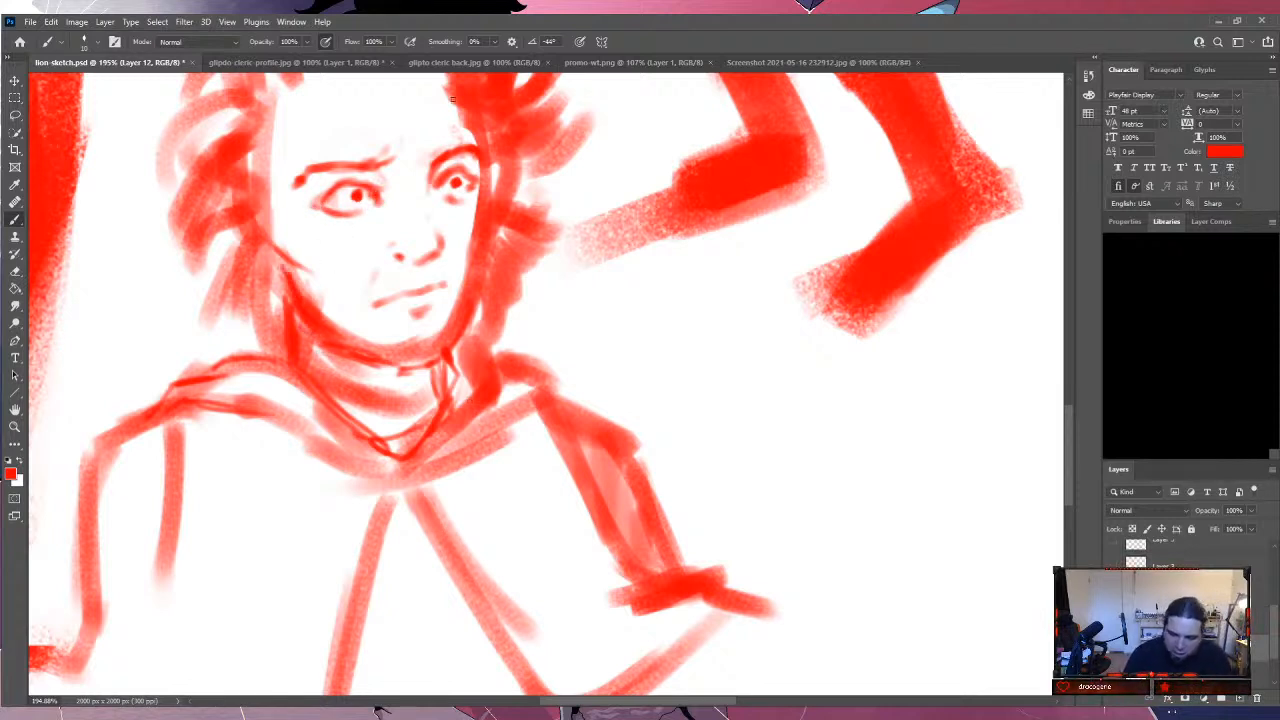
Define the spiky-haired figure's hairline with thin strands along the forehead, temple and side of the face.
scroll(1056, 429, "up", 3)
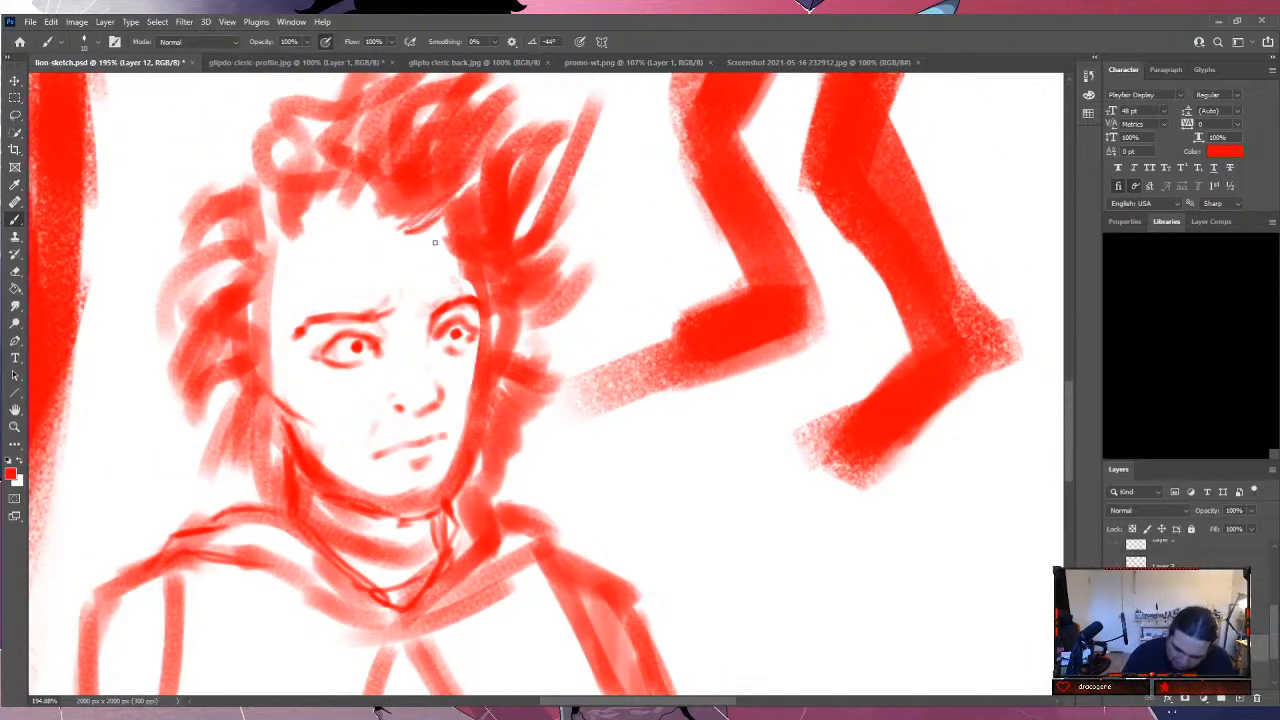
left_click_drag(439, 232, 484, 266)
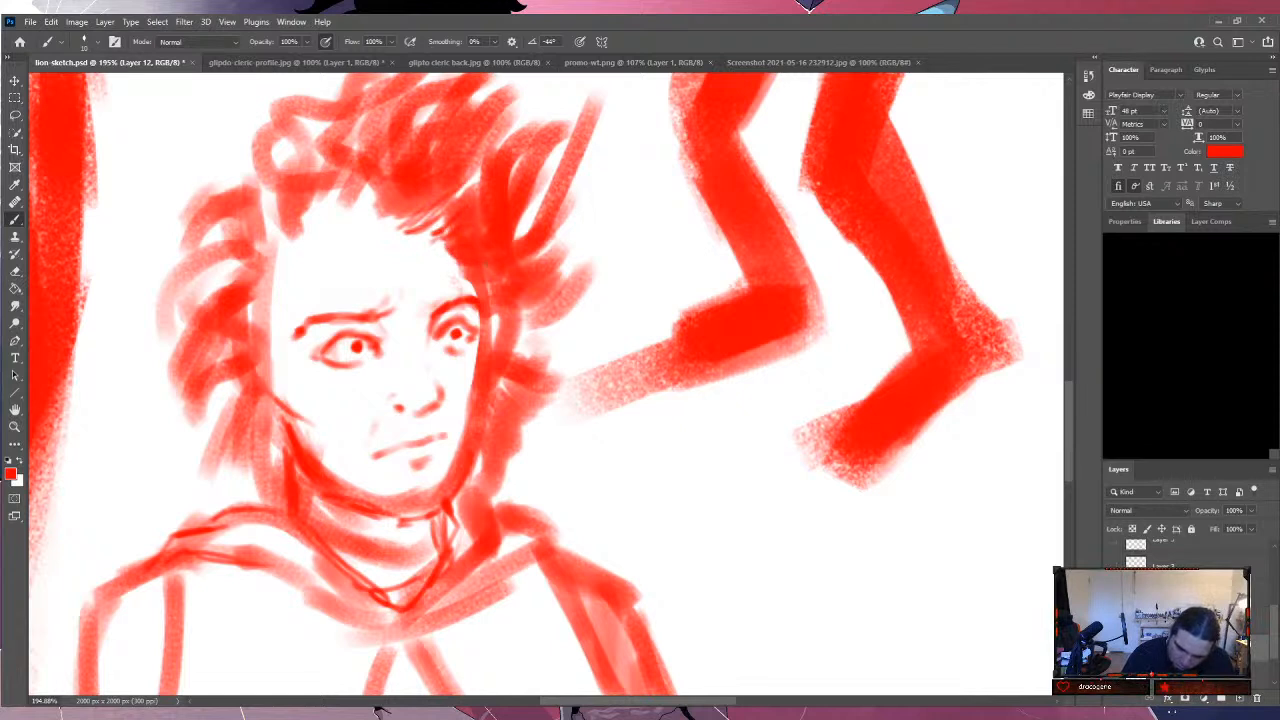
mouse_move(400, 229)
left_mouse_down()
mouse_move(361, 144)
mouse_move(355, 176)
mouse_move(370, 205)
mouse_move(338, 167)
mouse_move(358, 194)
mouse_move(314, 195)
mouse_move(304, 159)
mouse_move(306, 195)
mouse_move(283, 203)
mouse_move(312, 199)
mouse_move(278, 221)
mouse_move(298, 242)
mouse_move(283, 198)
mouse_move(260, 231)
mouse_move(255, 188)
left_mouse_up()
mouse_move(296, 246)
left_mouse_down()
mouse_move(266, 268)
mouse_move(285, 241)
mouse_move(271, 234)
mouse_move(225, 334)
left_mouse_up()
mouse_move(278, 276)
left_mouse_down()
mouse_move(212, 350)
mouse_move(244, 312)
mouse_move(250, 332)
mouse_move(272, 330)
mouse_move(245, 388)
mouse_move(264, 410)
left_mouse_up()
left_click_drag(284, 340, 258, 376)
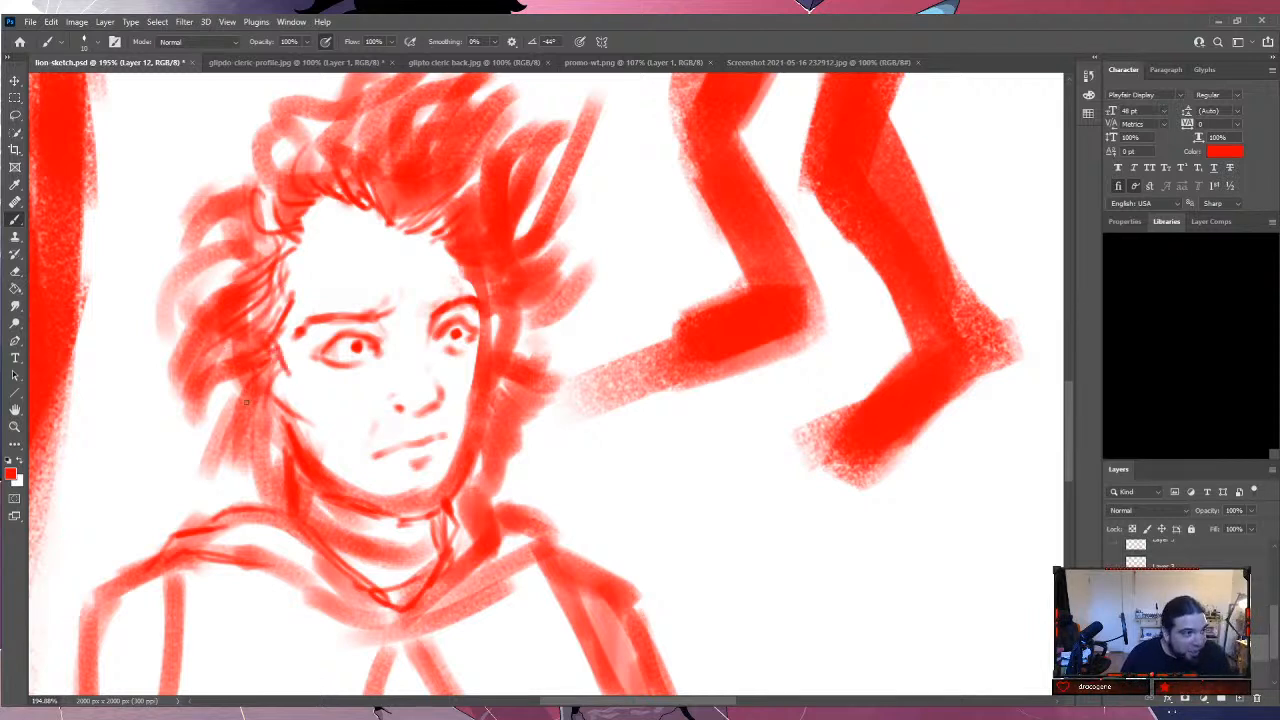
Clear and outline the ear with its inner fold, and add a faint crease above the eyebrow.
mouse_move(288, 366)
left_mouse_down()
mouse_move(265, 393)
mouse_move(257, 367)
mouse_move(253, 386)
mouse_move(250, 373)
mouse_move(263, 409)
mouse_move(277, 411)
mouse_move(254, 369)
mouse_move(270, 428)
left_mouse_up()
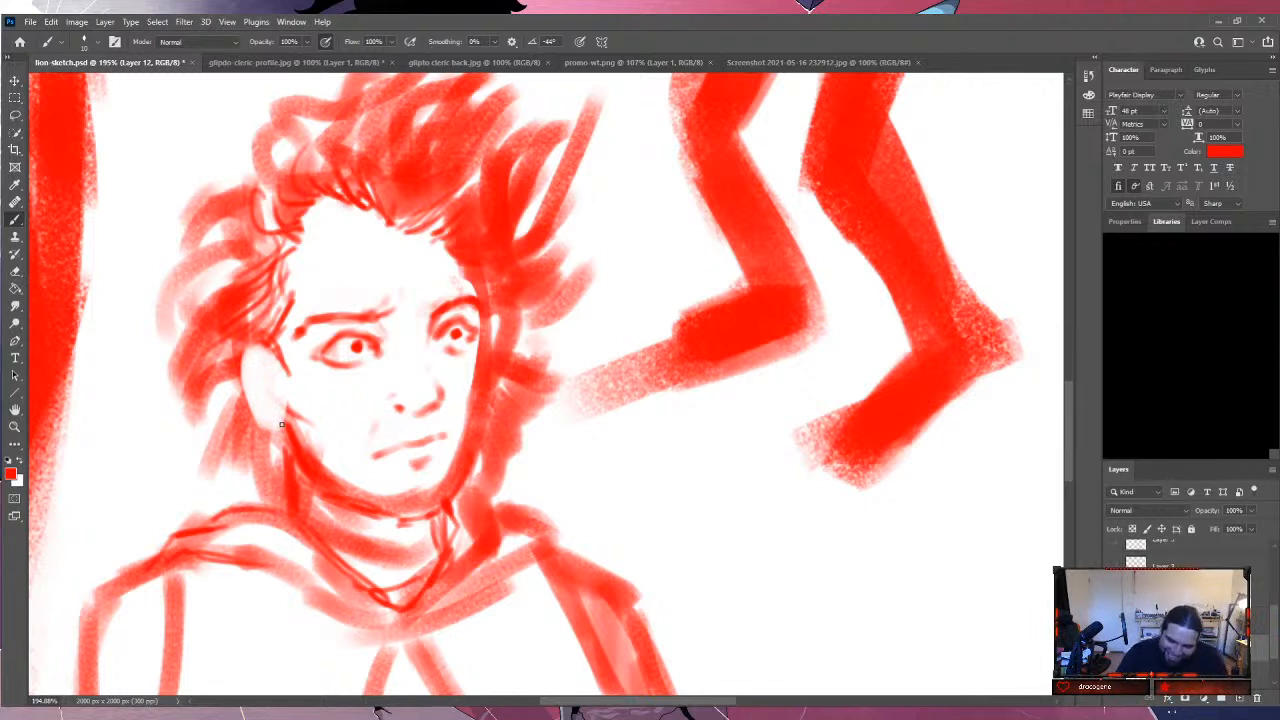
mouse_move(287, 371)
left_mouse_down()
mouse_move(282, 358)
mouse_move(282, 370)
mouse_move(252, 360)
mouse_move(274, 350)
mouse_move(289, 406)
mouse_move(290, 380)
mouse_move(258, 346)
mouse_move(244, 395)
mouse_move(264, 428)
mouse_move(281, 428)
mouse_move(276, 418)
mouse_move(258, 440)
mouse_move(254, 420)
left_mouse_up()
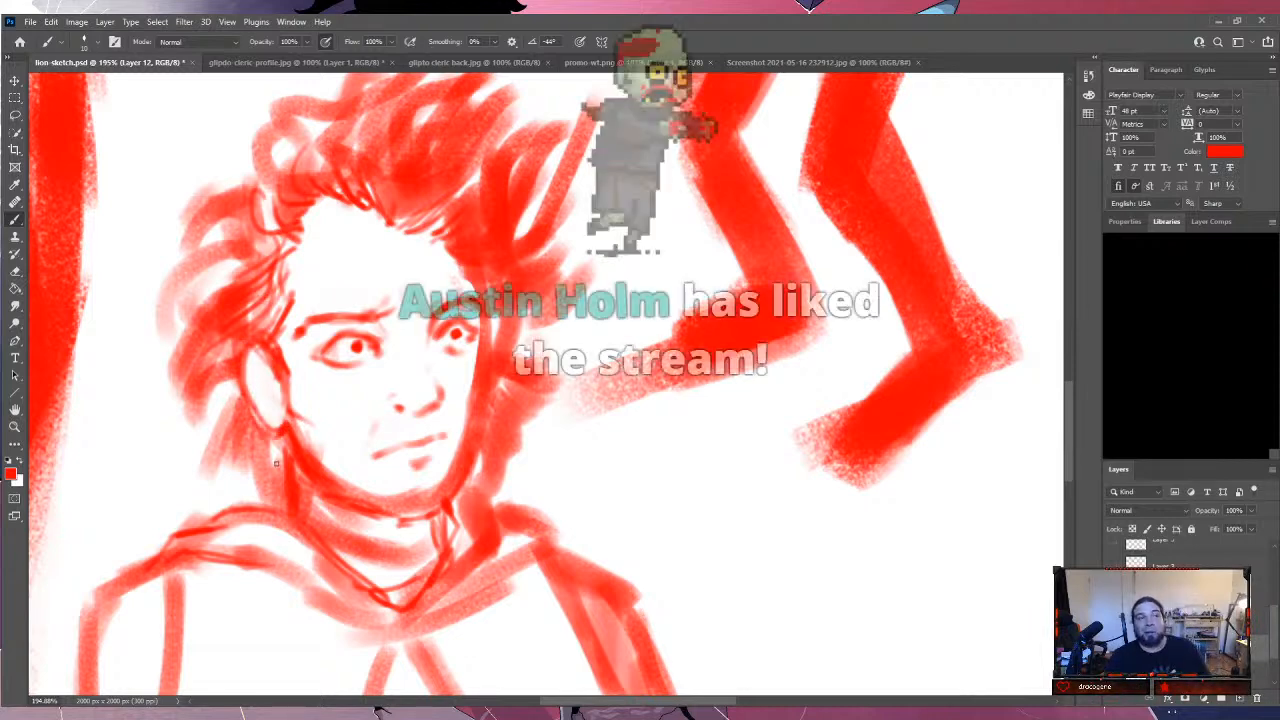
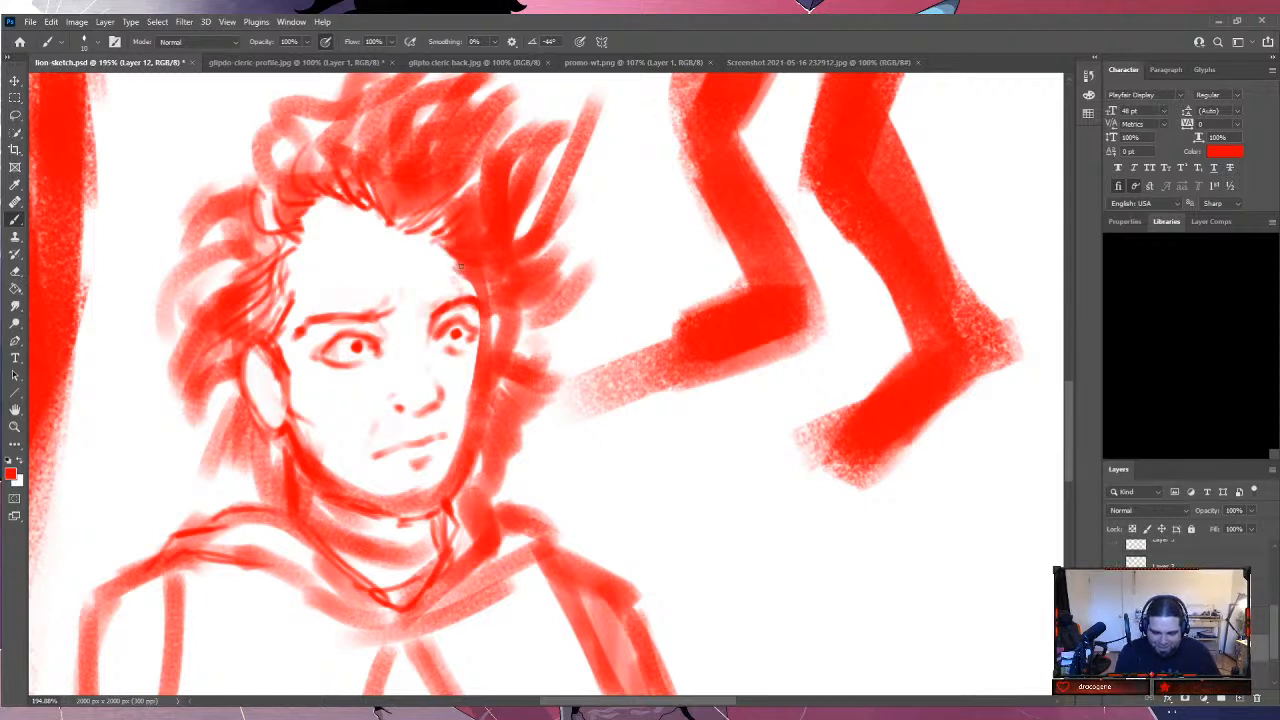
left_click_drag(352, 290, 292, 292)
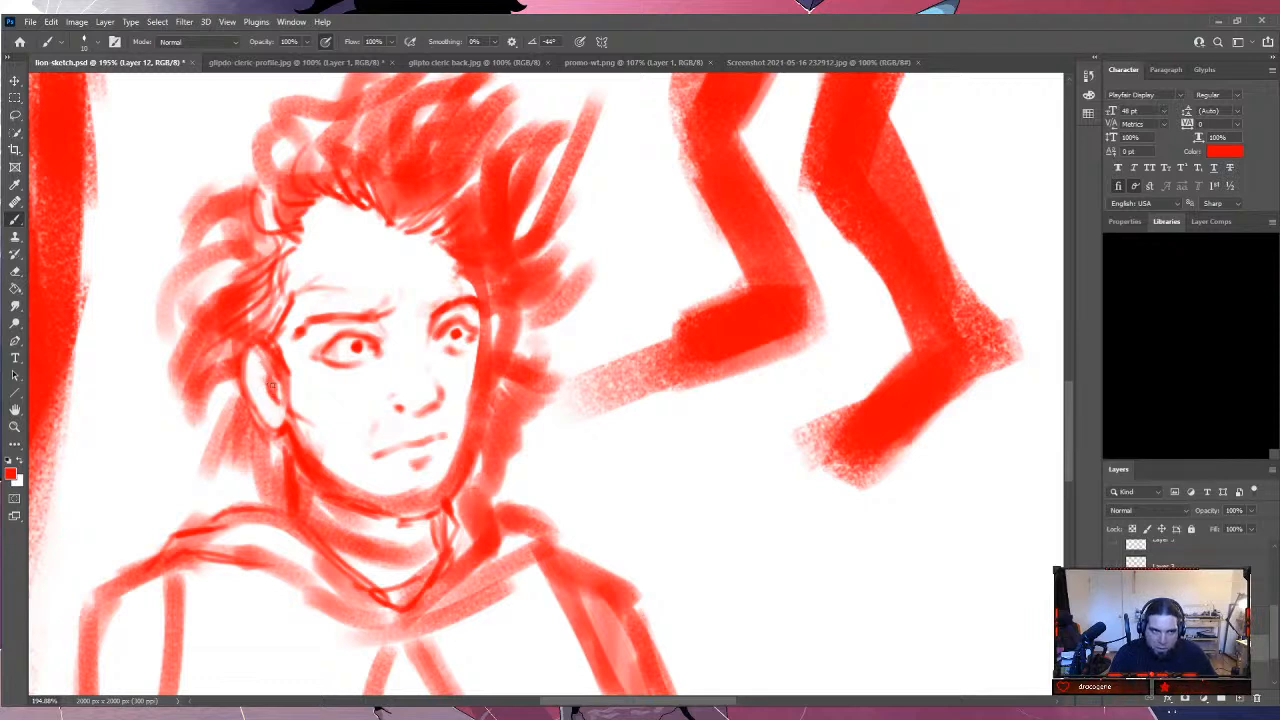
mouse_move(257, 353)
left_mouse_down()
mouse_move(253, 375)
mouse_move(276, 410)
mouse_move(264, 393)
left_mouse_up()
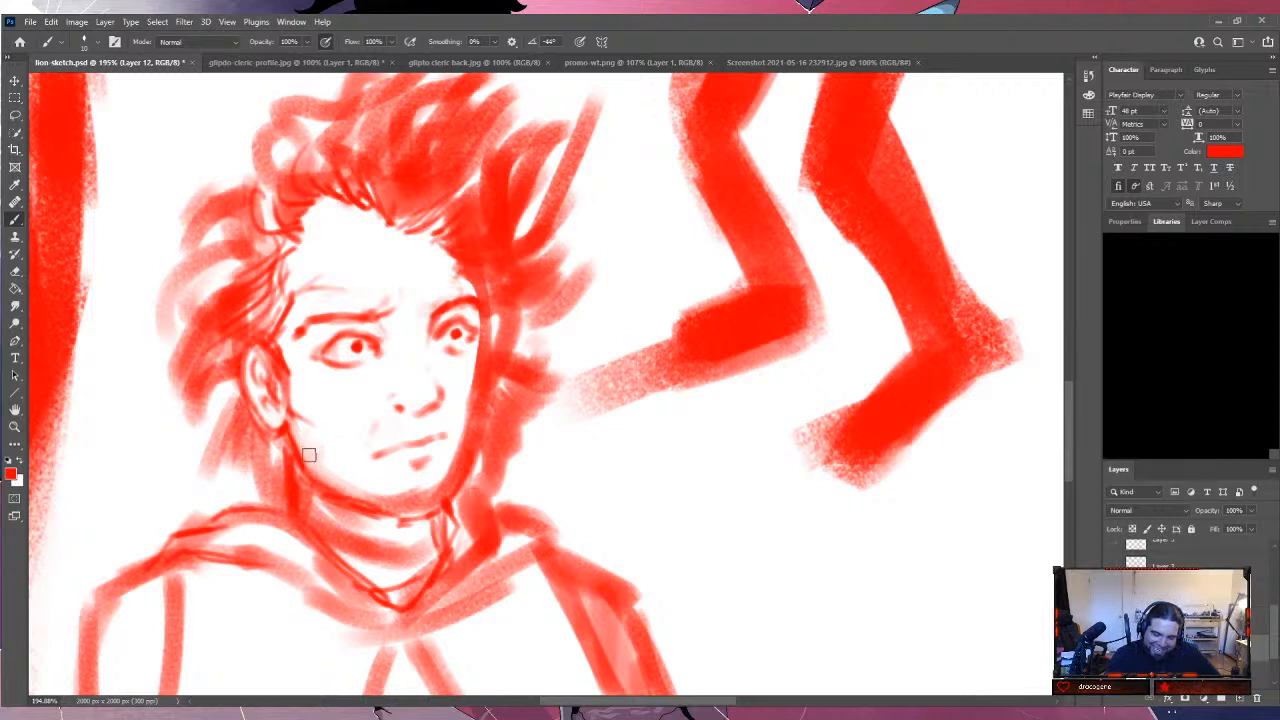
Thin and soften the jaw and face edge, and clean up the neck with slanted tendon lines.
mouse_move(349, 485)
left_mouse_down()
mouse_move(432, 492)
mouse_move(452, 478)
mouse_move(480, 320)
mouse_move(467, 265)
mouse_move(482, 295)
mouse_move(460, 256)
mouse_move(476, 252)
left_mouse_up()
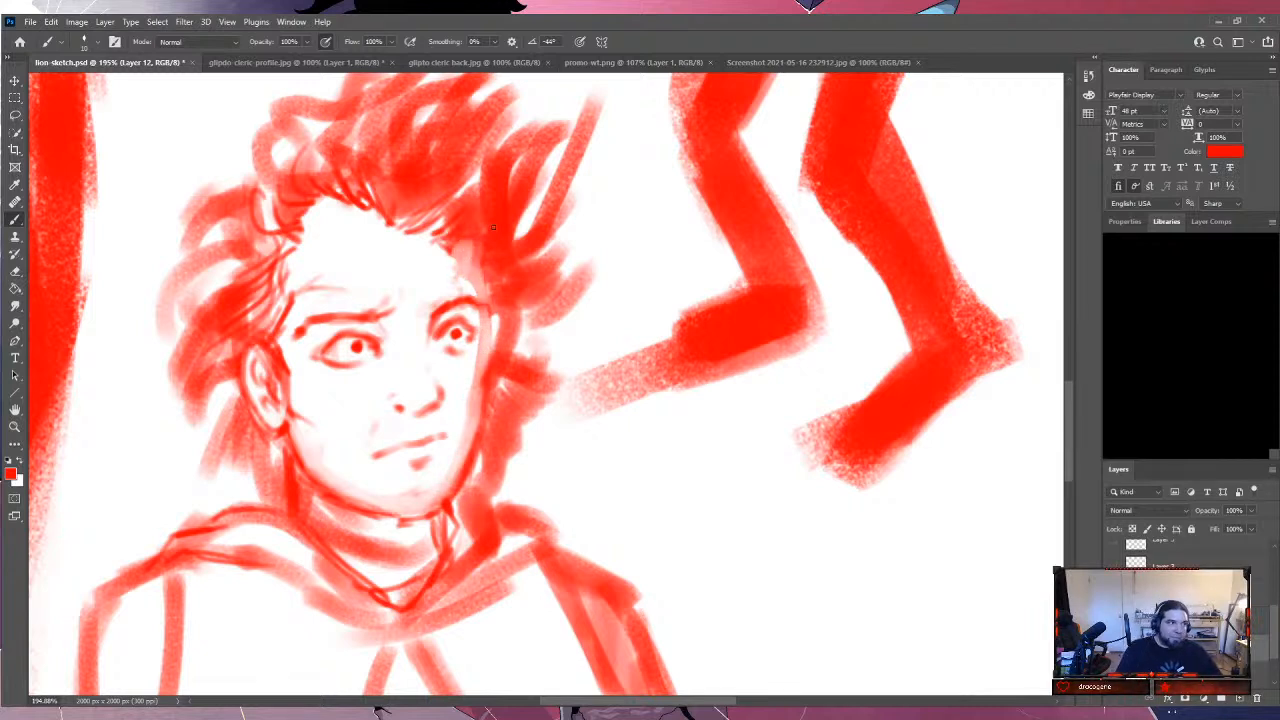
mouse_move(442, 266)
left_mouse_down()
mouse_move(478, 252)
mouse_move(466, 280)
mouse_move(484, 281)
left_mouse_up()
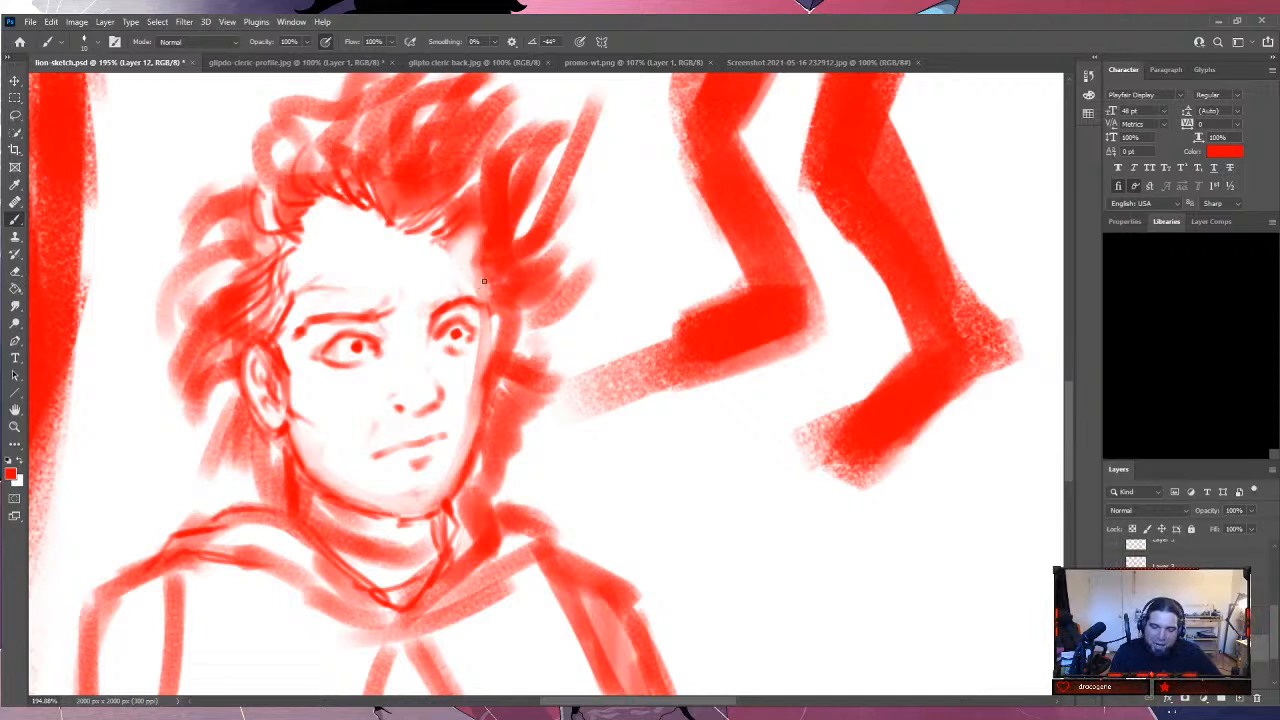
mouse_move(328, 524)
left_mouse_down()
mouse_move(349, 551)
mouse_move(297, 483)
mouse_move(313, 520)
mouse_move(313, 502)
mouse_move(428, 559)
left_mouse_up()
left_click_drag(323, 505, 372, 562)
left_click_drag(420, 522, 420, 550)
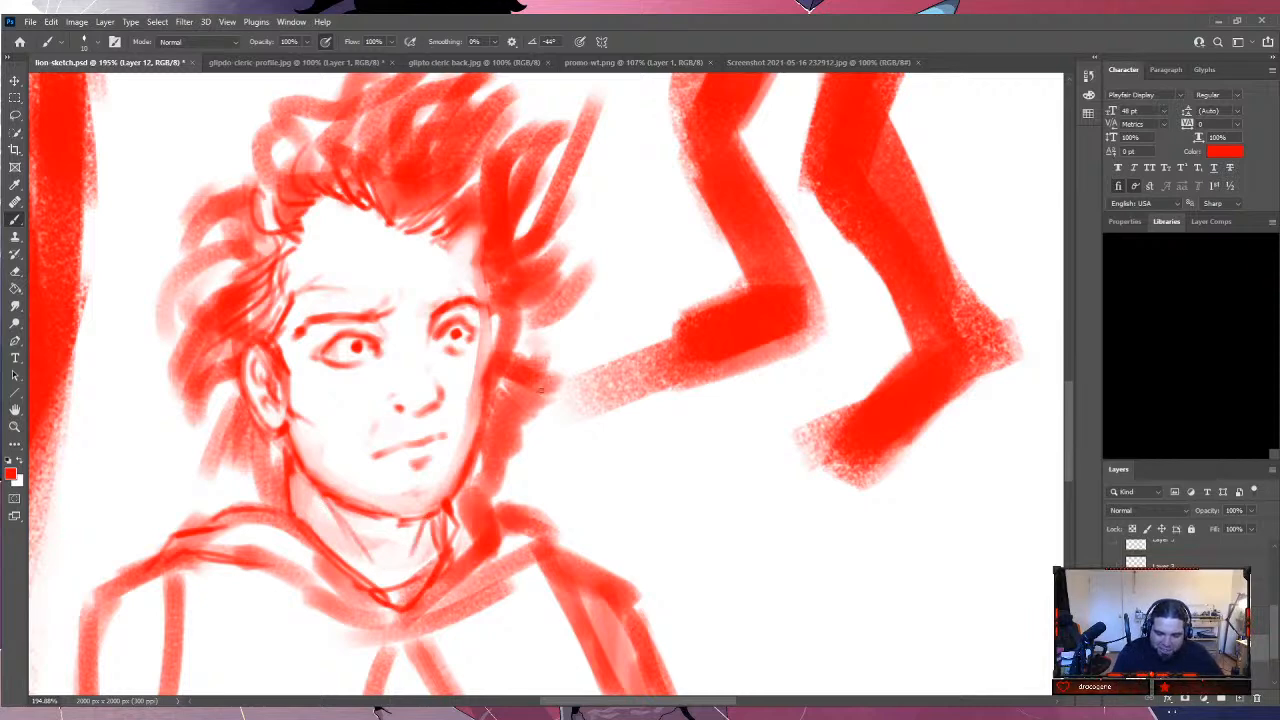
Refine the collar's folded edges and its lower point with thin strokes around the neck.
left_click_drag(1070, 443, 1071, 457)
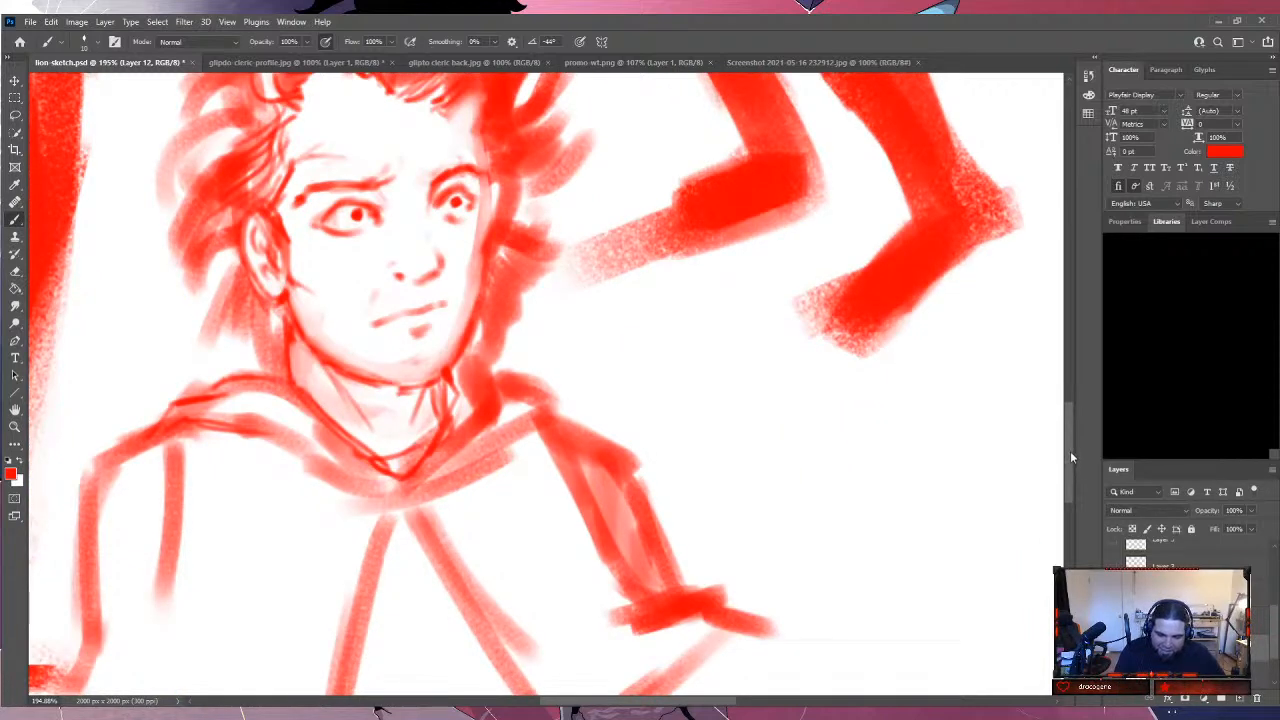
mouse_move(452, 372)
left_mouse_down()
mouse_move(542, 412)
mouse_move(490, 468)
mouse_move(419, 490)
left_mouse_up()
mouse_move(318, 501)
left_mouse_down()
mouse_move(327, 457)
mouse_move(381, 483)
left_mouse_up()
mouse_move(381, 483)
left_mouse_down()
mouse_move(322, 495)
mouse_move(186, 430)
mouse_move(276, 466)
left_mouse_up()
Draw a curved double-lined band hanging across the chest below the collar.
scroll(1059, 446, "down", 4)
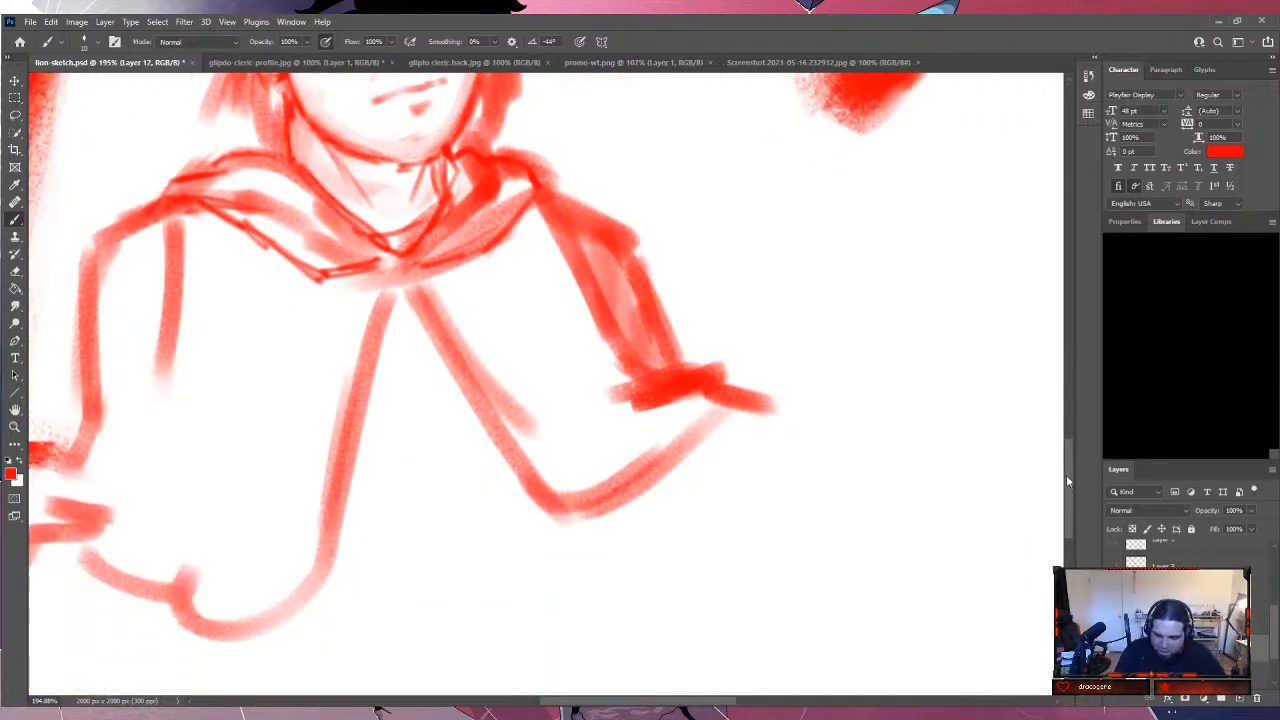
scroll(1050, 455, "up", 1)
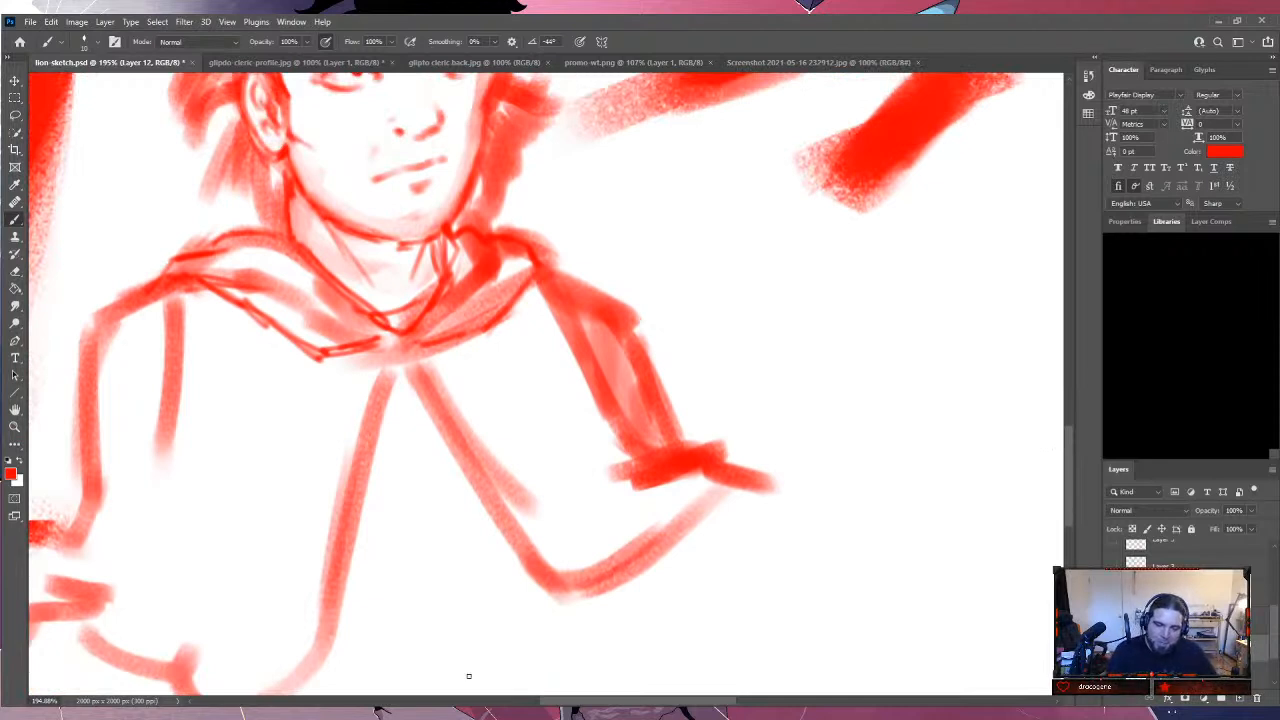
left_click_drag(288, 340, 345, 416)
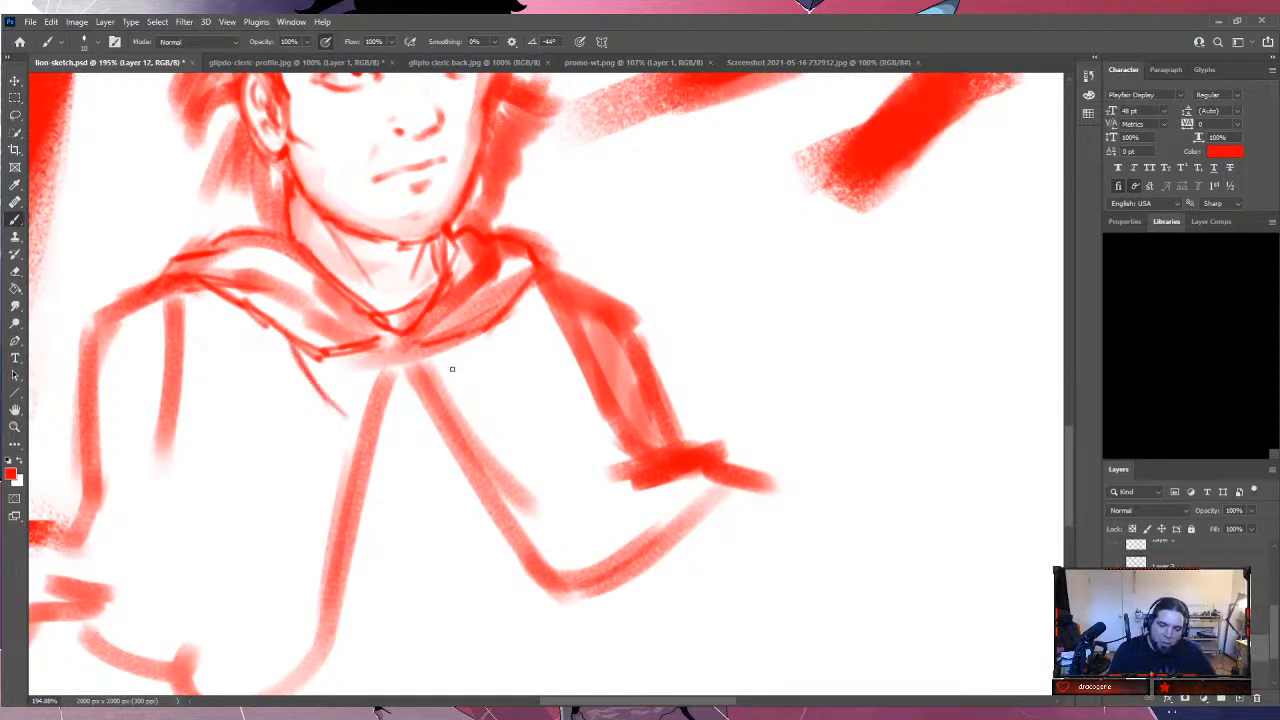
left_click_drag(482, 333, 432, 438)
left_click_drag(469, 356, 410, 424)
mouse_move(338, 398)
left_mouse_down()
mouse_move(409, 420)
mouse_move(438, 436)
left_mouse_up()
left_click_drag(485, 332, 398, 446)
mouse_move(312, 372)
left_mouse_down()
mouse_move(395, 442)
mouse_move(440, 446)
left_mouse_up()
mouse_move(278, 334)
left_mouse_down()
mouse_move(326, 414)
mouse_move(416, 452)
mouse_move(370, 474)
left_mouse_up()
Hang a row of pointed pendants from the chest band, with the longest at the centre.
left_click_drag(362, 428, 372, 506)
mouse_move(386, 446)
left_mouse_down()
mouse_move(372, 516)
mouse_move(410, 530)
mouse_move(416, 552)
left_mouse_up()
mouse_move(434, 436)
left_mouse_down()
mouse_move(424, 550)
mouse_move(454, 502)
mouse_move(452, 476)
mouse_move(450, 488)
left_mouse_up()
mouse_move(378, 450)
left_mouse_down()
mouse_move(377, 537)
mouse_move(368, 444)
mouse_move(418, 463)
mouse_move(388, 445)
mouse_move(424, 556)
left_mouse_up()
left_click_drag(432, 450, 423, 544)
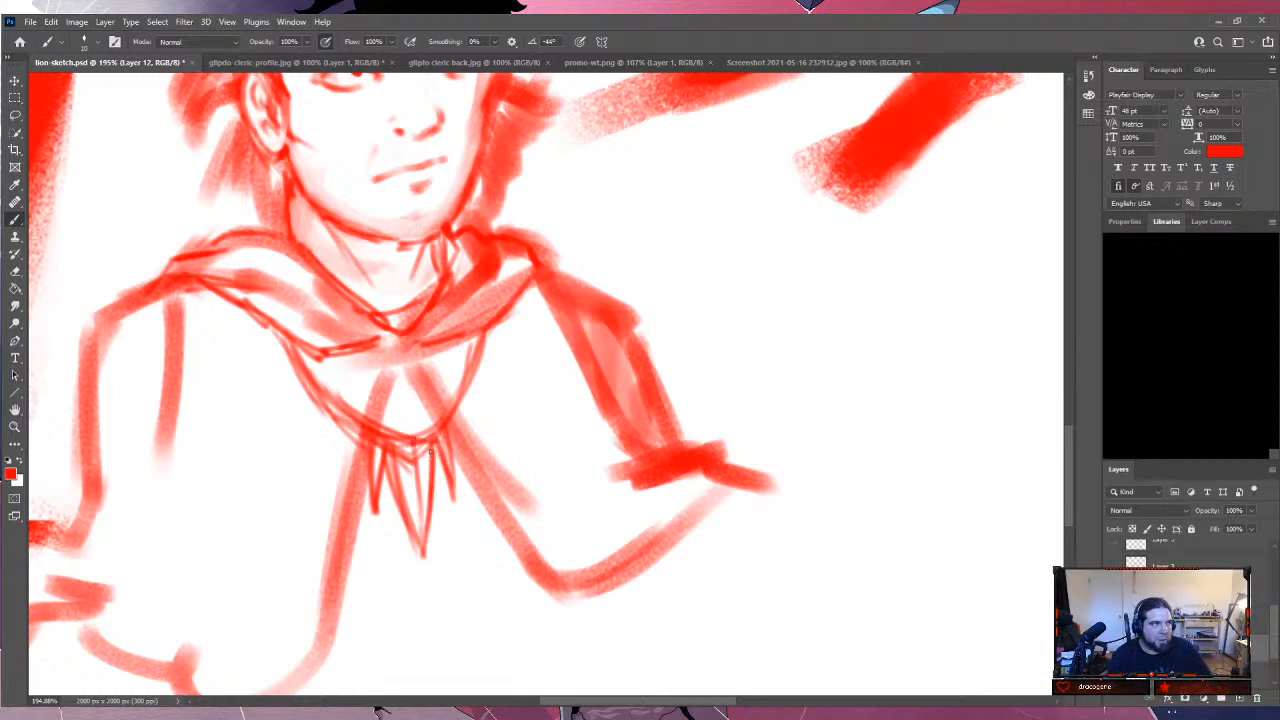
Strengthen the chest band's outline and draw a small round clasp where the cloak meets at the collar.
left_click_drag(476, 347, 438, 429)
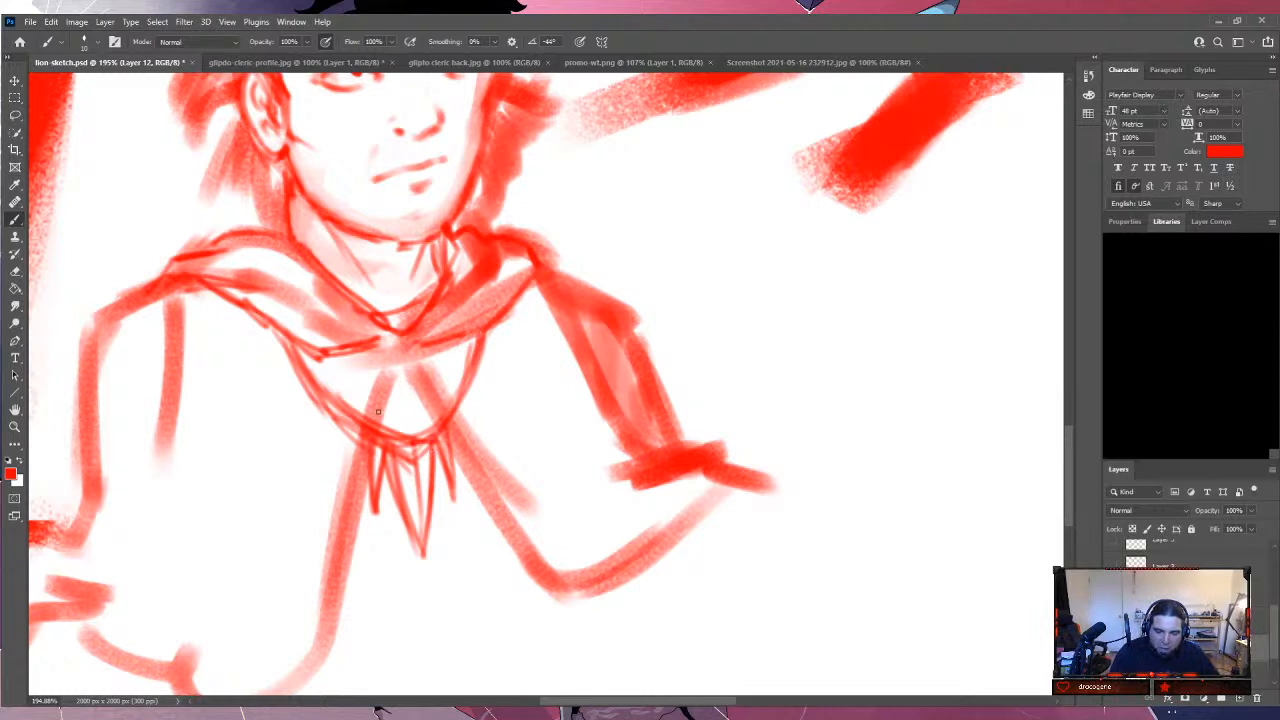
left_click_drag(314, 362, 366, 422)
mouse_move(300, 338)
left_mouse_down()
mouse_move(342, 418)
mouse_move(280, 336)
mouse_move(349, 426)
mouse_move(455, 494)
left_mouse_up()
mouse_move(452, 488)
left_mouse_down()
mouse_move(436, 445)
mouse_move(378, 504)
mouse_move(372, 452)
left_mouse_up()
left_click_drag(370, 484, 392, 362)
mouse_move(378, 418)
left_mouse_down()
mouse_move(408, 340)
mouse_move(431, 418)
left_mouse_up()
mouse_move(404, 374)
left_mouse_down()
mouse_move(388, 380)
mouse_move(387, 414)
left_mouse_up()
Outline both front edges of the cloak and its lower hem with darker thin lines.
mouse_move(365, 466)
left_mouse_down()
mouse_move(346, 572)
mouse_move(300, 688)
left_mouse_up()
left_click_drag(446, 412, 494, 502)
left_click_drag(418, 386, 505, 540)
mouse_move(448, 430)
left_mouse_down()
mouse_move(528, 586)
mouse_move(565, 600)
mouse_move(646, 576)
left_mouse_up()
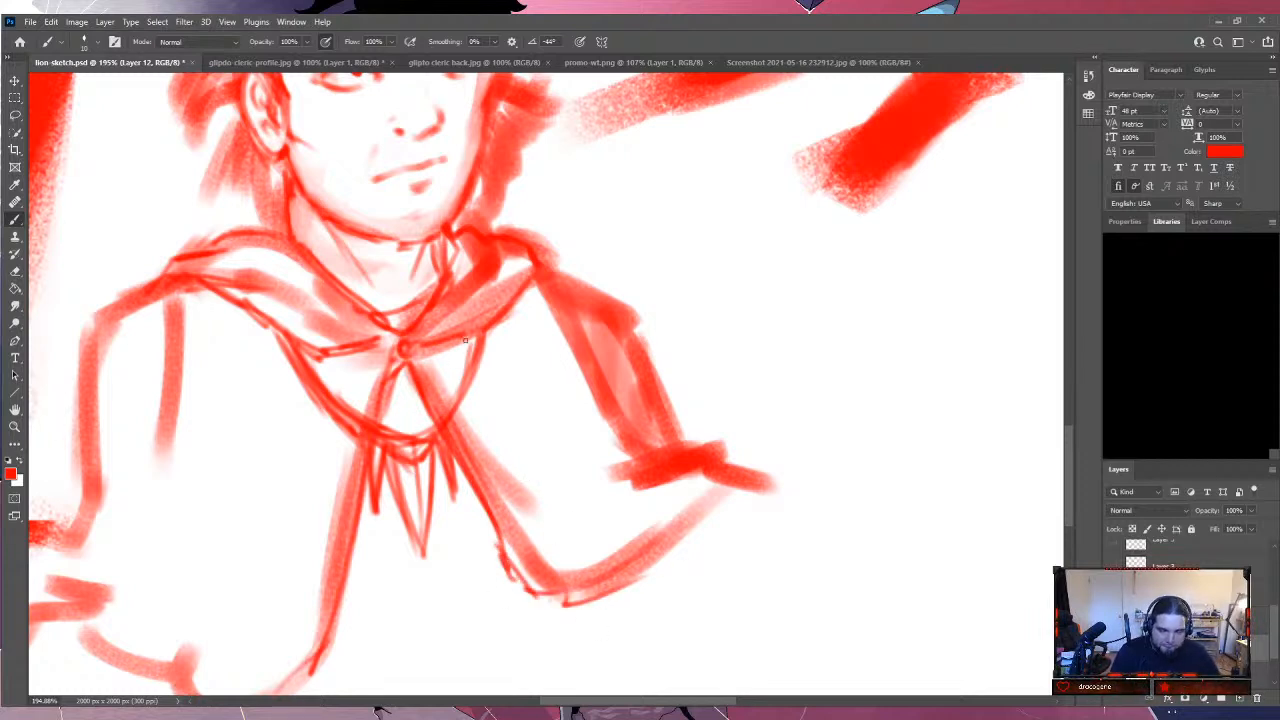
Draw a row of five small triangles as trim along the cloak's front opening.
mouse_move(456, 358)
left_mouse_down()
mouse_move(434, 368)
mouse_move(444, 378)
mouse_move(466, 362)
mouse_move(432, 366)
left_mouse_up()
mouse_move(462, 410)
left_mouse_down()
mouse_move(496, 403)
mouse_move(477, 423)
mouse_move(462, 410)
mouse_move(496, 464)
mouse_move(492, 453)
mouse_move(519, 438)
mouse_move(498, 465)
mouse_move(522, 442)
left_mouse_up()
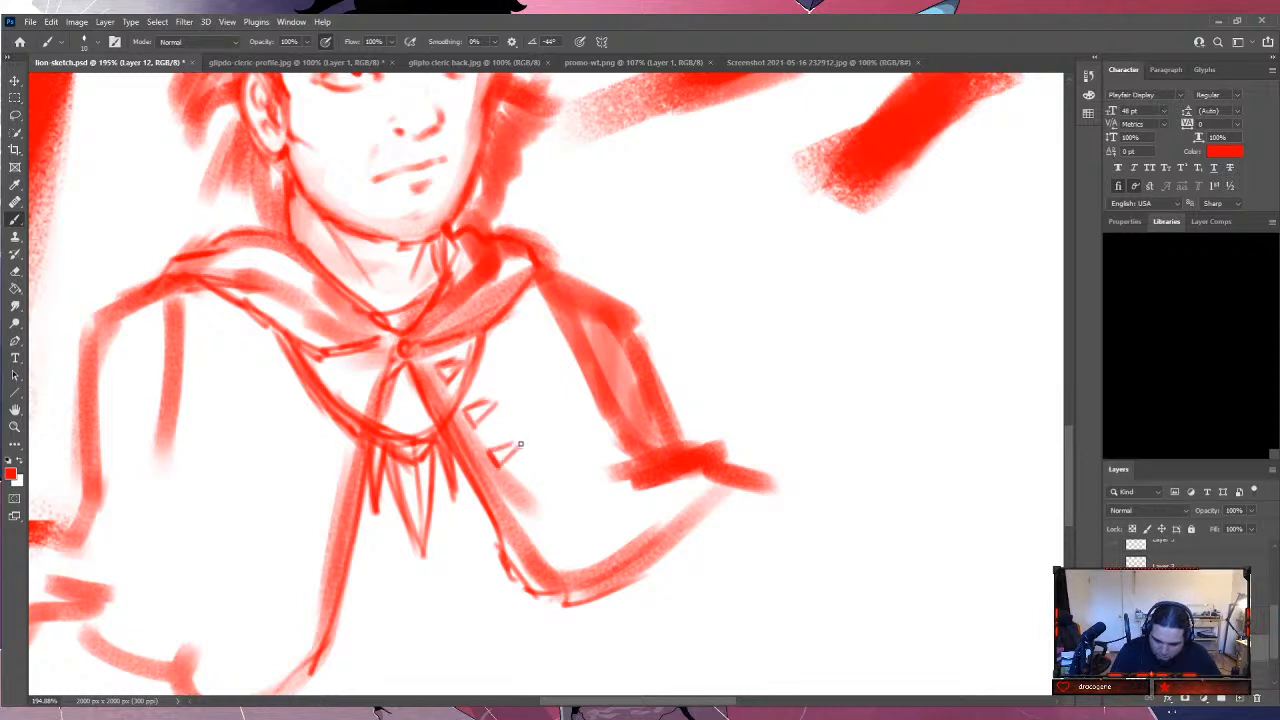
mouse_move(512, 489)
left_mouse_down()
mouse_move(554, 471)
mouse_move(511, 487)
mouse_move(544, 478)
mouse_move(519, 503)
mouse_move(542, 547)
mouse_move(536, 535)
mouse_move(568, 524)
left_mouse_up()
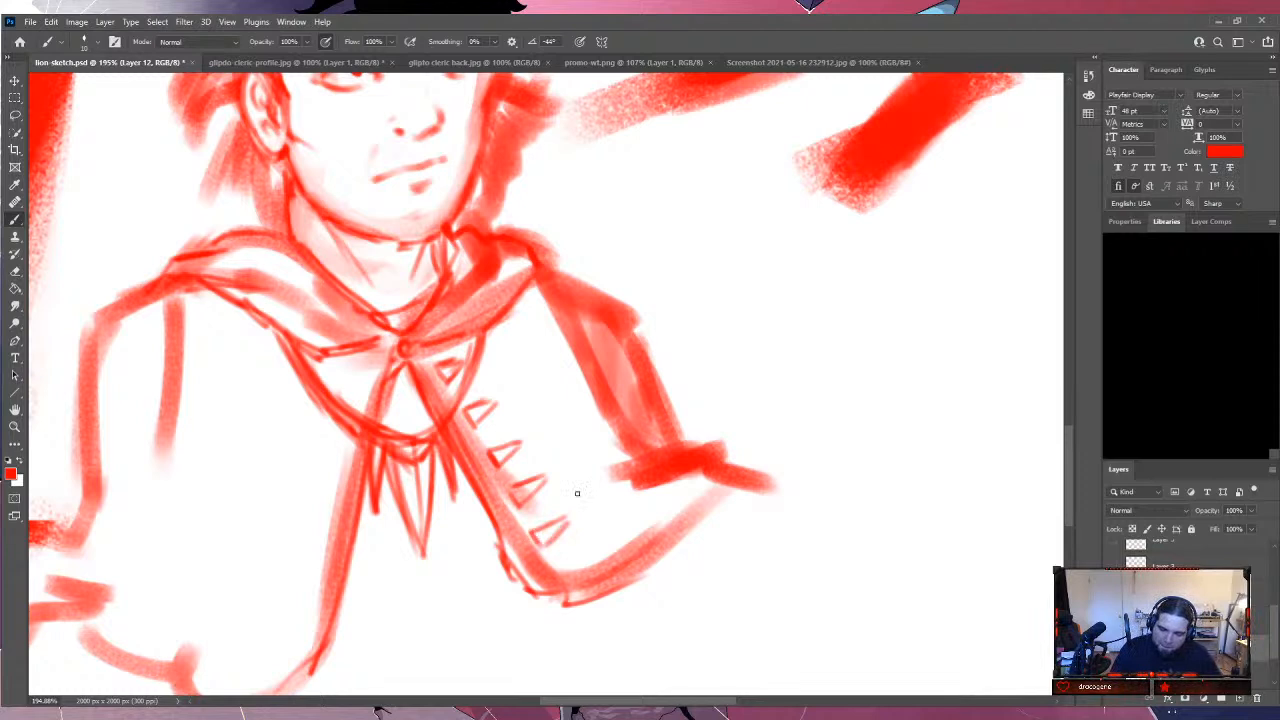
Add fold accents to the collar, and outline the shoulder, upper arm and forearm of the bent arm.
left_click_drag(256, 262, 347, 331)
left_click_drag(258, 292, 366, 332)
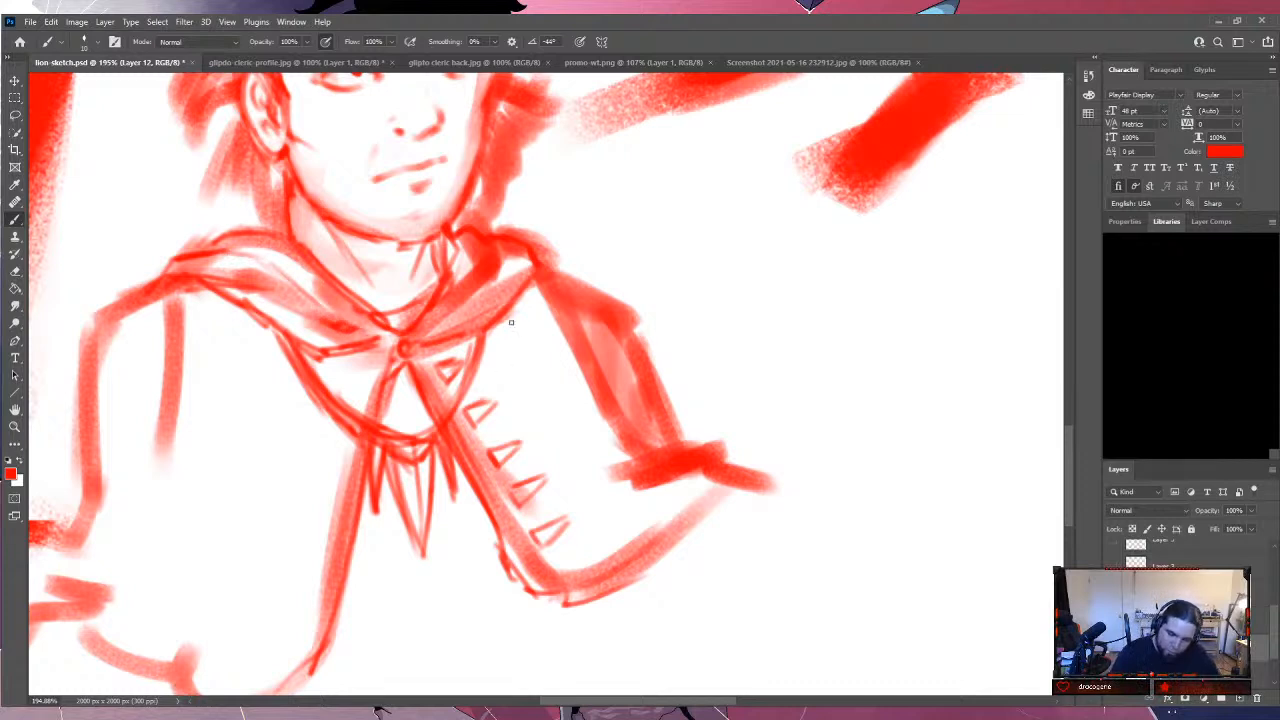
left_click_drag(446, 334, 494, 282)
mouse_move(182, 294)
left_mouse_down()
mouse_move(86, 338)
mouse_move(122, 300)
mouse_move(93, 316)
mouse_move(68, 358)
mouse_move(64, 498)
mouse_move(34, 515)
left_mouse_up()
mouse_move(83, 475)
left_mouse_down()
mouse_move(86, 528)
mouse_move(60, 522)
mouse_move(125, 610)
mouse_move(76, 510)
mouse_move(185, 636)
left_mouse_up()
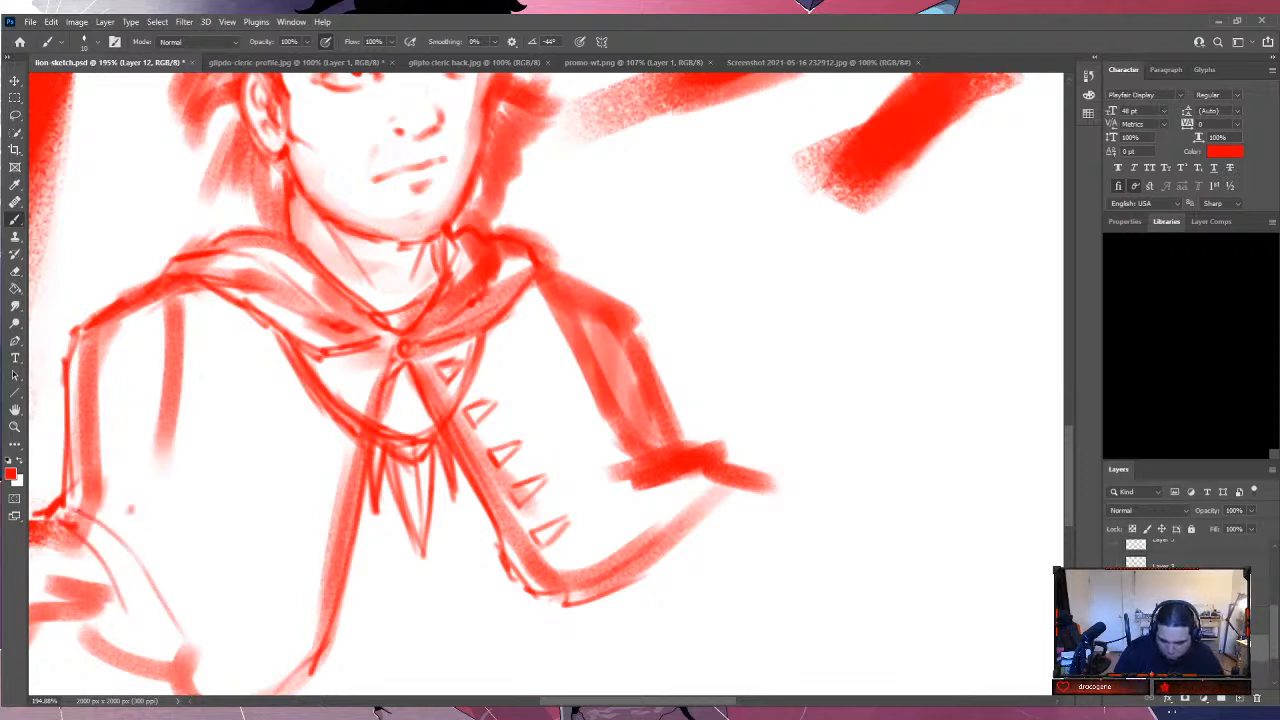
Sketch a thin border line inside the cloak's plain front edge and beneath the collar.
left_click_drag(308, 460, 304, 502)
left_click_drag(340, 430, 294, 606)
left_click_drag(334, 458, 300, 624)
left_click_drag(314, 553, 310, 576)
left_click_drag(334, 430, 326, 464)
left_click_drag(356, 388, 346, 406)
mouse_move(378, 352)
left_mouse_down()
mouse_move(354, 372)
mouse_move(330, 368)
left_mouse_up()
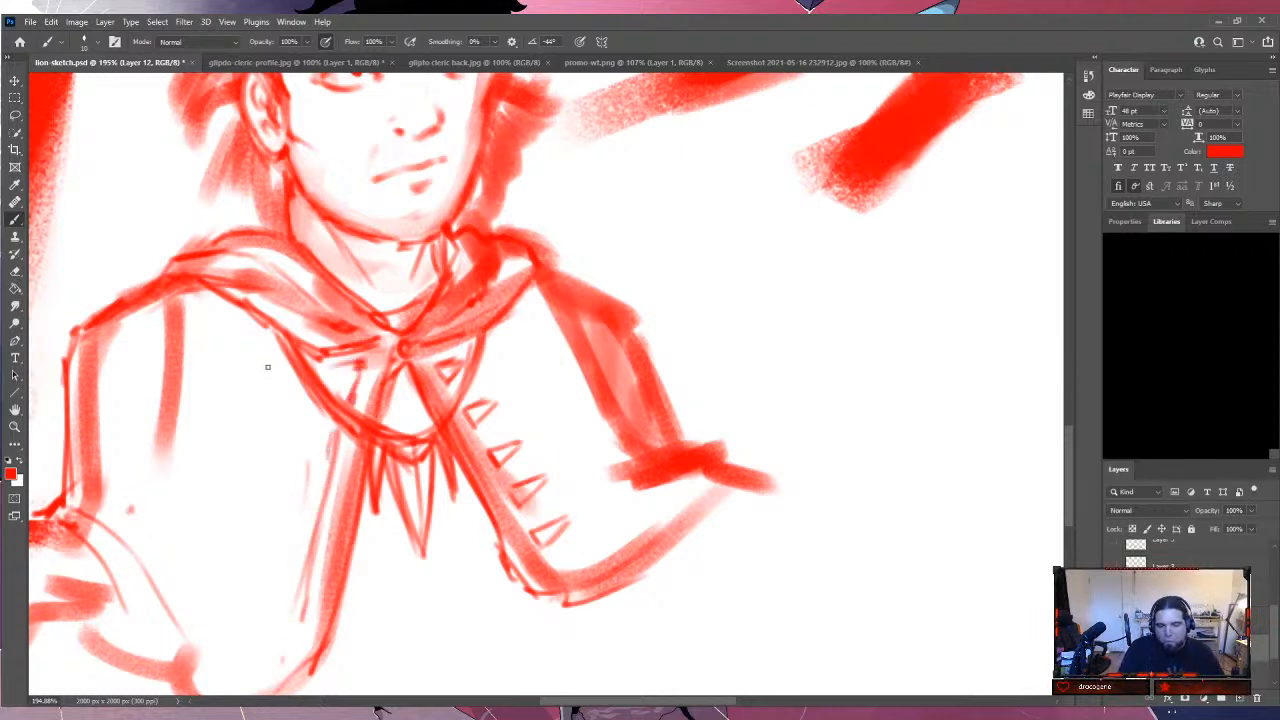
left_click_drag(440, 354, 511, 318)
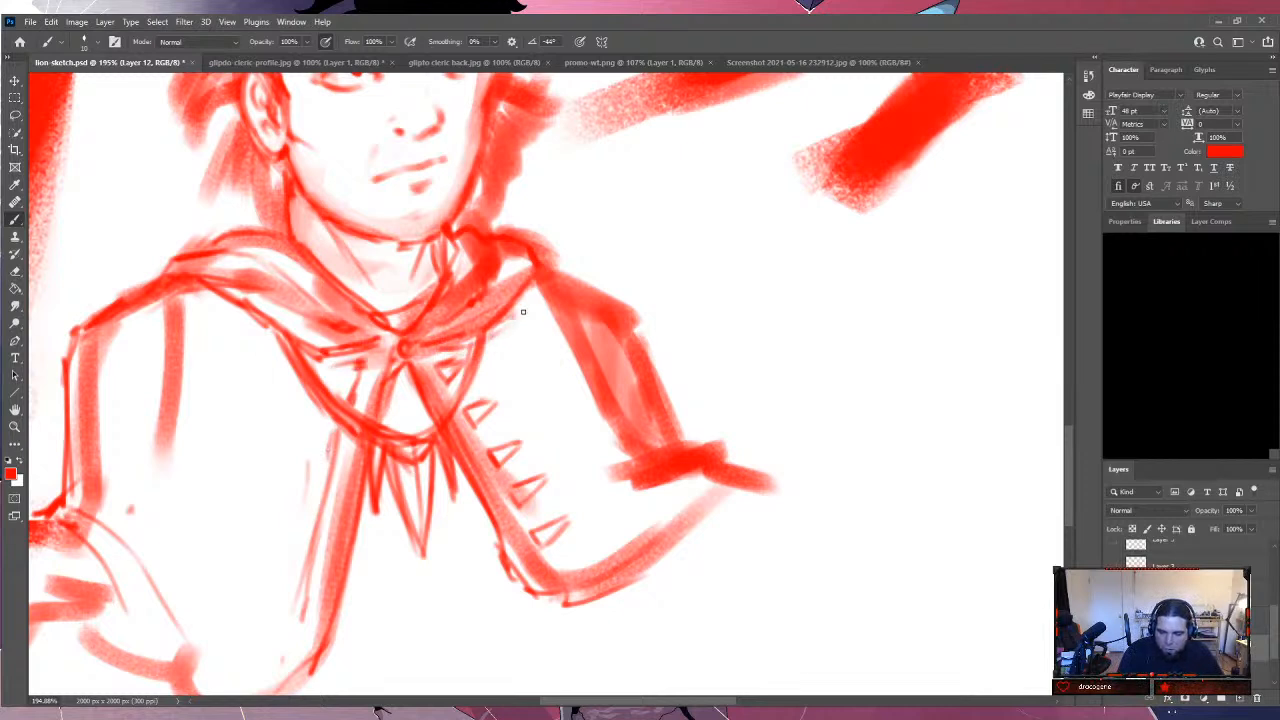
Add long vertical fabric folds to the cloak below the shoulder and small creases near its hem.
left_click_drag(224, 320, 278, 356)
left_click_drag(202, 302, 252, 340)
mouse_move(212, 312)
left_mouse_down()
mouse_move(218, 398)
mouse_move(206, 390)
mouse_move(190, 566)
left_mouse_up()
left_click_drag(196, 344, 194, 376)
left_click_drag(210, 316, 194, 378)
left_click_drag(190, 504, 192, 558)
left_click_drag(240, 520, 262, 620)
mouse_move(258, 556)
left_mouse_down()
mouse_move(239, 613)
mouse_move(258, 632)
left_mouse_up()
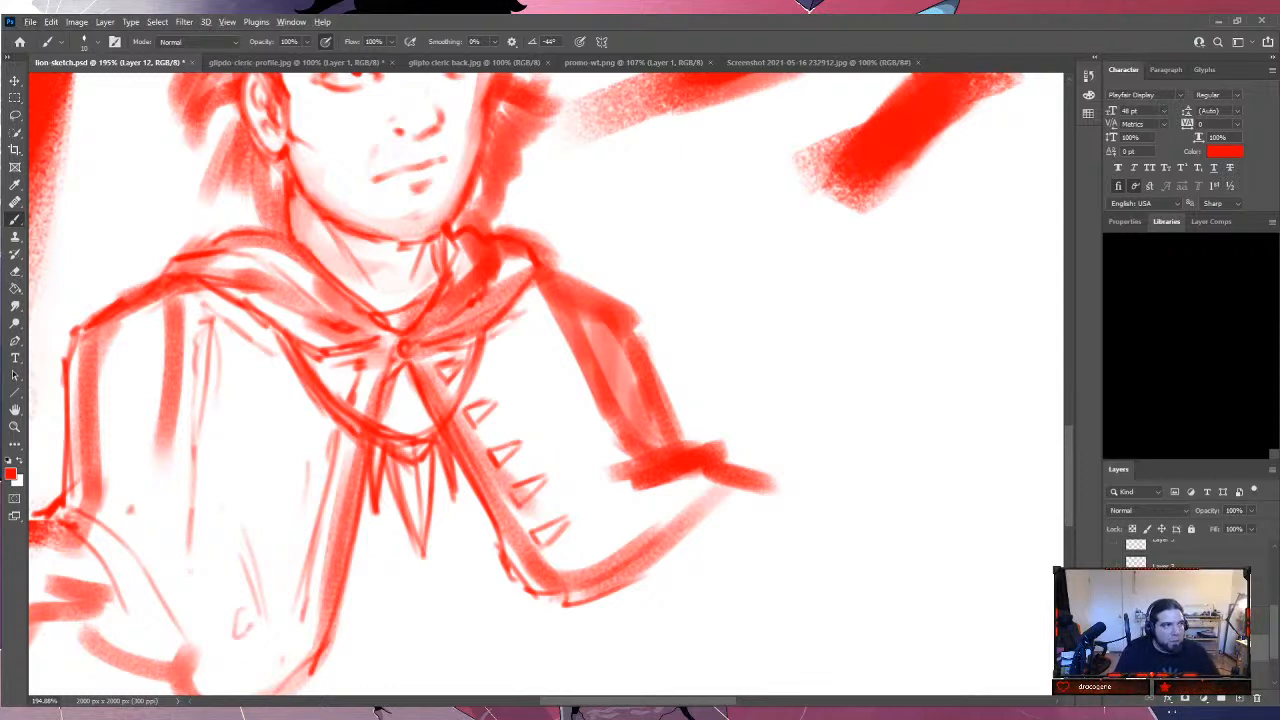
Remove the neighbouring figure's legs from the space beside the spiky-haired head.
scroll(350, 193, "down", 5)
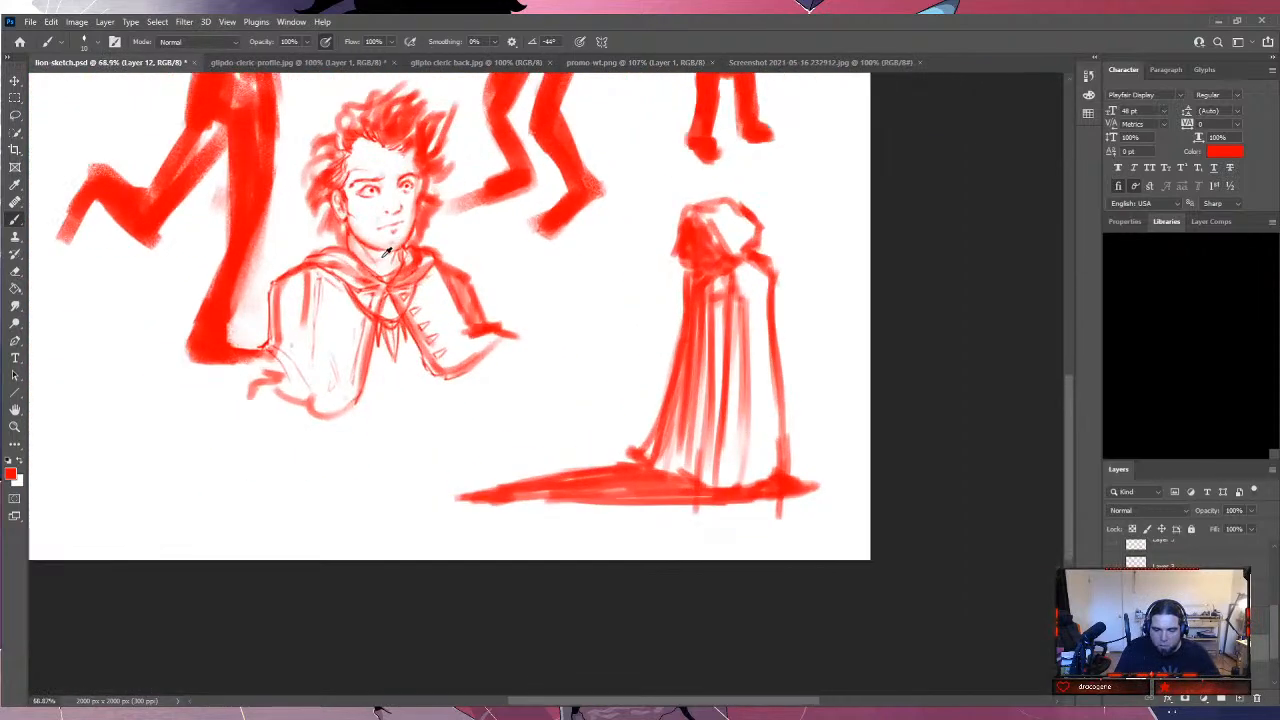
scroll(514, 271, "up", 1)
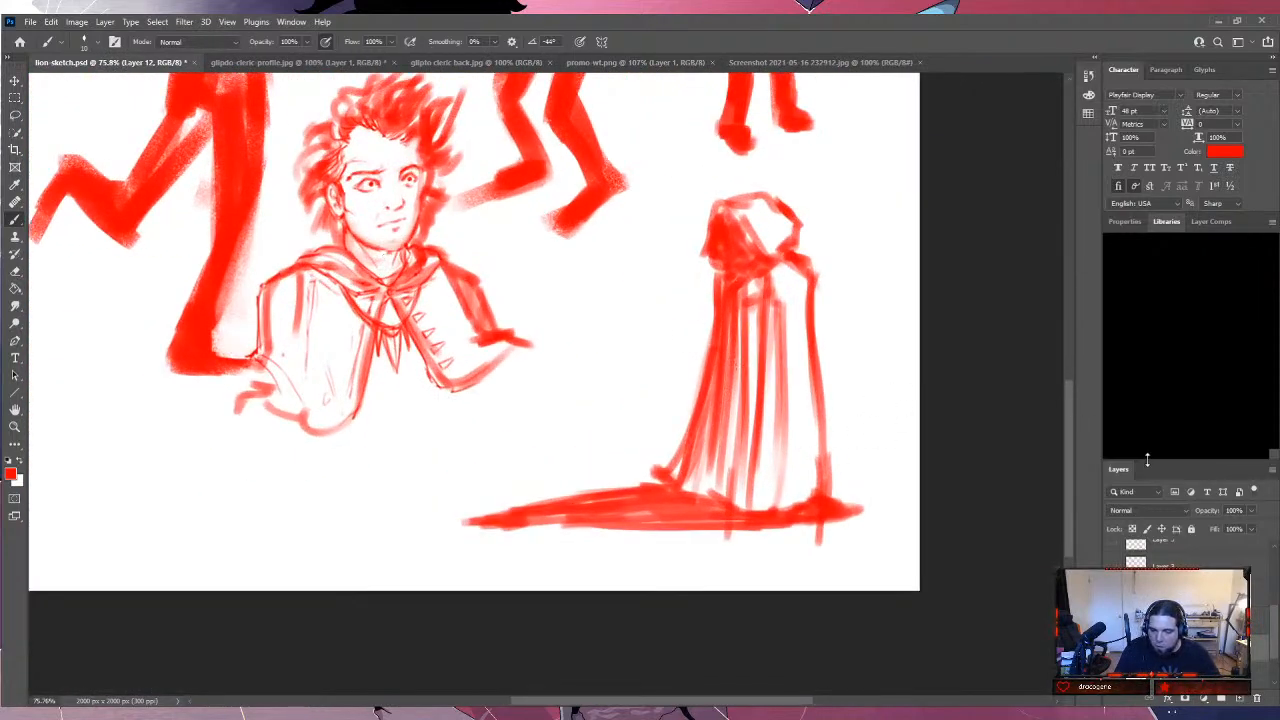
left_click_drag(1066, 499, 1068, 469)
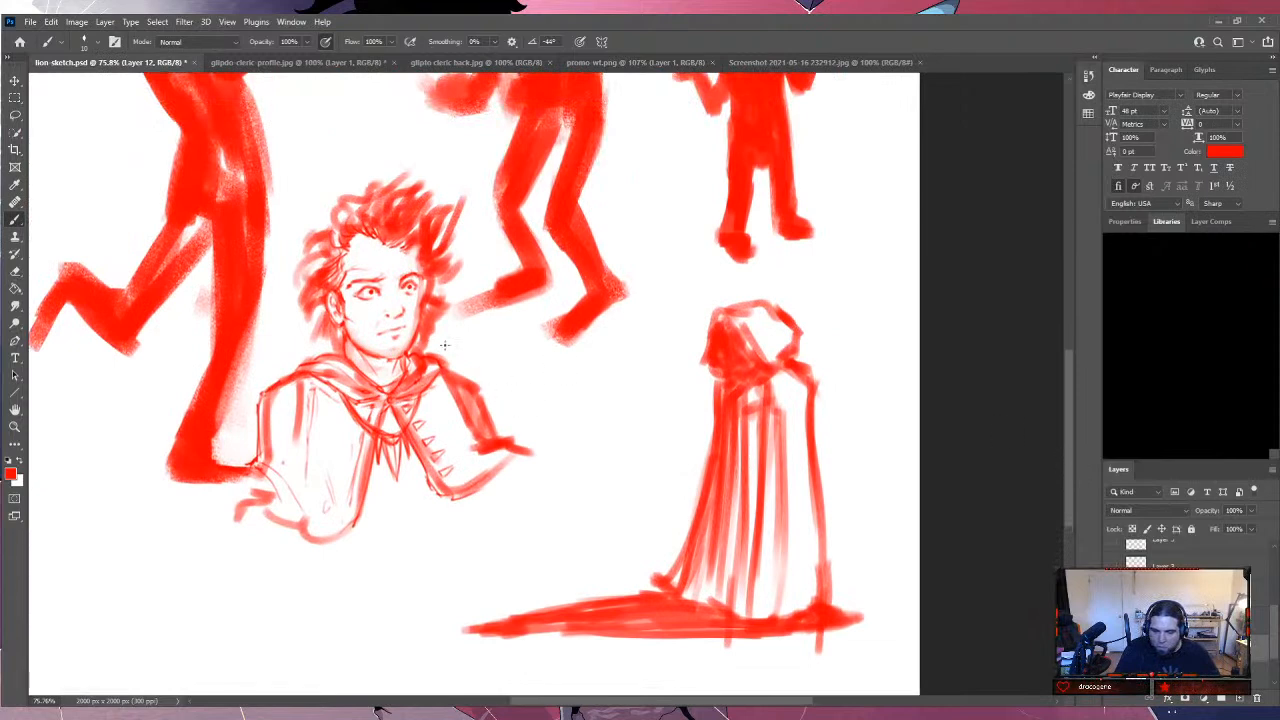
scroll(429, 350, "up", 1)
scroll(534, 371, "up", 3)
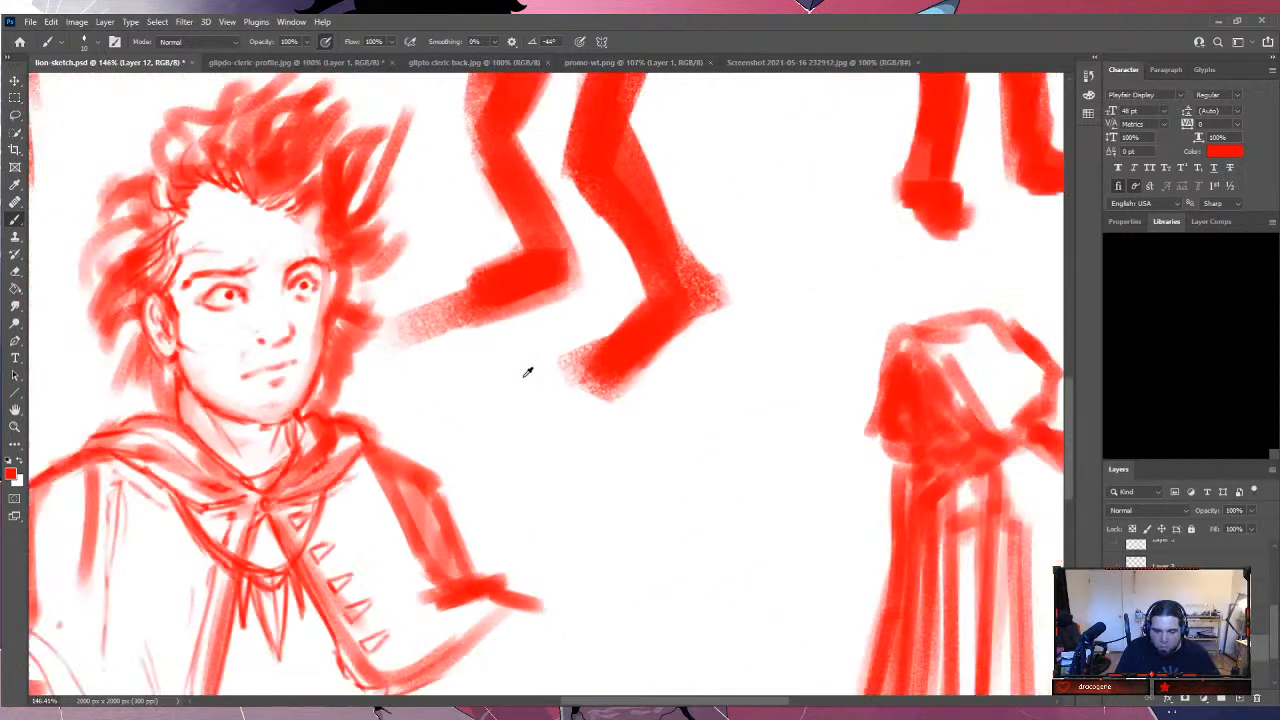
scroll(527, 371, "up", 1)
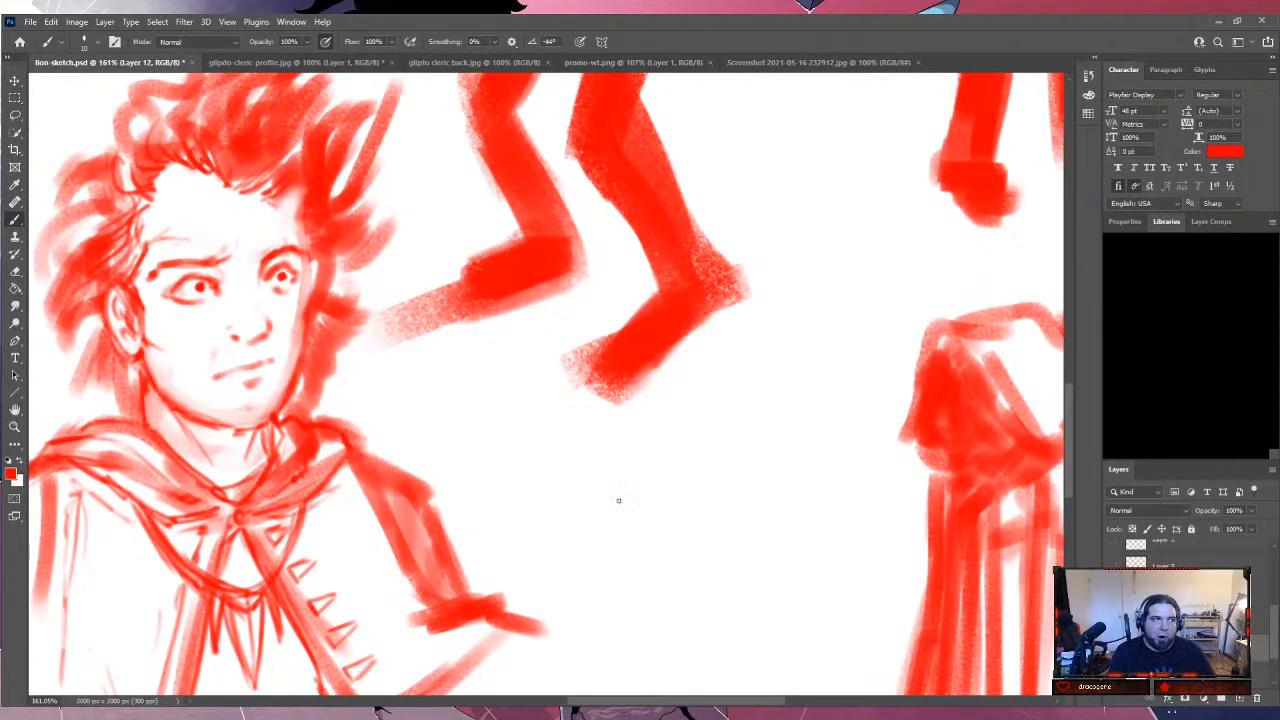
mouse_move(414, 329)
left_mouse_down()
mouse_move(371, 320)
mouse_move(445, 292)
left_mouse_up()
mouse_move(493, 239)
left_mouse_down()
mouse_move(460, 331)
mouse_move(586, 266)
mouse_move(726, 252)
mouse_move(786, 269)
mouse_move(560, 417)
mouse_move(769, 170)
mouse_move(503, 303)
mouse_move(616, 214)
mouse_move(563, 206)
mouse_move(554, 251)
mouse_move(677, 234)
mouse_move(501, 191)
mouse_move(457, 151)
mouse_move(609, 100)
mouse_move(471, 100)
mouse_move(673, 85)
left_mouse_up()
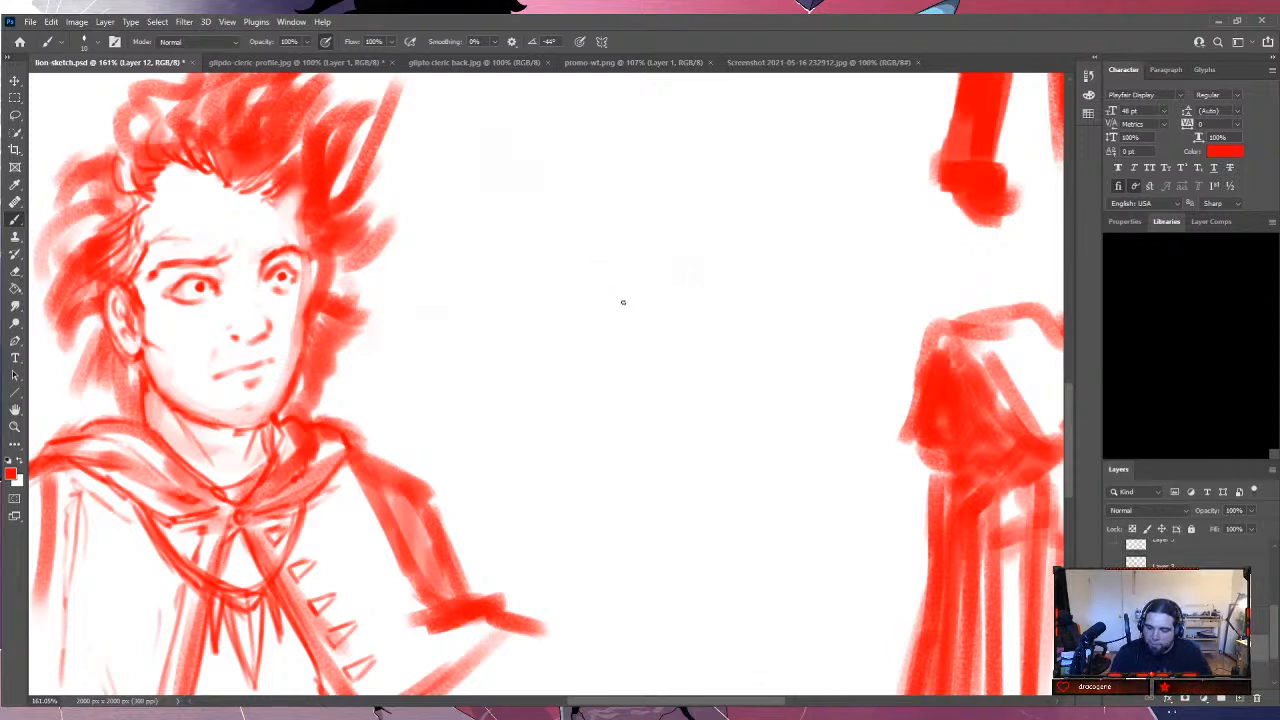
Draw an open-mouth outline on a new layer and move it over the spiky-haired figure's mouth.
left_click(1239, 698)
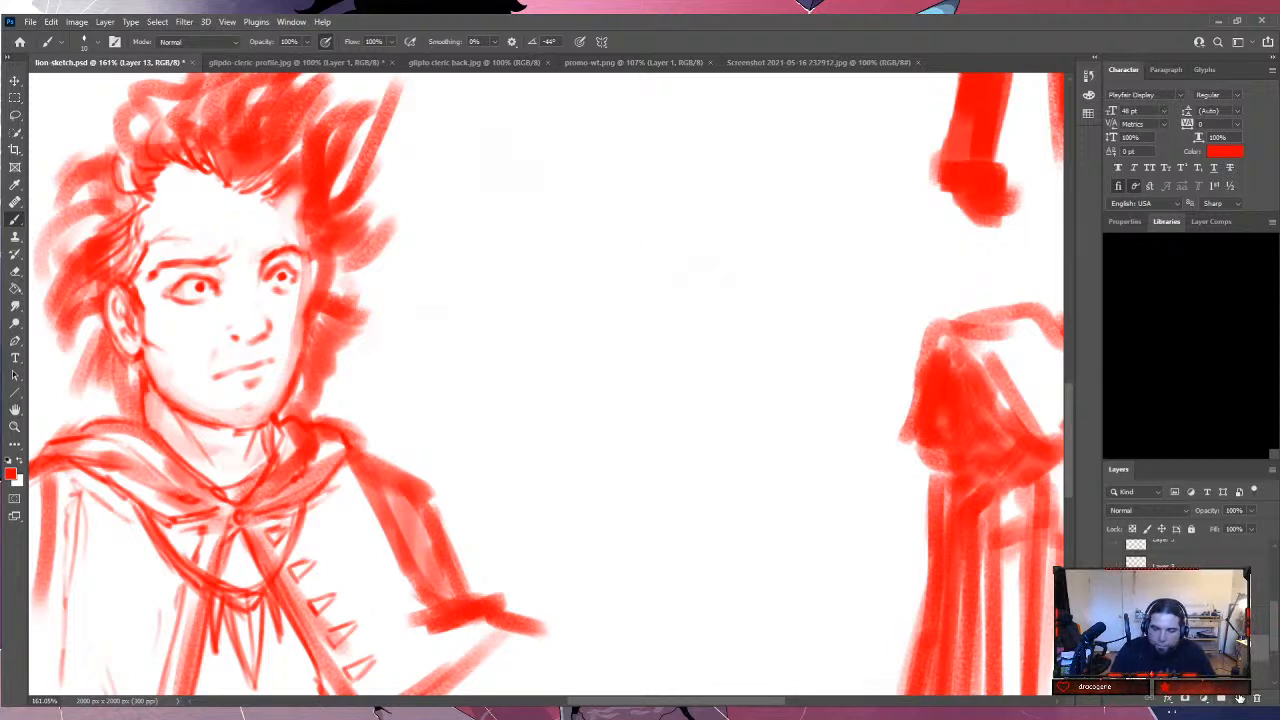
mouse_move(528, 362)
left_mouse_down()
mouse_move(532, 345)
mouse_move(578, 327)
mouse_move(598, 328)
mouse_move(596, 347)
mouse_move(540, 366)
mouse_move(604, 352)
left_mouse_up()
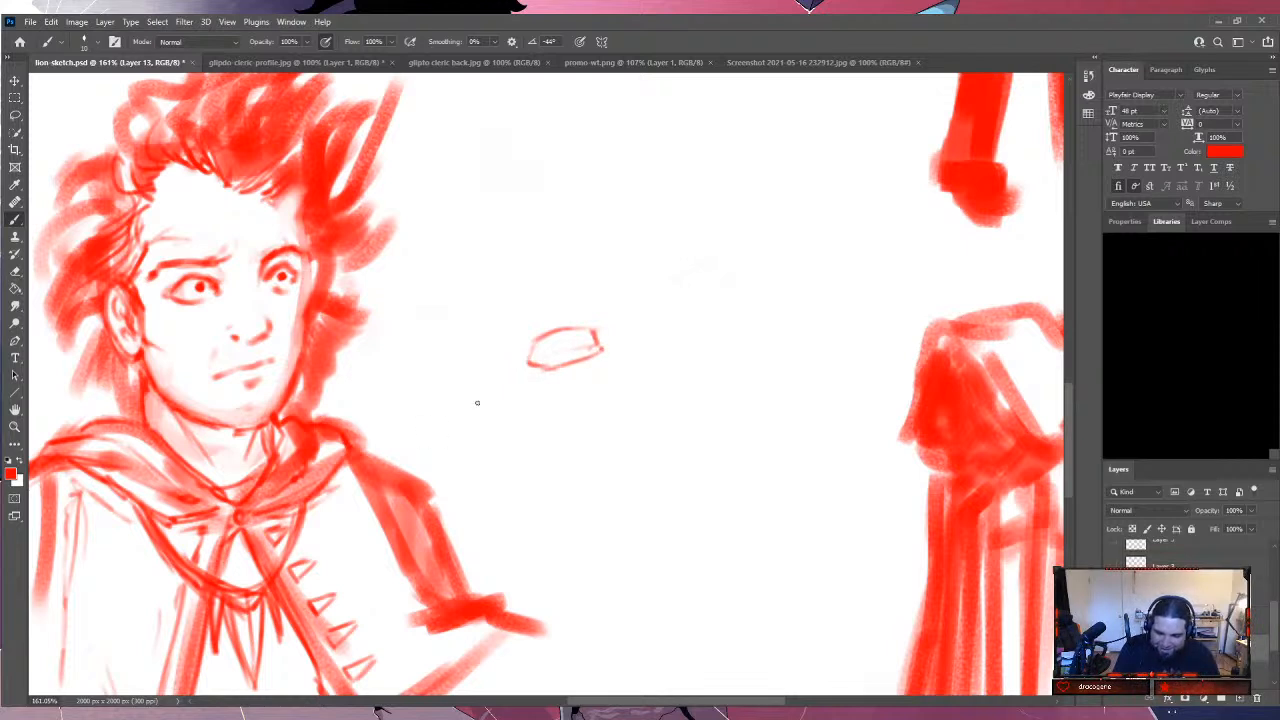
key("v")
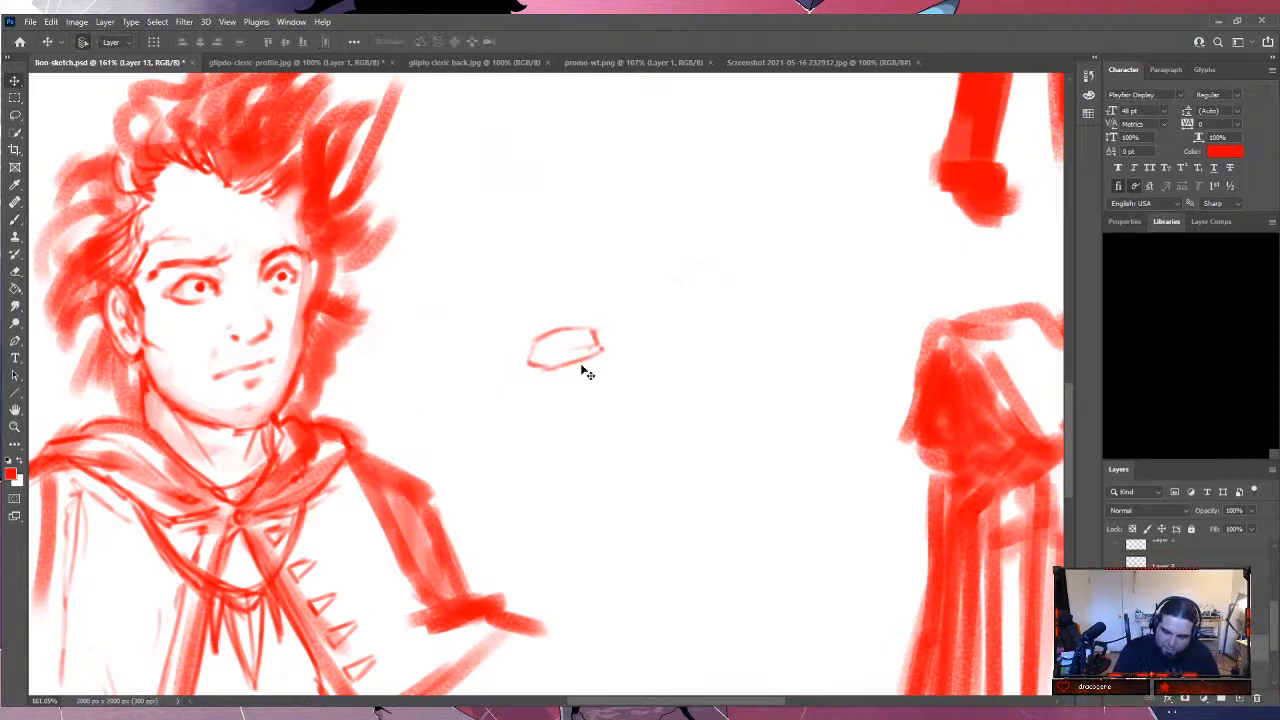
mouse_move(586, 368)
left_mouse_down()
mouse_move(392, 424)
mouse_move(257, 394)
left_mouse_up()
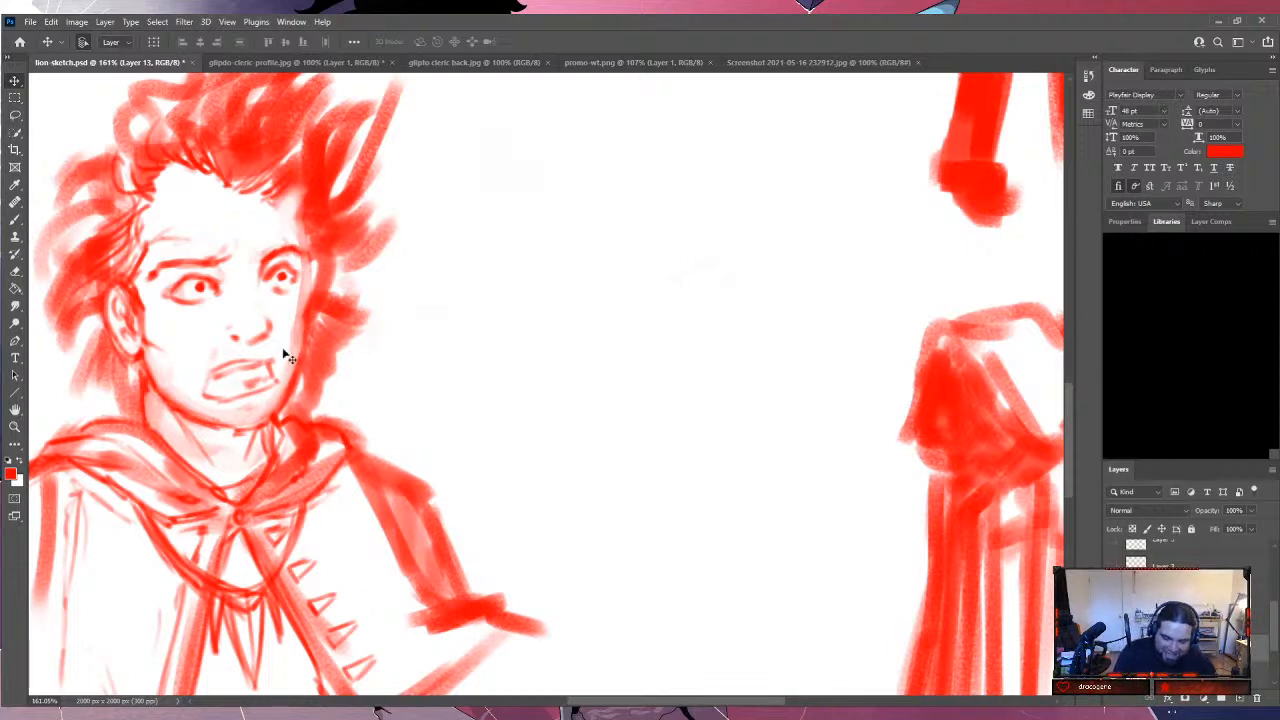
Try the open-mouth outline in the blank space beside the figure, with teeth inside and a lower-lip line beneath it.
left_click_drag(292, 373, 622, 382)
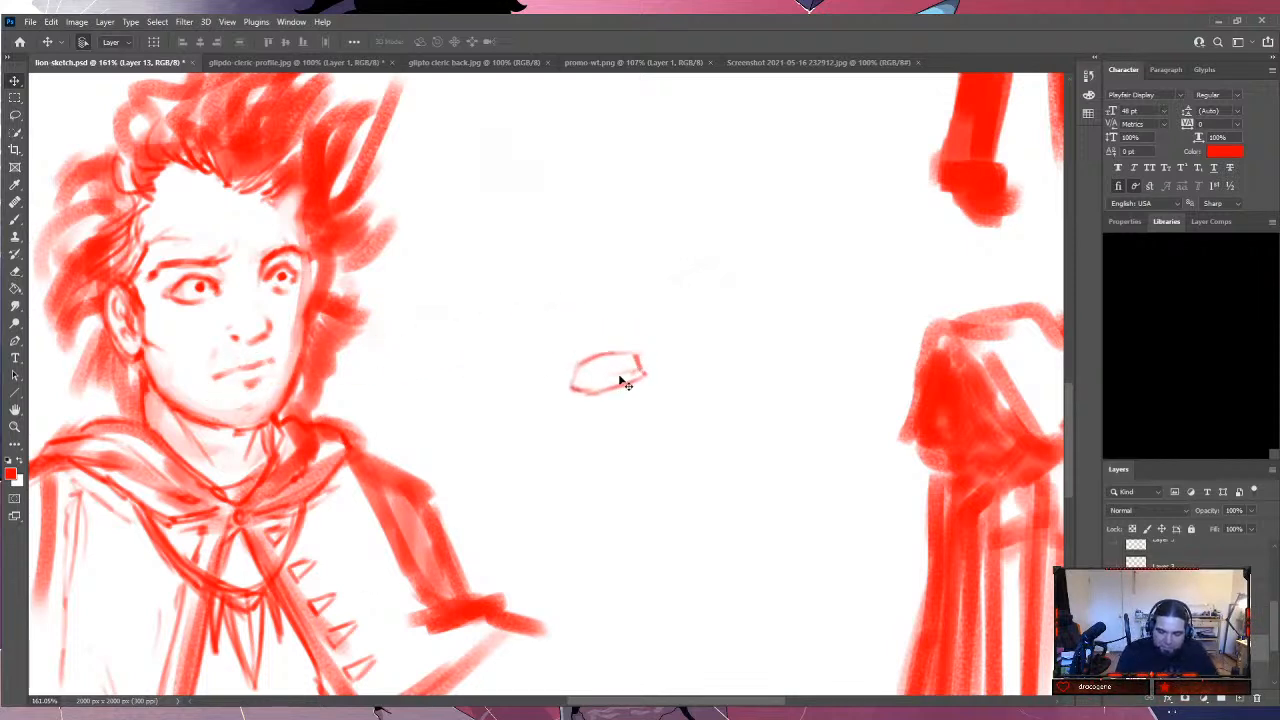
left_click(14, 218)
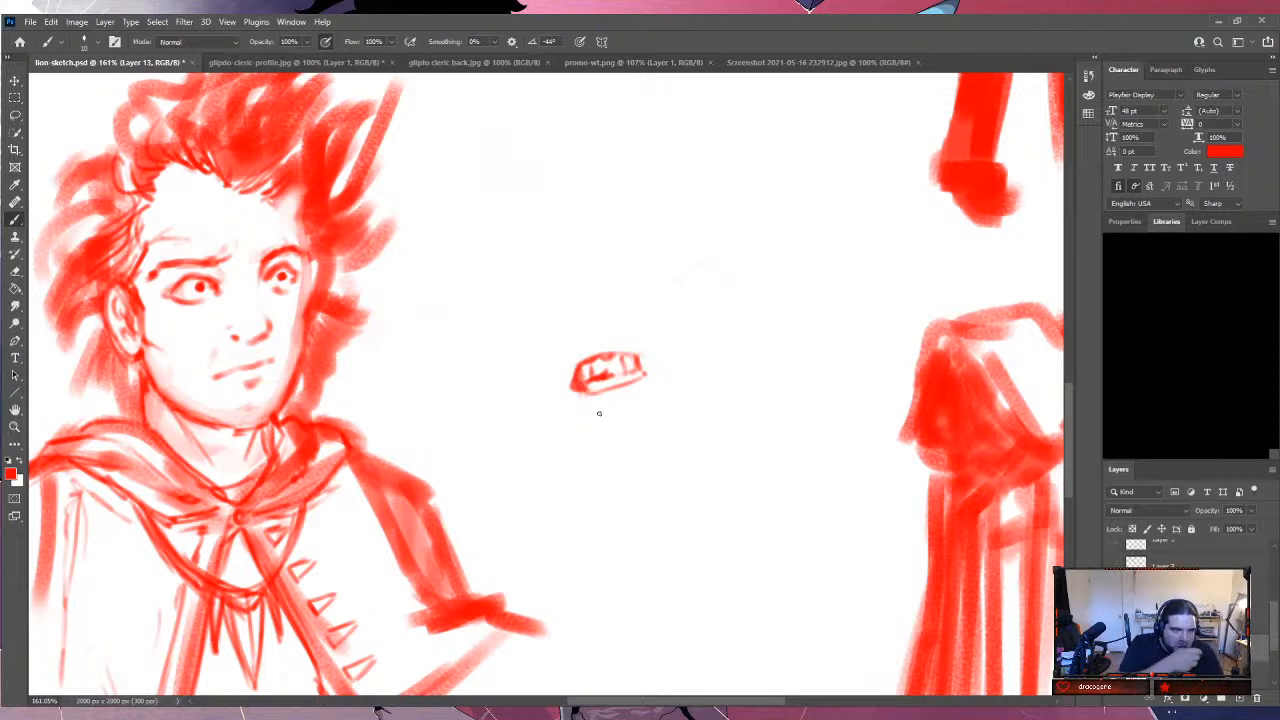
mouse_move(590, 382)
left_mouse_down()
mouse_move(608, 390)
mouse_move(604, 380)
mouse_move(630, 373)
left_mouse_up()
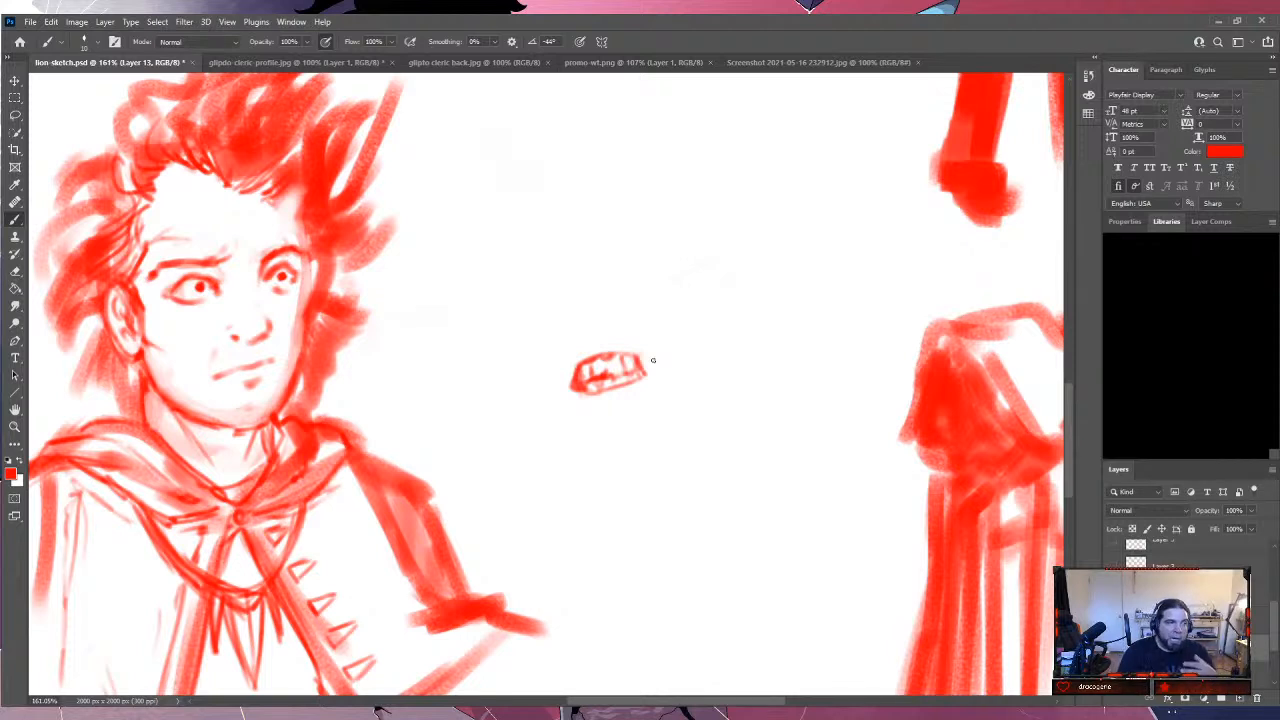
mouse_move(568, 401)
left_mouse_down()
mouse_move(608, 410)
mouse_move(650, 396)
left_mouse_up()
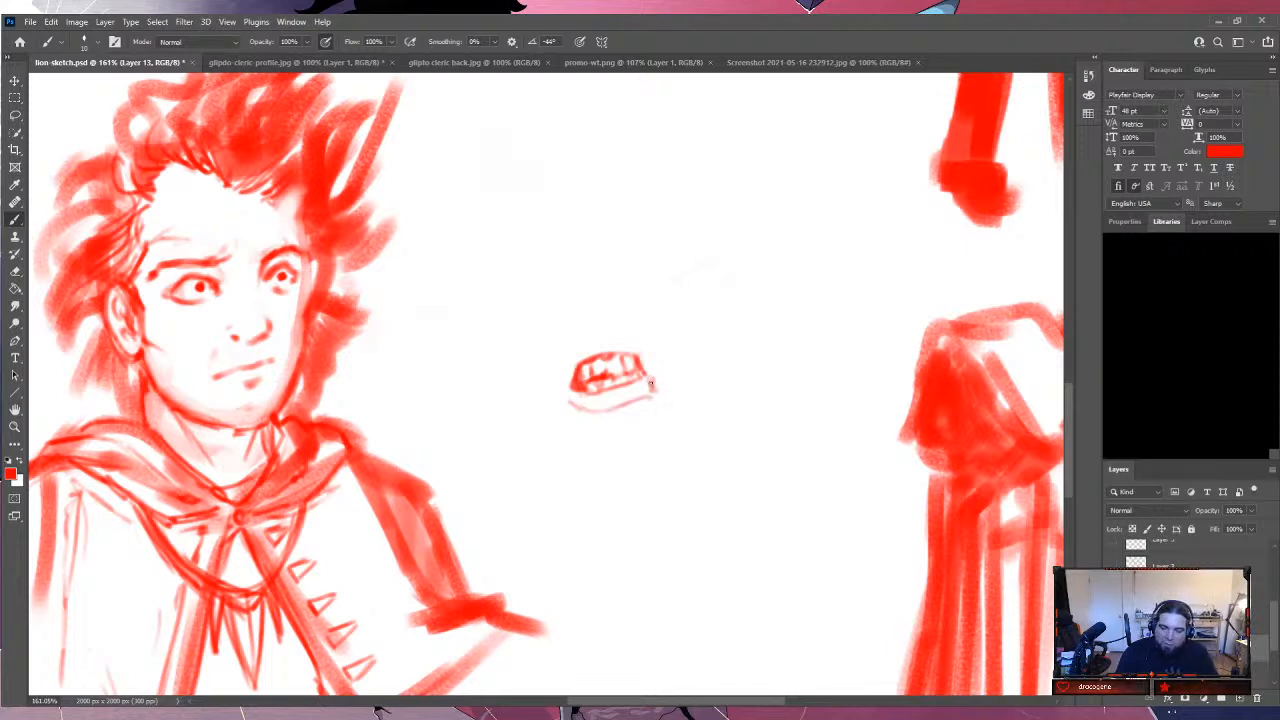
Try creases running down both sides of the separate open mouth and nostrils above it.
key("bracketright")
key("bracketright")
key("bracketright")
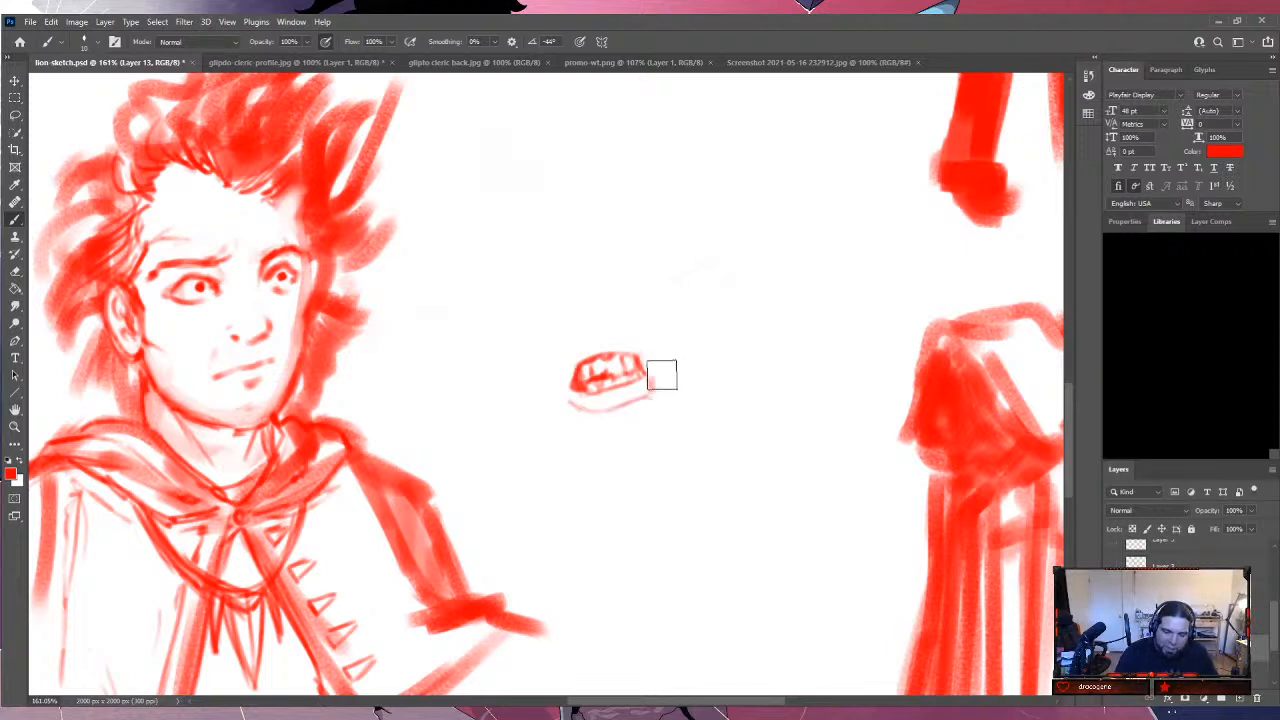
key("bracketleft")
key("bracketleft")
key("bracketleft")
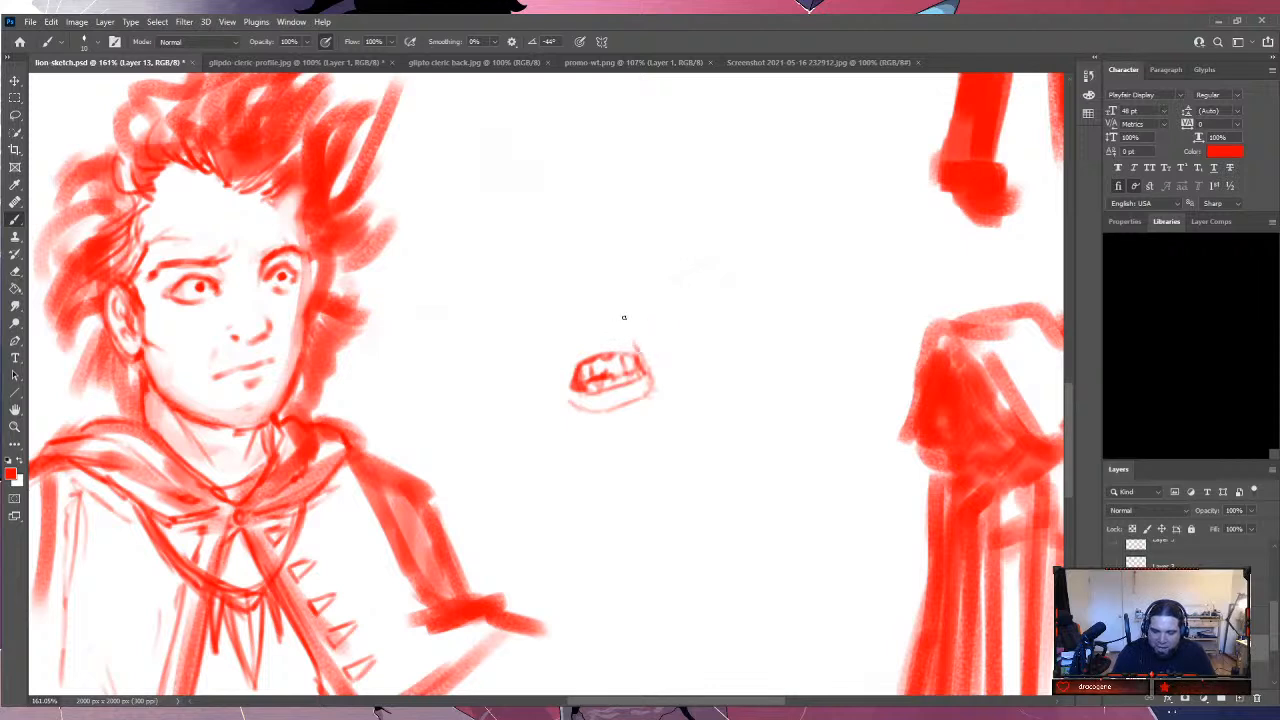
left_click_drag(569, 371, 565, 397)
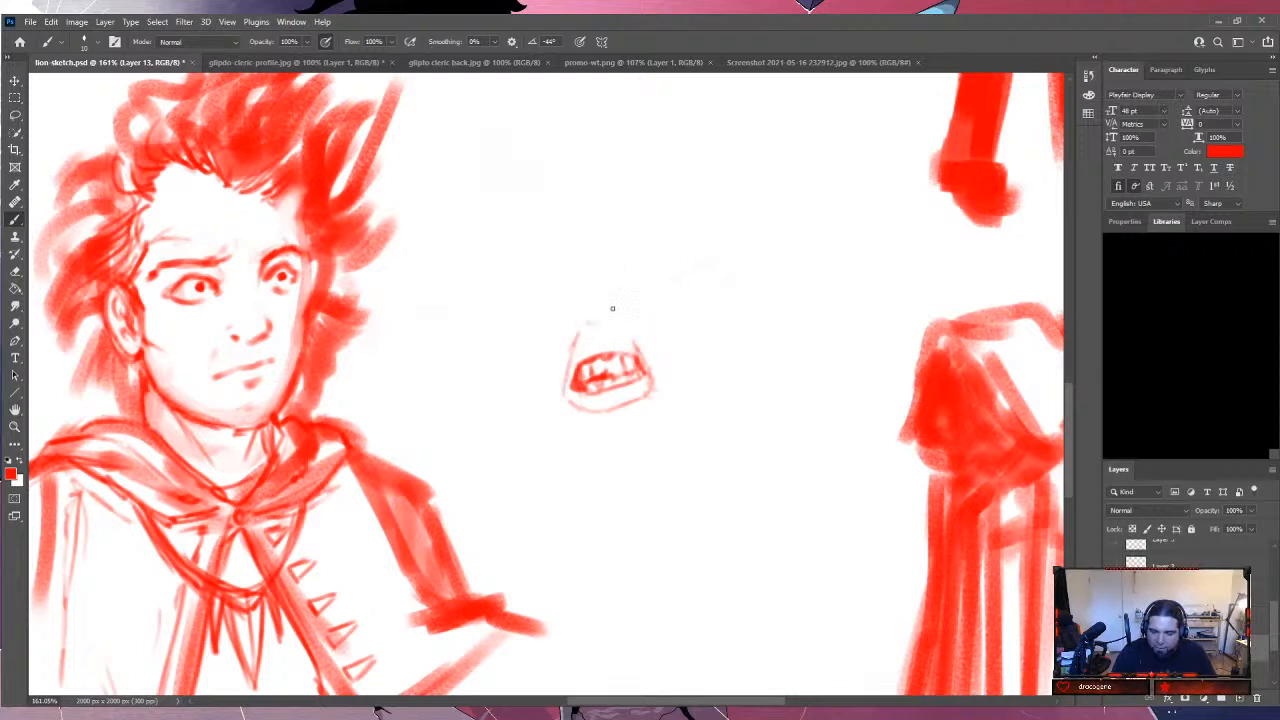
left_click_drag(596, 322, 616, 325)
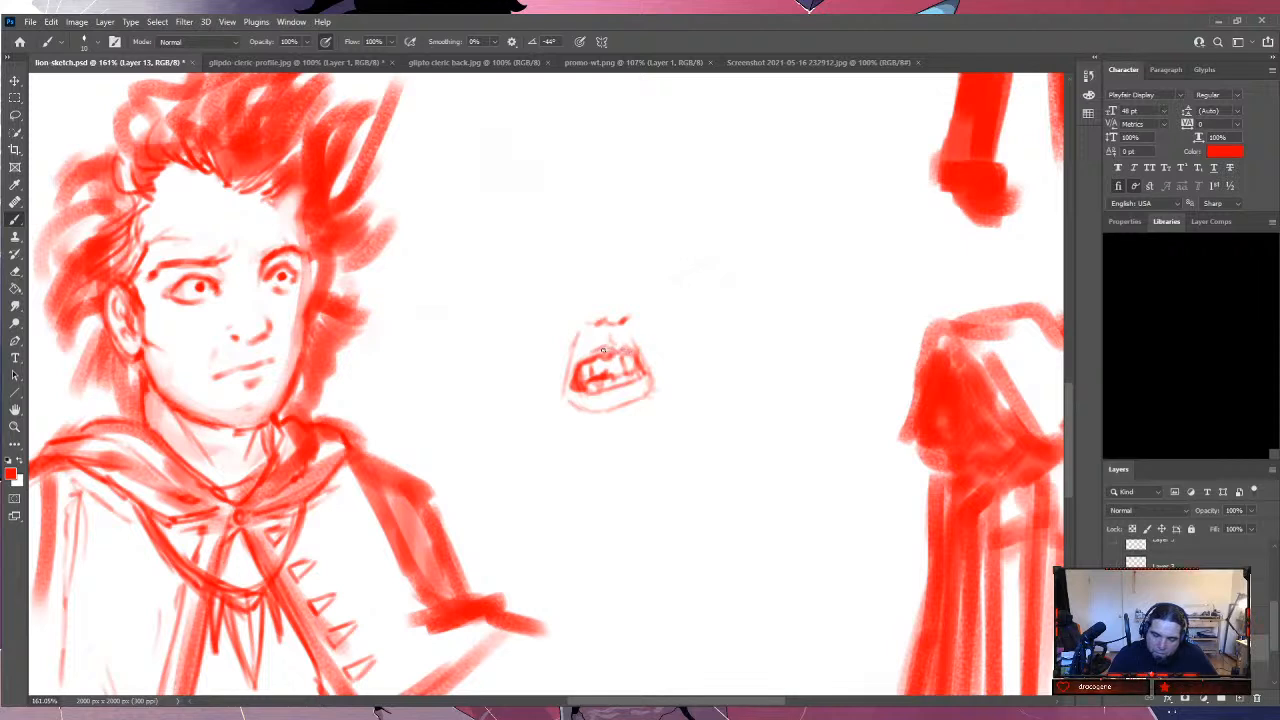
Clear the separate mouth study and sketch a tapered head outline in the blank space beside the spiky-haired figure.
mouse_move(600, 345)
left_mouse_down()
mouse_move(578, 399)
mouse_move(622, 405)
mouse_move(639, 371)
mouse_move(631, 408)
left_mouse_up()
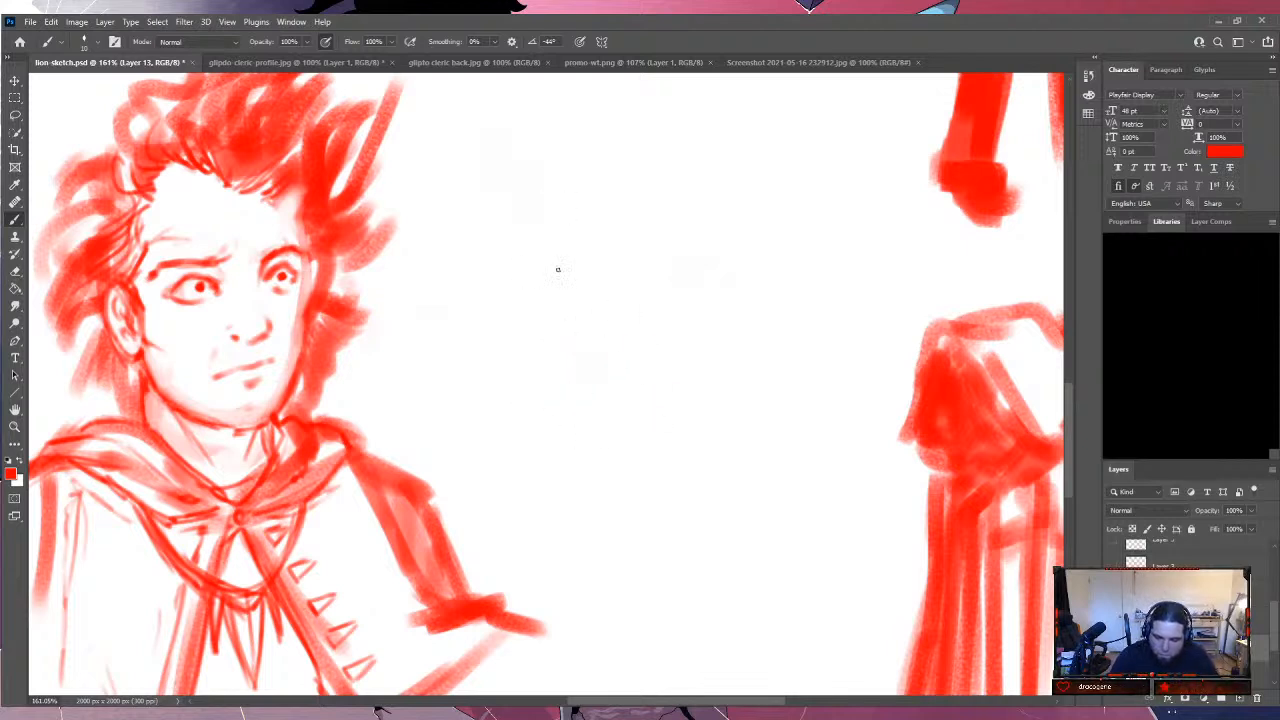
mouse_move(503, 205)
left_mouse_down()
mouse_move(482, 278)
mouse_move(555, 175)
mouse_move(660, 258)
mouse_move(651, 298)
left_mouse_up()
mouse_move(650, 222)
left_mouse_down()
mouse_move(644, 328)
mouse_move(535, 388)
left_mouse_up()
mouse_move(478, 240)
left_mouse_down()
mouse_move(470, 355)
mouse_move(528, 403)
mouse_move(615, 426)
mouse_move(646, 346)
left_mouse_up()
mouse_move(598, 424)
left_mouse_down()
mouse_move(631, 358)
mouse_move(658, 242)
mouse_move(634, 206)
left_mouse_up()
mouse_move(638, 222)
left_mouse_down()
mouse_move(614, 188)
mouse_move(638, 200)
mouse_move(608, 220)
mouse_move(620, 196)
mouse_move(590, 160)
mouse_move(599, 180)
mouse_move(586, 172)
mouse_move(602, 155)
mouse_move(570, 160)
left_mouse_up()
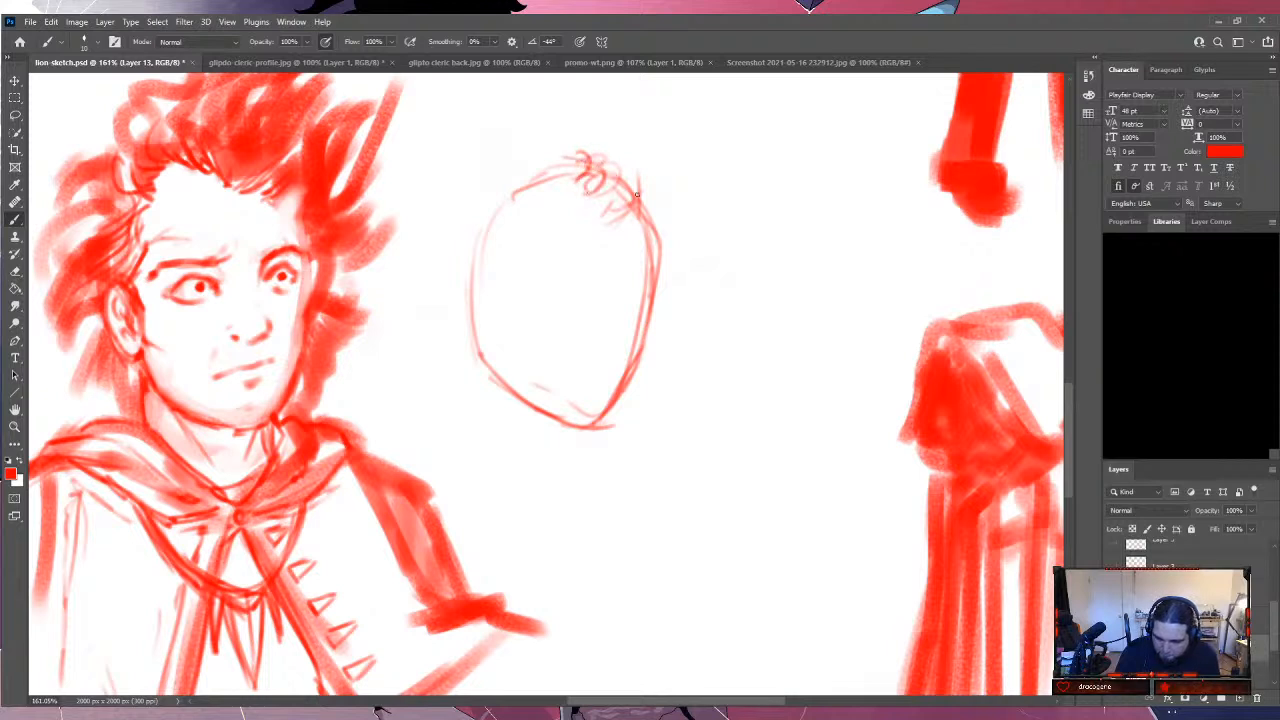
Sketch short, curly hair across the crown and back side of the new head.
mouse_move(603, 208)
left_mouse_down()
mouse_move(631, 192)
mouse_move(609, 177)
mouse_move(642, 185)
mouse_move(631, 208)
mouse_move(585, 148)
mouse_move(540, 156)
mouse_move(602, 172)
mouse_move(575, 174)
mouse_move(603, 159)
mouse_move(563, 161)
mouse_move(555, 180)
mouse_move(594, 170)
left_mouse_up()
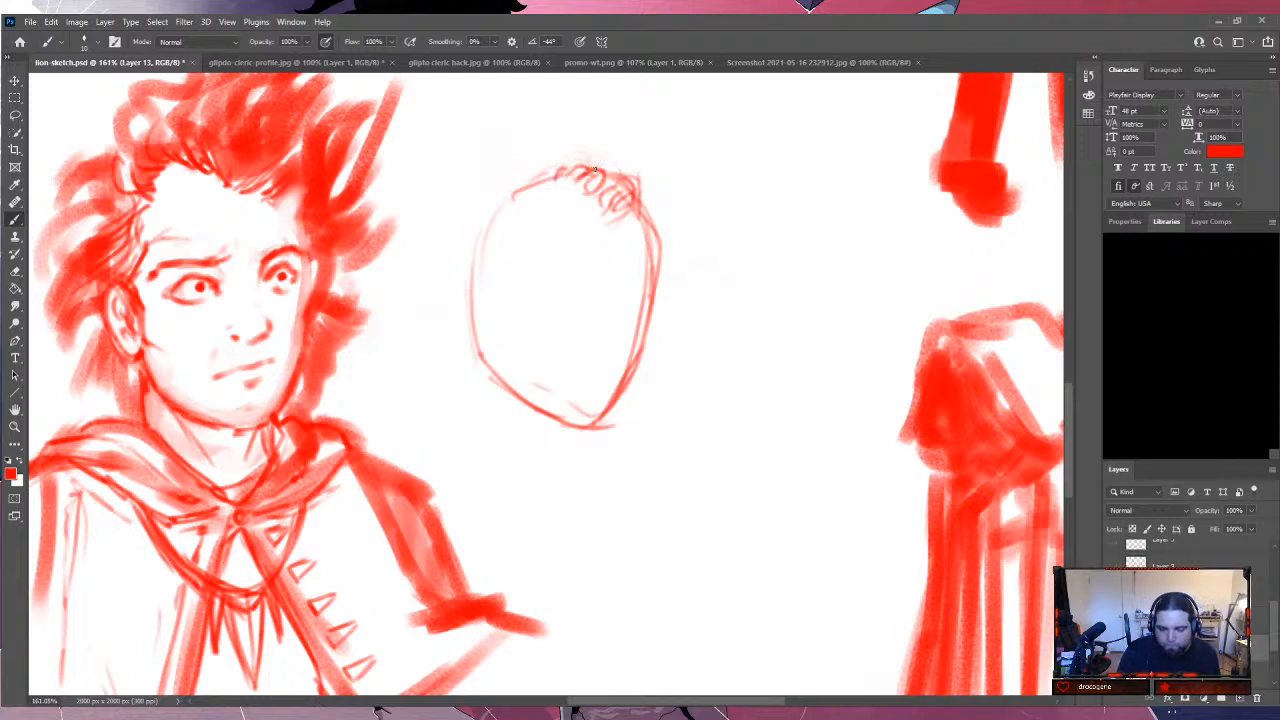
mouse_move(570, 228)
left_mouse_down()
mouse_move(544, 212)
mouse_move(589, 217)
mouse_move(529, 195)
mouse_move(543, 188)
mouse_move(569, 214)
mouse_move(536, 227)
mouse_move(580, 224)
mouse_move(508, 217)
left_mouse_up()
left_click_drag(566, 217, 499, 223)
mouse_move(572, 180)
left_mouse_down()
mouse_move(506, 179)
mouse_move(522, 175)
mouse_move(494, 197)
mouse_move(585, 179)
mouse_move(546, 177)
left_mouse_up()
mouse_move(514, 180)
left_mouse_down()
mouse_move(545, 173)
mouse_move(480, 205)
mouse_move(464, 232)
mouse_move(468, 282)
left_mouse_up()
left_click_drag(488, 226, 468, 276)
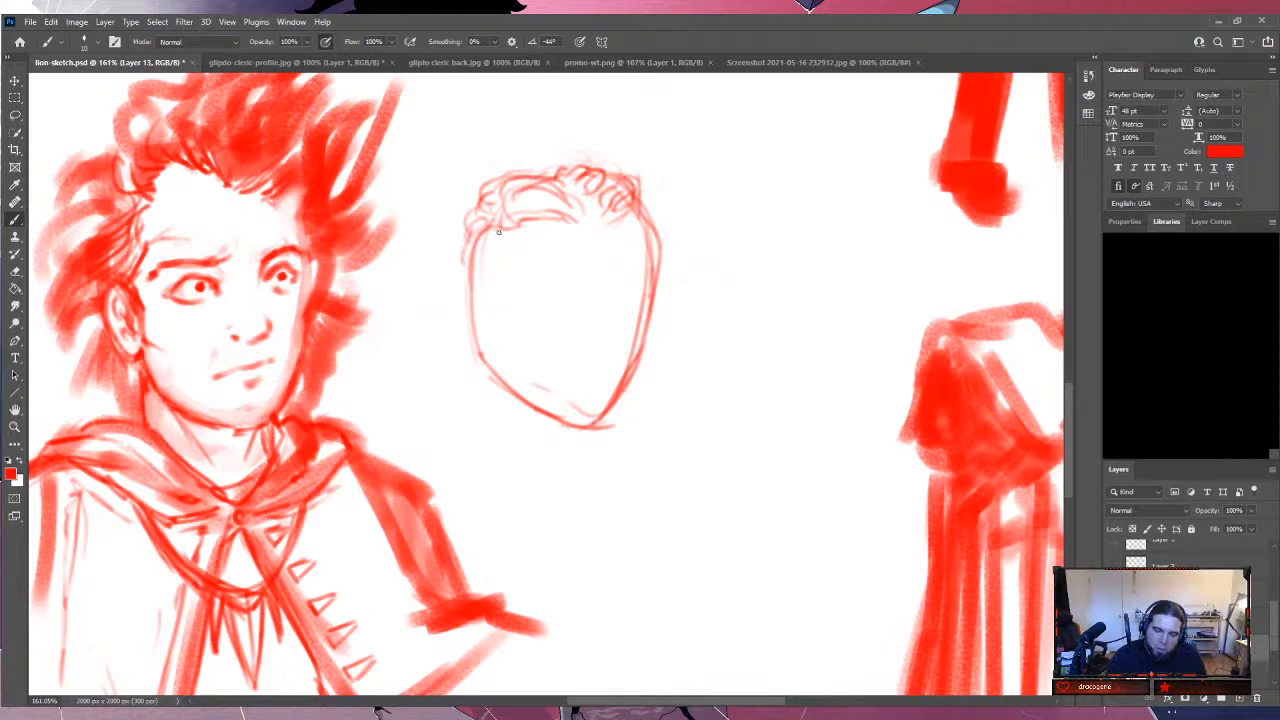
Add vertical centre lines, a curved eye line, a side hairline and an ear to the new head.
mouse_move(604, 226)
left_mouse_down()
mouse_move(605, 307)
mouse_move(603, 345)
left_mouse_up()
left_click_drag(597, 218, 590, 366)
left_click_drag(593, 304, 586, 425)
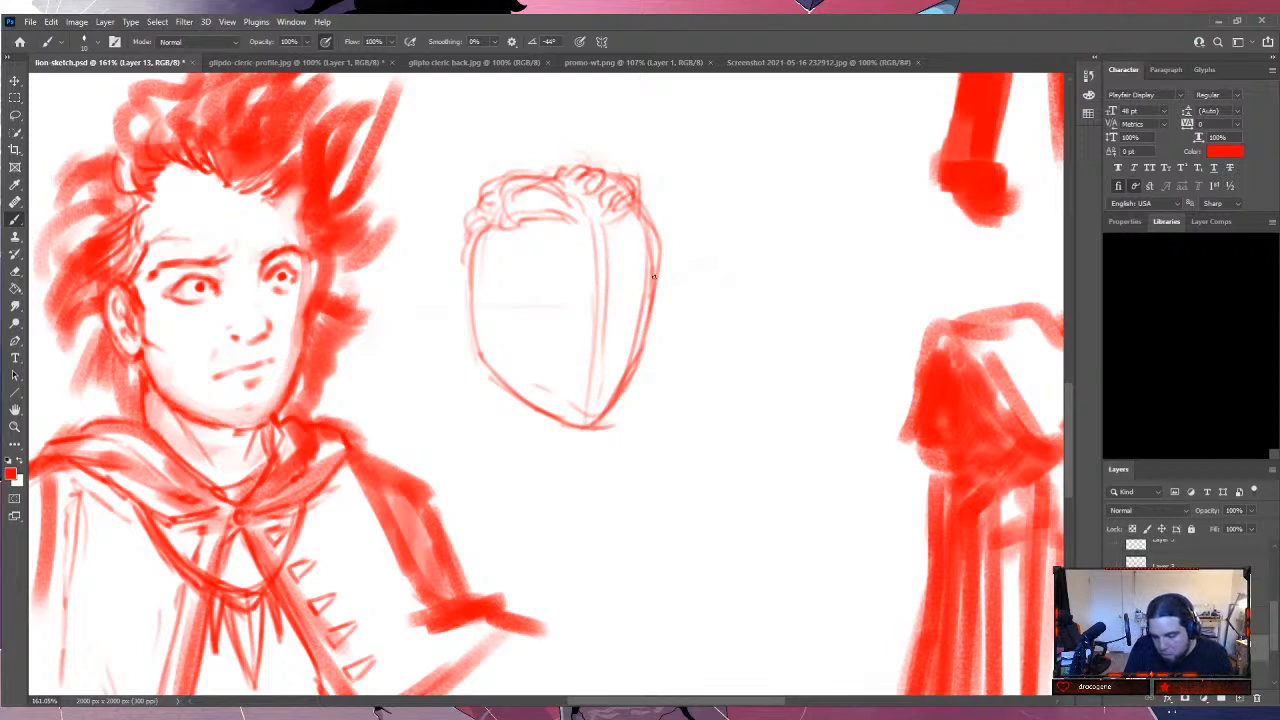
left_click_drag(482, 300, 648, 291)
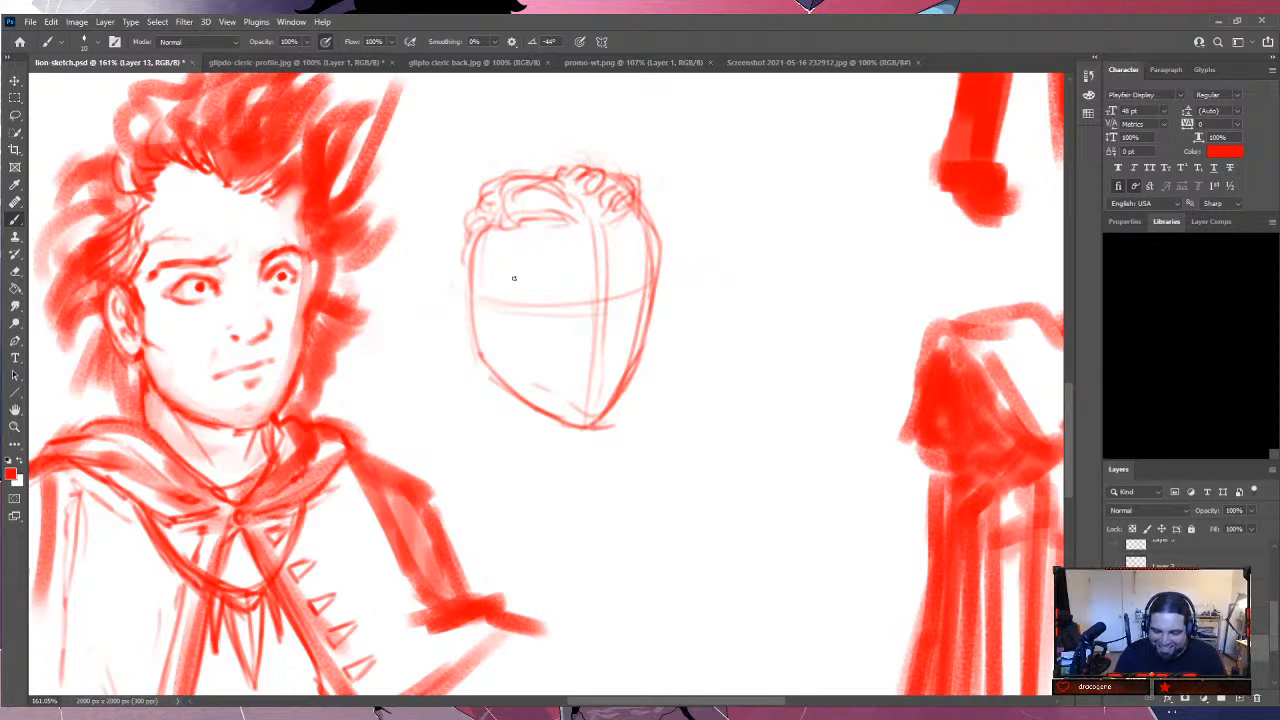
mouse_move(538, 229)
left_mouse_down()
mouse_move(506, 324)
mouse_move(483, 223)
mouse_move(521, 351)
mouse_move(482, 264)
mouse_move(491, 354)
left_mouse_up()
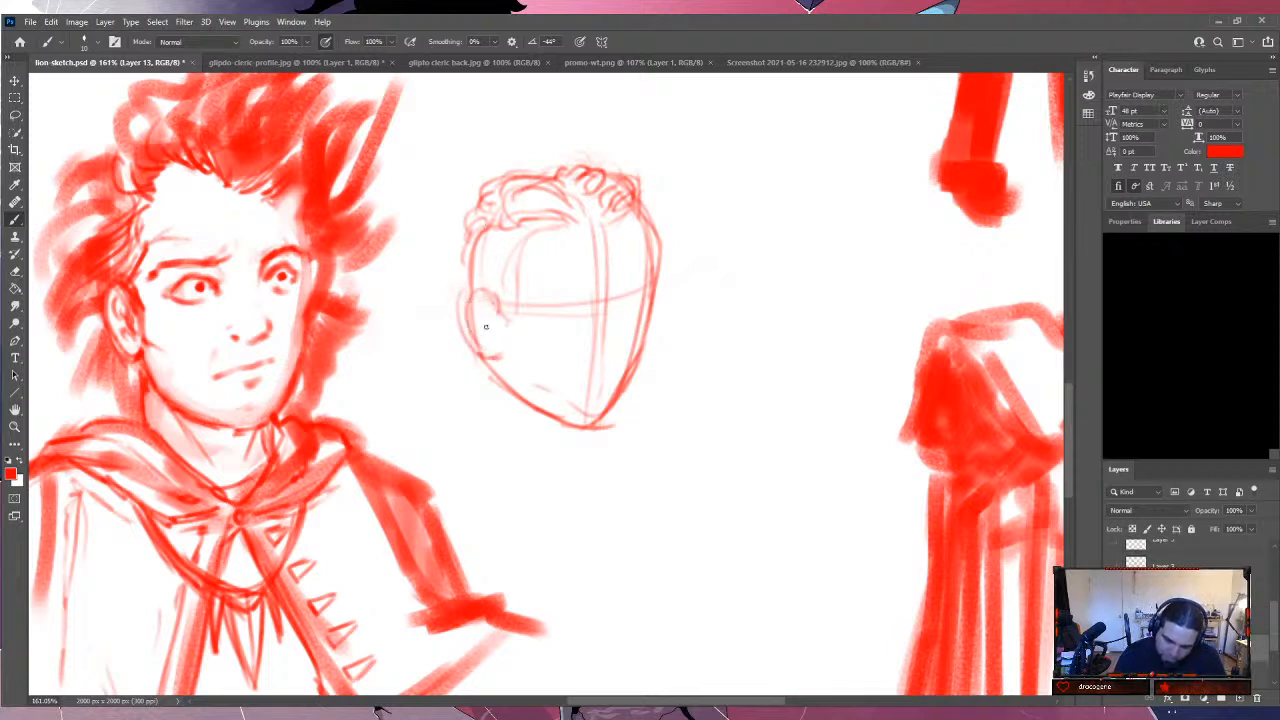
Refine the new head's jaw, chin and far cheek contour with a fine brush.
key("bracketleft")
key("bracketleft")
key("bracketleft")
key("bracketleft")
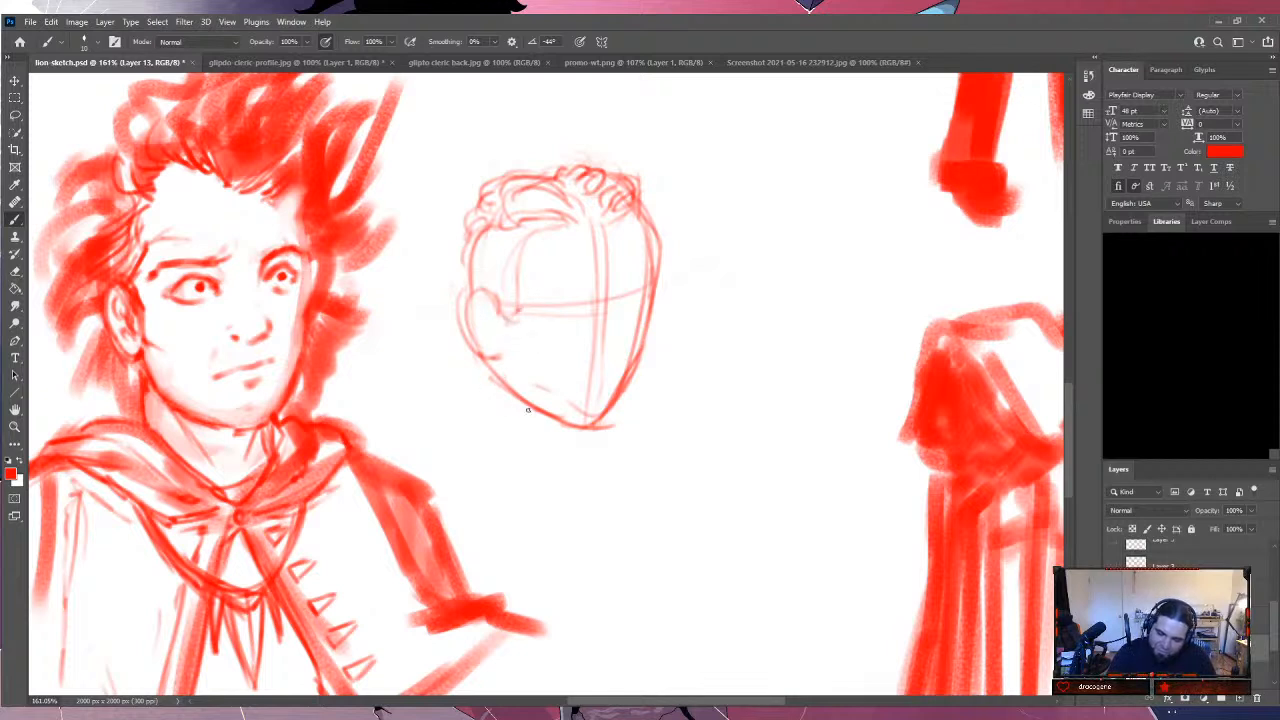
mouse_move(509, 375)
left_mouse_down()
mouse_move(580, 430)
mouse_move(557, 400)
mouse_move(605, 405)
mouse_move(618, 373)
left_mouse_up()
mouse_move(600, 429)
left_mouse_down()
mouse_move(630, 390)
mouse_move(644, 322)
mouse_move(645, 334)
mouse_move(640, 208)
left_mouse_up()
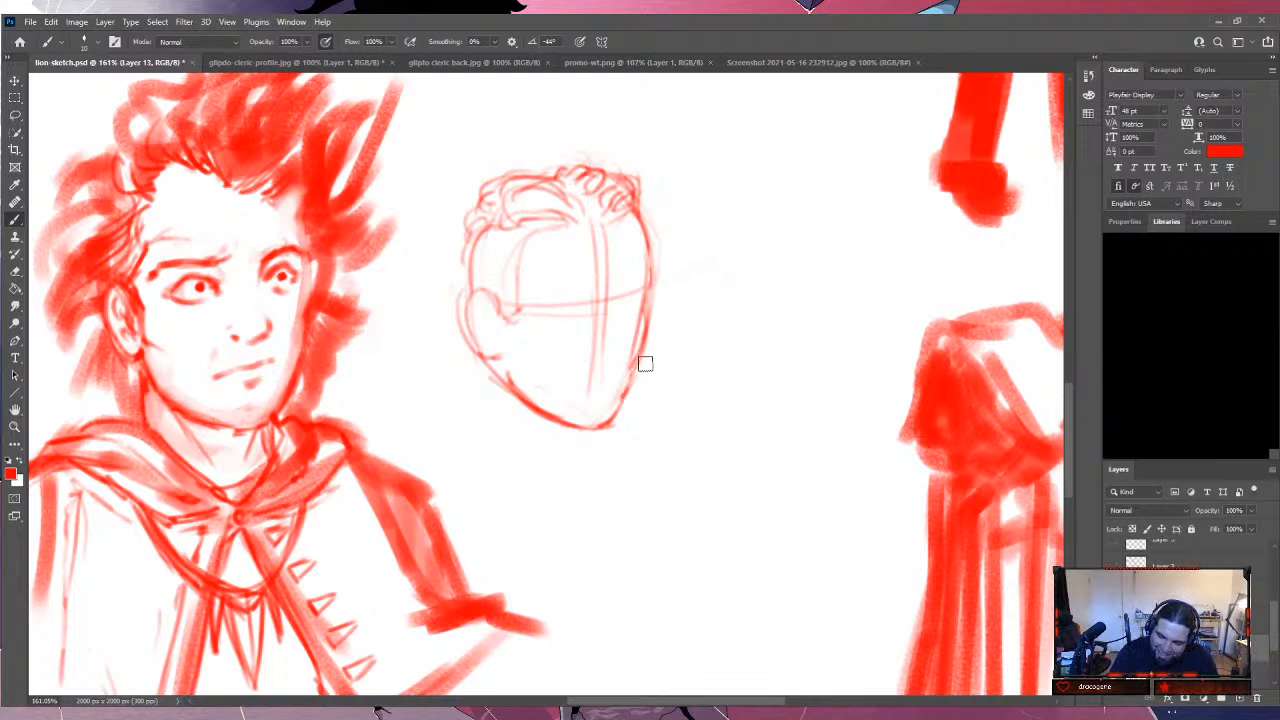
Sketch the base of the nose, thick eyebrows and both eyes along the new head's guide lines.
mouse_move(596, 214)
left_mouse_down()
mouse_move(612, 254)
mouse_move(601, 411)
left_mouse_up()
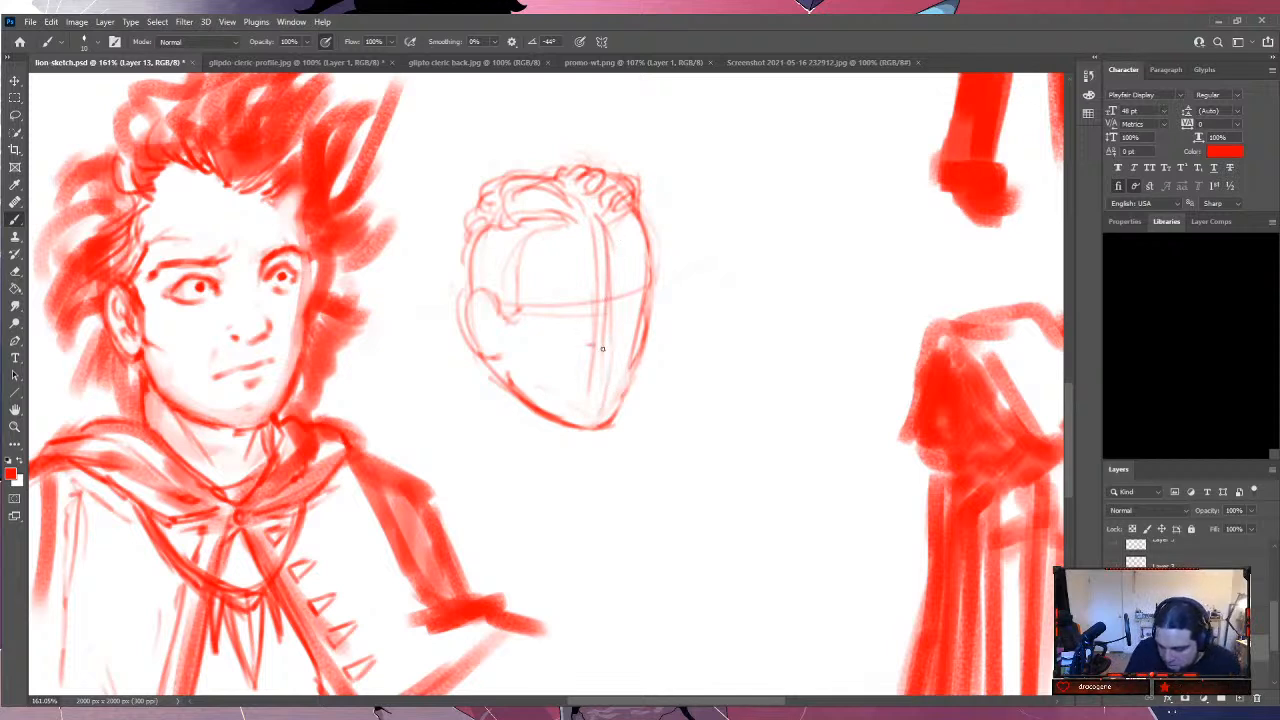
left_click_drag(590, 346, 626, 352)
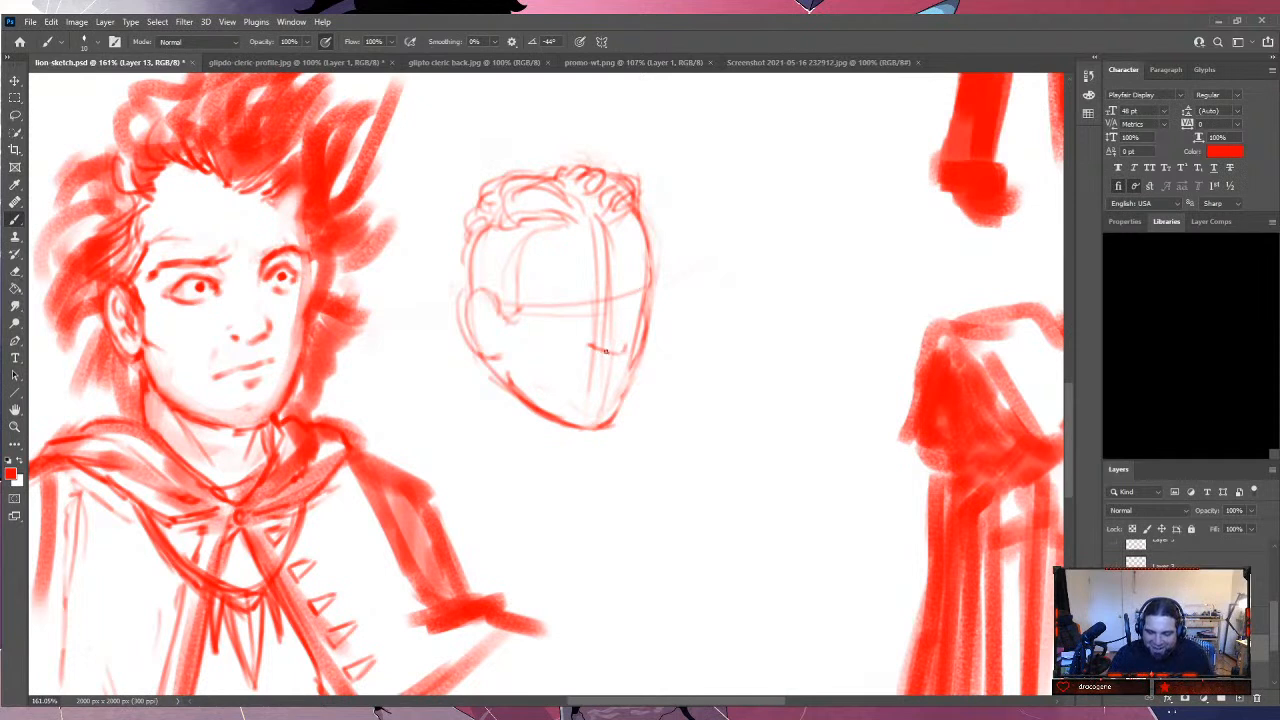
mouse_move(604, 350)
left_mouse_down()
mouse_move(628, 337)
mouse_move(620, 297)
mouse_move(655, 288)
mouse_move(538, 303)
mouse_move(575, 298)
left_mouse_up()
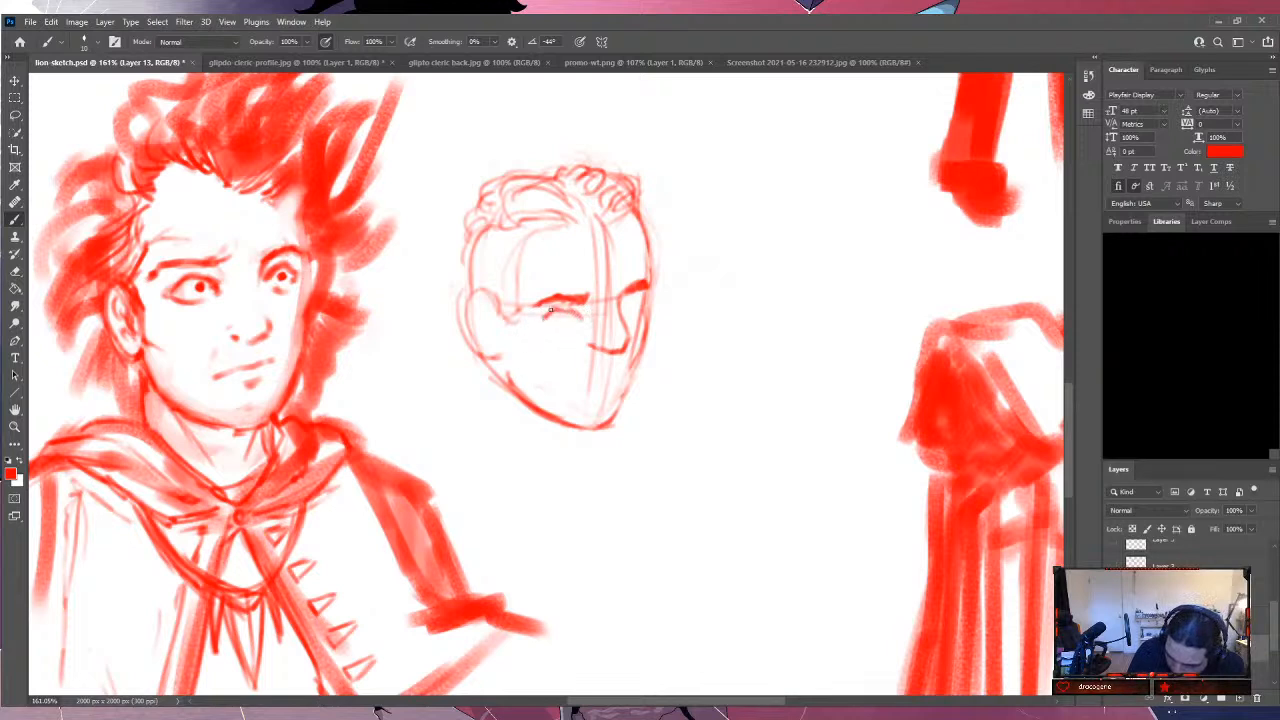
left_click_drag(548, 322, 580, 318)
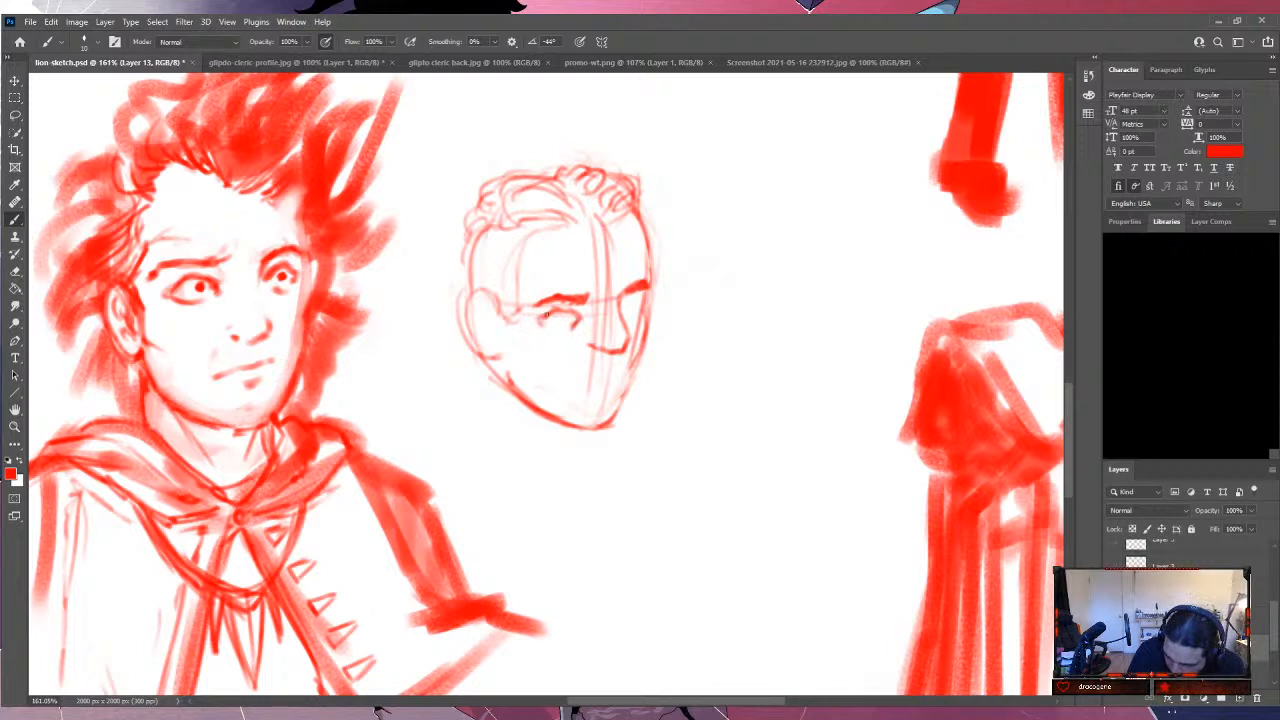
left_click_drag(553, 313, 650, 298)
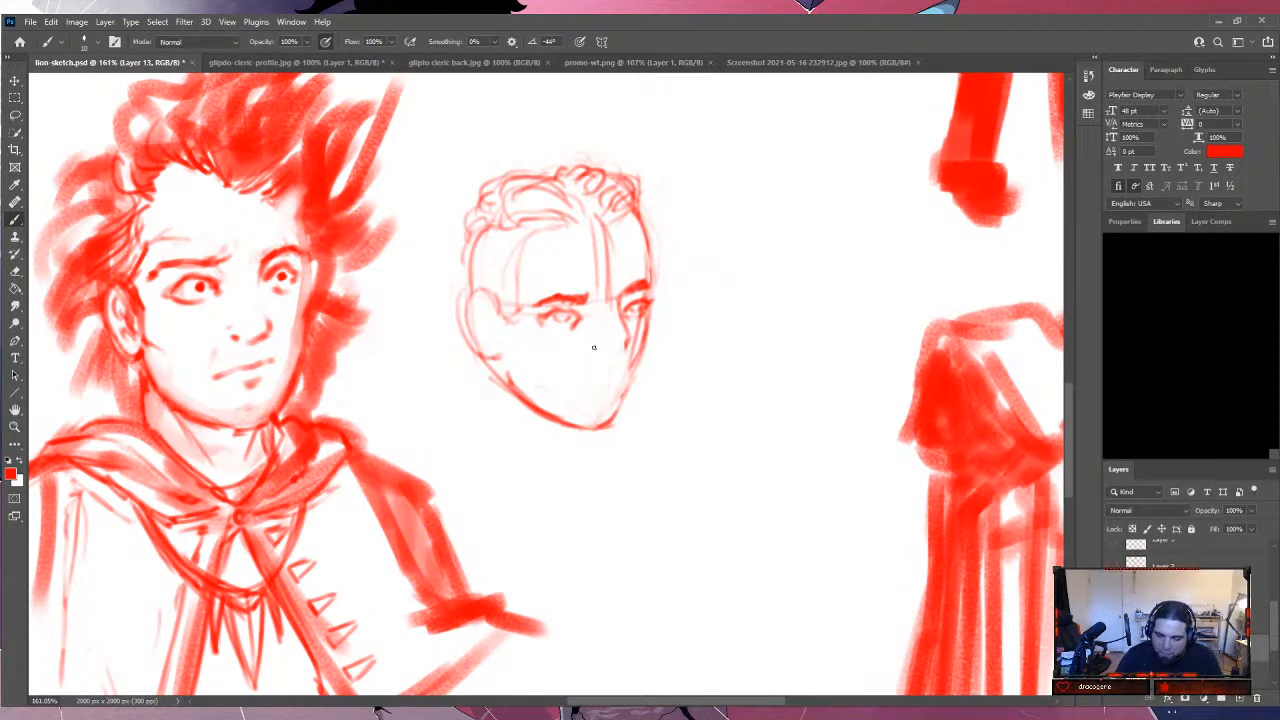
Redraw the new face's nose slightly lower and add a closed mouth beneath it.
left_click_drag(619, 307, 620, 334)
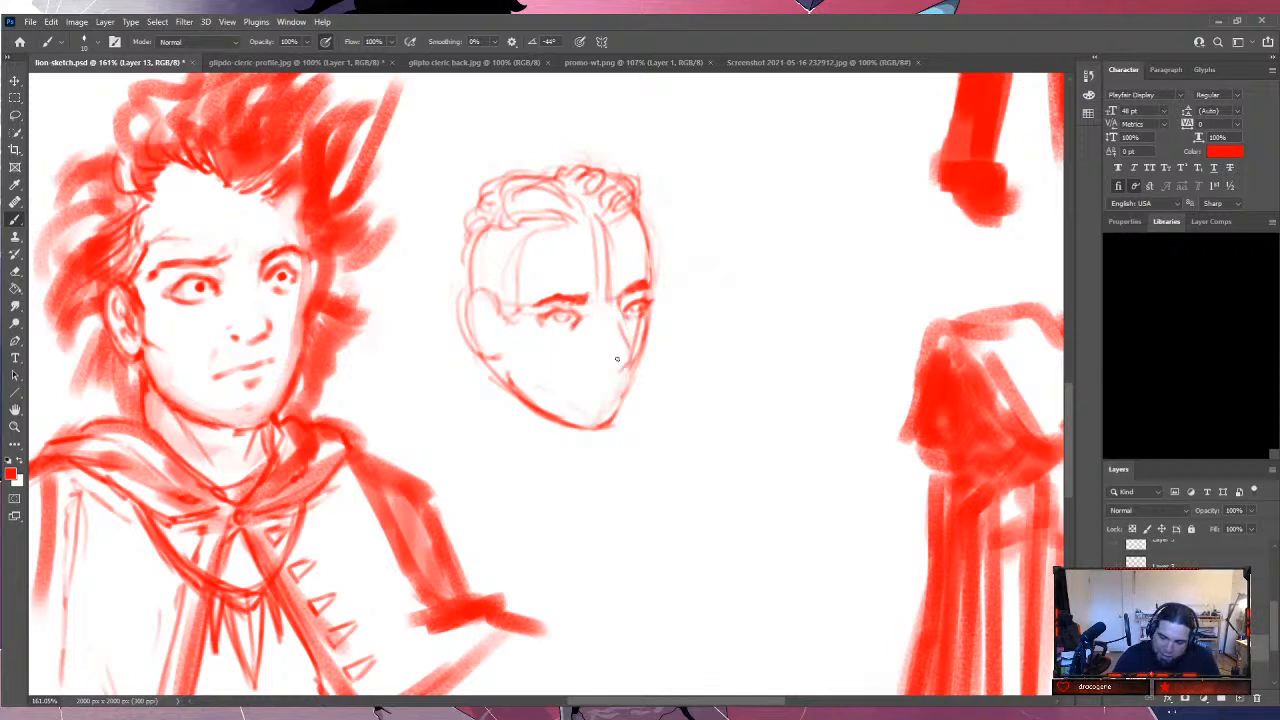
left_click_drag(598, 362, 586, 366)
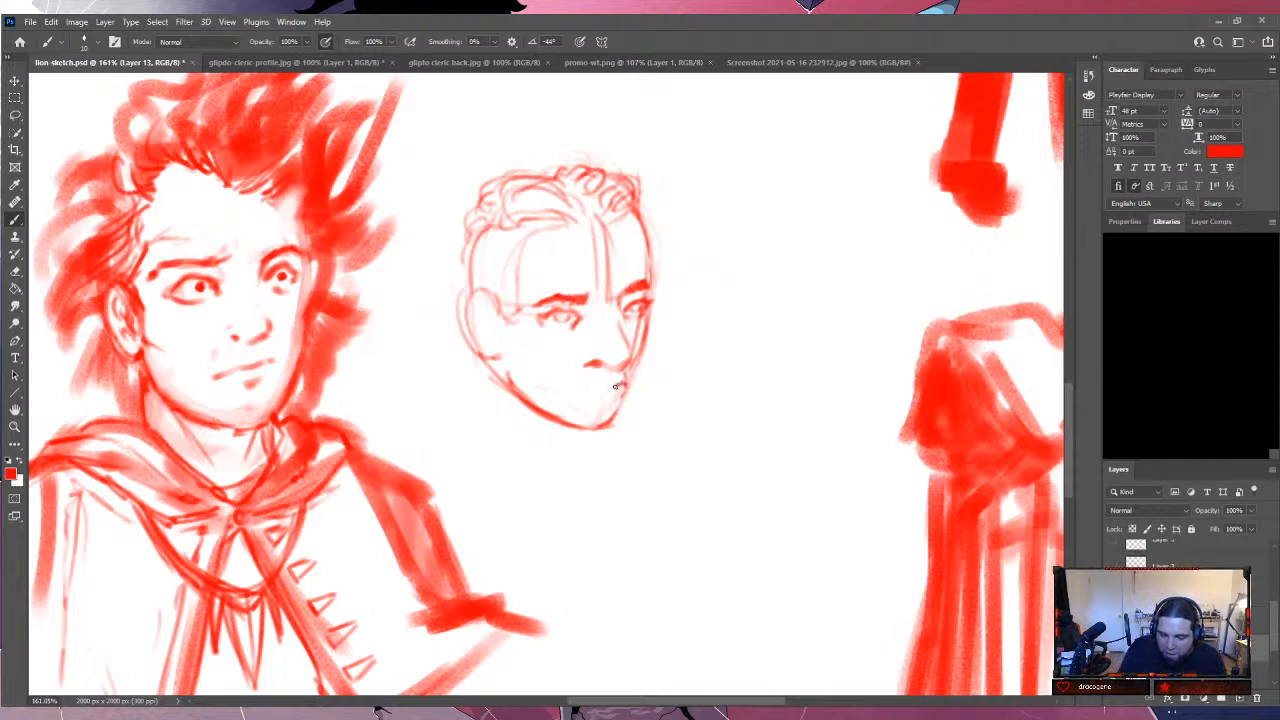
mouse_move(616, 384)
left_mouse_down()
mouse_move(574, 393)
mouse_move(604, 389)
left_mouse_up()
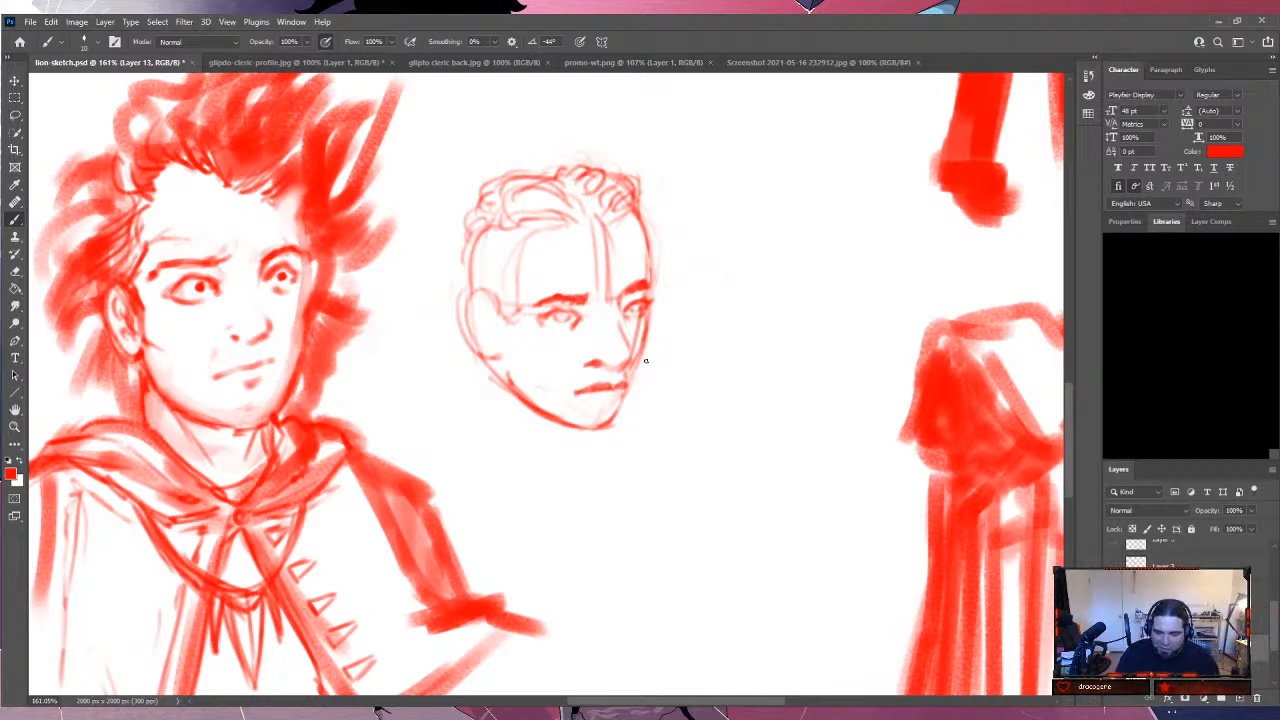
Extend the new face's jaw and chin downward and shade beneath the lower lip.
mouse_move(520, 395)
left_mouse_down()
mouse_move(506, 380)
mouse_move(556, 426)
mouse_move(606, 438)
mouse_move(624, 422)
mouse_move(636, 368)
left_mouse_up()
mouse_move(628, 414)
left_mouse_down()
mouse_move(655, 296)
mouse_move(645, 222)
left_mouse_up()
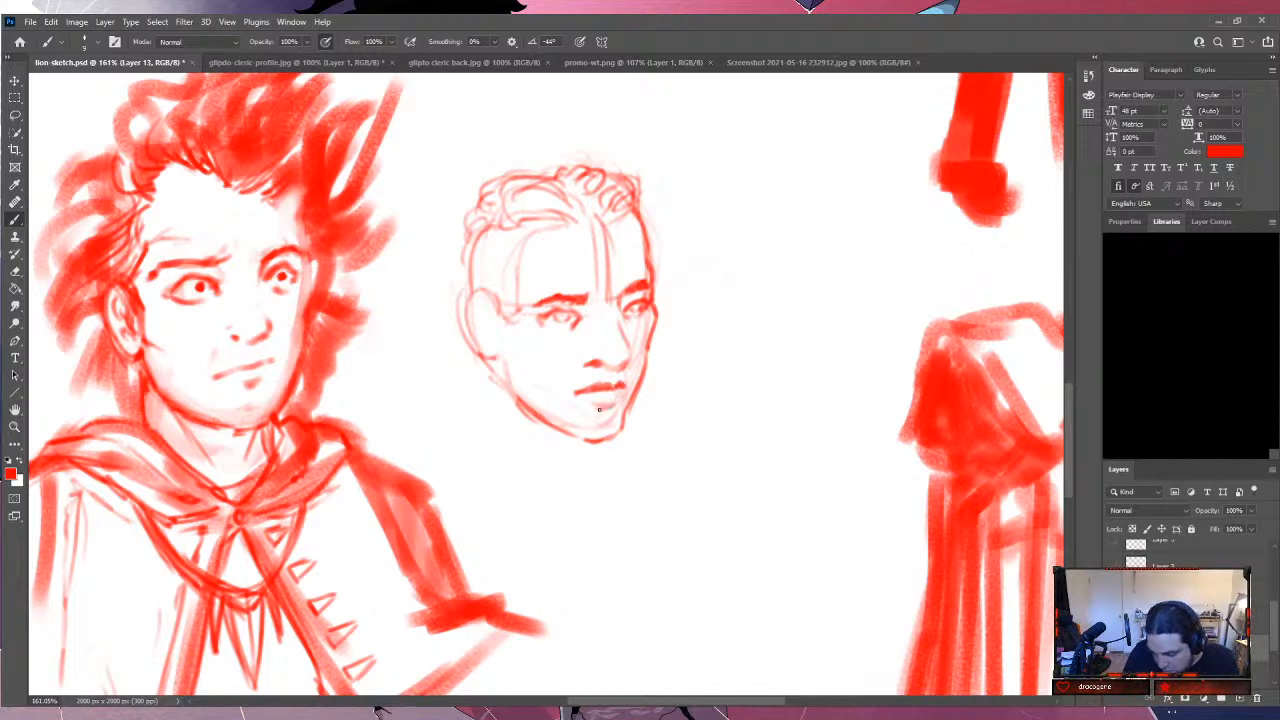
left_click_drag(604, 405, 582, 405)
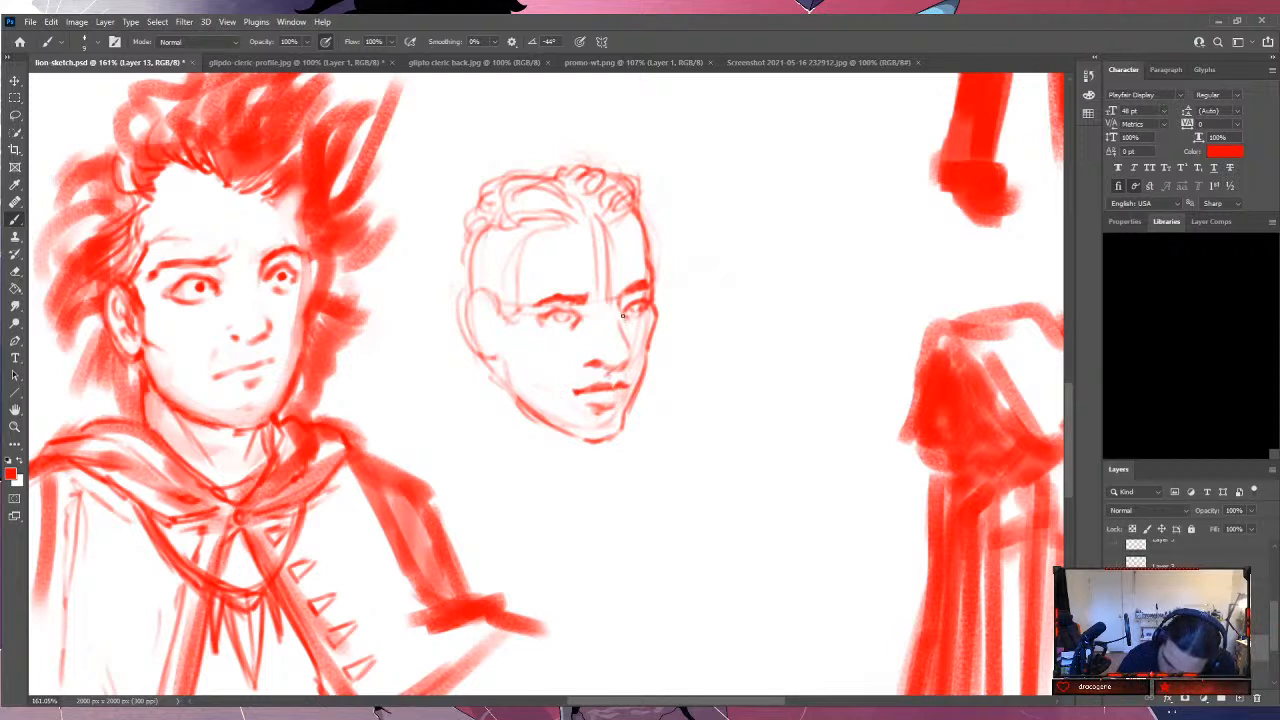
Darken both eyes and brows on the new face and remove the vertical guide lines from its forehead.
left_click_drag(620, 316, 644, 306)
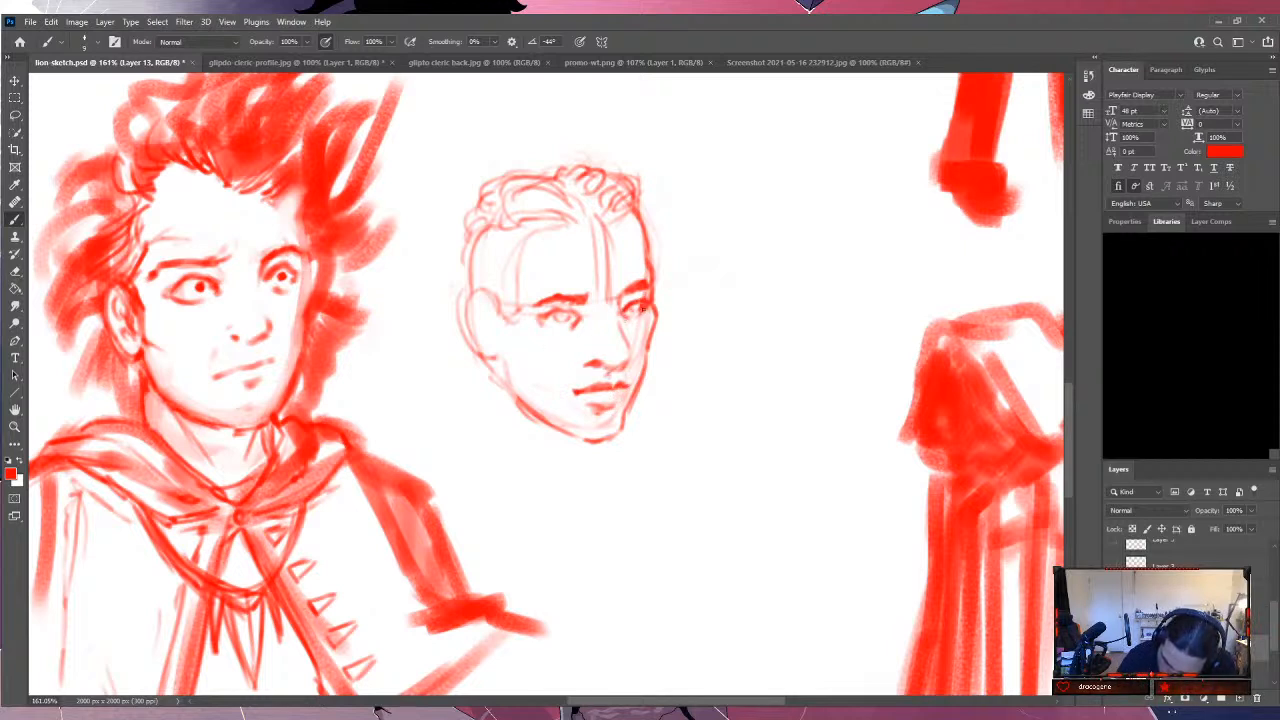
mouse_move(565, 320)
left_mouse_down()
mouse_move(580, 314)
mouse_move(536, 318)
mouse_move(576, 326)
left_mouse_up()
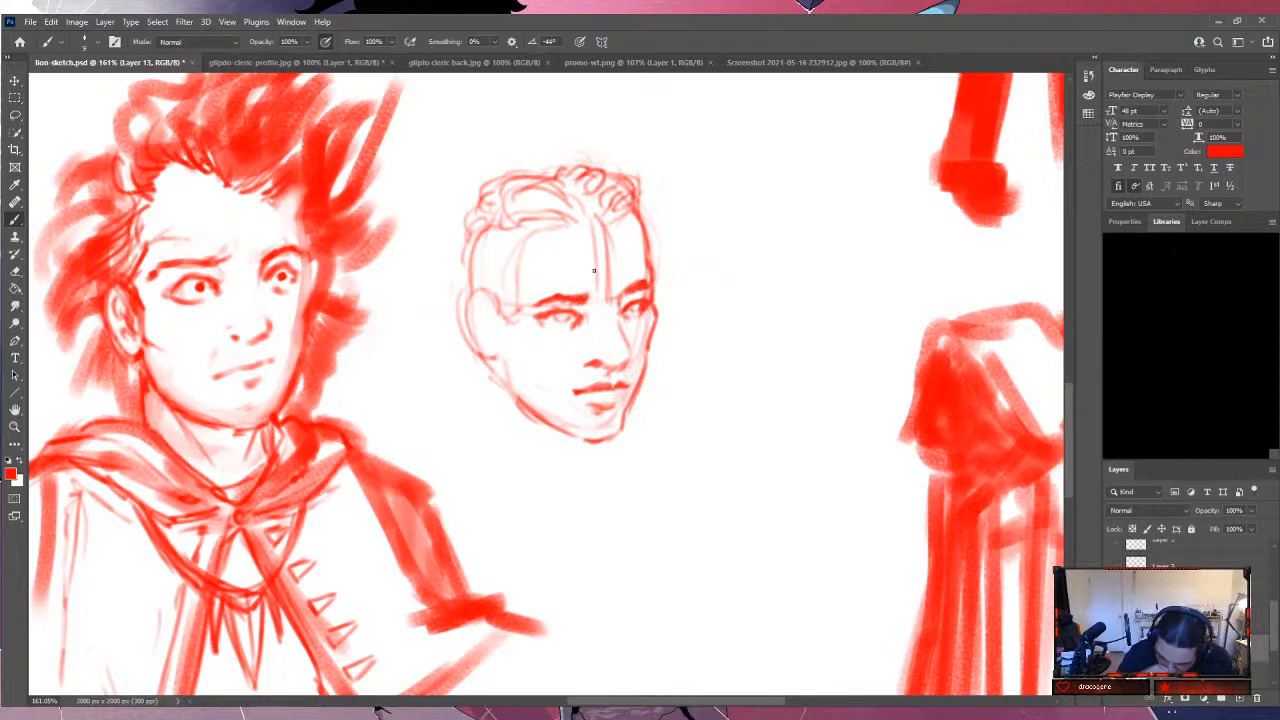
mouse_move(617, 296)
left_mouse_down()
mouse_move(640, 284)
mouse_move(621, 292)
left_mouse_up()
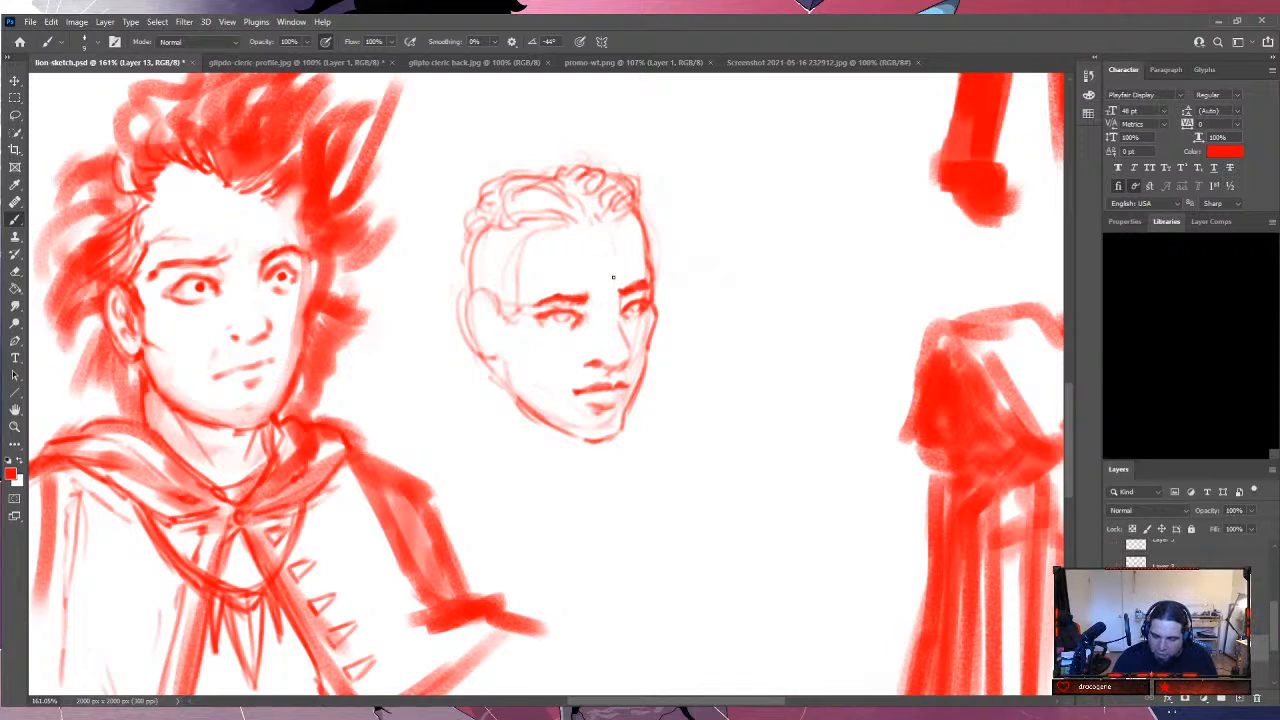
Draw the new figure's inner ear, neck lines and loose open collar below the head.
mouse_move(493, 339)
left_mouse_down()
mouse_move(481, 337)
mouse_move(498, 336)
mouse_move(563, 412)
mouse_move(490, 367)
mouse_move(487, 426)
left_mouse_up()
mouse_move(491, 362)
left_mouse_down()
mouse_move(484, 451)
mouse_move(517, 419)
mouse_move(534, 464)
left_mouse_up()
mouse_move(520, 410)
left_mouse_down()
mouse_move(548, 466)
mouse_move(594, 456)
mouse_move(589, 478)
left_mouse_up()
mouse_move(474, 450)
left_mouse_down()
mouse_move(500, 472)
mouse_move(456, 460)
mouse_move(482, 472)
mouse_move(448, 461)
left_mouse_up()
mouse_move(594, 444)
left_mouse_down()
mouse_move(638, 456)
mouse_move(618, 510)
left_mouse_up()
mouse_move(446, 457)
left_mouse_down()
mouse_move(482, 508)
mouse_move(575, 537)
left_mouse_up()
left_click_drag(494, 530, 542, 552)
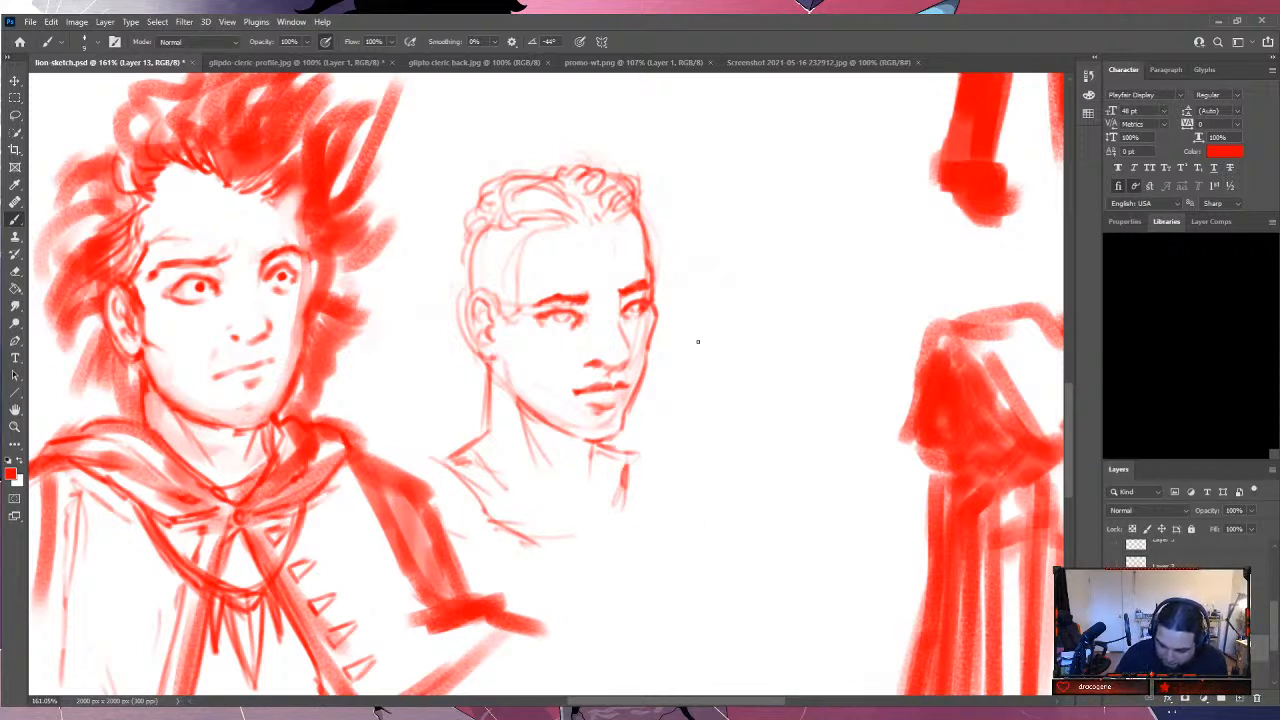
Add curls down the back of the new head and neck, and hatch the hair above the ear.
mouse_move(620, 210)
left_mouse_down()
mouse_move(644, 222)
mouse_move(648, 262)
left_mouse_up()
mouse_move(506, 206)
left_mouse_down()
mouse_move(467, 233)
mouse_move(467, 339)
mouse_move(456, 286)
mouse_move(485, 428)
mouse_move(477, 396)
mouse_move(486, 432)
left_mouse_up()
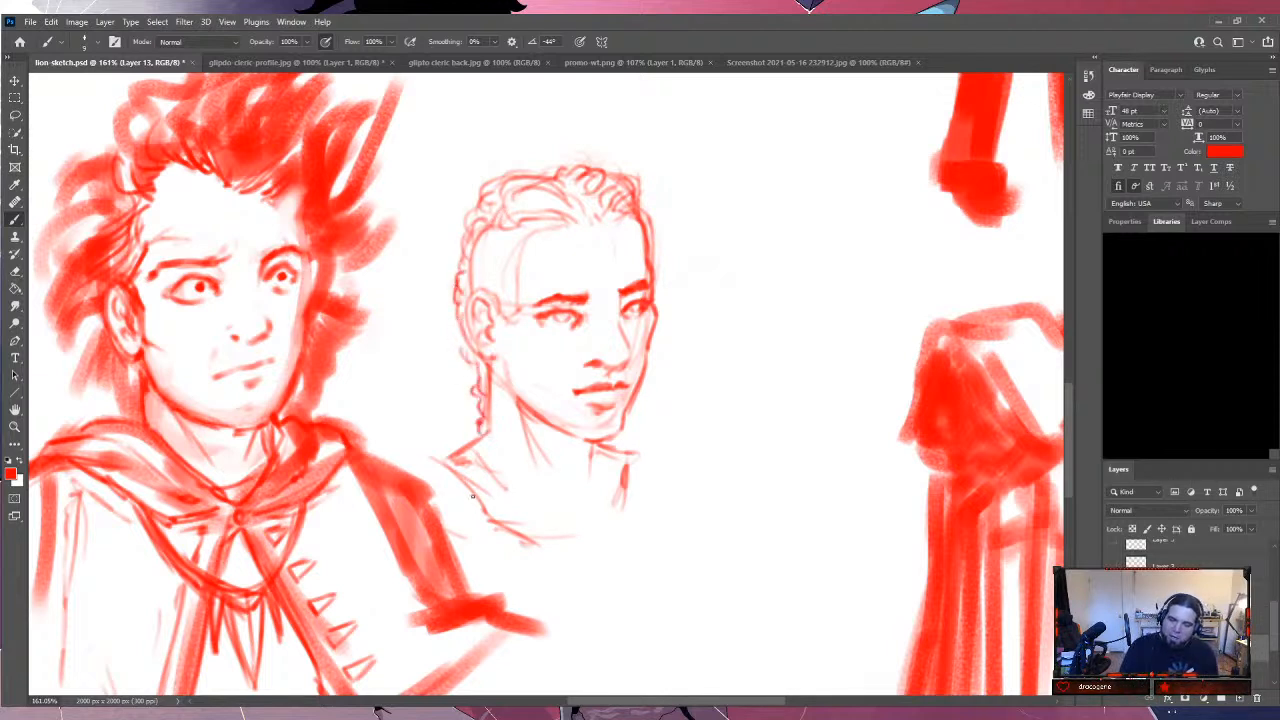
left_click_drag(548, 230, 520, 276)
mouse_move(530, 233)
left_mouse_down()
mouse_move(521, 292)
mouse_move(494, 317)
left_mouse_up()
left_click_drag(487, 245, 468, 272)
mouse_move(540, 226)
left_mouse_down()
mouse_move(486, 270)
mouse_move(482, 292)
mouse_move(500, 313)
left_mouse_up()
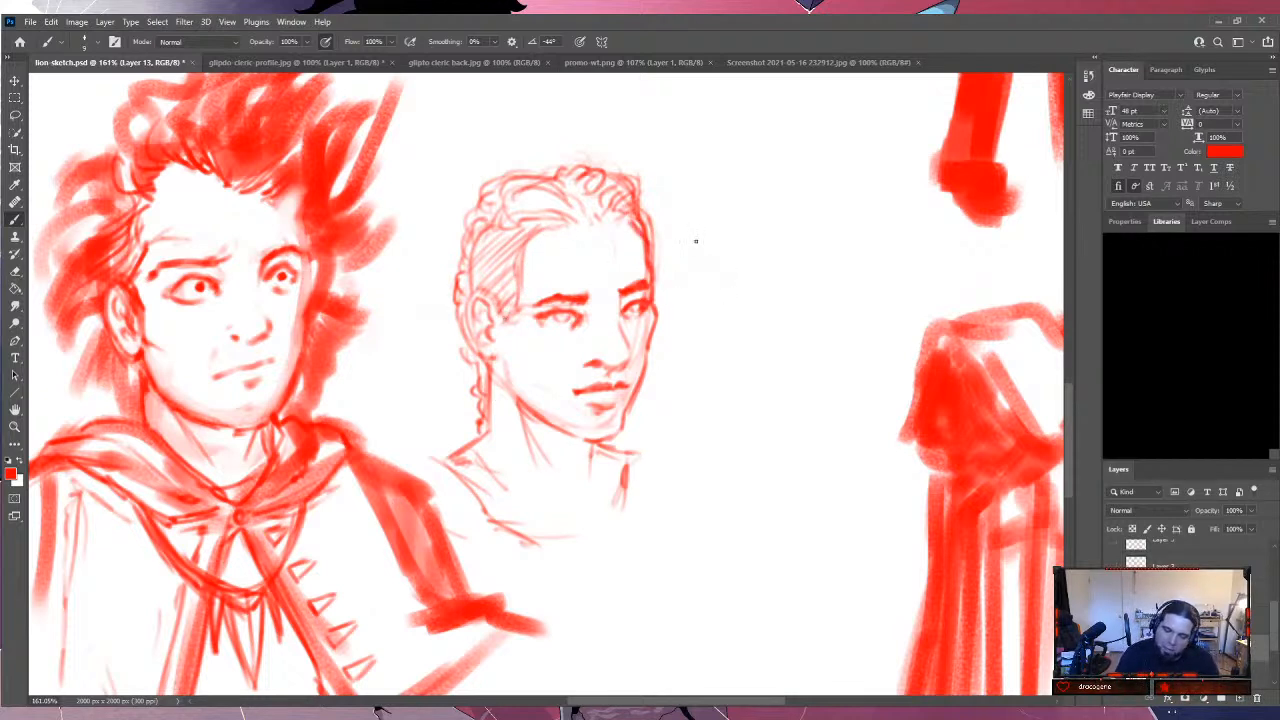
mouse_move(290, 182)
left_mouse_down()
mouse_move(297, 286)
mouse_move(311, 260)
mouse_move(302, 343)
mouse_move(306, 286)
left_mouse_up()
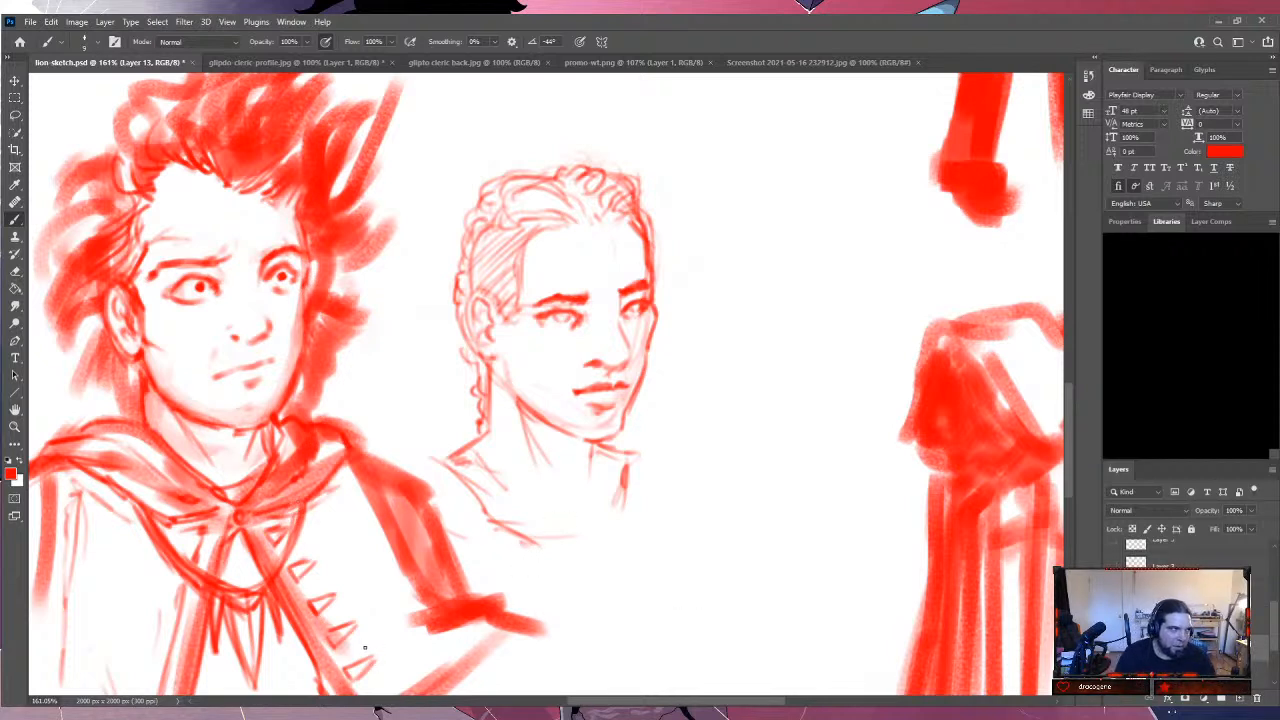
left_click_drag(653, 311, 650, 336)
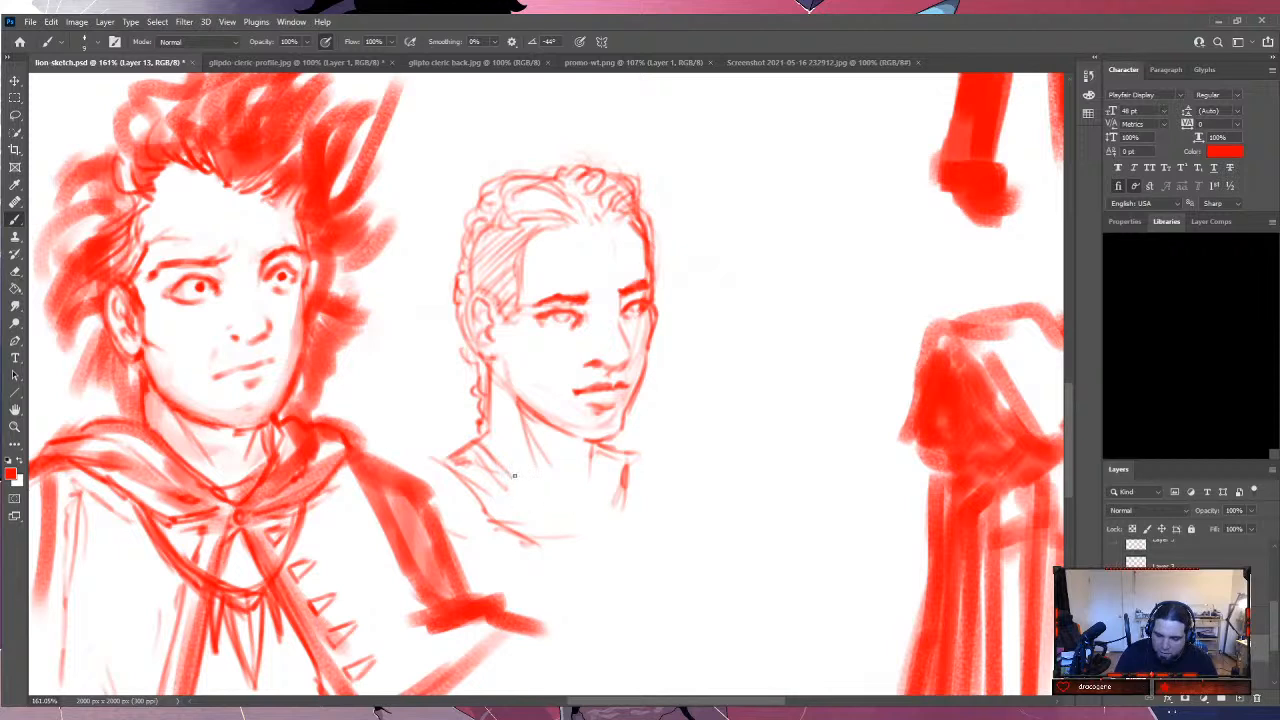
Draw a double-lined necklace cord around the new figure's neckline, with a small clasp at its lowest point.
left_click_drag(478, 436, 501, 470)
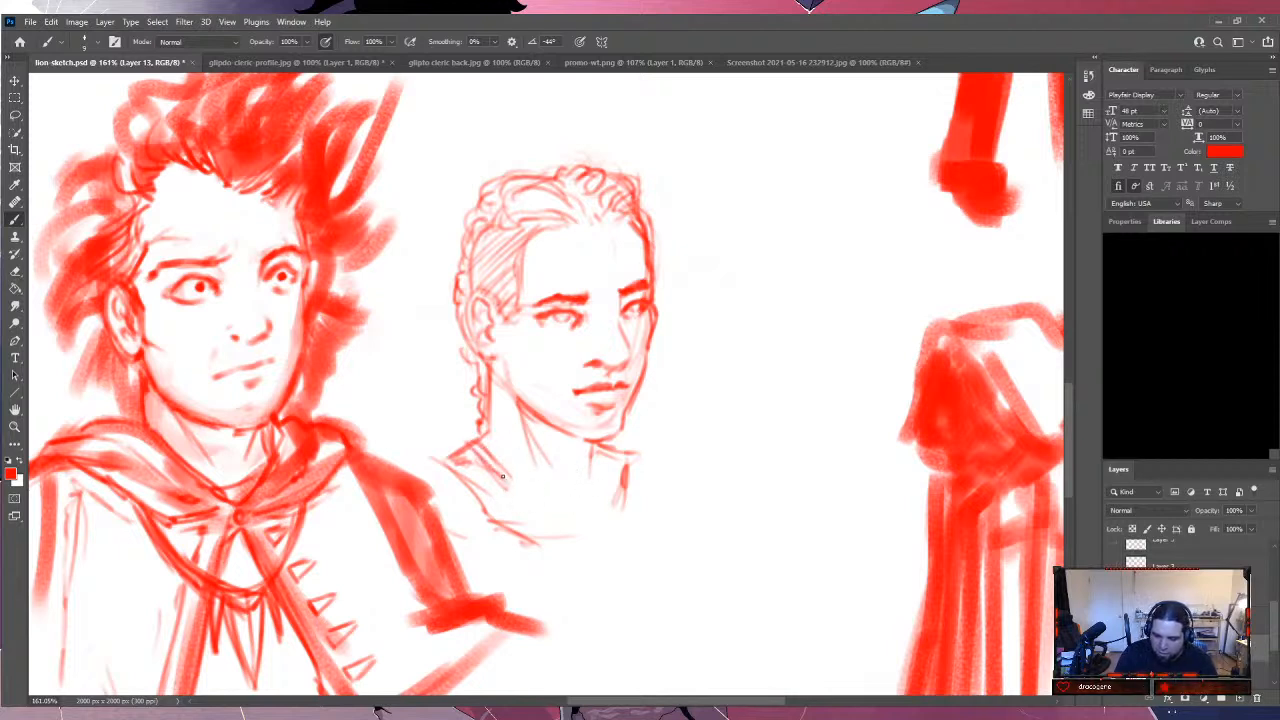
left_click_drag(472, 444, 558, 514)
mouse_move(497, 480)
left_mouse_down()
mouse_move(556, 516)
mouse_move(592, 518)
left_mouse_up()
mouse_move(618, 450)
left_mouse_down()
mouse_move(586, 522)
mouse_move(593, 509)
left_mouse_up()
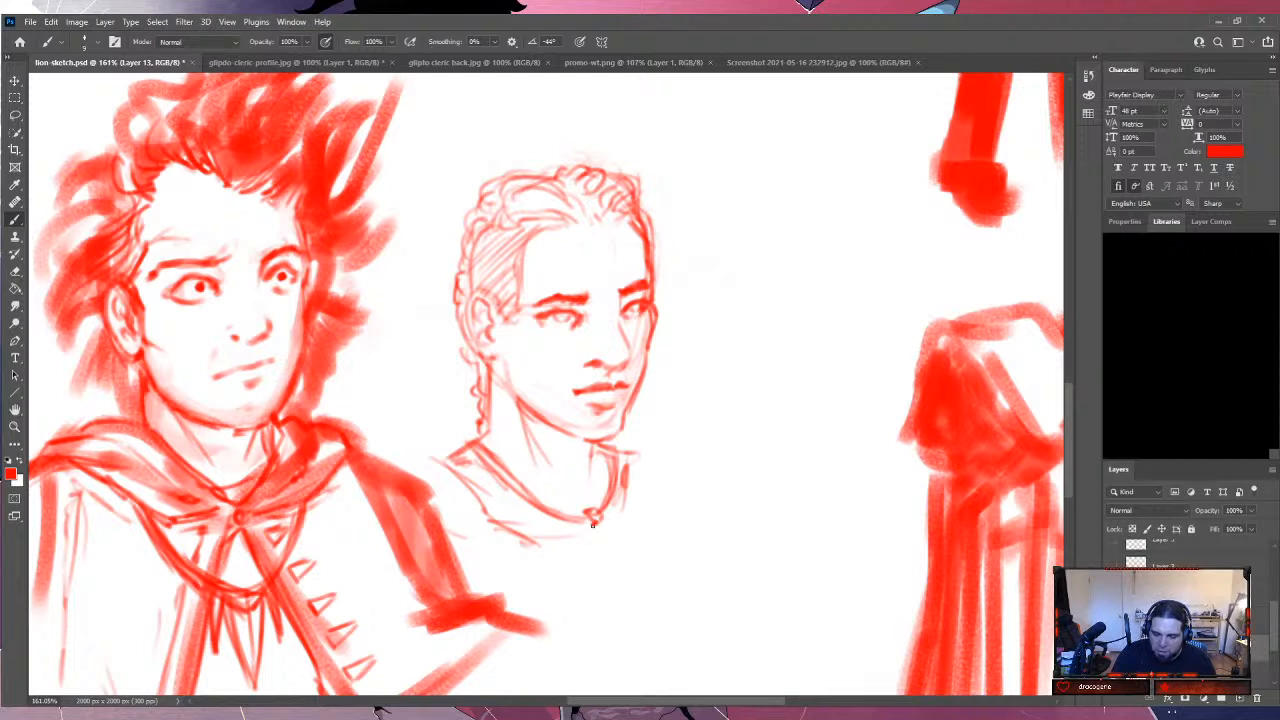
left_click_drag(587, 521, 586, 518)
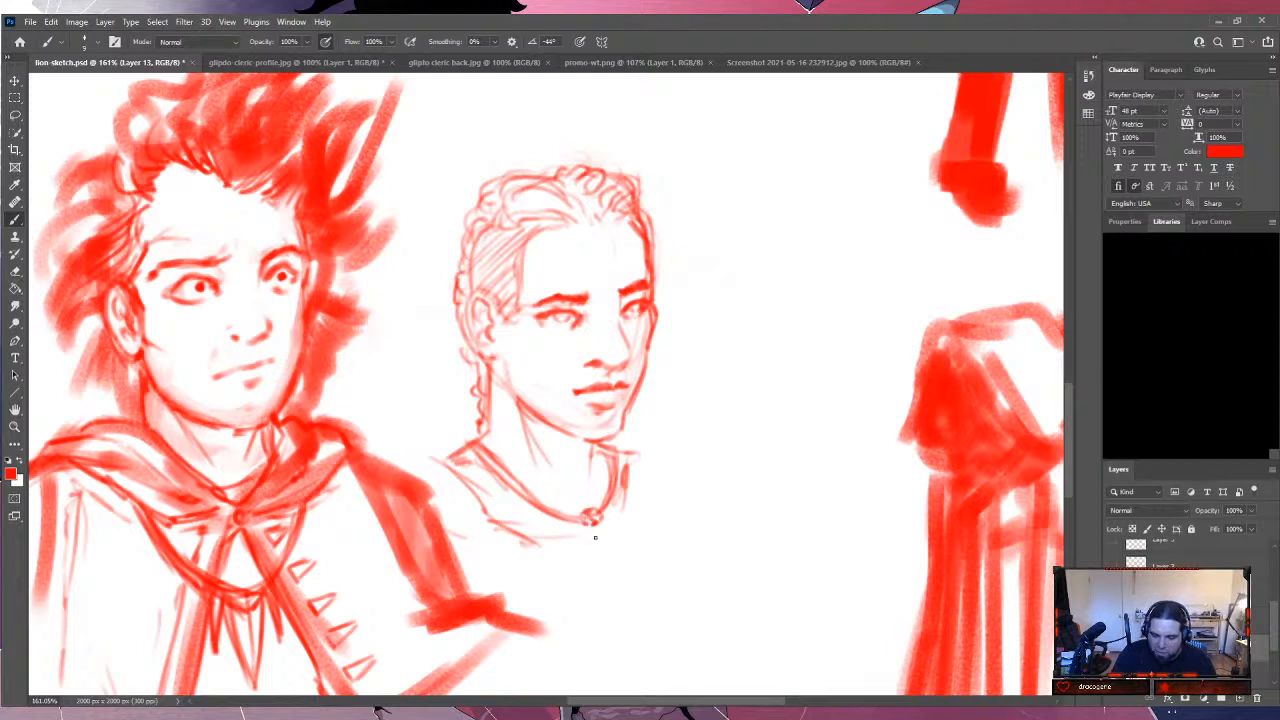
left_click_drag(588, 524, 585, 548)
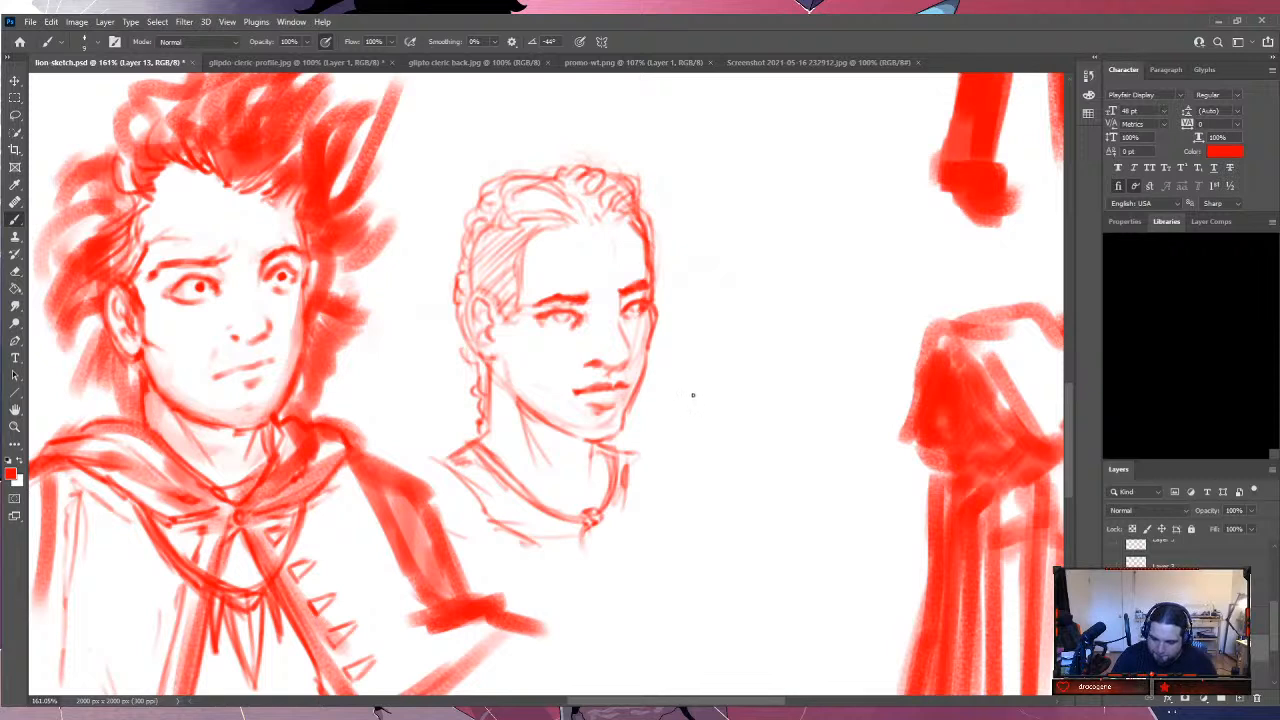
Sketch a separate necklace beside the new head: a curved cord with a crescent moon pendant, and thicken its lines.
mouse_move(690, 376)
left_mouse_down()
mouse_move(737, 436)
mouse_move(782, 443)
mouse_move(748, 484)
mouse_move(792, 494)
mouse_move(748, 480)
left_mouse_up()
mouse_move(748, 480)
left_mouse_down()
mouse_move(773, 510)
mouse_move(803, 492)
mouse_move(774, 505)
mouse_move(762, 494)
mouse_move(783, 457)
mouse_move(800, 463)
mouse_move(780, 460)
mouse_move(824, 416)
mouse_move(838, 365)
mouse_move(843, 380)
mouse_move(800, 442)
mouse_move(832, 408)
mouse_move(841, 368)
left_mouse_up()
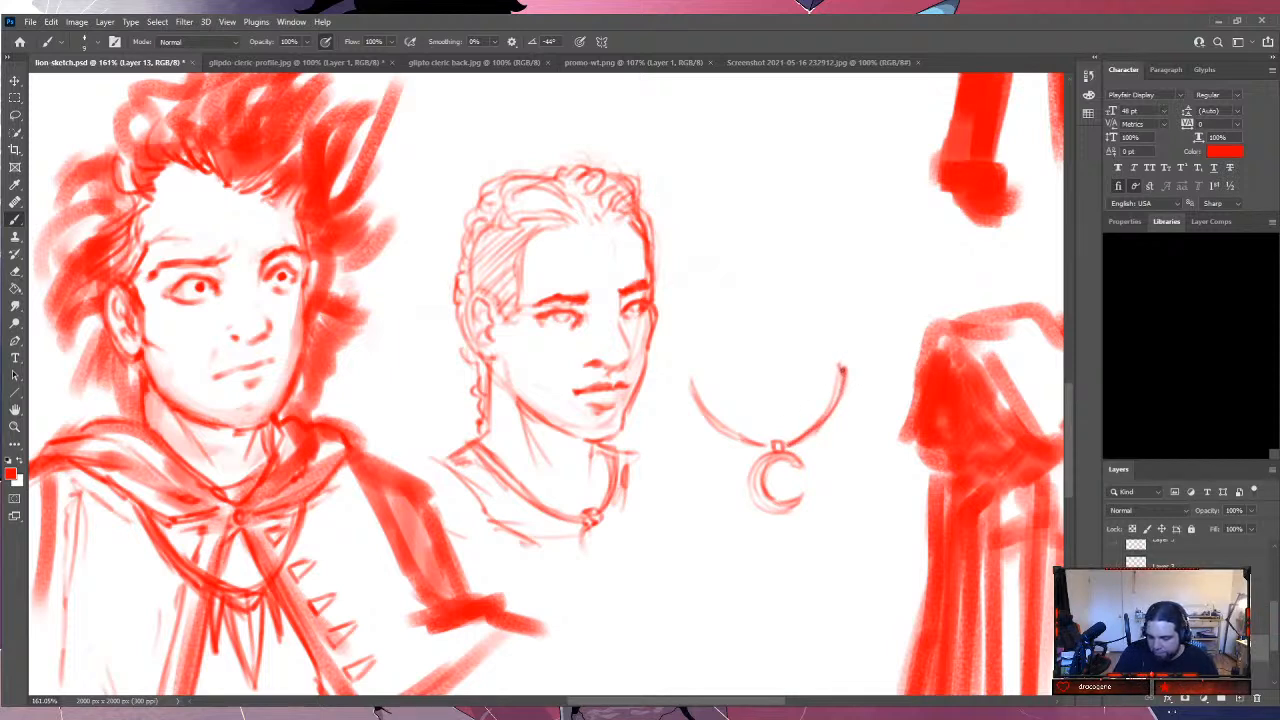
mouse_move(747, 433)
left_mouse_down()
mouse_move(710, 412)
mouse_move(735, 430)
mouse_move(696, 373)
mouse_move(706, 412)
left_mouse_up()
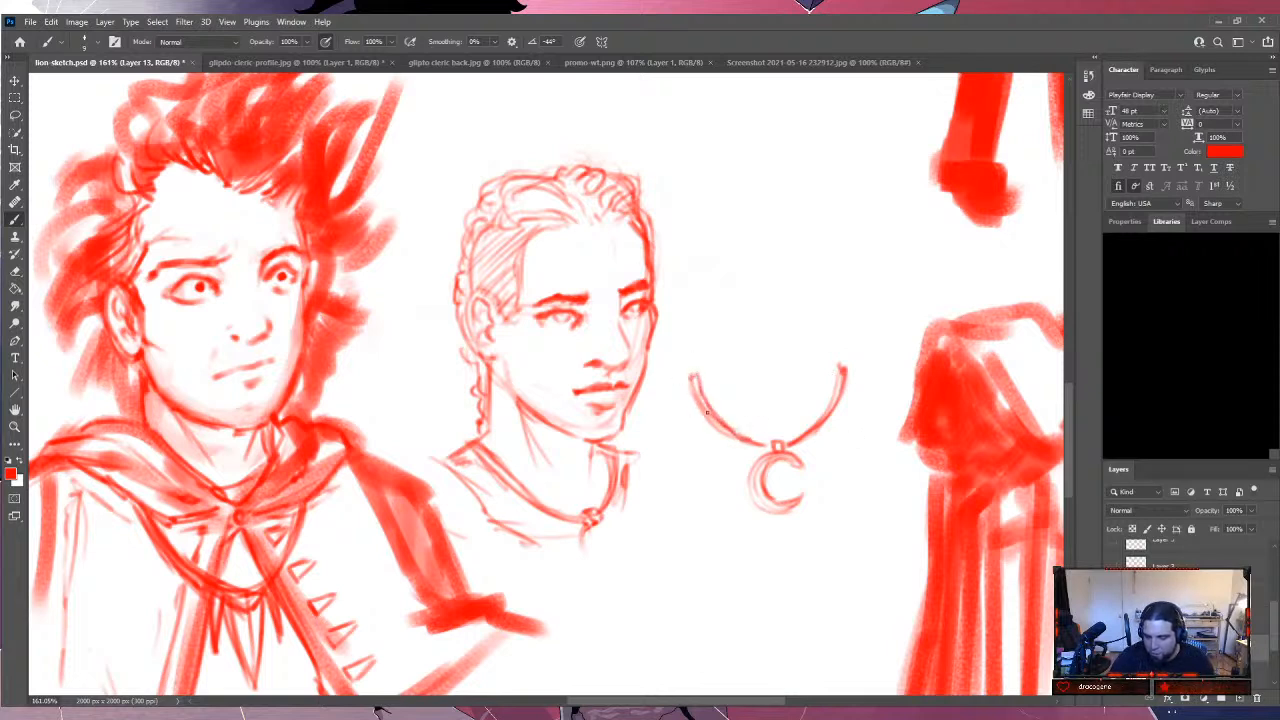
left_click_drag(838, 374, 822, 420)
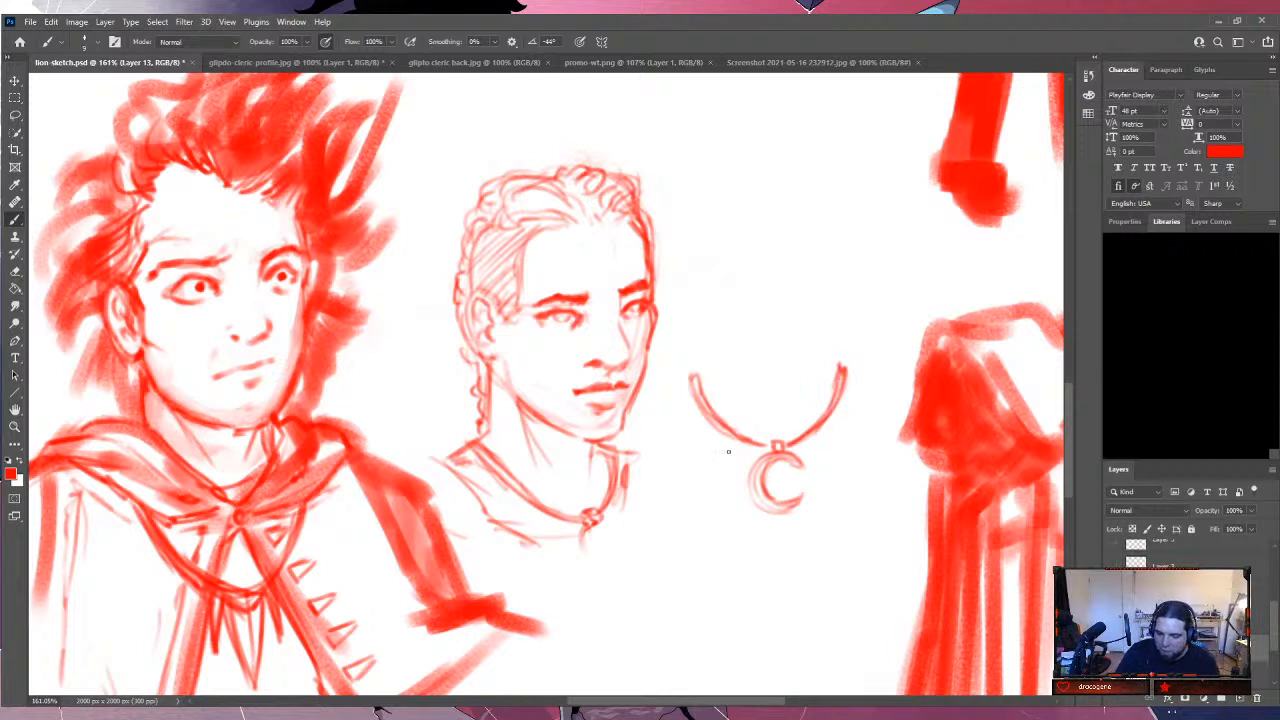
mouse_move(730, 432)
left_mouse_down()
mouse_move(796, 450)
mouse_move(816, 426)
mouse_move(780, 444)
mouse_move(760, 482)
mouse_move(790, 514)
mouse_move(806, 494)
mouse_move(792, 508)
mouse_move(748, 496)
mouse_move(756, 458)
mouse_move(788, 468)
mouse_move(782, 458)
left_mouse_up()
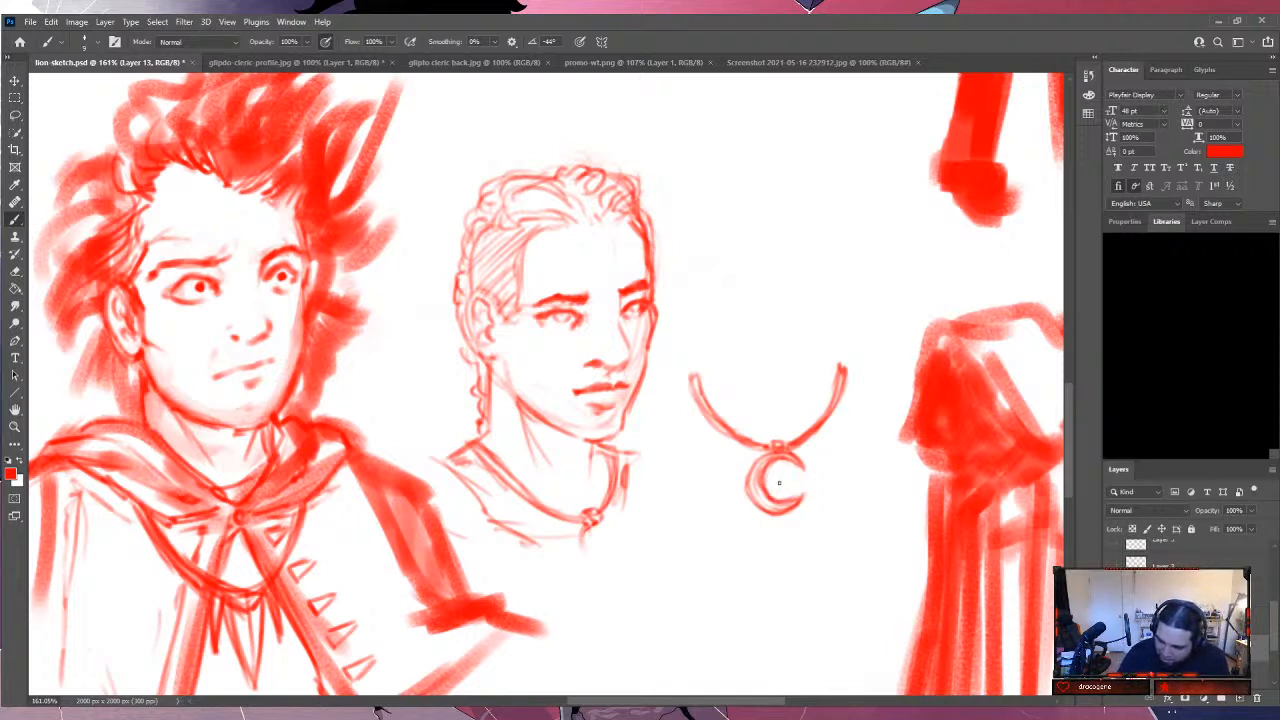
mouse_move(736, 548)
left_mouse_down()
mouse_move(748, 593)
mouse_move(745, 548)
mouse_move(702, 549)
mouse_move(756, 579)
mouse_move(694, 584)
mouse_move(756, 586)
mouse_move(700, 630)
left_mouse_up()
mouse_move(684, 586)
left_mouse_down()
mouse_move(738, 626)
mouse_move(708, 624)
mouse_move(700, 534)
mouse_move(756, 562)
mouse_move(664, 586)
mouse_move(700, 537)
mouse_move(712, 624)
mouse_move(756, 592)
mouse_move(740, 612)
left_mouse_up()
mouse_move(690, 540)
left_mouse_down()
mouse_move(743, 529)
mouse_move(668, 562)
mouse_move(684, 552)
left_mouse_up()
mouse_move(763, 545)
left_mouse_down()
mouse_move(660, 584)
mouse_move(771, 589)
mouse_move(671, 616)
mouse_move(741, 628)
left_mouse_up()
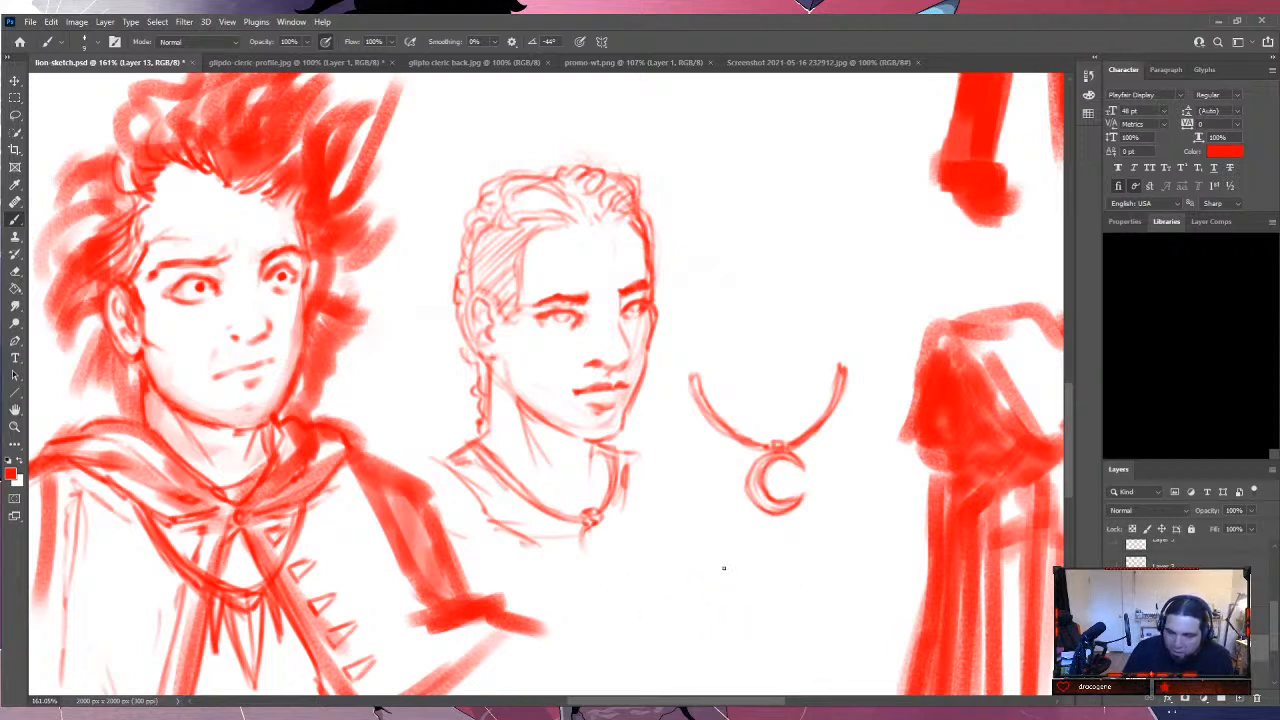
Draw a larger crescent moon with a face in profile below the necklace, crossed by pointed ornaments at both ends, and shade it.
mouse_move(756, 548)
left_mouse_down()
mouse_move(709, 543)
mouse_move(668, 622)
left_mouse_up()
left_click_drag(706, 545, 733, 642)
left_click_drag(662, 592, 732, 650)
mouse_move(665, 614)
left_mouse_down()
mouse_move(741, 624)
mouse_move(729, 648)
mouse_move(766, 606)
mouse_move(699, 651)
left_mouse_up()
mouse_move(764, 614)
left_mouse_down()
mouse_move(734, 615)
mouse_move(742, 624)
mouse_move(756, 578)
mouse_move(754, 623)
mouse_move(709, 613)
mouse_move(756, 617)
mouse_move(731, 607)
mouse_move(705, 613)
mouse_move(721, 623)
mouse_move(699, 604)
mouse_move(711, 627)
mouse_move(689, 597)
mouse_move(706, 558)
mouse_move(757, 556)
mouse_move(700, 557)
mouse_move(718, 576)
mouse_move(714, 516)
left_mouse_up()
left_click_drag(722, 626, 724, 678)
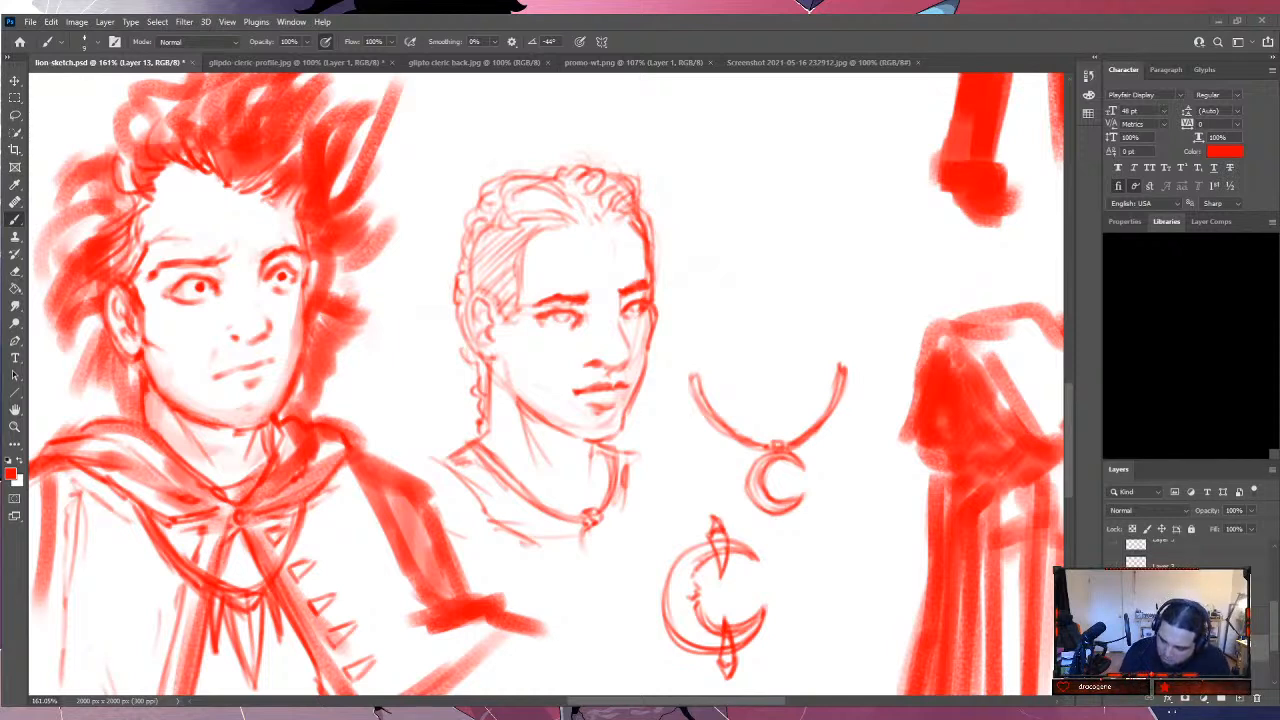
mouse_move(706, 548)
left_mouse_down()
mouse_move(680, 613)
mouse_move(720, 643)
mouse_move(684, 623)
mouse_move(752, 632)
left_mouse_up()
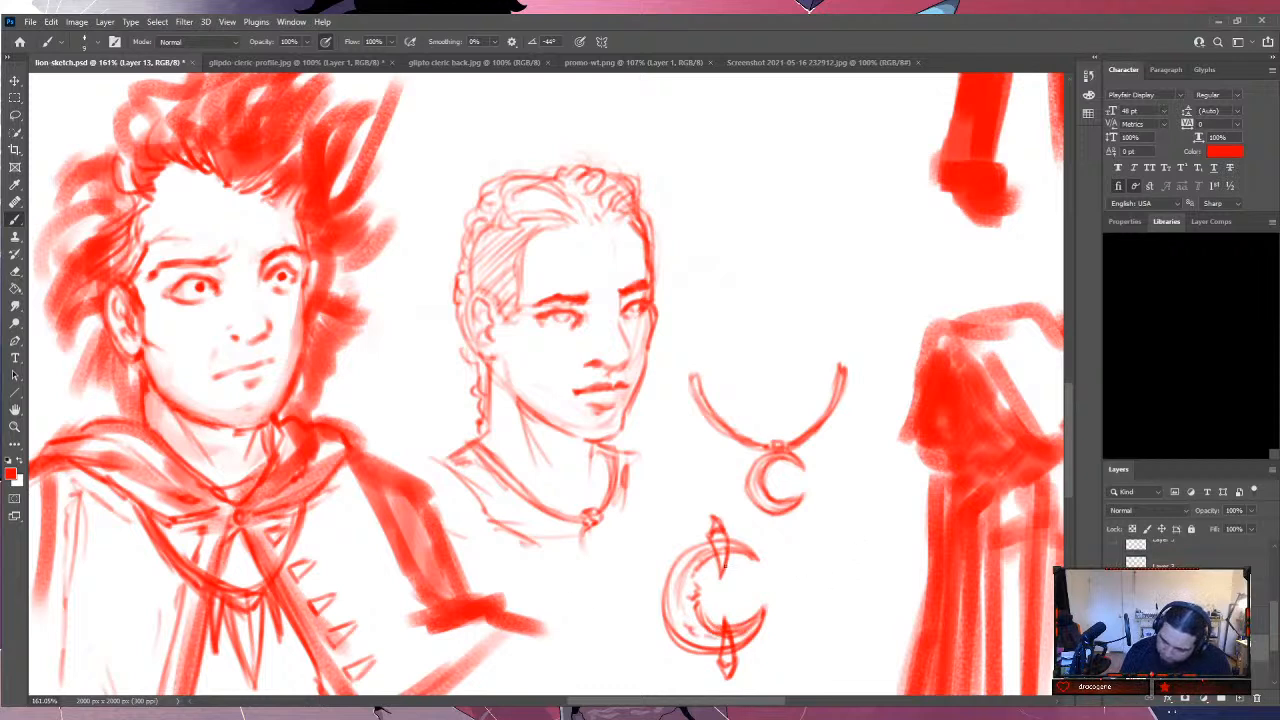
Draw another crescent pendant beside the ornate moon and fill its band with a row of small dots.
mouse_move(856, 530)
left_mouse_down()
mouse_move(863, 590)
mouse_move(851, 533)
mouse_move(849, 618)
mouse_move(854, 533)
mouse_move(868, 603)
mouse_move(860, 541)
mouse_move(814, 542)
mouse_move(872, 599)
mouse_move(853, 525)
mouse_move(876, 545)
mouse_move(829, 551)
mouse_move(844, 546)
mouse_move(840, 605)
mouse_move(869, 602)
mouse_move(826, 608)
left_mouse_up()
left_click(817, 590)
left_click(812, 582)
left_click(811, 572)
left_click(820, 550)
left_click(826, 546)
left_click(834, 540)
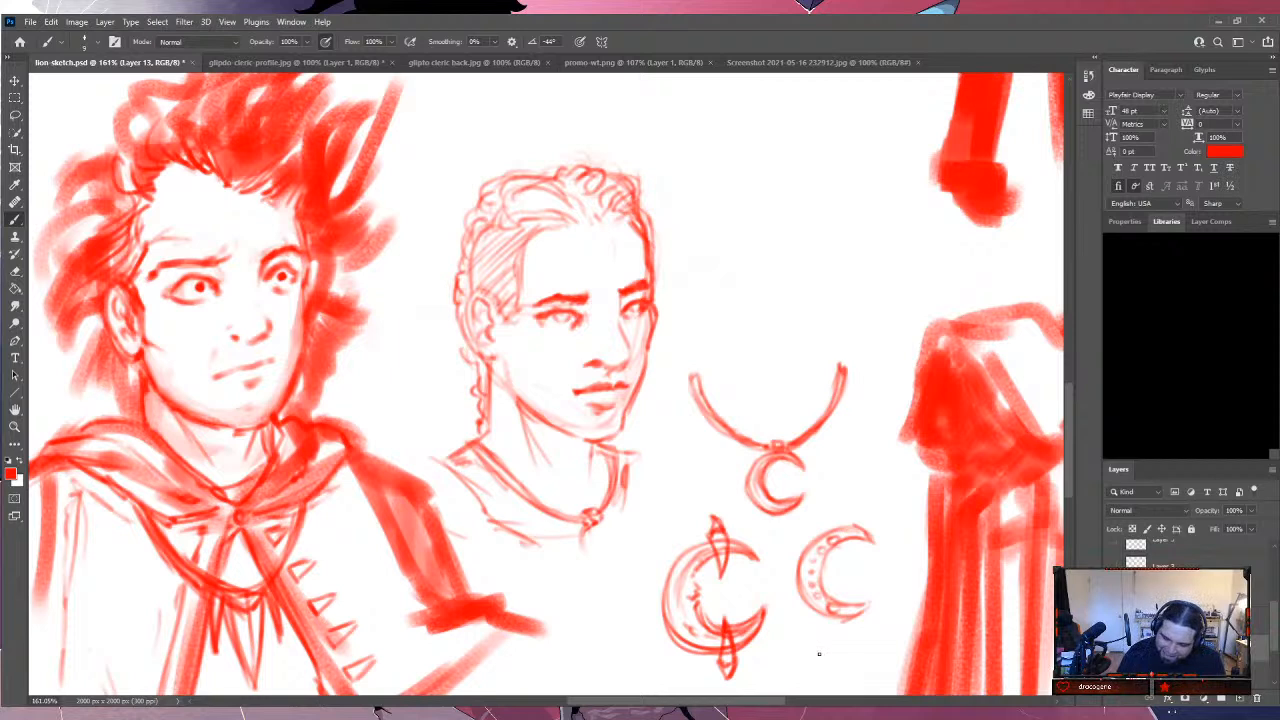
Draw a round crescent pendant hanging from the new figure's necklace, and extend the clothing lines across the far shoulder.
mouse_move(563, 520)
left_mouse_down()
mouse_move(611, 527)
mouse_move(605, 509)
mouse_move(613, 547)
mouse_move(569, 526)
mouse_move(567, 539)
mouse_move(607, 514)
mouse_move(613, 549)
mouse_move(601, 512)
mouse_move(593, 546)
mouse_move(598, 508)
mouse_move(622, 556)
mouse_move(620, 525)
mouse_move(623, 539)
mouse_move(574, 555)
mouse_move(558, 522)
mouse_move(573, 510)
mouse_move(566, 556)
mouse_move(582, 517)
mouse_move(566, 537)
mouse_move(570, 511)
mouse_move(583, 543)
mouse_move(561, 532)
mouse_move(574, 562)
left_mouse_up()
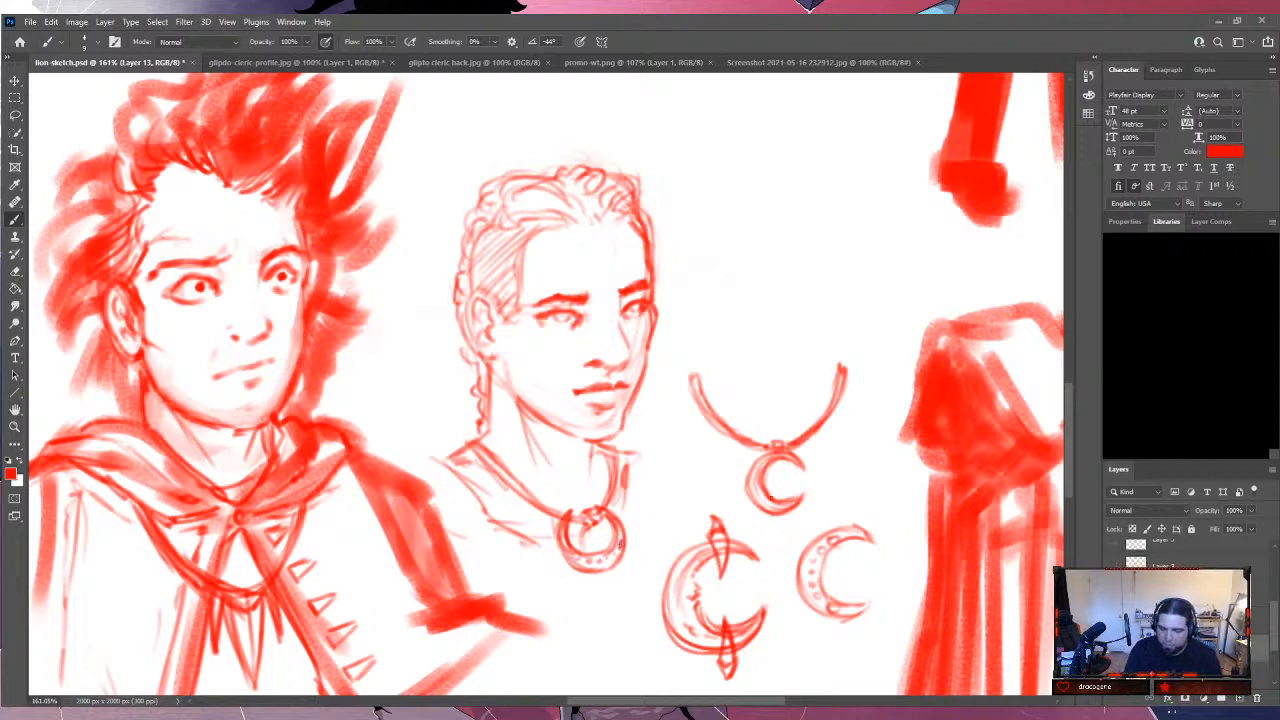
mouse_move(621, 506)
left_mouse_down()
mouse_move(630, 482)
mouse_move(640, 526)
left_mouse_up()
mouse_move(632, 454)
left_mouse_down()
mouse_move(642, 494)
mouse_move(620, 450)
mouse_move(660, 490)
mouse_move(670, 446)
mouse_move(684, 462)
left_mouse_up()
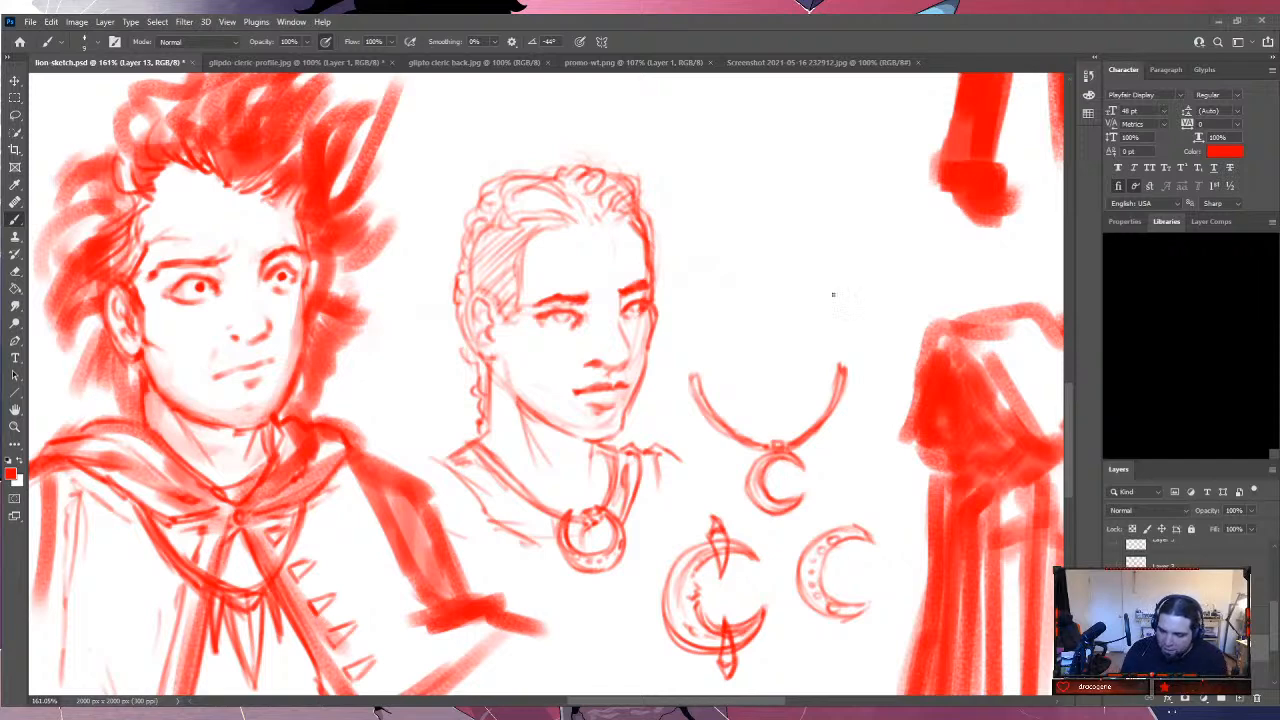
Hide the other figure sketches so only the head and pendants show, and make Layer 14 active for brush drawing.
key("z")
scroll(622, 487, "down", 6)
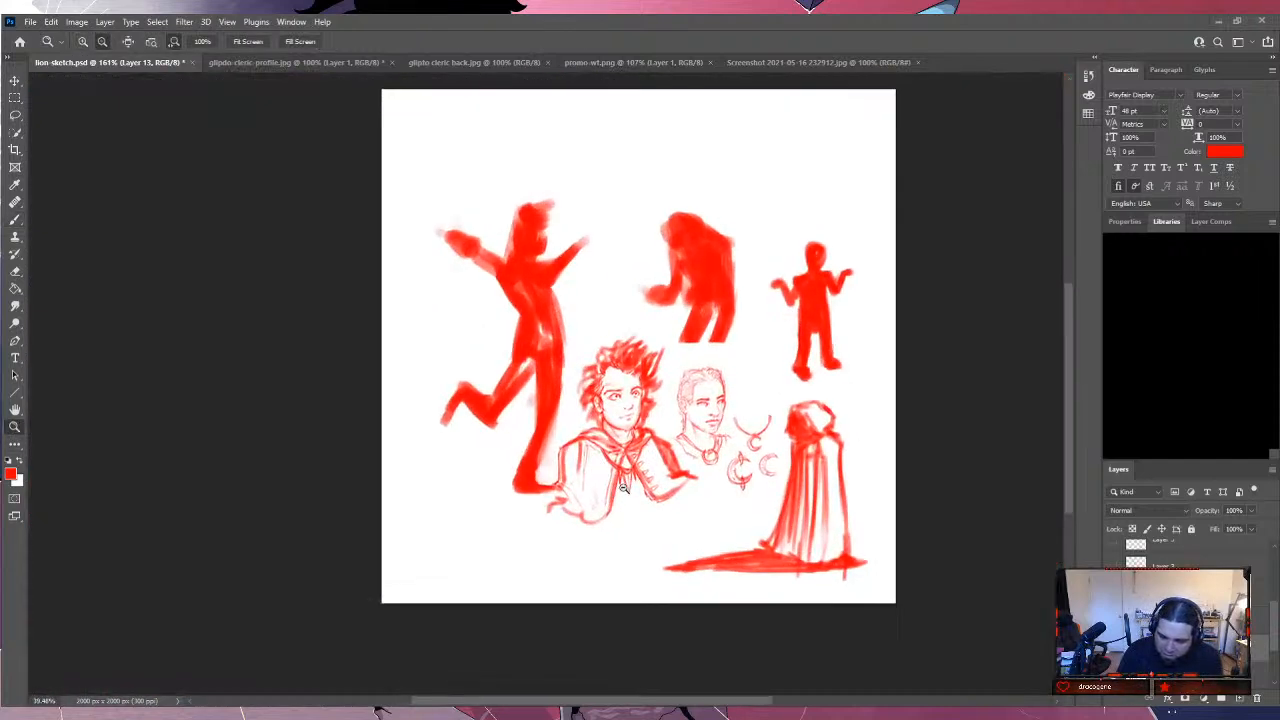
scroll(622, 487, "up", 4)
scroll(640, 472, "down", 3)
left_click(1113, 648)
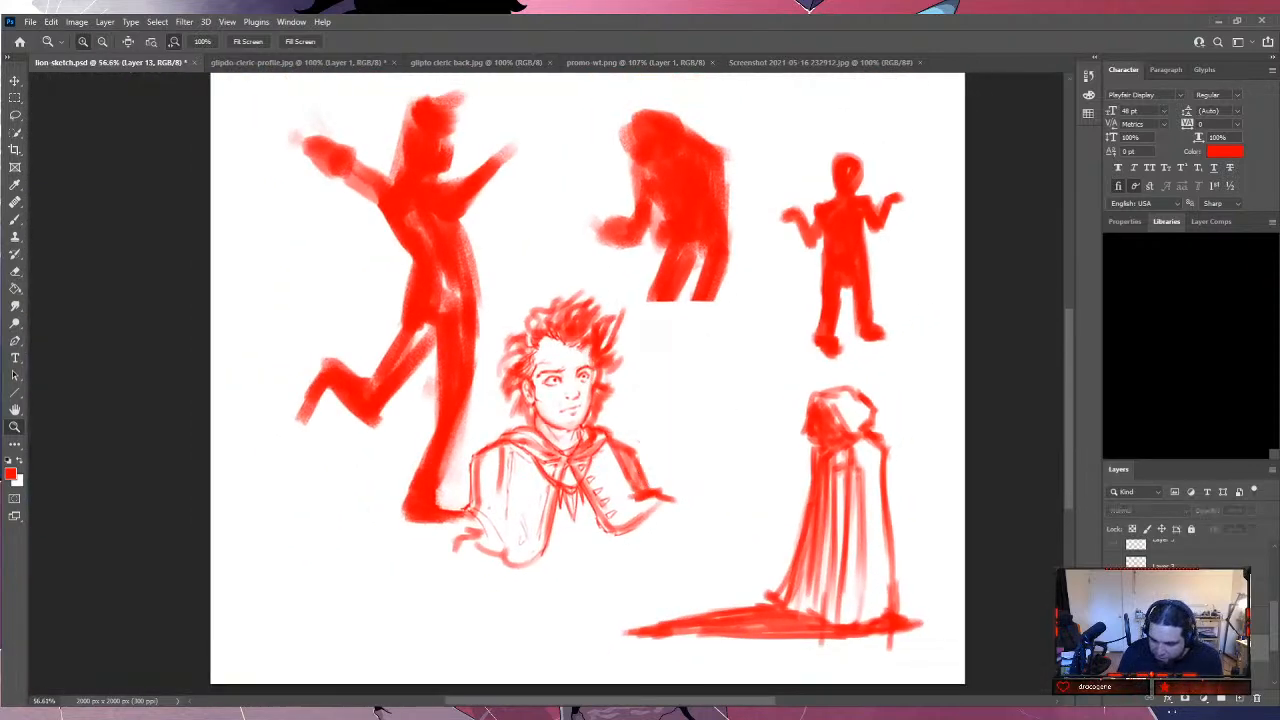
left_click(1113, 648)
left_click(1113, 648, "alt")
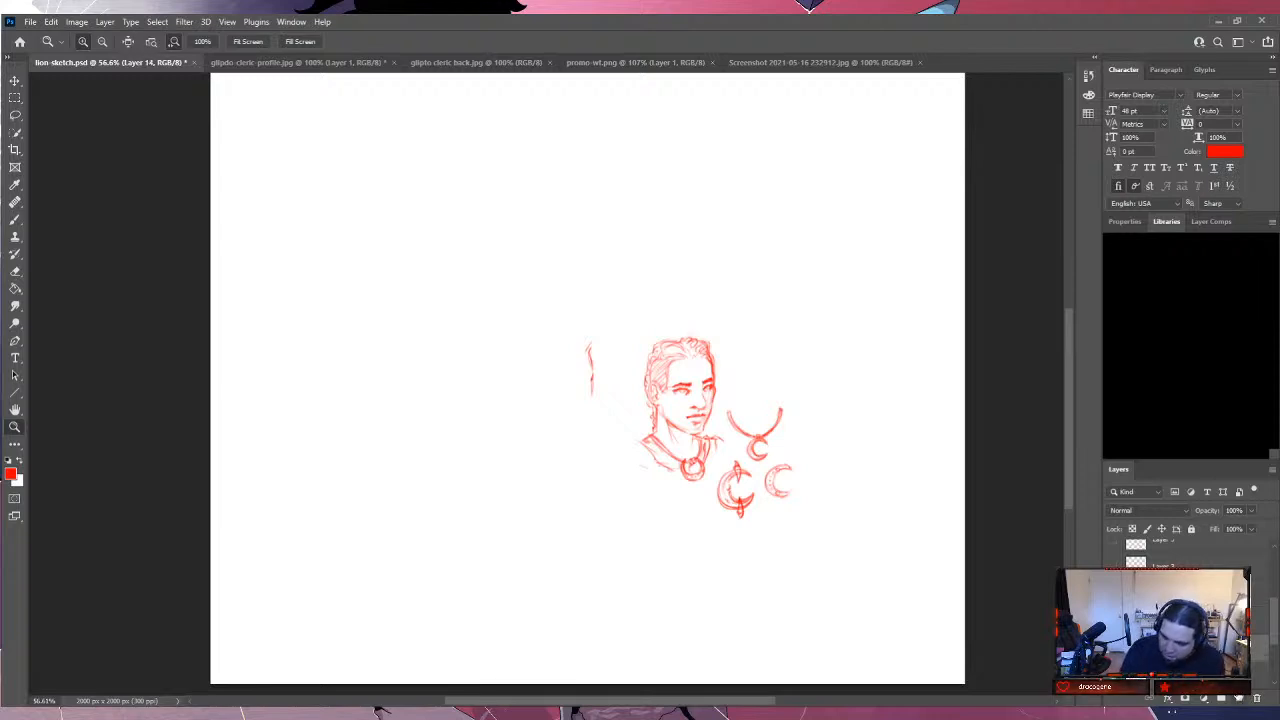
left_click(15, 219)
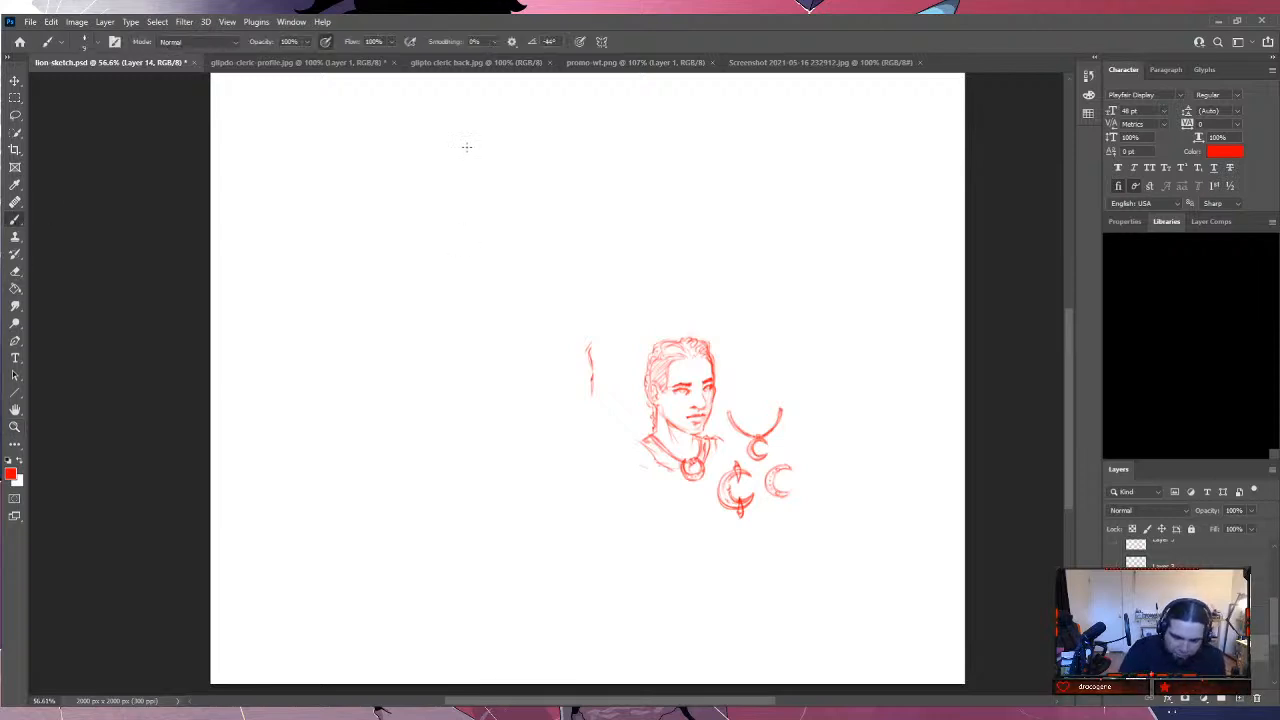
Rough in a tall standing figure on the canvas's empty left side: shoulder ovals, torso sides, long legs and feet.
left_click_drag(389, 220, 394, 209)
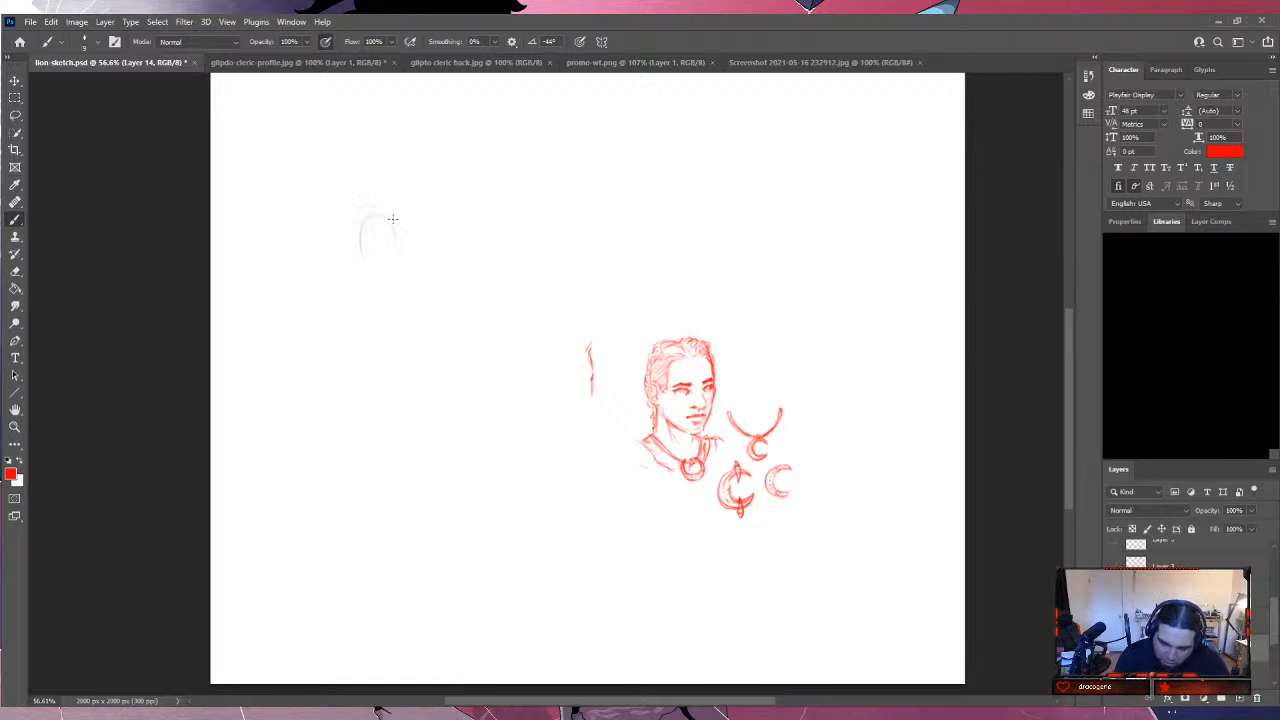
left_click_drag(471, 257, 481, 218)
left_click_drag(368, 230, 380, 312)
left_click_drag(462, 242, 468, 376)
left_click_drag(384, 322, 390, 440)
left_click_drag(466, 378, 476, 530)
left_click_drag(470, 410, 478, 530)
left_click_drag(380, 400, 386, 532)
mouse_move(386, 378)
left_mouse_down()
mouse_move(388, 534)
mouse_move(400, 540)
left_mouse_up()
mouse_move(386, 478)
left_mouse_down()
mouse_move(398, 562)
mouse_move(350, 602)
left_mouse_up()
left_click_drag(372, 598, 404, 592)
mouse_move(444, 494)
left_mouse_down()
mouse_move(457, 588)
mouse_move(445, 623)
mouse_move(483, 597)
mouse_move(482, 514)
left_mouse_up()
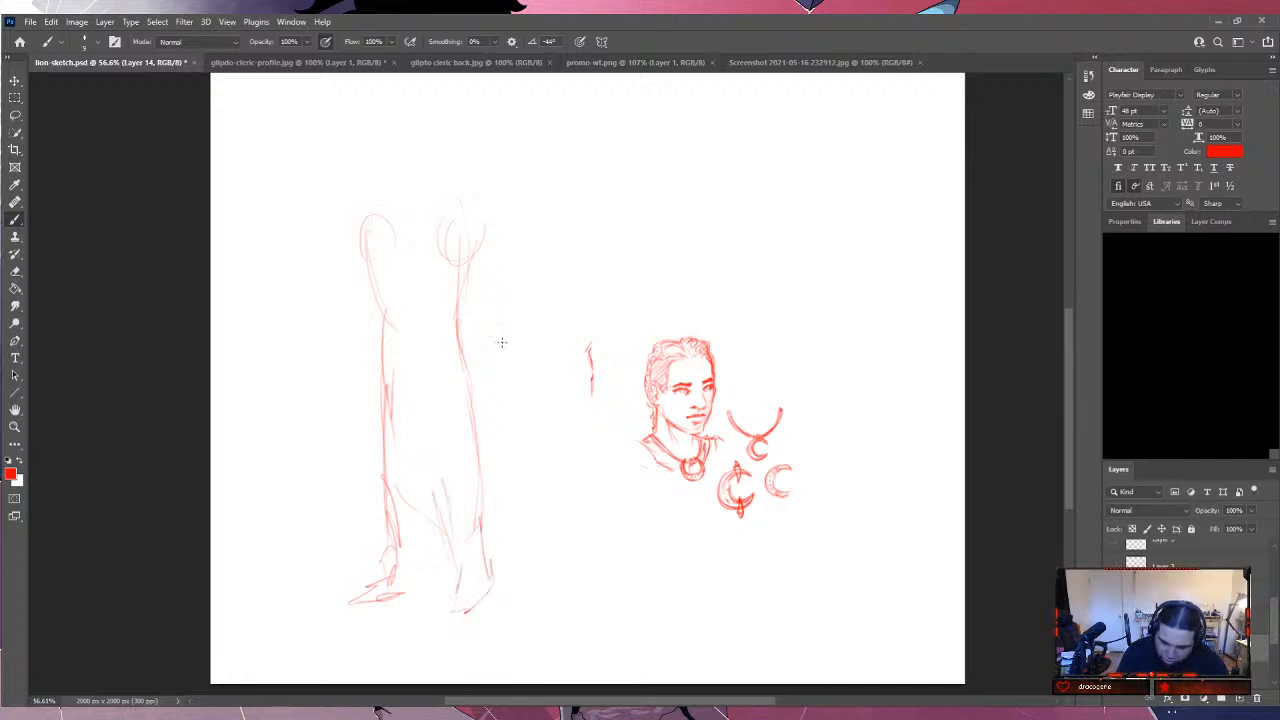
Add outstretched arms, shoulder lines, a neck and a blocky head to the standing figure.
left_click_drag(360, 236, 366, 336)
left_click_drag(362, 290, 367, 346)
left_click_drag(290, 248, 362, 254)
left_click_drag(452, 205, 538, 200)
mouse_move(463, 252)
left_mouse_down()
mouse_move(559, 220)
mouse_move(560, 199)
mouse_move(556, 212)
mouse_move(593, 173)
mouse_move(552, 204)
mouse_move(563, 212)
mouse_move(565, 178)
left_mouse_up()
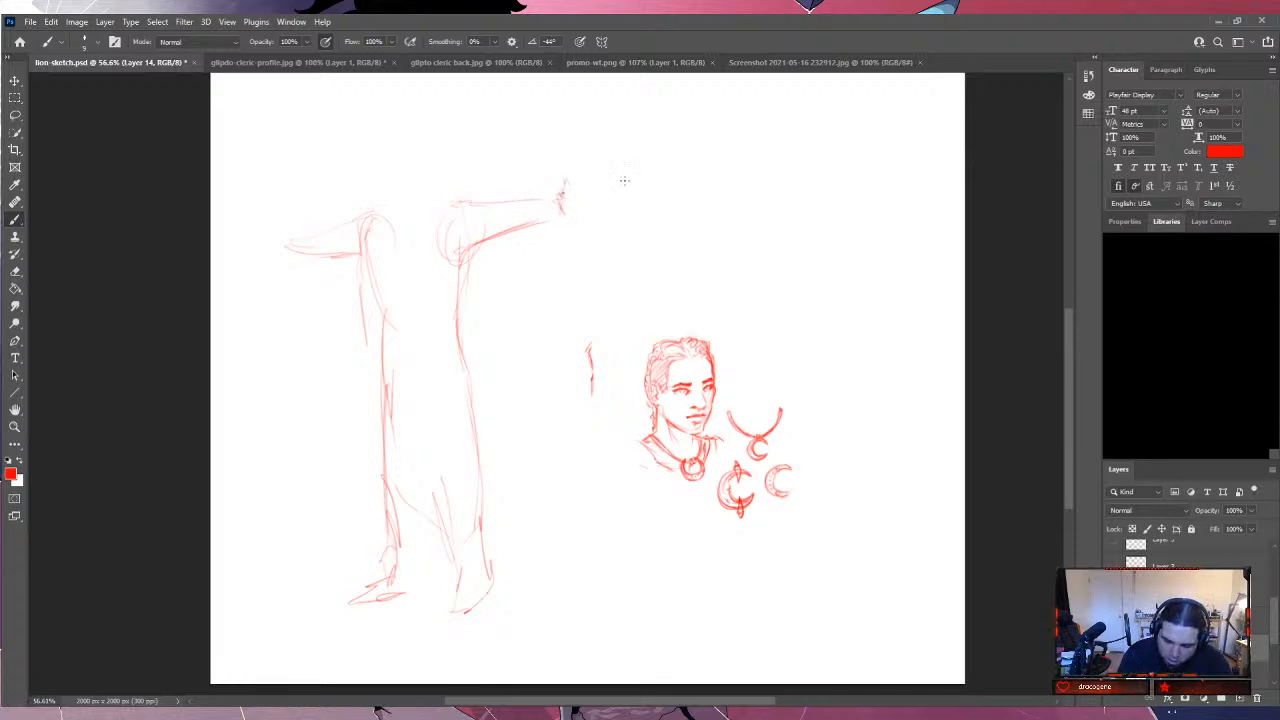
mouse_move(360, 214)
left_mouse_down()
mouse_move(466, 214)
mouse_move(472, 200)
mouse_move(399, 214)
mouse_move(430, 166)
mouse_move(431, 132)
left_mouse_up()
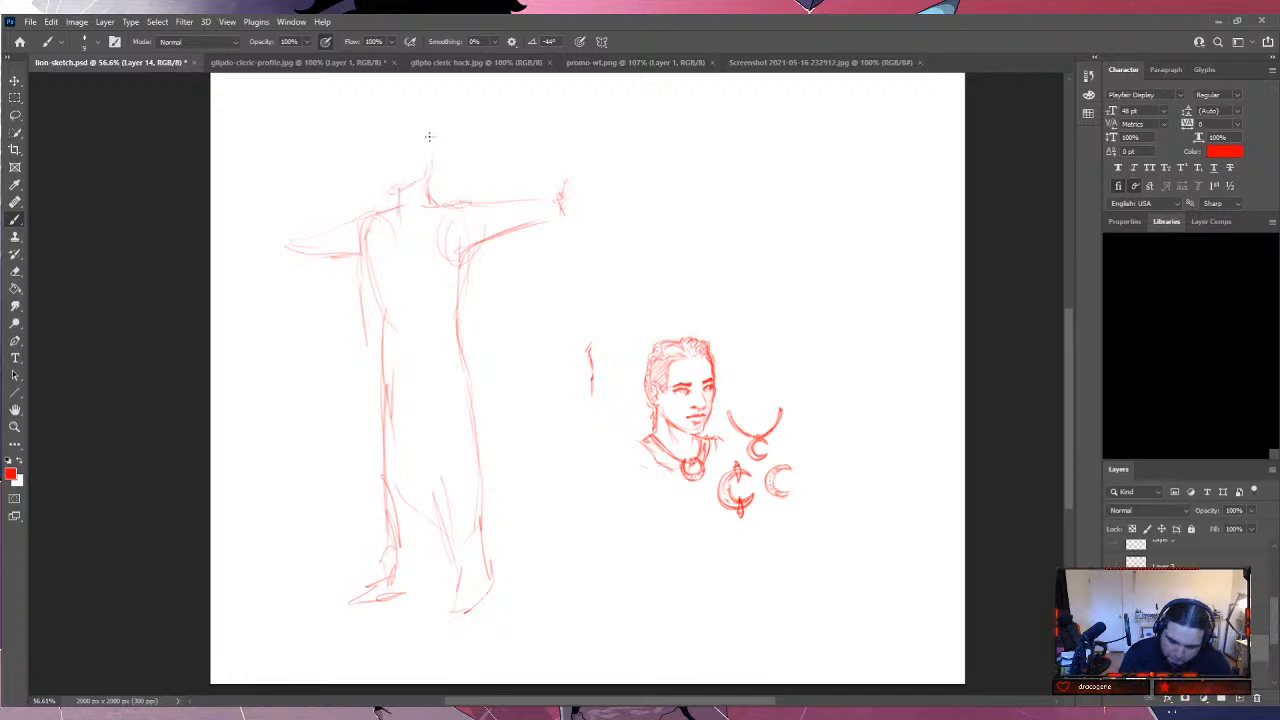
mouse_move(388, 192)
left_mouse_down()
mouse_move(380, 128)
mouse_move(432, 120)
mouse_move(444, 163)
mouse_move(432, 178)
left_mouse_up()
Draw the inner leg lines from the crotch down to separate the standing figure's two legs.
mouse_move(424, 388)
left_mouse_down()
mouse_move(441, 524)
mouse_move(429, 467)
left_mouse_up()
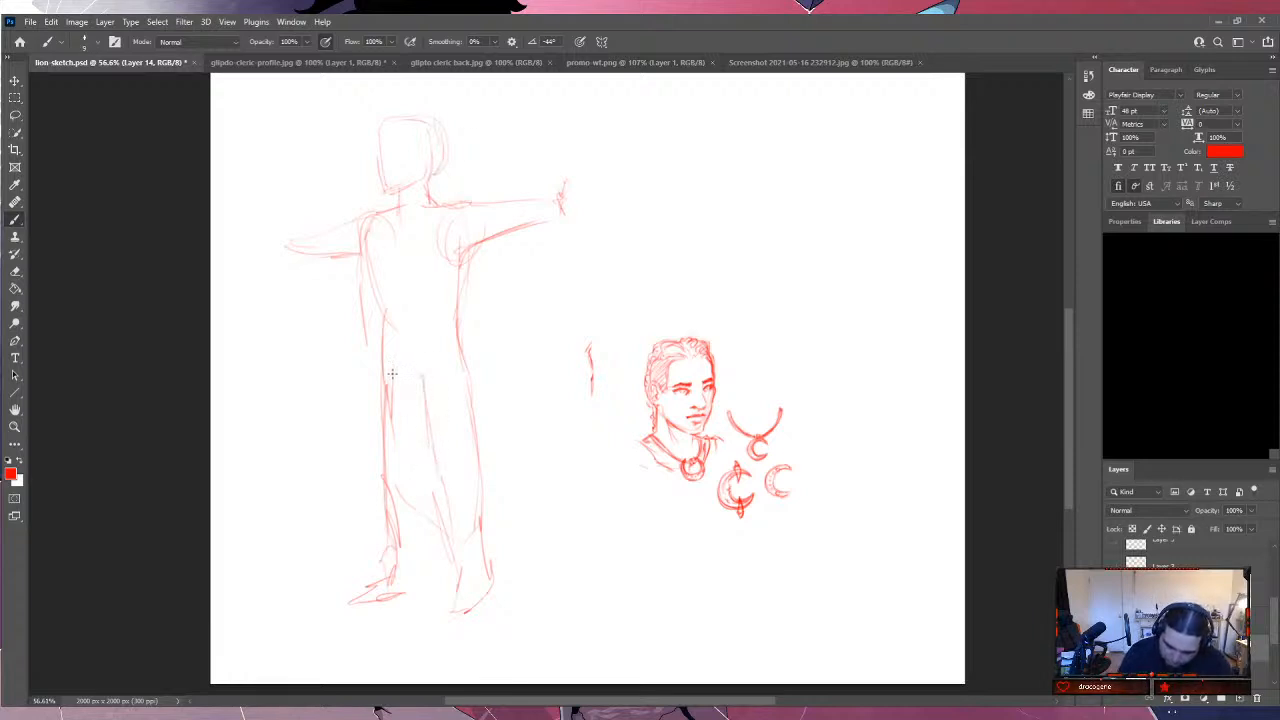
left_click_drag(426, 394, 424, 494)
mouse_move(424, 440)
left_mouse_down()
mouse_move(418, 580)
mouse_move(407, 585)
left_mouse_up()
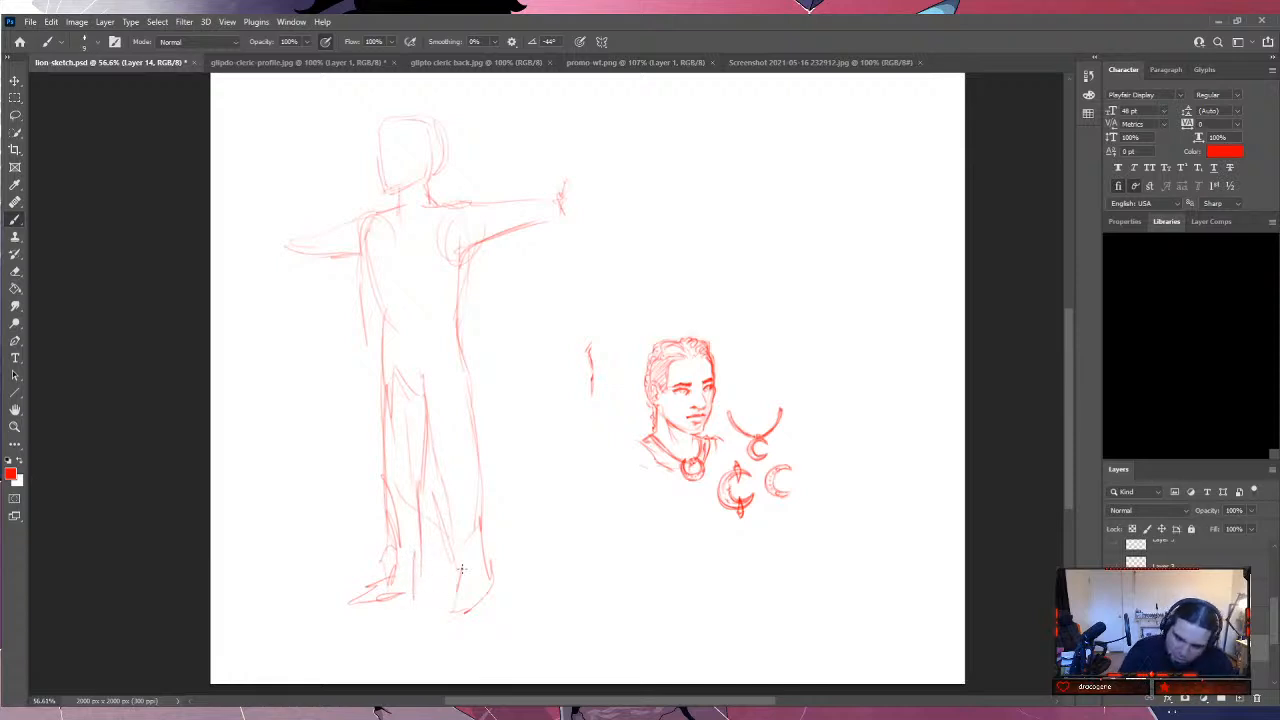
Sketch the standing figure's armhole and V-neckline, and run a diagonal strap from the shoulder across the chest to the opposite hip.
left_click_drag(372, 236, 380, 303)
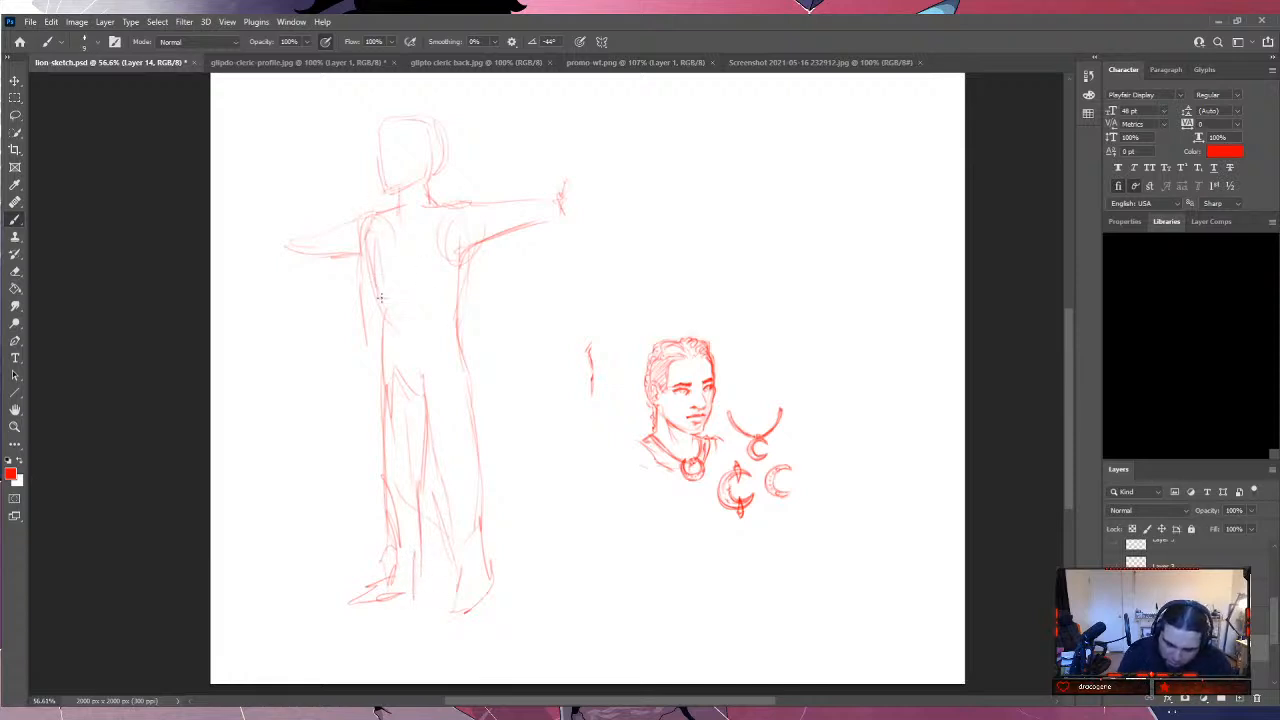
left_click_drag(370, 240, 382, 272)
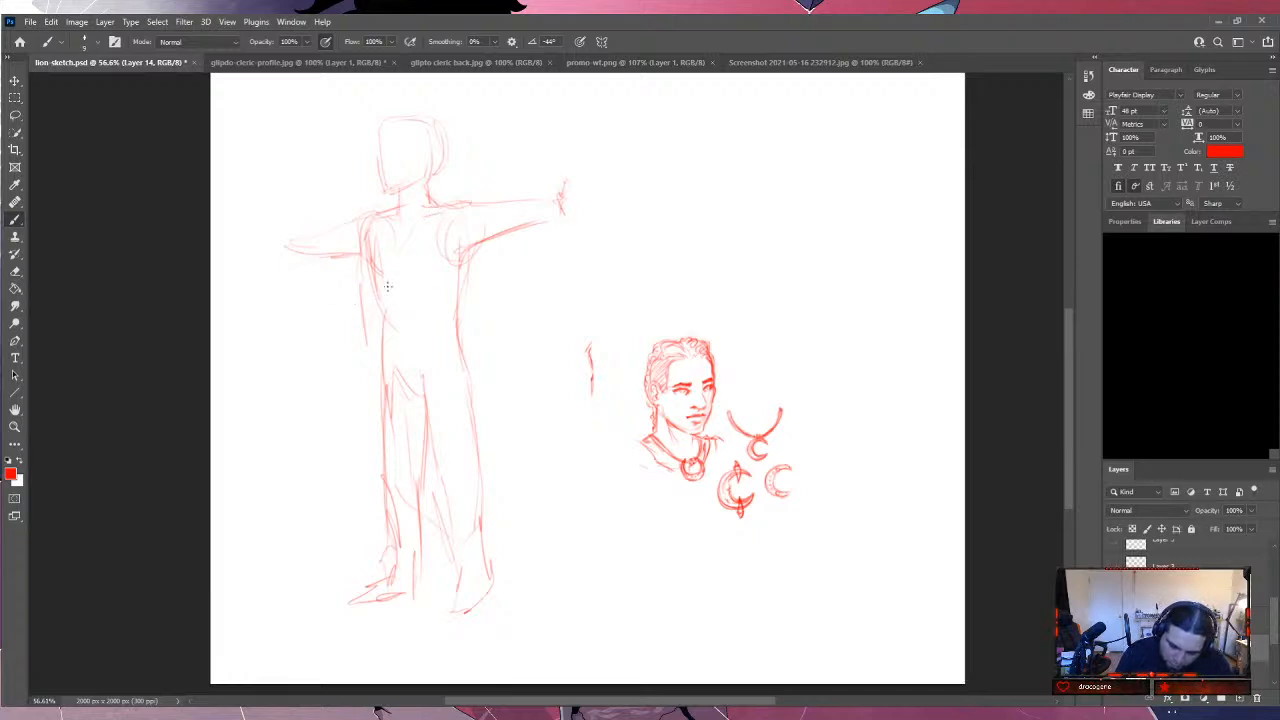
mouse_move(432, 206)
left_mouse_down()
mouse_move(376, 362)
mouse_move(398, 253)
mouse_move(378, 343)
mouse_move(454, 198)
left_mouse_up()
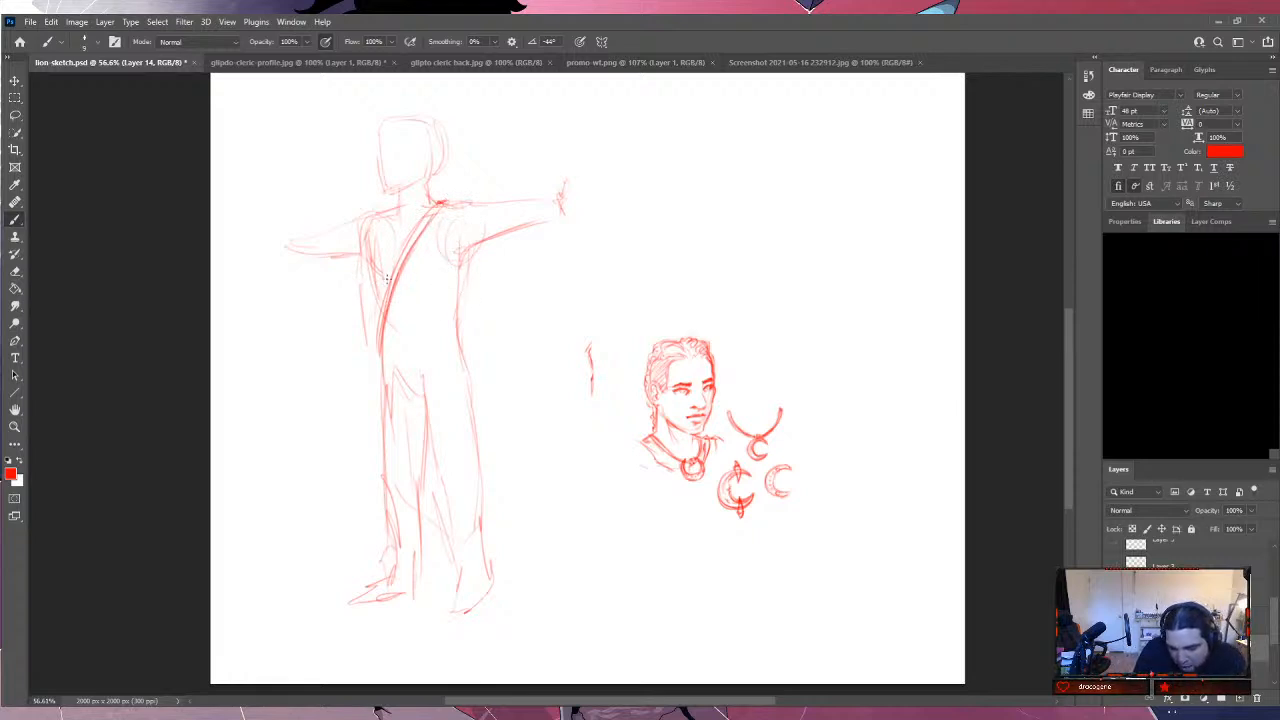
Wrap a stack of horizontal bands around the standing figure's midsection.
left_click_drag(403, 277, 460, 267)
mouse_move(375, 292)
left_mouse_down()
mouse_move(460, 273)
mouse_move(409, 273)
mouse_move(374, 294)
mouse_move(464, 278)
left_mouse_up()
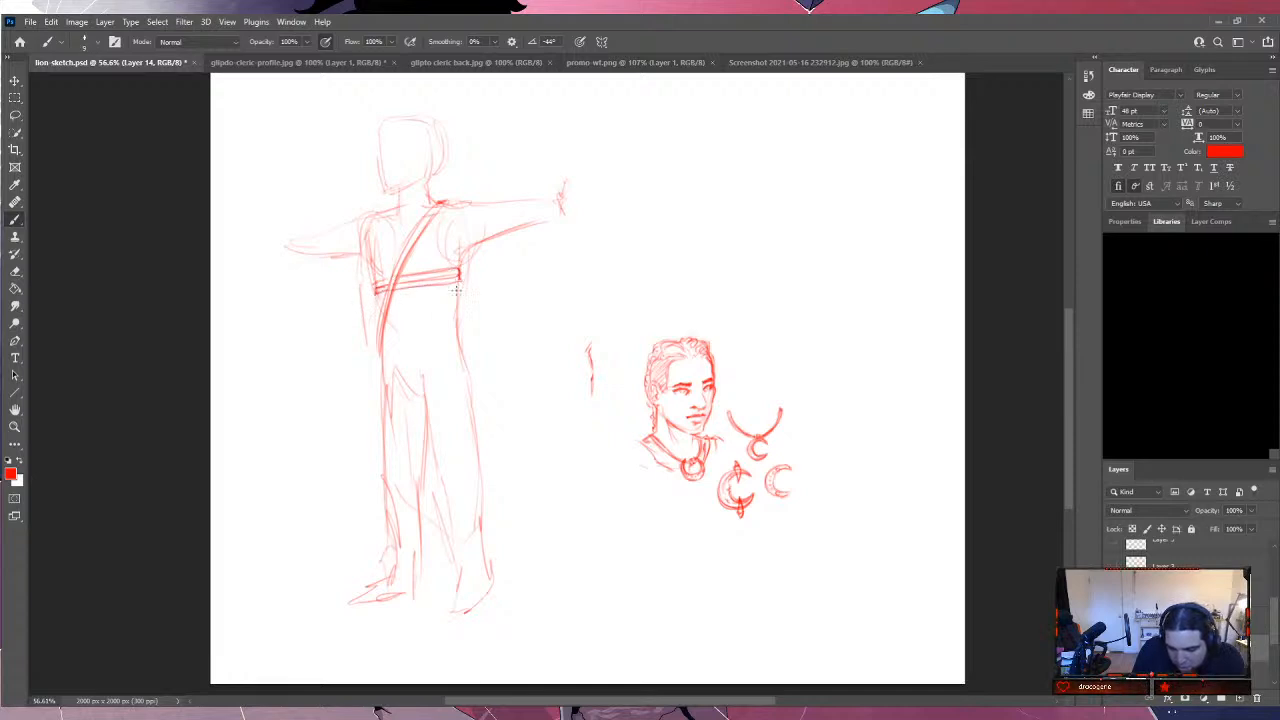
mouse_move(395, 294)
left_mouse_down()
mouse_move(457, 285)
mouse_move(459, 296)
mouse_move(377, 318)
mouse_move(460, 296)
left_mouse_up()
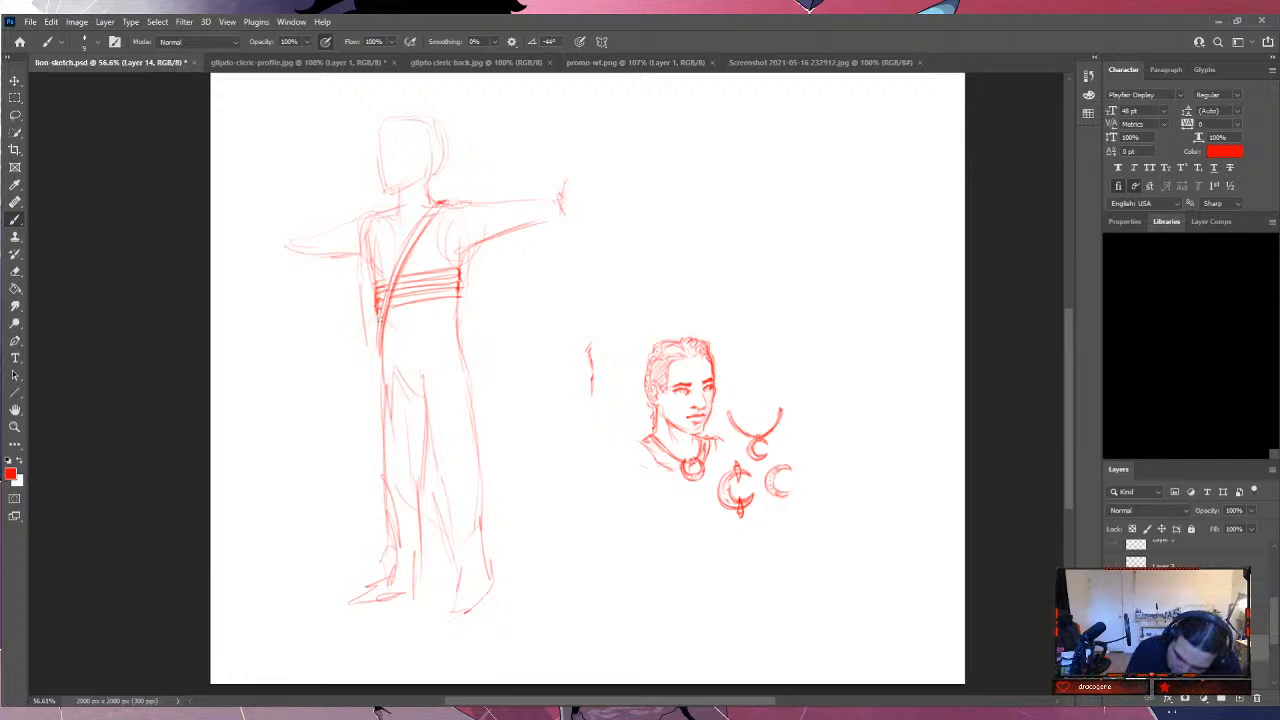
left_click_drag(382, 314, 460, 307)
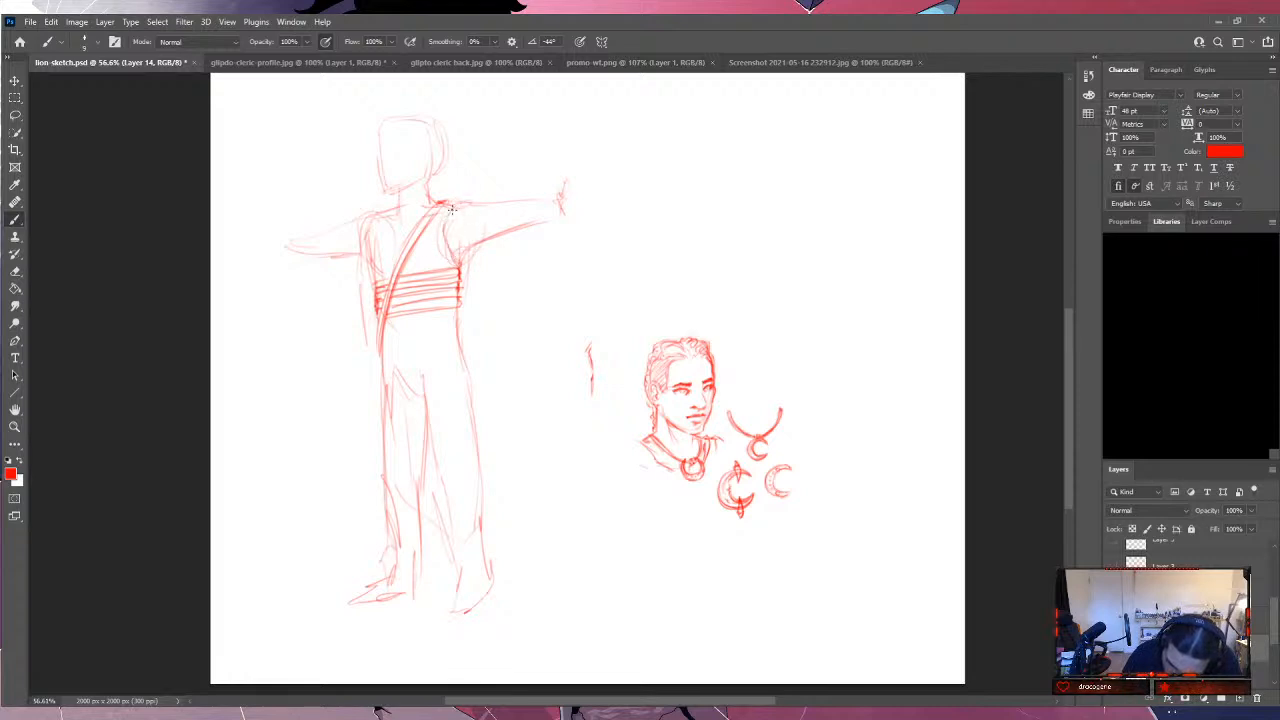
Darken the armholes of the standing figure's top and add a second diagonal strap crossing the first over the chest.
left_click_drag(444, 208, 458, 262)
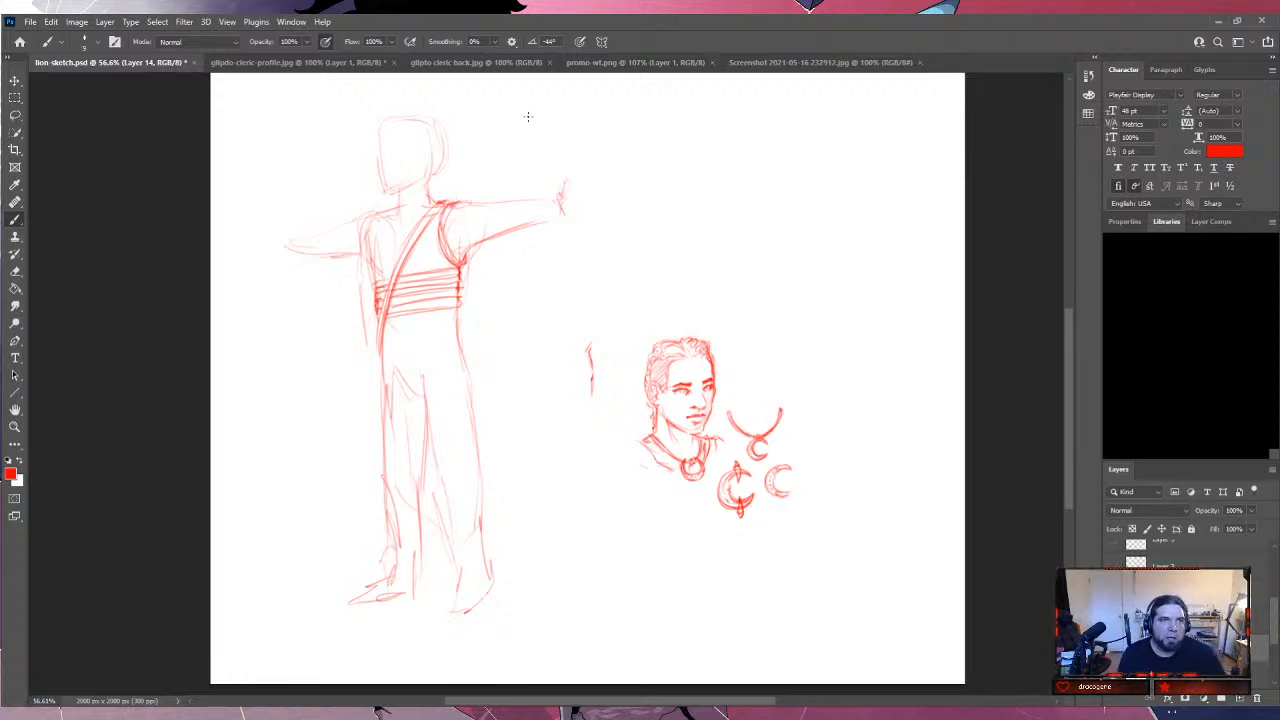
mouse_move(372, 278)
left_mouse_down()
mouse_move(382, 201)
mouse_move(364, 230)
mouse_move(368, 268)
mouse_move(407, 247)
mouse_move(386, 210)
mouse_move(390, 238)
mouse_move(392, 207)
mouse_move(395, 242)
mouse_move(404, 247)
mouse_move(383, 207)
mouse_move(464, 324)
mouse_move(437, 305)
mouse_move(460, 340)
mouse_move(433, 290)
left_mouse_up()
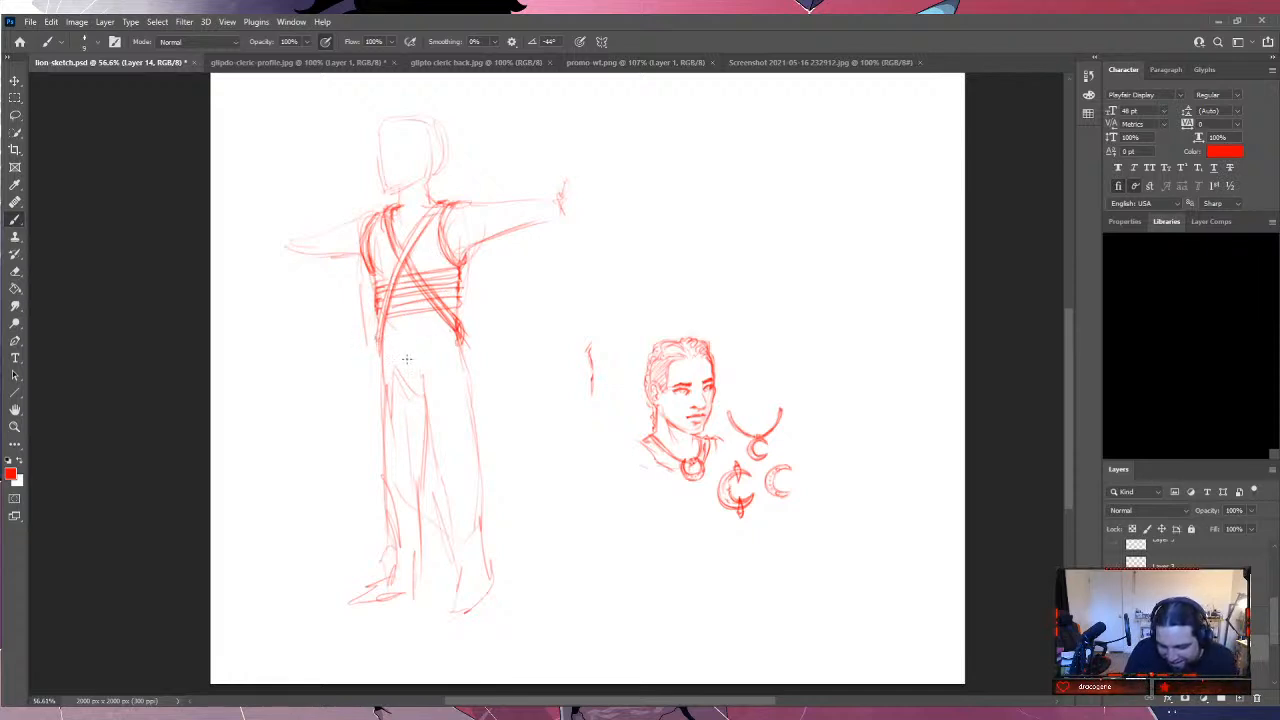
Draw a waistband beneath the chest wraps and add cloth lines descending from it over the upper legs.
mouse_move(380, 334)
left_mouse_down()
mouse_move(462, 326)
mouse_move(459, 341)
left_mouse_up()
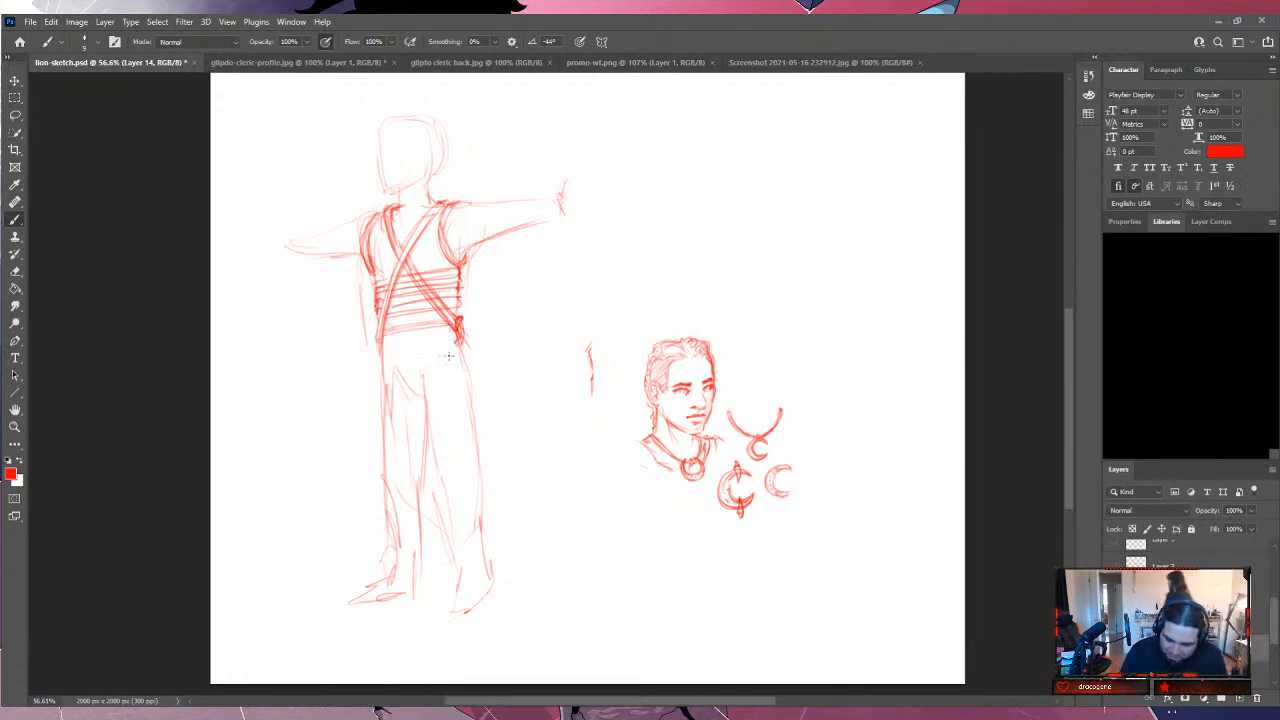
left_click_drag(445, 330, 421, 395)
mouse_move(386, 339)
left_mouse_down()
mouse_move(416, 386)
mouse_move(420, 428)
left_mouse_up()
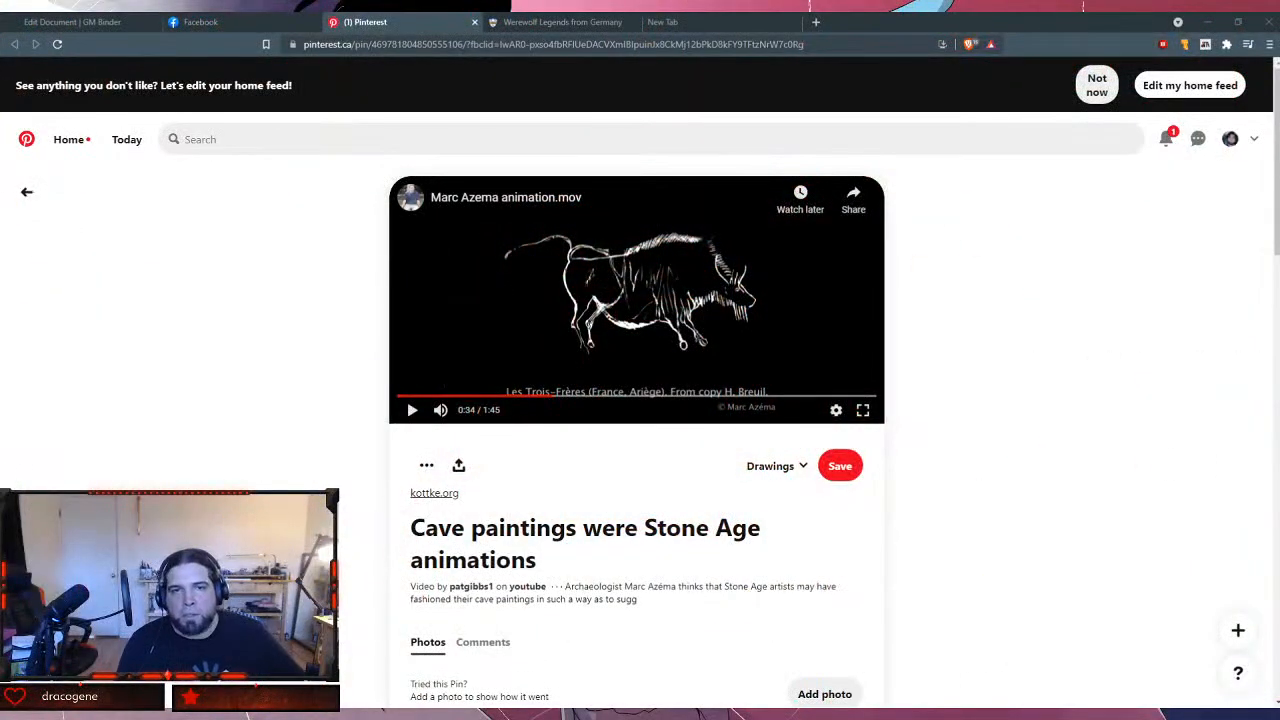
Switch to the Pinterest page in the web browser and rewind the cave-painting animation video to its start.
left_click_drag(478, 396, 383, 446)
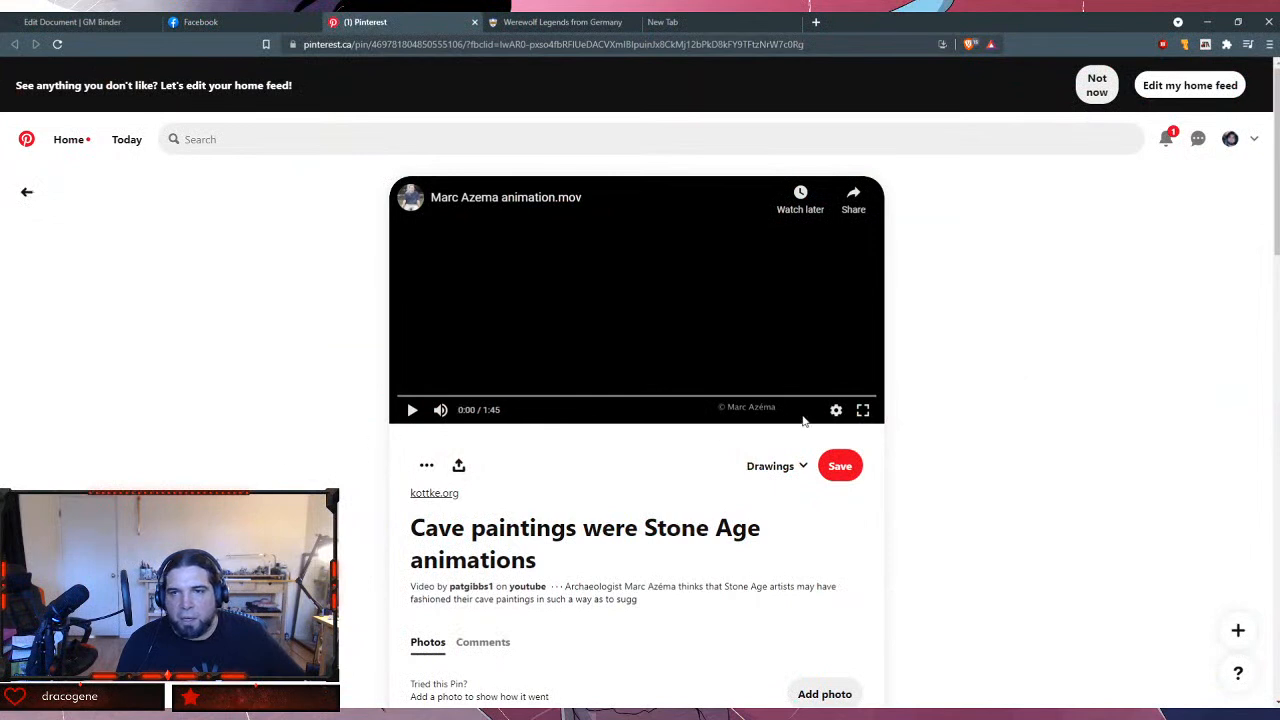
Watch the cave-painting animation video in full screen to its end, then leave full-screen view.
left_click(863, 410)
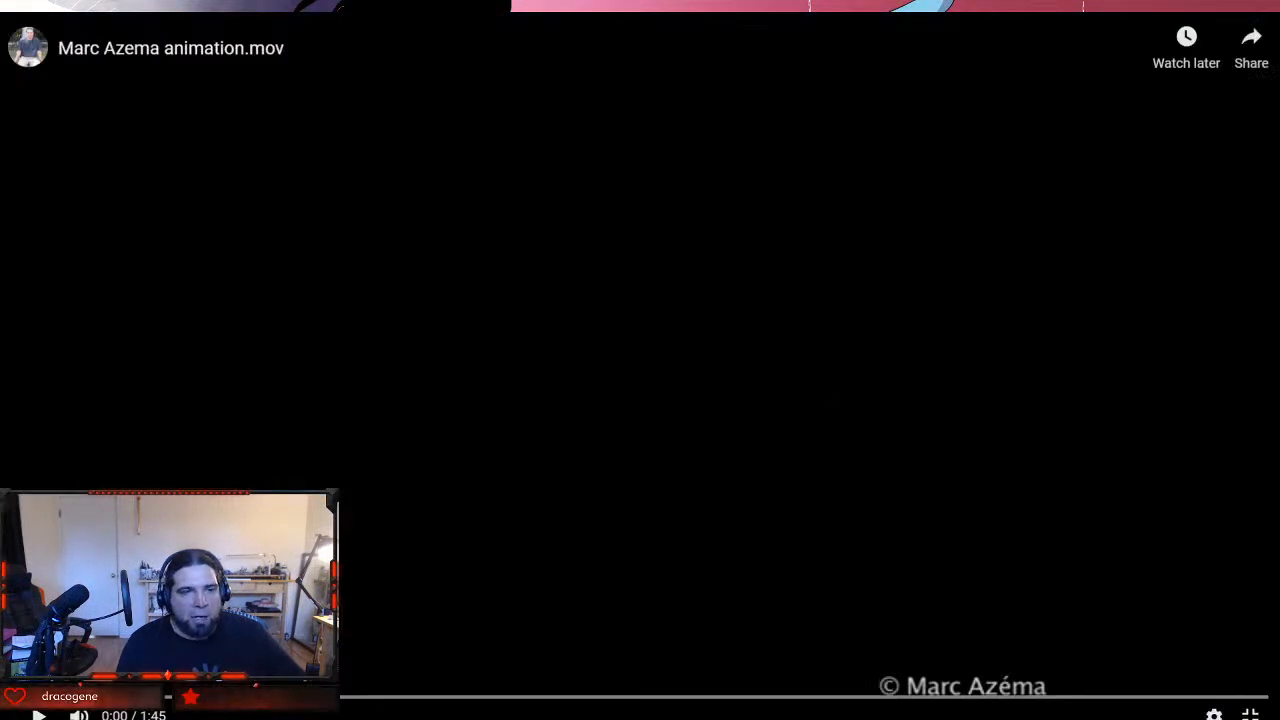
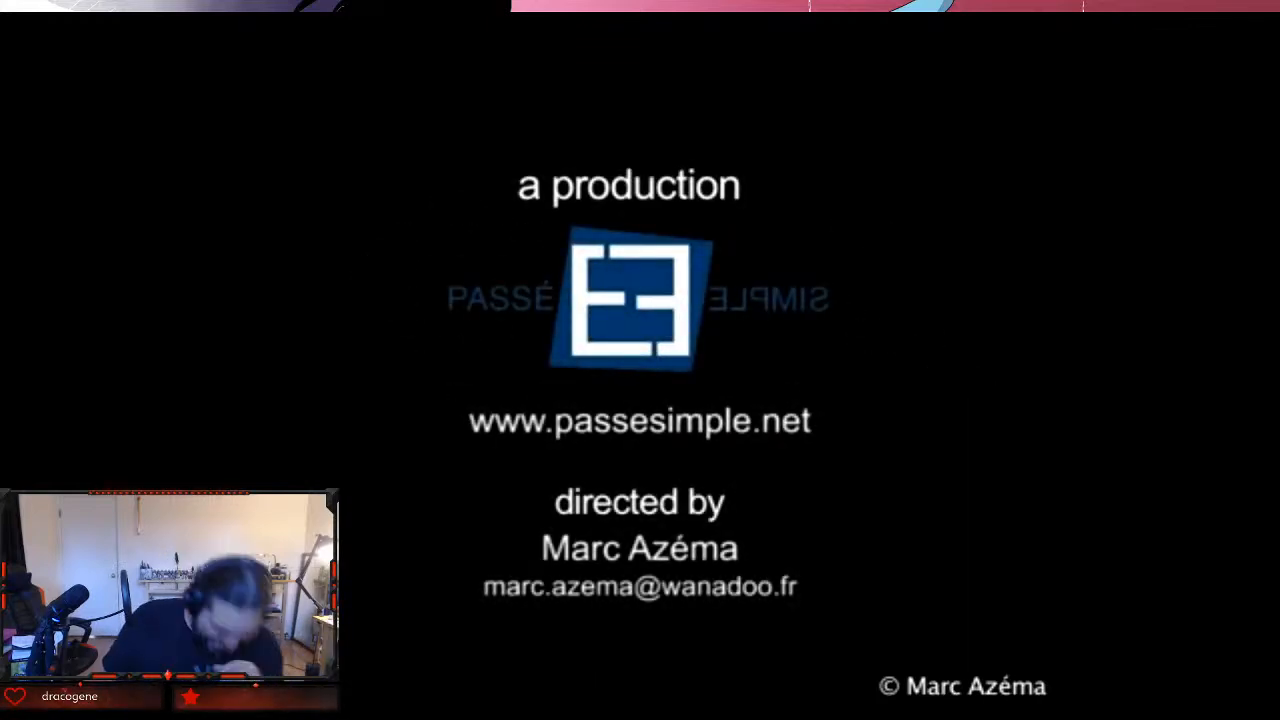
mouse_move(447, 533)
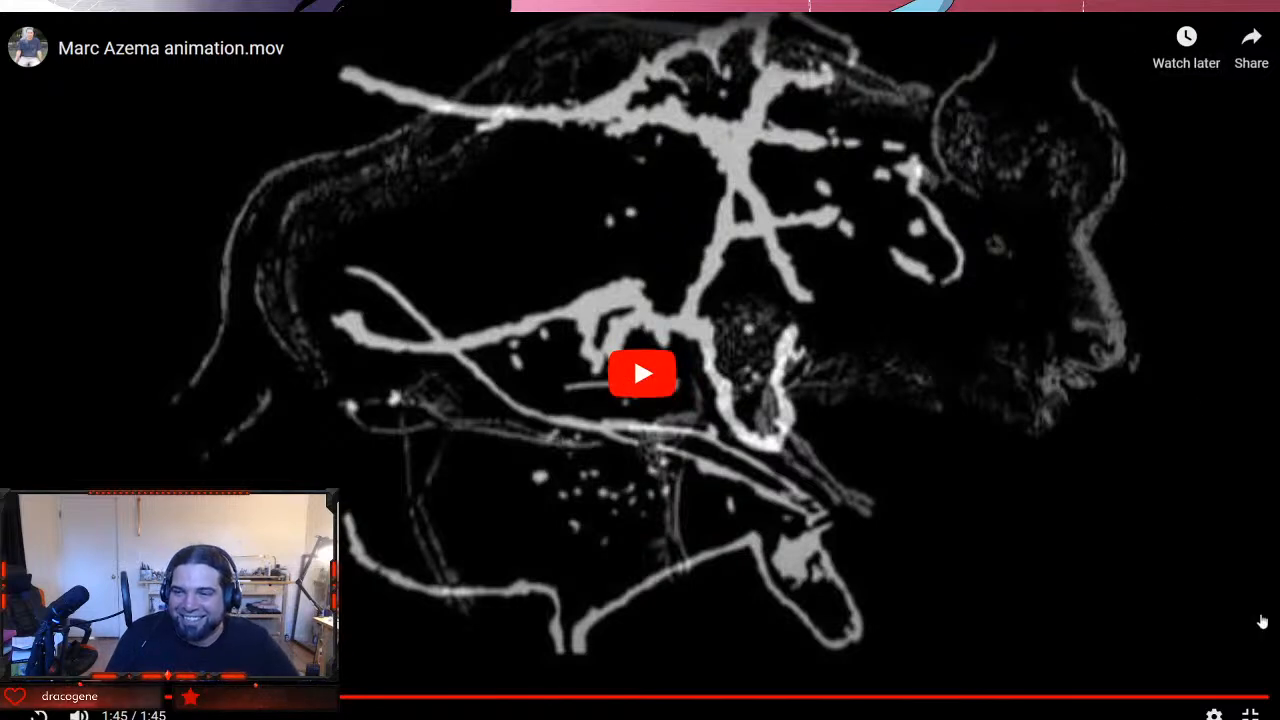
left_click(1250, 714)
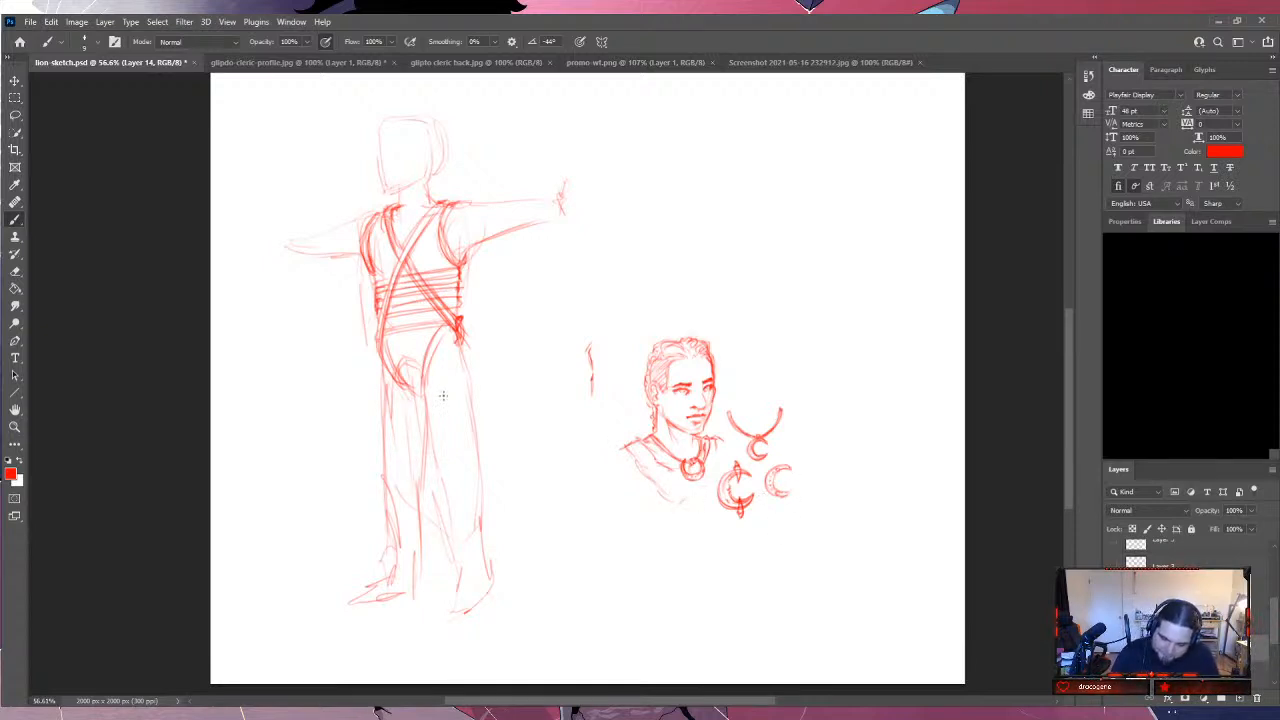
Darken the curved leg openings below the standing figure's waist and add crossing bands over the hips.
mouse_move(428, 402)
left_mouse_down()
mouse_move(420, 367)
mouse_move(421, 391)
mouse_move(440, 332)
mouse_move(419, 393)
mouse_move(449, 328)
mouse_move(414, 415)
mouse_move(386, 335)
mouse_move(406, 385)
mouse_move(385, 347)
mouse_move(410, 378)
mouse_move(377, 347)
mouse_move(380, 357)
mouse_move(414, 390)
left_mouse_up()
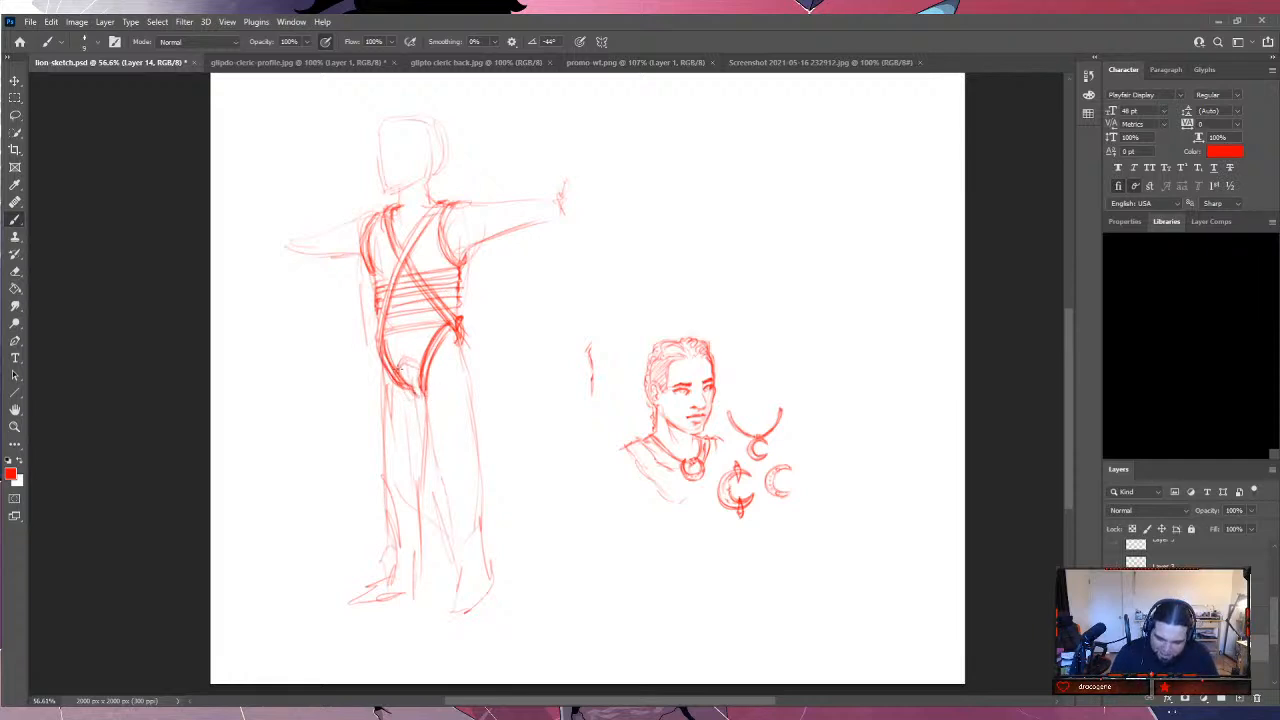
mouse_move(421, 336)
left_mouse_down()
mouse_move(387, 403)
mouse_move(392, 340)
mouse_move(395, 350)
mouse_move(436, 328)
left_mouse_up()
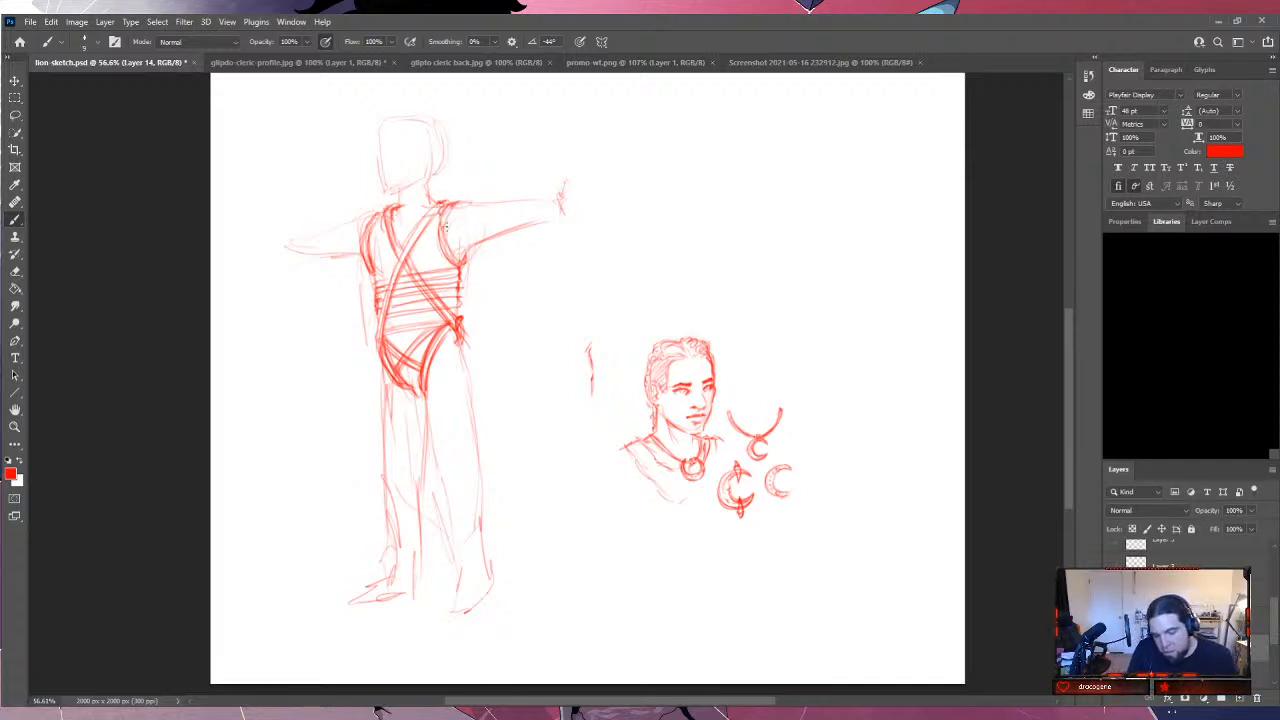
Define the standing figure's outstretched arms with wrapped bands from shoulder to wrist and sketch both hands.
left_click_drag(446, 212, 540, 224)
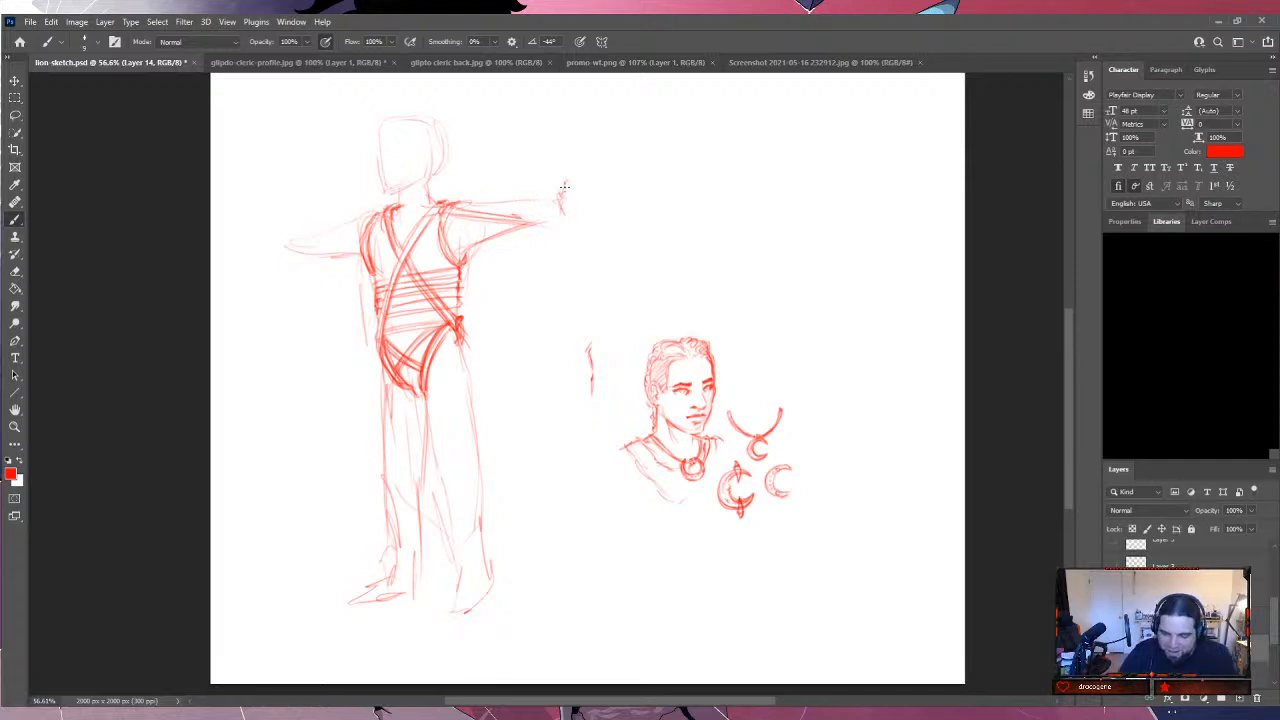
mouse_move(456, 211)
left_mouse_down()
mouse_move(500, 236)
mouse_move(451, 210)
mouse_move(500, 234)
mouse_move(522, 190)
mouse_move(568, 222)
left_mouse_up()
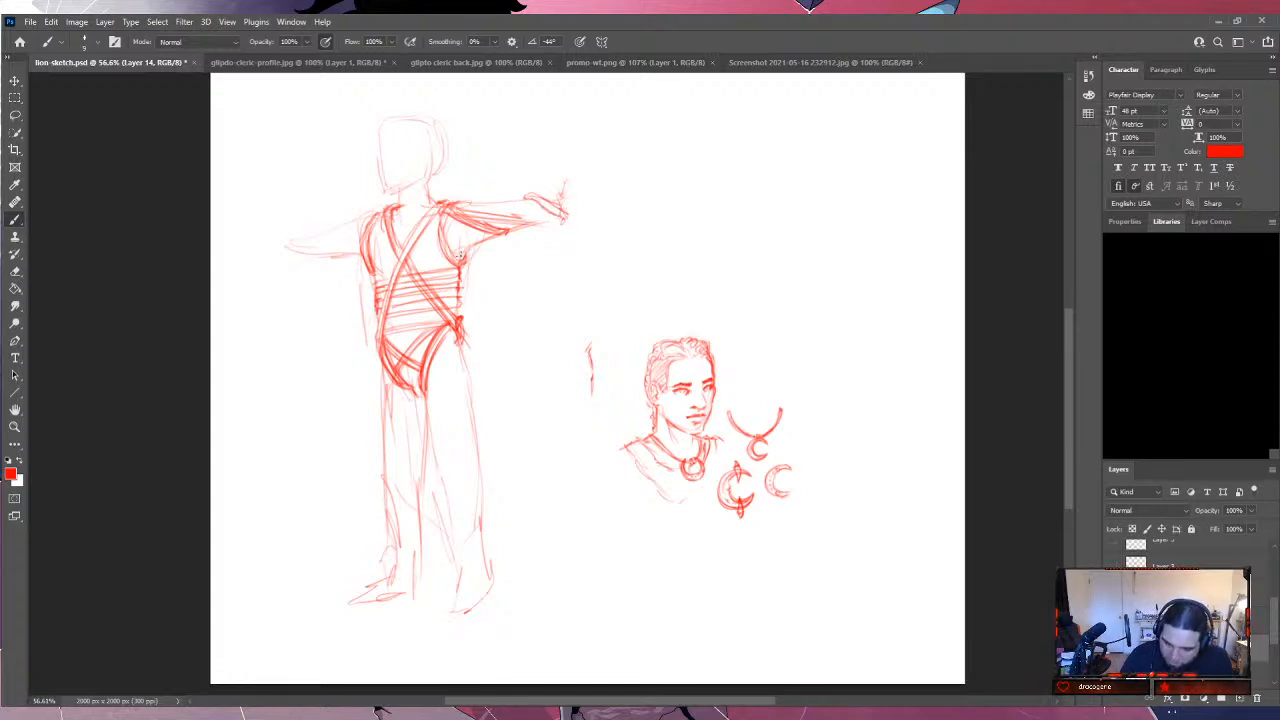
mouse_move(472, 240)
left_mouse_down()
mouse_move(486, 207)
mouse_move(486, 228)
mouse_move(508, 232)
mouse_move(506, 203)
mouse_move(522, 232)
mouse_move(542, 225)
mouse_move(531, 230)
mouse_move(558, 195)
left_mouse_up()
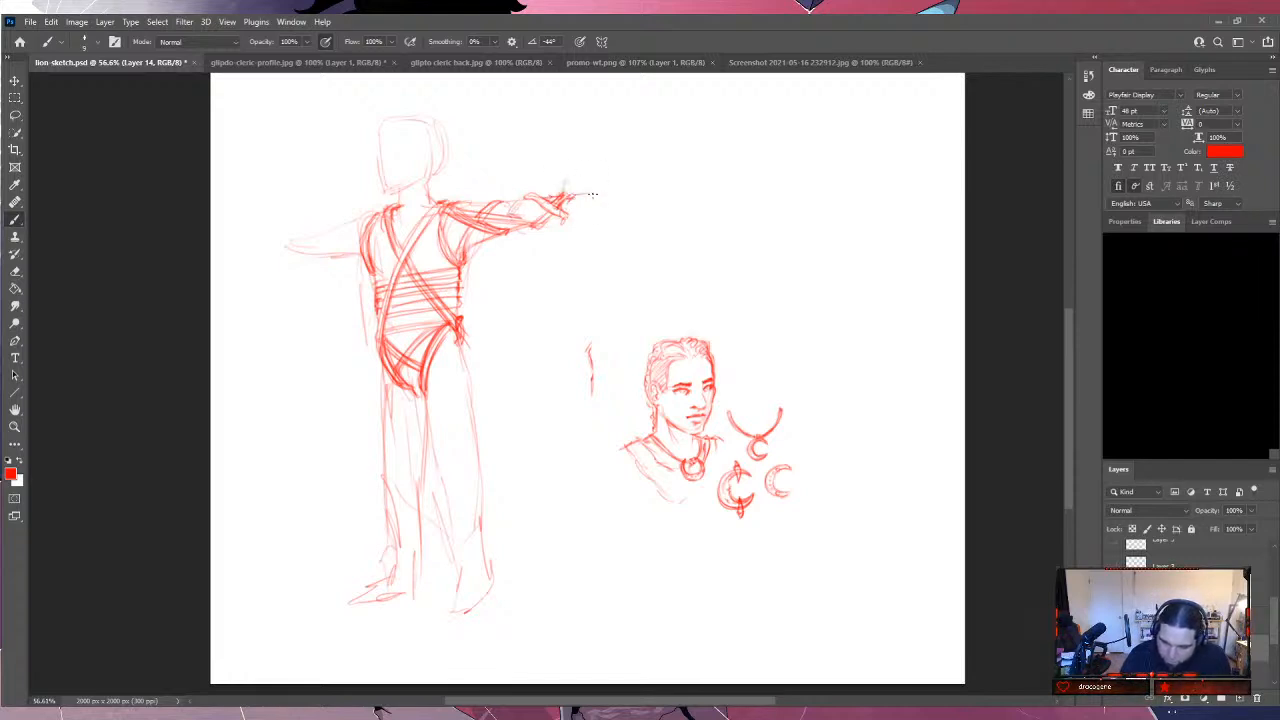
mouse_move(580, 197)
left_mouse_down()
mouse_move(615, 196)
mouse_move(612, 210)
left_mouse_up()
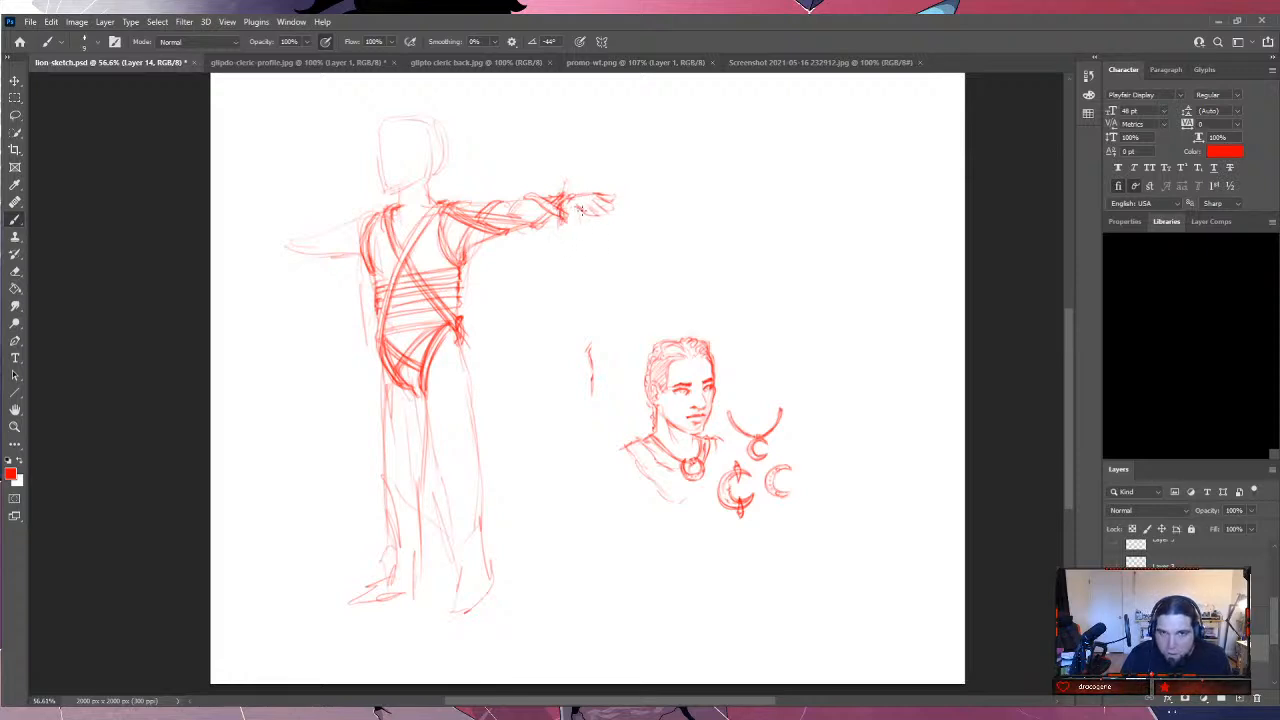
mouse_move(564, 208)
left_mouse_down()
mouse_move(573, 230)
mouse_move(573, 216)
left_mouse_up()
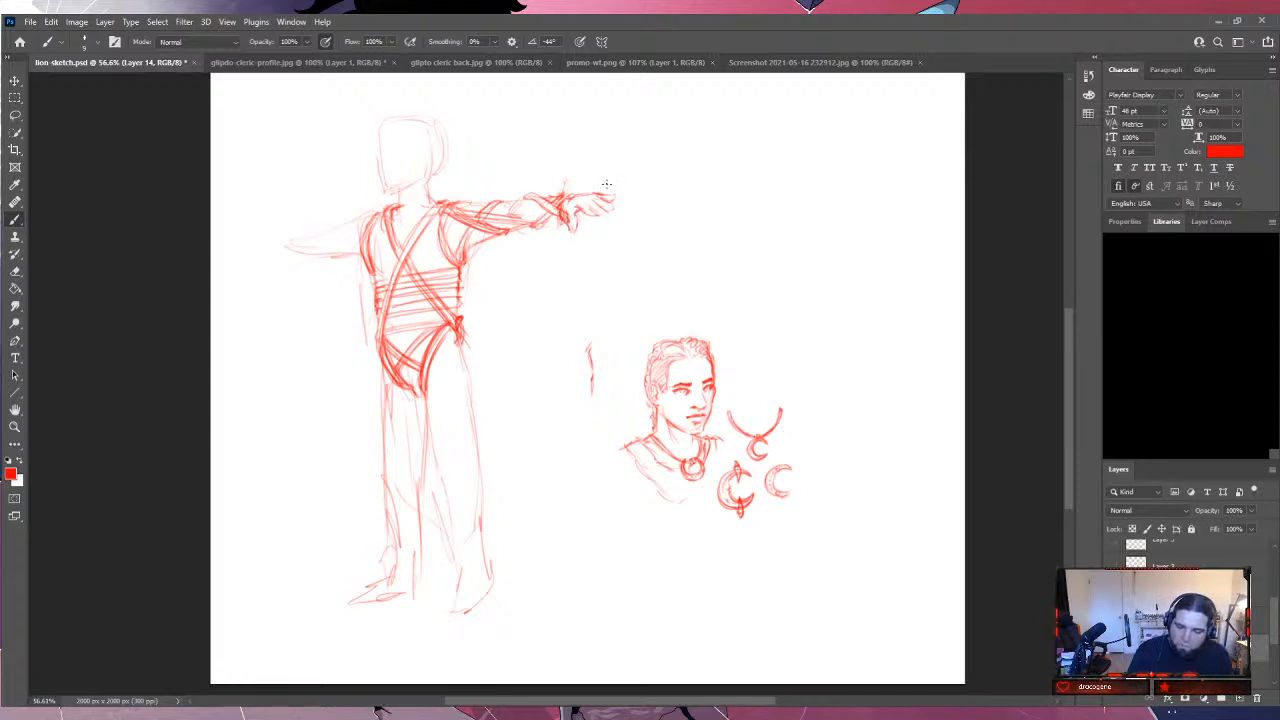
mouse_move(368, 222)
left_mouse_down()
mouse_move(350, 220)
mouse_move(376, 212)
mouse_move(300, 244)
mouse_move(356, 257)
mouse_move(310, 260)
mouse_move(298, 244)
mouse_move(275, 252)
mouse_move(302, 266)
mouse_move(272, 262)
mouse_move(318, 262)
mouse_move(252, 258)
mouse_move(282, 264)
mouse_move(270, 274)
mouse_move(256, 262)
mouse_move(268, 256)
left_mouse_up()
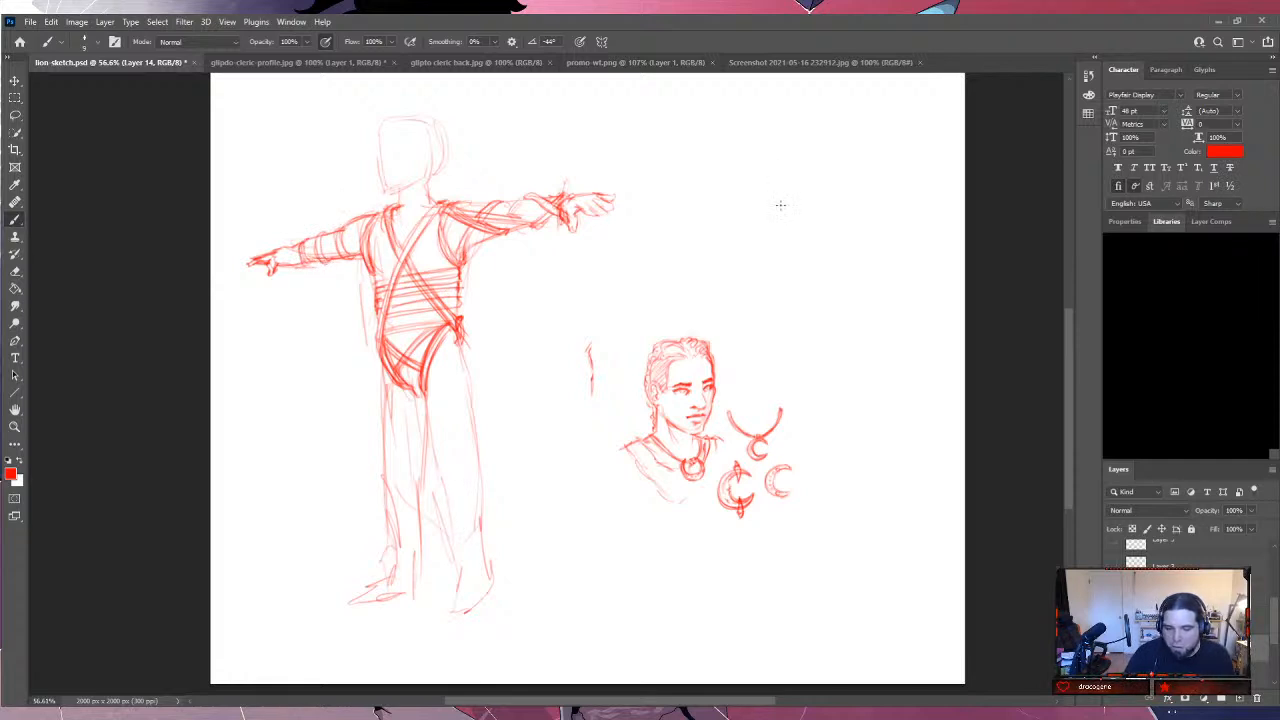
Sketch a large hanging arm study above the pendant designs, outlining the rounded shoulder, upper arm, elbow and outer forearm.
mouse_move(806, 156)
left_mouse_down()
mouse_move(847, 233)
mouse_move(813, 149)
mouse_move(785, 178)
mouse_move(788, 218)
left_mouse_up()
mouse_move(810, 255)
left_mouse_down()
mouse_move(827, 214)
mouse_move(866, 250)
mouse_move(876, 285)
left_mouse_up()
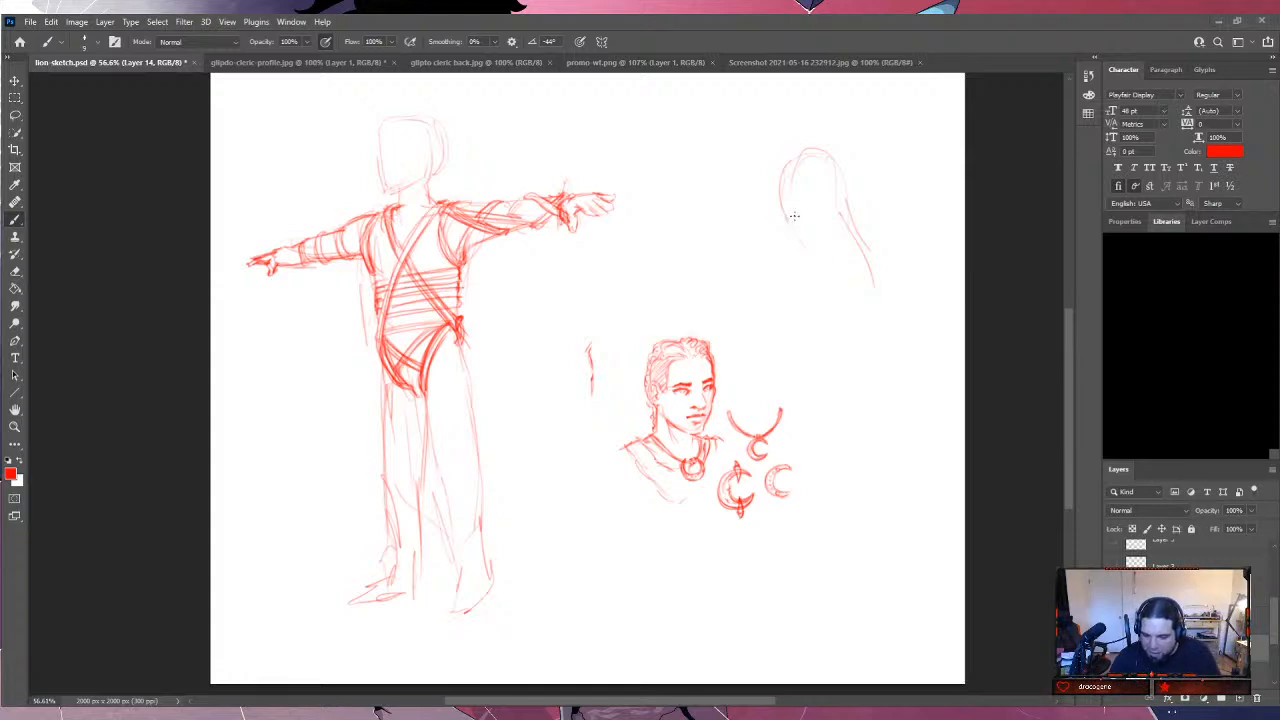
left_click_drag(793, 216, 812, 297)
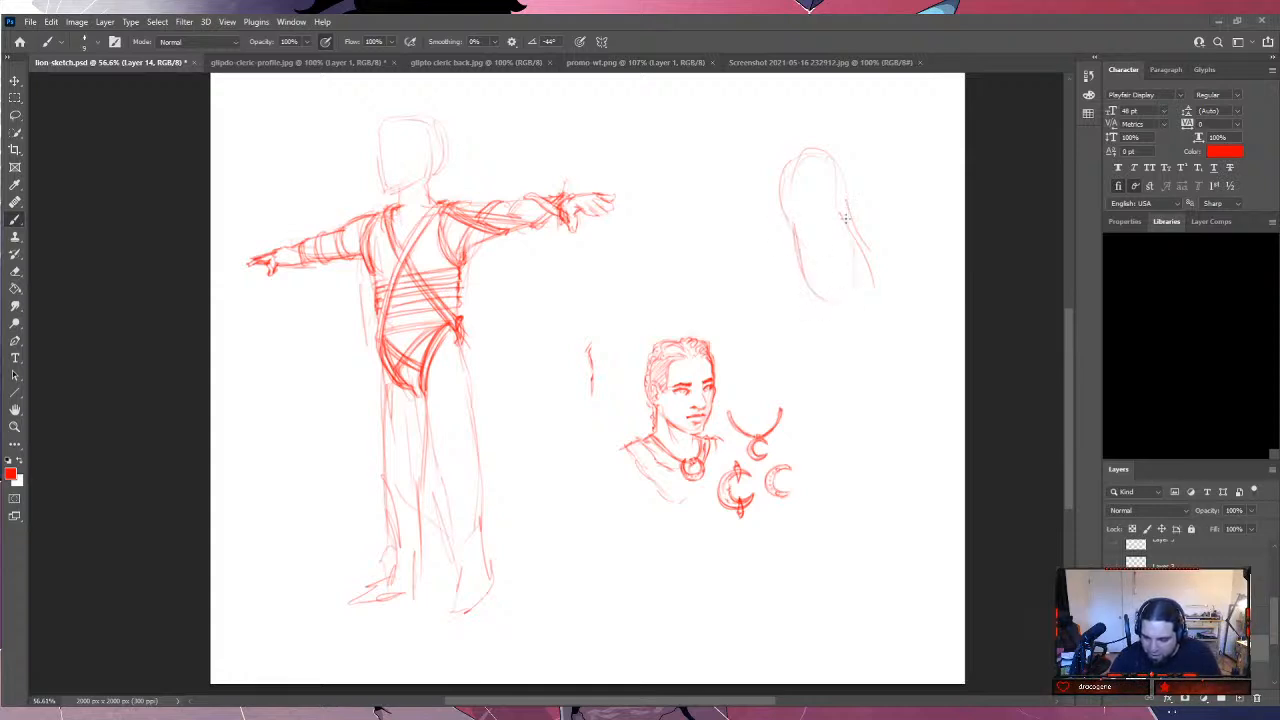
mouse_move(845, 218)
left_mouse_down()
mouse_move(863, 252)
mouse_move(861, 187)
mouse_move(858, 206)
mouse_move(837, 161)
mouse_move(831, 181)
mouse_move(851, 172)
mouse_move(786, 196)
left_mouse_up()
mouse_move(806, 152)
left_mouse_down()
mouse_move(859, 234)
mouse_move(840, 329)
mouse_move(825, 306)
mouse_move(832, 350)
mouse_move(834, 318)
mouse_move(834, 350)
mouse_move(874, 329)
mouse_move(860, 318)
mouse_move(865, 268)
mouse_move(883, 320)
mouse_move(874, 295)
mouse_move(886, 302)
mouse_move(870, 421)
left_mouse_up()
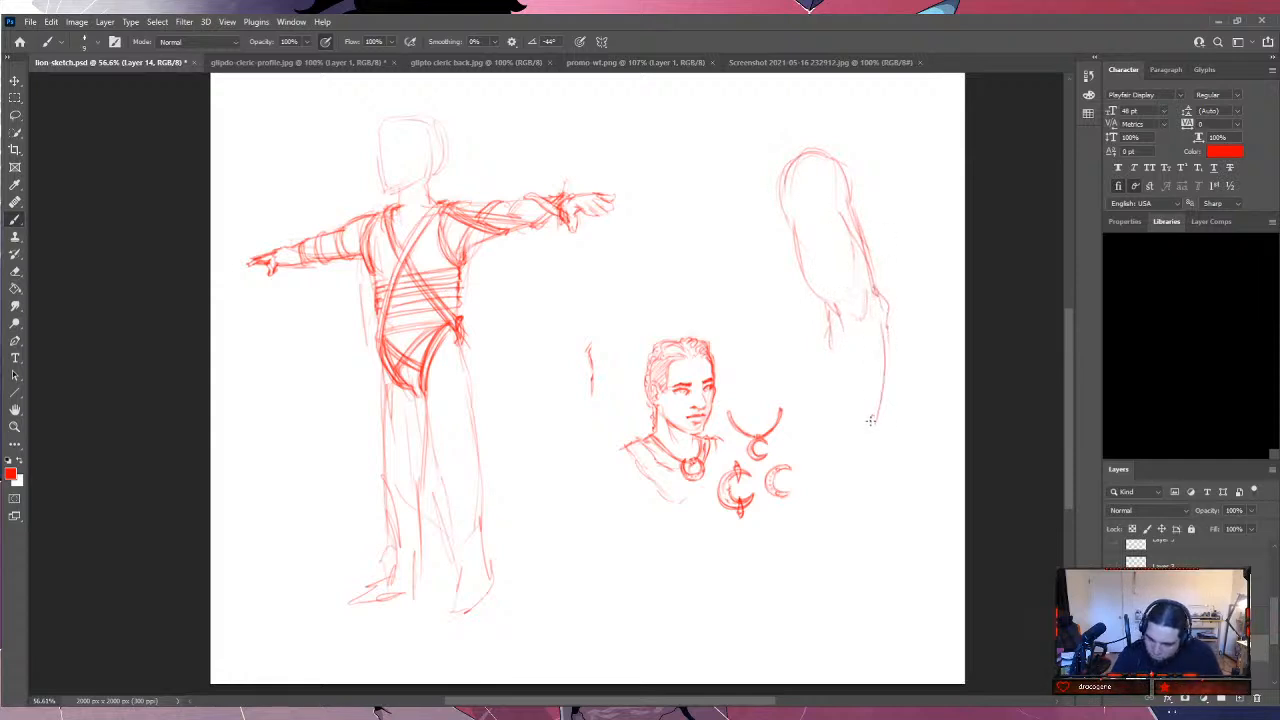
Draw the arm study's inner forearm contour and wrist bands, undoing the heavy strokes at the cuff's outer edge.
mouse_move(838, 322)
left_mouse_down()
mouse_move(828, 370)
mouse_move(846, 412)
left_mouse_up()
mouse_move(830, 352)
left_mouse_down()
mouse_move(842, 442)
mouse_move(866, 446)
mouse_move(869, 426)
mouse_move(839, 443)
mouse_move(875, 445)
mouse_move(876, 432)
mouse_move(838, 442)
left_mouse_up()
mouse_move(838, 418)
left_mouse_down()
mouse_move(842, 446)
mouse_move(884, 416)
mouse_move(884, 450)
mouse_move(890, 420)
left_mouse_up()
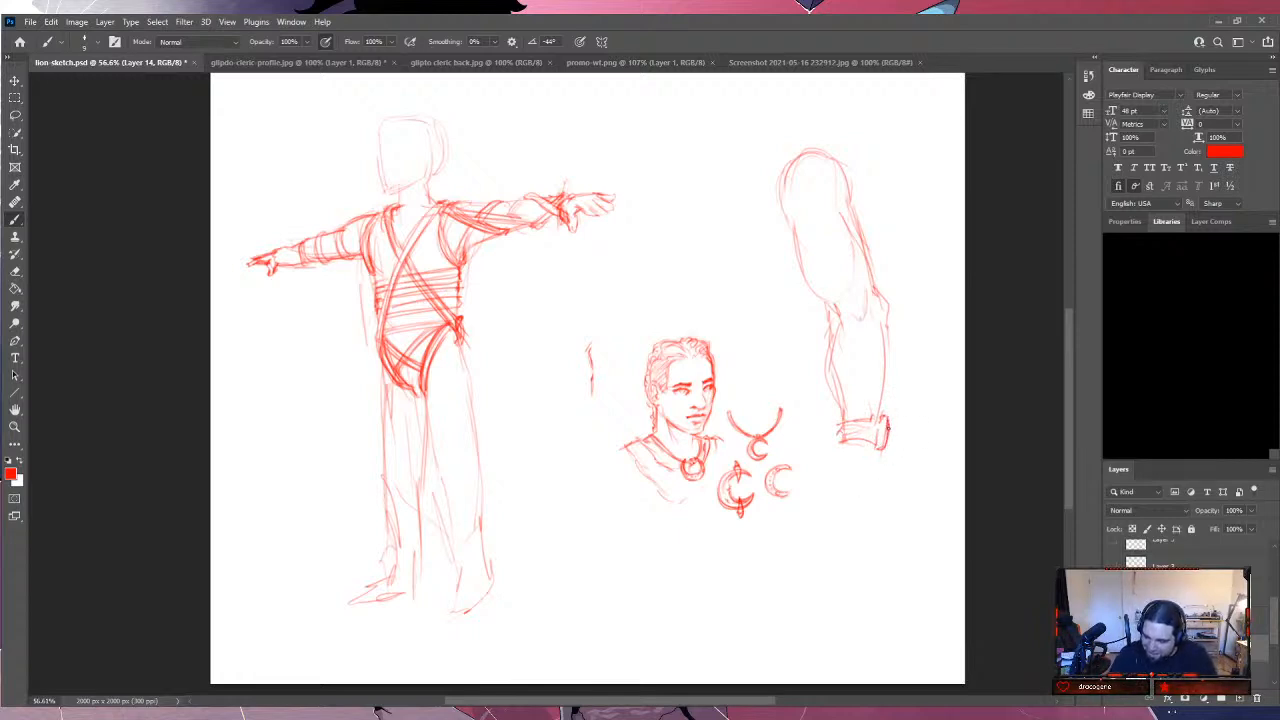
key("ctrl+z")
key("ctrl+z")
key("ctrl+z")
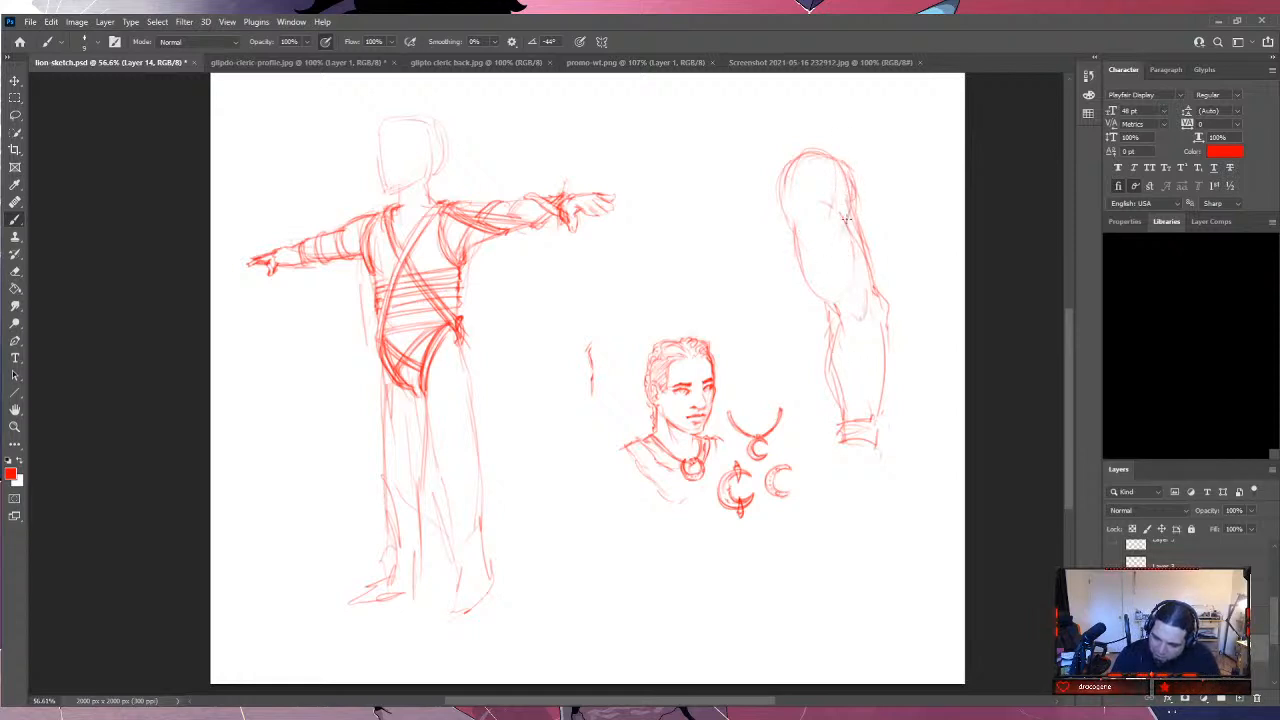
left_click_drag(846, 215, 810, 275)
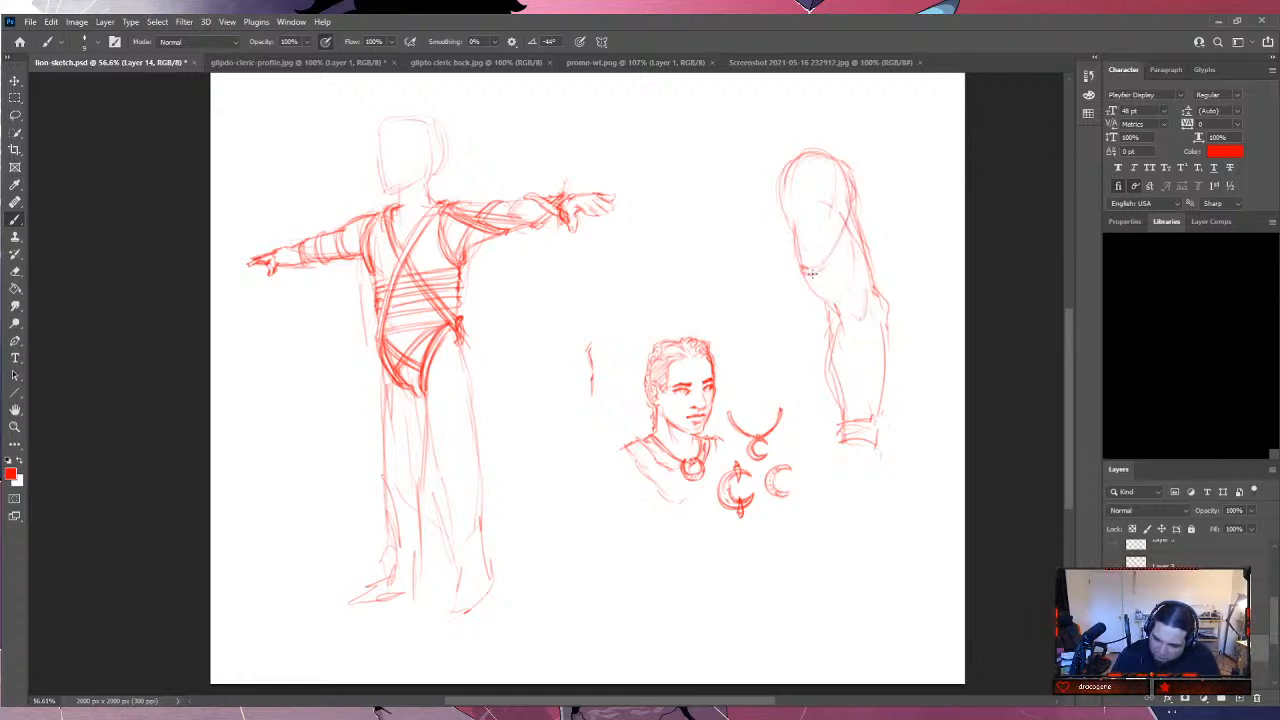
mouse_move(858, 206)
left_mouse_down()
mouse_move(830, 258)
mouse_move(798, 271)
left_mouse_up()
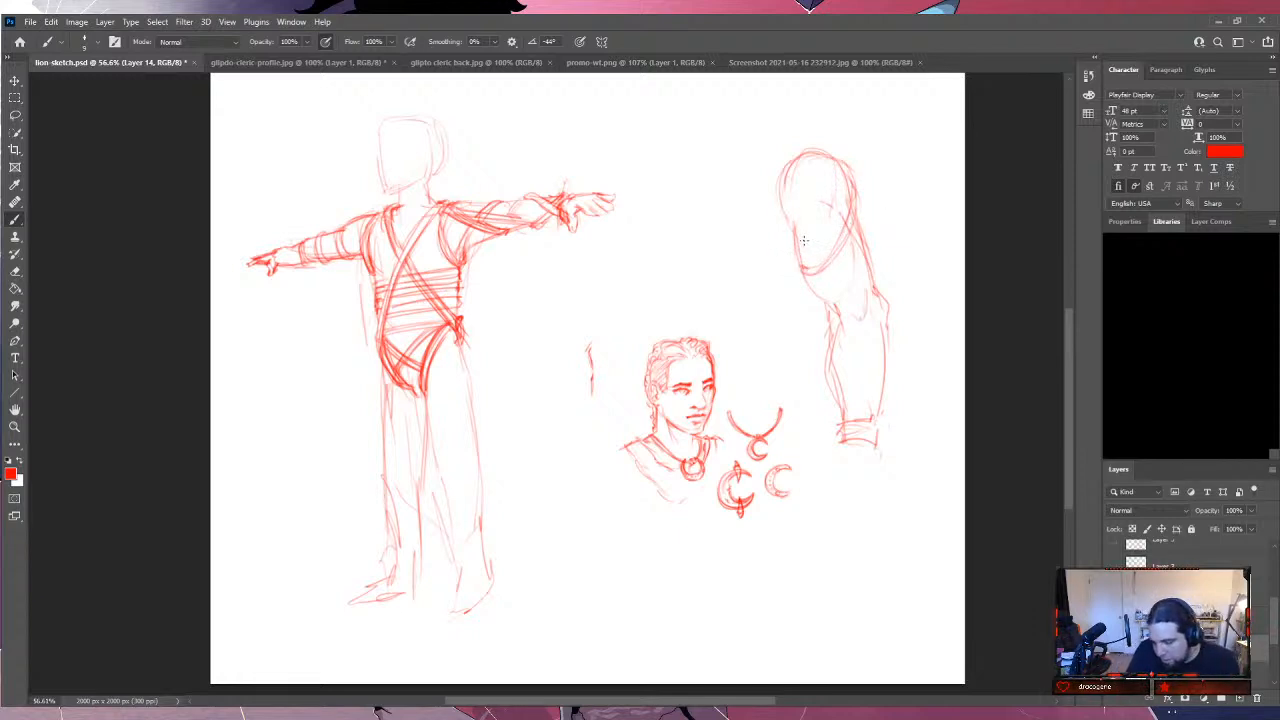
mouse_move(803, 240)
left_mouse_down()
mouse_move(840, 238)
mouse_move(804, 240)
mouse_move(842, 234)
mouse_move(804, 230)
mouse_move(827, 228)
mouse_move(864, 247)
mouse_move(870, 258)
left_mouse_up()
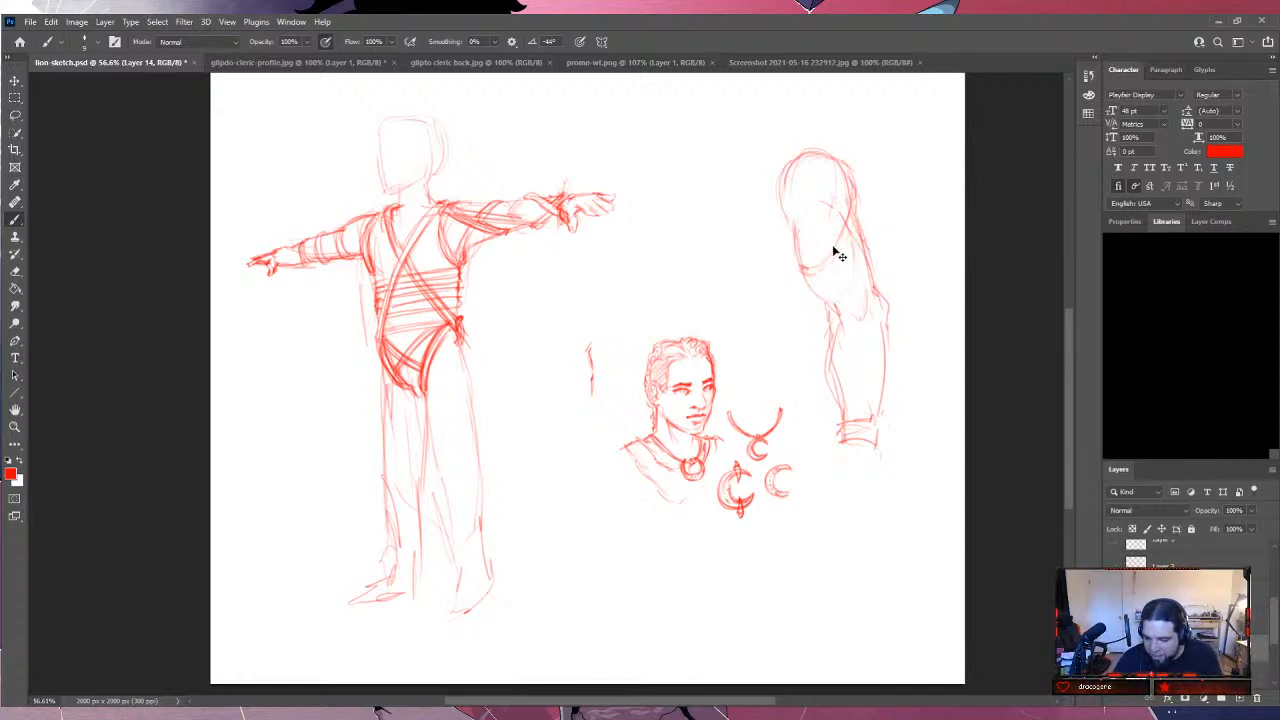
key("ctrl+z")
key("ctrl+z")
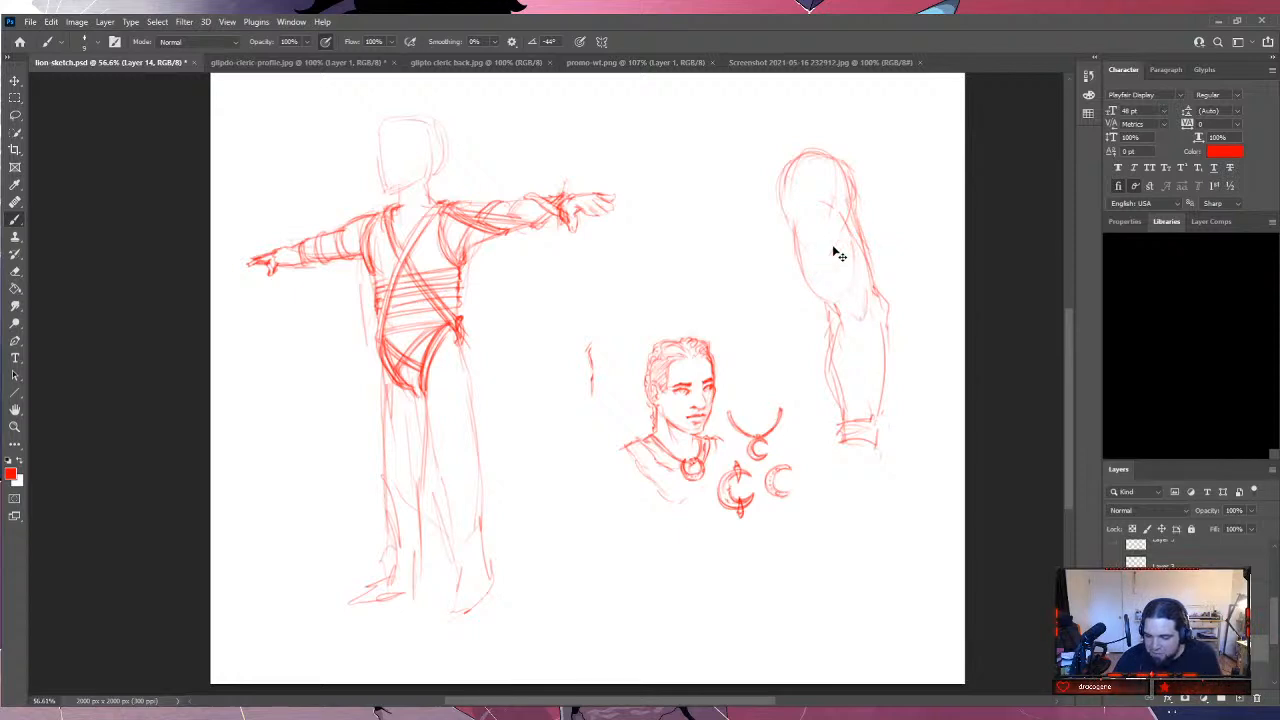
key("ctrl+z")
On a new layer, draw a band around the arm study's upper arm and crossing straps at the elbow.
left_click(1236, 698)
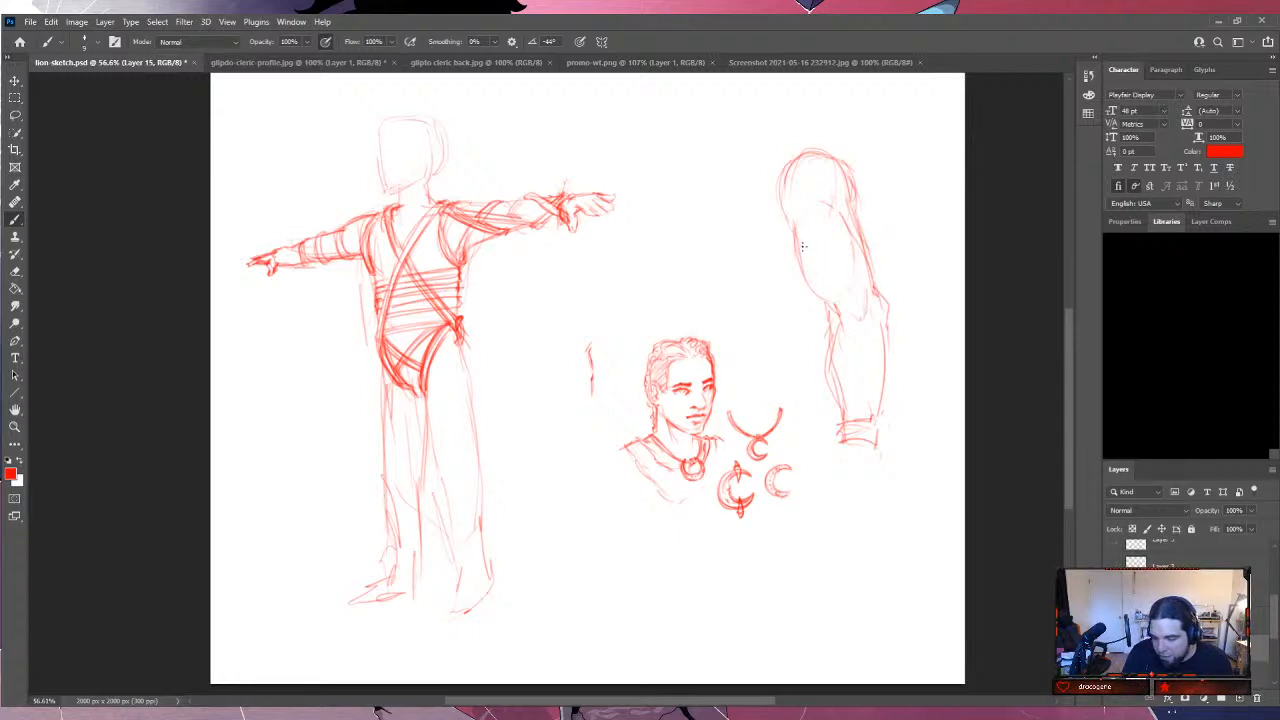
mouse_move(801, 241)
left_mouse_down()
mouse_move(840, 231)
mouse_move(838, 244)
mouse_move(812, 252)
mouse_move(842, 226)
left_mouse_up()
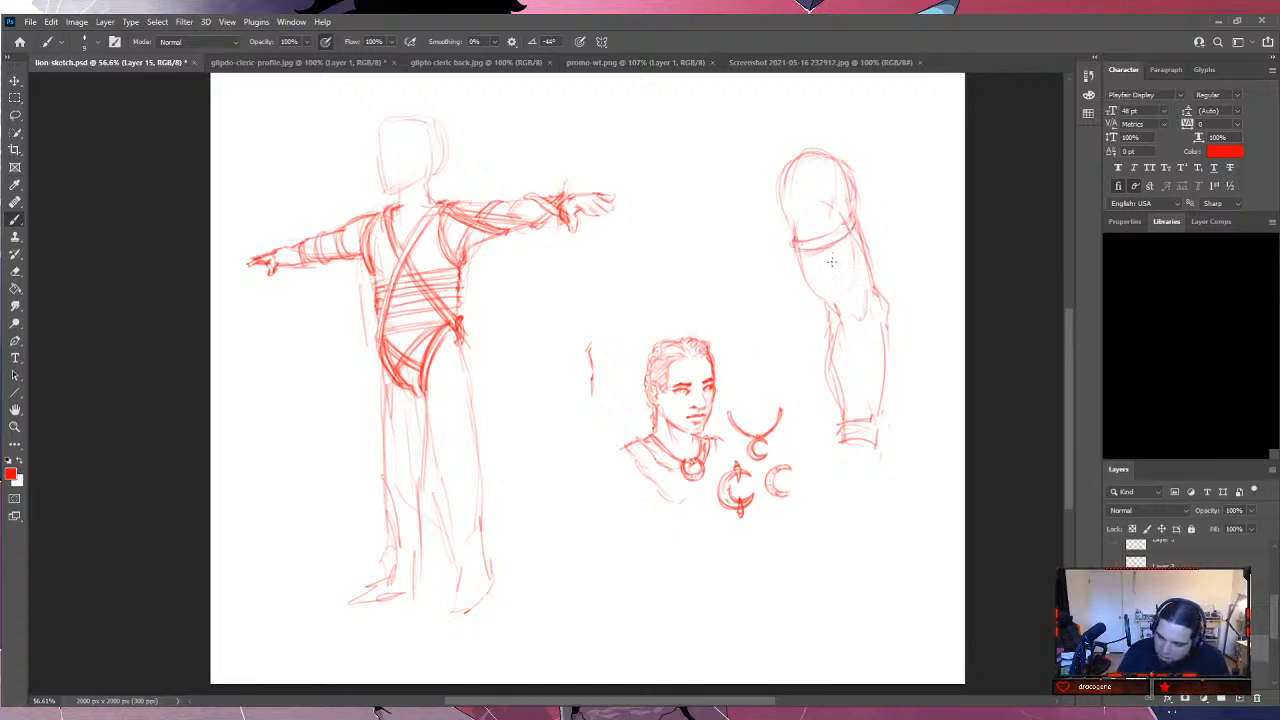
mouse_move(820, 252)
left_mouse_down()
mouse_move(870, 242)
mouse_move(825, 250)
mouse_move(864, 226)
mouse_move(844, 237)
left_mouse_up()
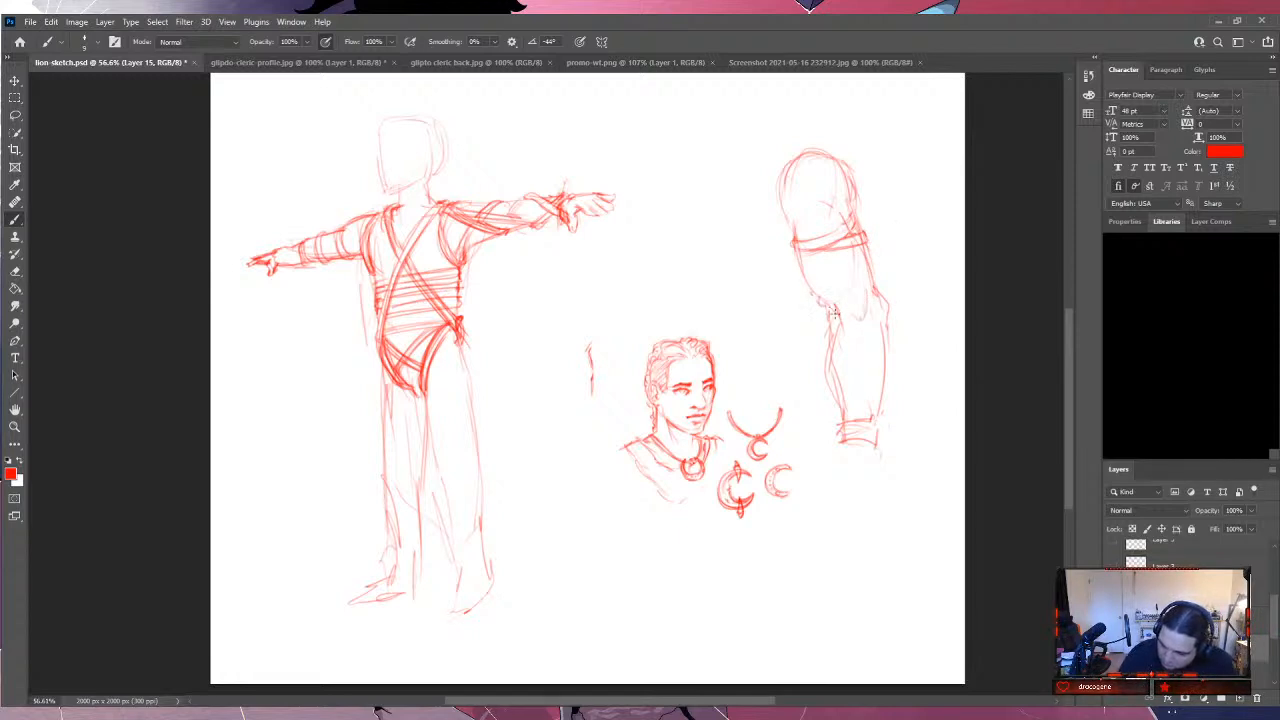
left_click_drag(822, 303, 881, 324)
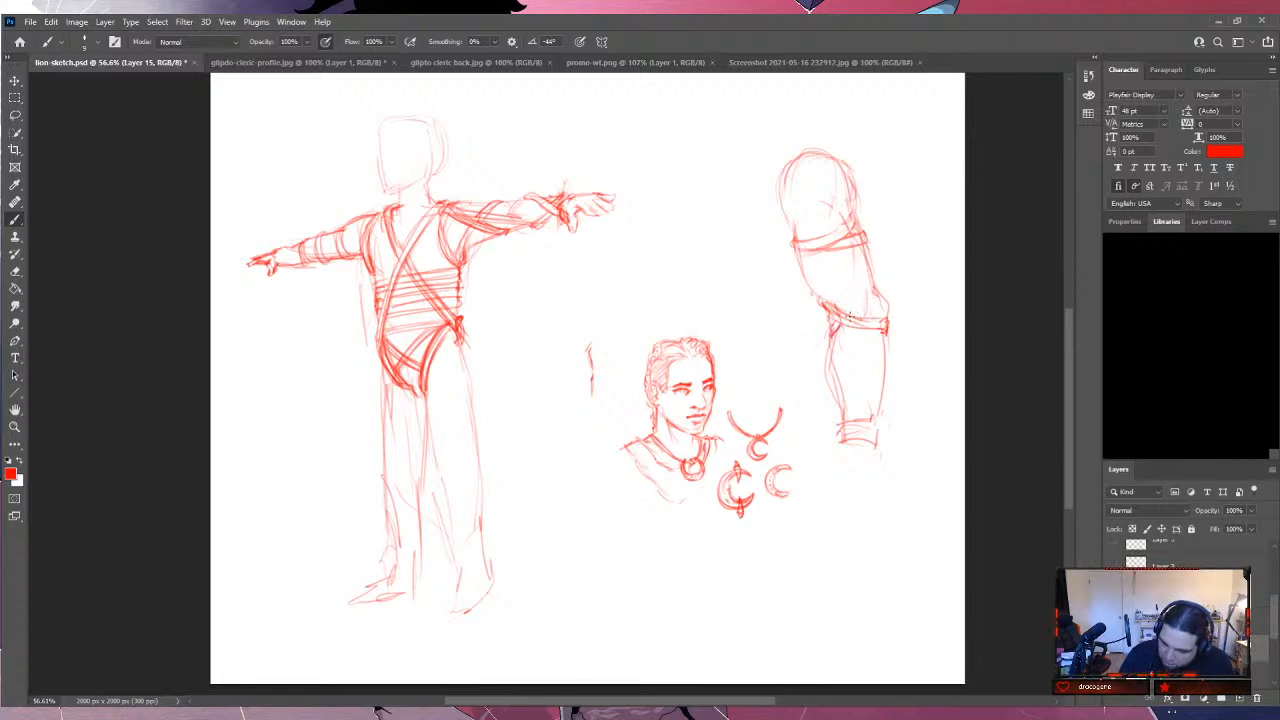
mouse_move(845, 305)
left_mouse_down()
mouse_move(872, 288)
mouse_move(883, 302)
mouse_move(878, 318)
left_mouse_up()
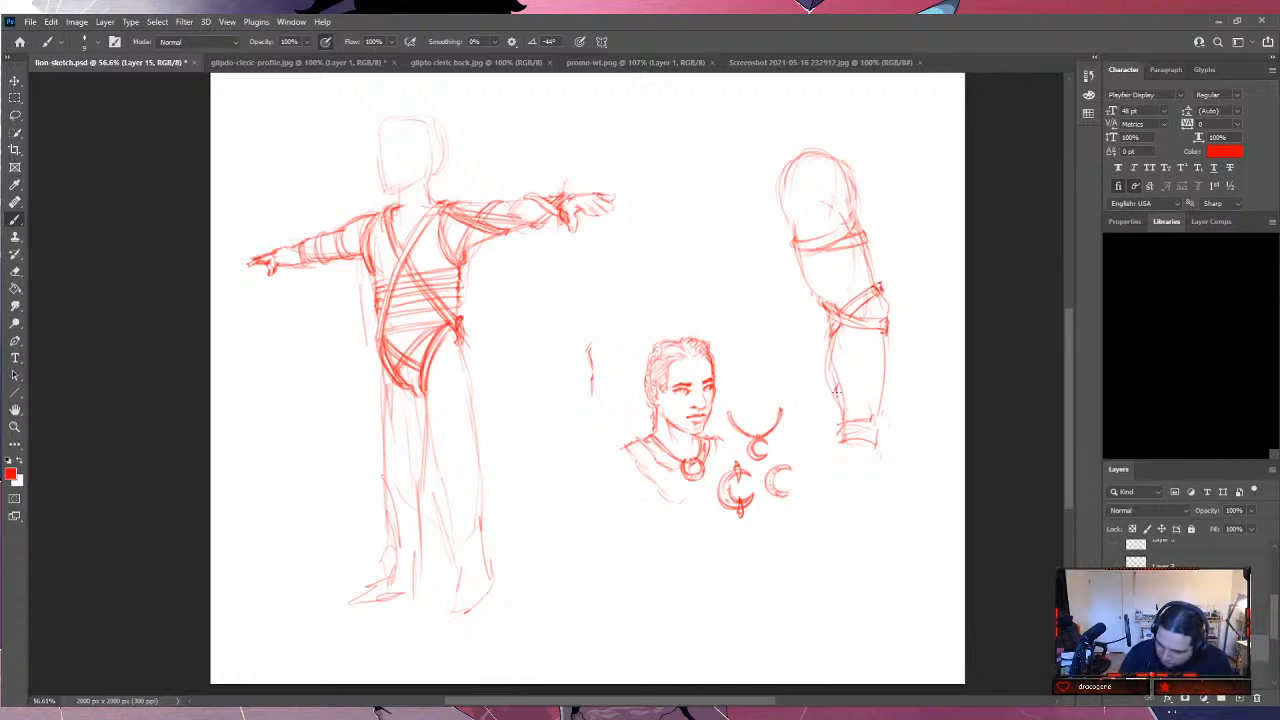
Stack wrapped bands around the arm study's wrist and rough in the start of the hand below them.
left_click_drag(834, 390, 885, 393)
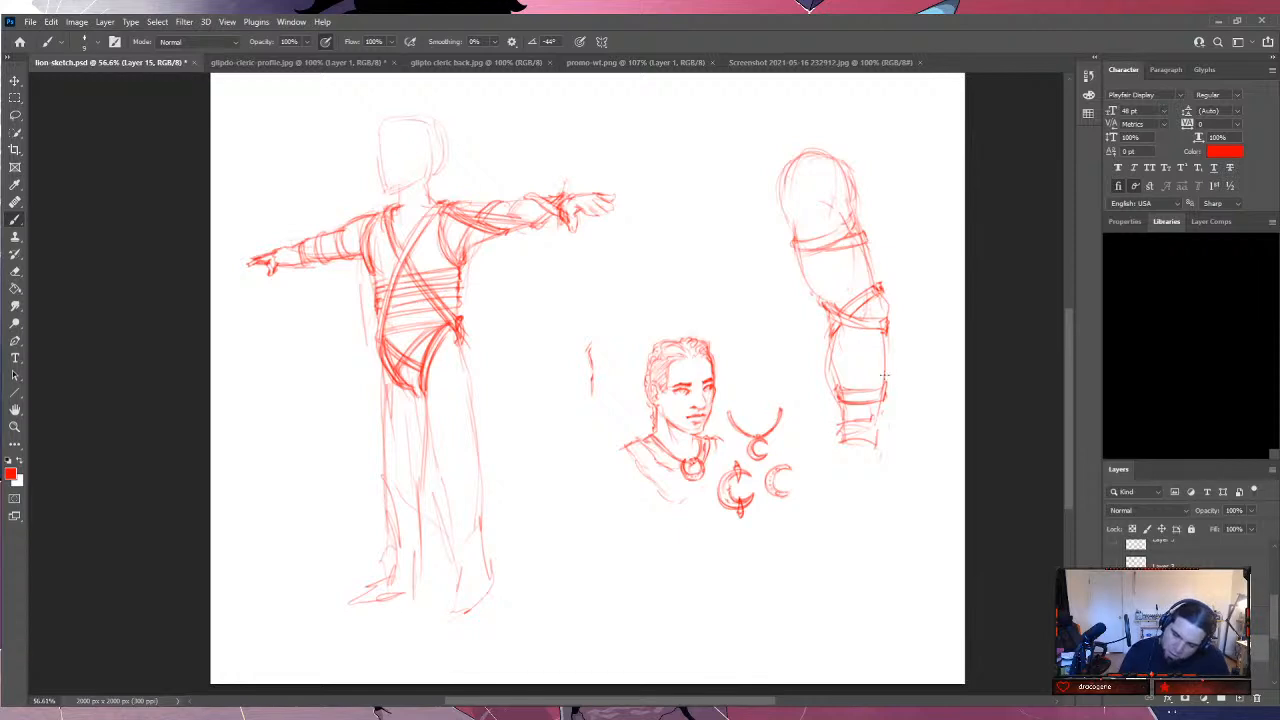
mouse_move(848, 410)
left_mouse_down()
mouse_move(836, 406)
mouse_move(878, 409)
left_mouse_up()
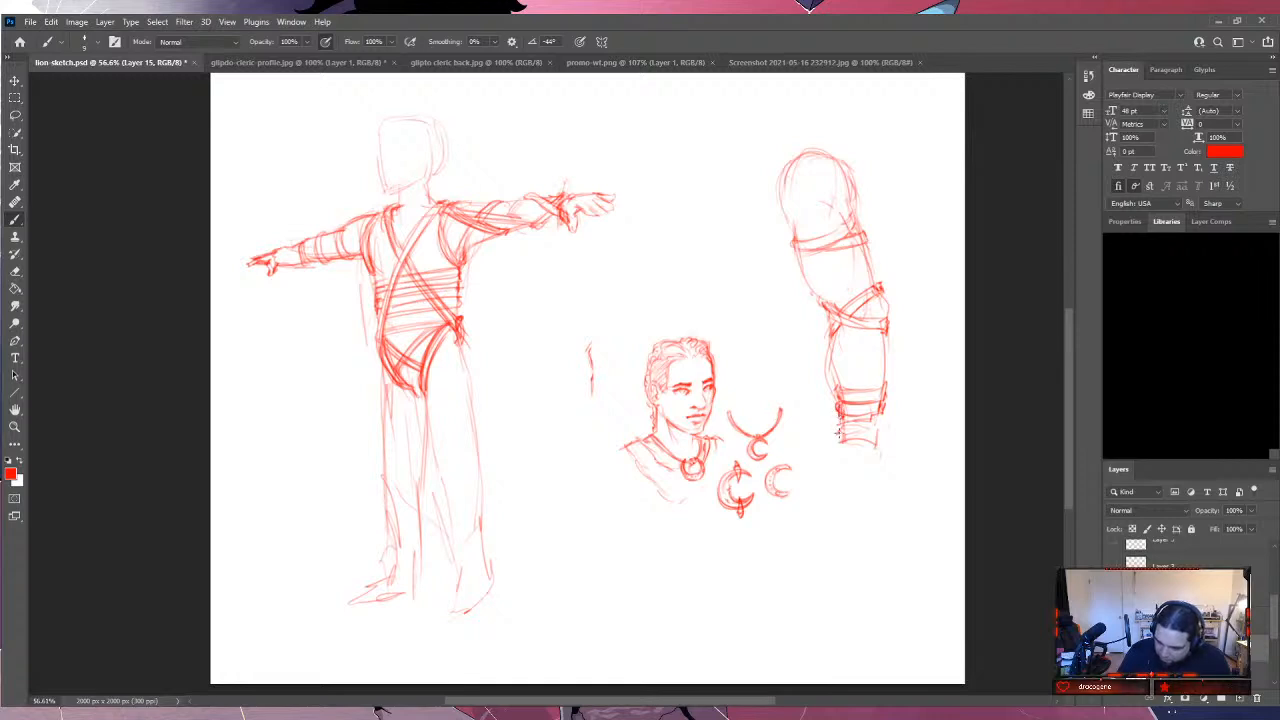
left_click_drag(880, 414, 836, 444)
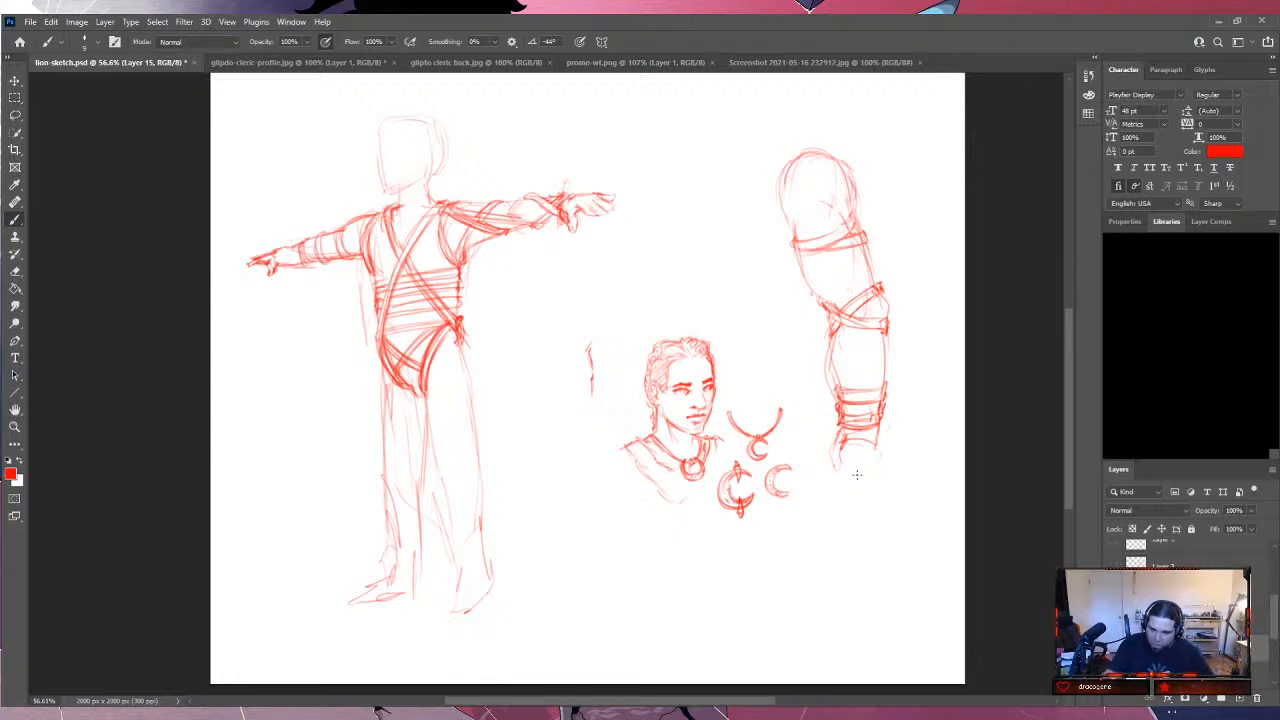
Draw the arm study's hand with a thumb and curled fingers, darkening the contours between them.
mouse_move(840, 455)
left_mouse_down()
mouse_move(844, 495)
mouse_move(856, 474)
mouse_move(844, 498)
mouse_move(843, 468)
mouse_move(840, 491)
mouse_move(840, 458)
left_mouse_up()
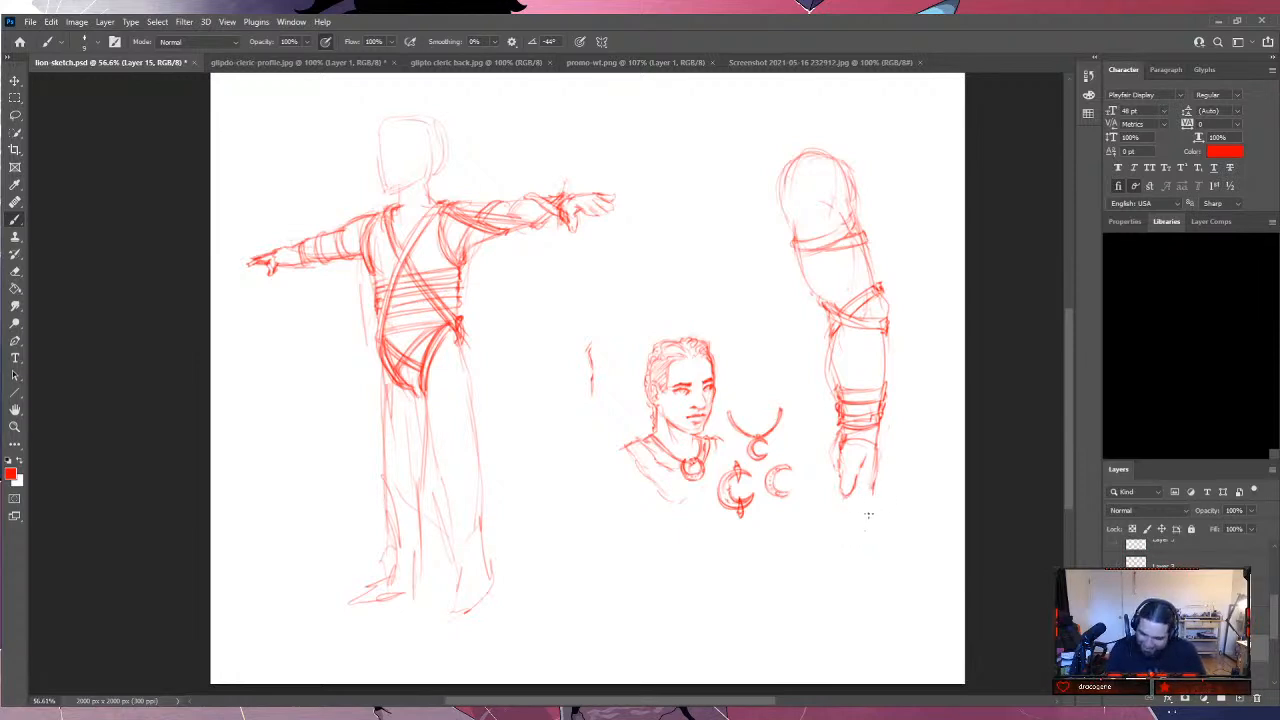
left_click_drag(866, 493, 848, 540)
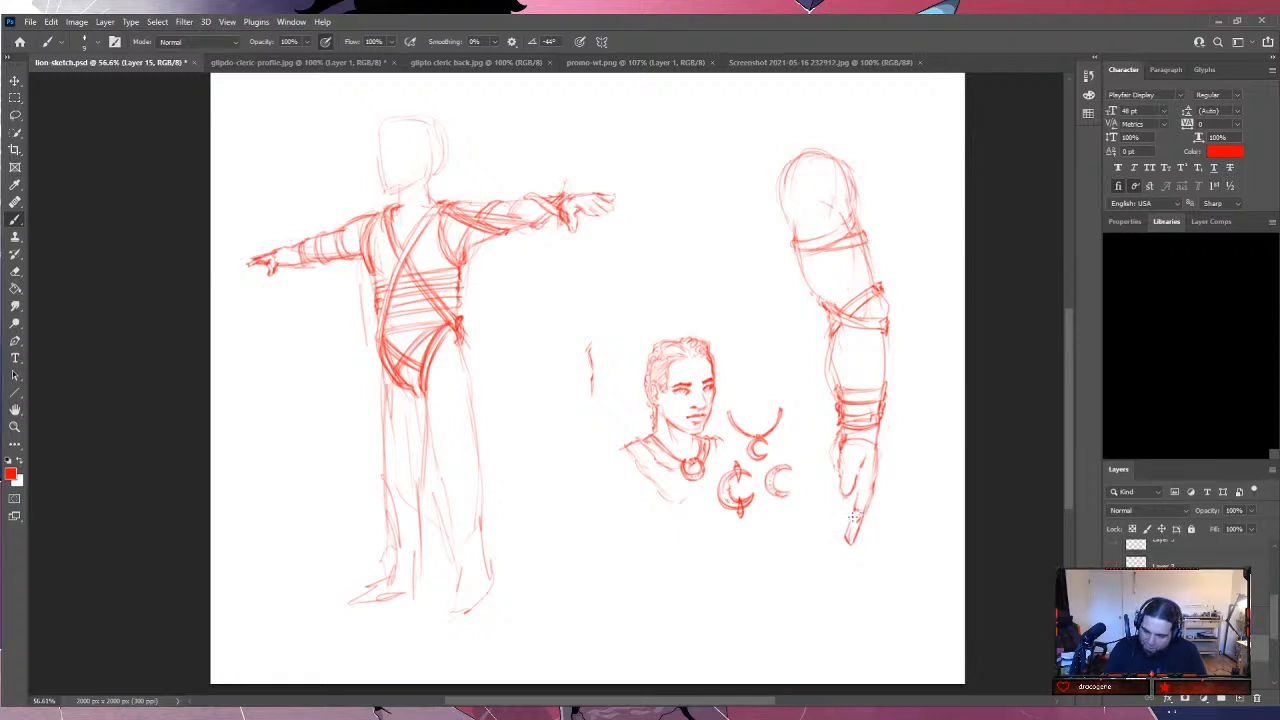
mouse_move(853, 516)
left_mouse_down()
mouse_move(846, 532)
mouse_move(859, 489)
mouse_move(872, 489)
mouse_move(860, 489)
left_mouse_up()
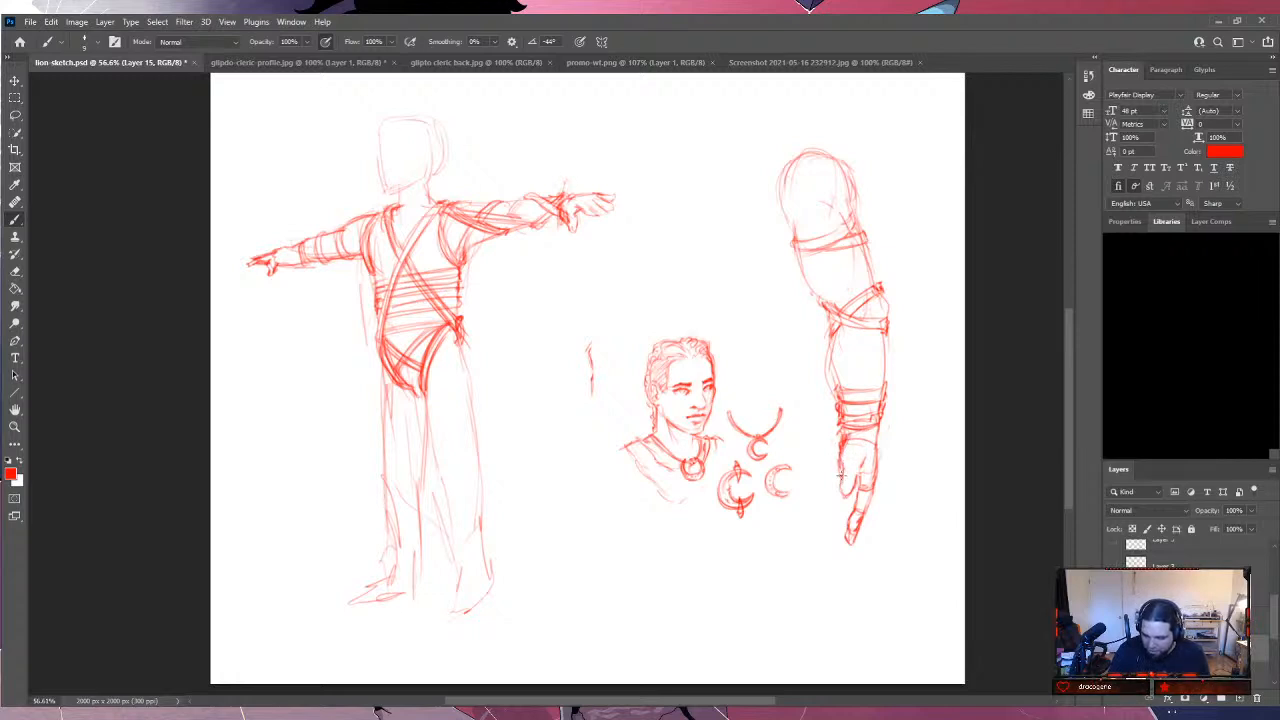
left_click_drag(858, 462, 866, 482)
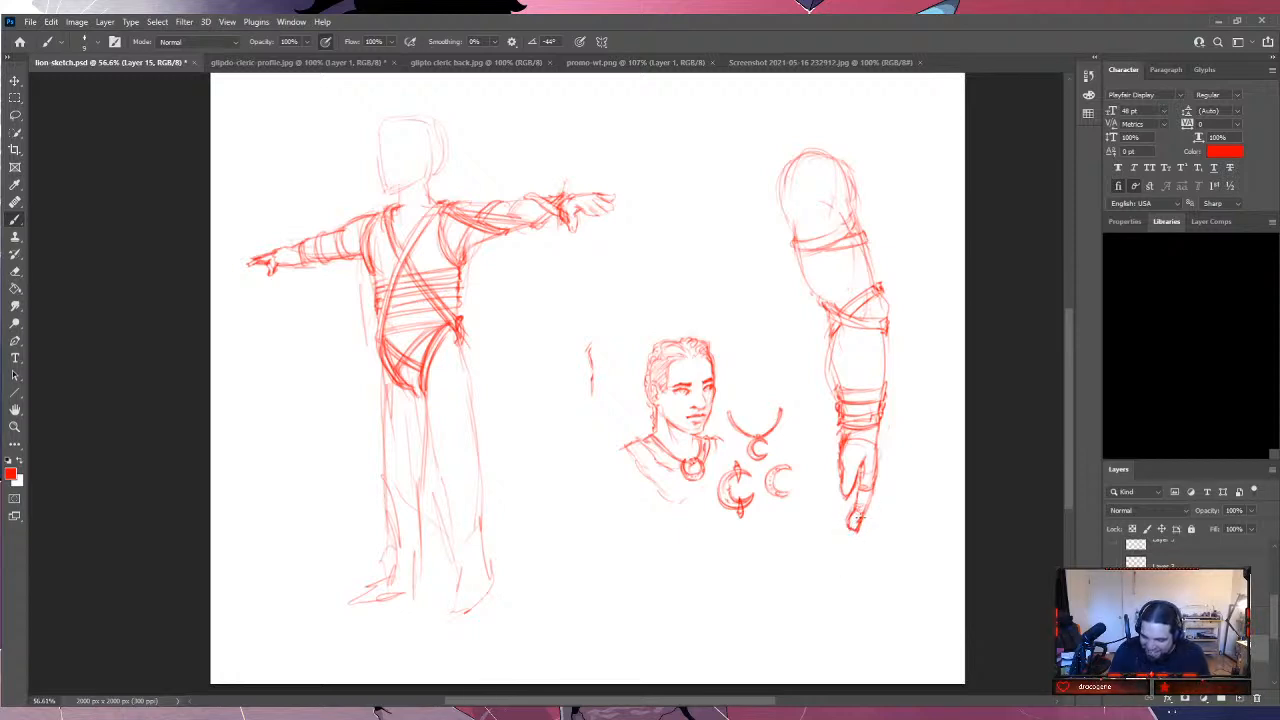
left_click_drag(845, 526, 850, 507)
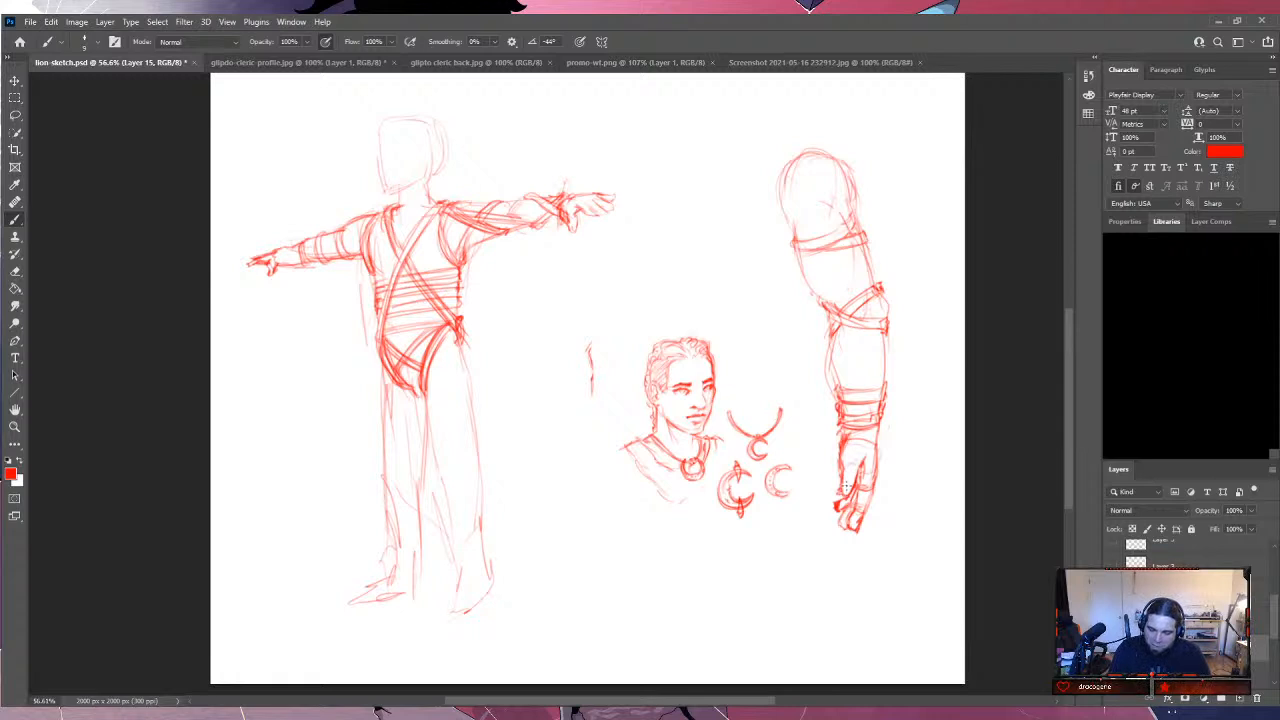
left_click_drag(850, 484, 848, 504)
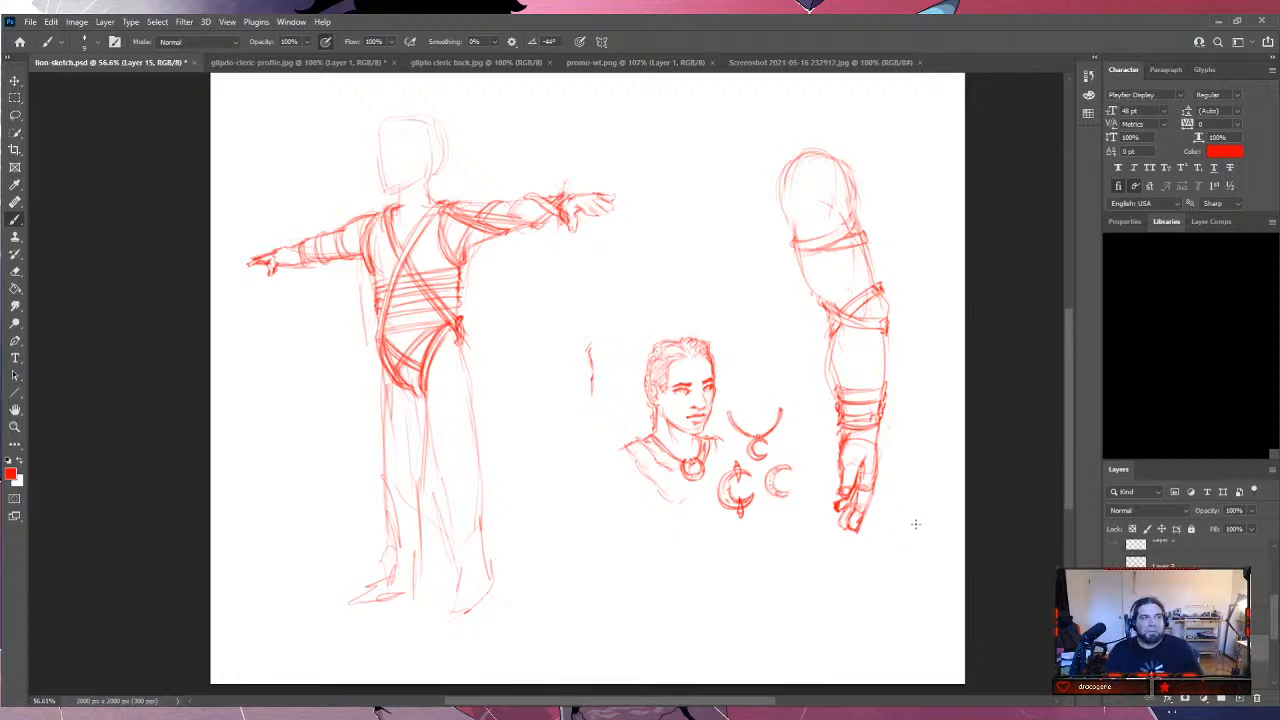
Darken the arm study's wrist edge, shoulder contour, upper-arm band and the curves between band and elbow straps.
left_click_drag(846, 446, 878, 424)
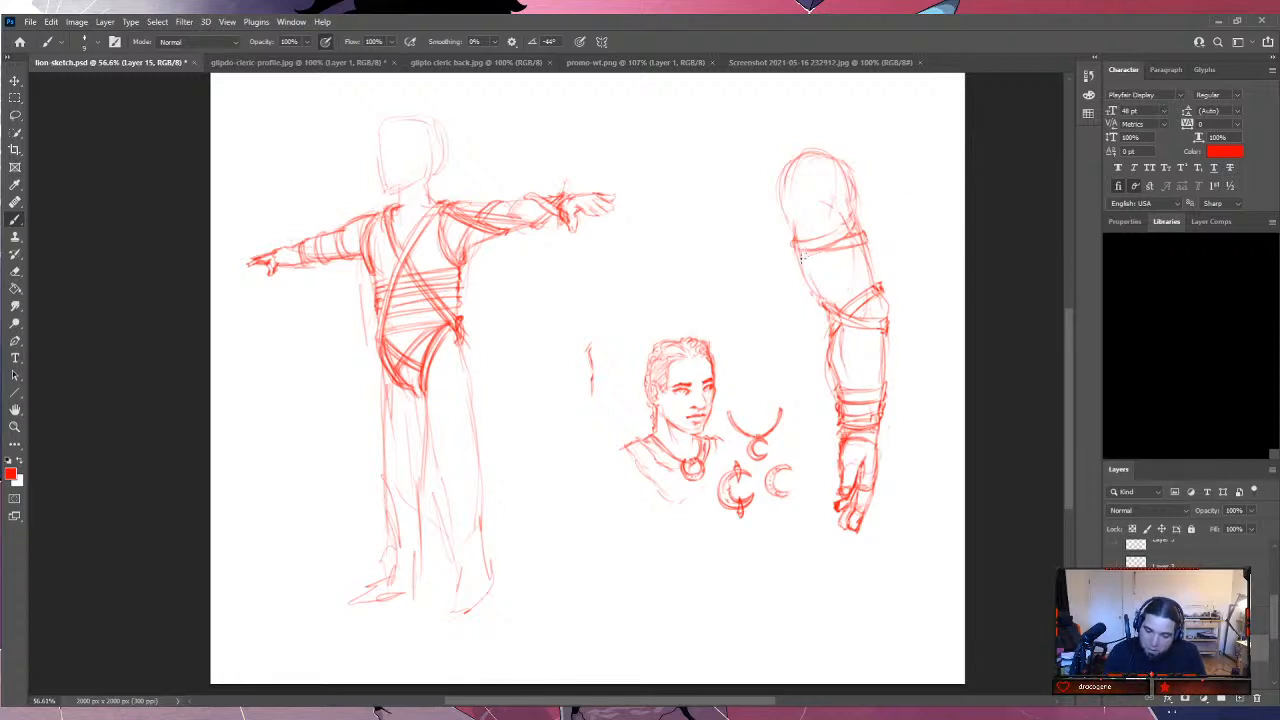
left_click_drag(805, 255, 838, 298)
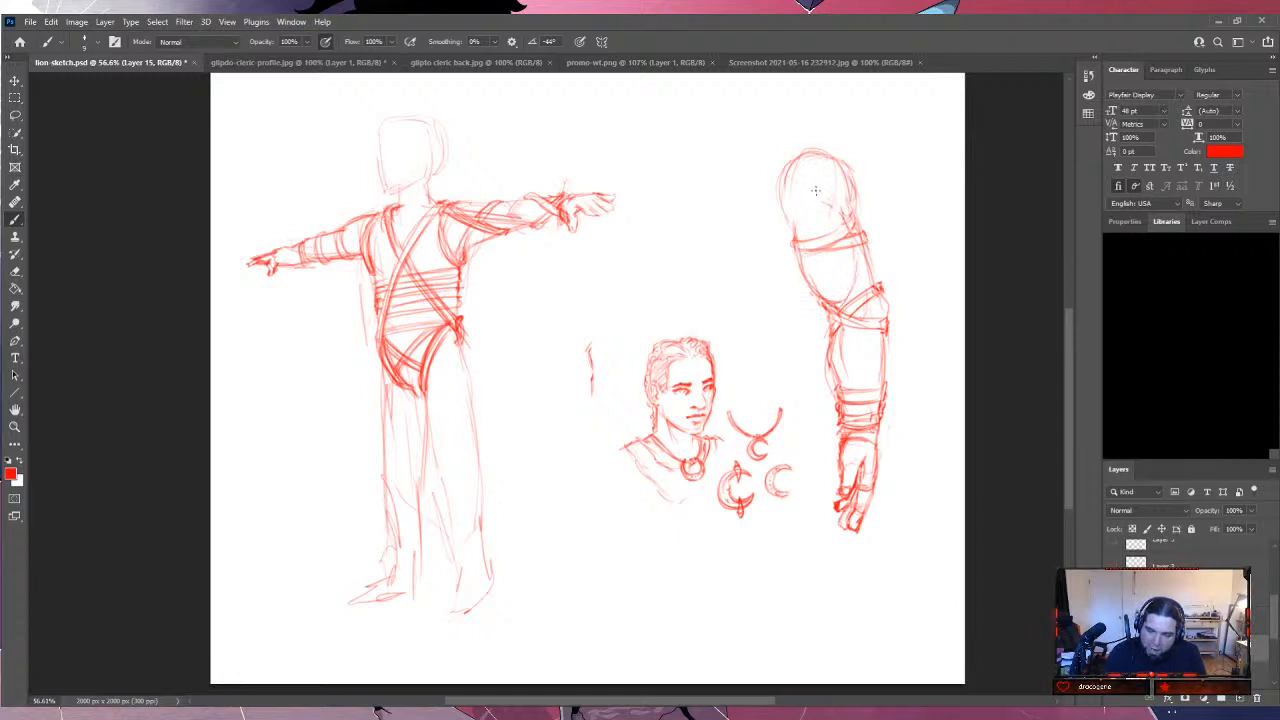
mouse_move(805, 155)
left_mouse_down()
mouse_move(845, 163)
mouse_move(861, 215)
mouse_move(847, 218)
mouse_move(894, 149)
mouse_move(812, 238)
mouse_move(849, 215)
mouse_move(792, 235)
mouse_move(819, 270)
mouse_move(793, 258)
mouse_move(790, 244)
mouse_move(843, 242)
mouse_move(804, 252)
mouse_move(847, 232)
mouse_move(804, 256)
mouse_move(860, 232)
left_mouse_up()
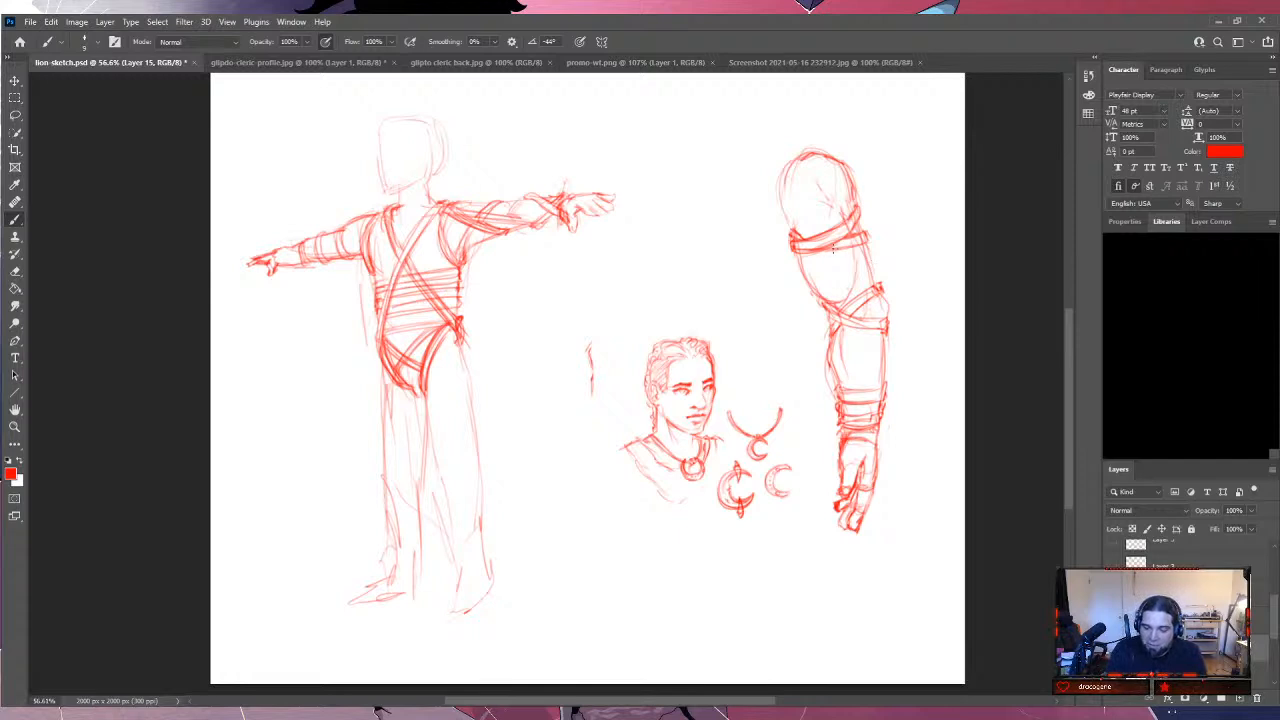
mouse_move(835, 249)
left_mouse_down()
mouse_move(866, 242)
mouse_move(873, 289)
left_mouse_up()
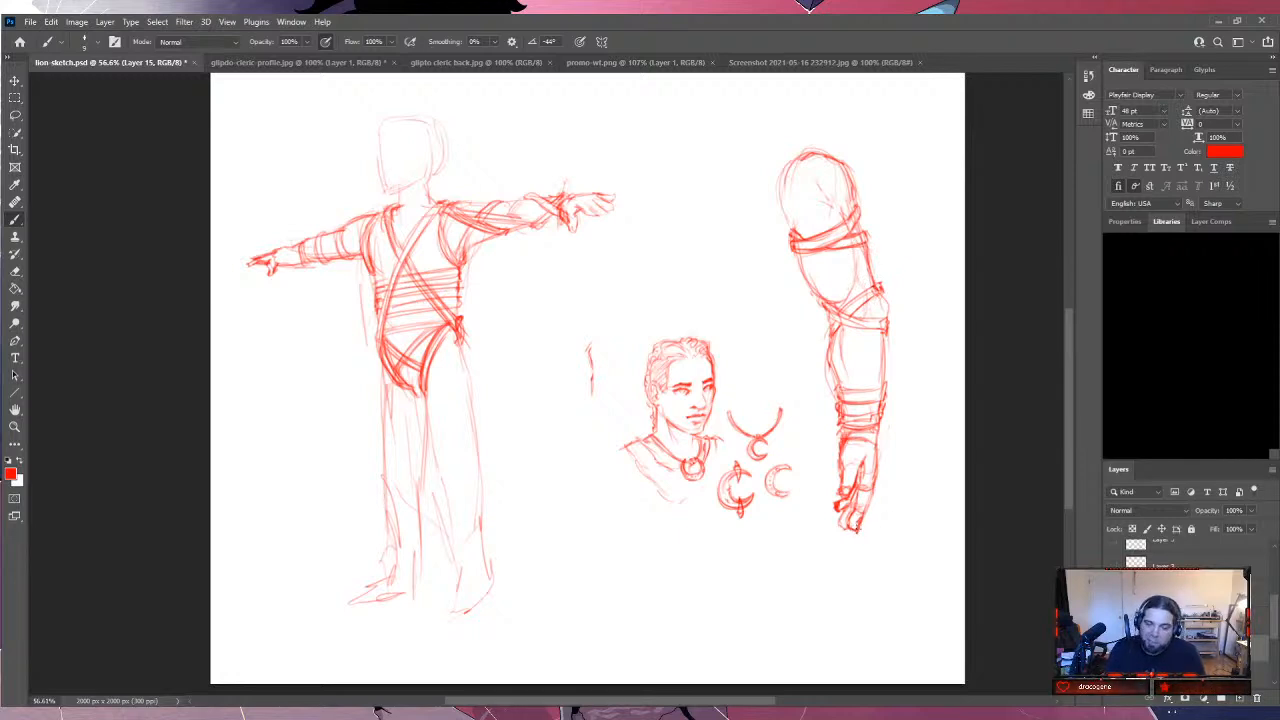
mouse_move(786, 228)
left_mouse_down()
mouse_move(802, 152)
mouse_move(790, 226)
left_mouse_up()
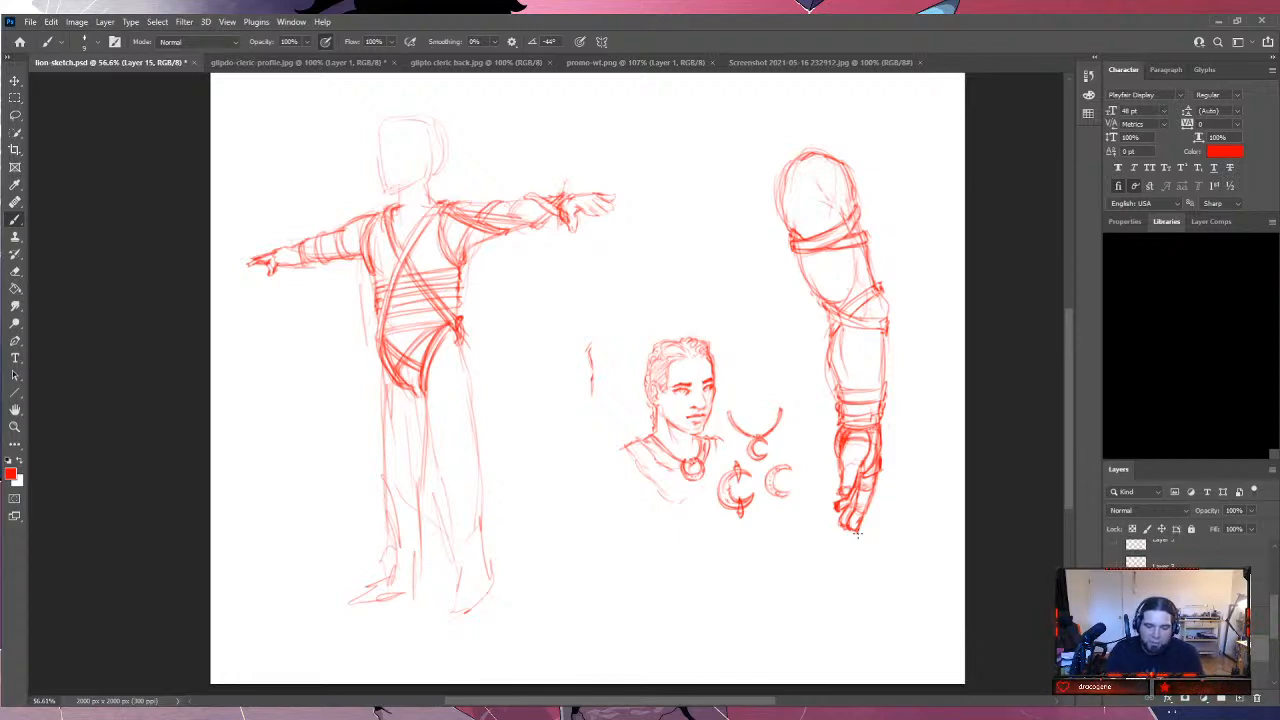
Draw a strap slung across the full-length figure's hips and darken the outer hip and upper thigh contours.
left_click_drag(378, 356, 382, 436)
mouse_move(432, 366)
left_mouse_down()
mouse_move(465, 388)
mouse_move(436, 386)
mouse_move(465, 394)
mouse_move(411, 372)
mouse_move(468, 384)
mouse_move(461, 341)
mouse_move(477, 398)
left_mouse_up()
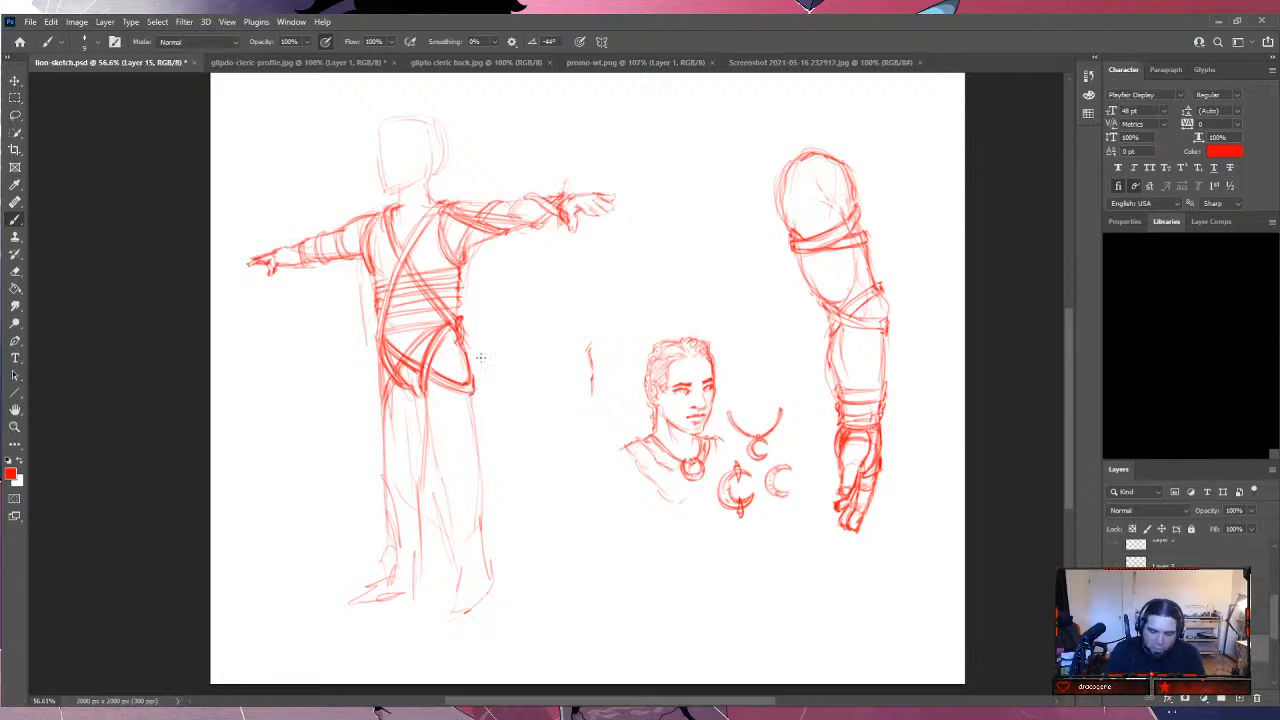
left_click_drag(380, 400, 382, 418)
left_click_drag(380, 354, 378, 402)
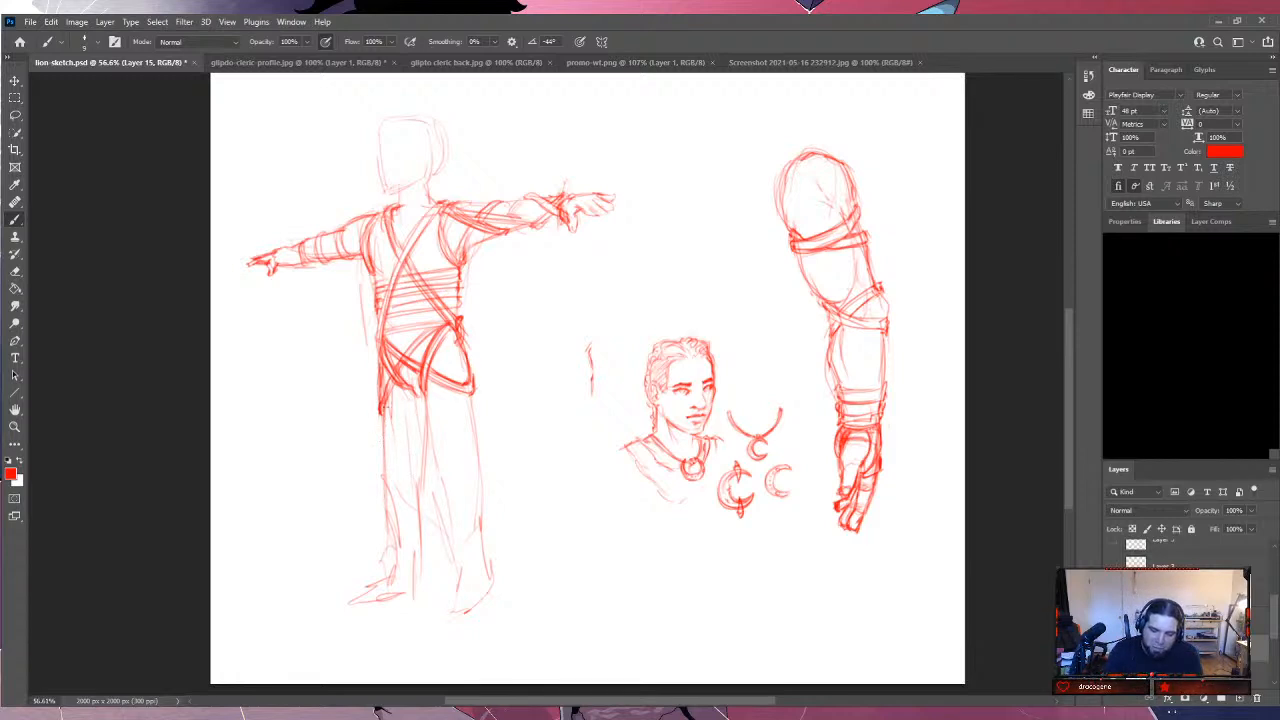
Redraw the full-length figure's legs with firm contours from thighs to ankles and outline both feet.
left_click_drag(382, 418, 388, 560)
left_click_drag(388, 516, 392, 568)
mouse_move(388, 540)
left_mouse_down()
mouse_move(394, 582)
mouse_move(340, 603)
mouse_move(345, 612)
mouse_move(428, 597)
mouse_move(420, 604)
mouse_move(415, 543)
mouse_move(430, 484)
mouse_move(421, 414)
left_mouse_up()
mouse_move(429, 478)
left_mouse_down()
mouse_move(424, 424)
mouse_move(432, 460)
left_mouse_up()
mouse_move(424, 416)
left_mouse_down()
mouse_move(455, 566)
mouse_move(427, 606)
mouse_move(431, 620)
mouse_move(455, 617)
mouse_move(427, 614)
mouse_move(454, 623)
mouse_move(440, 625)
mouse_move(490, 588)
left_mouse_up()
mouse_move(486, 560)
left_mouse_down()
mouse_move(481, 572)
mouse_move(488, 490)
mouse_move(470, 410)
mouse_move(476, 434)
left_mouse_up()
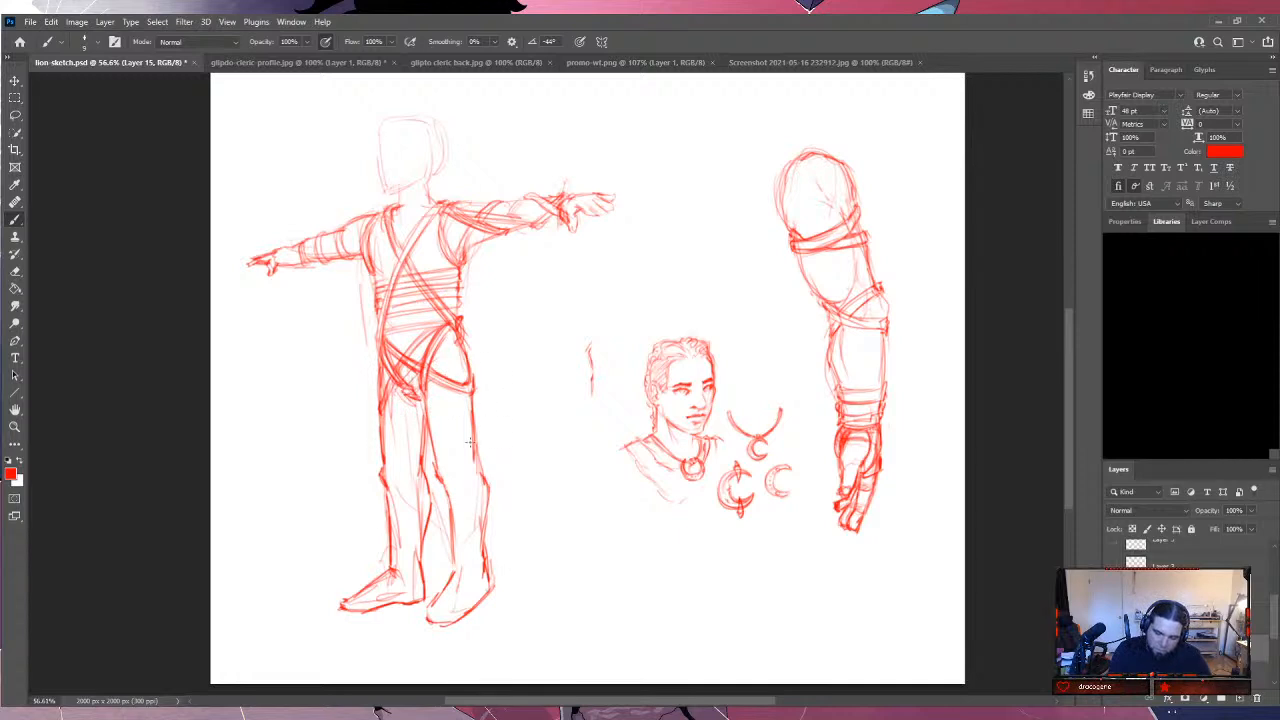
Touch up the figure's outer hip and wrap bands around both knees and ankles.
left_click_drag(379, 393, 377, 418)
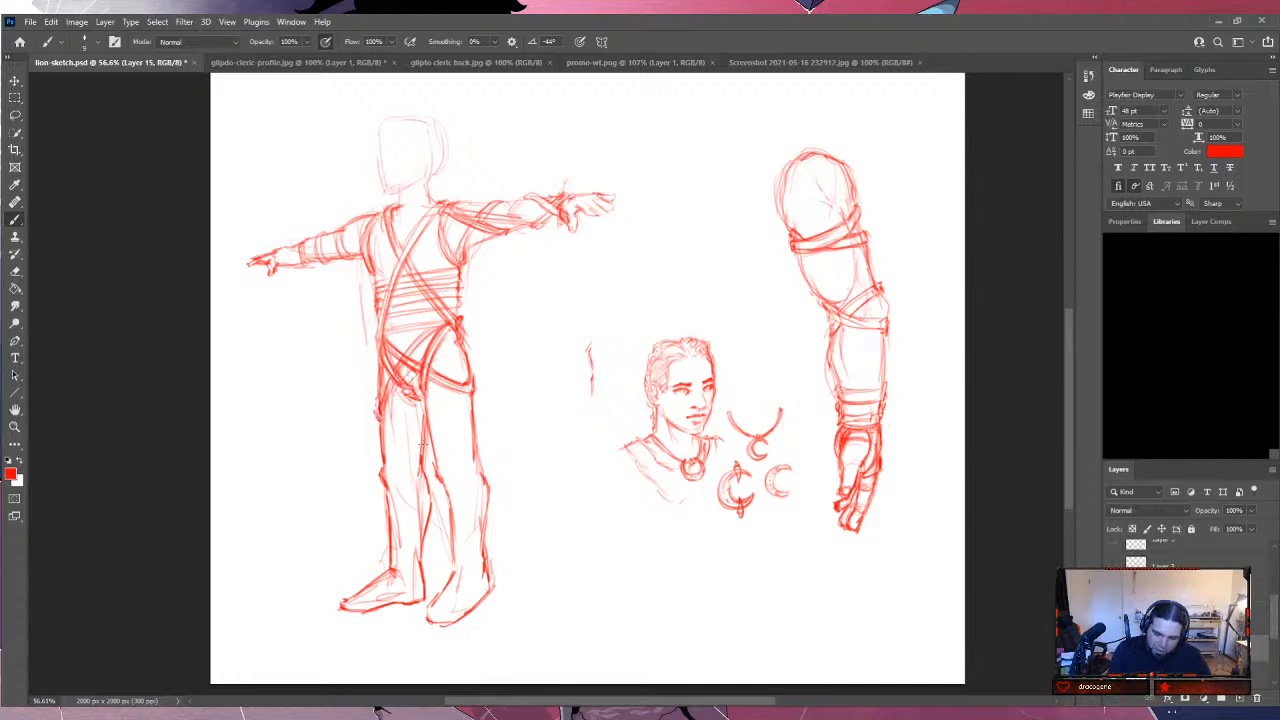
mouse_move(416, 458)
left_mouse_down()
mouse_move(386, 500)
mouse_move(380, 490)
mouse_move(403, 495)
mouse_move(402, 482)
mouse_move(388, 490)
mouse_move(410, 478)
mouse_move(390, 462)
mouse_move(405, 470)
mouse_move(380, 465)
mouse_move(400, 458)
mouse_move(428, 503)
left_mouse_up()
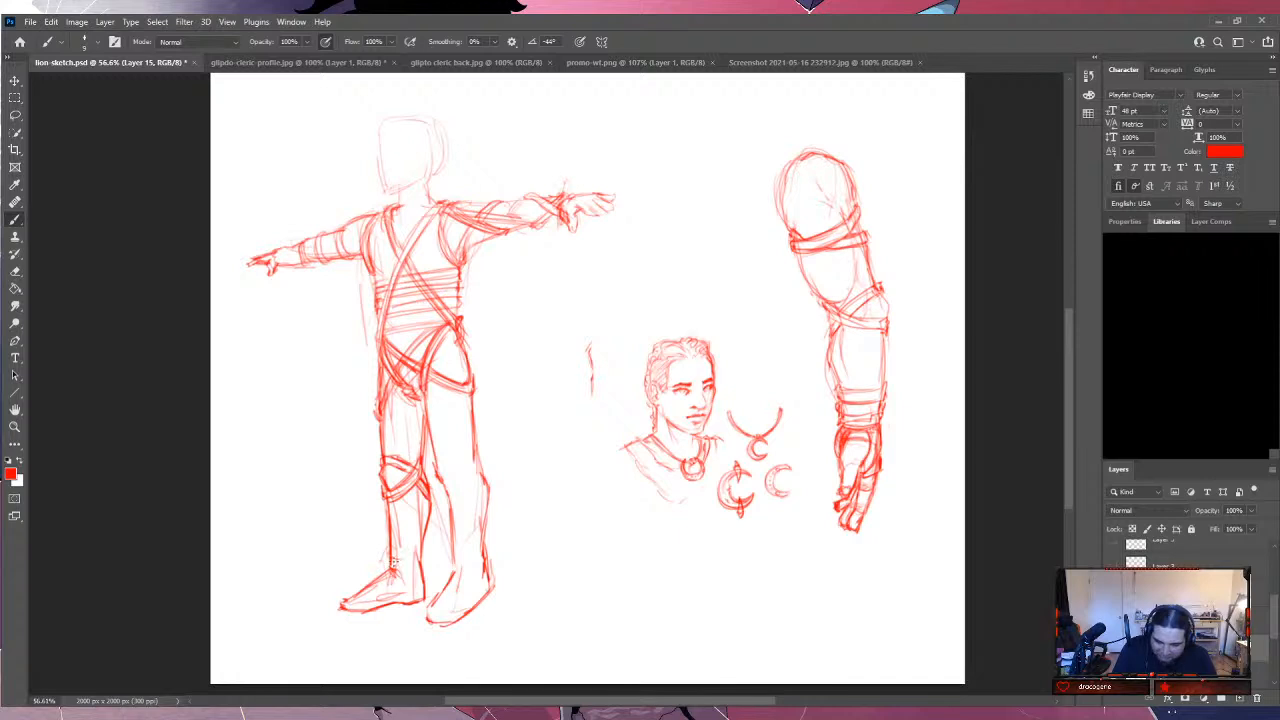
left_click_drag(390, 562, 428, 560)
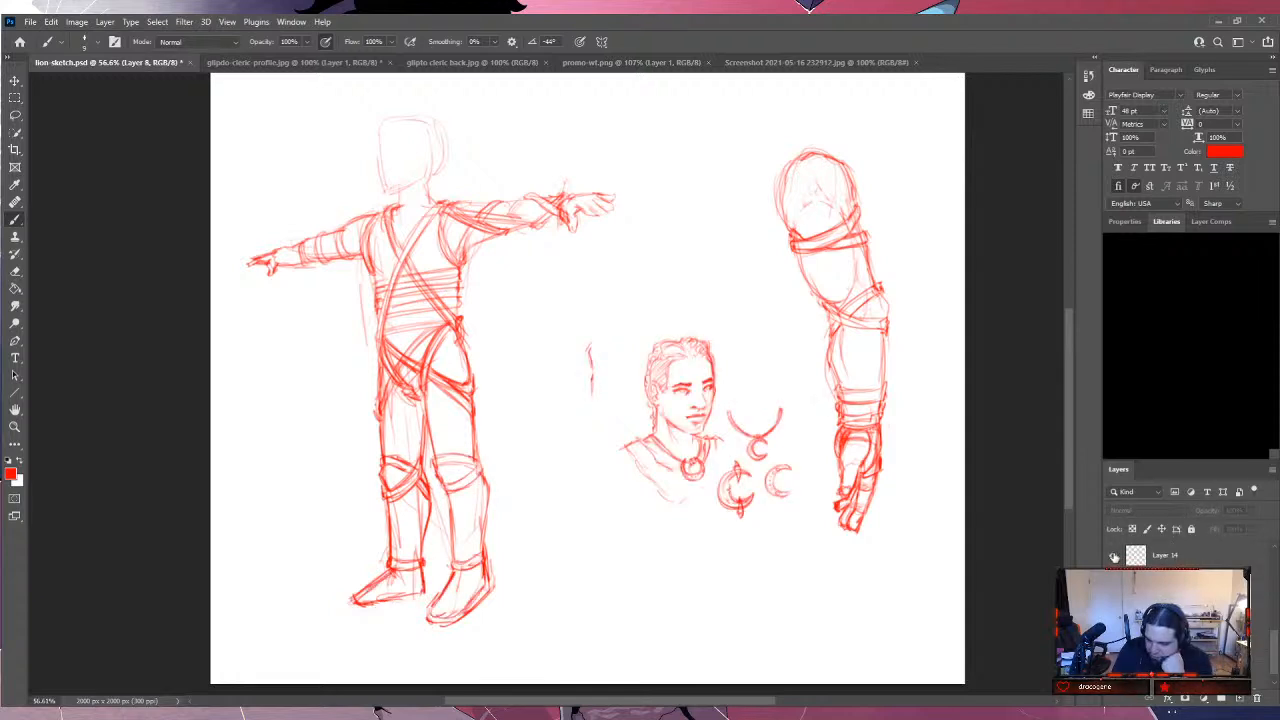
Hide the layers holding the full-length figure and arm study, leaving only the head and pendants visible.
left_click(1114, 556)
left_click(1114, 556)
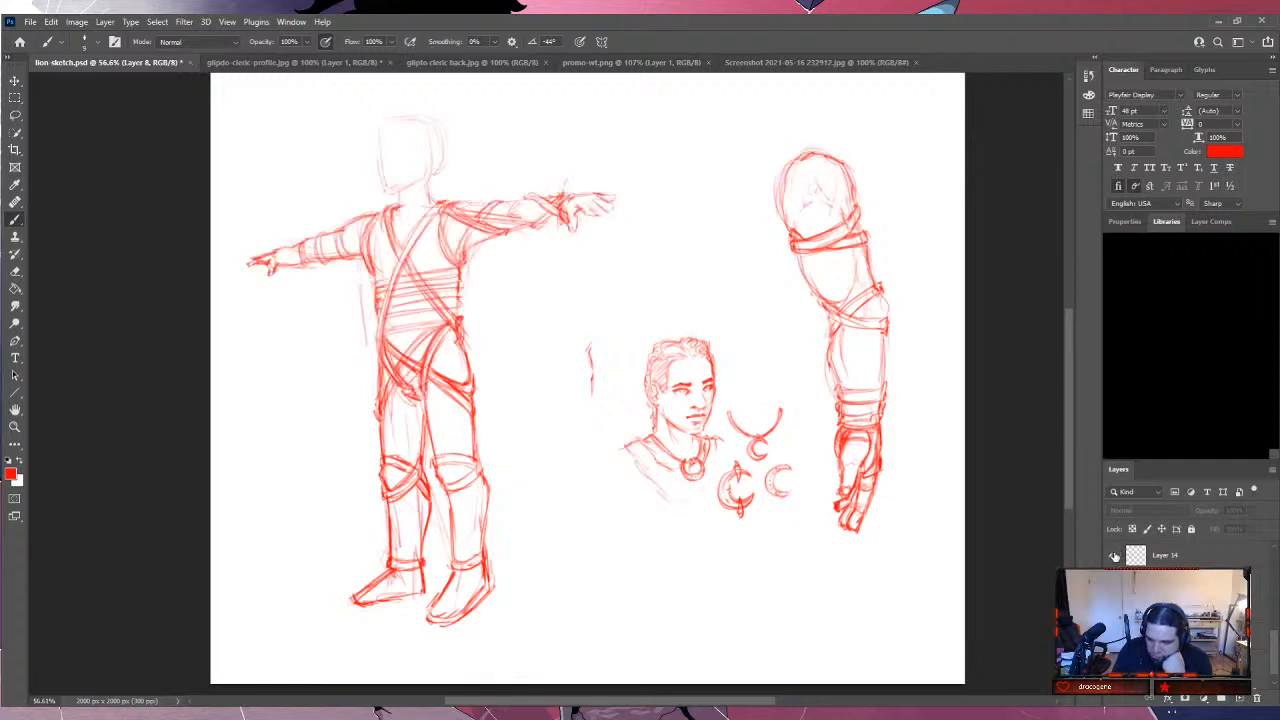
left_click(1114, 556)
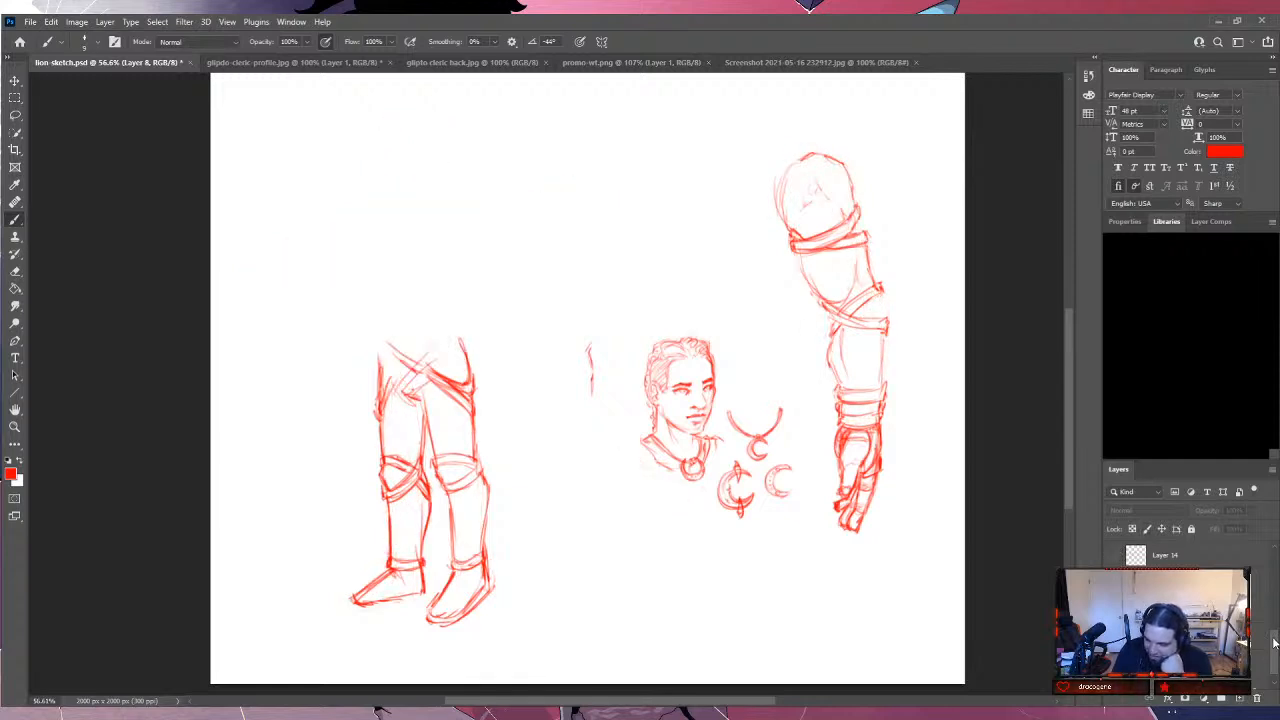
scroll(1180, 555, "up", 3)
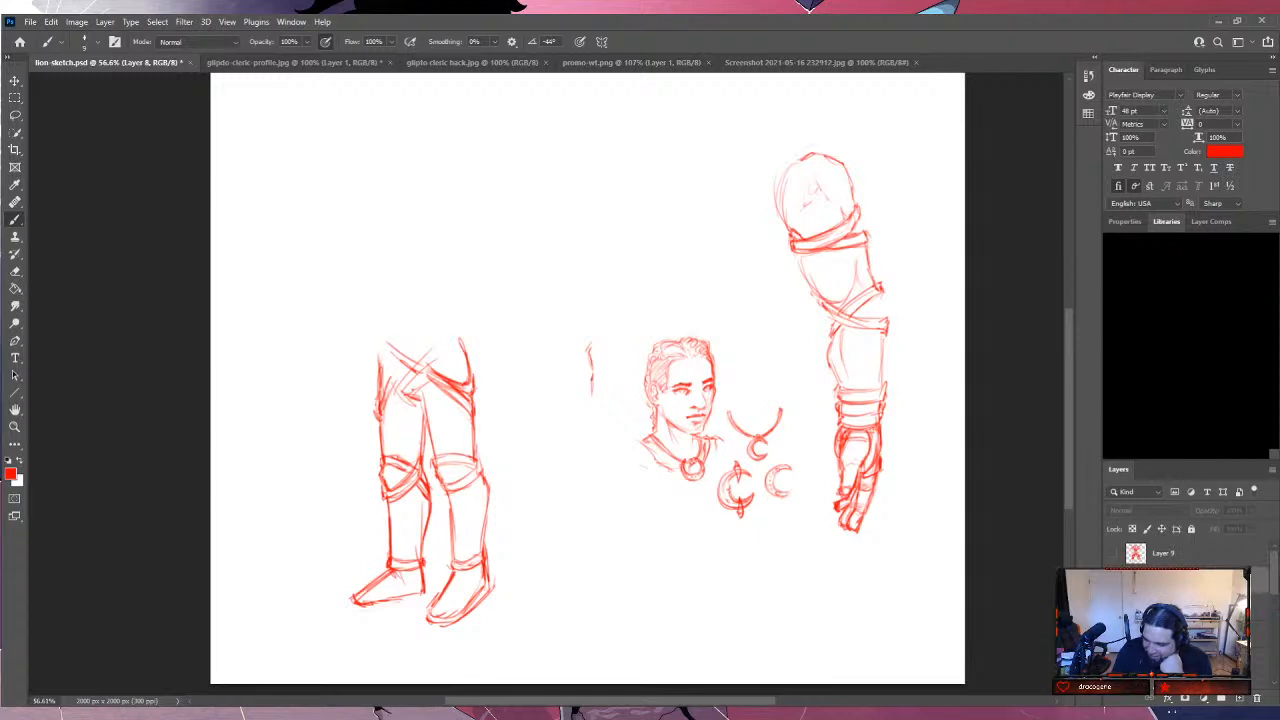
left_click_drag(1276, 580, 1274, 652)
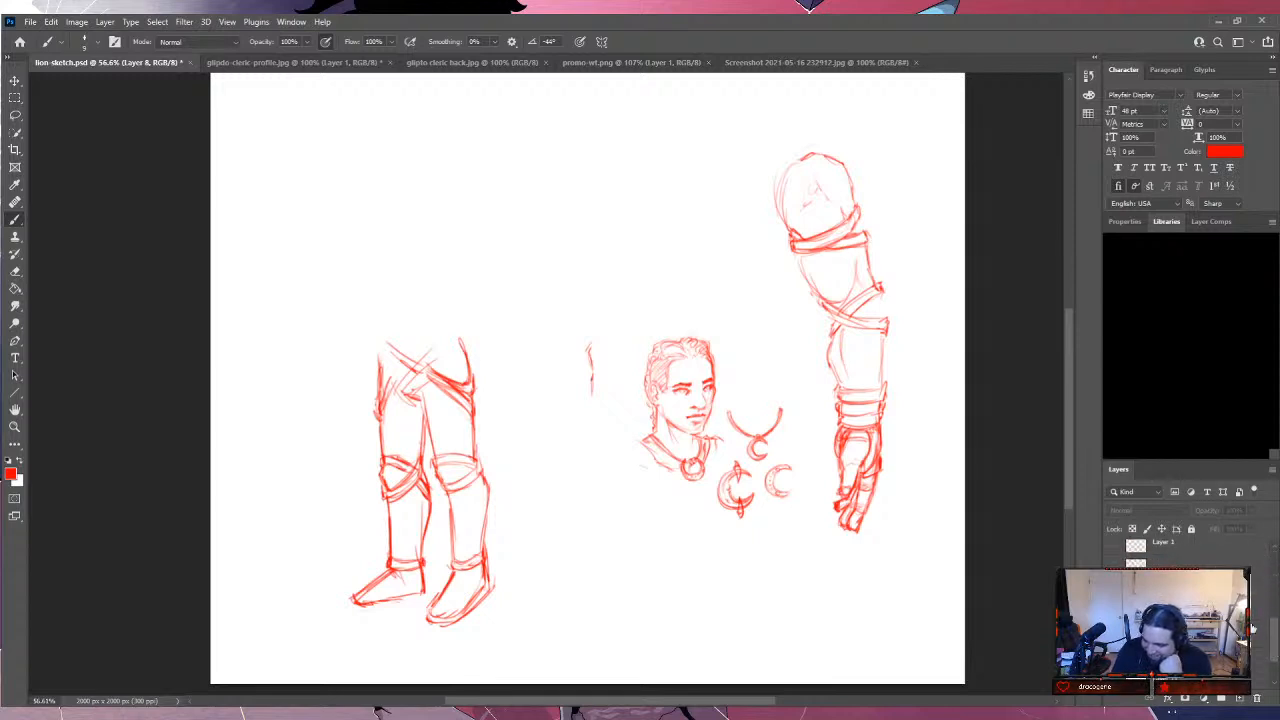
left_click(1114, 582)
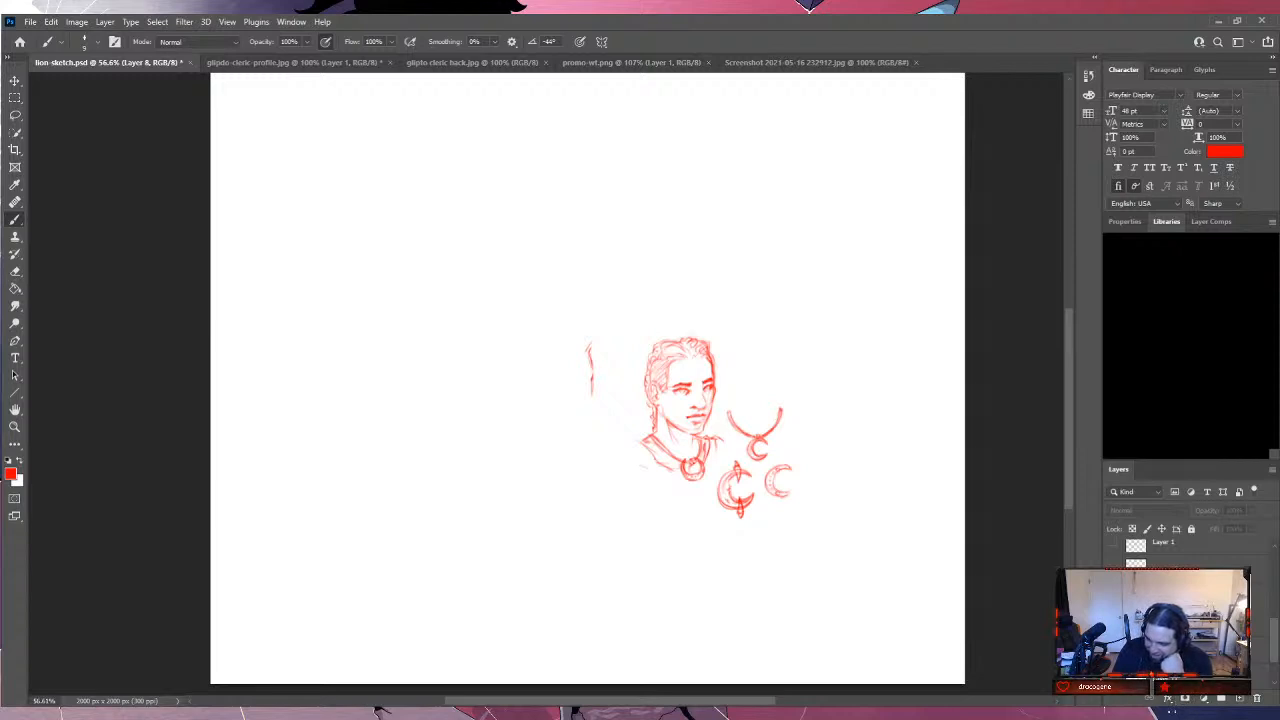
Move the head-and-pendants sketch to the upper middle of the canvas and brush in shoulder lines beside the neck.
left_click(14, 80)
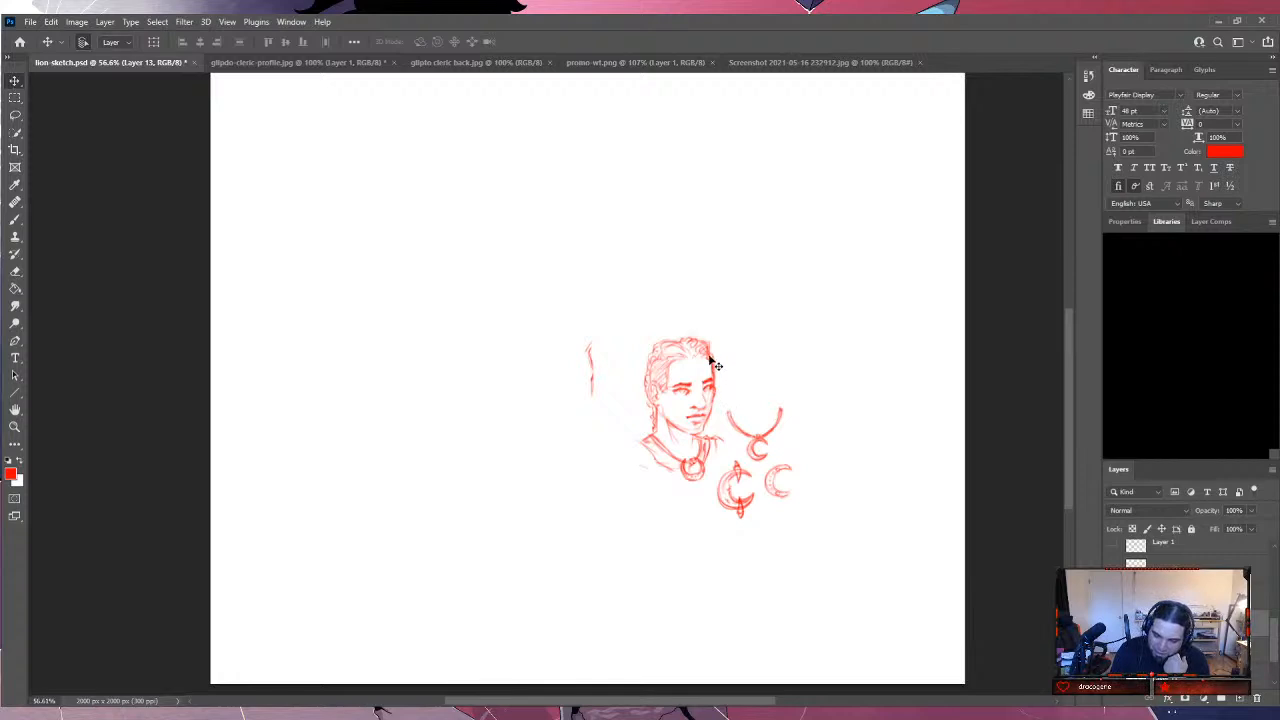
mouse_move(712, 362)
left_mouse_down()
mouse_move(627, 234)
mouse_move(598, 158)
left_mouse_up()
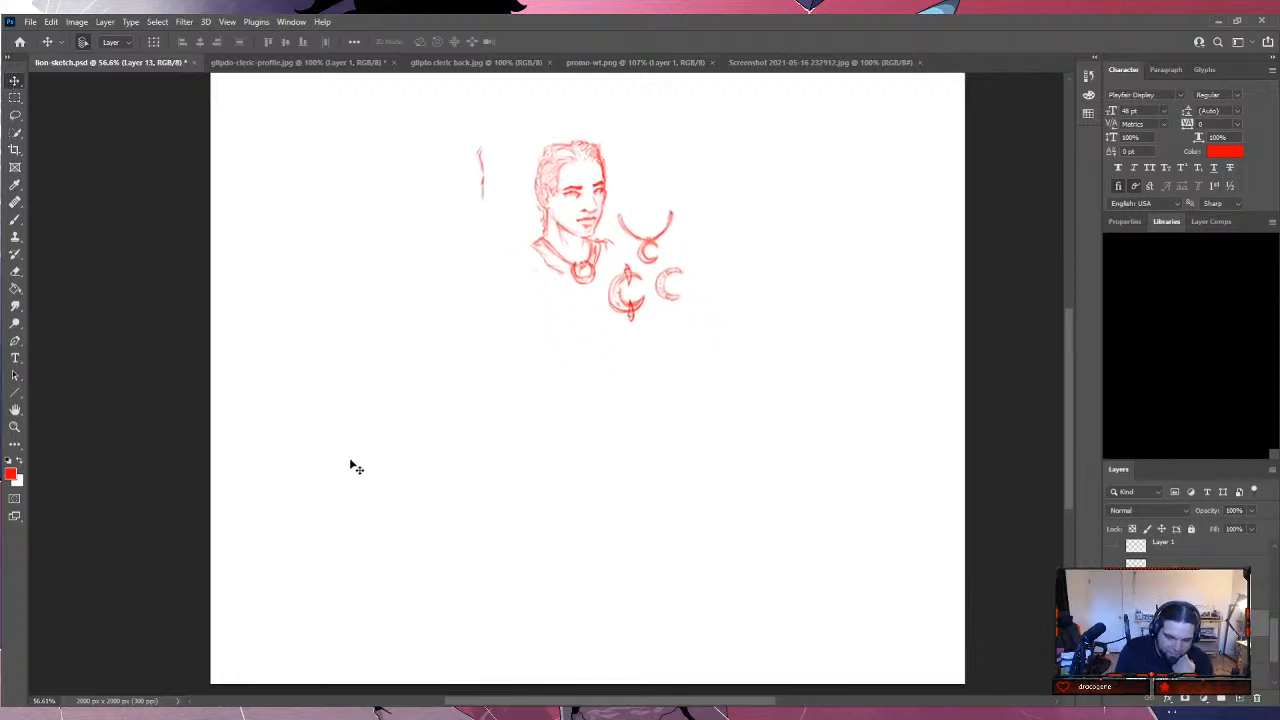
left_click(13, 222)
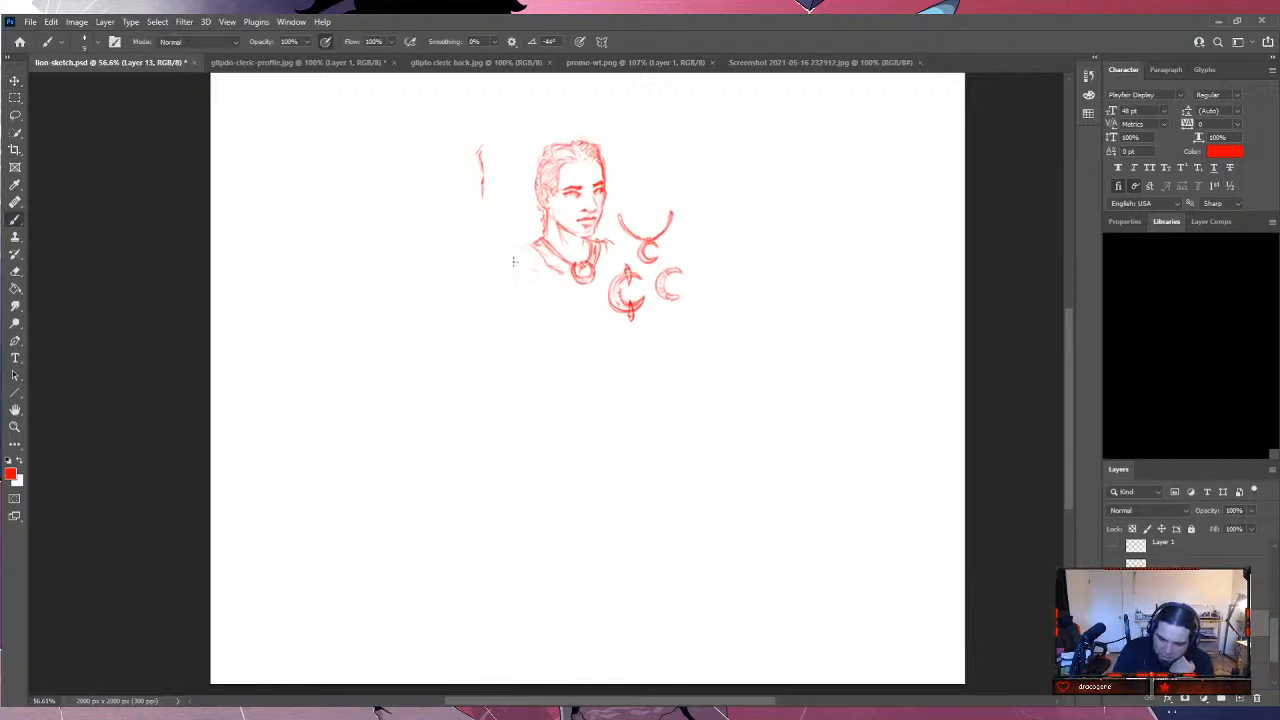
left_click_drag(485, 270, 522, 240)
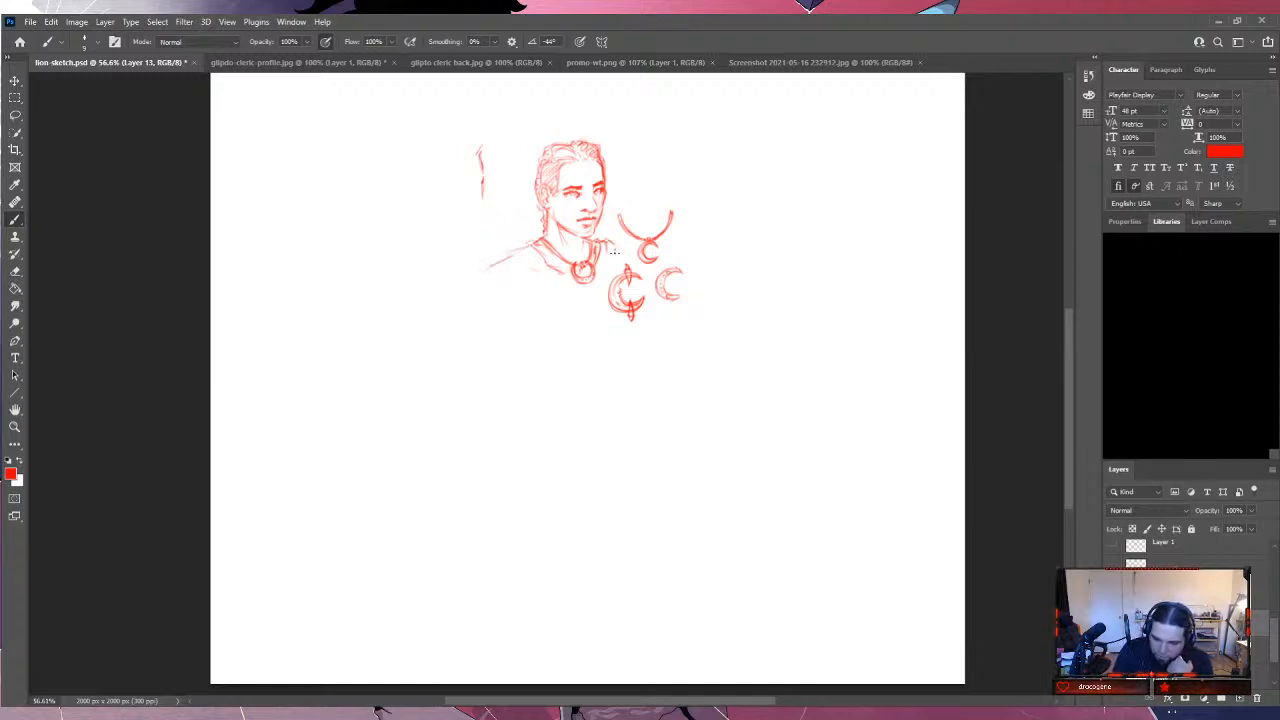
left_click_drag(604, 244, 636, 250)
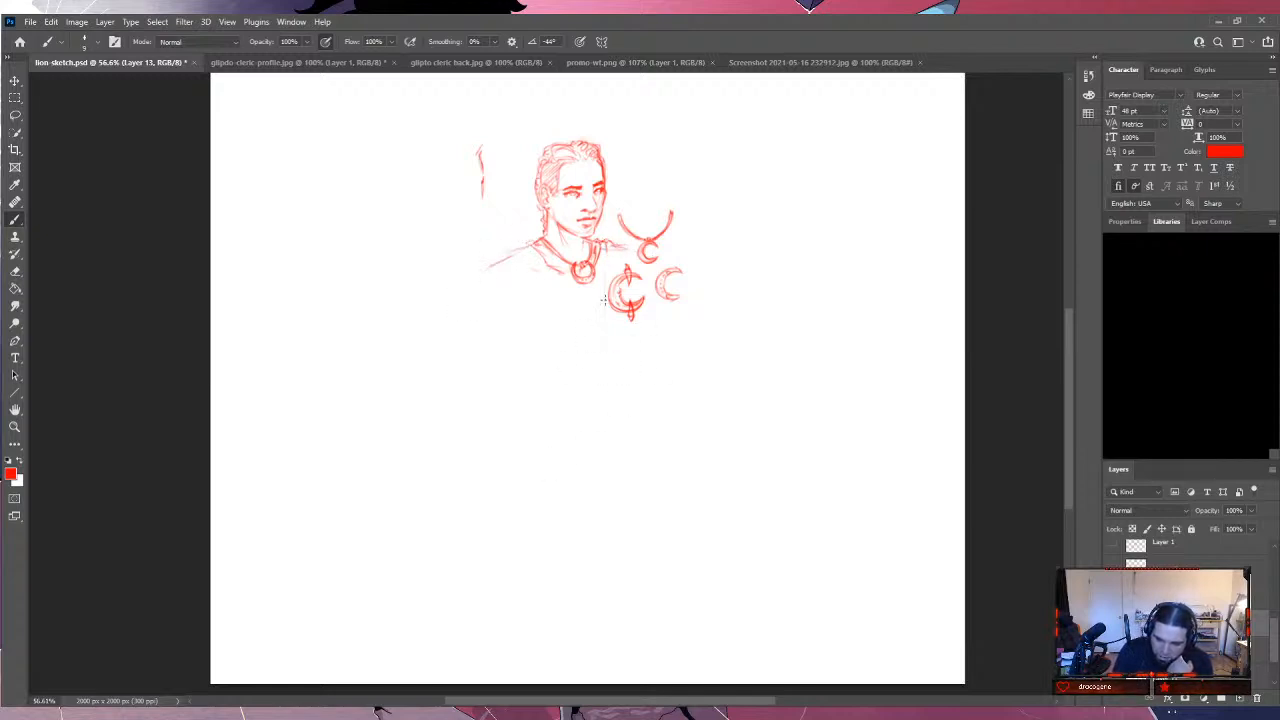
Rough in a cloth panel hanging from the shoulder to the waist and a long skirt panel below it.
left_click_drag(607, 300, 598, 368)
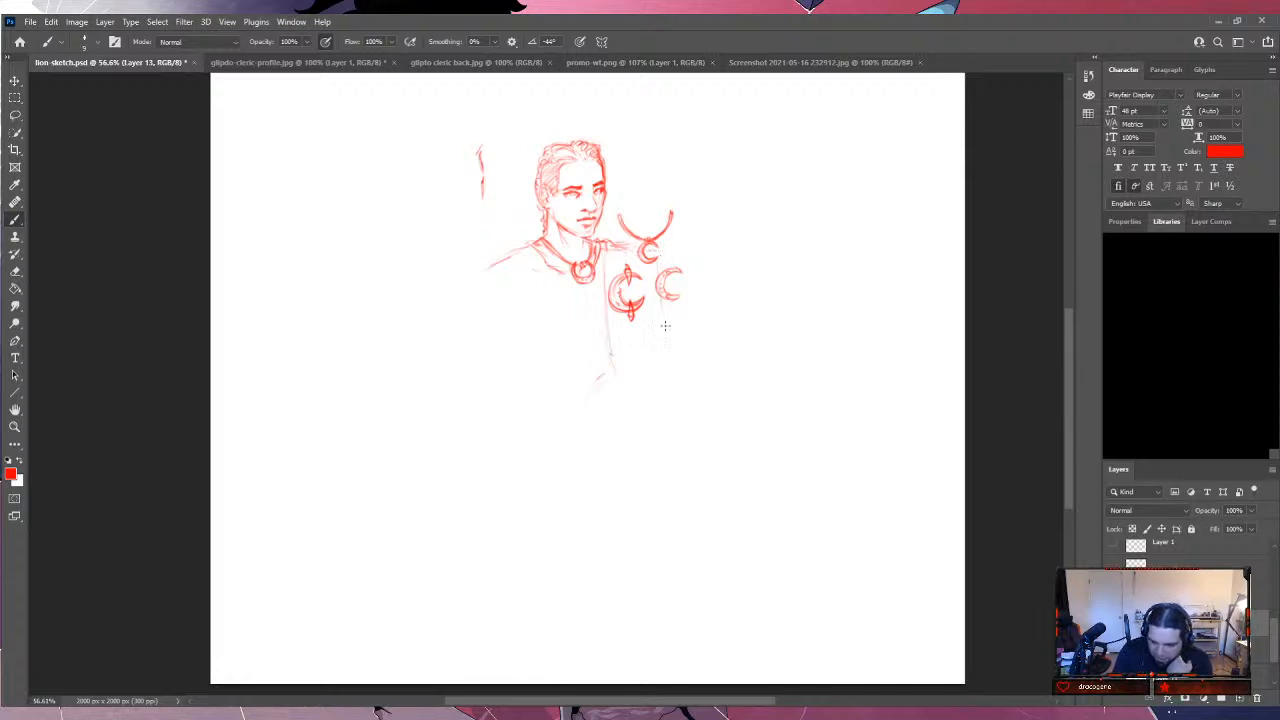
left_click_drag(665, 325, 663, 372)
mouse_move(592, 394)
left_mouse_down()
mouse_move(657, 374)
mouse_move(635, 398)
mouse_move(644, 560)
left_mouse_up()
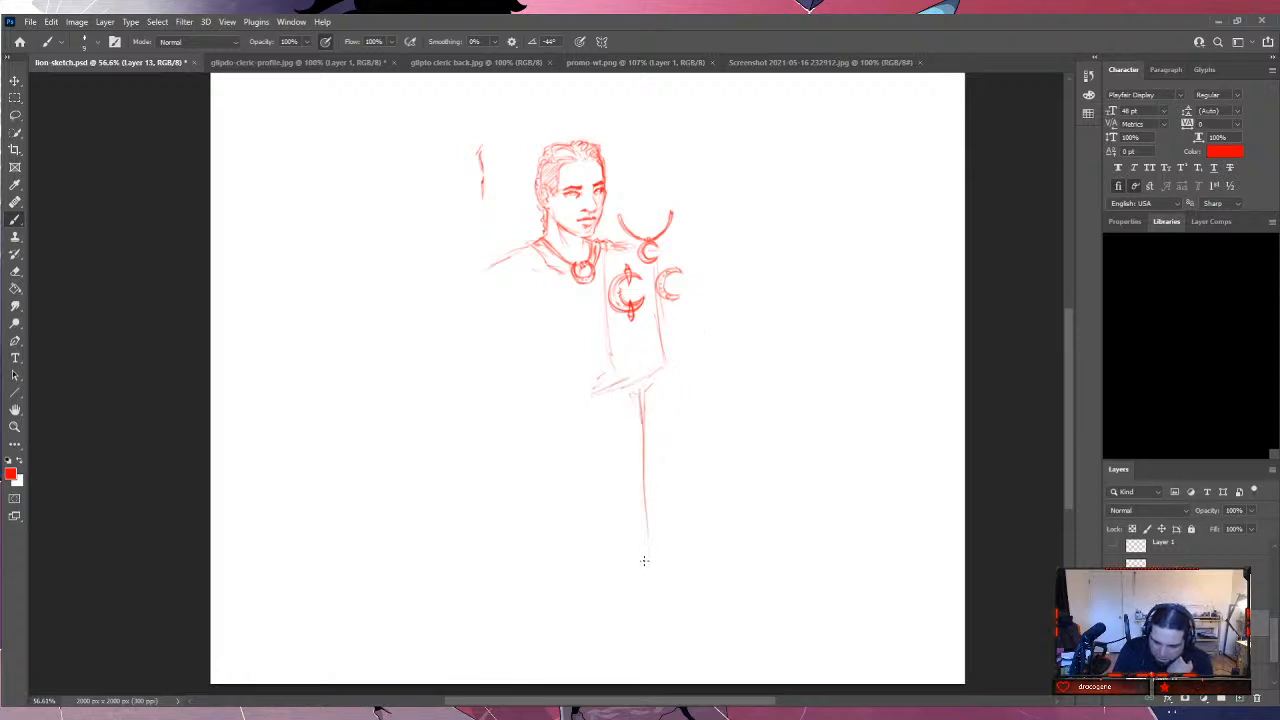
mouse_move(594, 389)
left_mouse_down()
mouse_move(602, 604)
mouse_move(654, 570)
left_mouse_up()
left_click_drag(646, 405, 667, 575)
left_click_drag(666, 574, 610, 600)
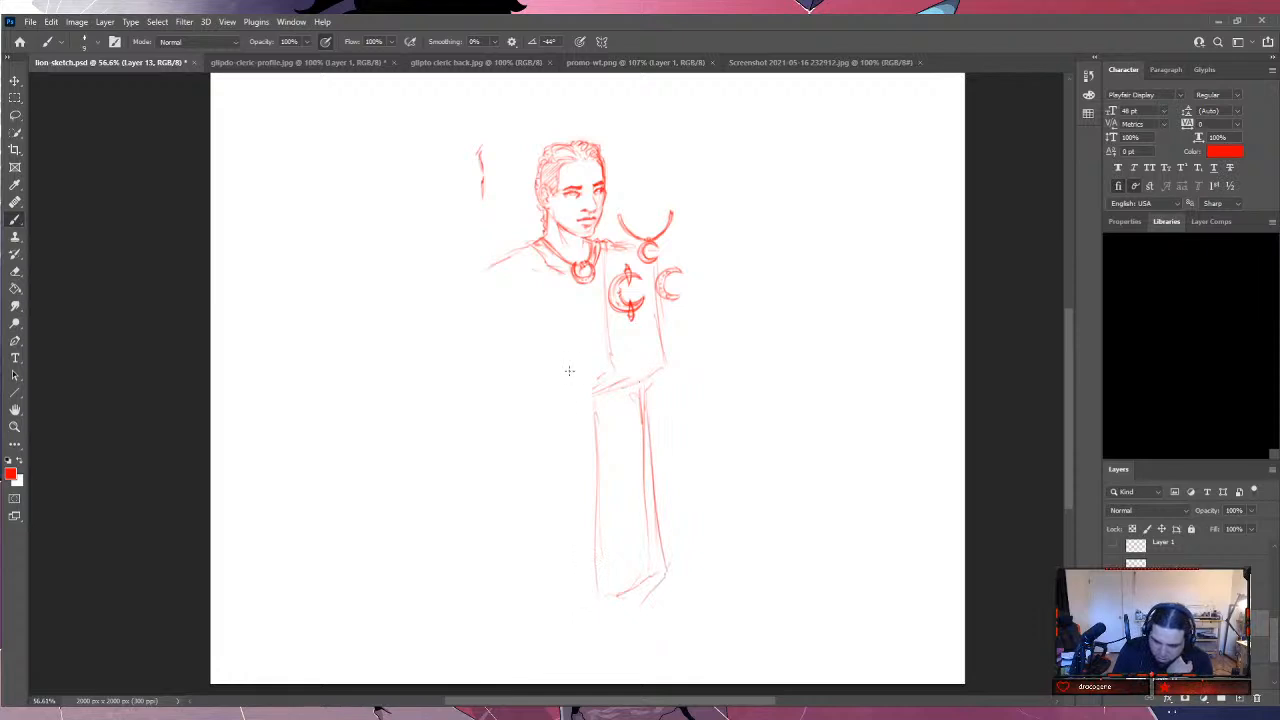
Block in the torso with a loose waist, a short sleeve and the hanging arm beneath the necklaced head.
mouse_move(598, 386)
left_mouse_down()
mouse_move(530, 393)
mouse_move(588, 396)
left_mouse_up()
mouse_move(606, 354)
left_mouse_down()
mouse_move(541, 322)
mouse_move(560, 346)
mouse_move(529, 256)
mouse_move(490, 266)
left_mouse_up()
mouse_move(556, 338)
left_mouse_down()
mouse_move(504, 329)
mouse_move(546, 340)
mouse_move(510, 328)
mouse_move(503, 340)
mouse_move(498, 377)
mouse_move(536, 394)
left_mouse_up()
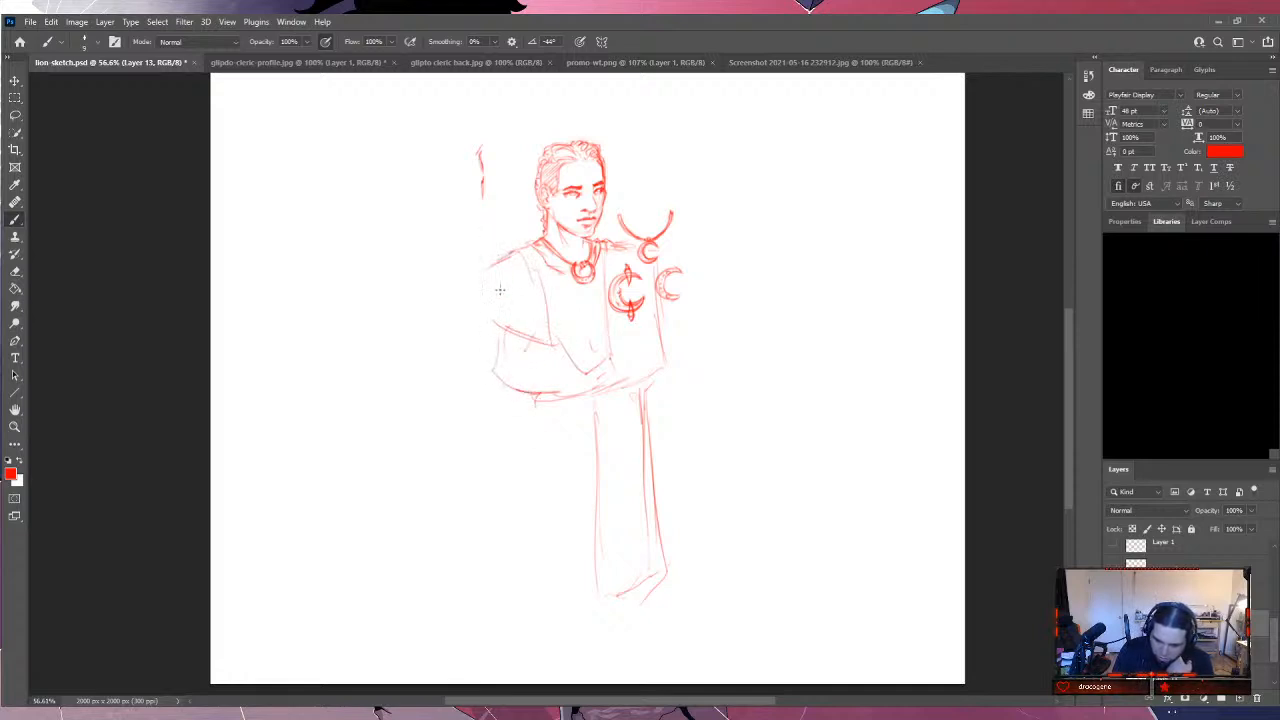
left_click_drag(492, 270, 479, 390)
mouse_move(530, 302)
left_mouse_down()
mouse_move(507, 389)
mouse_move(515, 359)
mouse_move(540, 510)
left_mouse_up()
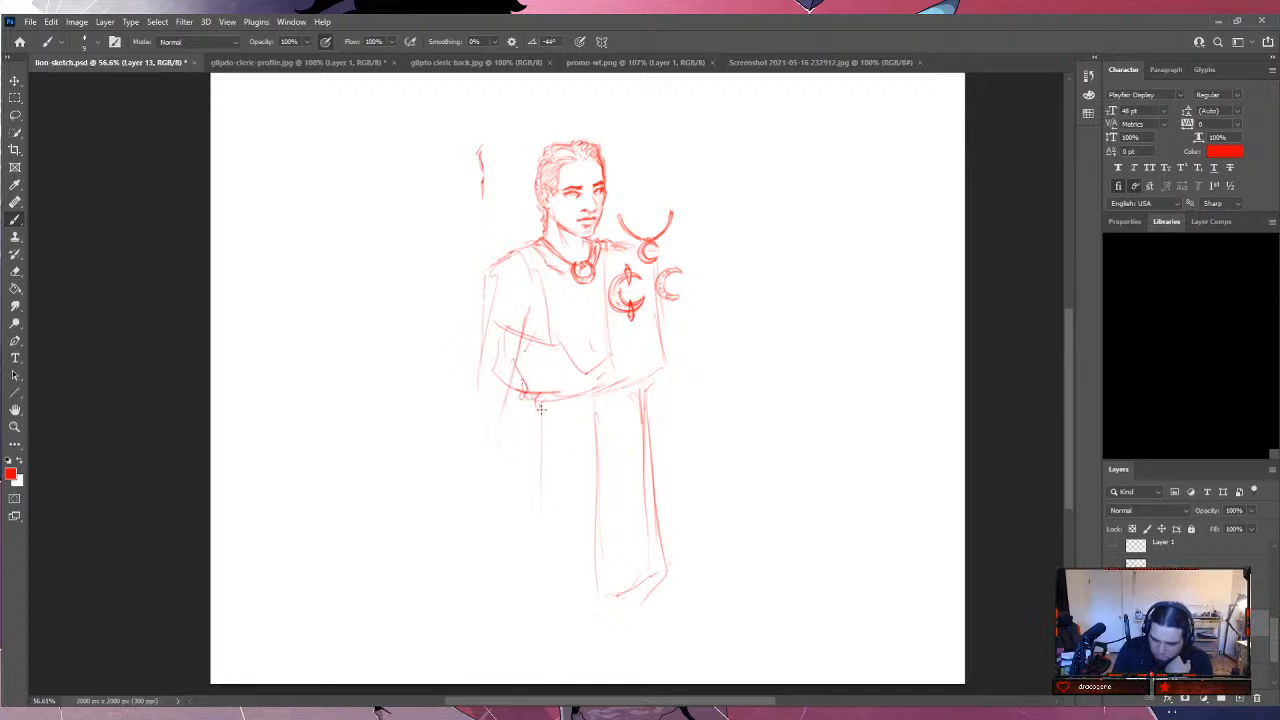
Draw an arched opening in the skirt and shape the thigh as a long oval inside it.
mouse_move(573, 410)
left_mouse_down()
mouse_move(541, 462)
mouse_move(516, 548)
mouse_move(598, 536)
mouse_move(548, 506)
mouse_move(528, 555)
mouse_move(527, 598)
left_mouse_up()
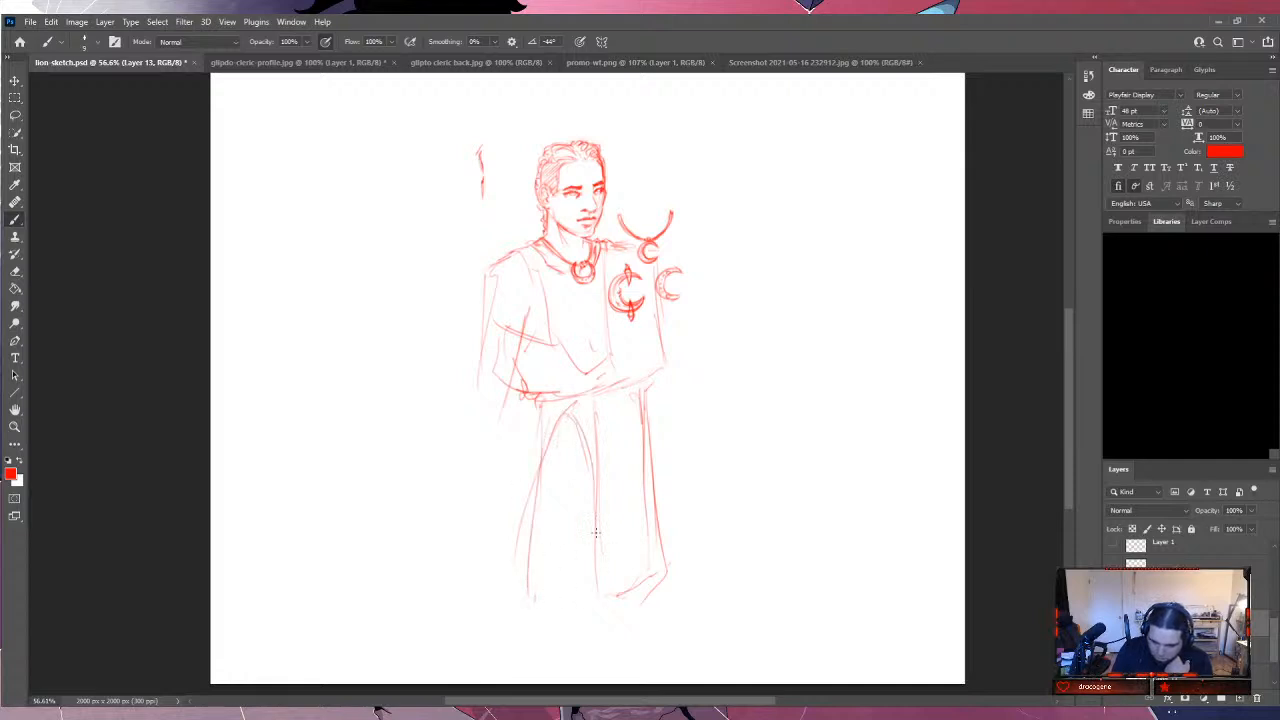
left_click_drag(600, 512, 578, 576)
left_click_drag(590, 462, 573, 534)
mouse_move(590, 488)
left_mouse_down()
mouse_move(554, 567)
mouse_move(531, 557)
mouse_move(546, 560)
mouse_move(586, 487)
mouse_move(528, 546)
mouse_move(532, 420)
left_mouse_up()
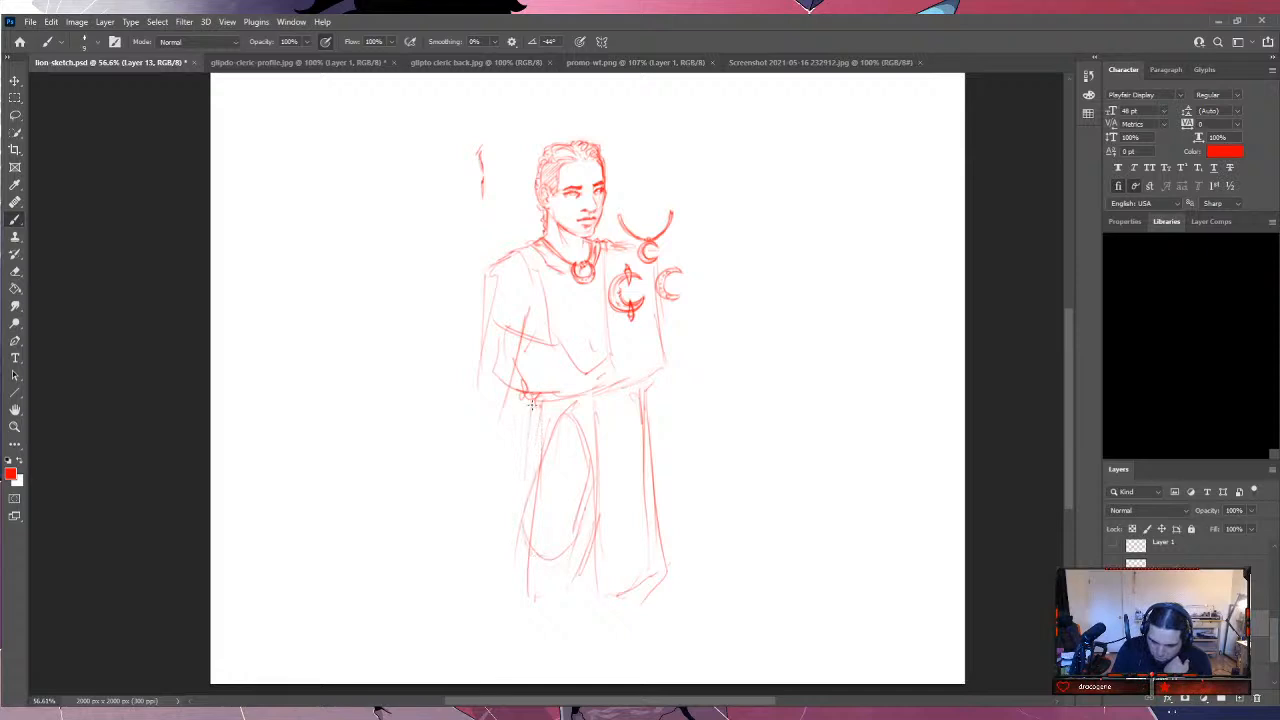
Strengthen the skirt's side beside the exposed thigh and sketch the knee and lower leg below it.
mouse_move(530, 480)
left_mouse_down()
mouse_move(533, 402)
mouse_move(516, 508)
mouse_move(521, 592)
left_mouse_up()
left_click_drag(528, 538, 525, 598)
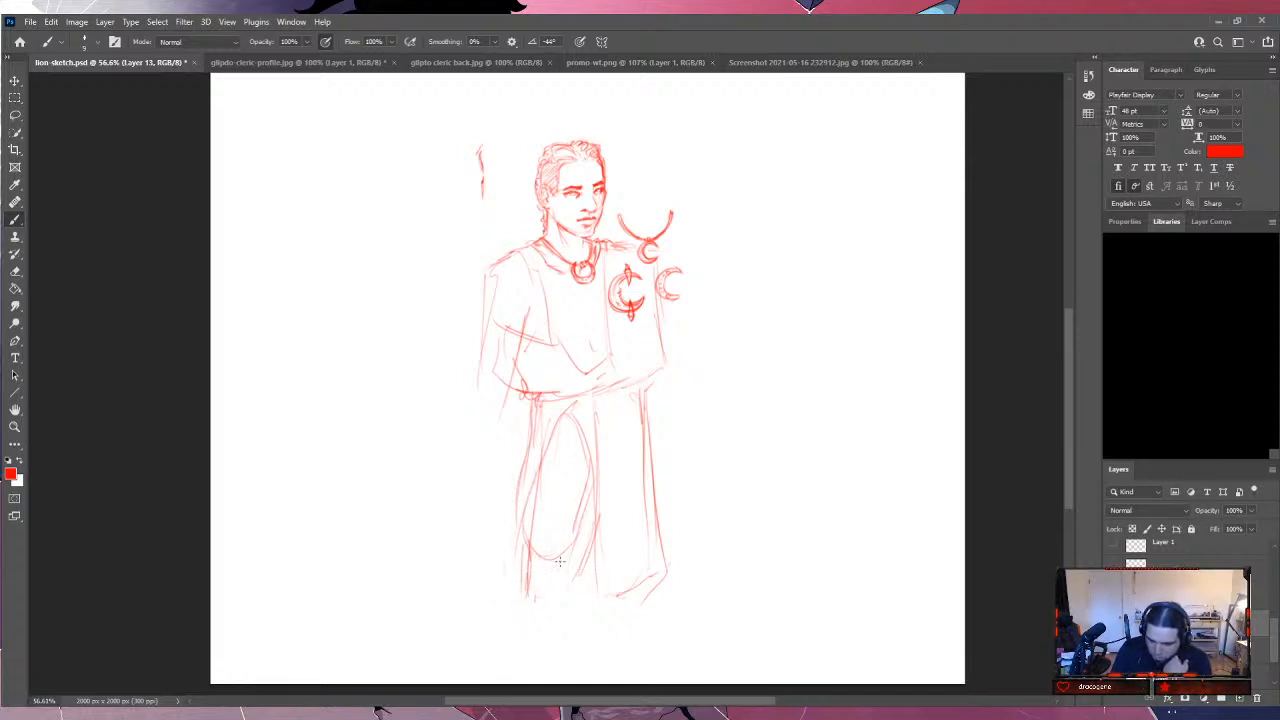
mouse_move(538, 546)
left_mouse_down()
mouse_move(627, 488)
mouse_move(522, 589)
mouse_move(532, 567)
mouse_move(518, 636)
left_mouse_up()
left_click_drag(572, 584, 546, 646)
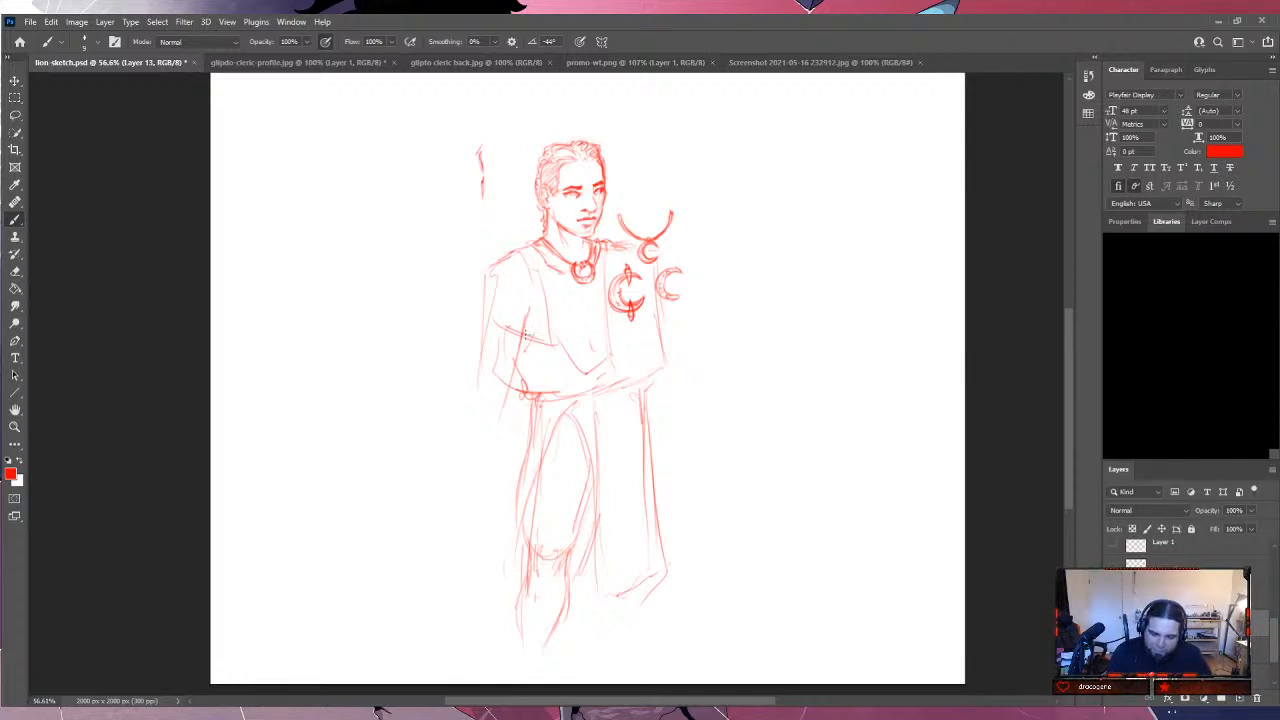
Define the hanging arm and hand, redraw the waistline, lengthen the front skirt panel and darken the arched opening.
mouse_move(486, 268)
left_mouse_down()
mouse_move(478, 366)
mouse_move(510, 386)
mouse_move(482, 420)
mouse_move(494, 432)
mouse_move(517, 422)
left_mouse_up()
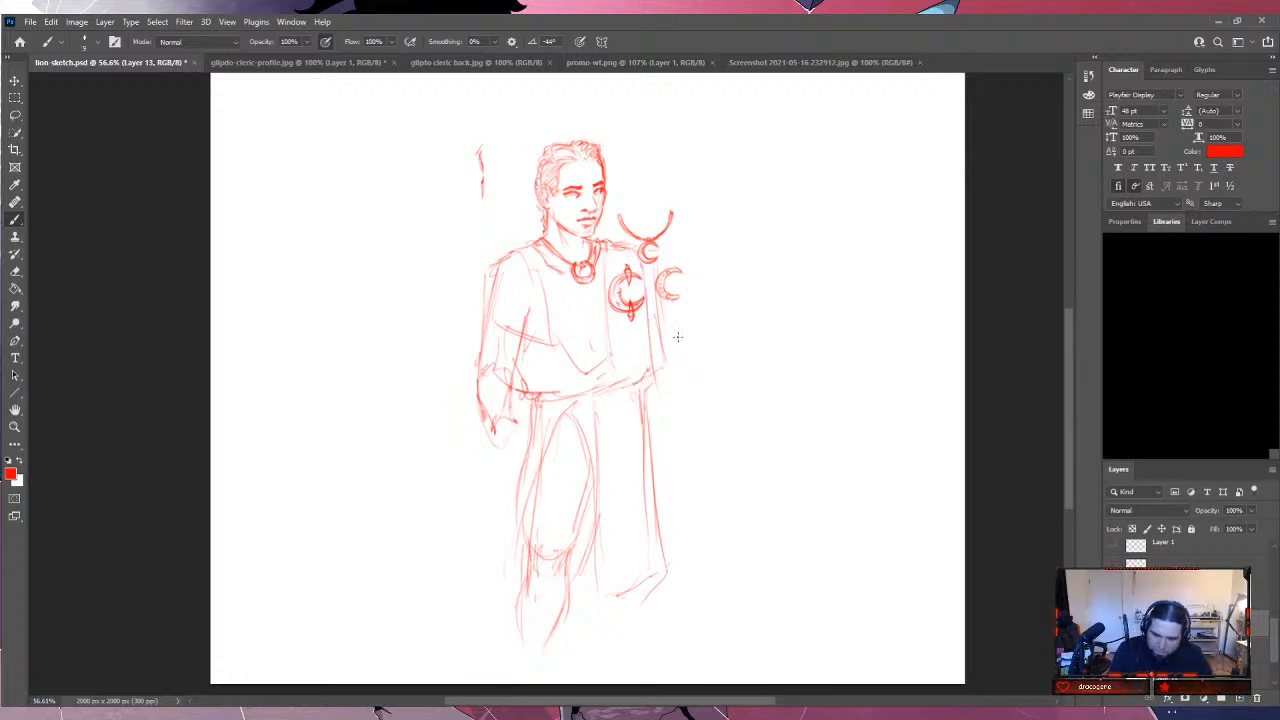
mouse_move(547, 397)
left_mouse_down()
mouse_move(626, 398)
mouse_move(634, 380)
mouse_move(648, 574)
left_mouse_up()
left_click_drag(633, 404, 652, 572)
mouse_move(645, 462)
left_mouse_down()
mouse_move(658, 612)
mouse_move(598, 656)
mouse_move(590, 472)
mouse_move(572, 416)
mouse_move(556, 420)
left_mouse_up()
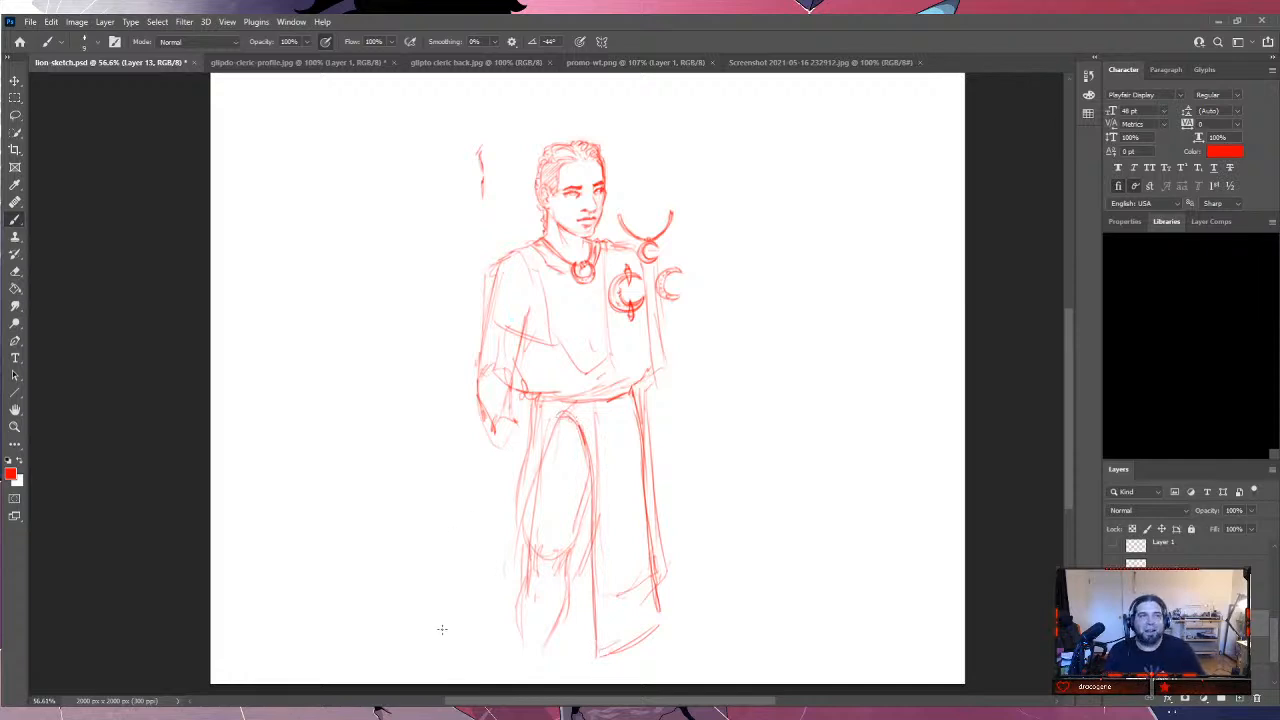
left_click_drag(555, 416, 521, 600)
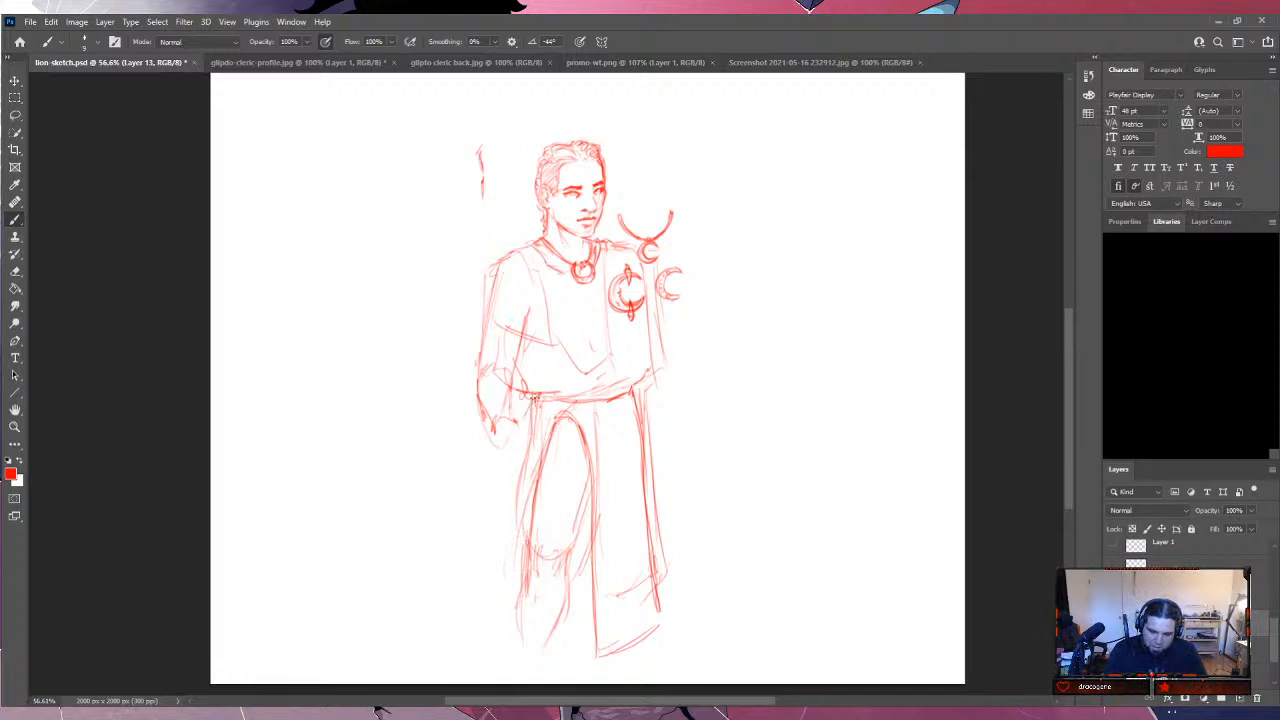
Draw the skirt's outer edge down to its rear hem and rough in the exposed lower leg and foot.
left_click_drag(527, 398, 522, 500)
mouse_move(516, 588)
left_mouse_down()
mouse_move(501, 654)
mouse_move(638, 575)
mouse_move(557, 635)
mouse_move(620, 594)
mouse_move(576, 625)
mouse_move(569, 615)
mouse_move(532, 672)
left_mouse_up()
mouse_move(522, 610)
left_mouse_down()
mouse_move(524, 670)
mouse_move(510, 682)
left_mouse_up()
left_click_drag(554, 652, 550, 686)
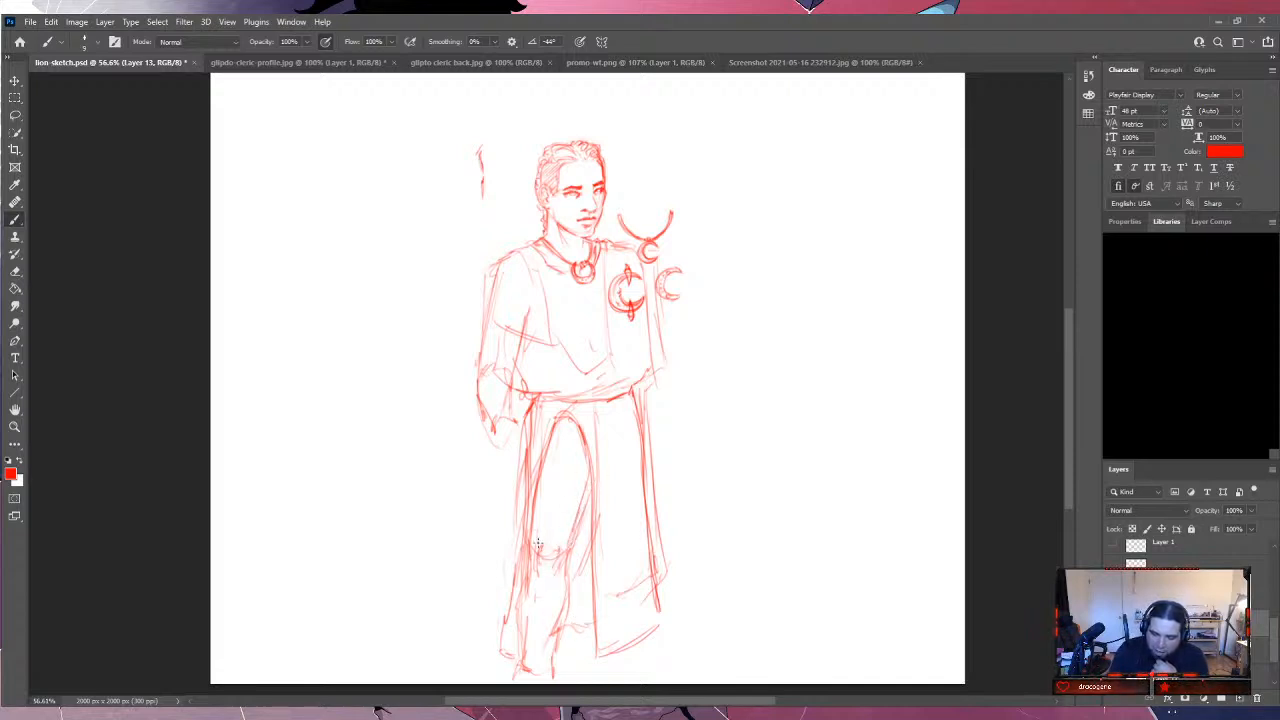
mouse_move(533, 515)
left_mouse_down()
mouse_move(519, 613)
mouse_move(523, 630)
mouse_move(571, 595)
mouse_move(546, 662)
left_mouse_up()
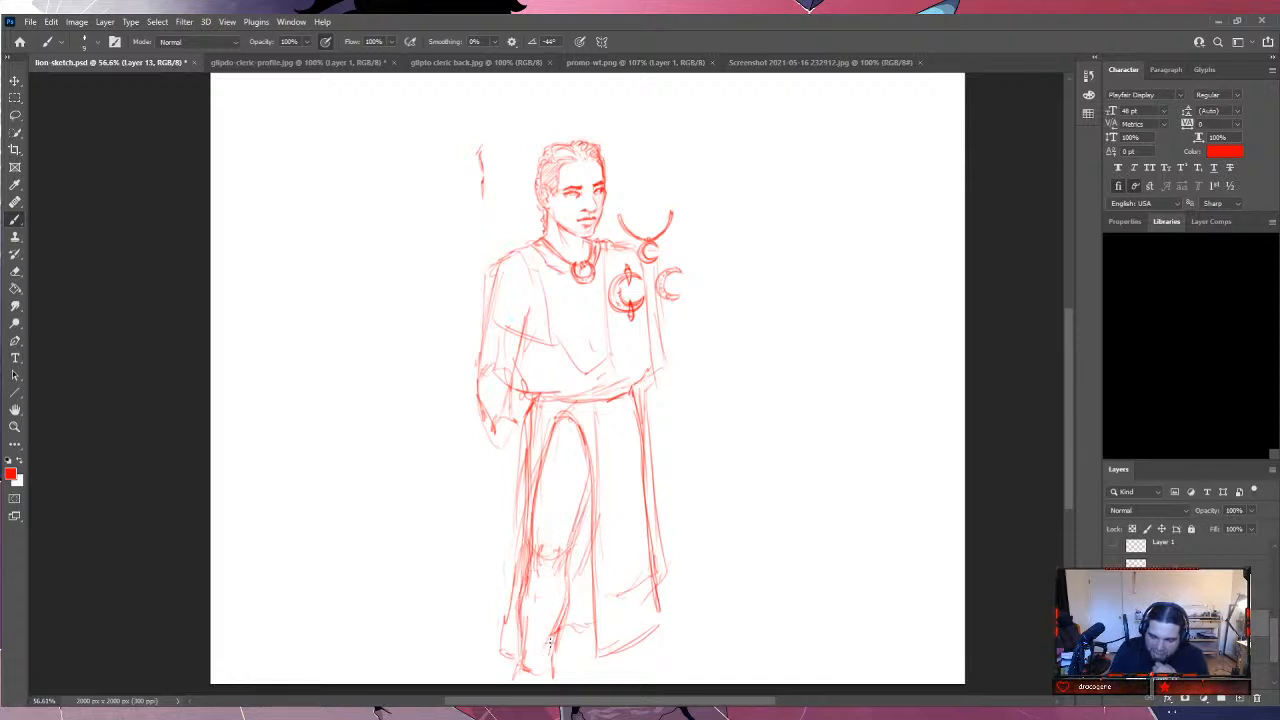
Sketch the second foot below the front skirt panel and strengthen the panel's edge beside the exposed leg.
mouse_move(574, 596)
left_mouse_down()
mouse_move(637, 392)
mouse_move(653, 495)
mouse_move(638, 402)
mouse_move(646, 536)
mouse_move(630, 621)
left_mouse_up()
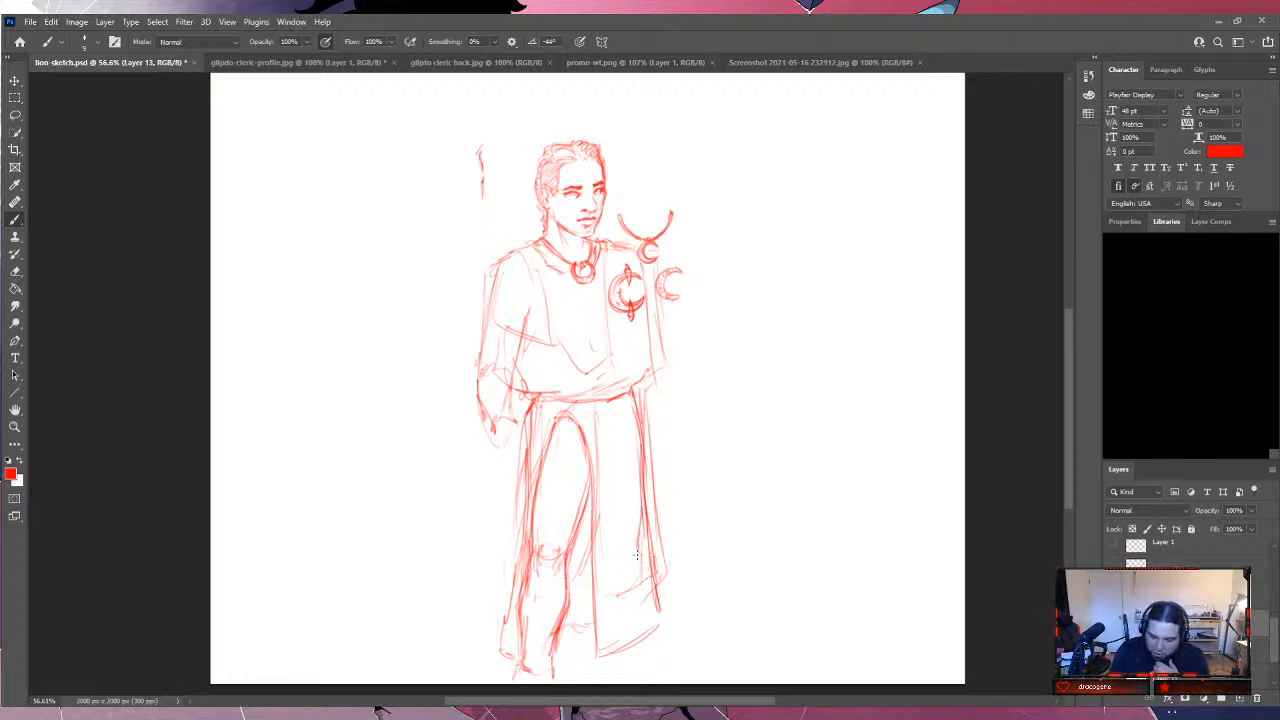
mouse_move(640, 552)
left_mouse_down()
mouse_move(631, 656)
mouse_move(652, 672)
mouse_move(600, 674)
mouse_move(622, 683)
mouse_move(591, 655)
mouse_move(588, 665)
mouse_move(587, 512)
mouse_move(607, 557)
mouse_move(588, 506)
left_mouse_up()
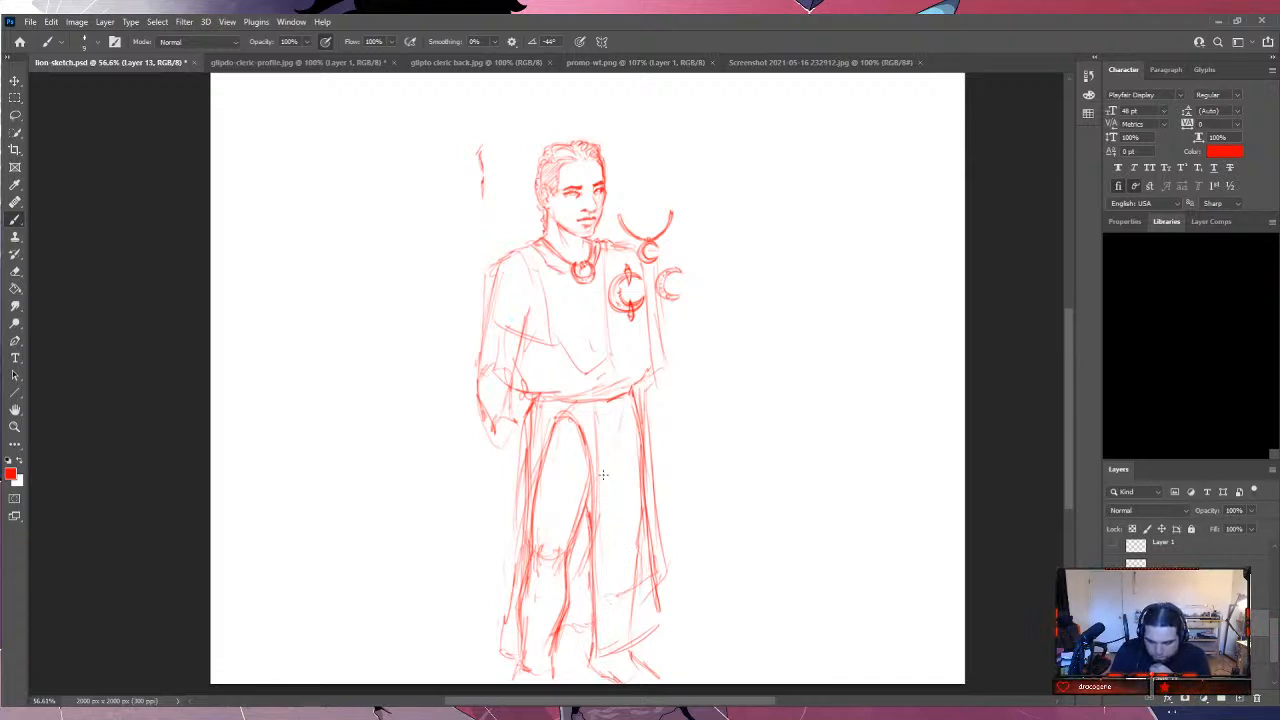
left_click_drag(570, 412, 594, 446)
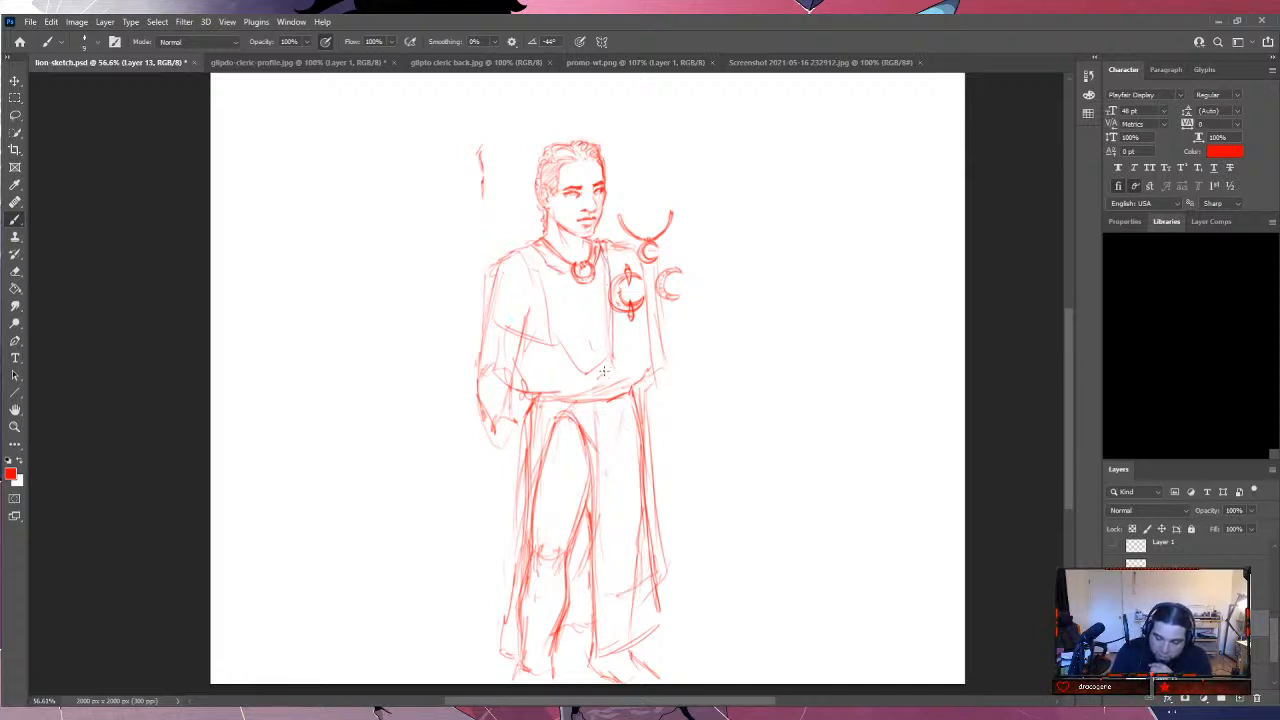
Draw gathered folds where the robe crosses at the waist and define its open neckline with chest contours inside.
mouse_move(594, 392)
left_mouse_down()
mouse_move(632, 352)
mouse_move(640, 367)
mouse_move(652, 356)
mouse_move(650, 296)
left_mouse_up()
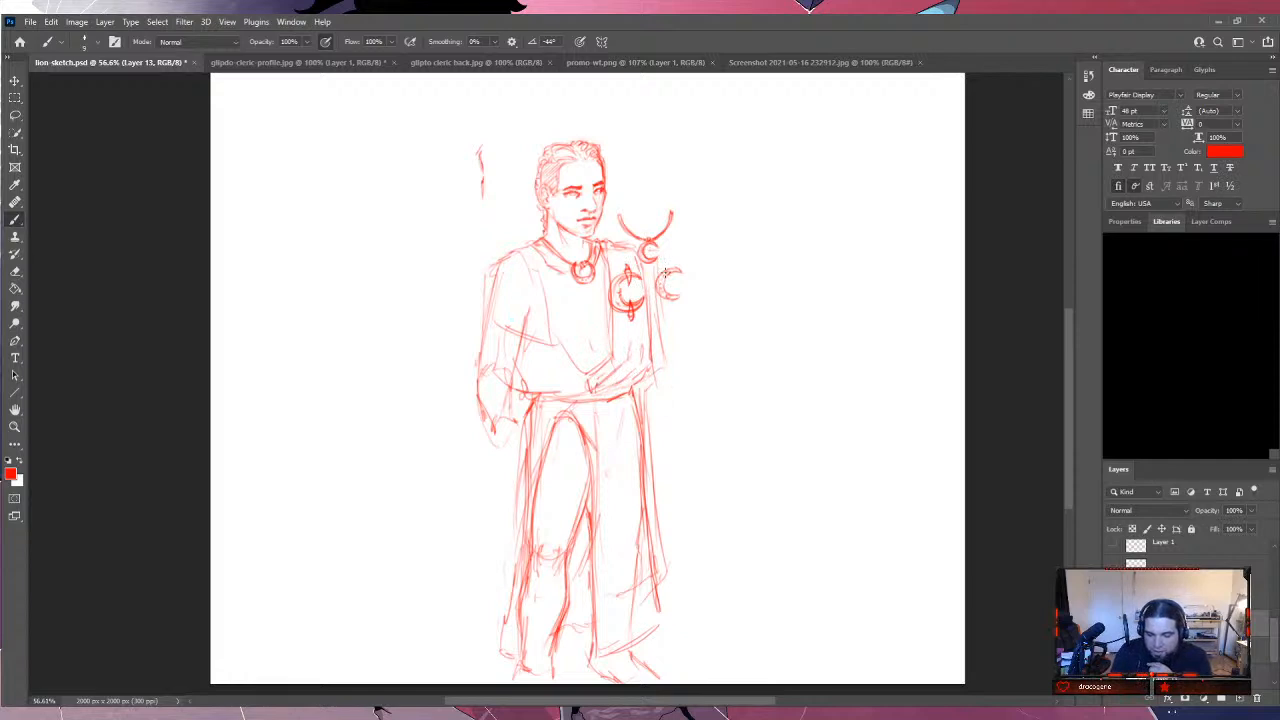
mouse_move(588, 362)
left_mouse_down()
mouse_move(578, 380)
mouse_move(560, 375)
left_mouse_up()
left_click_drag(566, 340, 556, 378)
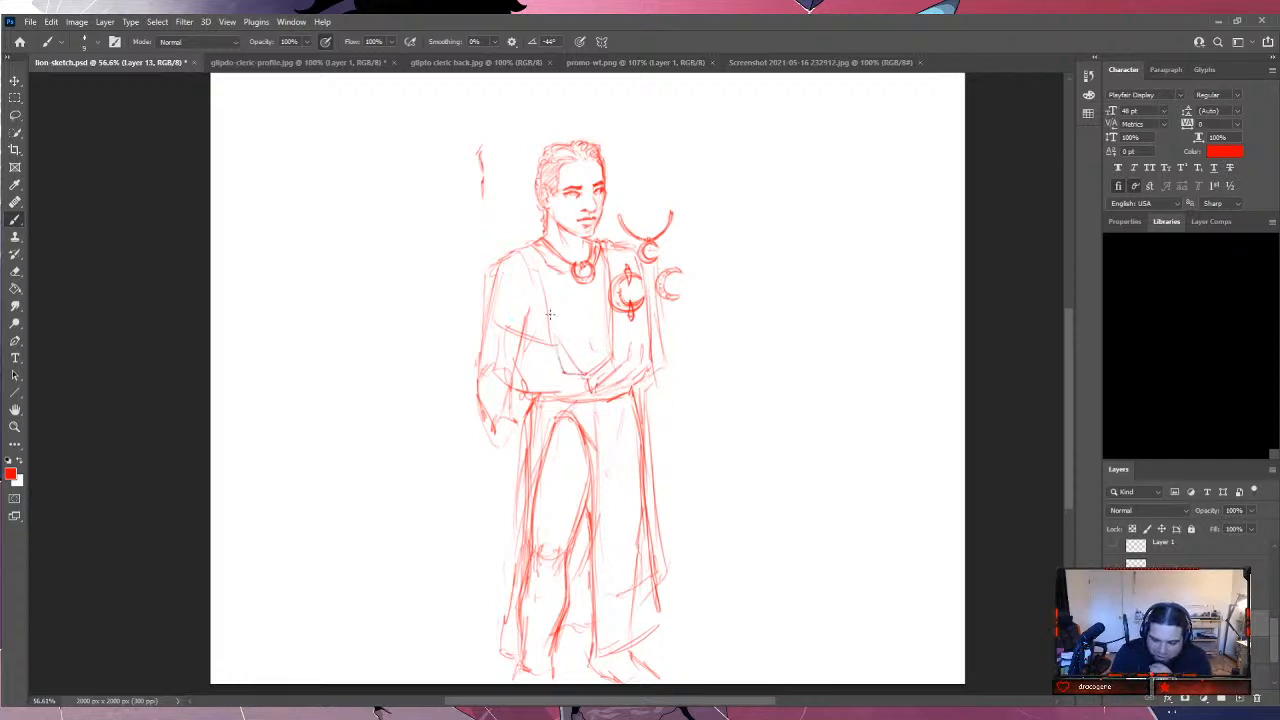
left_click_drag(552, 276, 536, 350)
mouse_move(550, 248)
left_mouse_down()
mouse_move(559, 376)
mouse_move(525, 246)
mouse_move(502, 262)
mouse_move(524, 268)
mouse_move(493, 266)
mouse_move(485, 324)
mouse_move(486, 271)
mouse_move(506, 363)
mouse_move(490, 272)
mouse_move(515, 289)
mouse_move(529, 346)
mouse_move(517, 379)
mouse_move(551, 389)
left_mouse_up()
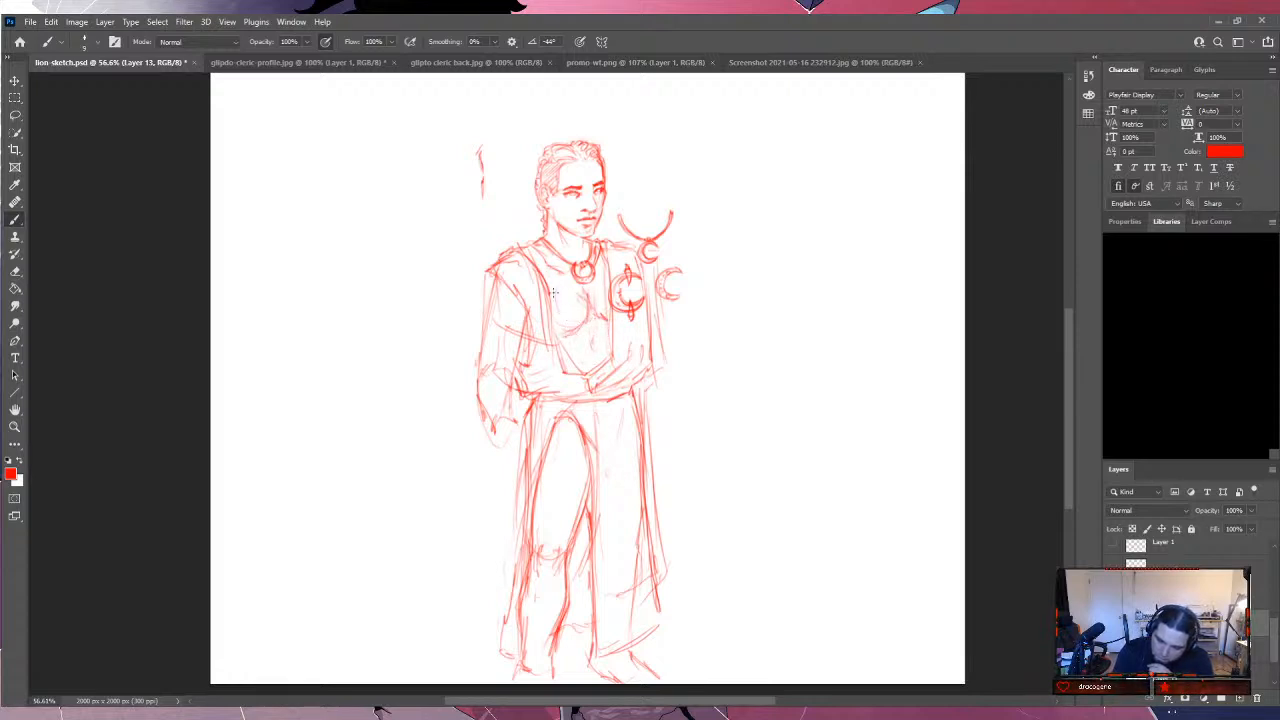
Sketch chest and abdomen contour lines on the torso and a fold line on the figure's skirt.
mouse_move(560, 305)
left_mouse_down()
mouse_move(575, 355)
mouse_move(577, 343)
mouse_move(595, 370)
mouse_move(597, 346)
left_mouse_up()
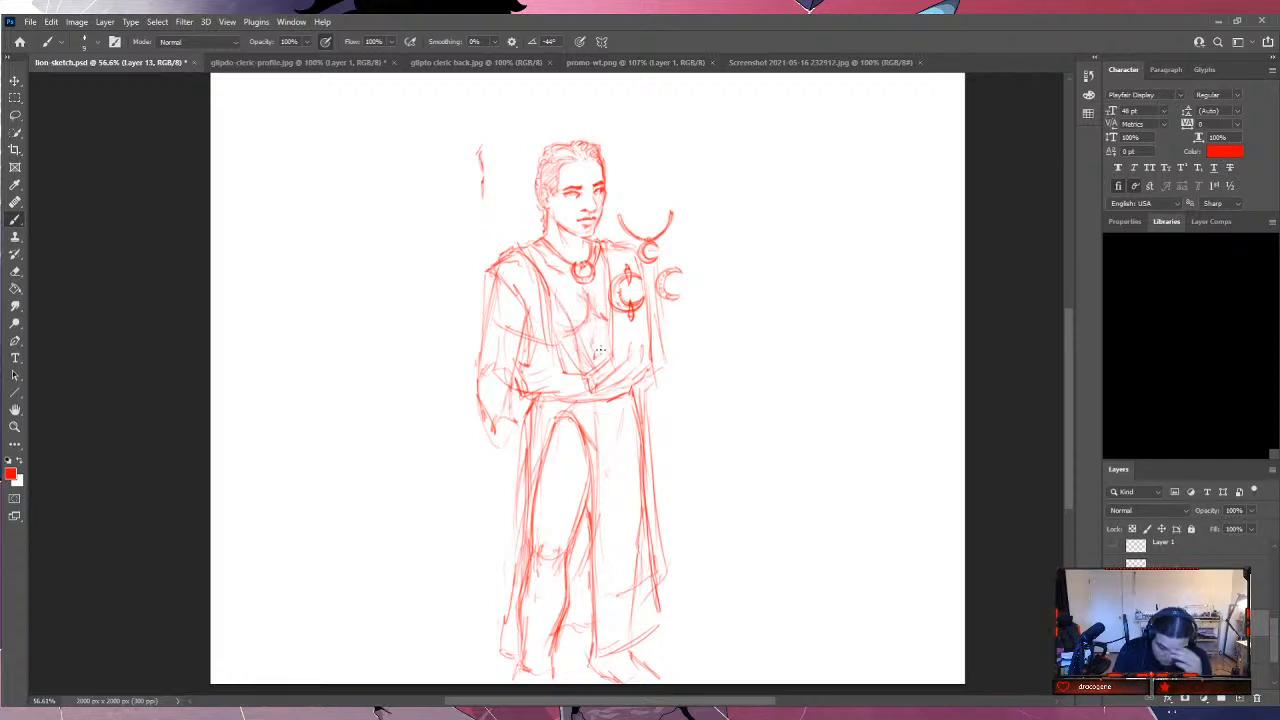
left_click_drag(602, 450, 615, 405)
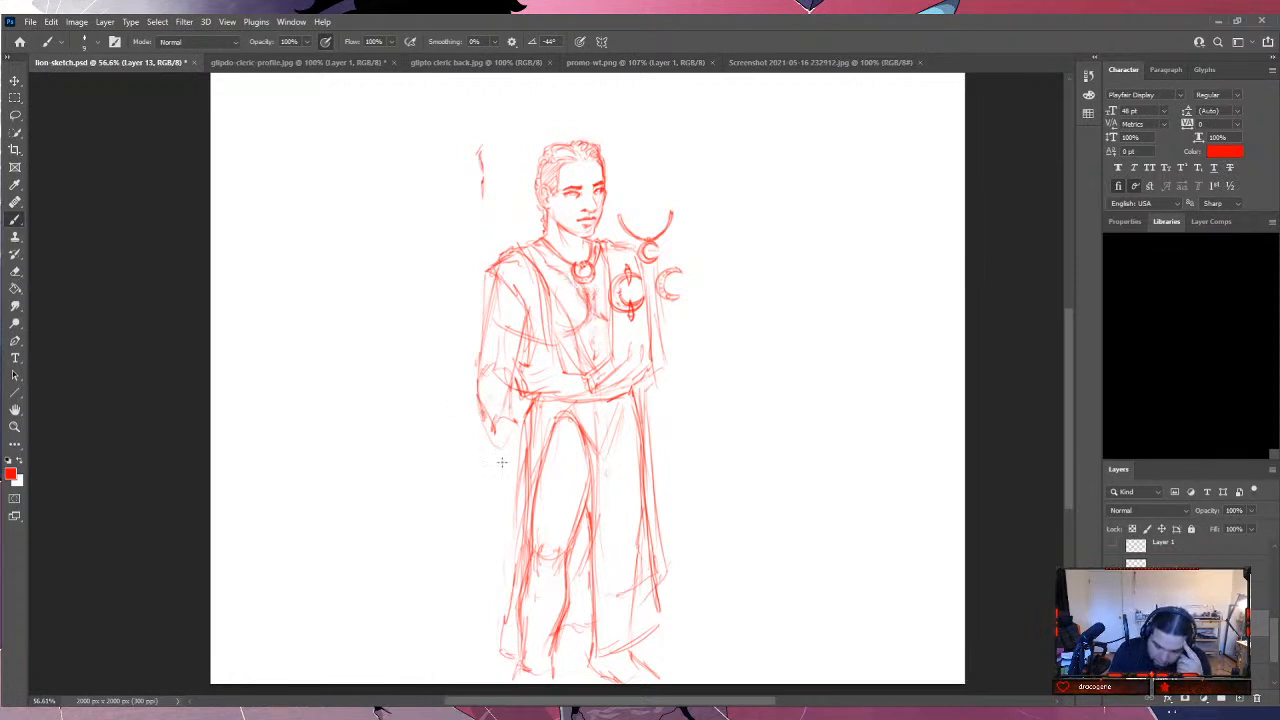
Select the figure's skirt and legs with a rectangular marquee, extending the selection around the flared hem with the Lasso.
key("m")
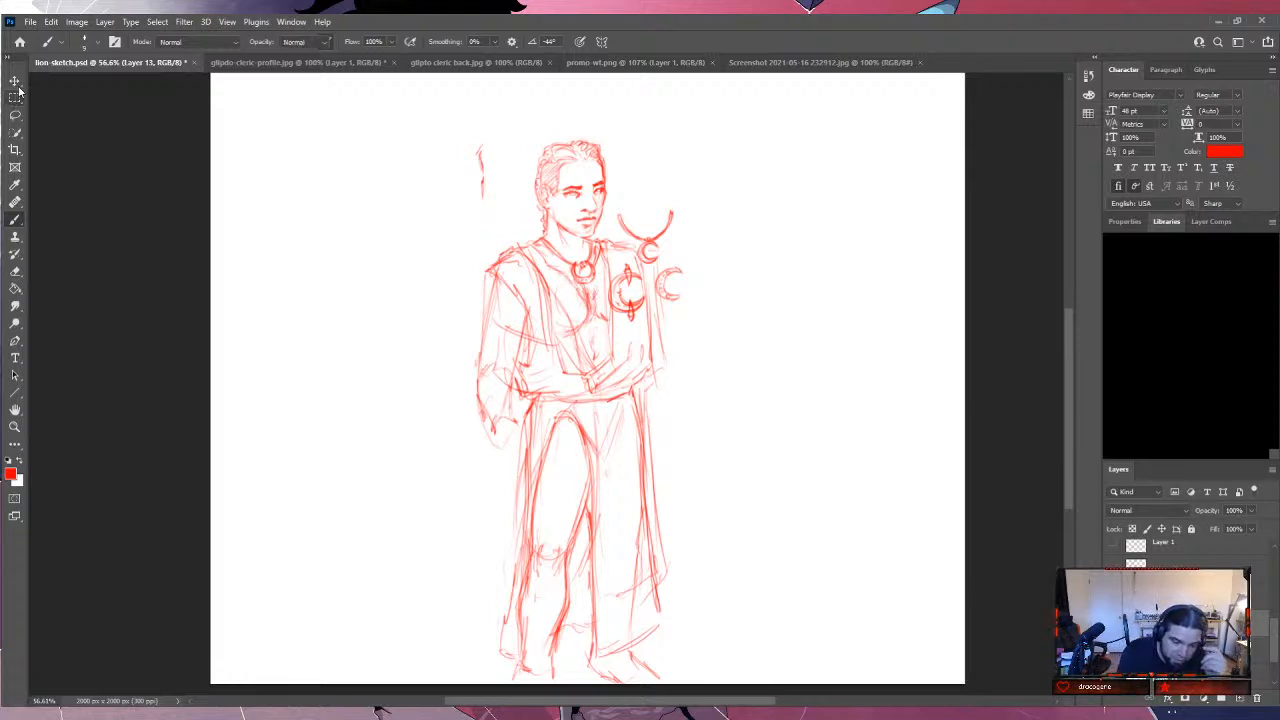
mouse_move(655, 391)
left_mouse_down()
mouse_move(604, 400)
mouse_move(508, 534)
mouse_move(506, 677)
mouse_move(503, 643)
mouse_move(516, 645)
left_mouse_up()
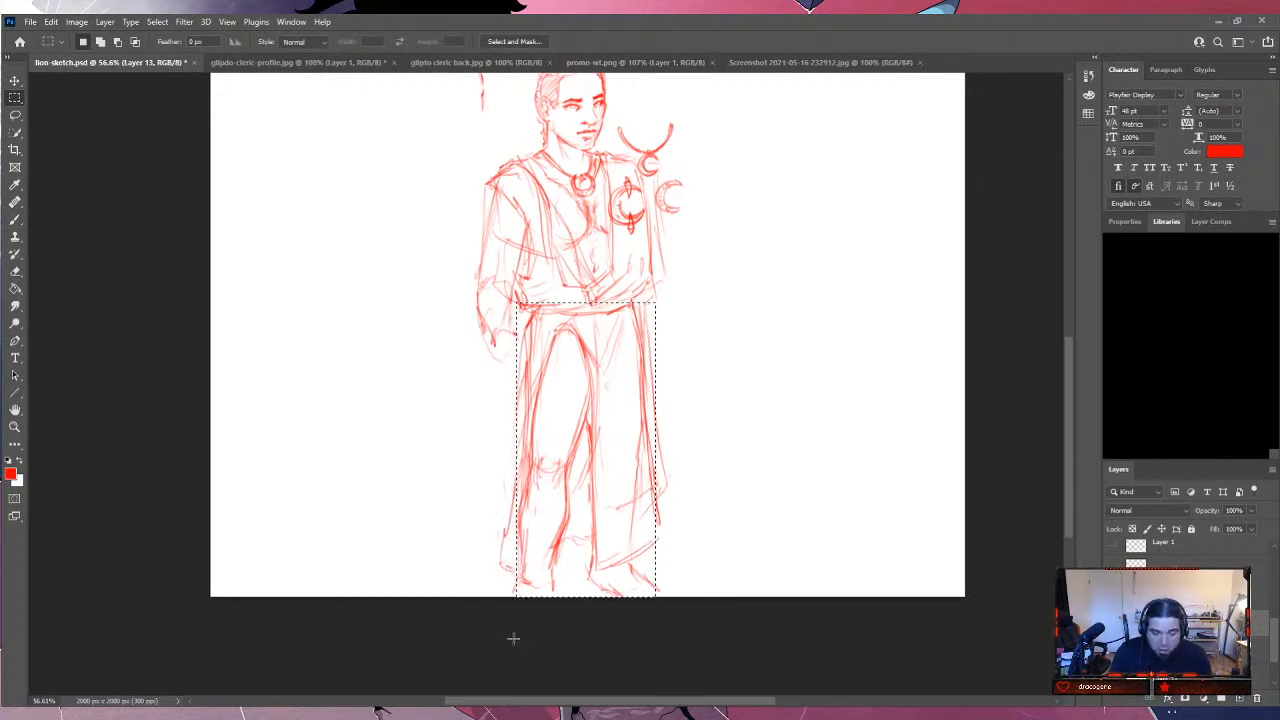
left_click(14, 117)
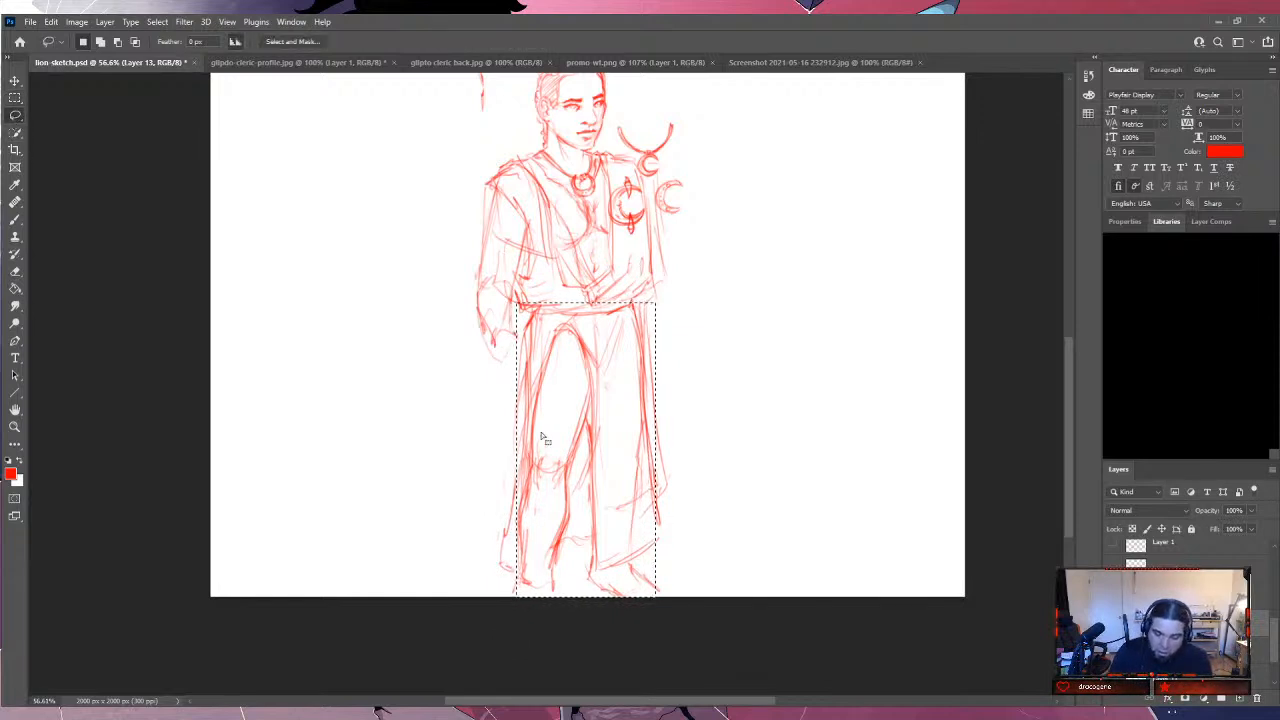
mouse_move(520, 443)
left_mouse_down()
mouse_move(475, 512)
mouse_move(482, 576)
mouse_move(589, 605)
mouse_move(667, 592)
mouse_move(686, 556)
mouse_move(669, 369)
mouse_move(640, 363)
mouse_move(520, 425)
left_mouse_up()
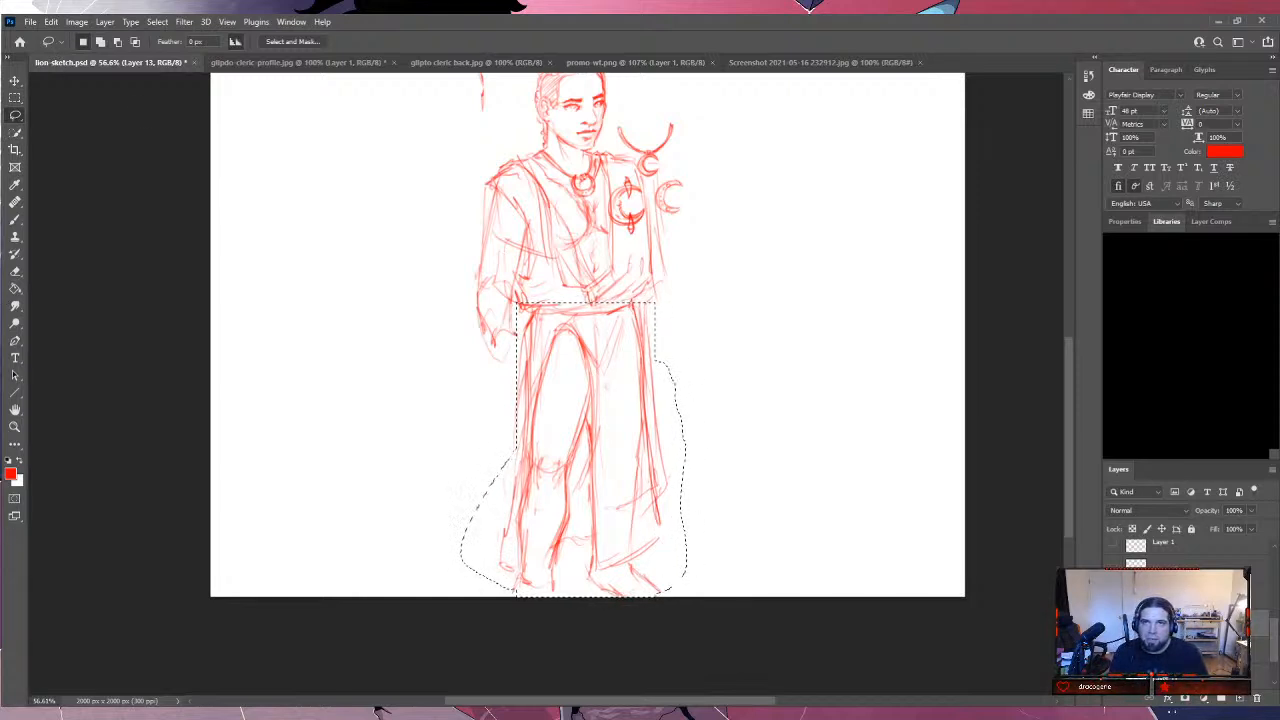
key("ctrl+d")
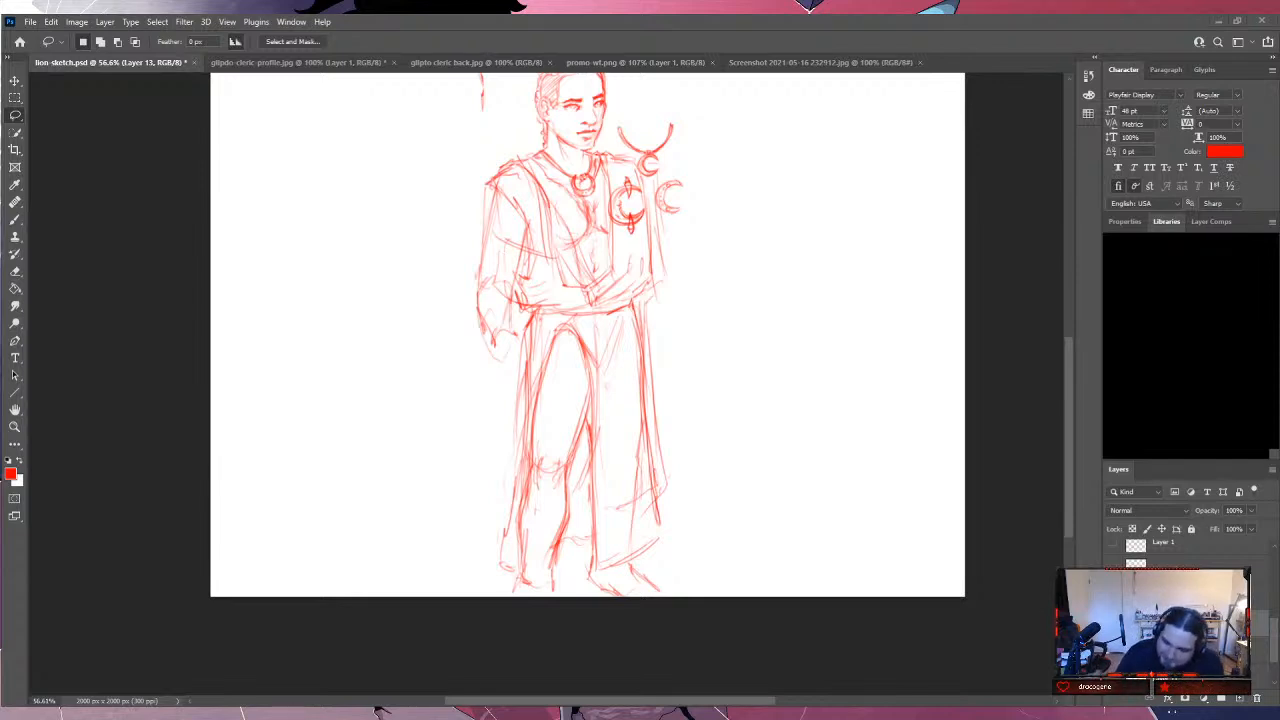
key("ctrl+z")
key("ctrl+z")
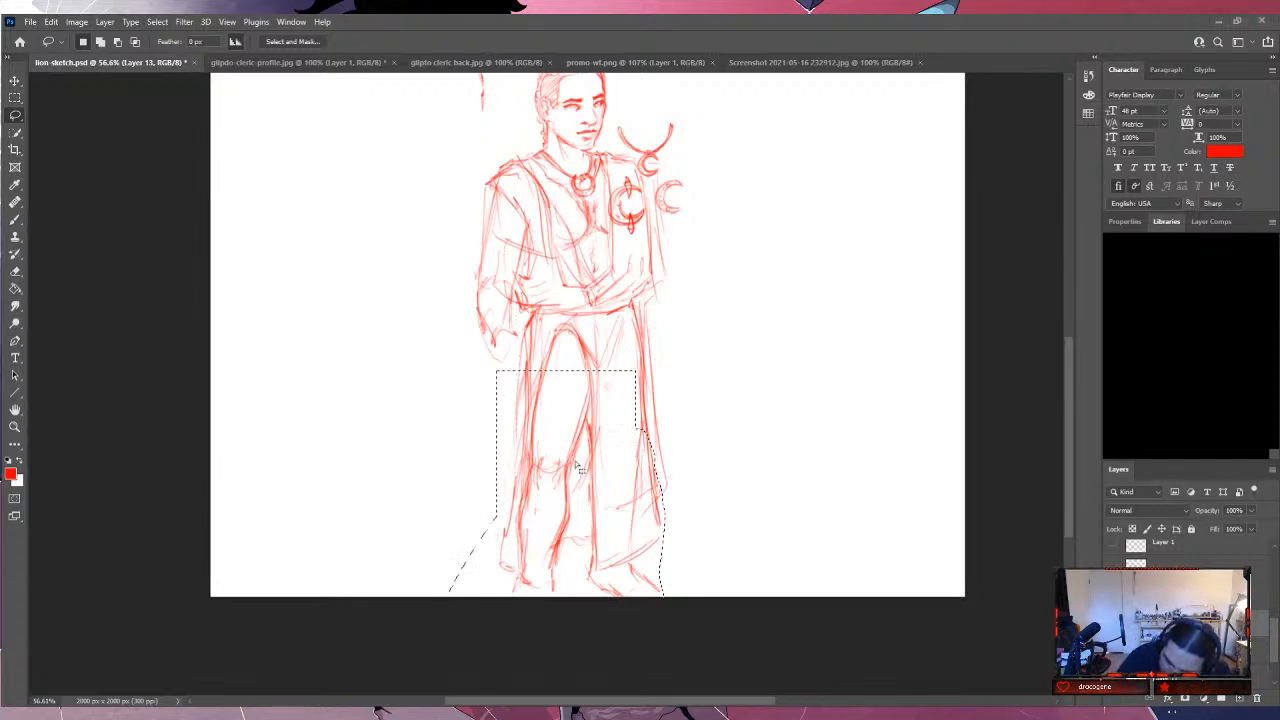
key("ctrl+z")
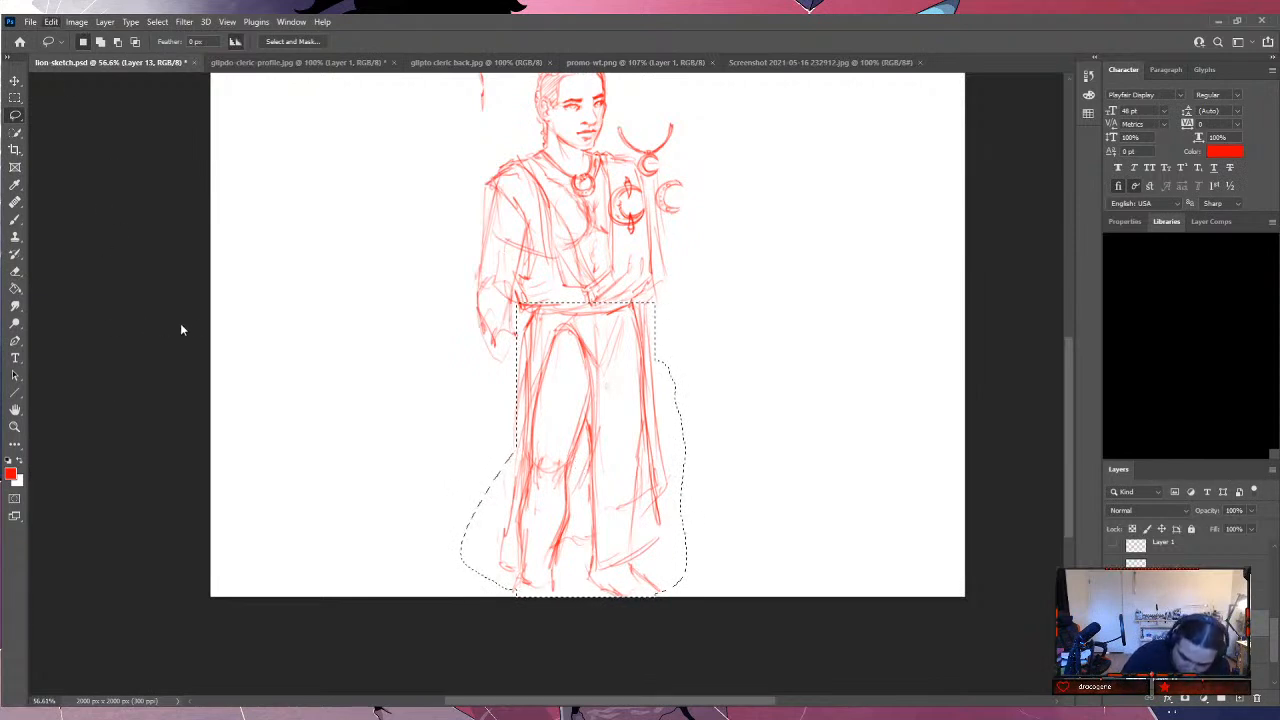
Scale the selected lower body to about 106%, align it under the waist, apply the transform and deselect.
key("ctrl+t")
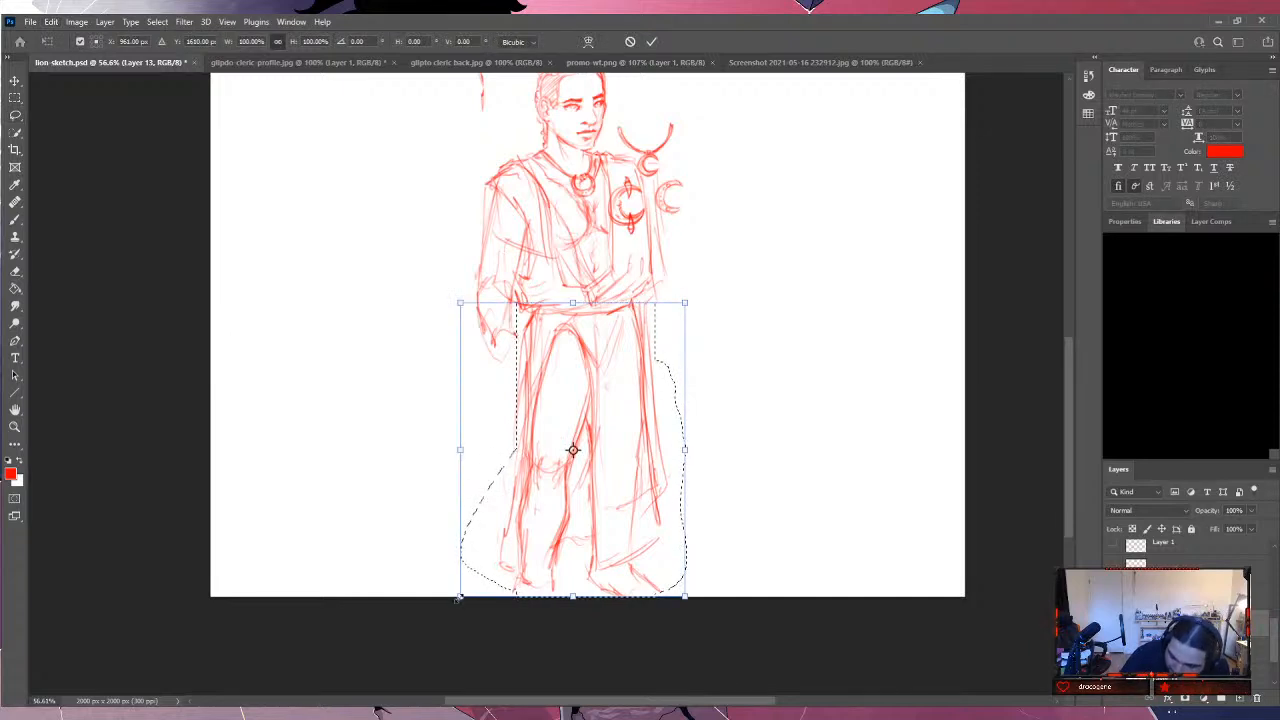
left_click_drag(458, 597, 441, 607)
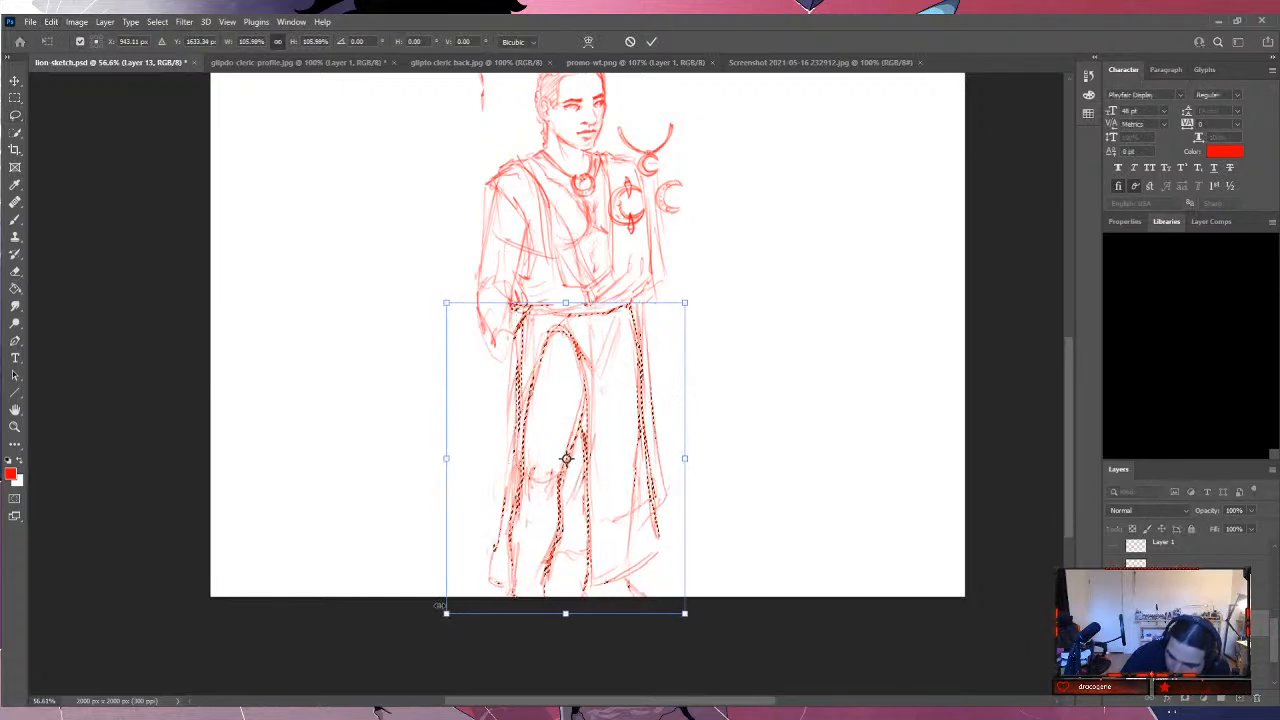
left_click_drag(640, 391, 645, 390)
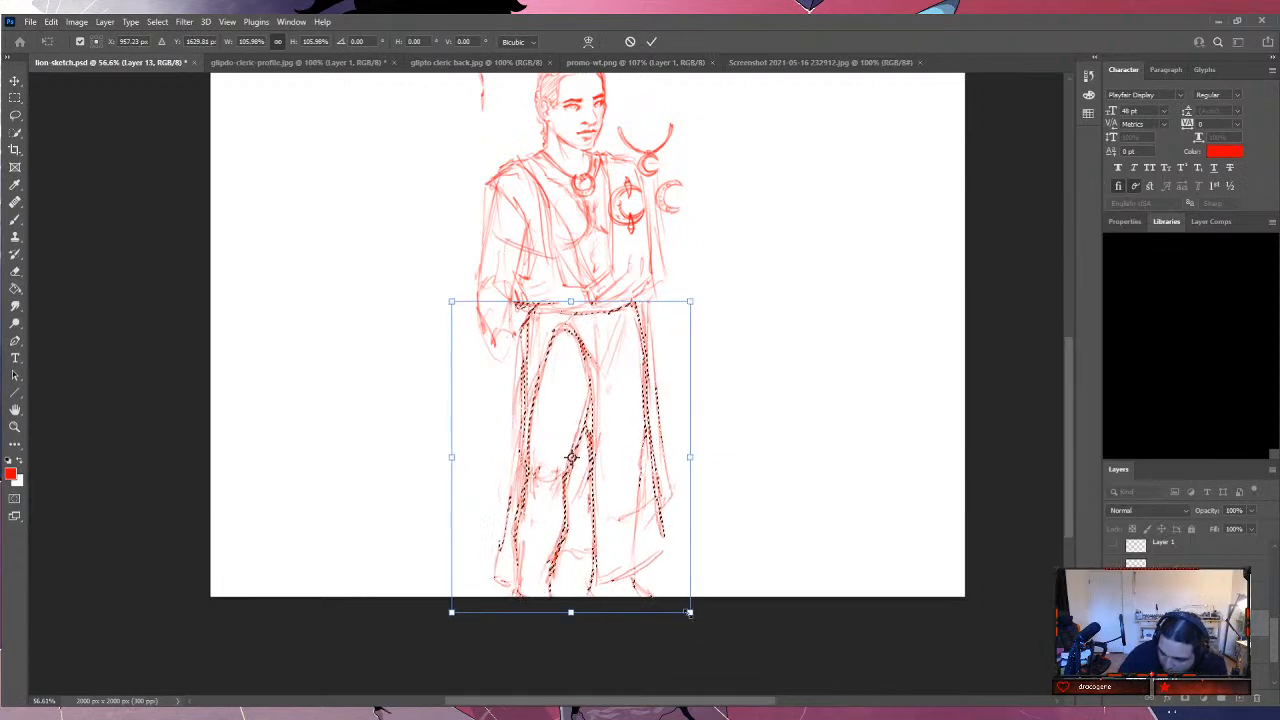
left_click_drag(689, 612, 706, 633)
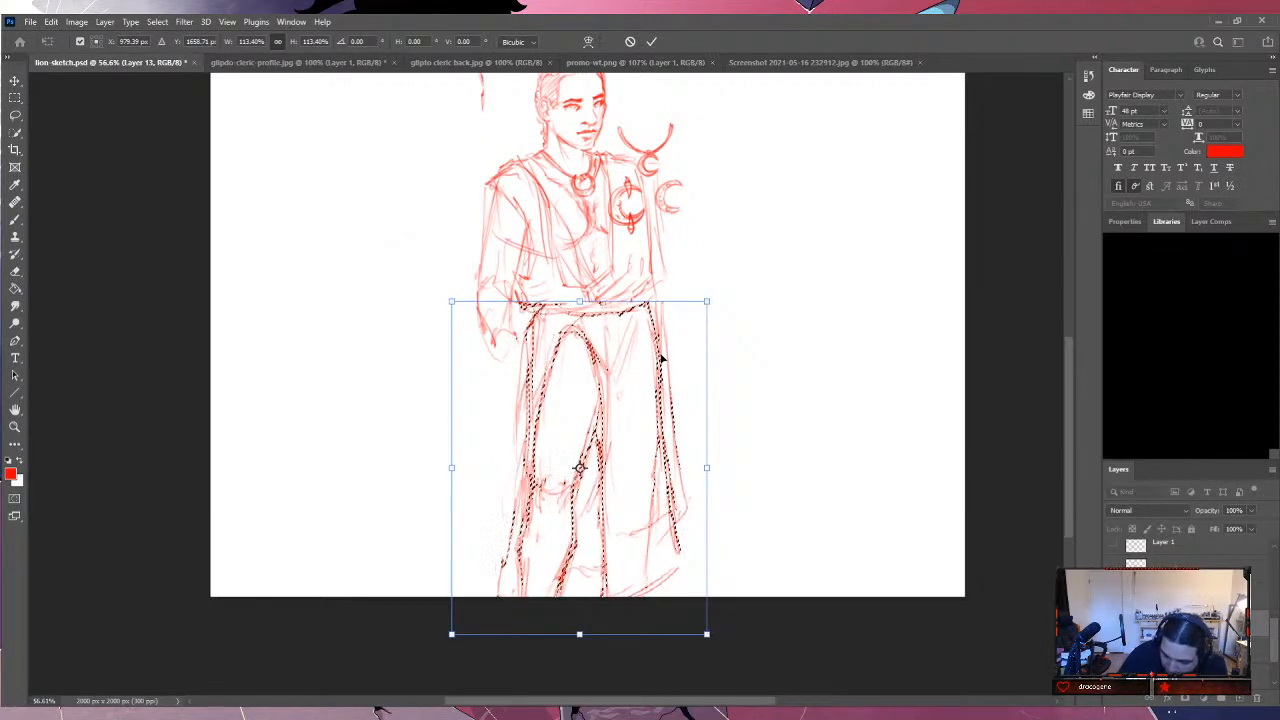
left_click_drag(660, 358, 645, 360)
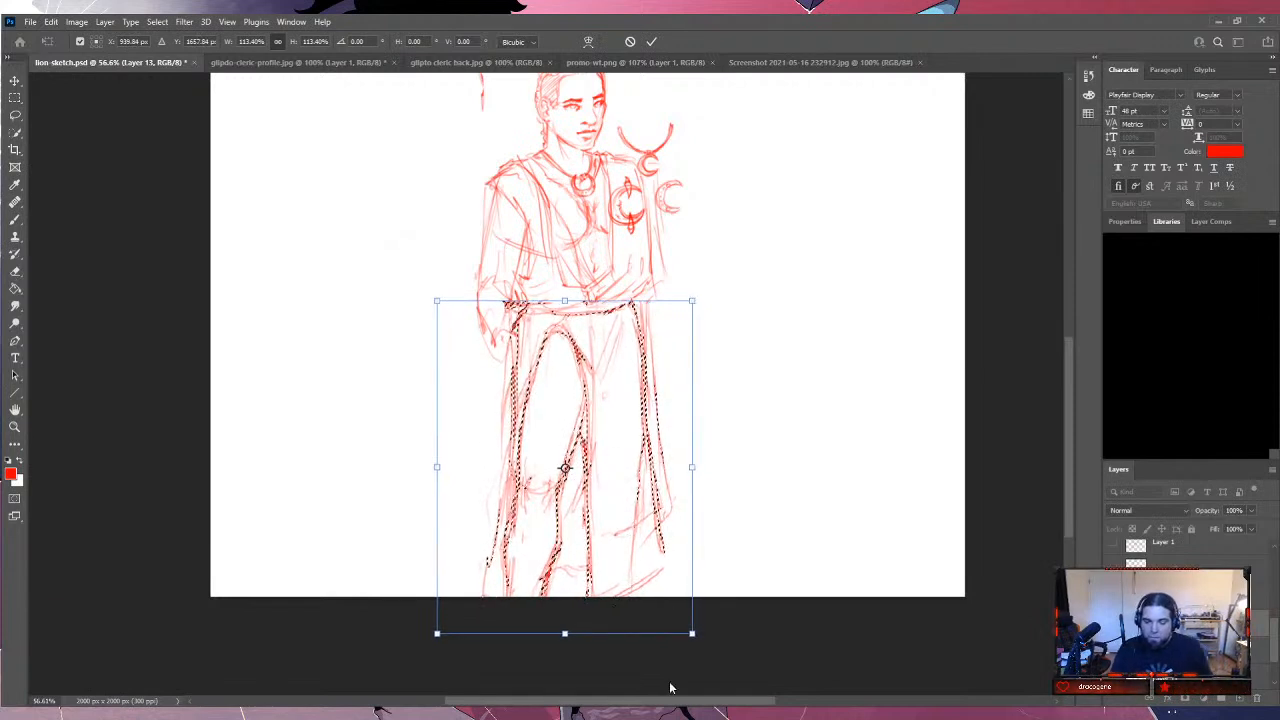
left_click_drag(565, 633, 566, 612)
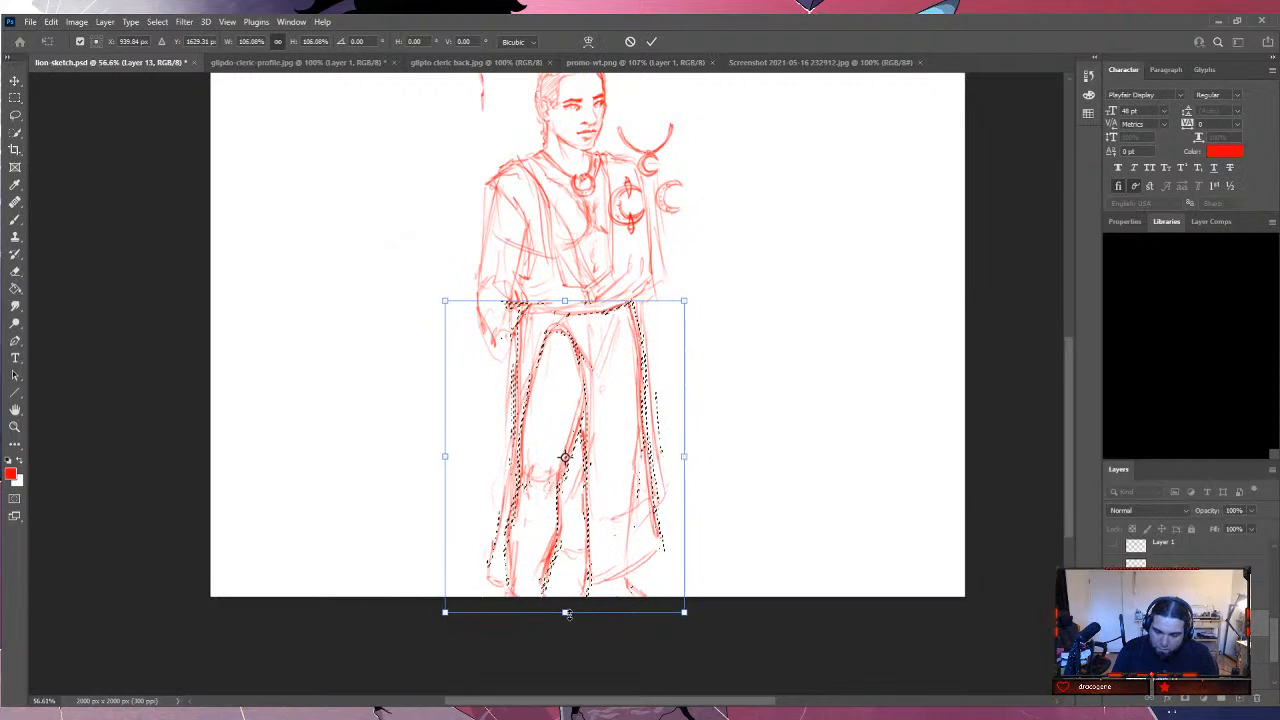
left_click(15, 80)
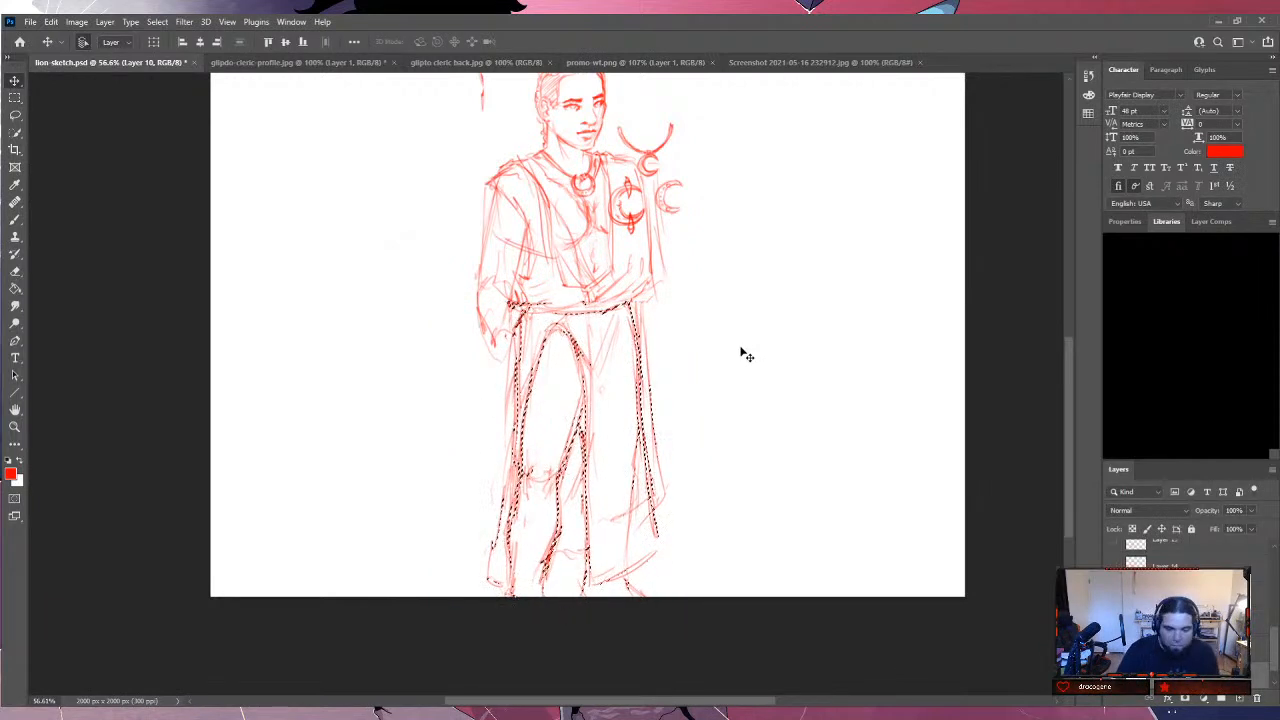
left_click(15, 97)
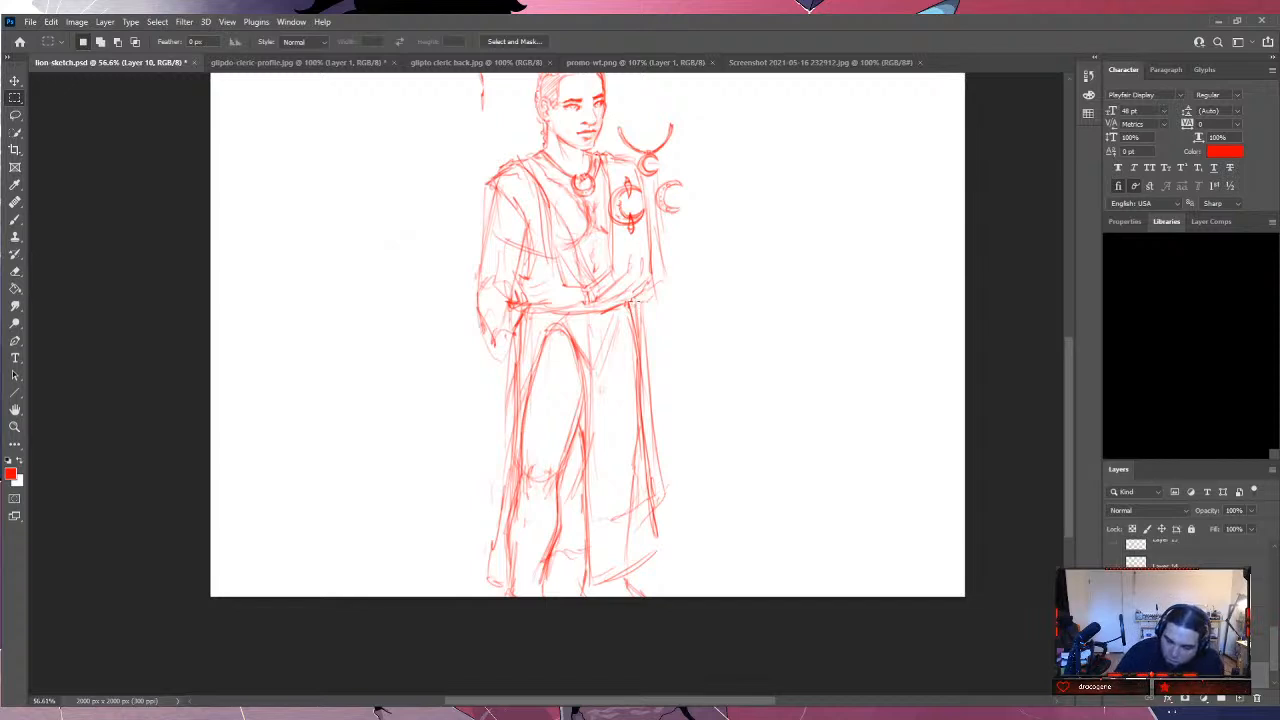
Brush in a separate draped garment beside the figure, with diagonal chest folds, a waist wrap and a hanging cloth end.
left_click(14, 219)
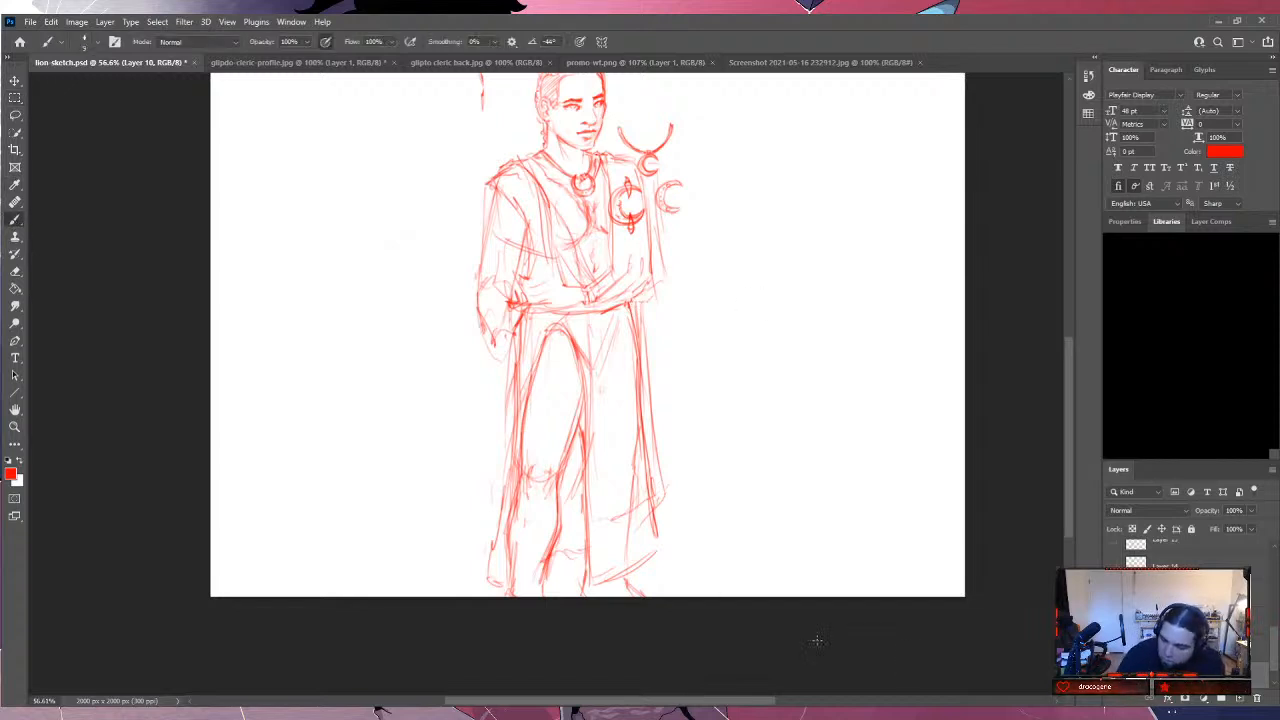
left_click_drag(1067, 421, 1066, 397)
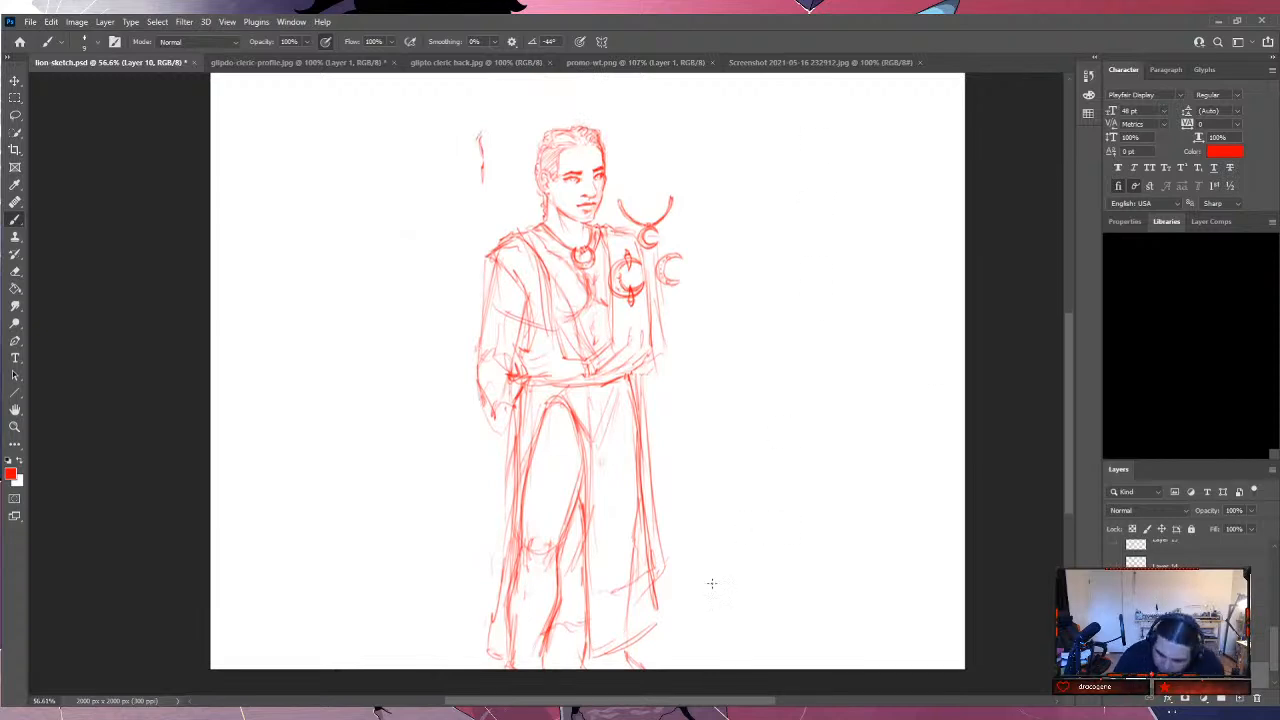
left_click_drag(788, 238, 762, 292)
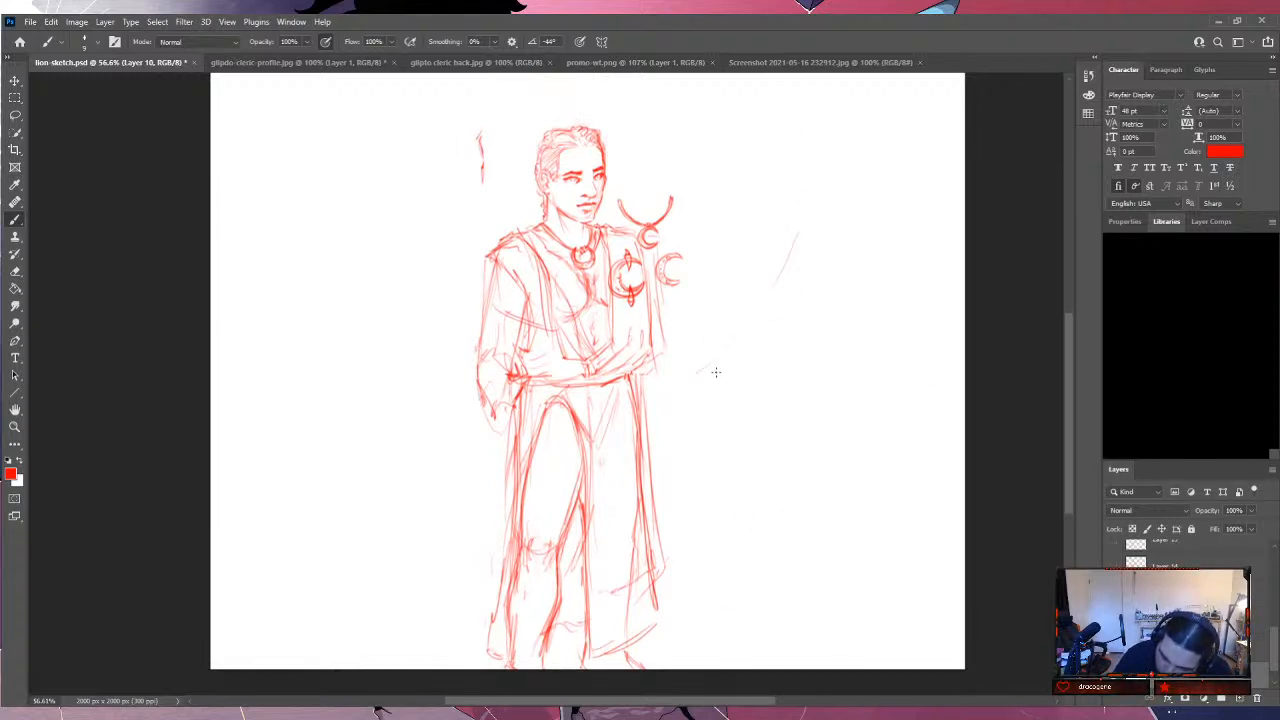
mouse_move(700, 372)
left_mouse_down()
mouse_move(783, 229)
mouse_move(801, 257)
mouse_move(803, 232)
mouse_move(824, 240)
mouse_move(808, 324)
mouse_move(826, 253)
mouse_move(756, 395)
mouse_move(775, 369)
mouse_move(723, 378)
mouse_move(775, 344)
mouse_move(721, 336)
mouse_move(713, 372)
mouse_move(759, 234)
mouse_move(760, 257)
mouse_move(785, 235)
mouse_move(701, 249)
mouse_move(699, 266)
mouse_move(696, 247)
mouse_move(716, 311)
mouse_move(702, 272)
mouse_move(707, 372)
left_mouse_up()
mouse_move(698, 253)
left_mouse_down()
mouse_move(687, 344)
mouse_move(690, 328)
mouse_move(709, 387)
mouse_move(739, 394)
mouse_move(722, 389)
mouse_move(738, 394)
mouse_move(715, 404)
mouse_move(724, 451)
mouse_move(743, 434)
mouse_move(790, 454)
left_mouse_up()
mouse_move(748, 382)
left_mouse_down()
mouse_move(737, 390)
mouse_move(819, 357)
mouse_move(806, 356)
mouse_move(821, 316)
mouse_move(820, 362)
left_mouse_up()
left_click_drag(818, 306, 826, 440)
mouse_move(831, 388)
left_mouse_down()
mouse_move(822, 356)
mouse_move(850, 430)
mouse_move(794, 454)
mouse_move(824, 460)
mouse_move(862, 428)
mouse_move(864, 455)
mouse_move(850, 466)
mouse_move(720, 456)
mouse_move(714, 474)
mouse_move(710, 456)
mouse_move(728, 524)
left_mouse_up()
left_click_drag(724, 478, 720, 528)
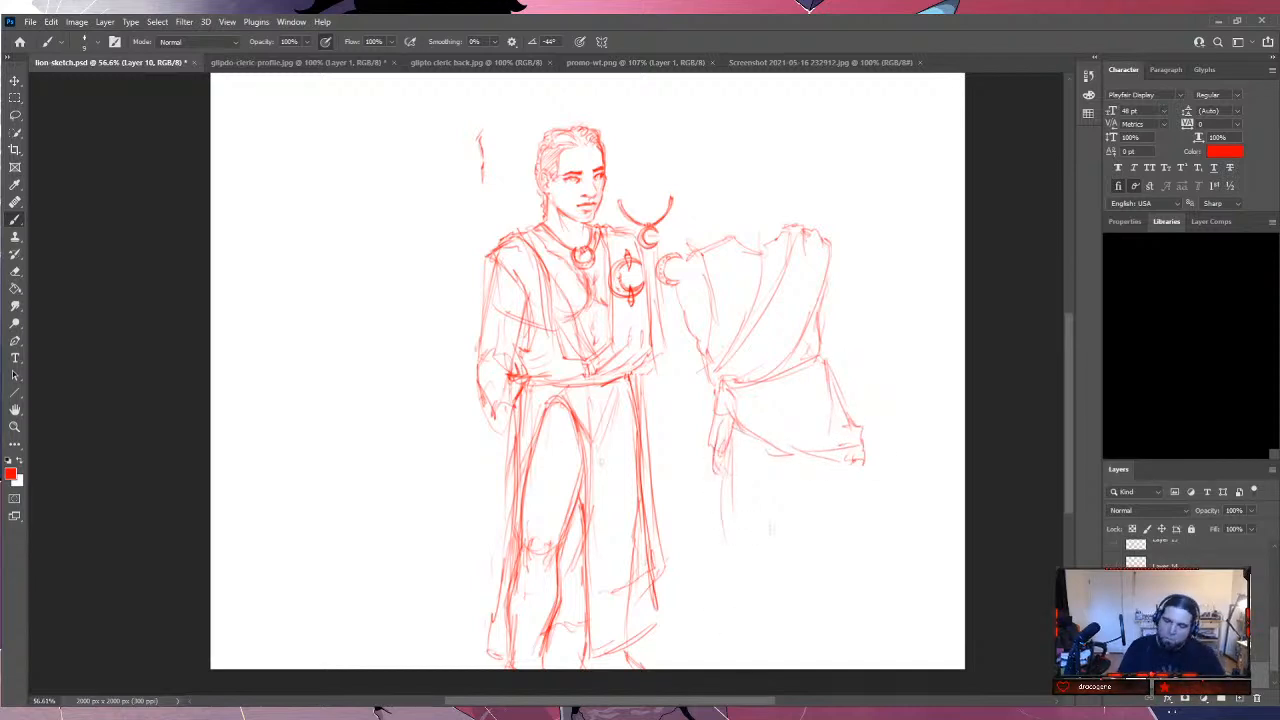
Add the lower skirt hem, an oval shoulder opening and vertical side folds to the draped garment sketch.
mouse_move(708, 452)
left_mouse_down()
mouse_move(704, 532)
mouse_move(822, 497)
mouse_move(840, 510)
left_mouse_up()
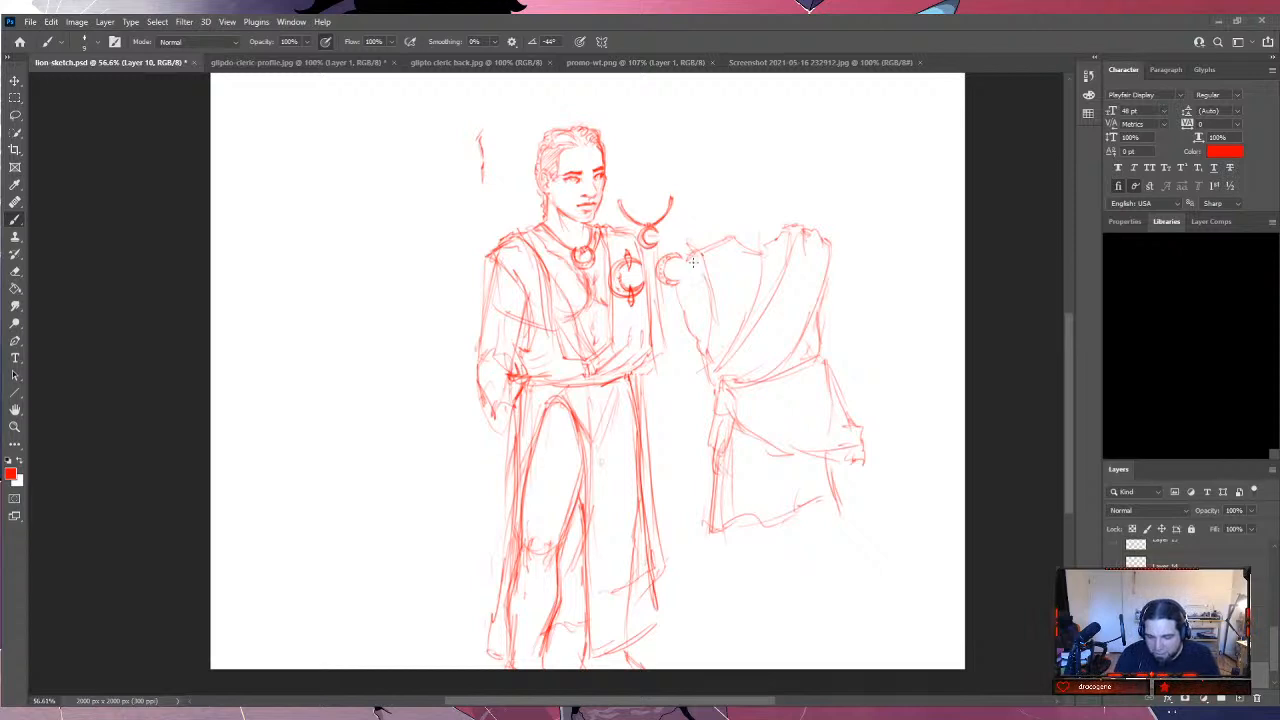
mouse_move(690, 256)
left_mouse_down()
mouse_move(687, 302)
mouse_move(695, 286)
mouse_move(706, 318)
mouse_move(699, 259)
mouse_move(714, 292)
mouse_move(714, 252)
mouse_move(686, 258)
mouse_move(691, 245)
mouse_move(677, 270)
mouse_move(688, 302)
mouse_move(711, 270)
mouse_move(686, 282)
mouse_move(711, 293)
mouse_move(693, 350)
mouse_move(717, 372)
mouse_move(700, 300)
left_mouse_up()
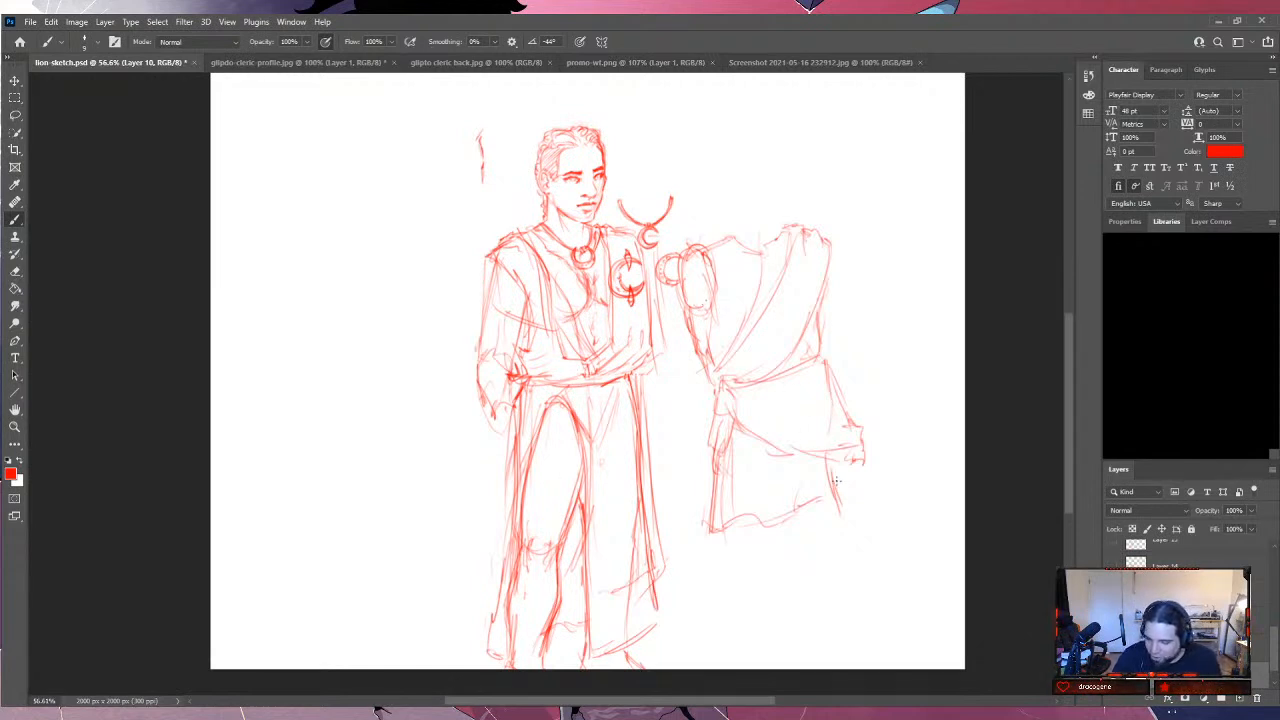
mouse_move(842, 452)
left_mouse_down()
mouse_move(860, 507)
mouse_move(846, 462)
mouse_move(850, 506)
mouse_move(856, 495)
mouse_move(828, 518)
left_mouse_up()
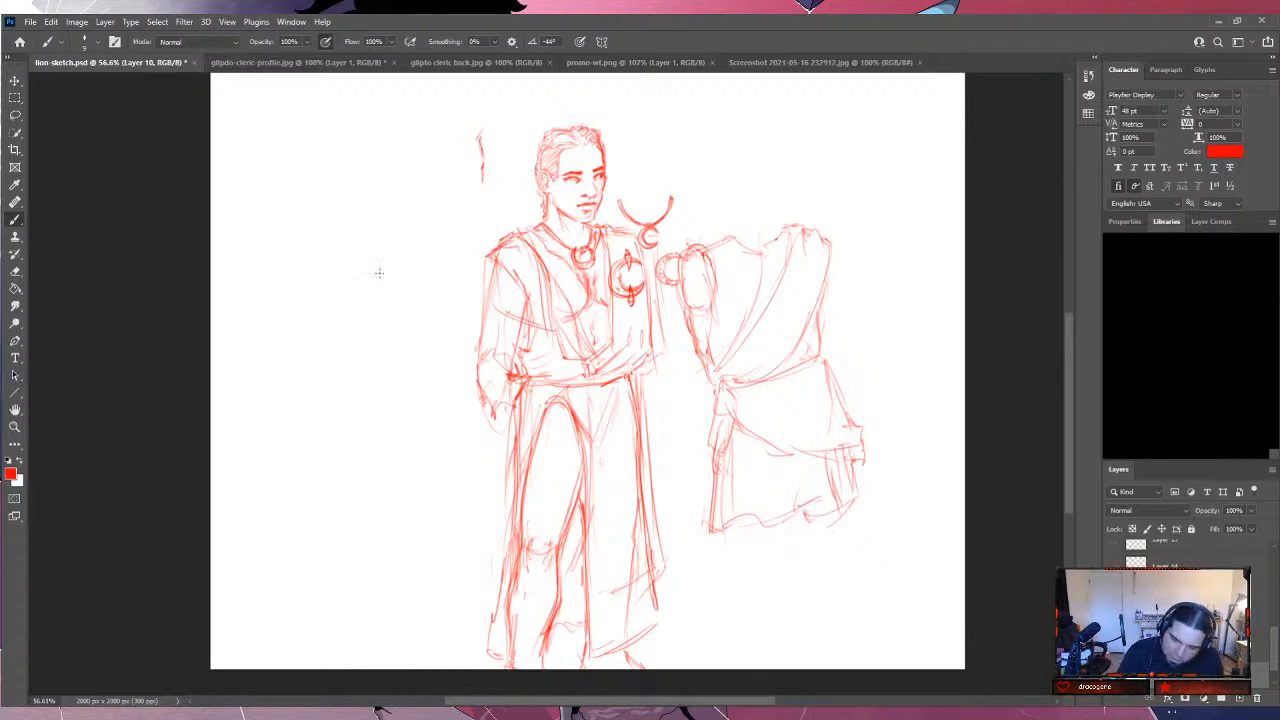
Try to sketch a peaked, curved head on a vertical shaft in the empty area on the other side of the figure.
mouse_move(270, 260)
left_mouse_down()
mouse_move(310, 245)
mouse_move(405, 252)
left_mouse_up()
mouse_move(315, 258)
left_mouse_down()
mouse_move(363, 259)
mouse_move(367, 273)
mouse_move(344, 273)
mouse_move(372, 292)
left_mouse_up()
mouse_move(352, 250)
left_mouse_down()
mouse_move(385, 258)
mouse_move(369, 365)
left_mouse_up()
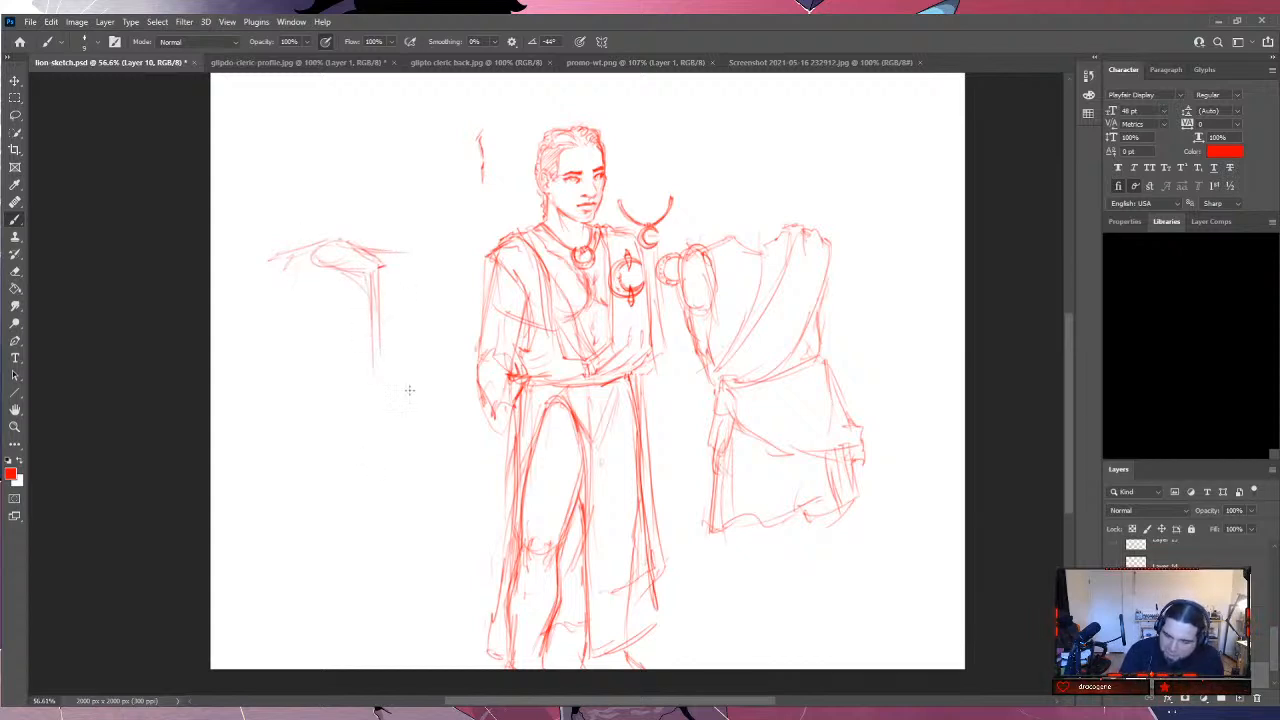
mouse_move(378, 278)
left_mouse_down()
mouse_move(377, 364)
mouse_move(390, 348)
left_mouse_up()
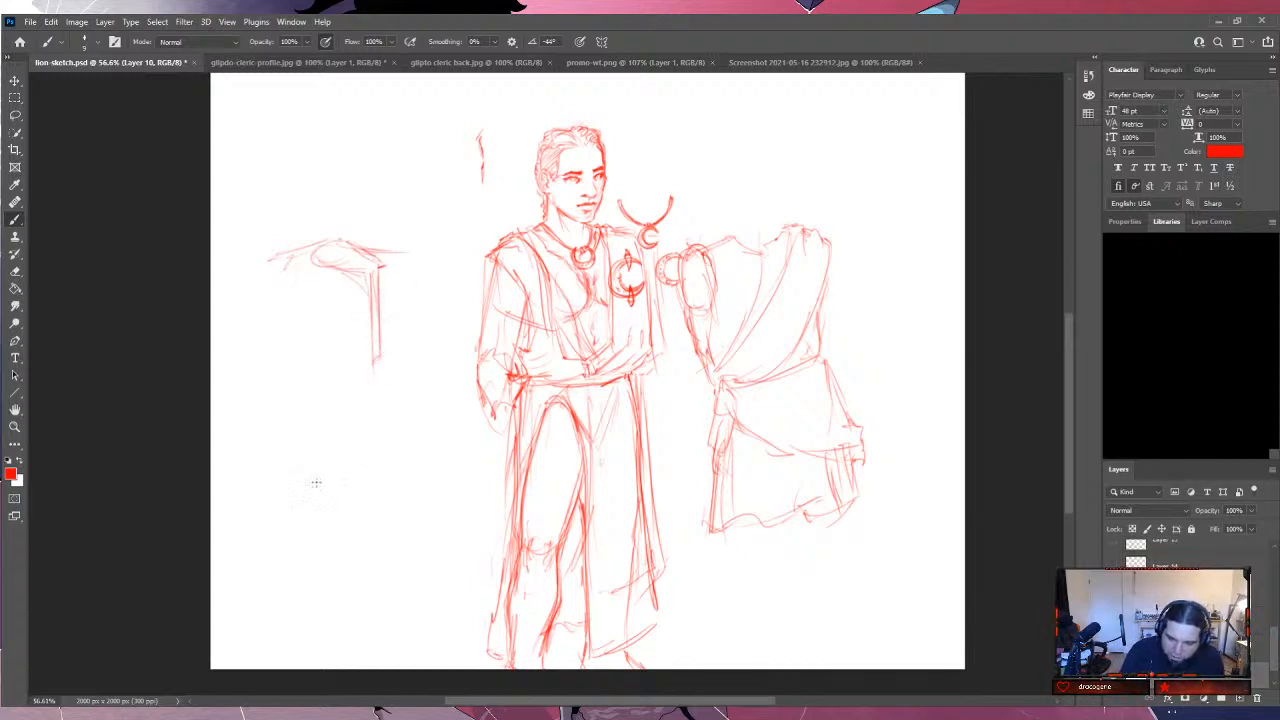
mouse_move(358, 274)
left_mouse_down()
mouse_move(364, 292)
mouse_move(346, 266)
mouse_move(298, 258)
mouse_move(338, 230)
mouse_move(340, 254)
mouse_move(365, 250)
left_mouse_up()
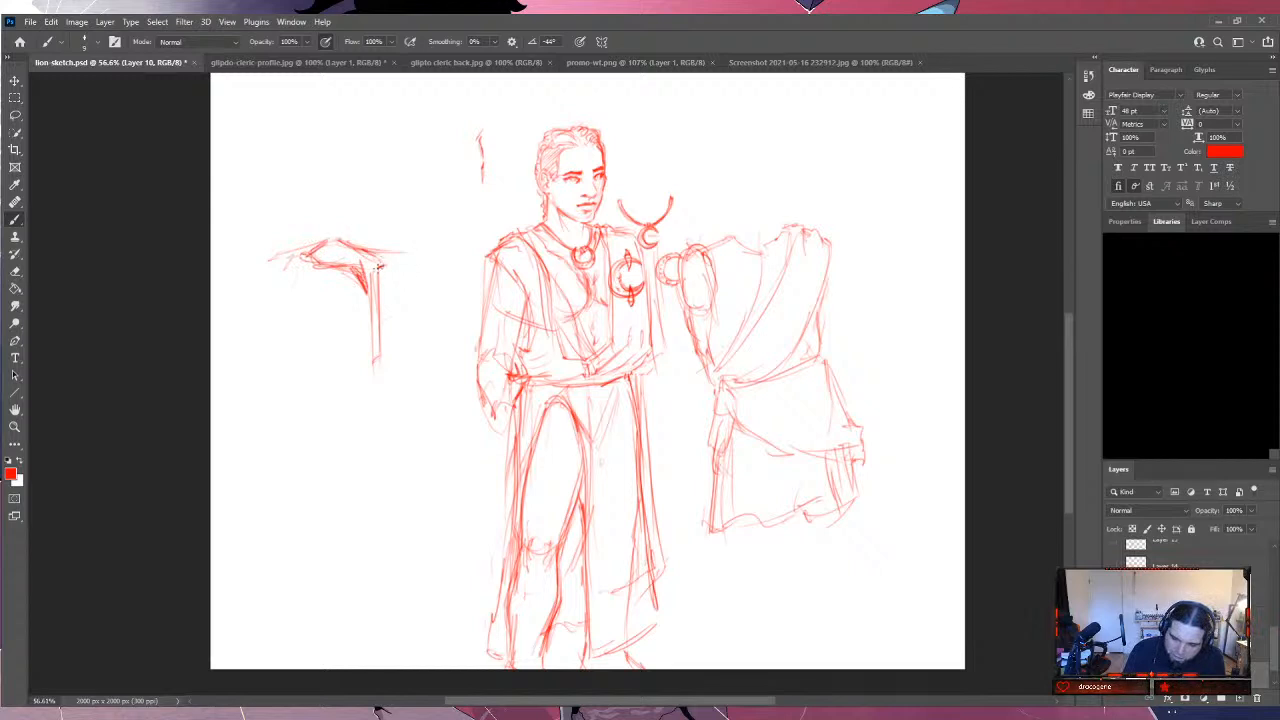
mouse_move(380, 298)
left_mouse_down()
mouse_move(404, 278)
mouse_move(377, 253)
mouse_move(394, 277)
mouse_move(311, 282)
mouse_move(298, 255)
mouse_move(324, 292)
mouse_move(347, 273)
mouse_move(404, 260)
left_mouse_up()
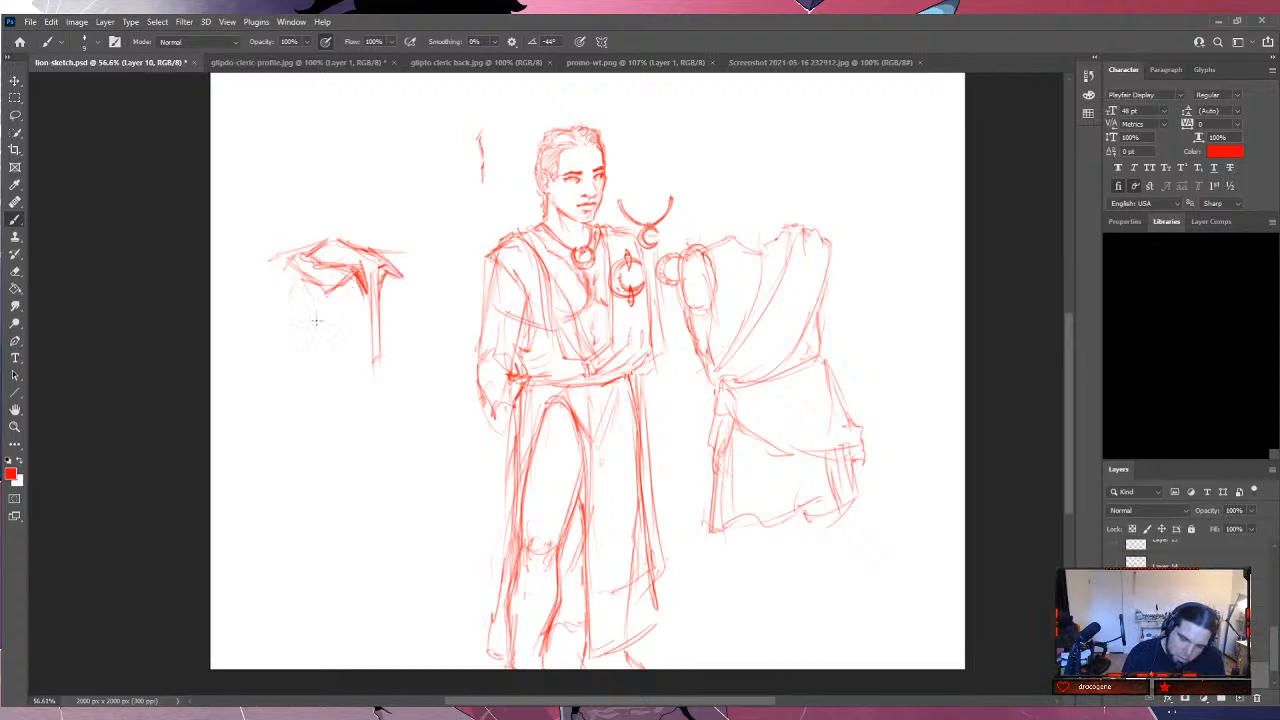
left_click_drag(266, 276, 335, 225)
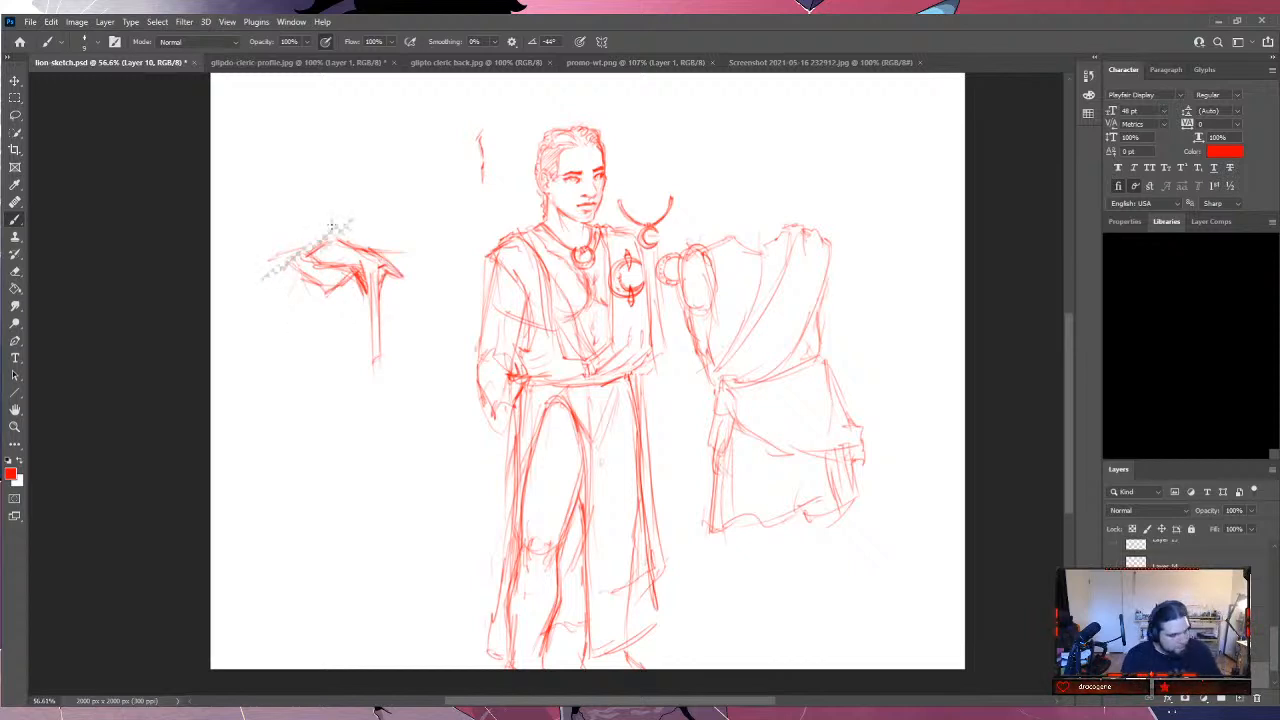
Undo every stroke of the peaked head and shaft sketch.
key("ctrl+z")
key("ctrl+z")
key("ctrl+z")
key("ctrl+z")
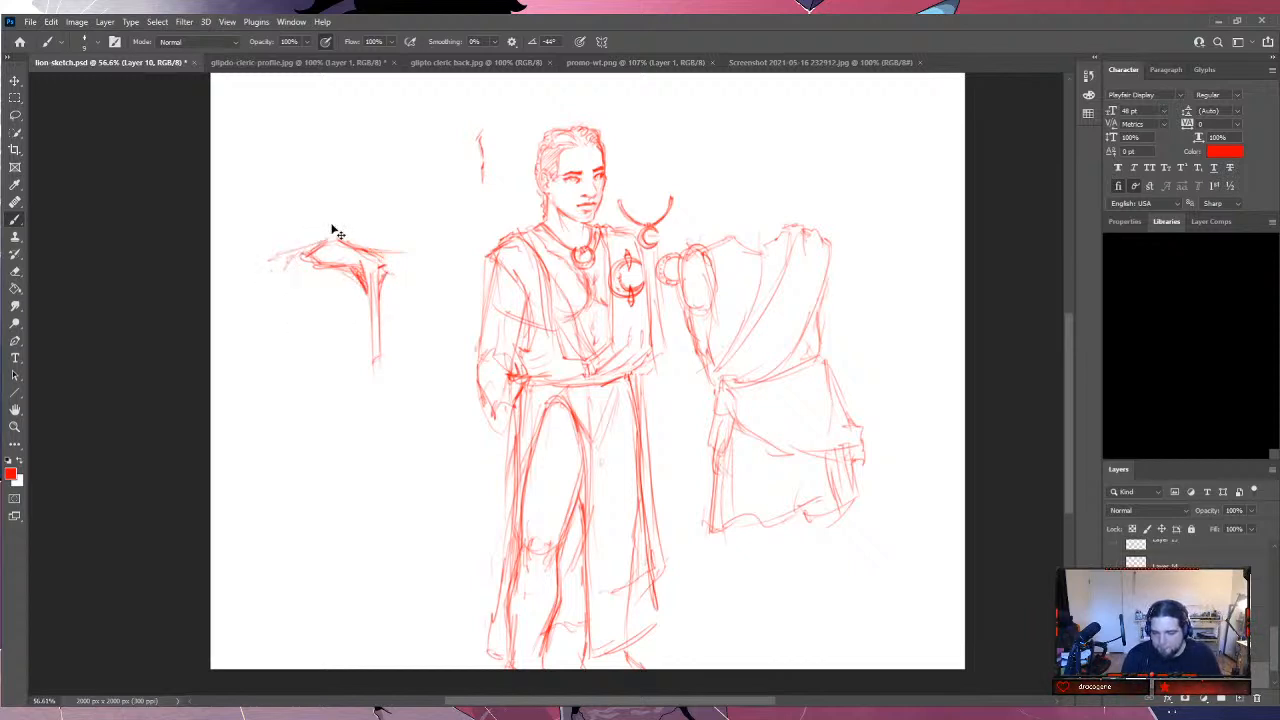
key("ctrl+z")
key("ctrl+z")
key("ctrl+z")
key("ctrl+z")
key("ctrl+z")
key("ctrl+z")
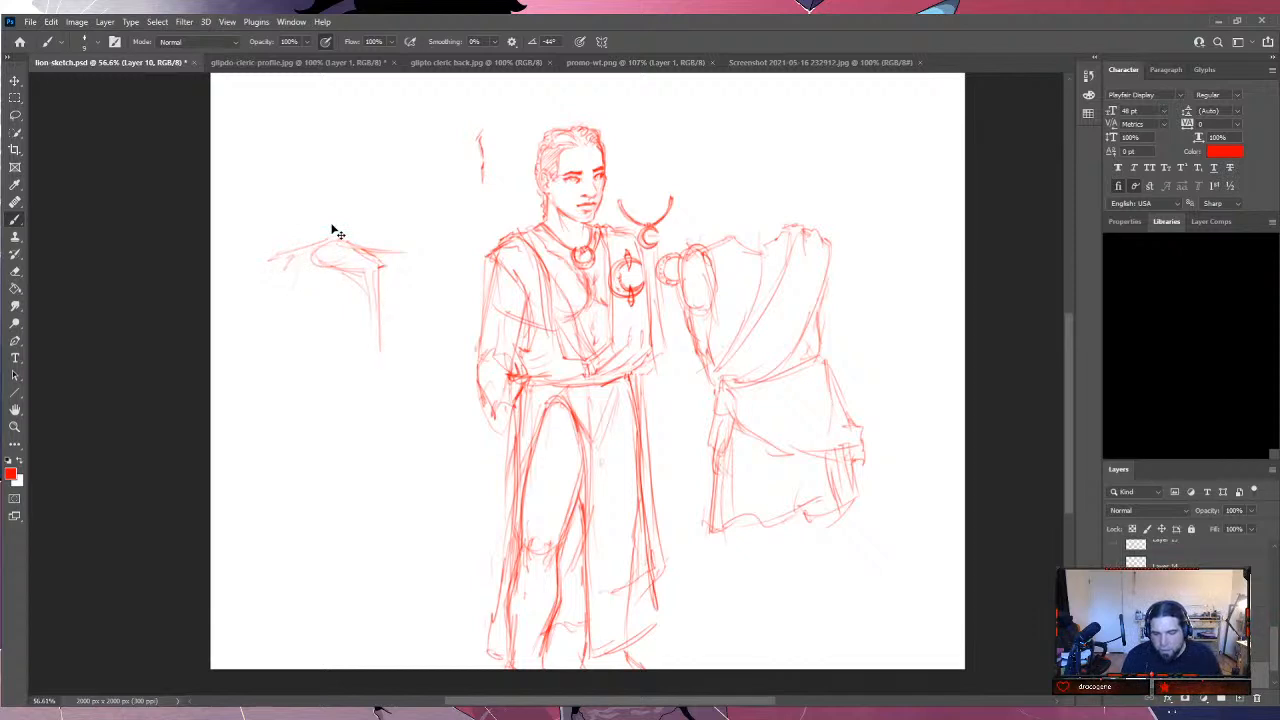
key("ctrl+z")
key("ctrl+z")
key("ctrl+z")
key("ctrl+z")
key("ctrl+z")
key("ctrl+z")
key("ctrl+z")
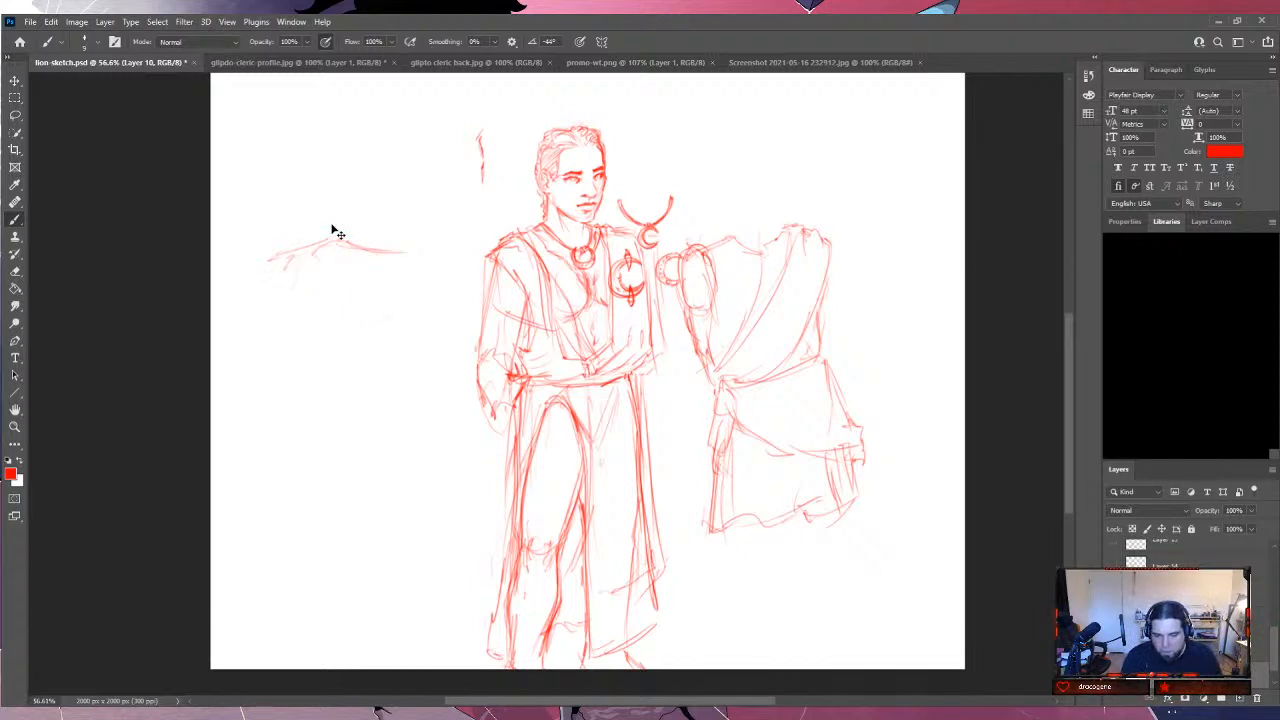
key("ctrl+z")
key("ctrl+z")
key("ctrl+z")
key("ctrl+z")
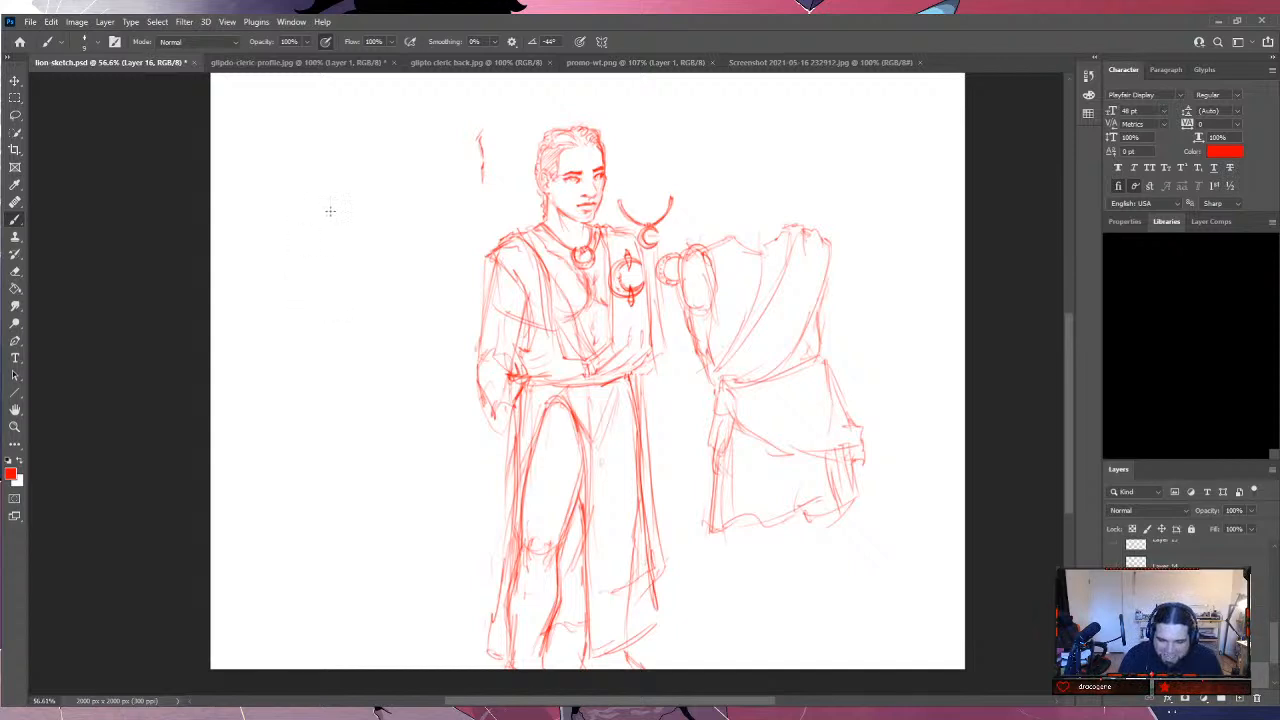
Sketch a round head guide in the empty area beside the figure, with a vertical centre line and a curved brow band.
left_click_drag(300, 249, 314, 296)
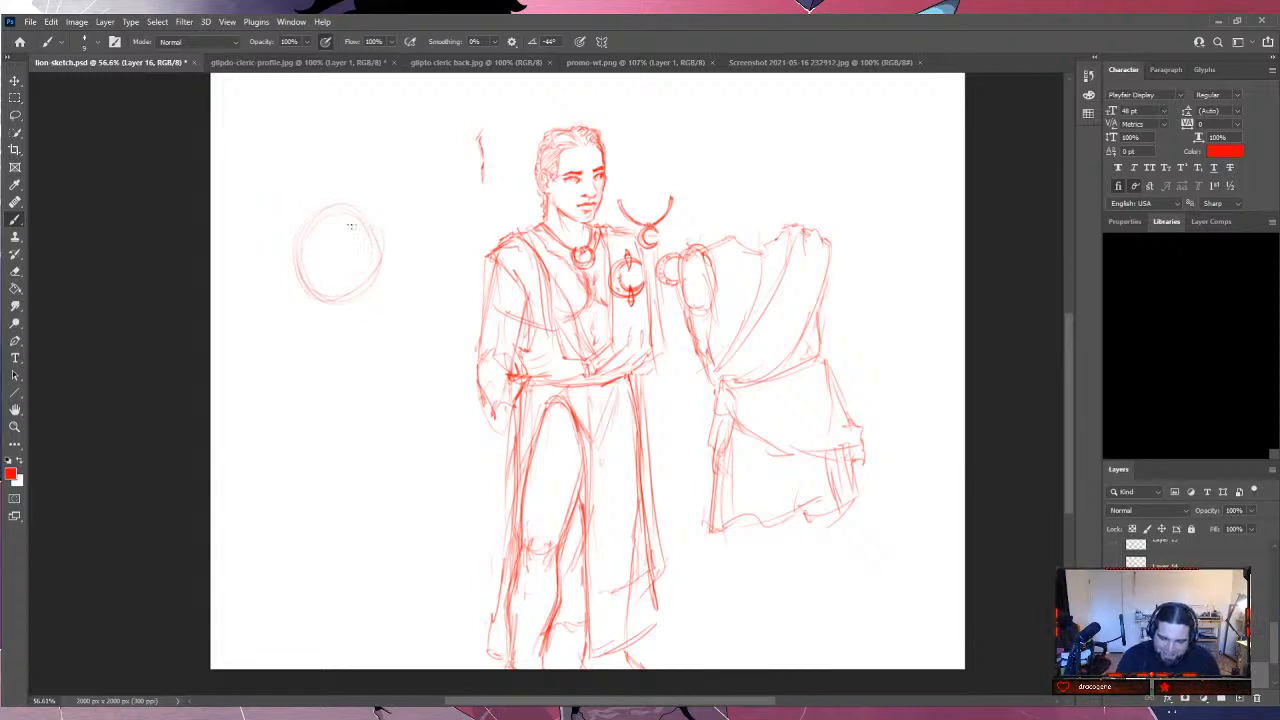
left_click_drag(325, 298, 327, 218)
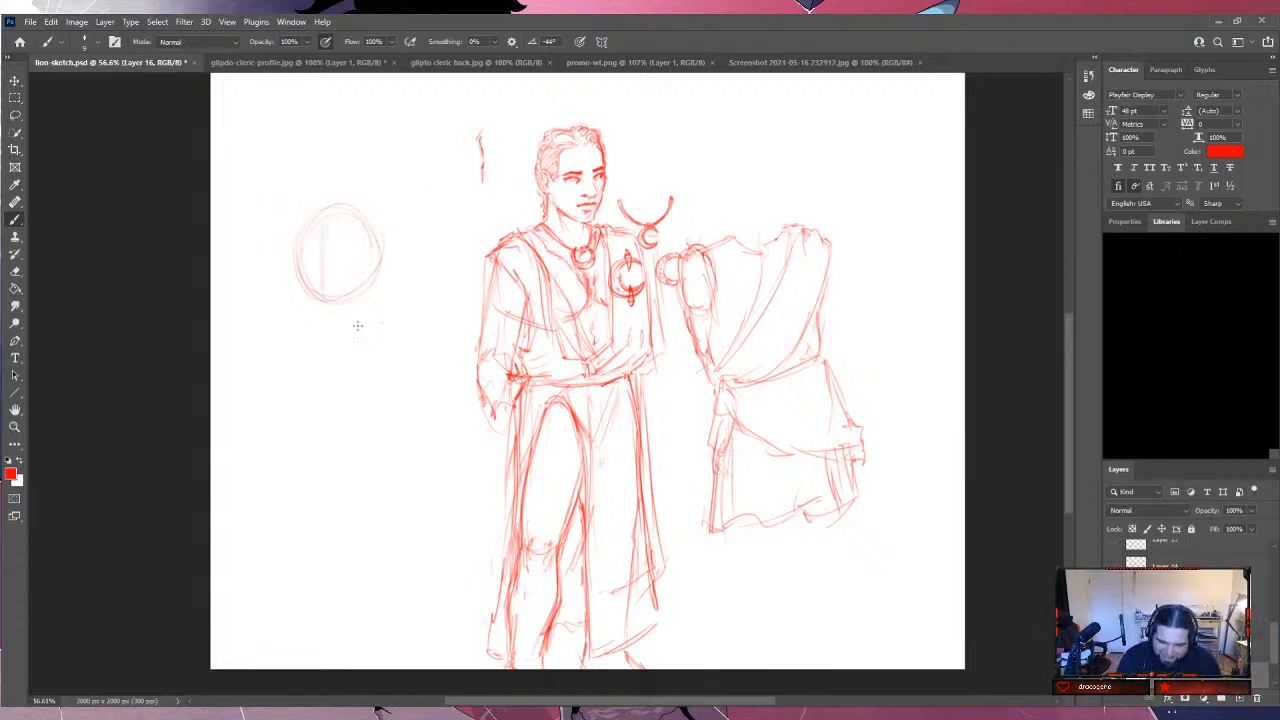
left_click(15, 426)
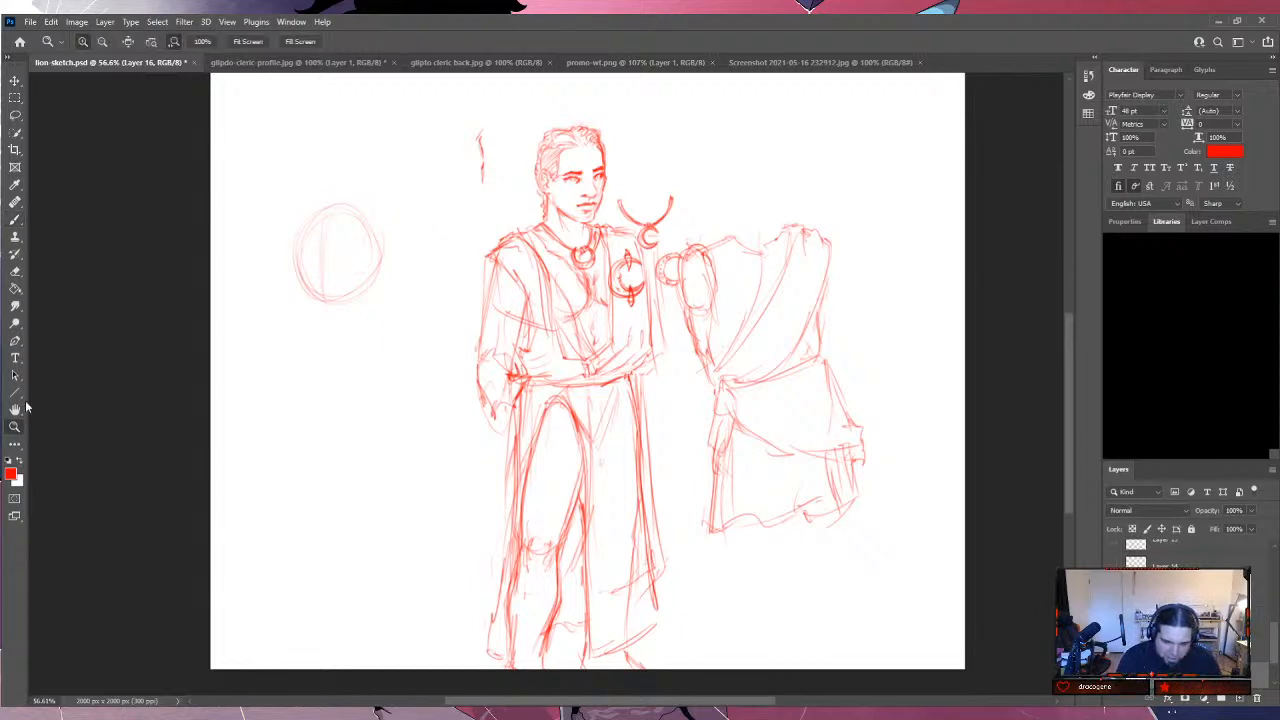
left_click_drag(341, 261, 397, 214)
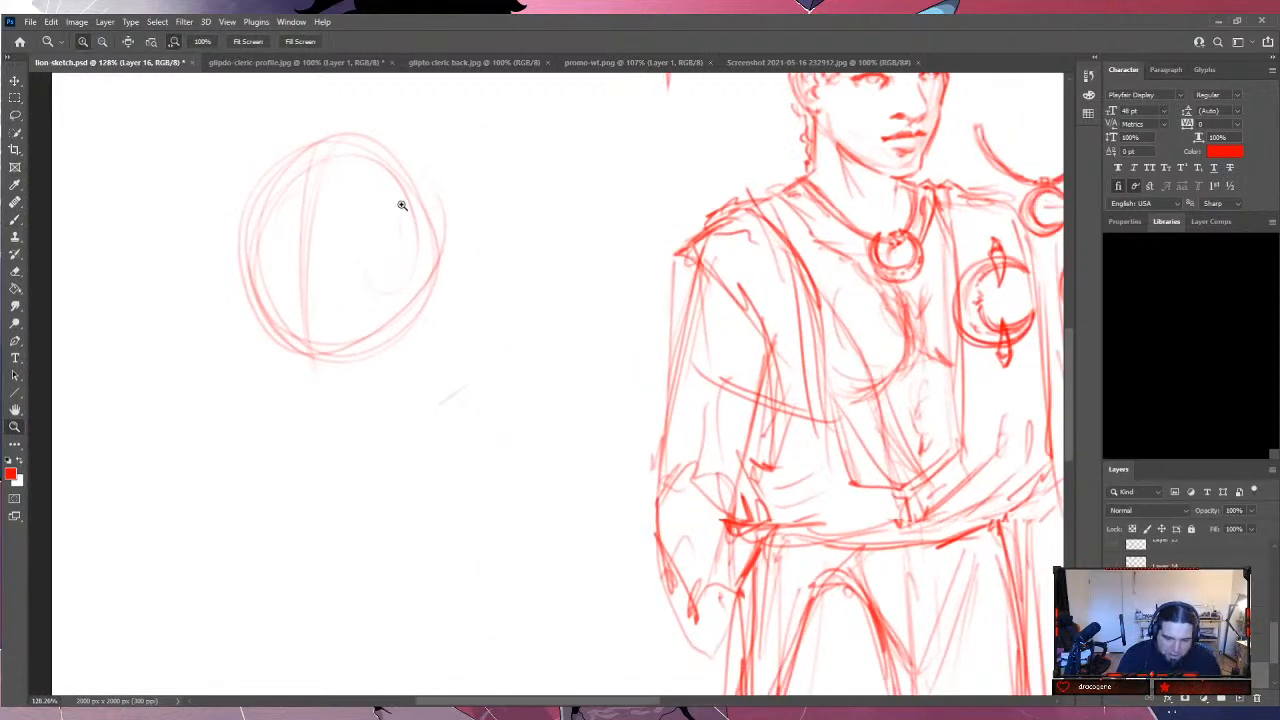
left_click(15, 219)
mouse_move(316, 240)
left_mouse_down()
mouse_move(232, 246)
mouse_move(262, 258)
mouse_move(237, 263)
mouse_move(312, 226)
mouse_move(390, 242)
mouse_move(414, 304)
left_mouse_up()
Brush in the long vertical cloth edges hanging down both sides of the round head.
left_click_drag(388, 180, 386, 392)
left_click_drag(262, 198, 258, 368)
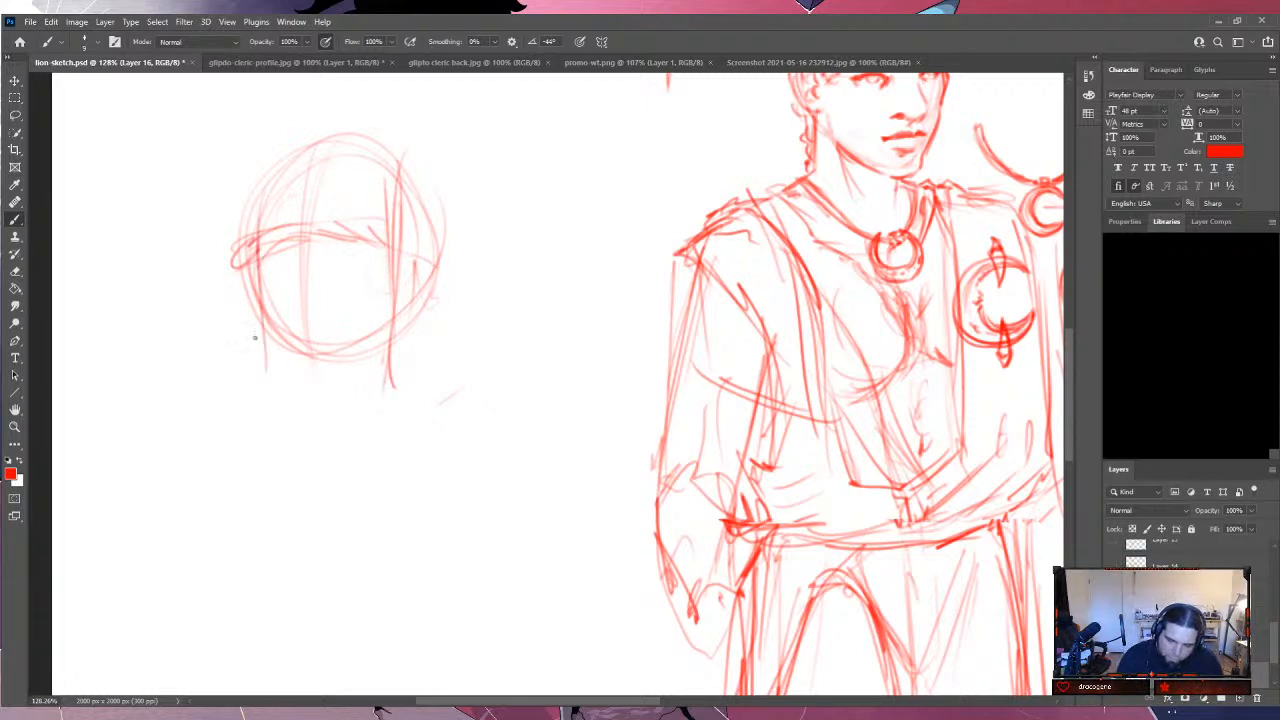
left_click_drag(258, 304, 246, 376)
left_click_drag(250, 280, 229, 372)
mouse_move(253, 212)
left_mouse_down()
mouse_move(230, 373)
mouse_move(240, 325)
left_mouse_up()
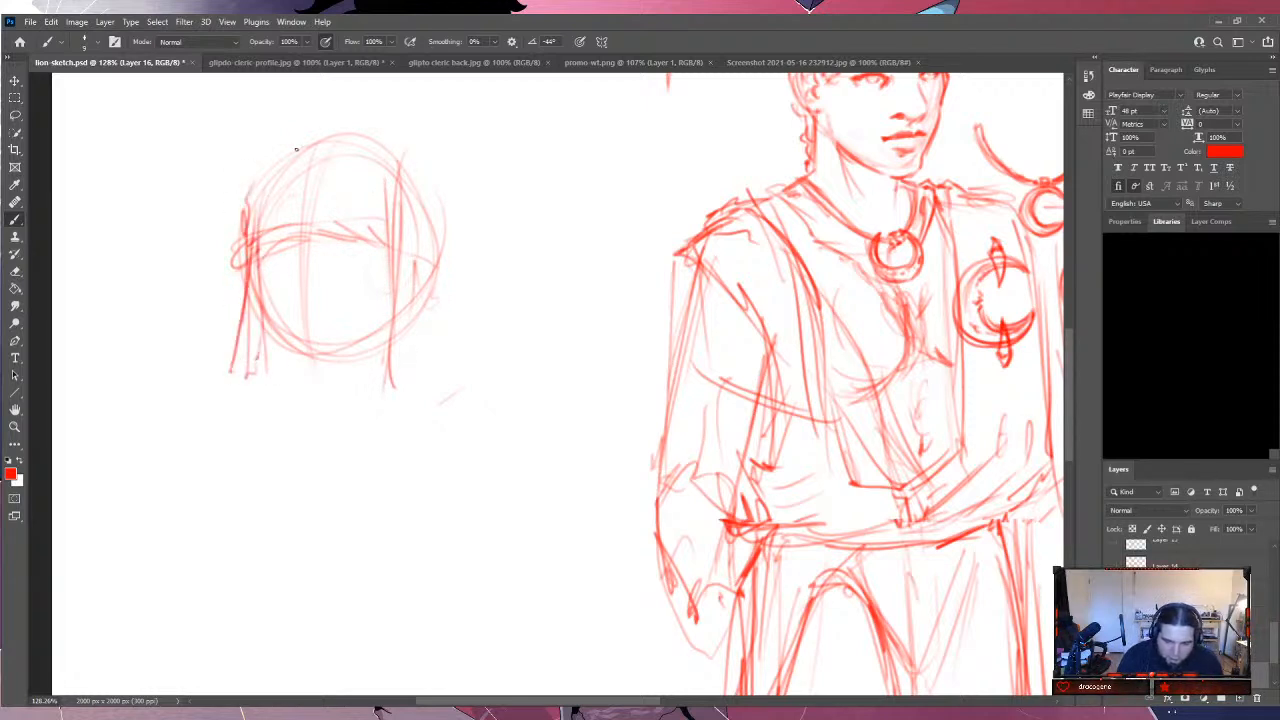
Draw the wrapped cloth over the top of the head, with an arched front edge, a domed crown and pointed side folds.
left_click_drag(248, 182, 245, 215)
mouse_move(262, 188)
left_mouse_down()
mouse_move(304, 138)
mouse_move(265, 203)
mouse_move(337, 155)
mouse_move(290, 177)
mouse_move(322, 164)
mouse_move(414, 204)
left_mouse_up()
mouse_move(238, 211)
left_mouse_down()
mouse_move(238, 165)
mouse_move(288, 114)
mouse_move(346, 107)
mouse_move(420, 130)
mouse_move(456, 185)
mouse_move(452, 238)
left_mouse_up()
mouse_move(398, 194)
left_mouse_down()
mouse_move(450, 248)
mouse_move(454, 230)
mouse_move(466, 234)
mouse_move(436, 168)
left_mouse_up()
left_click_drag(464, 214, 420, 169)
left_click_drag(422, 175, 388, 158)
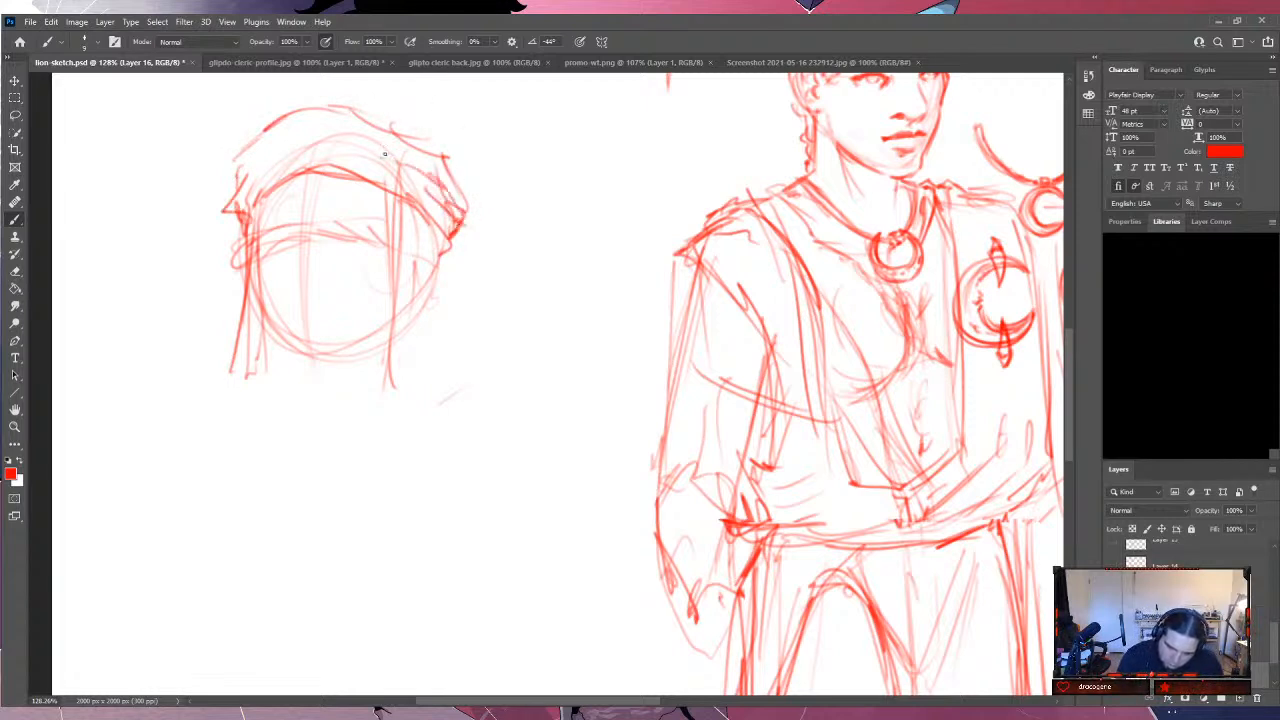
mouse_move(284, 154)
left_mouse_down()
mouse_move(237, 205)
mouse_move(267, 171)
mouse_move(234, 181)
mouse_move(298, 132)
left_mouse_up()
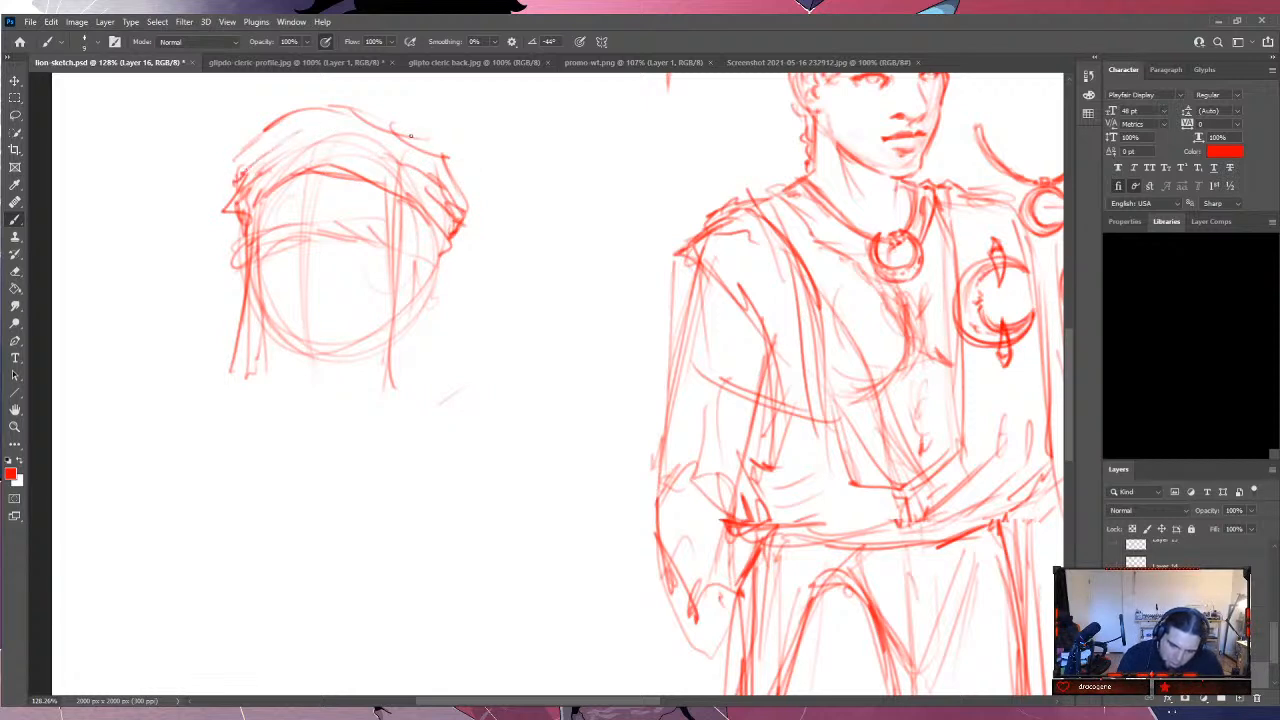
Extend the headscarf's hanging sides down to flared ends and join them with a curved cloth edge below the face.
left_click_drag(400, 194, 383, 412)
left_click_drag(447, 238, 456, 378)
mouse_move(460, 358)
left_mouse_down()
mouse_move(452, 406)
mouse_move(444, 390)
mouse_move(428, 408)
left_mouse_up()
left_click_drag(446, 404, 458, 398)
mouse_move(256, 370)
left_mouse_down()
mouse_move(219, 388)
mouse_move(254, 402)
left_mouse_up()
left_click_drag(266, 358, 244, 410)
left_click_drag(234, 360, 220, 406)
left_click_drag(226, 408, 340, 418)
left_click_drag(392, 378, 346, 420)
mouse_move(388, 390)
left_mouse_down()
mouse_move(305, 428)
mouse_move(342, 426)
left_mouse_up()
left_click_drag(370, 410, 326, 426)
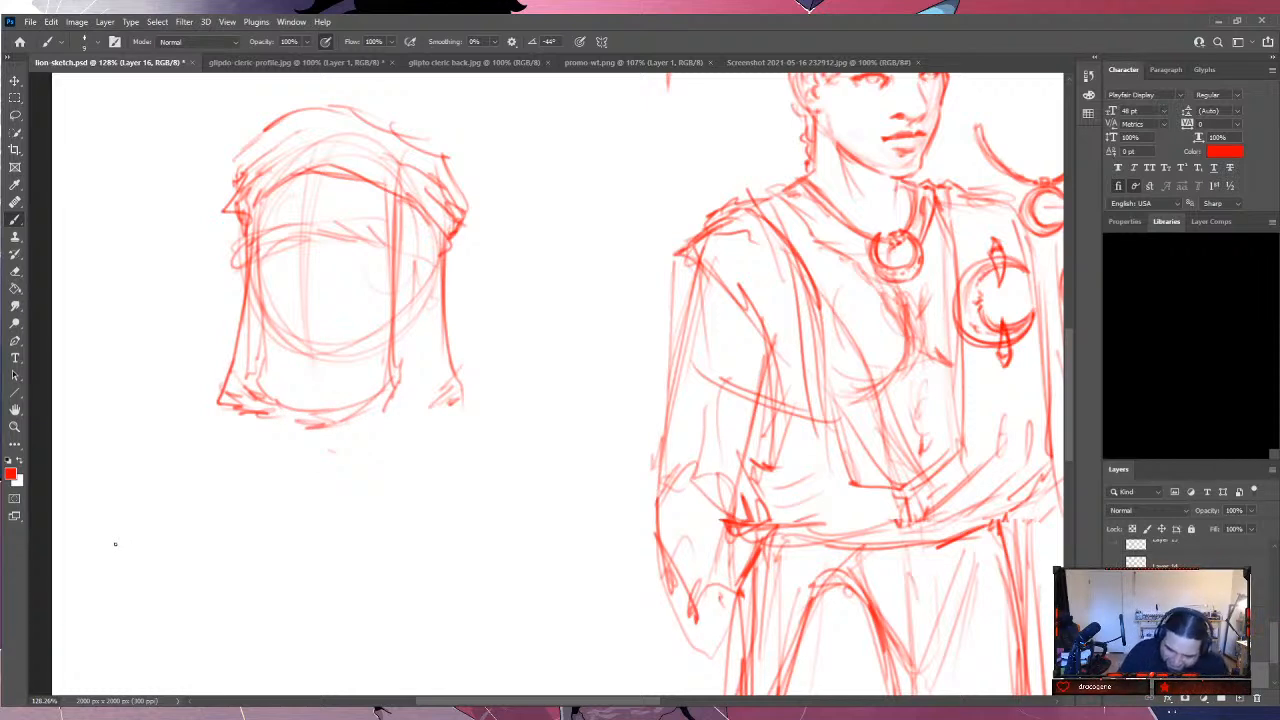
Add short folds under the headscarf, a vertical chest centre line and a wide line across the bottom of the bust.
left_click_drag(279, 432, 338, 430)
left_click_drag(292, 438, 342, 452)
left_click_drag(310, 458, 338, 463)
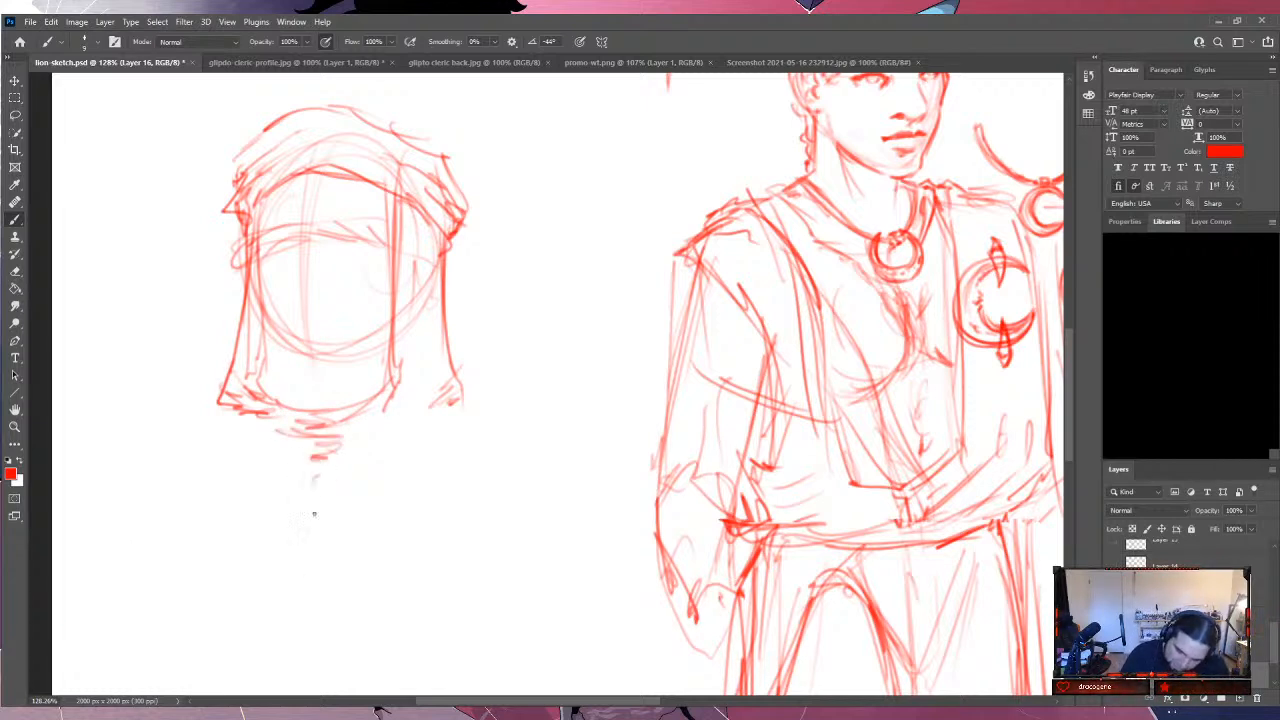
left_click_drag(328, 420, 319, 486)
left_click_drag(318, 538, 310, 570)
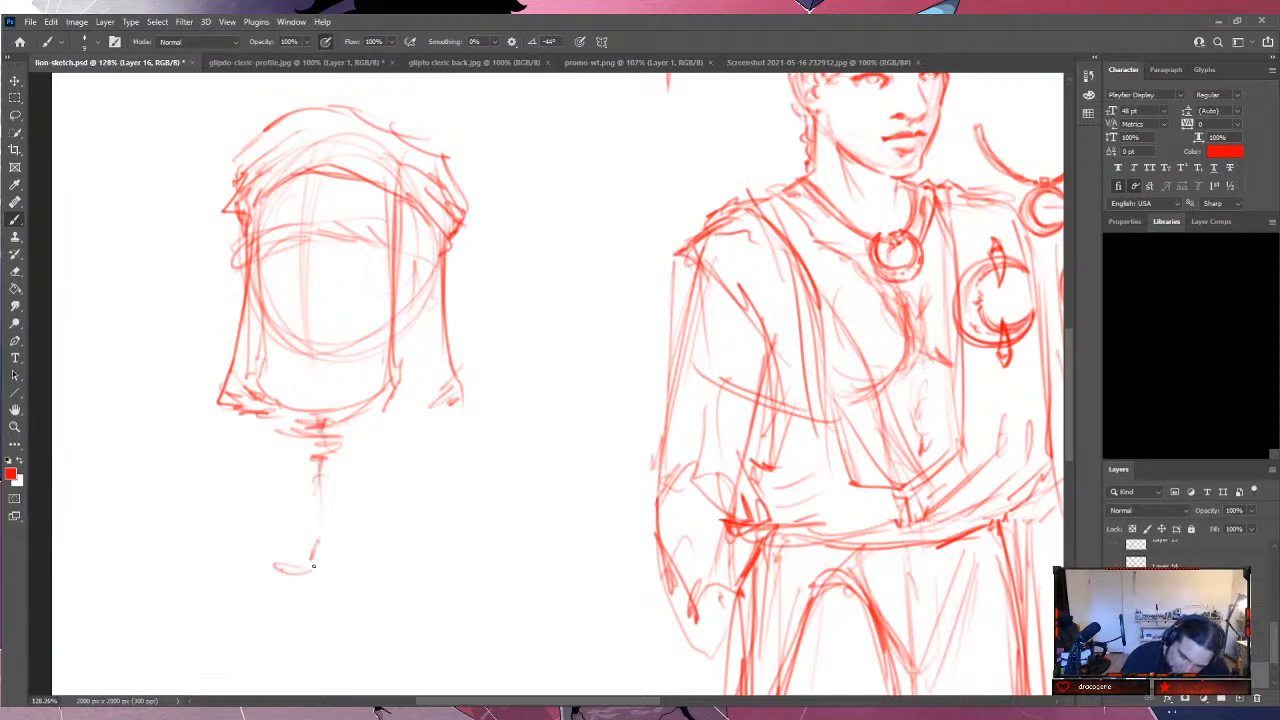
mouse_move(193, 550)
left_mouse_down()
mouse_move(312, 566)
mouse_move(494, 564)
left_mouse_up()
left_click_drag(340, 566, 492, 552)
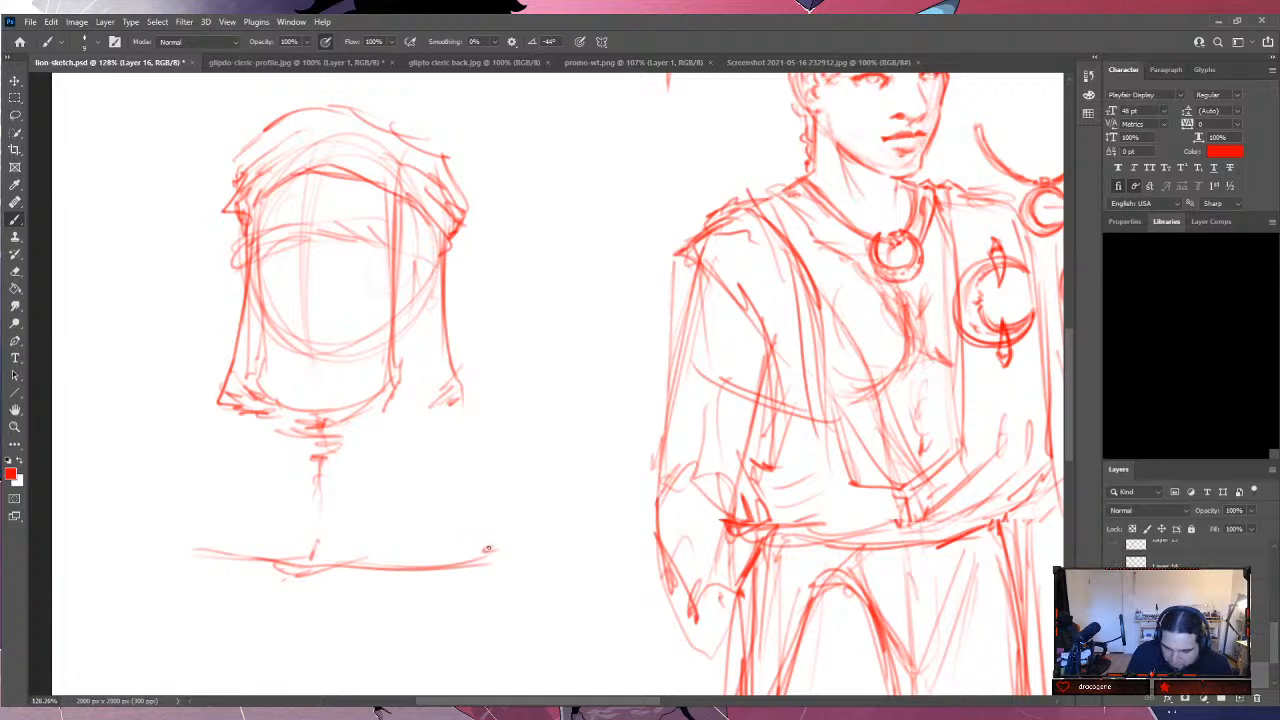
Outline both shoulders and outer arms of the hooded bust and close its lower corners along the bottom line.
mouse_move(444, 352)
left_mouse_down()
mouse_move(472, 372)
mouse_move(410, 430)
mouse_move(466, 378)
mouse_move(520, 402)
mouse_move(556, 448)
mouse_move(570, 556)
left_mouse_up()
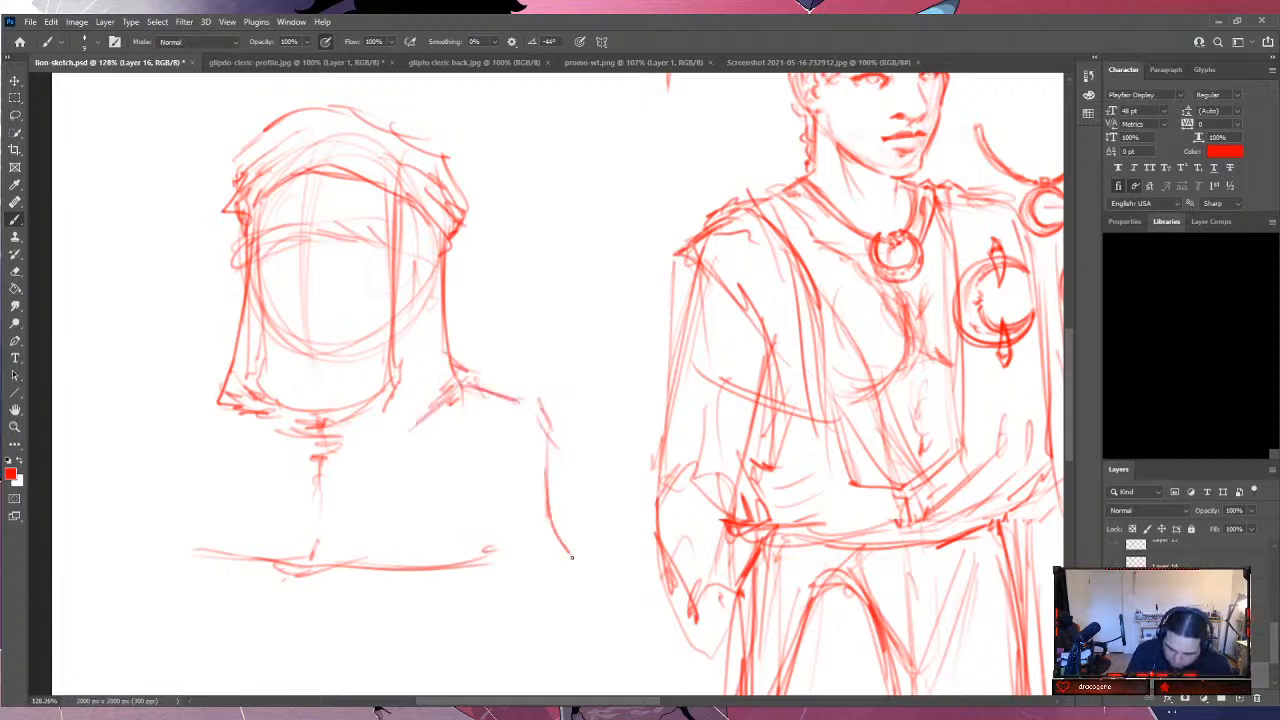
mouse_move(548, 418)
left_mouse_down()
mouse_move(571, 547)
mouse_move(520, 576)
mouse_move(458, 583)
left_mouse_up()
left_click_drag(496, 538, 470, 576)
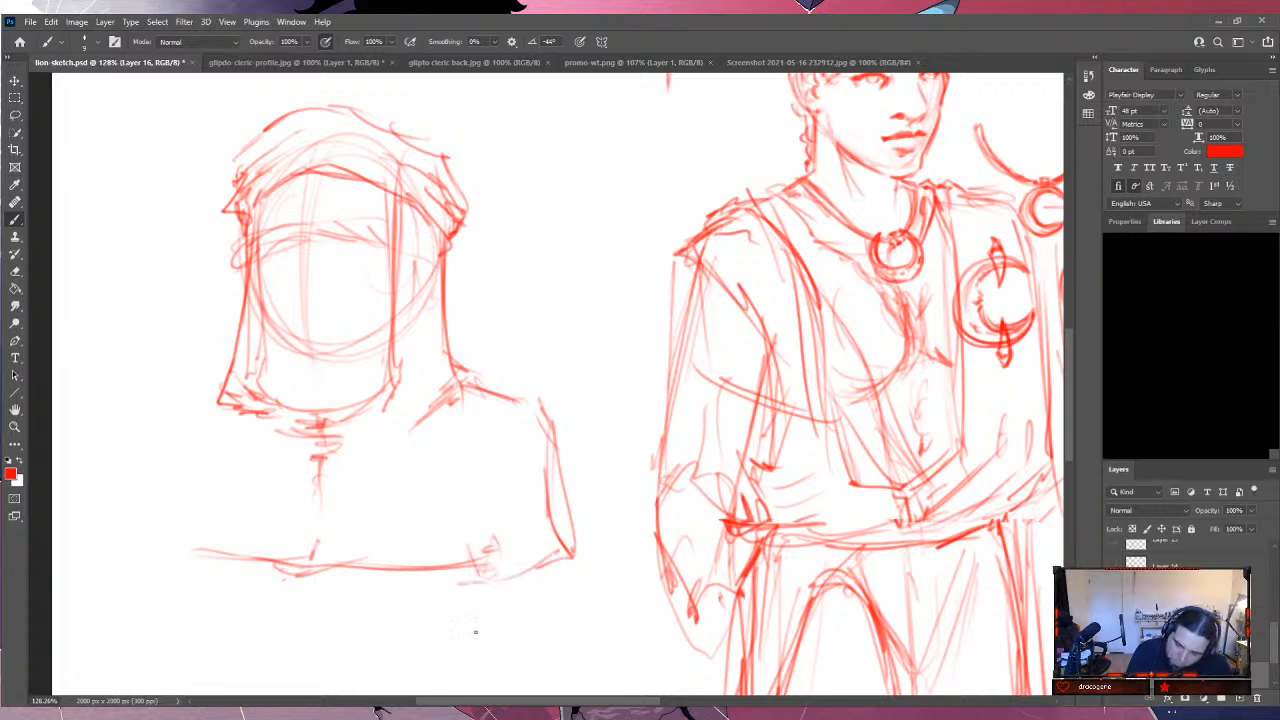
mouse_move(230, 380)
left_mouse_down()
mouse_move(158, 416)
mouse_move(142, 488)
left_mouse_up()
left_click_drag(150, 434, 144, 540)
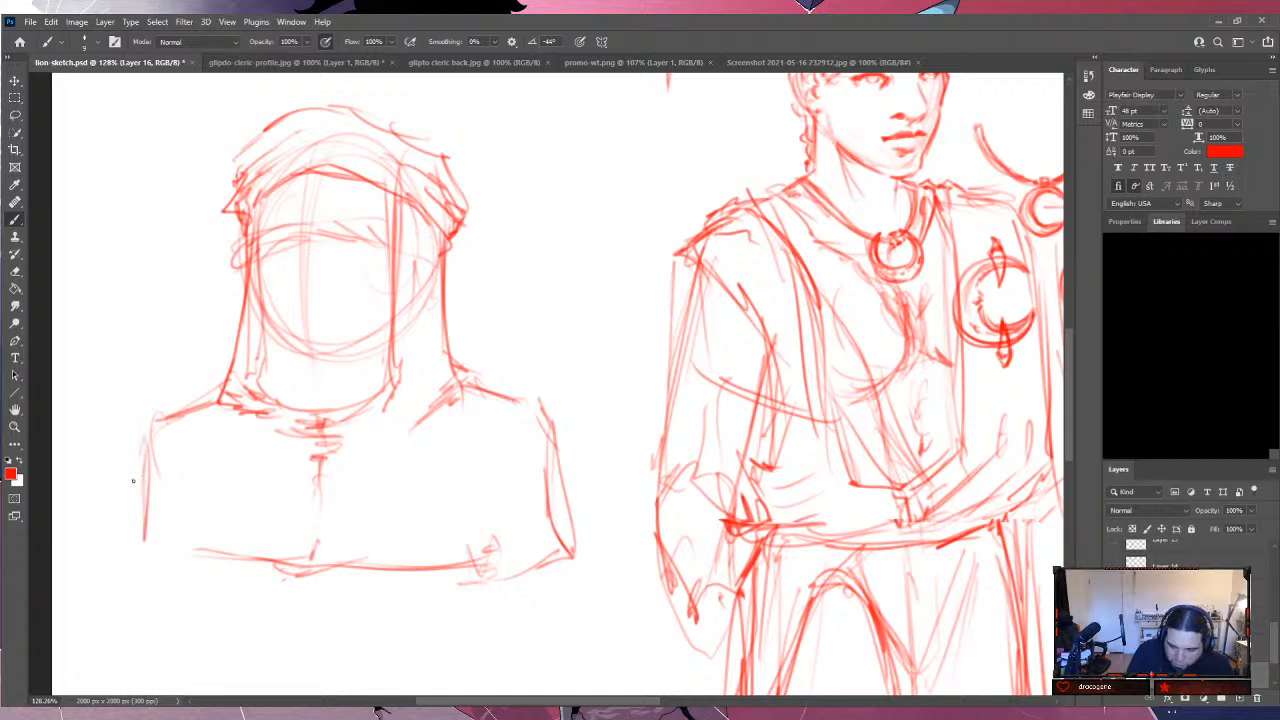
mouse_move(138, 456)
left_mouse_down()
mouse_move(122, 580)
mouse_move(156, 582)
mouse_move(190, 562)
mouse_move(280, 568)
left_mouse_up()
mouse_move(200, 580)
left_mouse_down()
mouse_move(340, 568)
mouse_move(328, 574)
left_mouse_up()
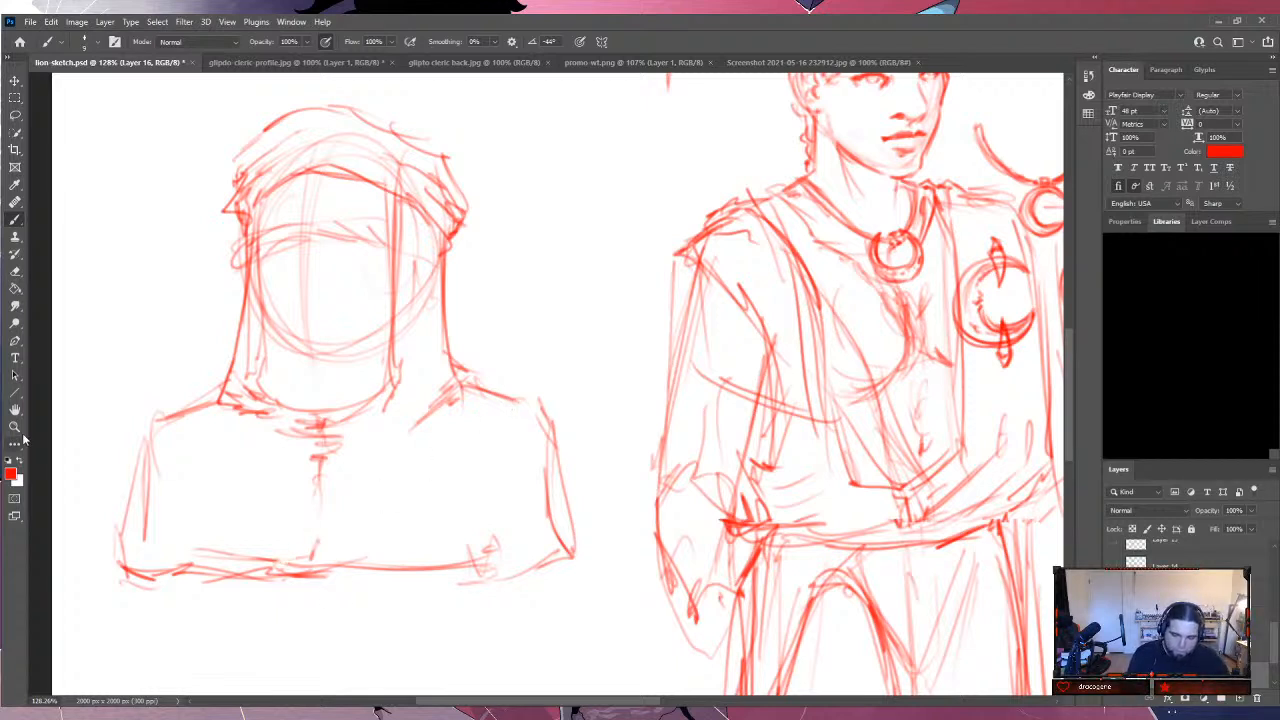
Sketch an upward-opening crescent emblem above the draped garment, with a pointed central blade and a tapered tip below.
key("z")
mouse_move(654, 410)
left_mouse_down()
mouse_move(583, 457)
mouse_move(607, 439)
left_mouse_up()
left_click(15, 219)
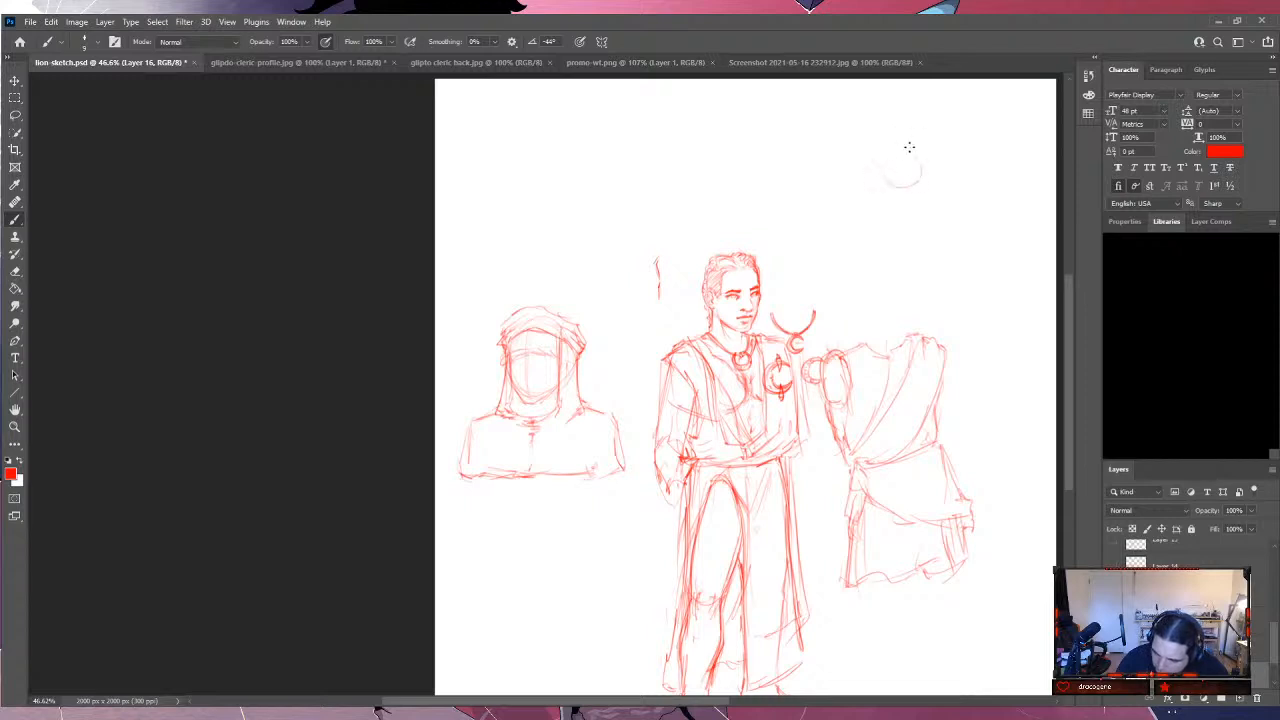
mouse_move(886, 184)
left_mouse_down()
mouse_move(920, 155)
mouse_move(885, 150)
mouse_move(877, 182)
mouse_move(905, 203)
mouse_move(929, 168)
mouse_move(918, 198)
left_mouse_up()
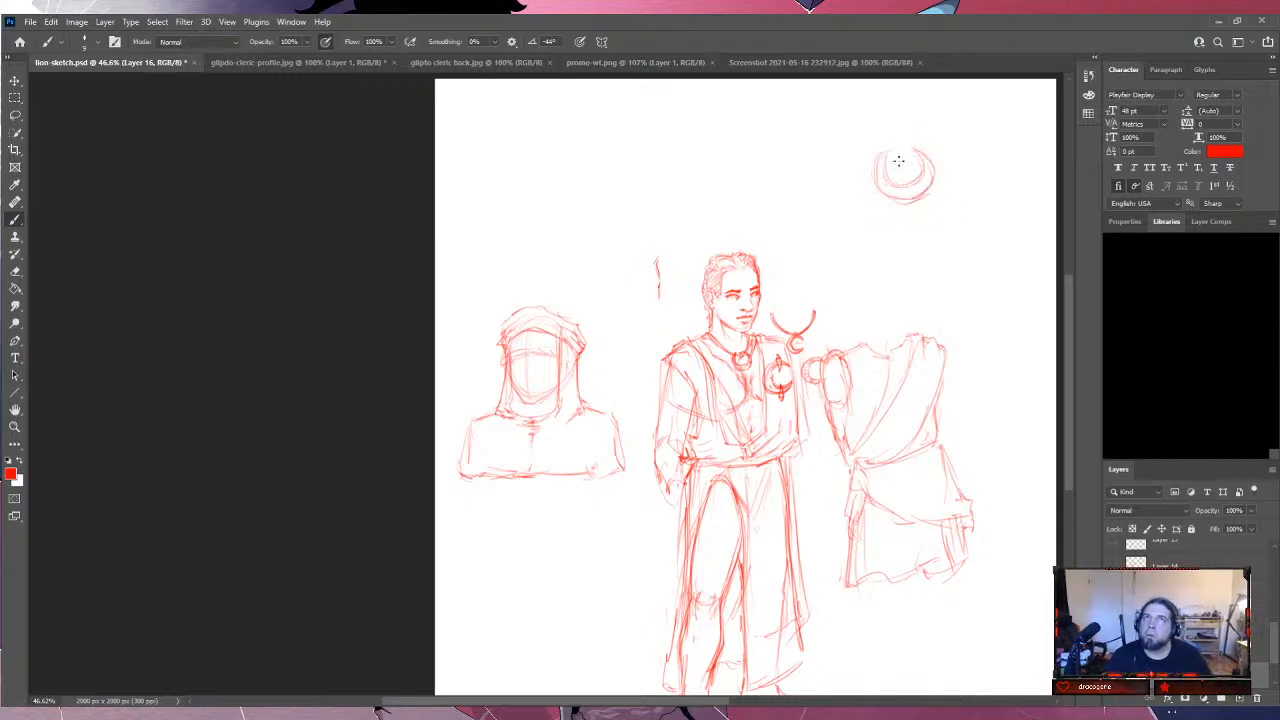
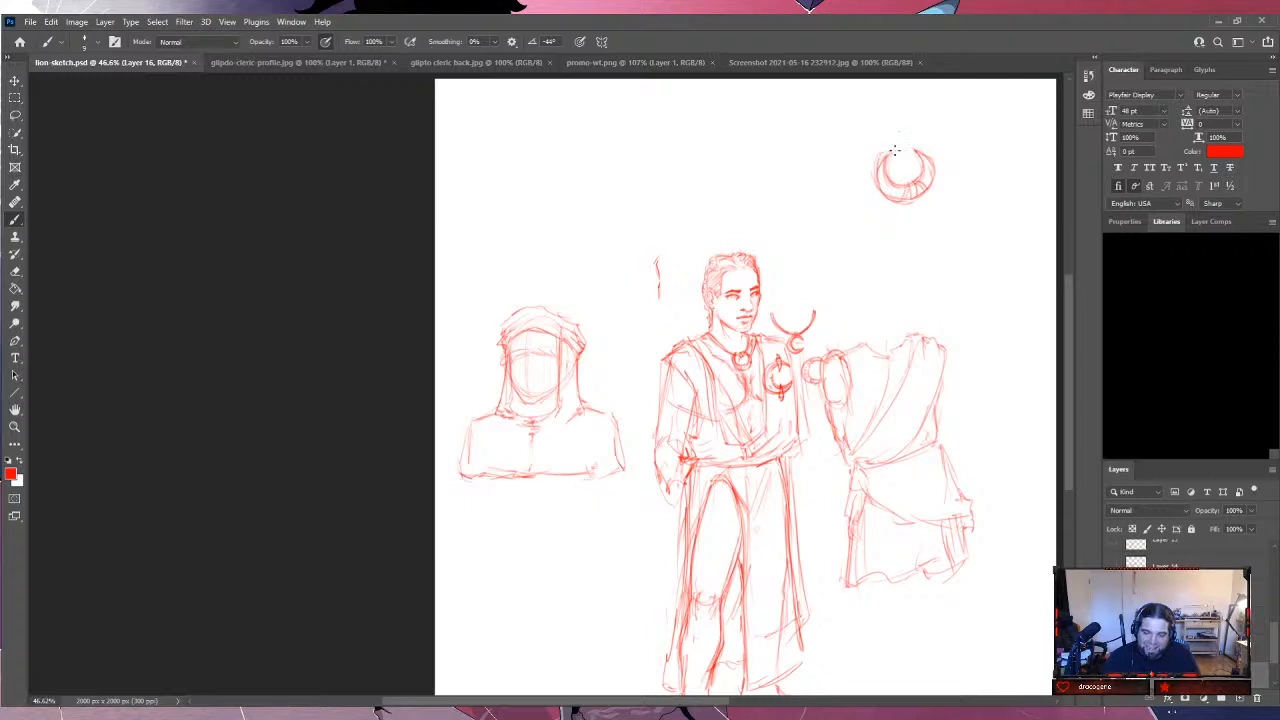
left_click_drag(895, 150, 878, 192)
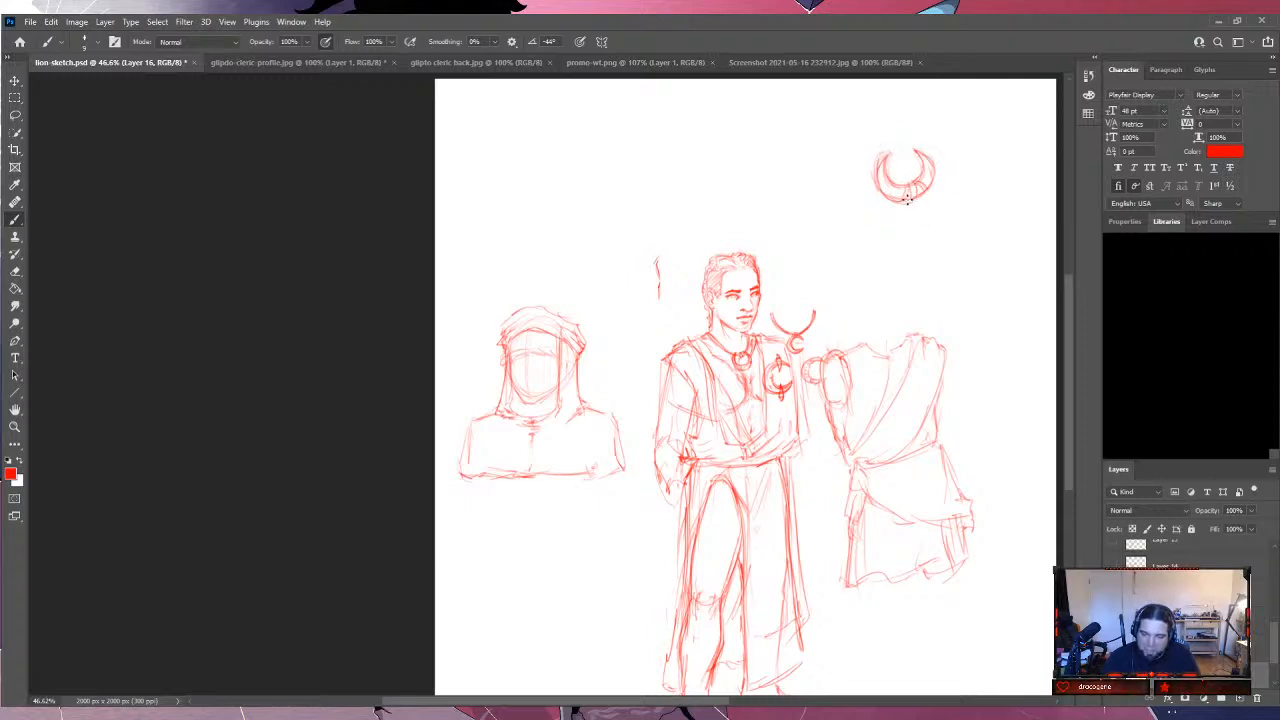
left_click_drag(926, 168, 910, 200)
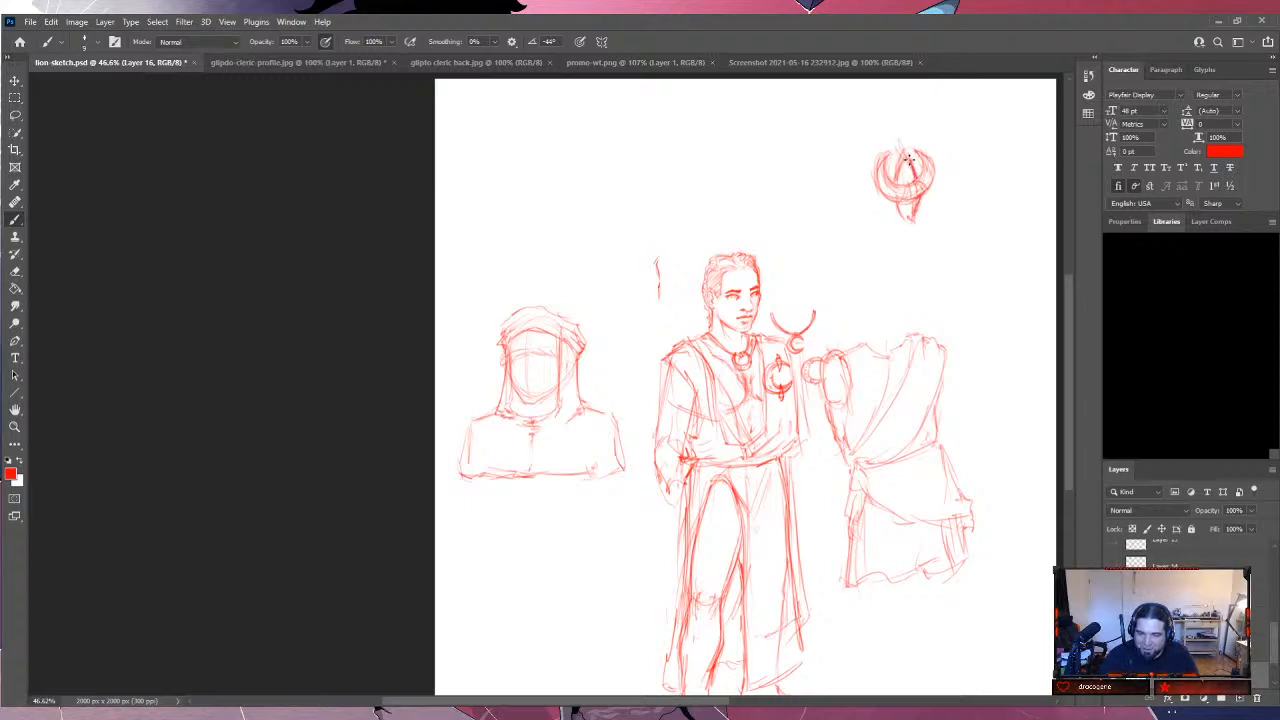
mouse_move(906, 156)
left_mouse_down()
mouse_move(896, 186)
mouse_move(904, 152)
left_mouse_up()
mouse_move(908, 228)
left_mouse_down()
mouse_move(900, 205)
mouse_move(910, 222)
mouse_move(866, 195)
mouse_move(918, 222)
mouse_move(932, 186)
mouse_move(930, 210)
mouse_move(870, 206)
mouse_move(874, 222)
left_mouse_up()
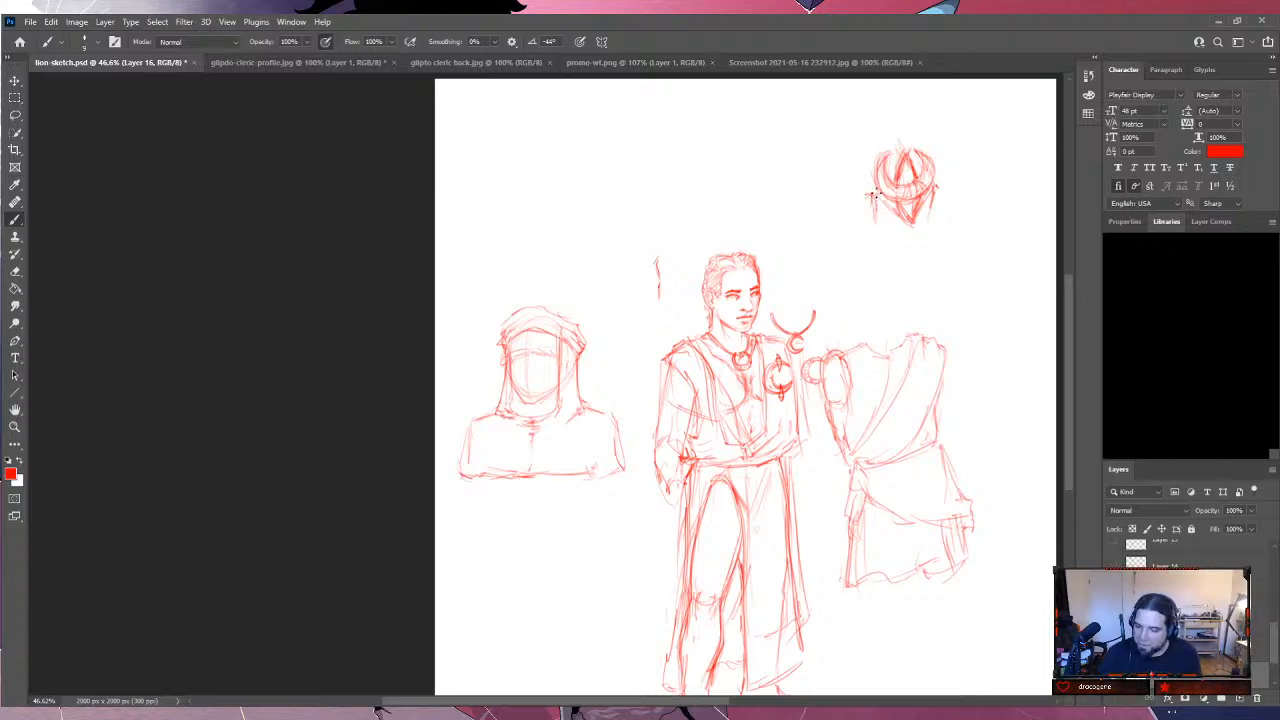
Draw two long vertical shaft edges below the crescent emblem, with small notches partway down each side.
left_click_drag(872, 196, 868, 260)
left_click_drag(936, 192, 928, 260)
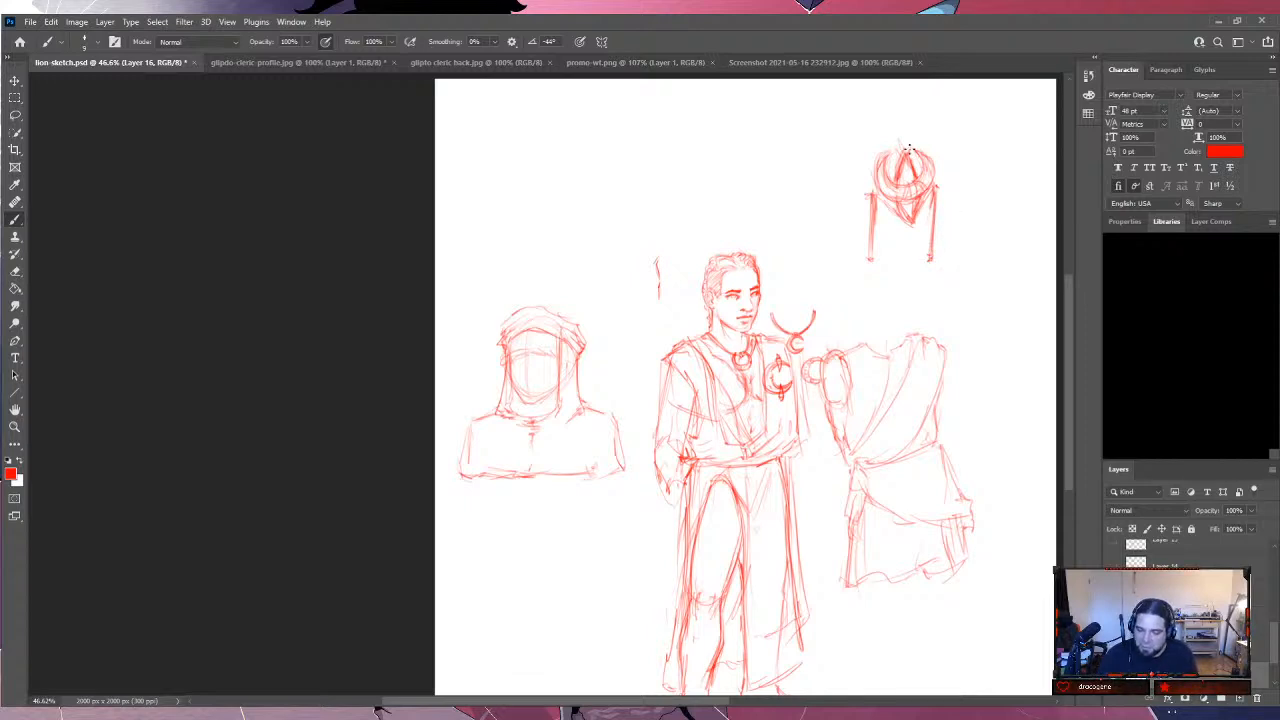
left_click_drag(868, 268, 870, 304)
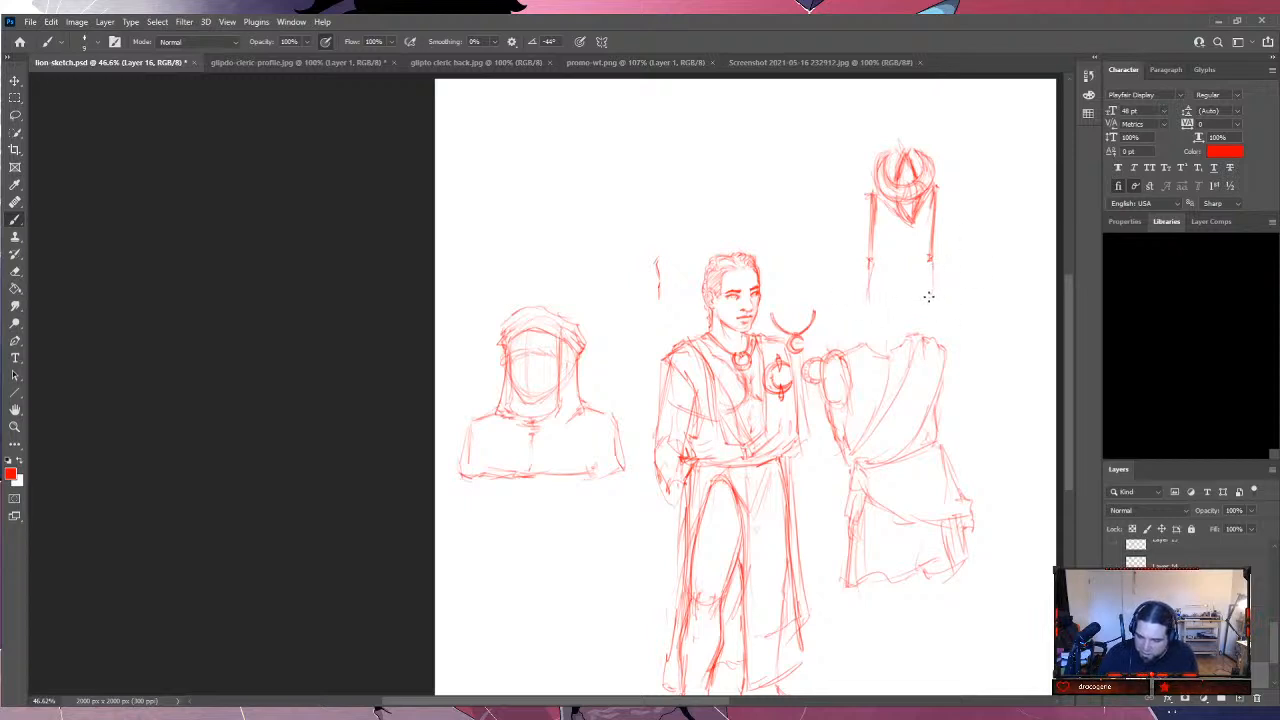
mouse_move(930, 266)
left_mouse_down()
mouse_move(931, 304)
mouse_move(920, 264)
mouse_move(864, 256)
left_mouse_up()
Add a peaked outline and side prongs to the crescent ornament, and strengthen its crescent, central blade and lower point.
mouse_move(907, 208)
left_mouse_down()
mouse_move(901, 219)
mouse_move(930, 178)
mouse_move(914, 214)
mouse_move(926, 198)
mouse_move(863, 190)
left_mouse_up()
mouse_move(944, 180)
left_mouse_down()
mouse_move(940, 148)
mouse_move(890, 161)
mouse_move(903, 135)
mouse_move(923, 162)
mouse_move(897, 134)
mouse_move(890, 157)
mouse_move(920, 139)
mouse_move(935, 183)
mouse_move(852, 197)
left_mouse_up()
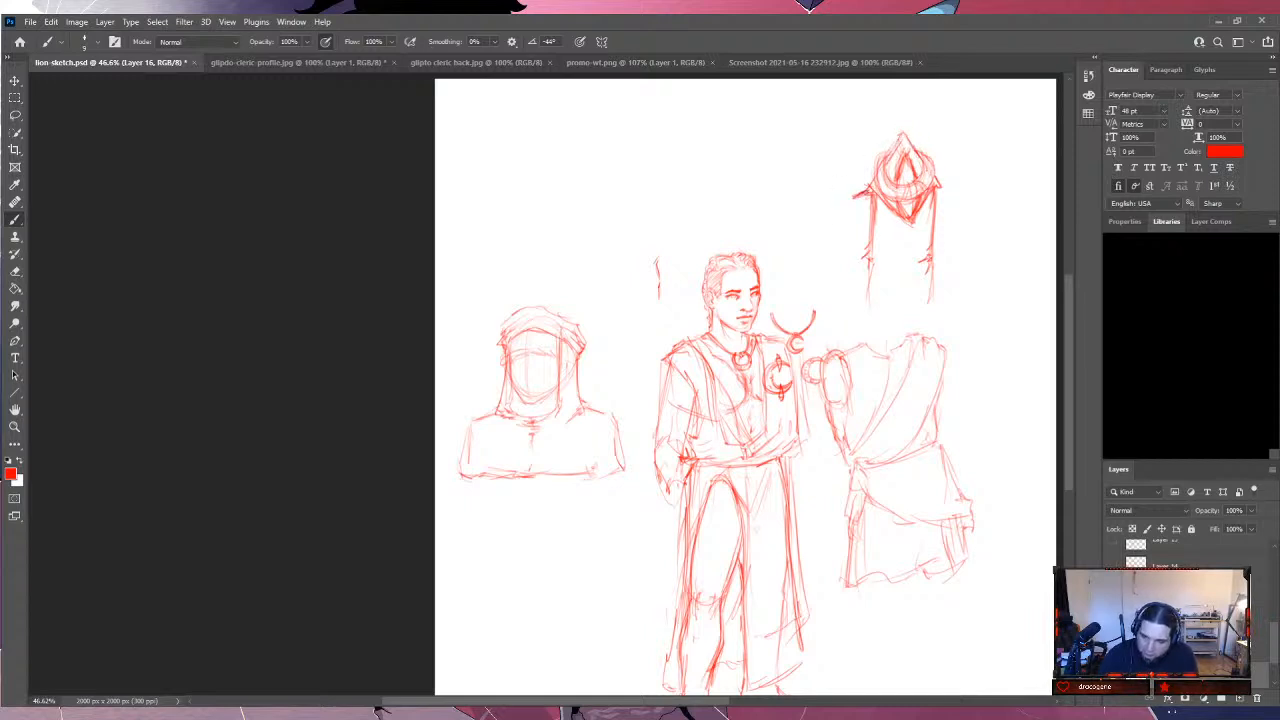
left_click_drag(941, 190, 937, 193)
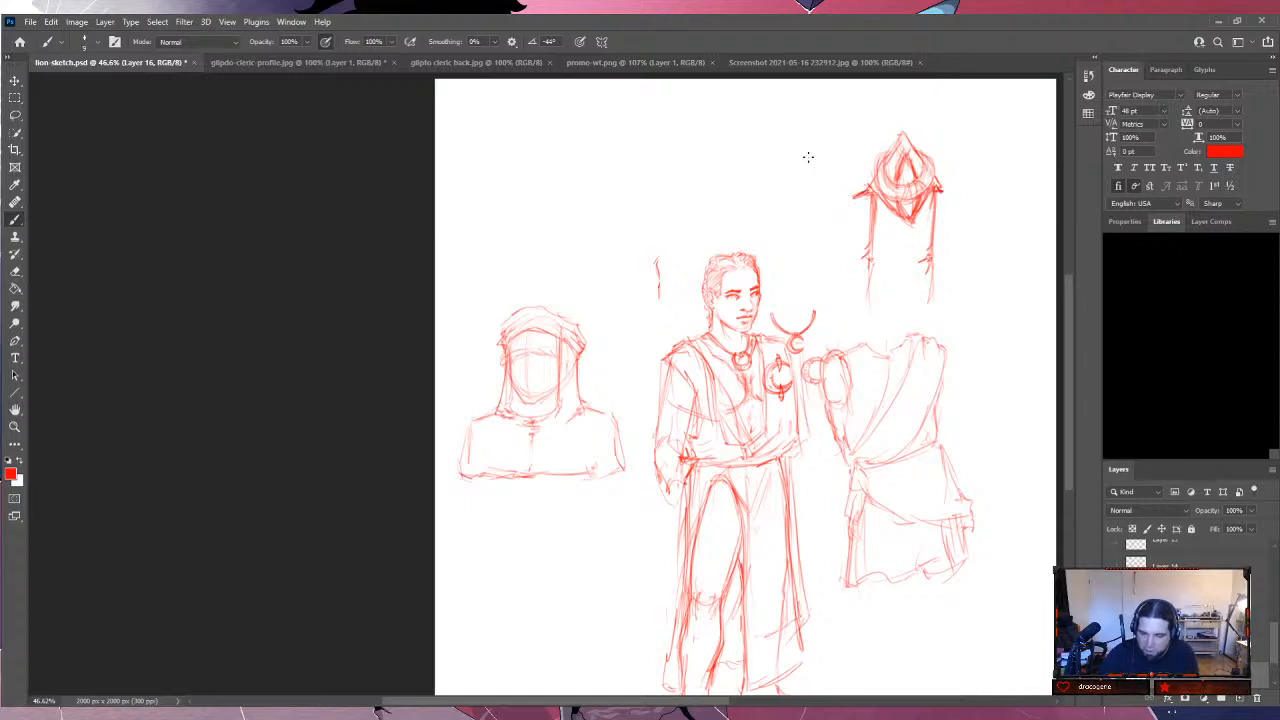
mouse_move(889, 157)
left_mouse_down()
mouse_move(895, 188)
mouse_move(918, 150)
mouse_move(929, 180)
mouse_move(880, 156)
mouse_move(875, 178)
mouse_move(892, 200)
left_mouse_up()
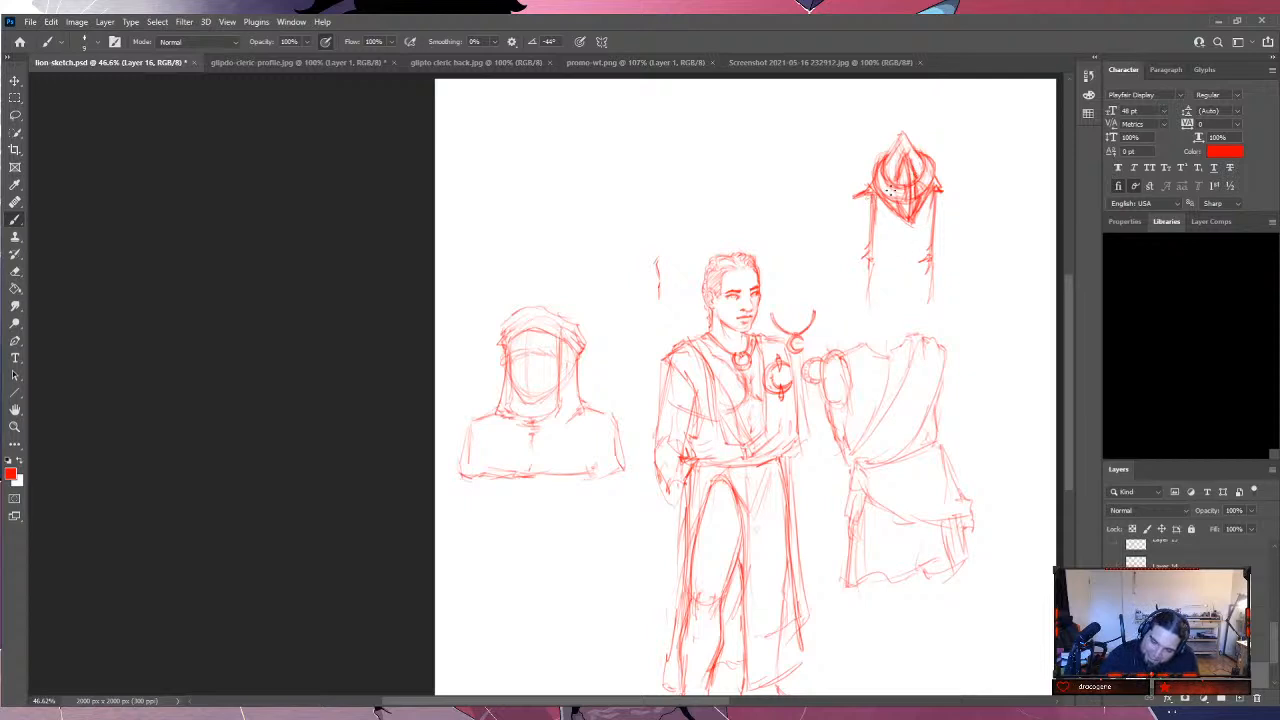
left_click_drag(897, 214, 913, 218)
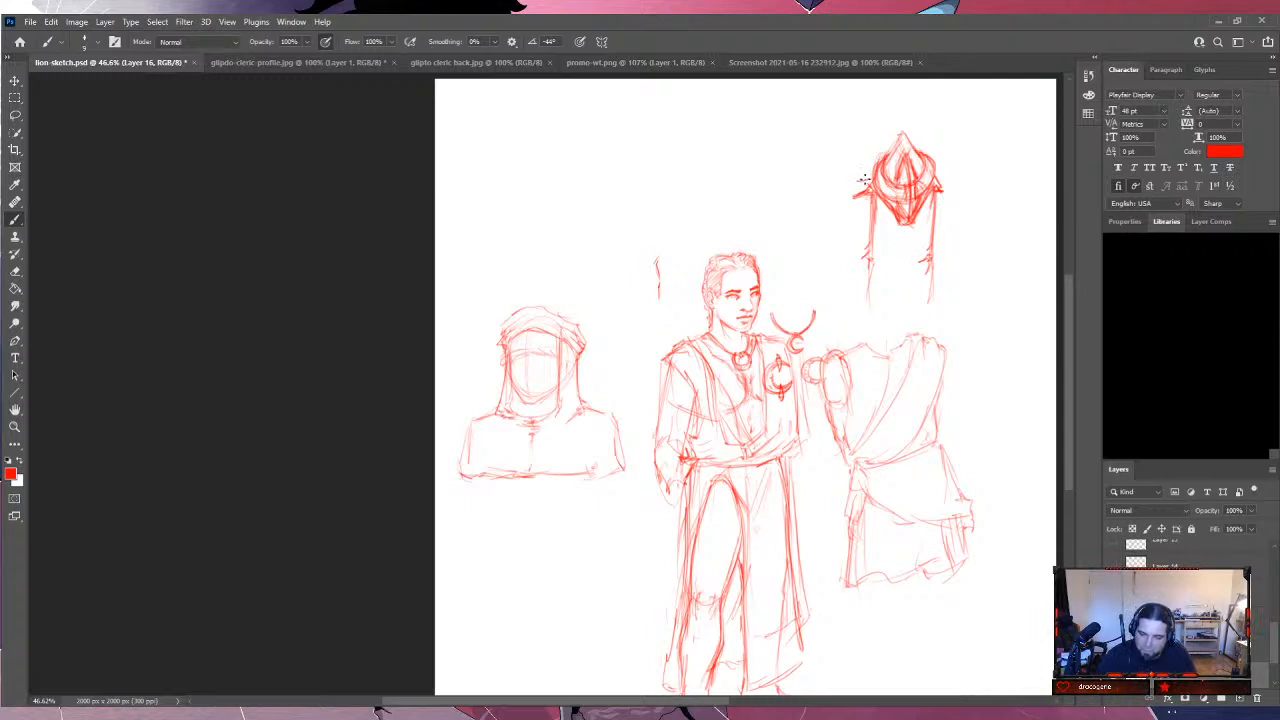
Surround the crescent ornament with mane-like spikes on both sides and add a fanged muzzle beneath it.
left_click_drag(875, 170, 862, 160)
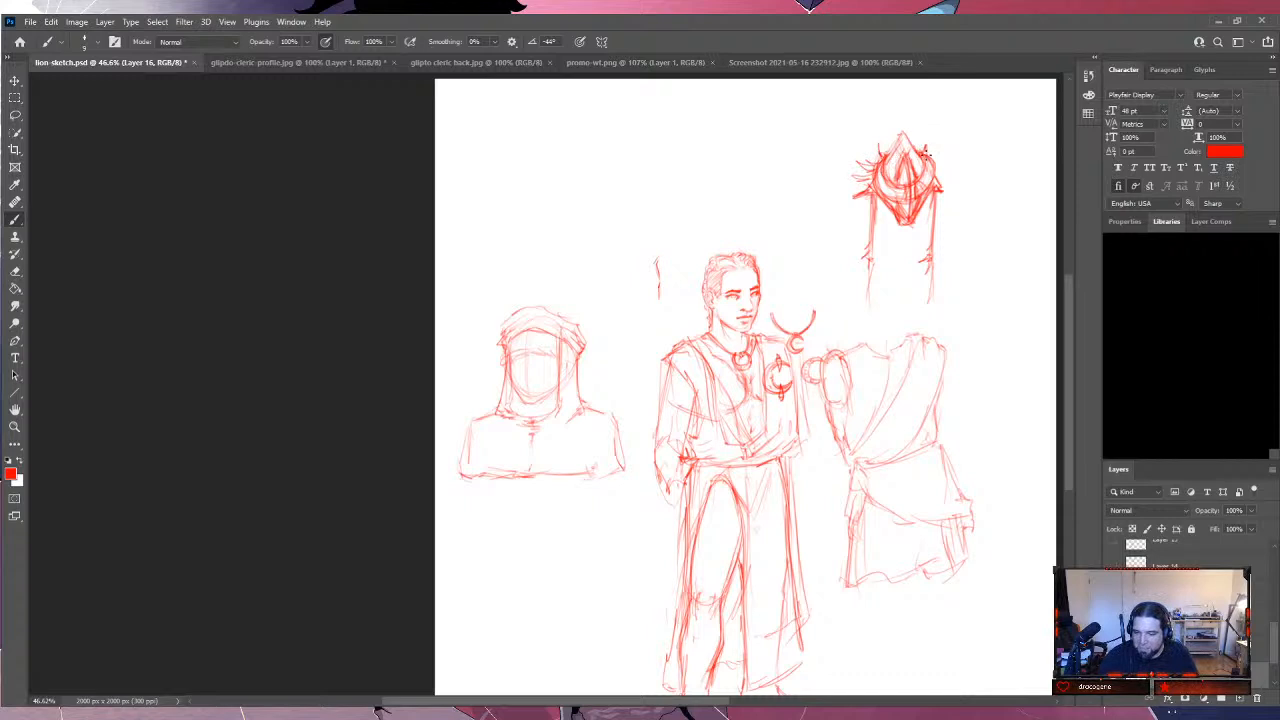
mouse_move(936, 171)
left_mouse_down()
mouse_move(949, 179)
mouse_move(950, 164)
left_mouse_up()
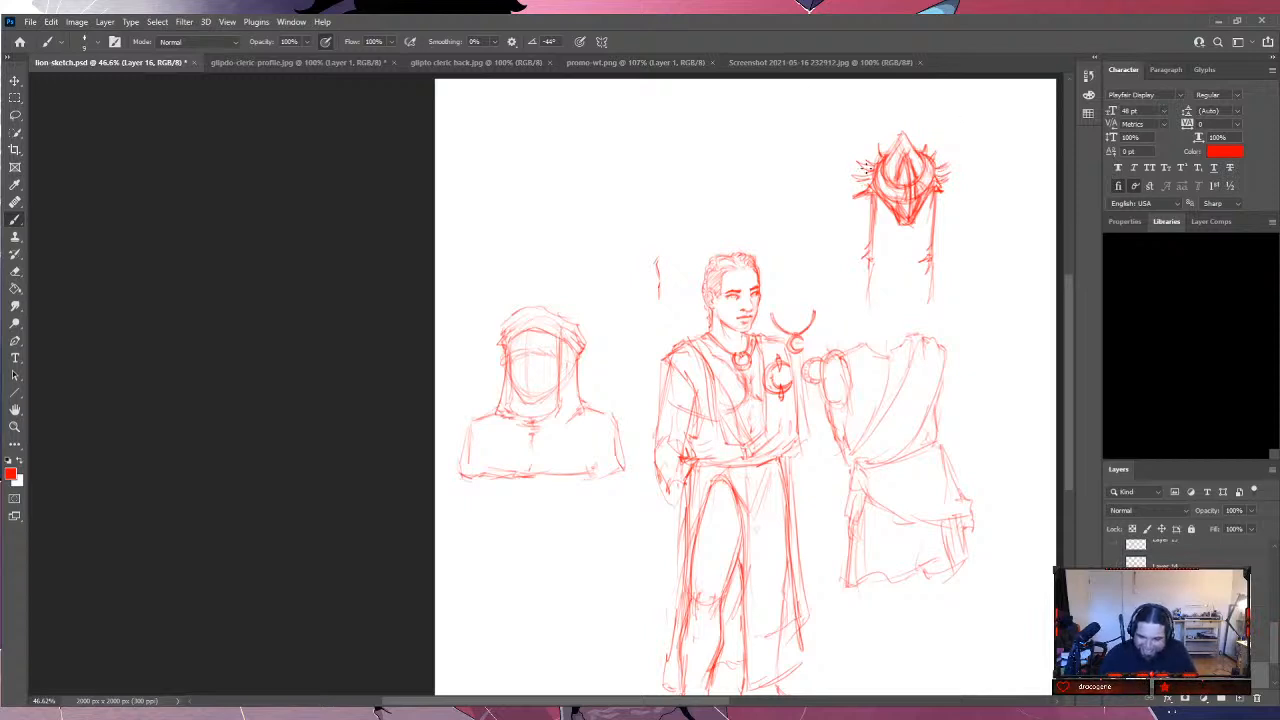
left_click_drag(873, 182, 854, 189)
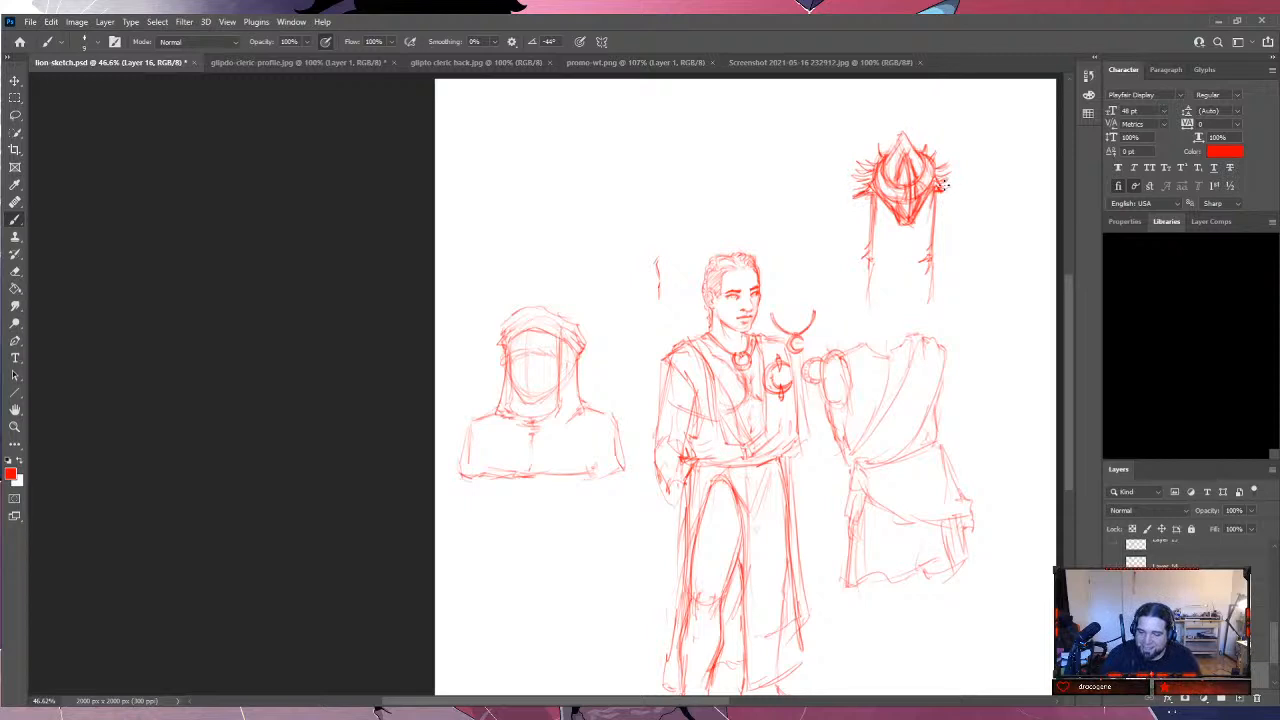
left_click_drag(938, 188, 961, 172)
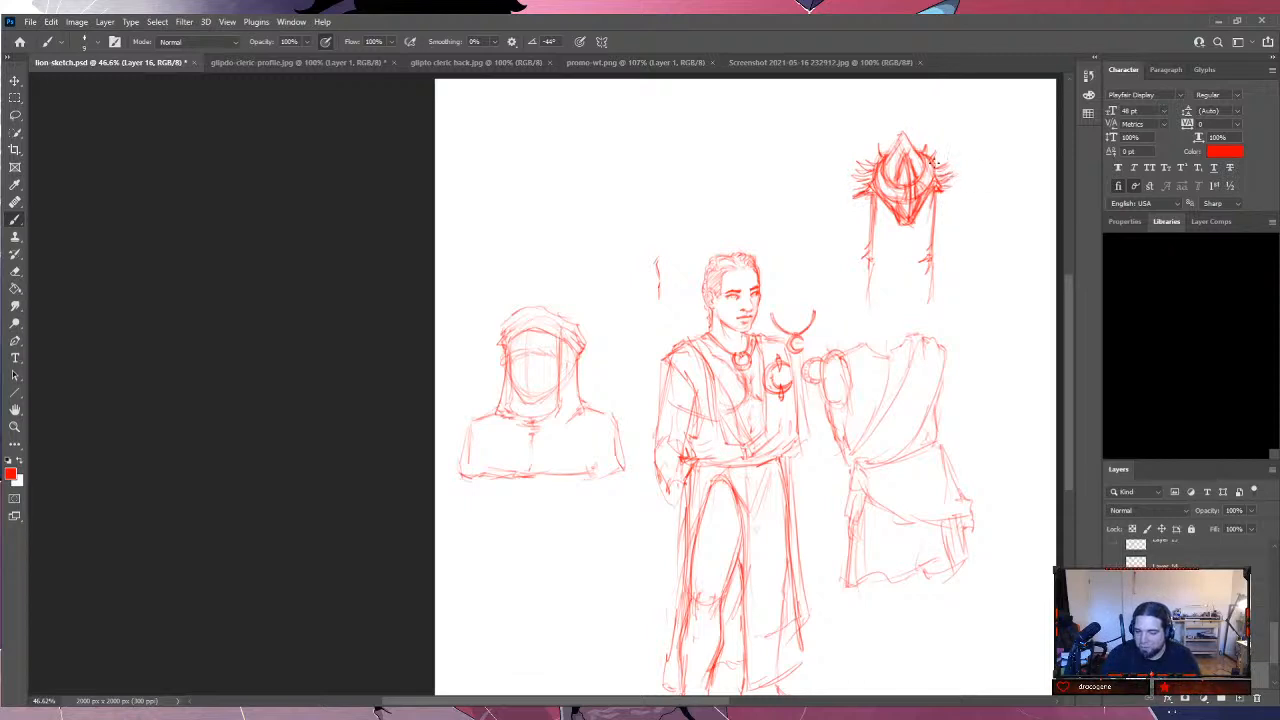
left_click_drag(866, 190, 851, 183)
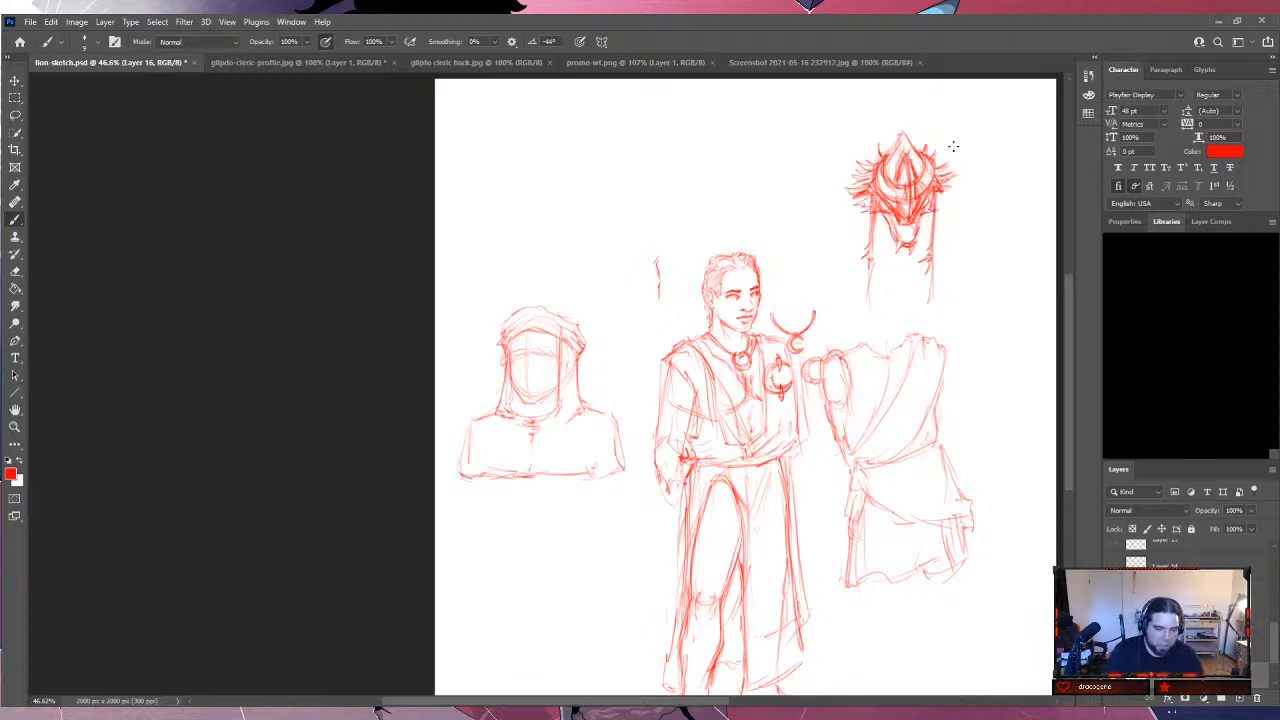
Return to the brush over the crescent ornament and reset the drawing colour from red to the default black.
key("z")
left_click_drag(953, 140, 1000, 136)
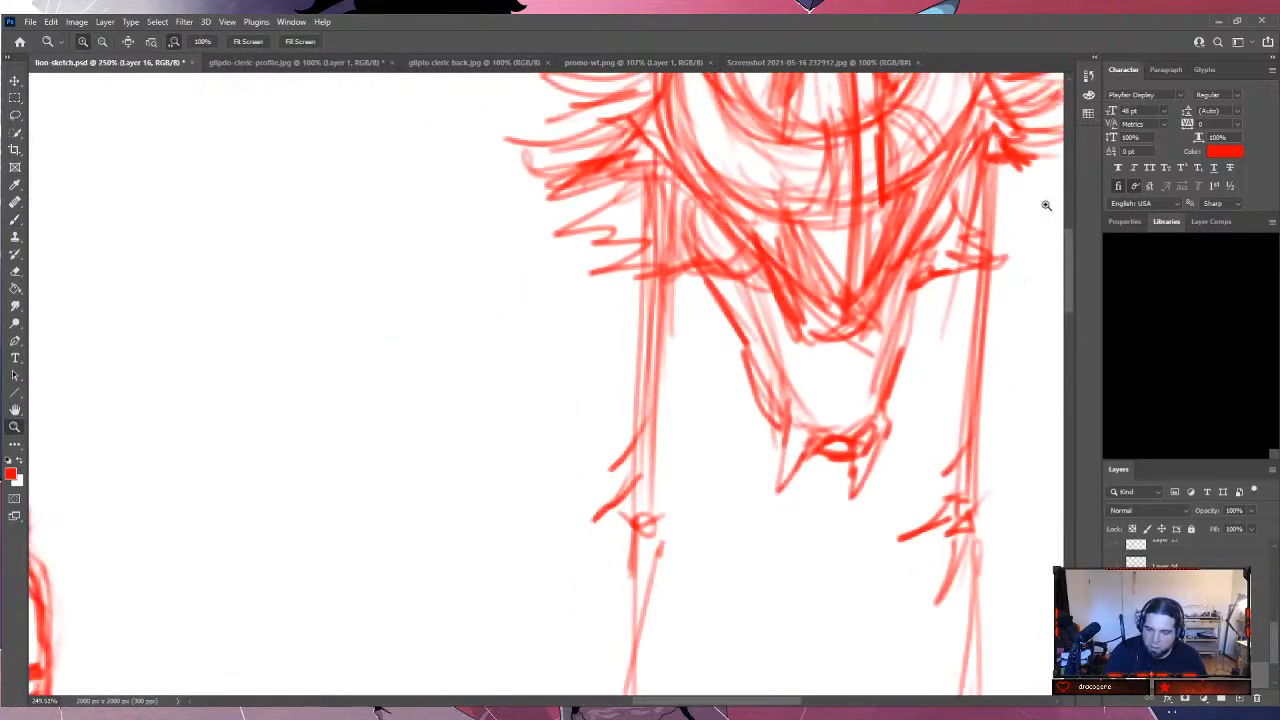
left_click(16, 220)
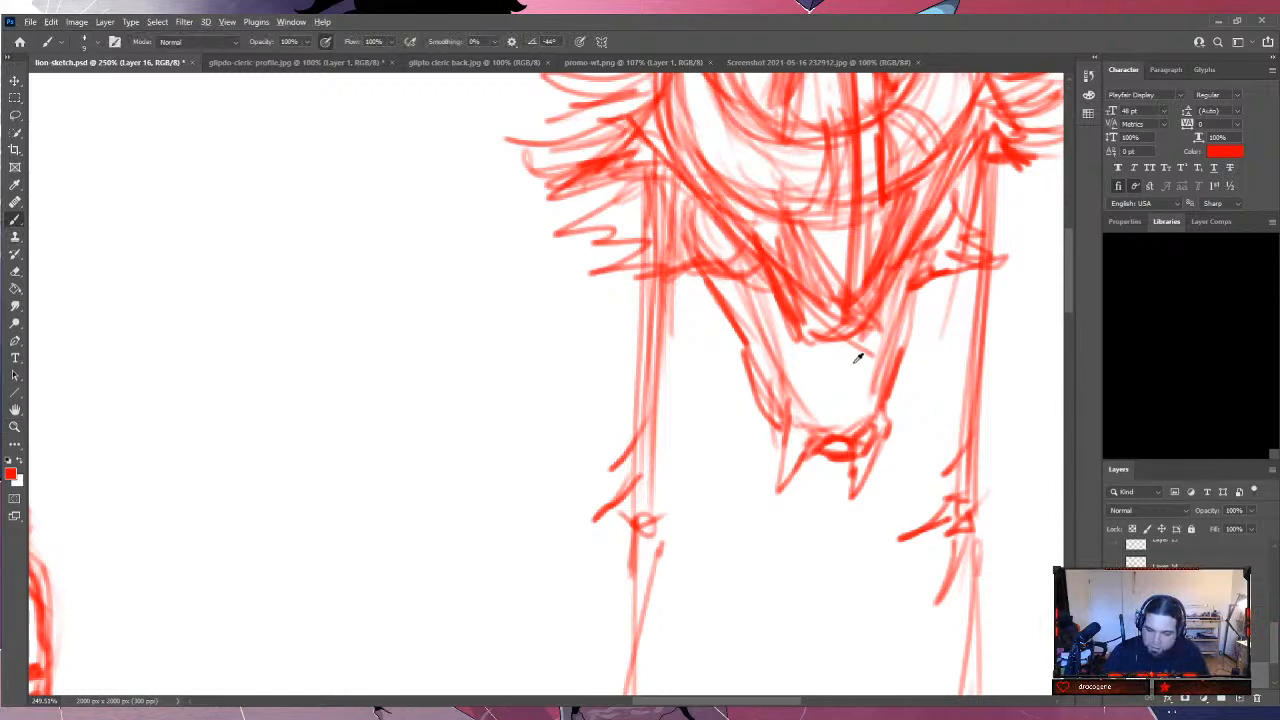
left_click_drag(1068, 291, 1070, 256)
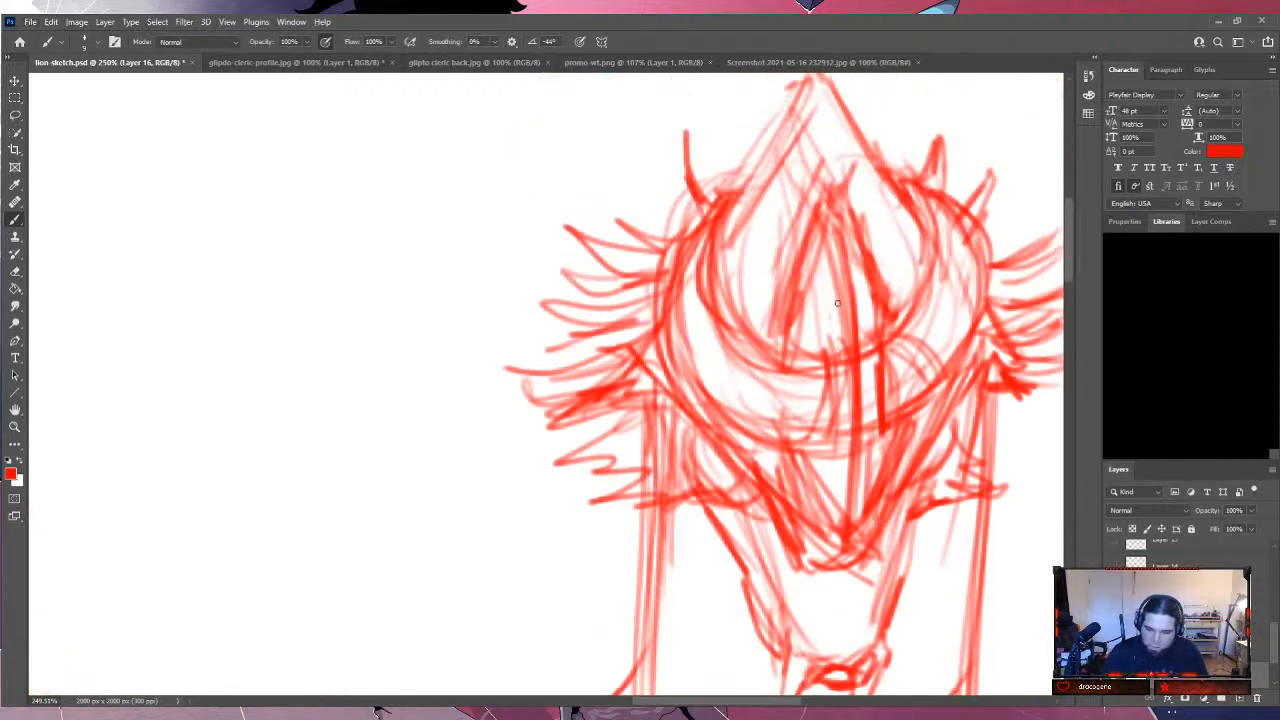
key("bracketright")
key("bracketright")
key("bracketright")
key("bracketright")
key("bracketright")
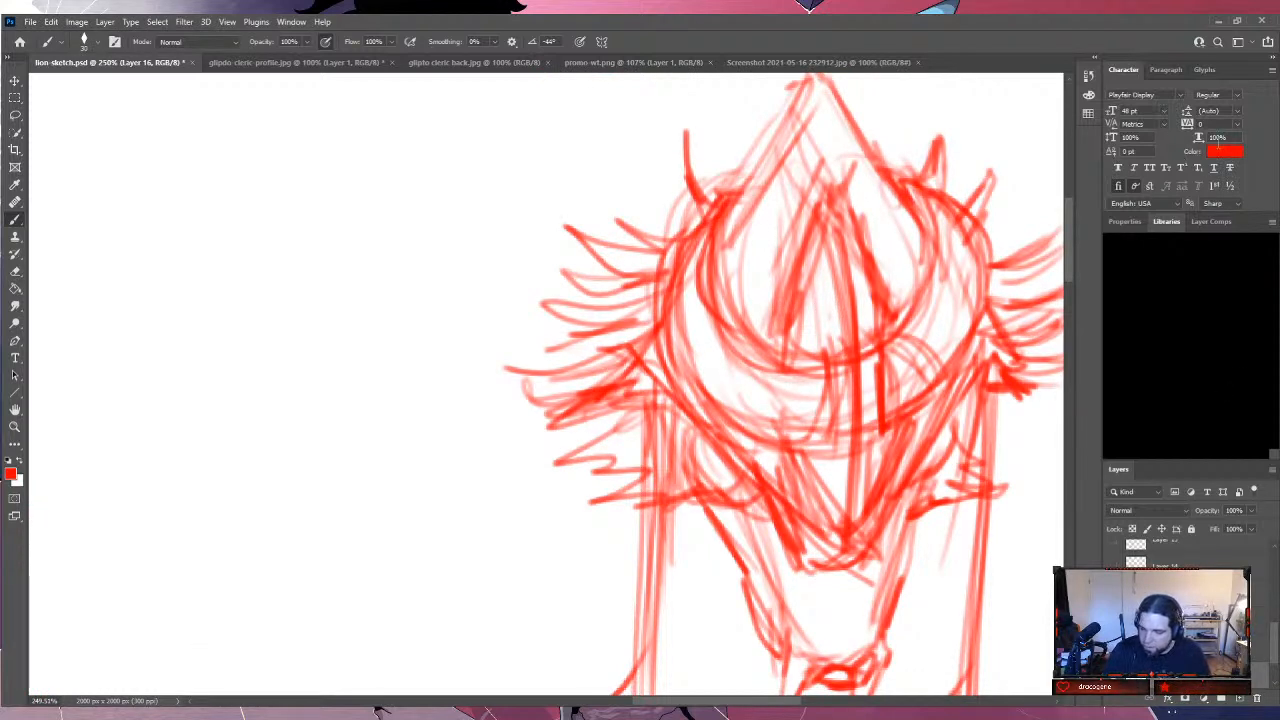
key("i")
key("d")
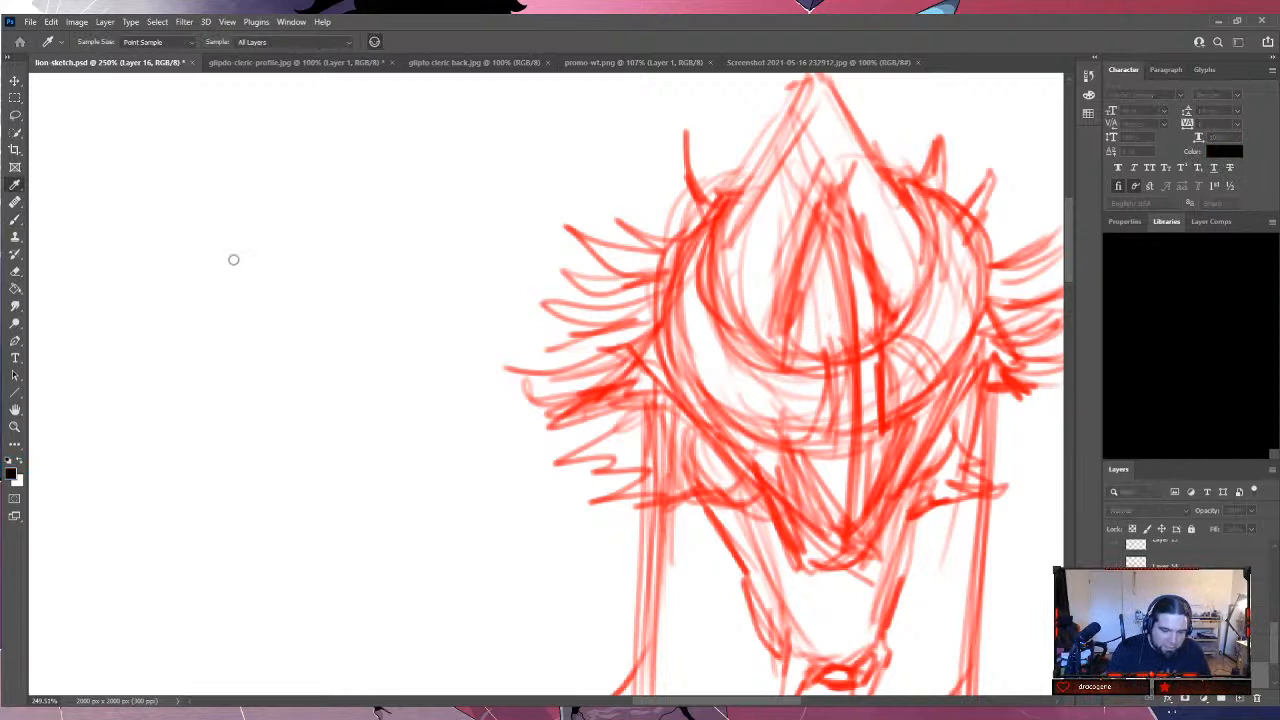
key("b")
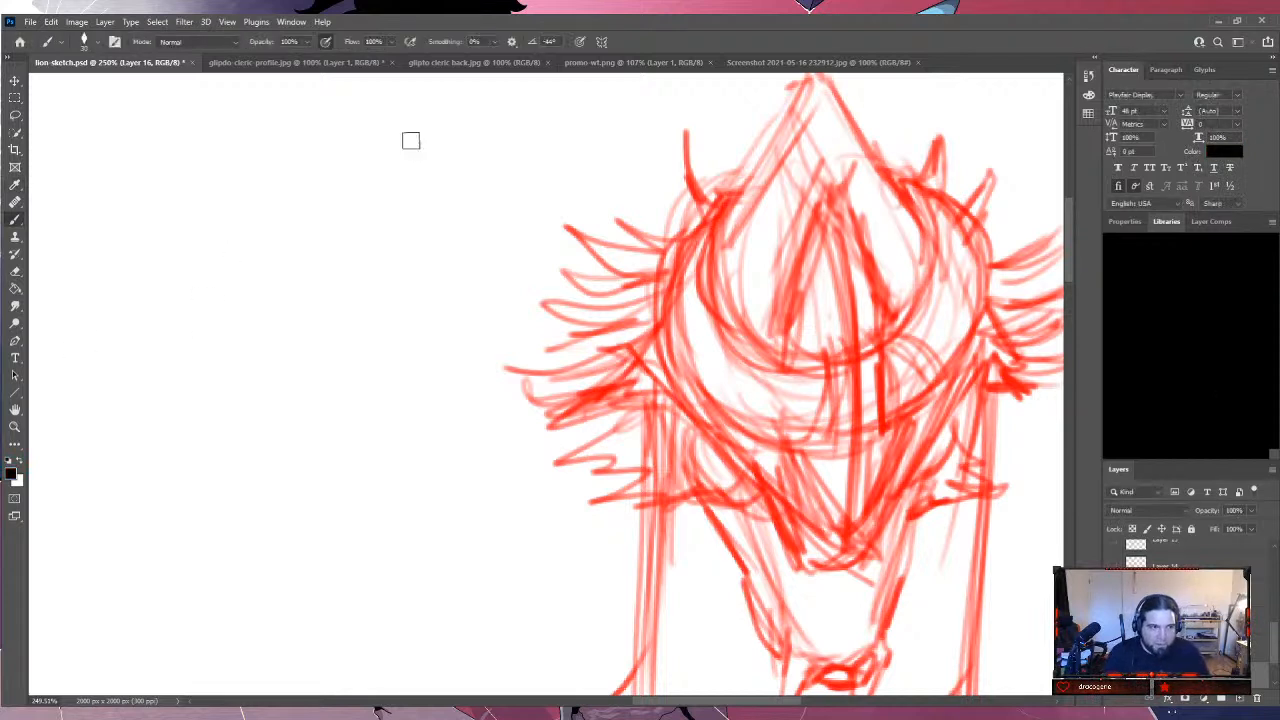
Reduce the brush size to 9, make a short test mark at the crescent's inner curve and add a new layer.
key("bracketleft")
key("bracketleft")
key("bracketleft")
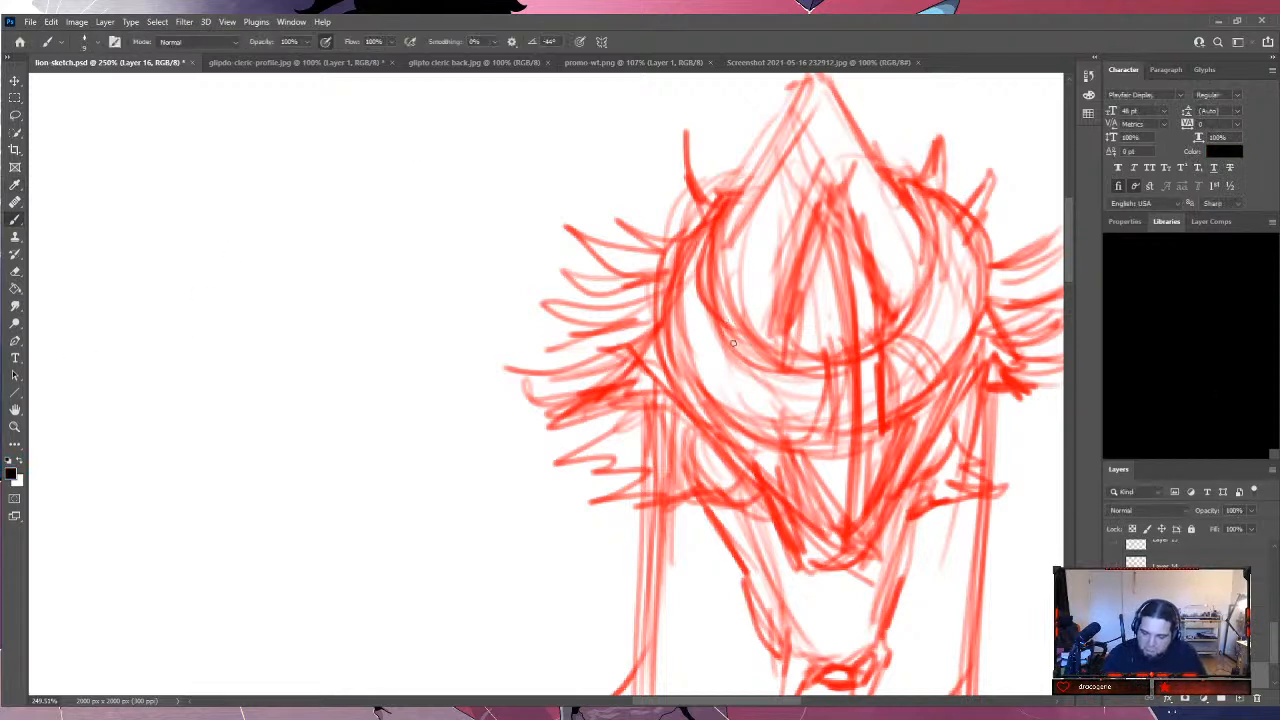
left_click_drag(831, 366, 803, 362)
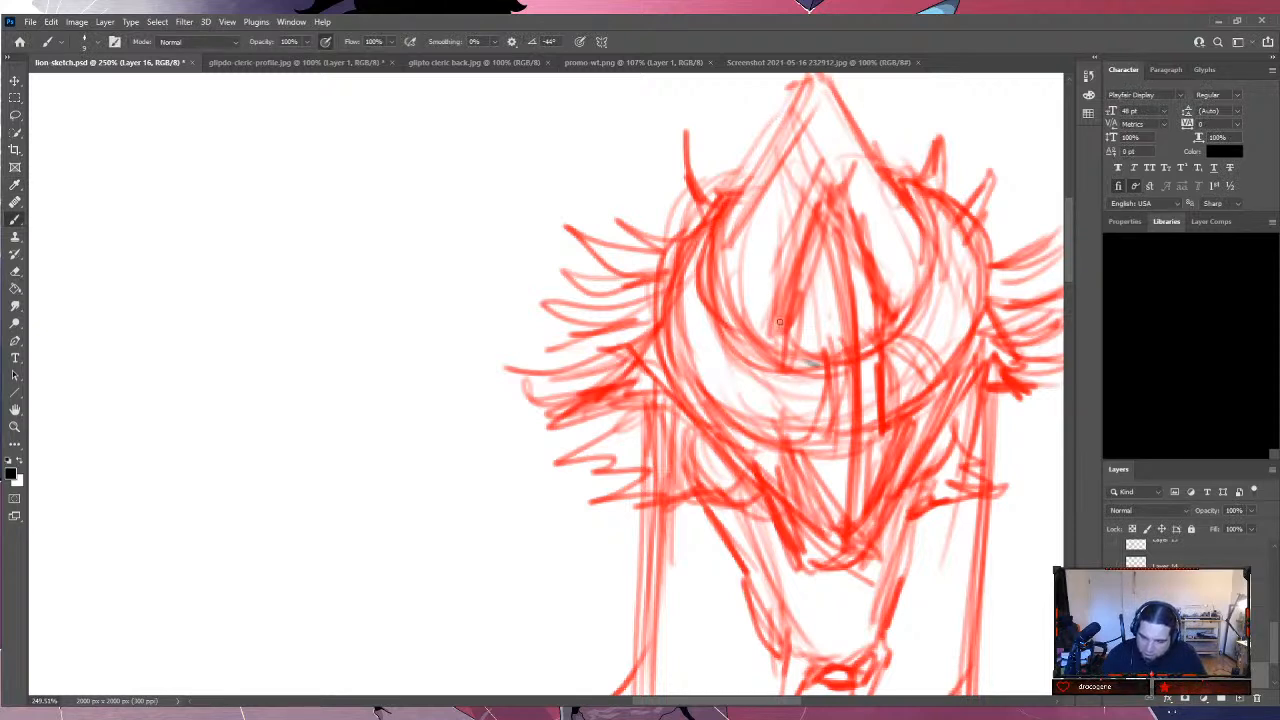
left_click(1240, 699)
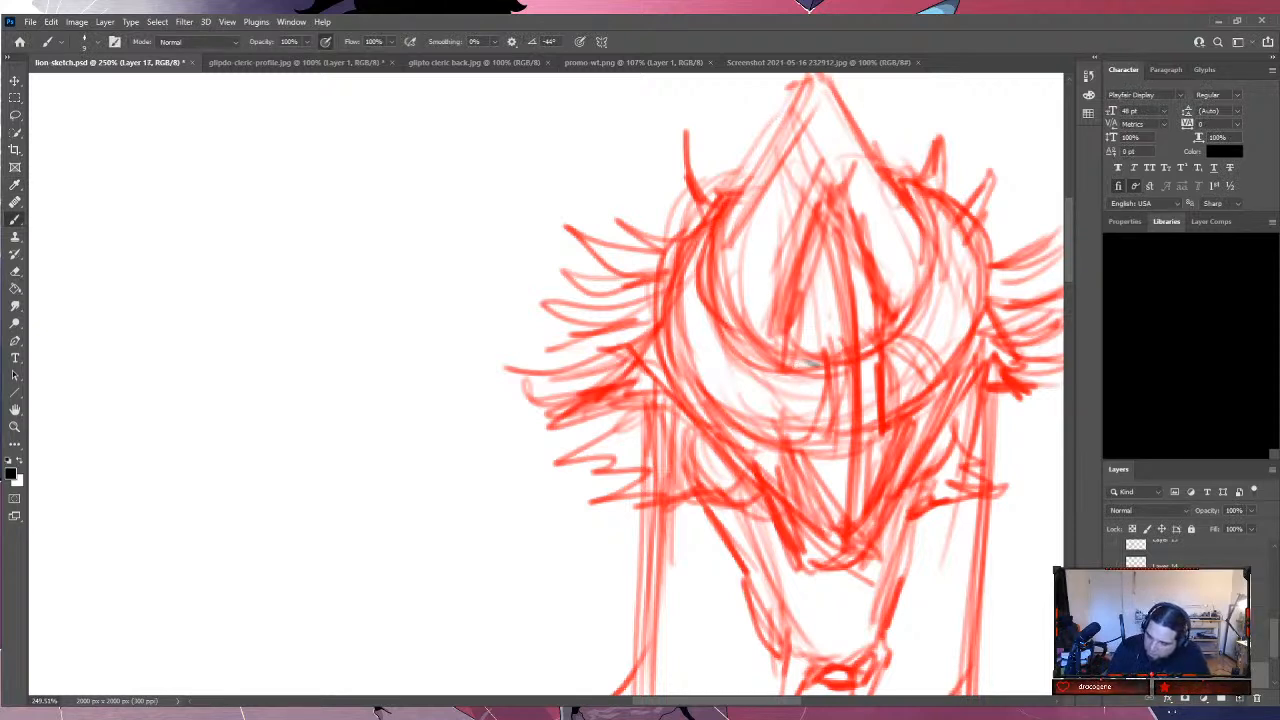
Ink the inner and outer curves of the crescent's left arm in black over the red sketch.
mouse_move(808, 357)
left_mouse_down()
mouse_move(757, 333)
mouse_move(799, 370)
mouse_move(744, 345)
mouse_move(771, 358)
mouse_move(706, 254)
left_mouse_up()
left_click_drag(750, 352, 700, 232)
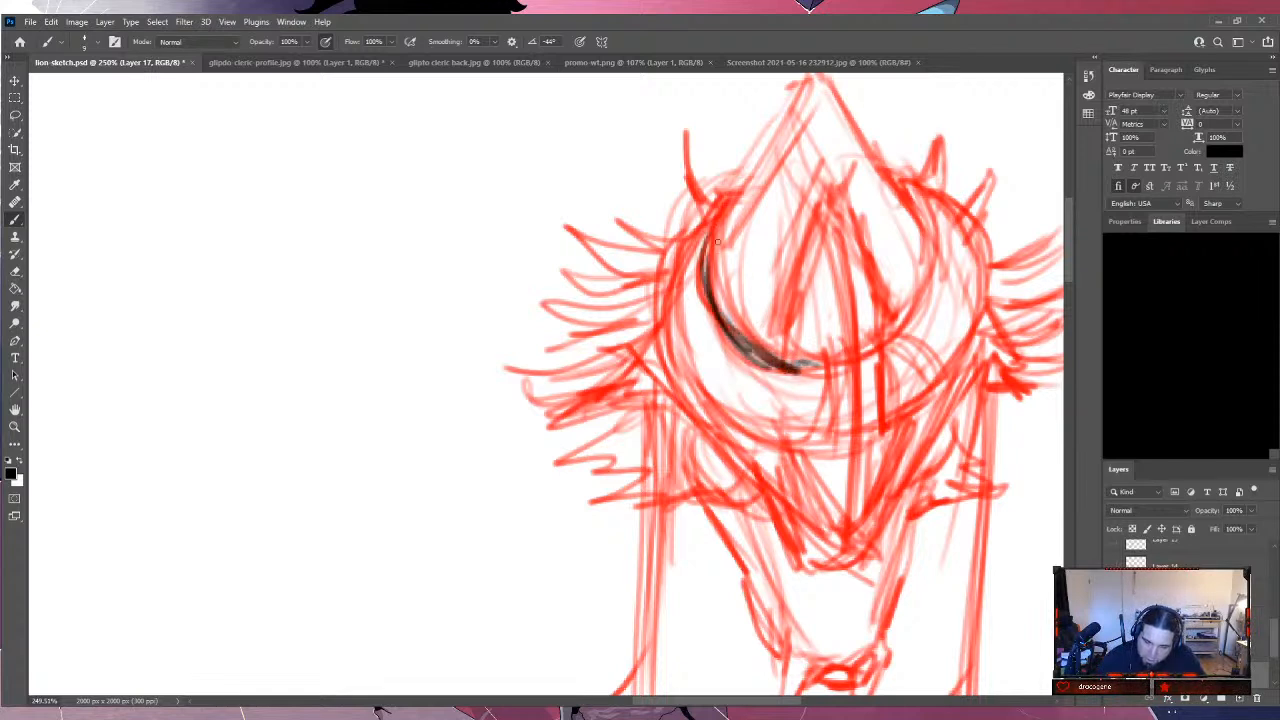
mouse_move(706, 302)
left_mouse_down()
mouse_move(736, 180)
mouse_move(702, 242)
left_mouse_up()
left_click_drag(730, 186, 666, 294)
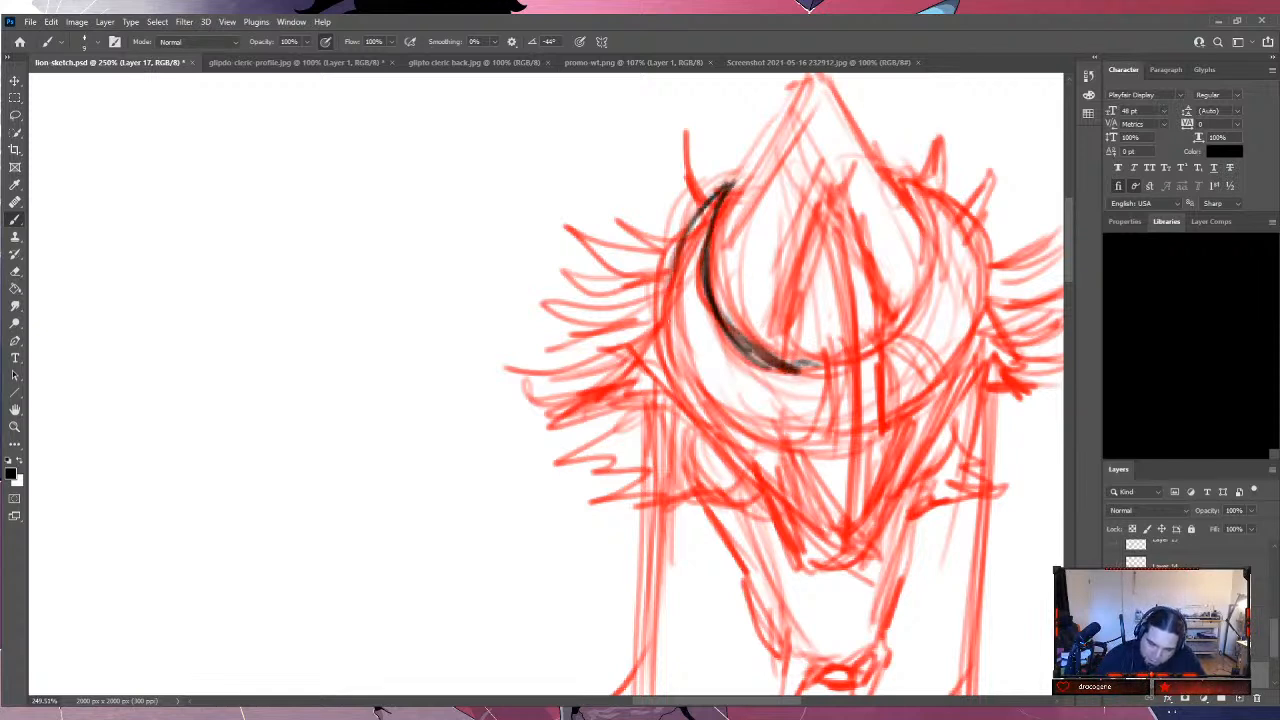
mouse_move(694, 226)
left_mouse_down()
mouse_move(708, 380)
mouse_move(687, 292)
mouse_move(740, 442)
left_mouse_up()
mouse_move(688, 390)
left_mouse_down()
mouse_move(764, 447)
mouse_move(810, 441)
left_mouse_up()
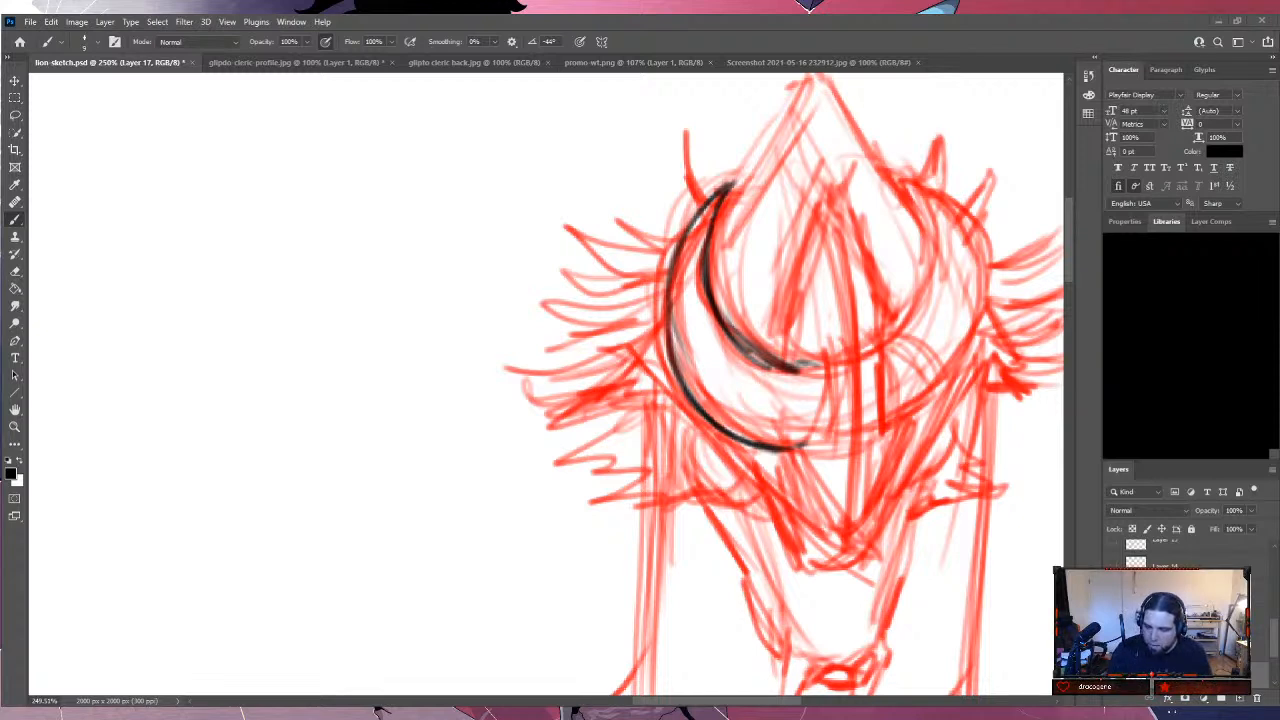
Outline the crescent's right arm in black, squaring off both arms' inner ends and adding the V-shaped point below.
mouse_move(796, 366)
left_mouse_down()
mouse_move(826, 367)
mouse_move(830, 420)
left_mouse_up()
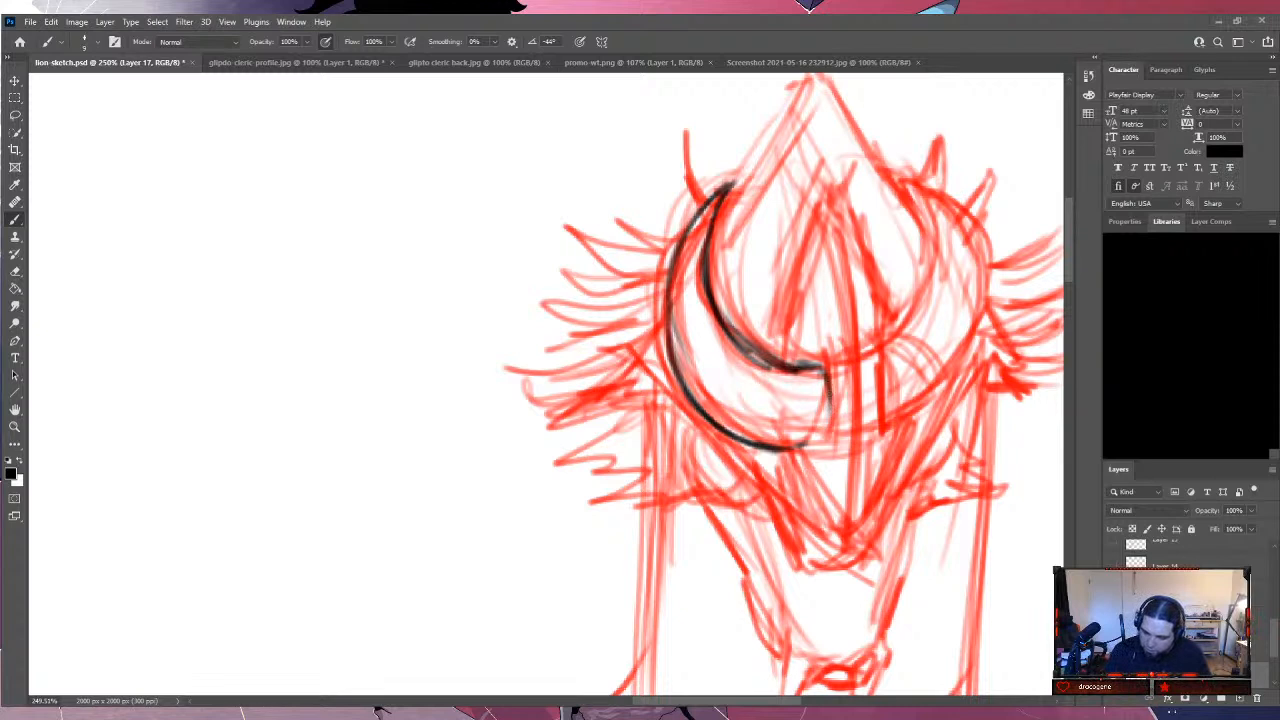
mouse_move(822, 368)
left_mouse_down()
mouse_move(828, 445)
mouse_move(786, 452)
mouse_move(812, 450)
mouse_move(792, 466)
mouse_move(842, 532)
mouse_move(906, 462)
mouse_move(908, 430)
mouse_move(884, 428)
mouse_move(950, 386)
mouse_move(986, 302)
left_mouse_up()
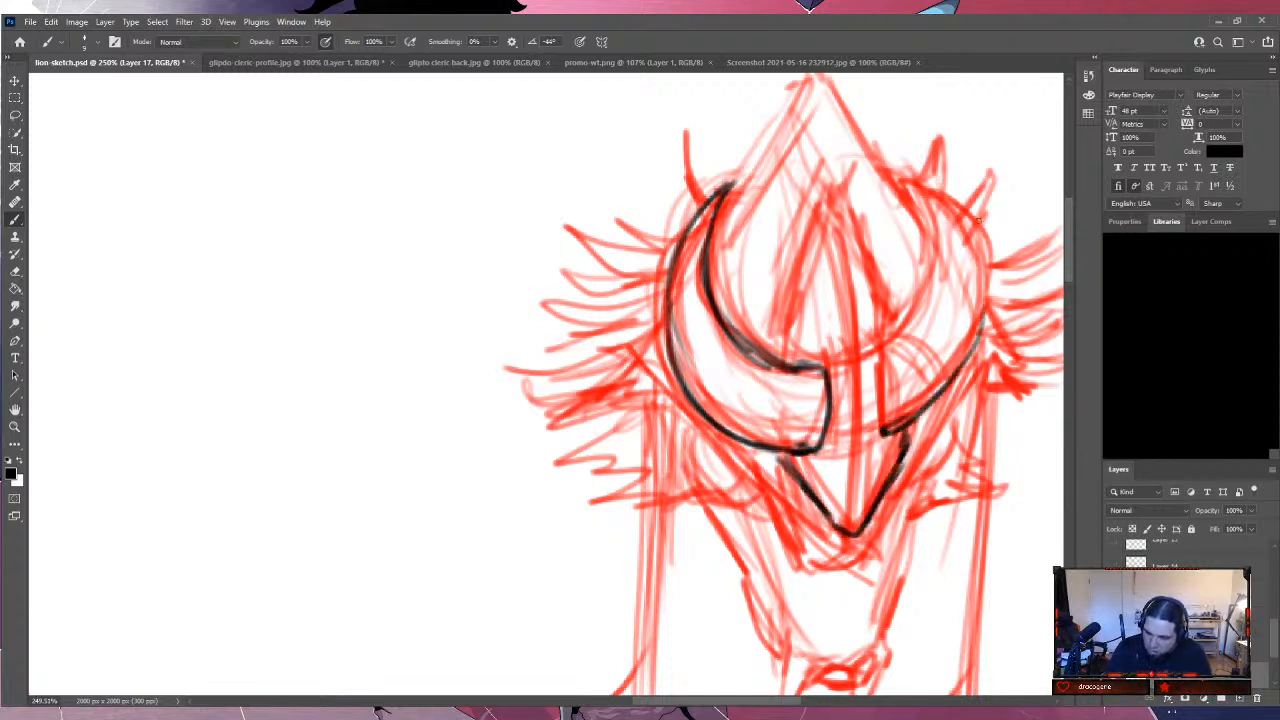
mouse_move(953, 374)
left_mouse_down()
mouse_move(988, 287)
mouse_move(973, 216)
mouse_move(944, 198)
mouse_move(941, 229)
mouse_move(923, 190)
mouse_move(942, 244)
left_mouse_up()
mouse_move(928, 190)
left_mouse_down()
mouse_move(936, 290)
mouse_move(887, 335)
mouse_move(908, 316)
mouse_move(945, 205)
mouse_move(940, 257)
left_mouse_up()
left_click_drag(880, 346, 882, 436)
Thicken and smooth the black inner curve of the crescent's left arm up to its squared inner end.
mouse_move(828, 398)
left_mouse_down()
mouse_move(818, 354)
mouse_move(814, 366)
mouse_move(770, 361)
mouse_move(726, 324)
left_mouse_up()
left_click_drag(818, 352, 716, 322)
left_click_drag(716, 318, 702, 290)
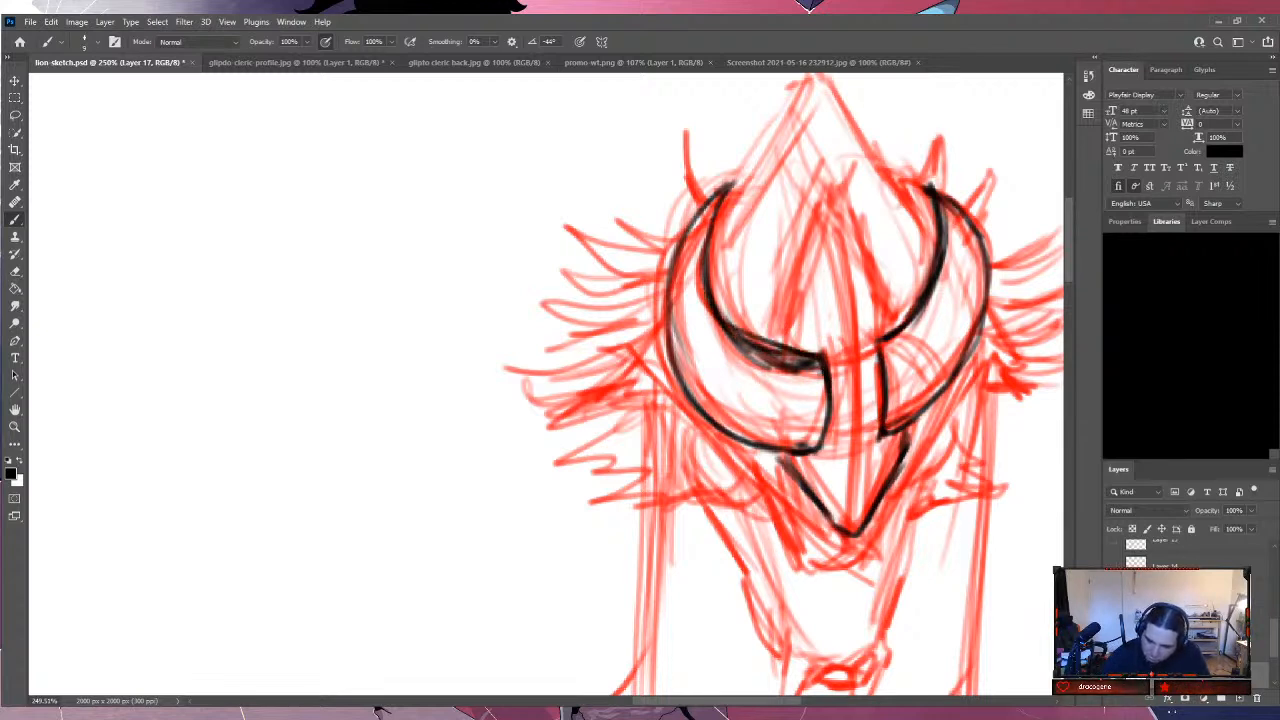
left_click_drag(770, 356, 722, 318)
left_click_drag(712, 306, 698, 266)
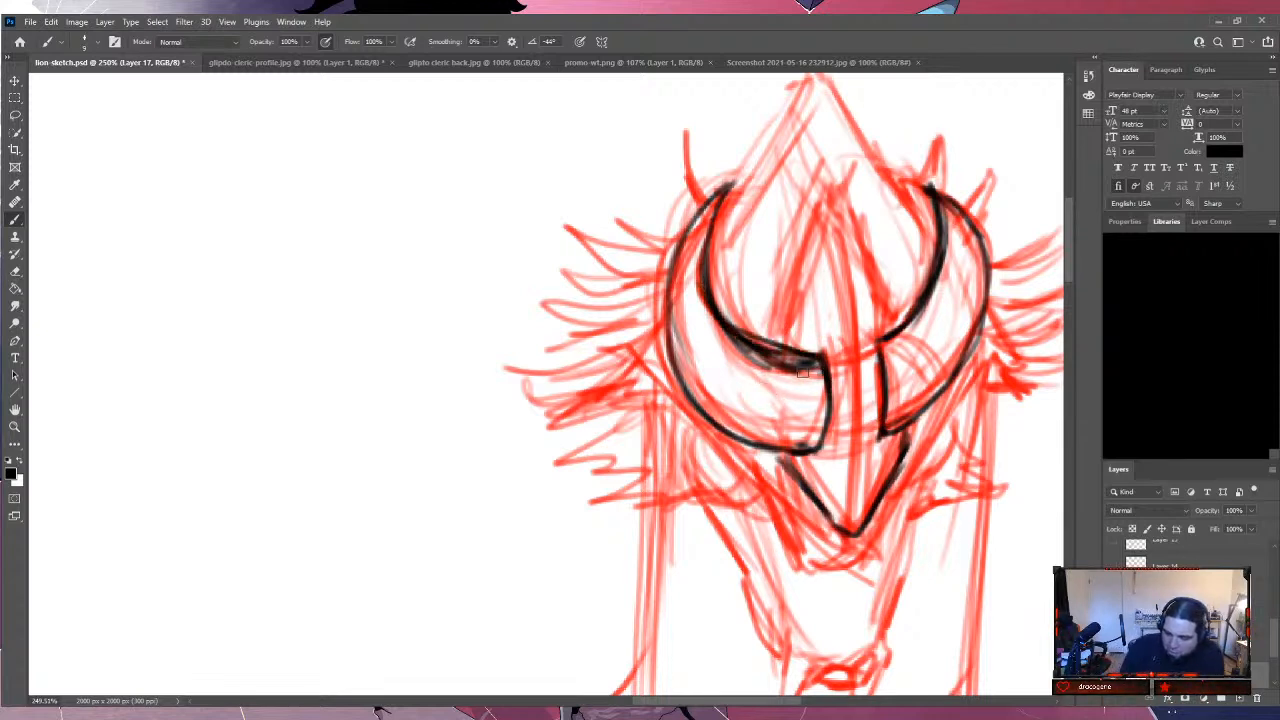
left_click_drag(804, 370, 740, 350)
mouse_move(782, 361)
left_mouse_down()
mouse_move(734, 342)
mouse_move(784, 353)
mouse_move(755, 351)
left_mouse_up()
mouse_move(752, 349)
left_mouse_down()
mouse_move(697, 299)
mouse_move(694, 255)
mouse_move(698, 294)
left_mouse_up()
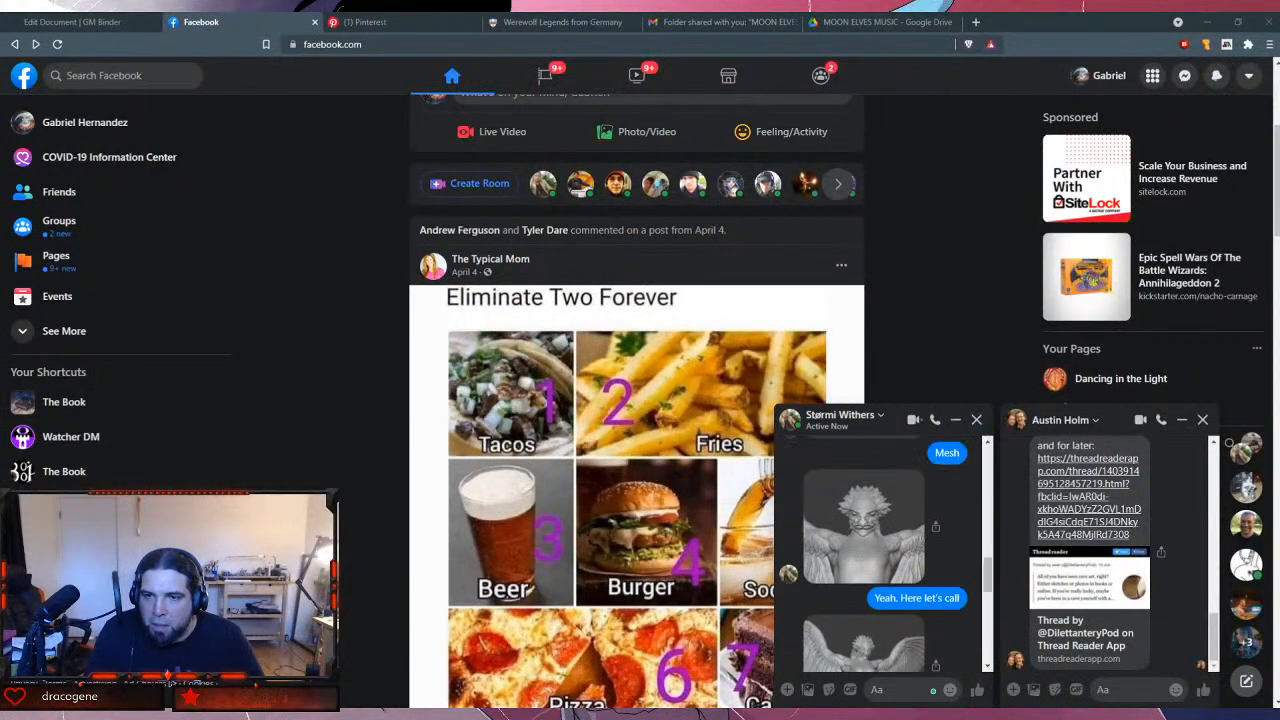
In the Facebook chat, look back through the earlier messages and open a shared render of the winged creature.
scroll(880, 550, "up", 10)
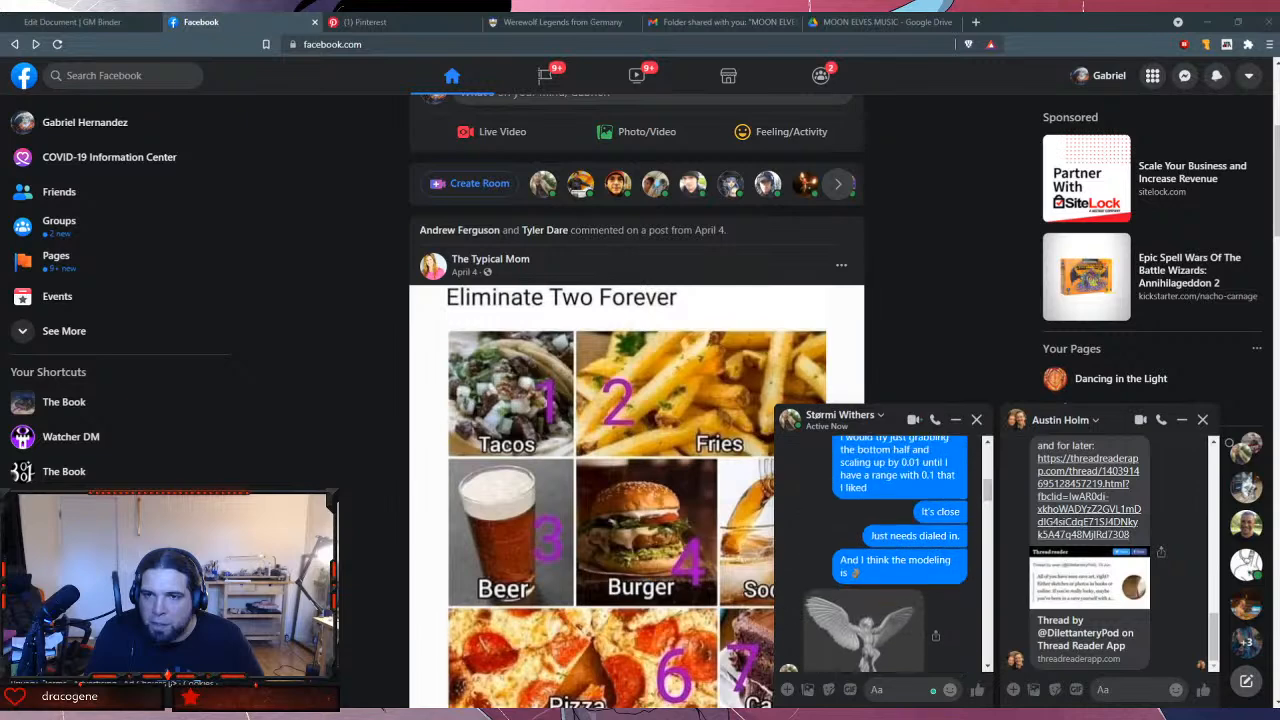
scroll(880, 550, "up", 10)
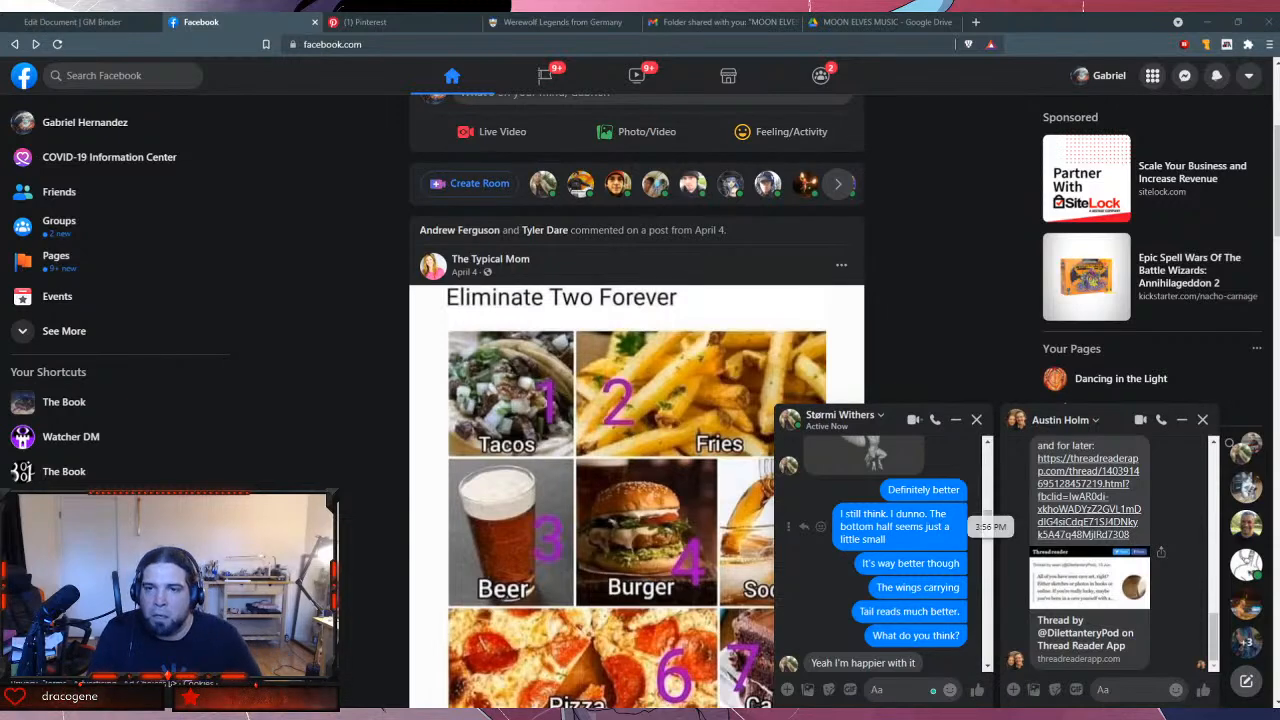
scroll(900, 540, "up", 2)
scroll(880, 550, "up", 6)
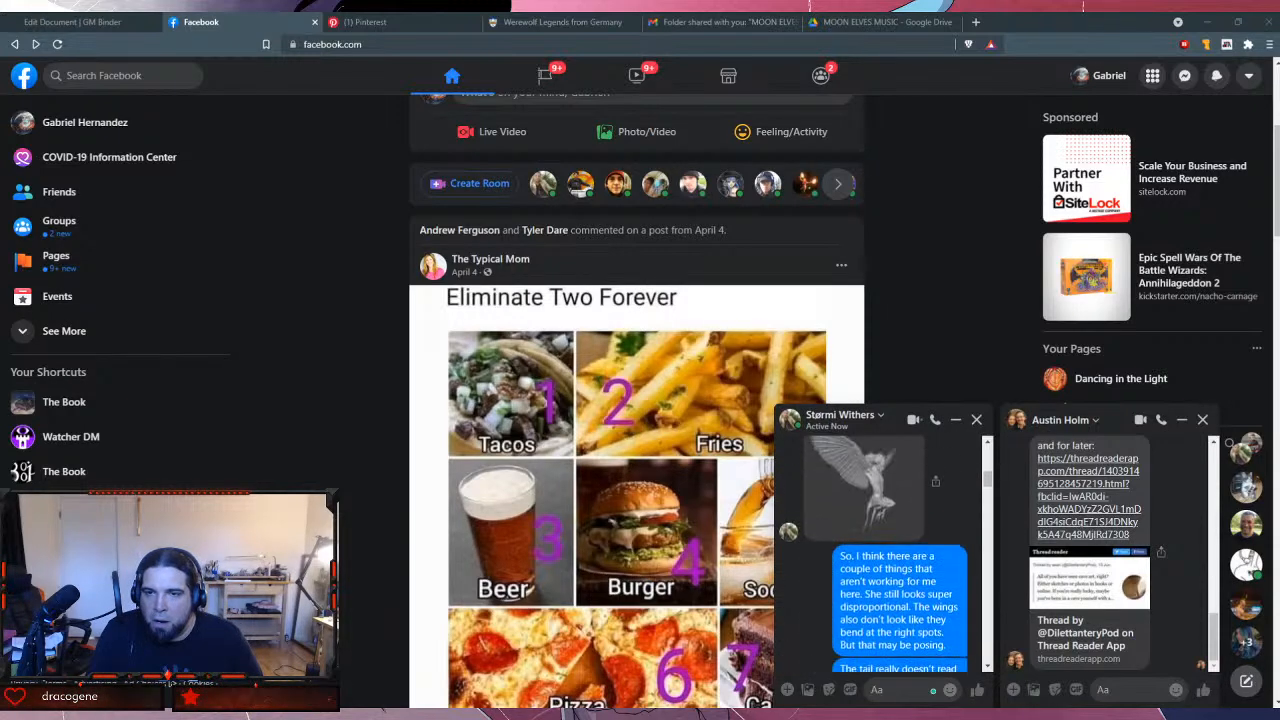
scroll(880, 550, "up", 4)
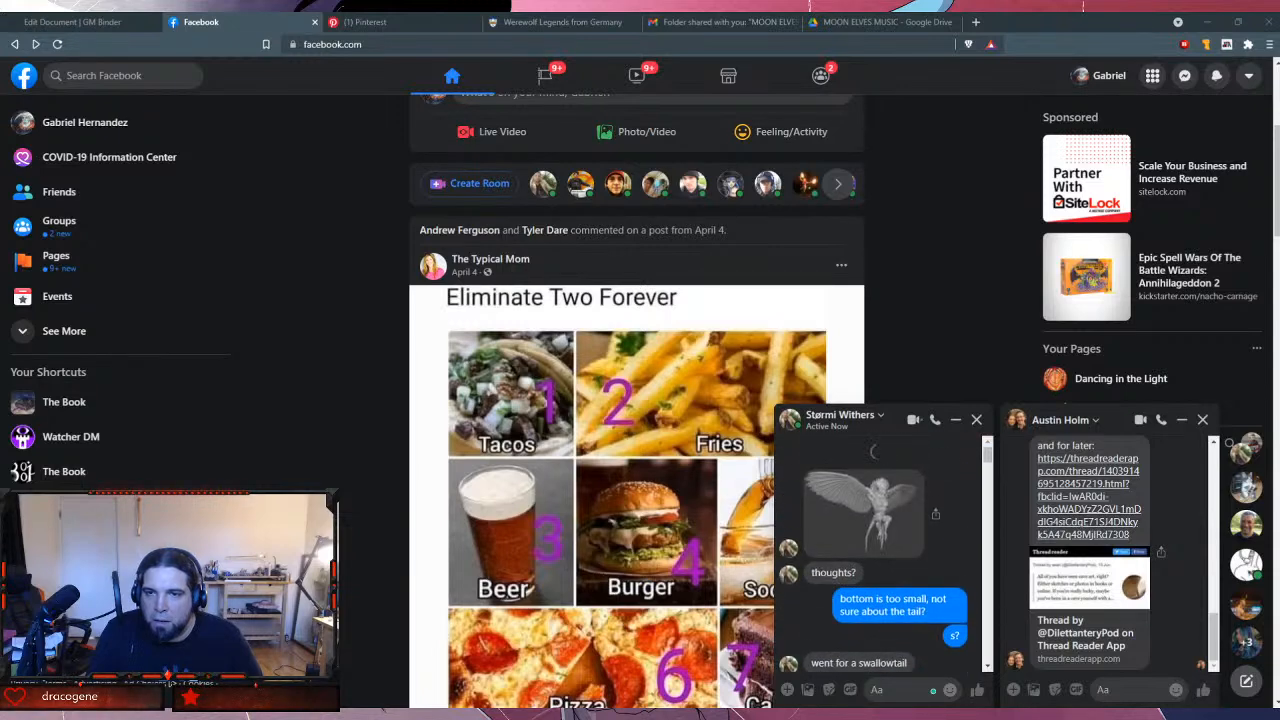
scroll(880, 550, "up", 1)
scroll(880, 550, "down", 2)
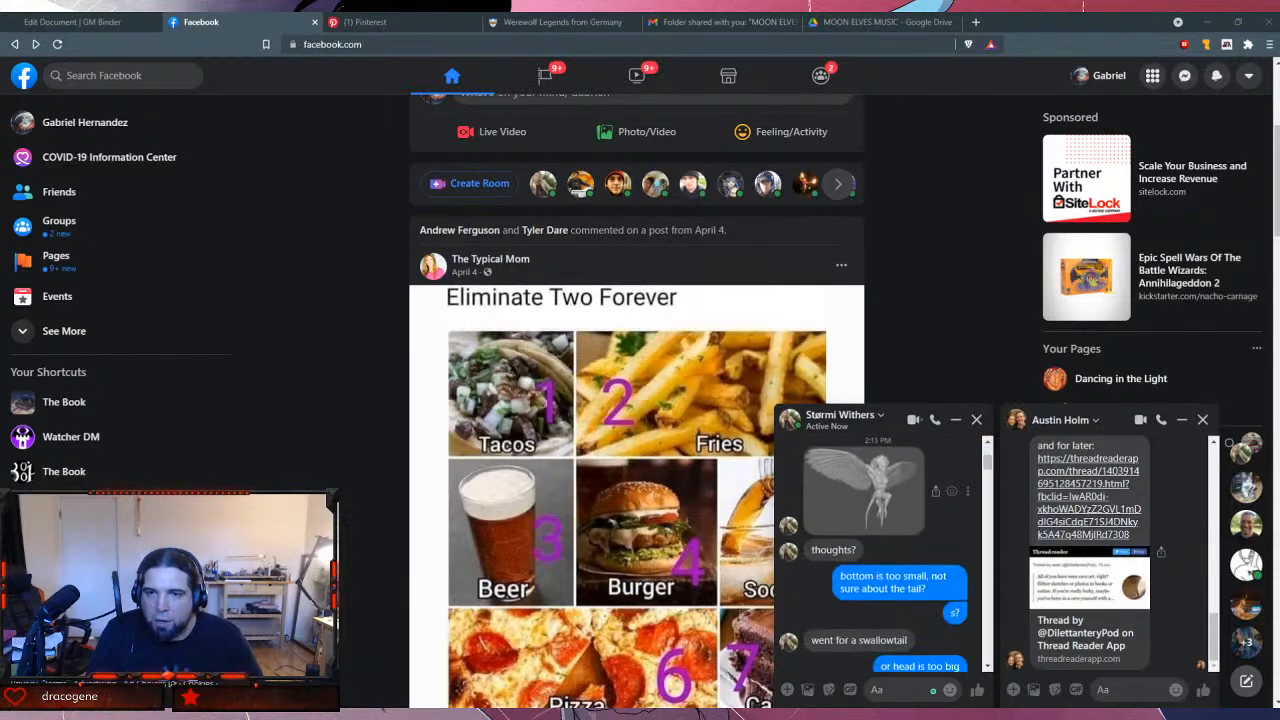
left_click(925, 498)
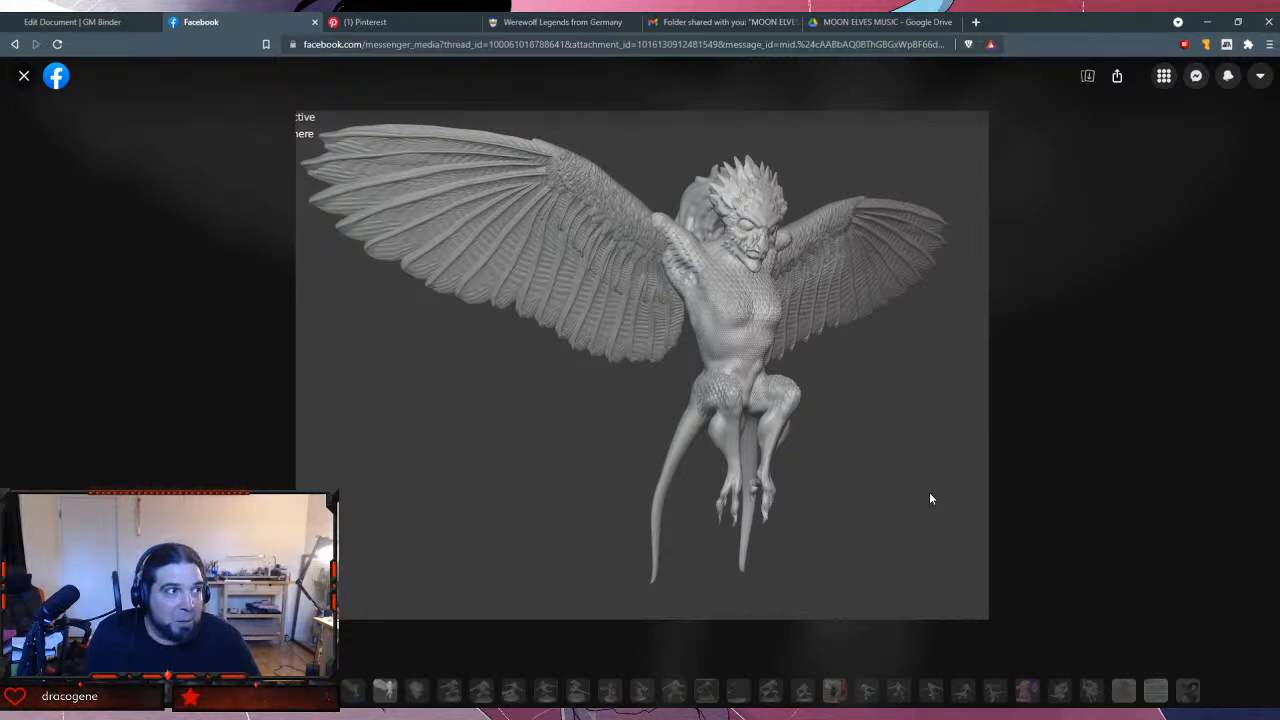
Browse the shared full-figure renders of the winged creature, examining its wings, tail and body proportions.
key("Left")
key("Right")
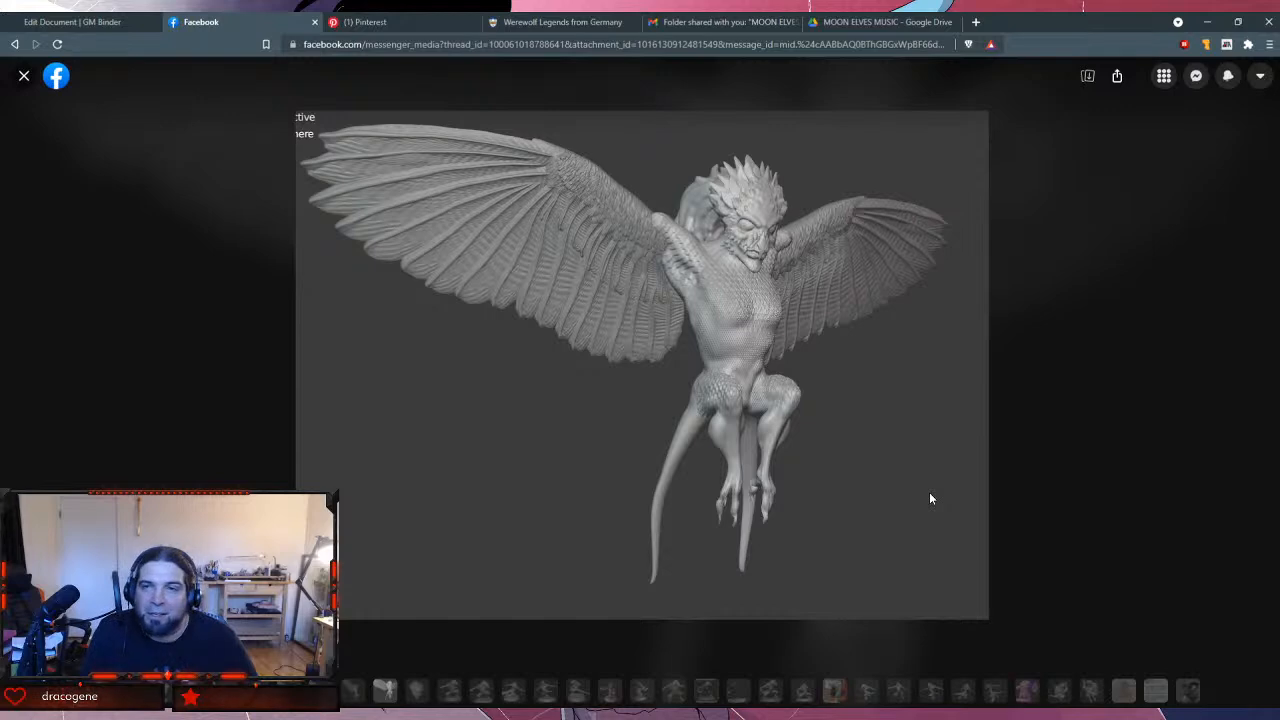
key("Right")
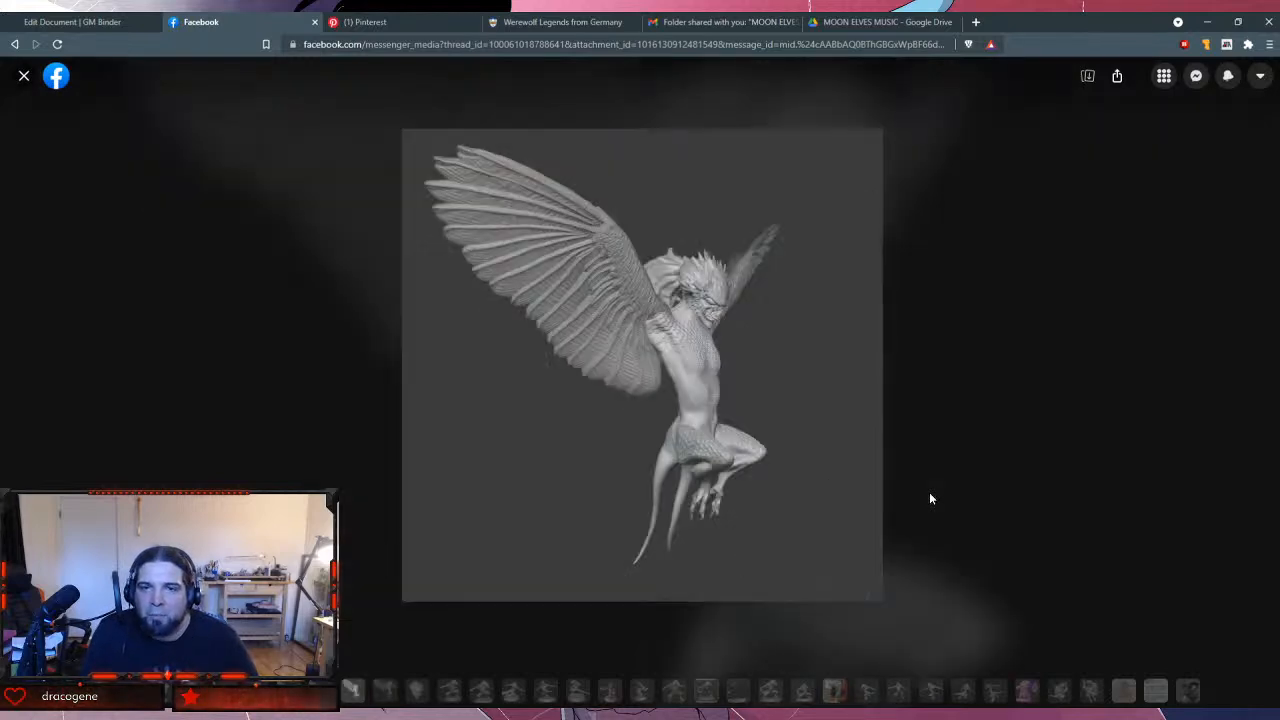
key("Left")
key("Right")
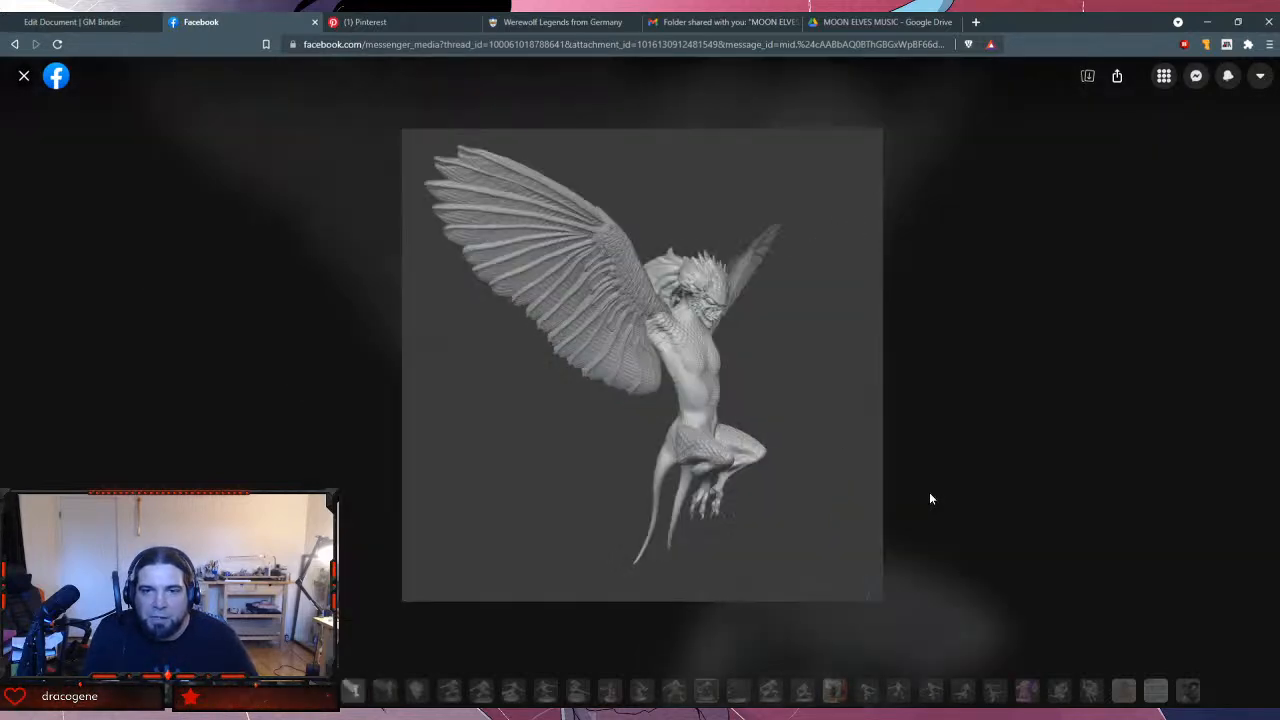
key("Right")
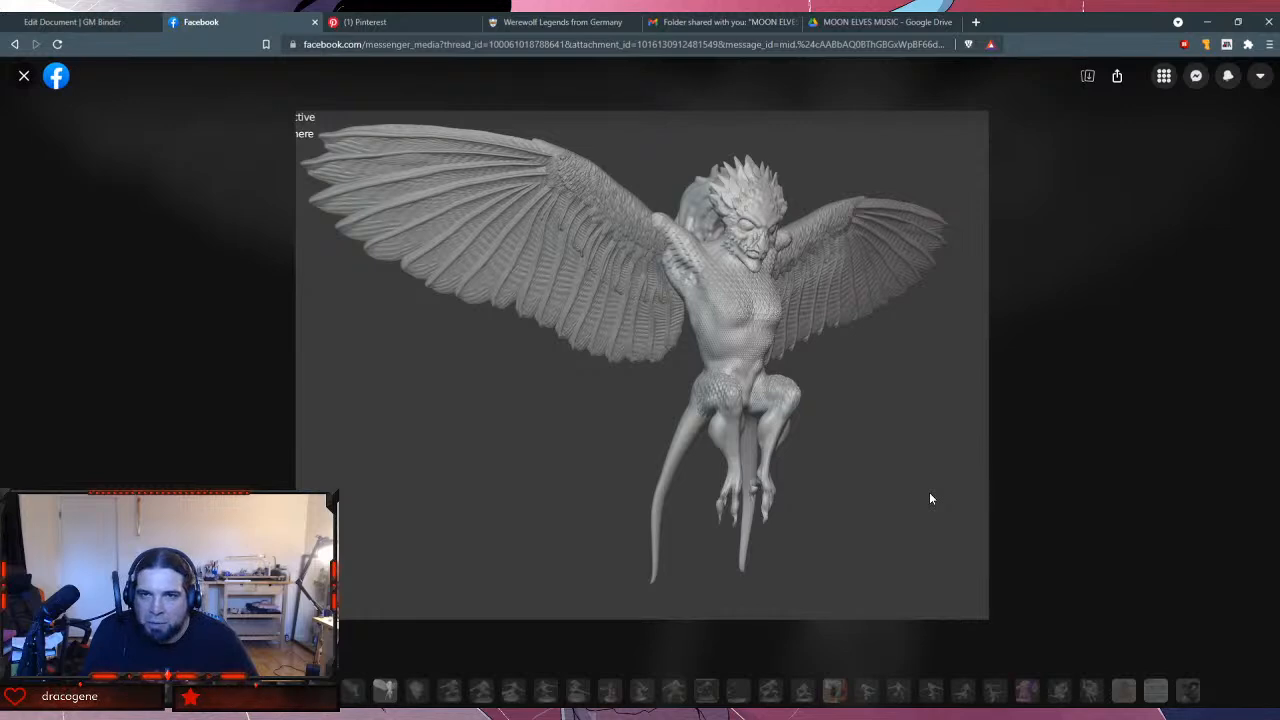
key("Right")
key("Right")
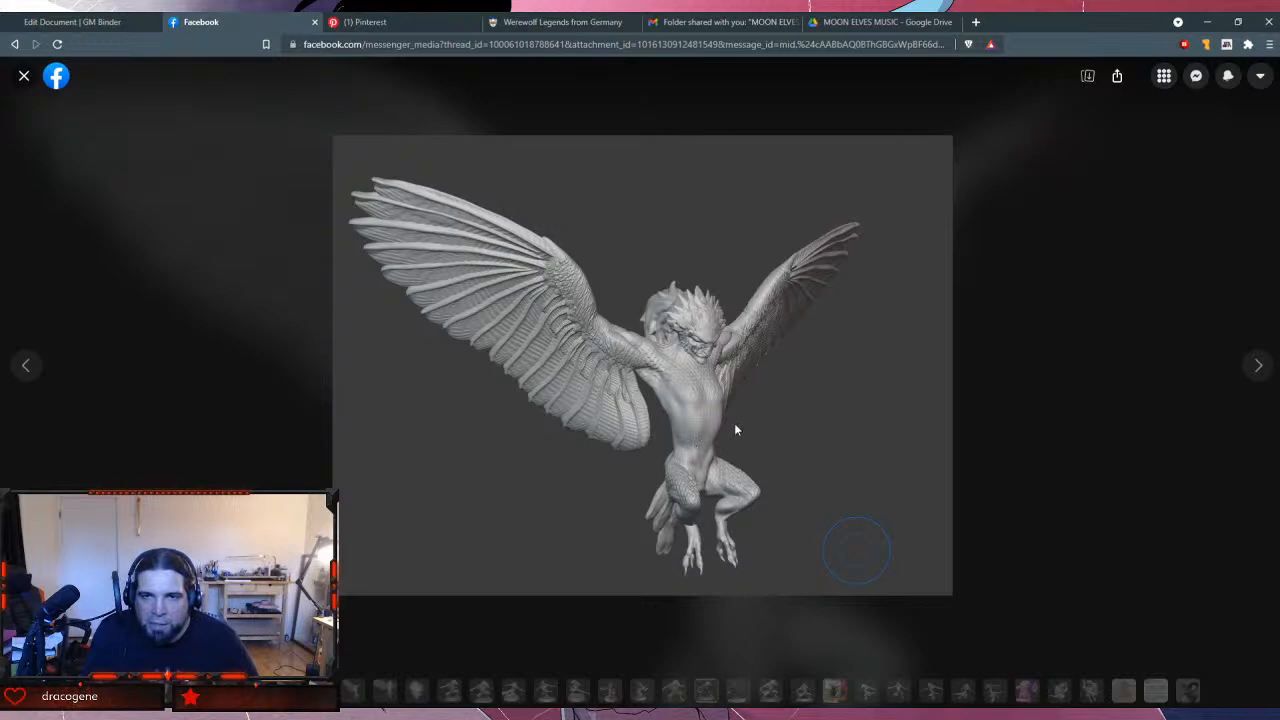
key("Right")
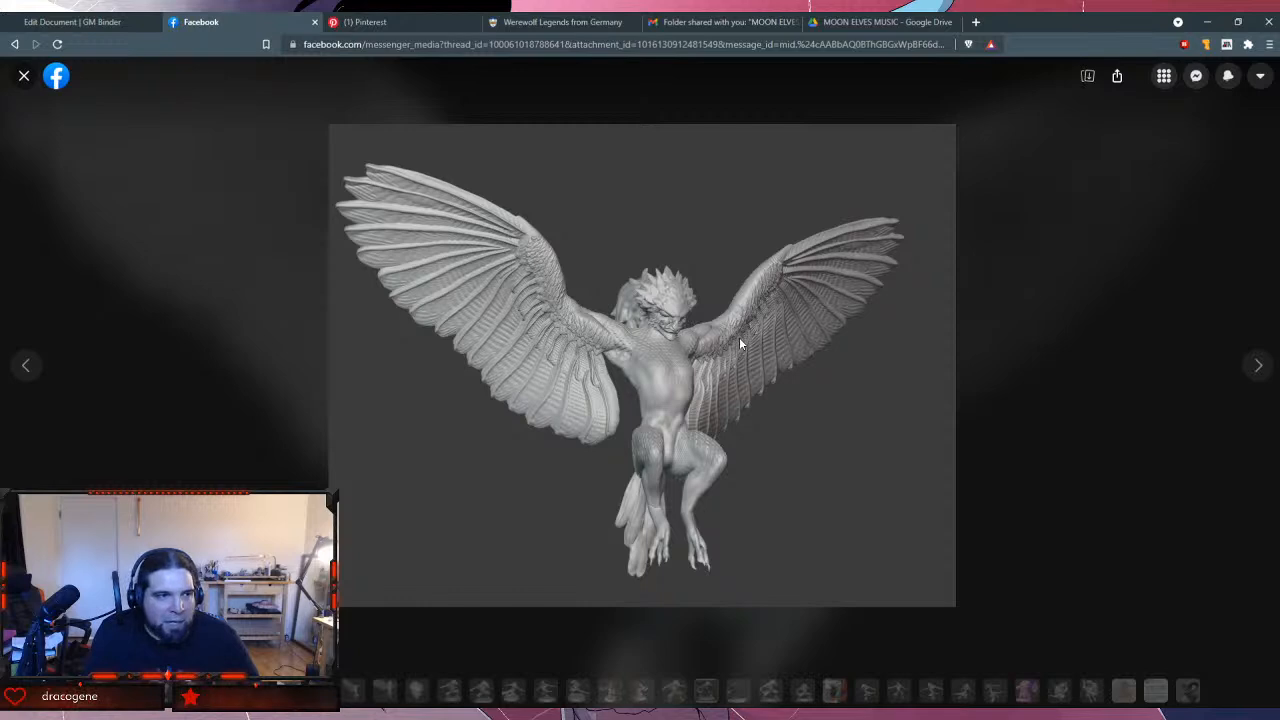
key("Right")
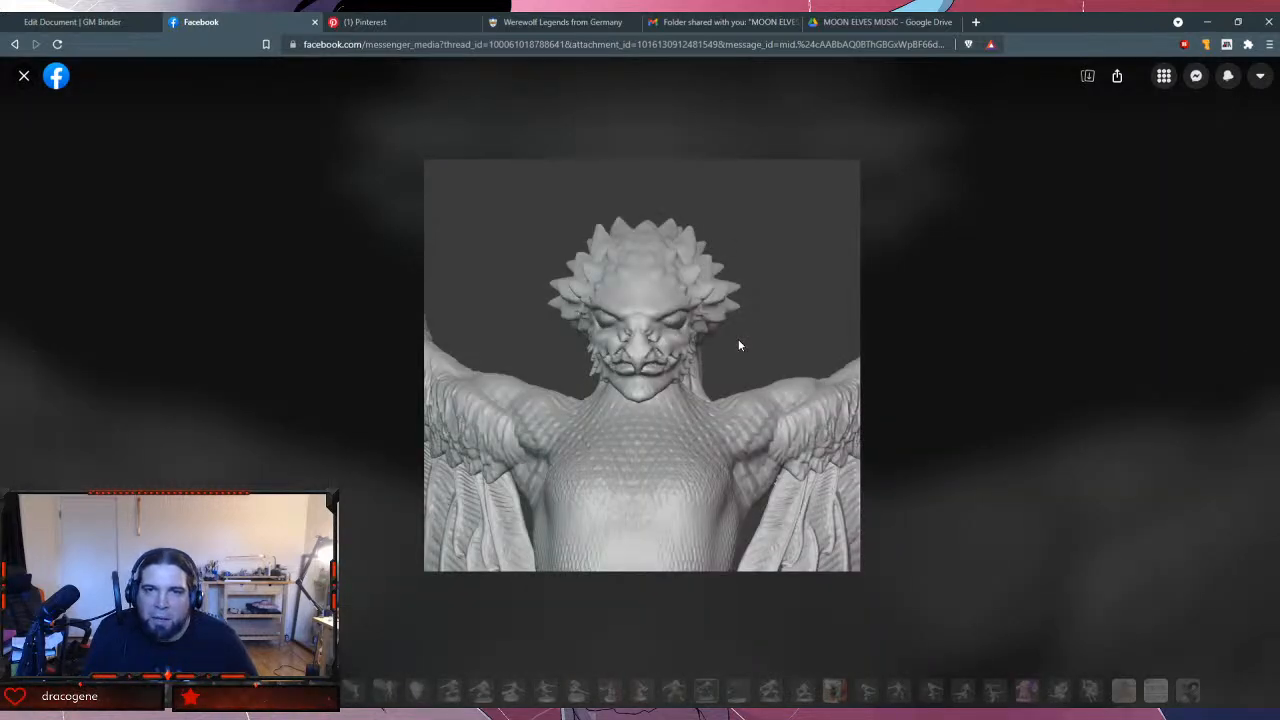
Compare the winged creature's head close-ups with its torso and full-figure renders, examining the face, head spikes and wing attachment.
key("Left")
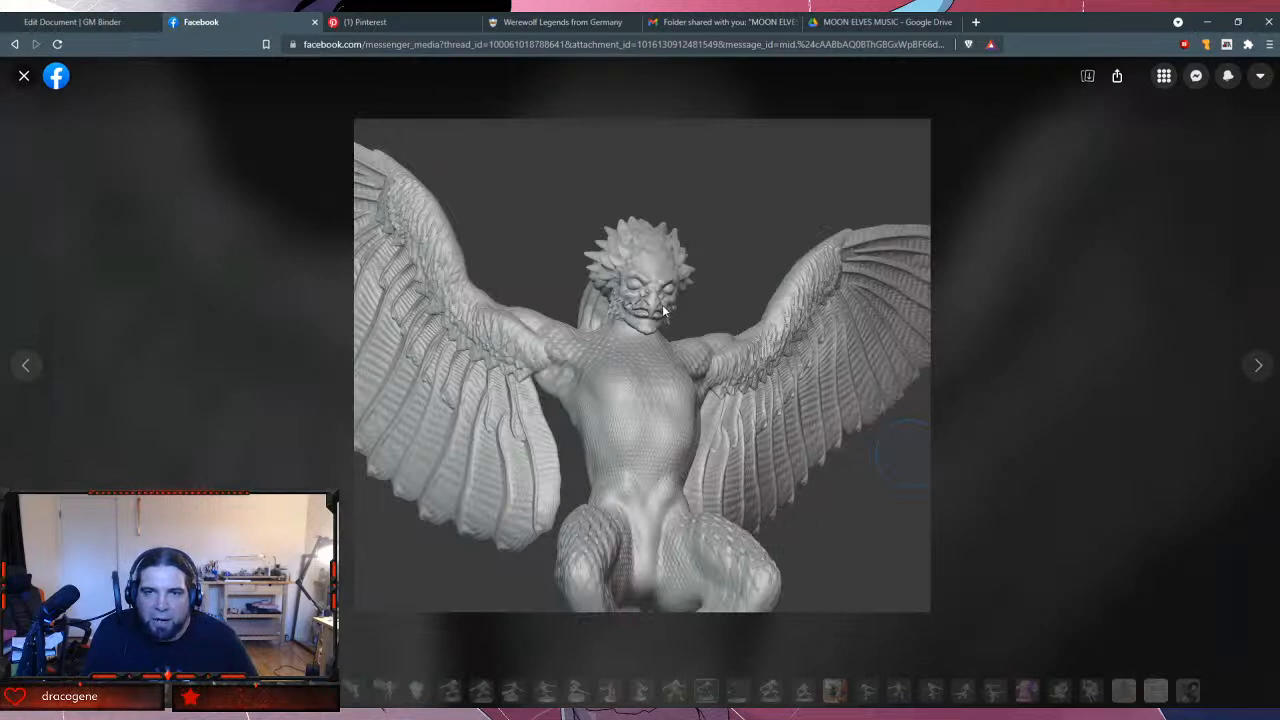
key("Right")
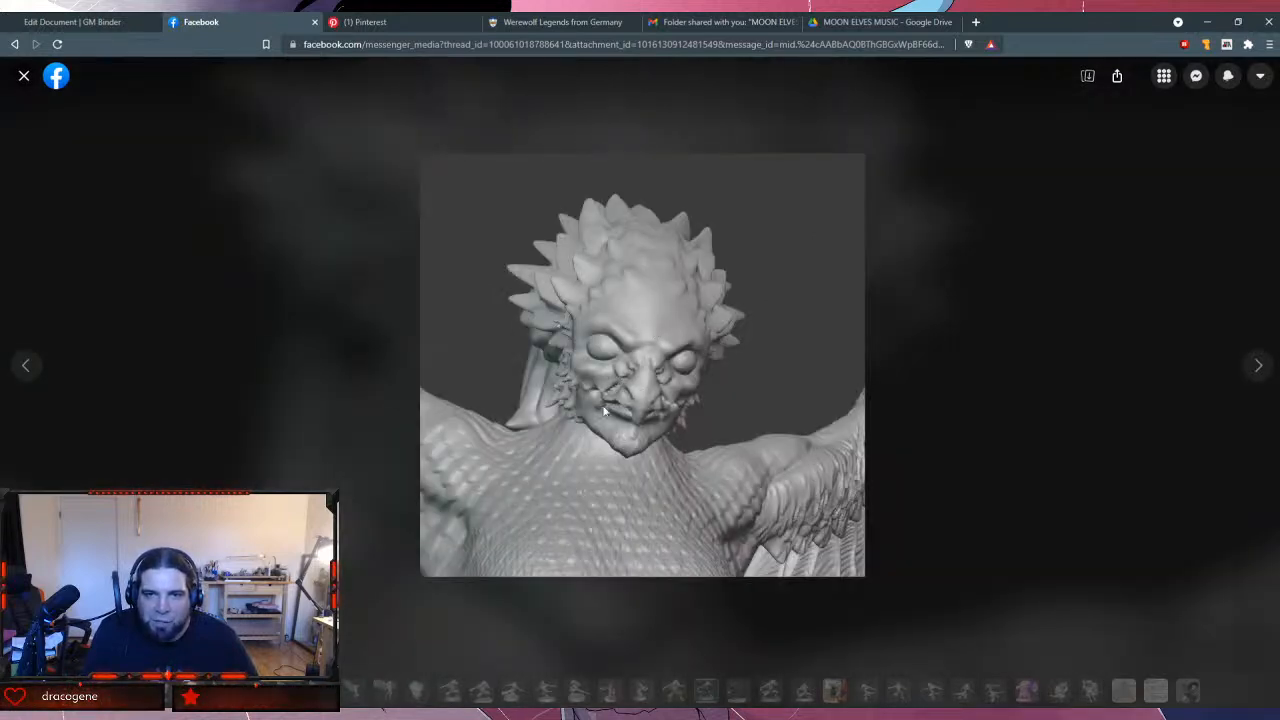
key("Right")
key("Left")
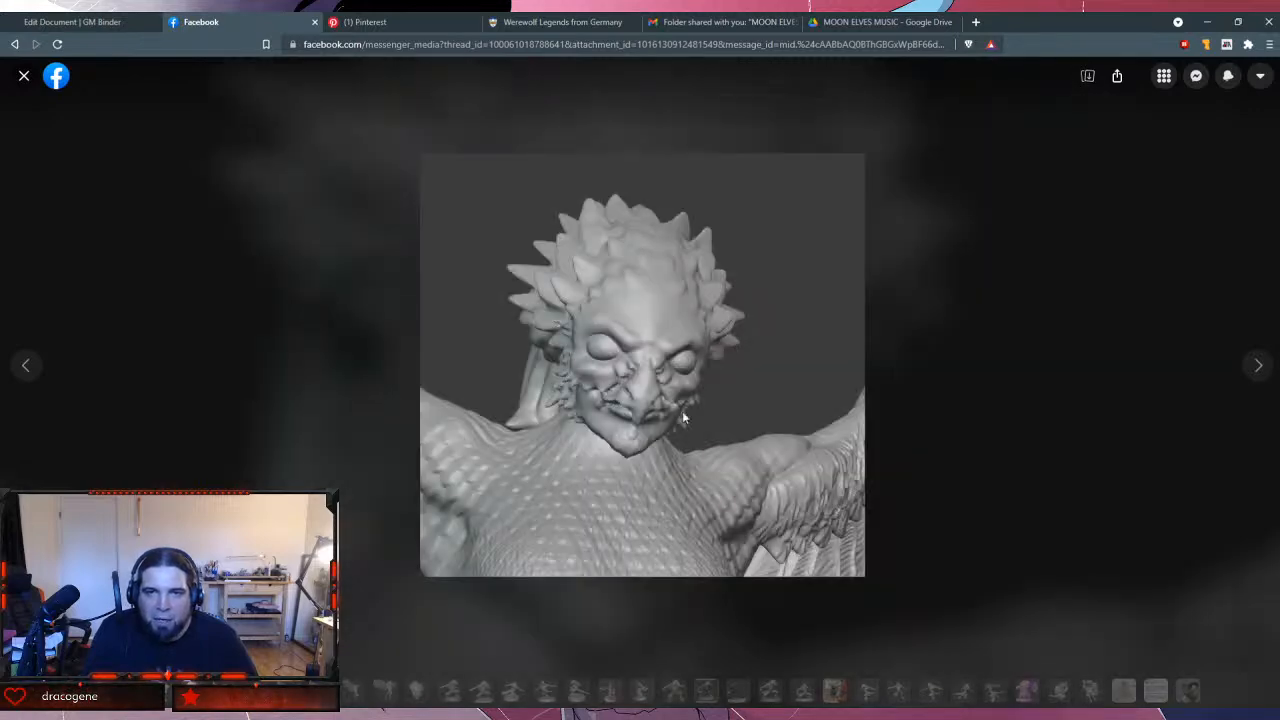
key("Left")
key("Right")
key("Left")
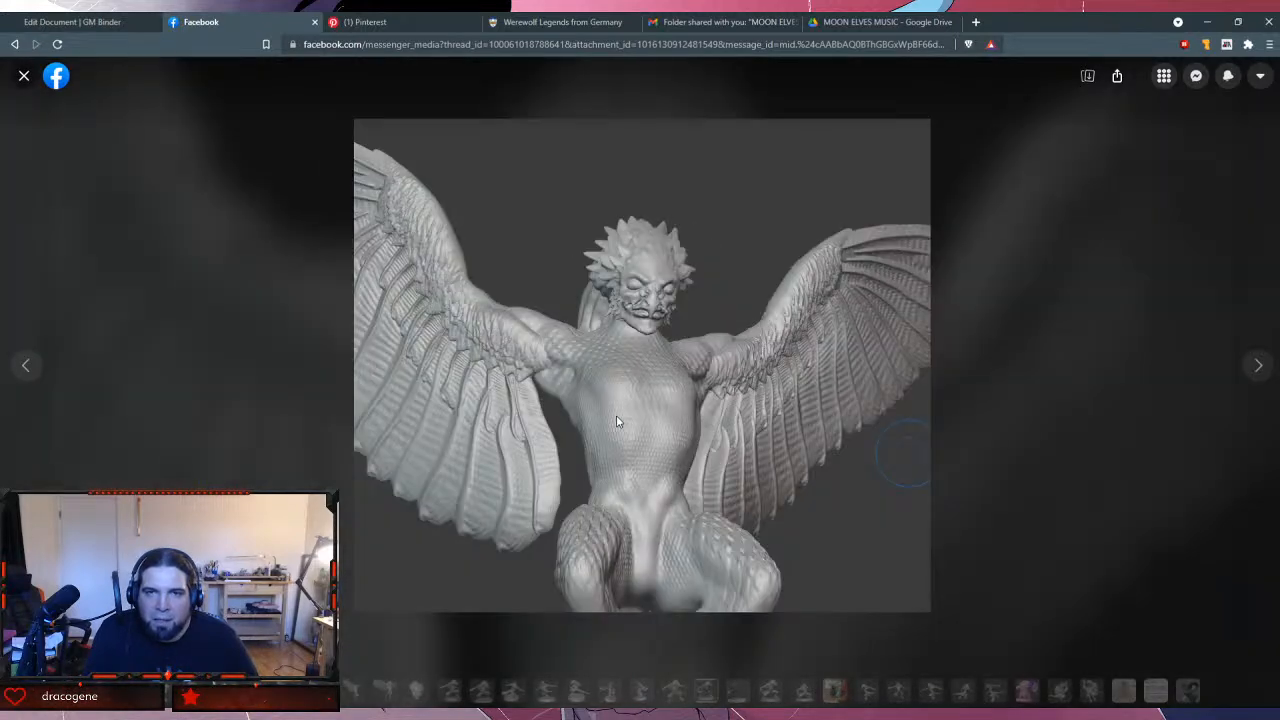
key("Right")
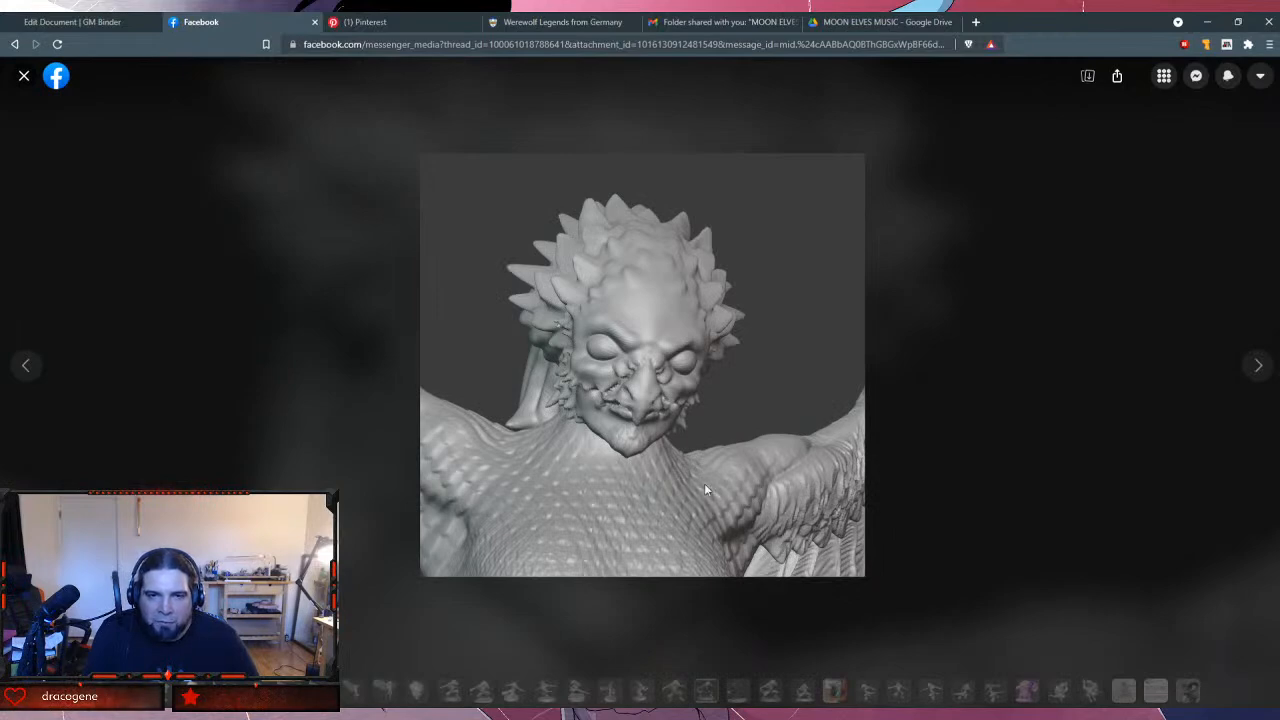
key("Right")
key("Left")
key("Left")
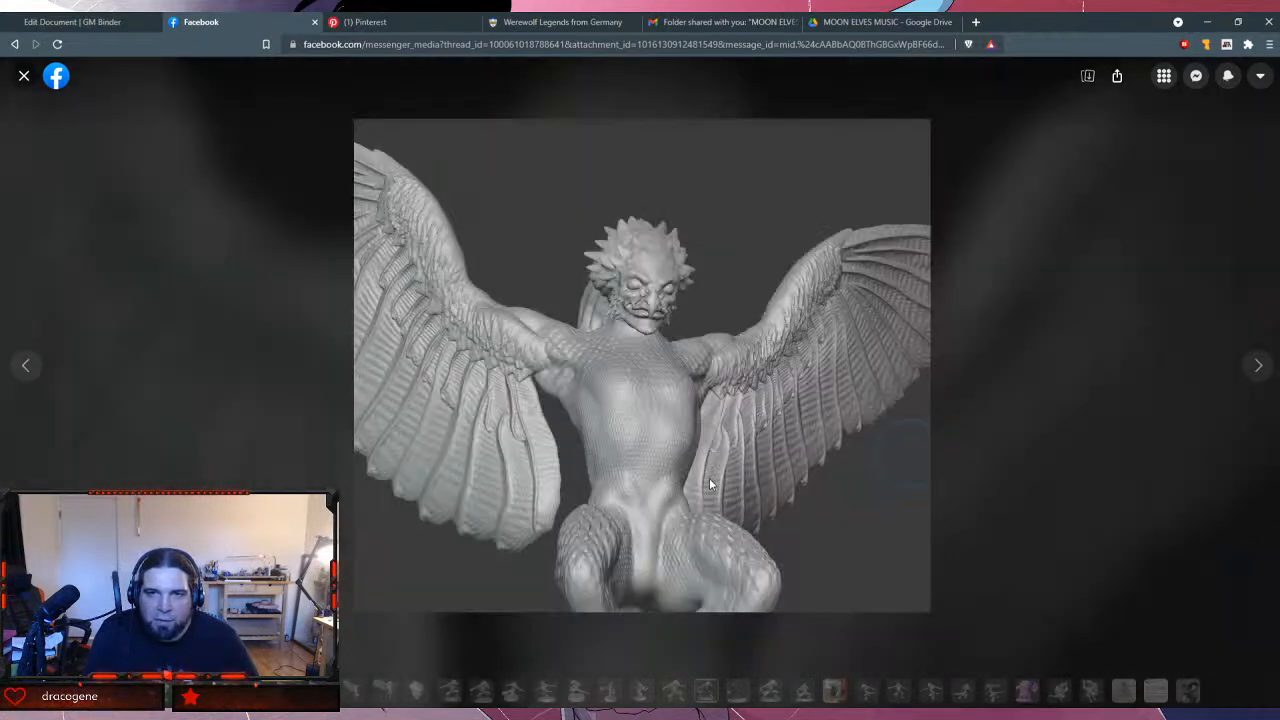
key("Right")
key("Right")
key("Left")
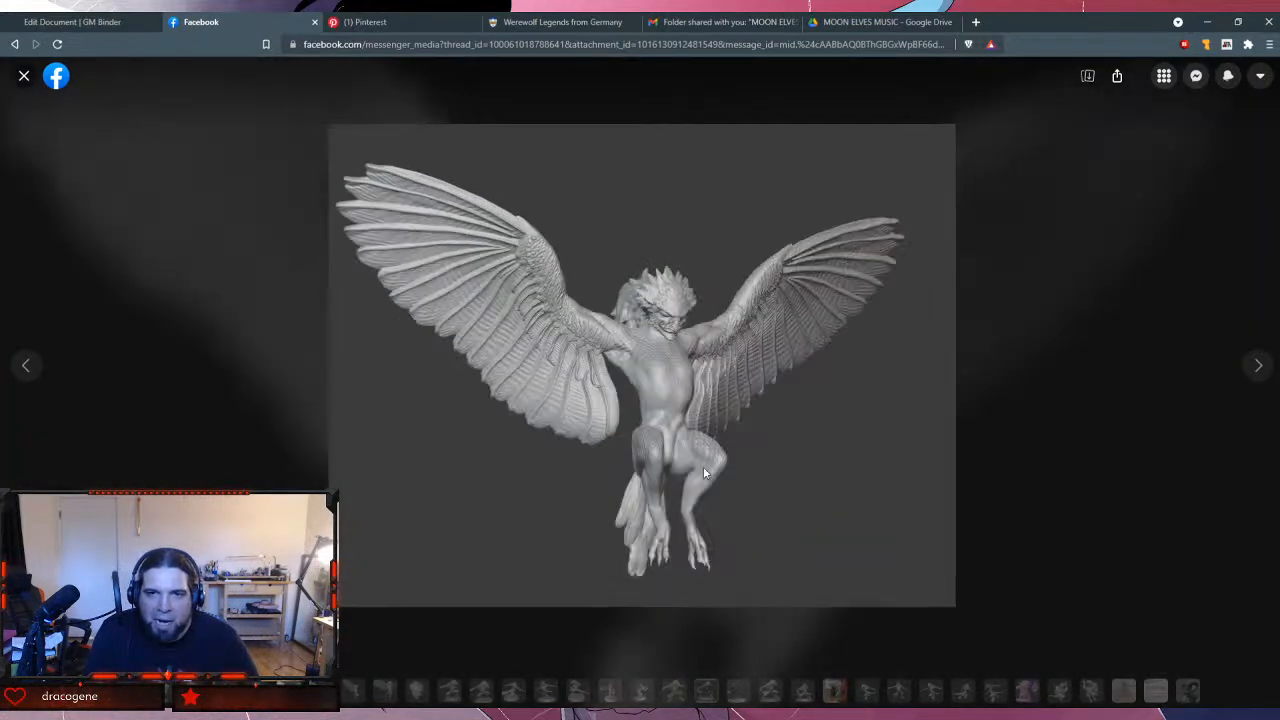
key("Right")
key("Left")
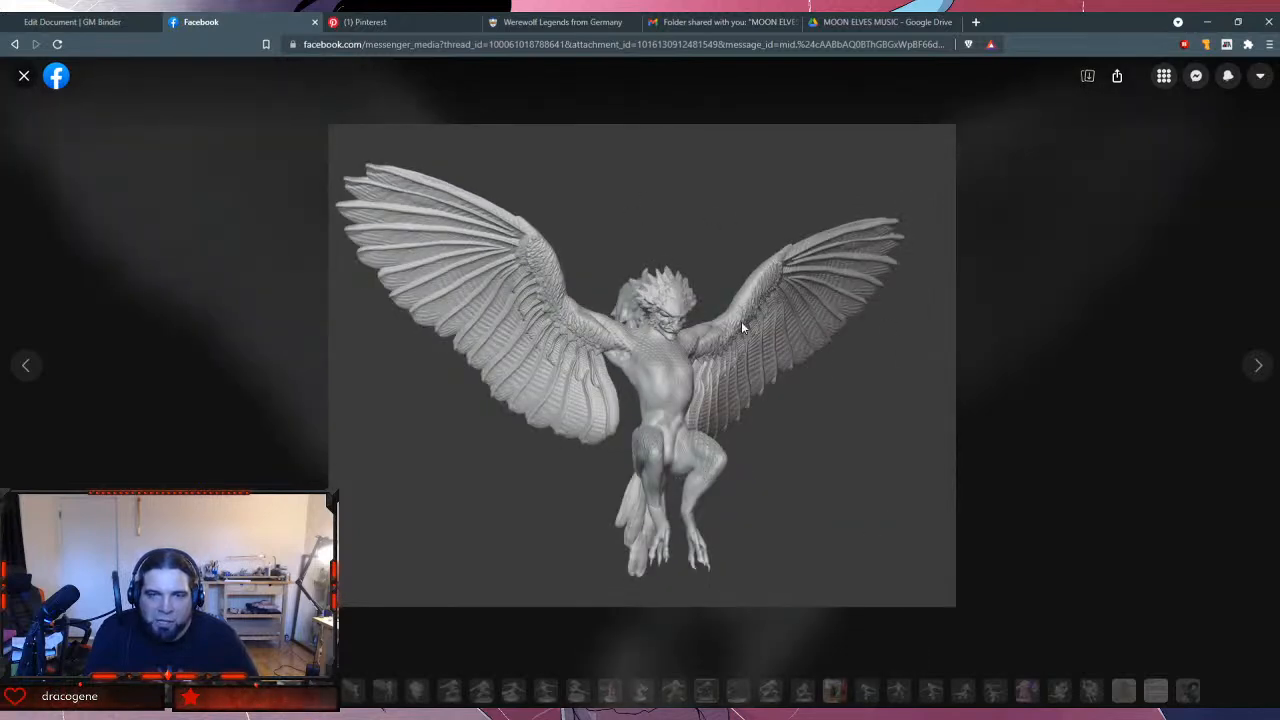
key("Right")
key("Right")
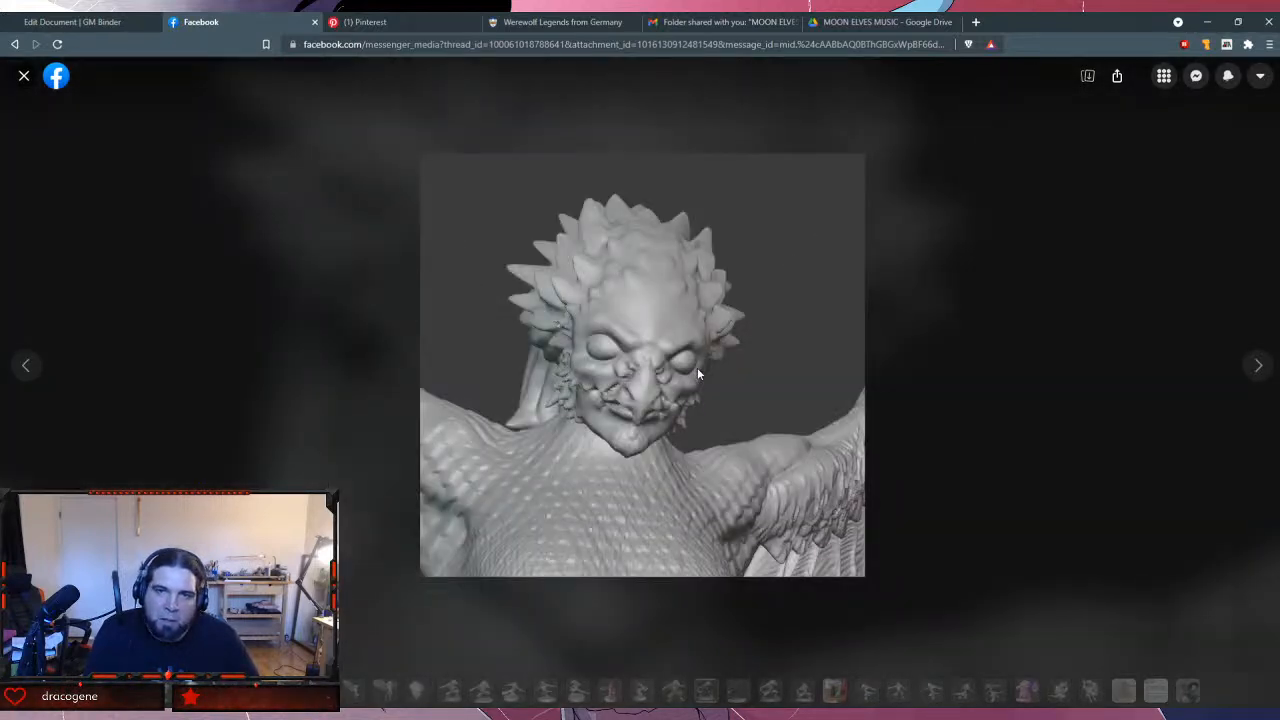
View the shared renders of the shell-backed creature, return to the Facebook feed and close the chat with the winged creature renders.
key("Right")
key("Right")
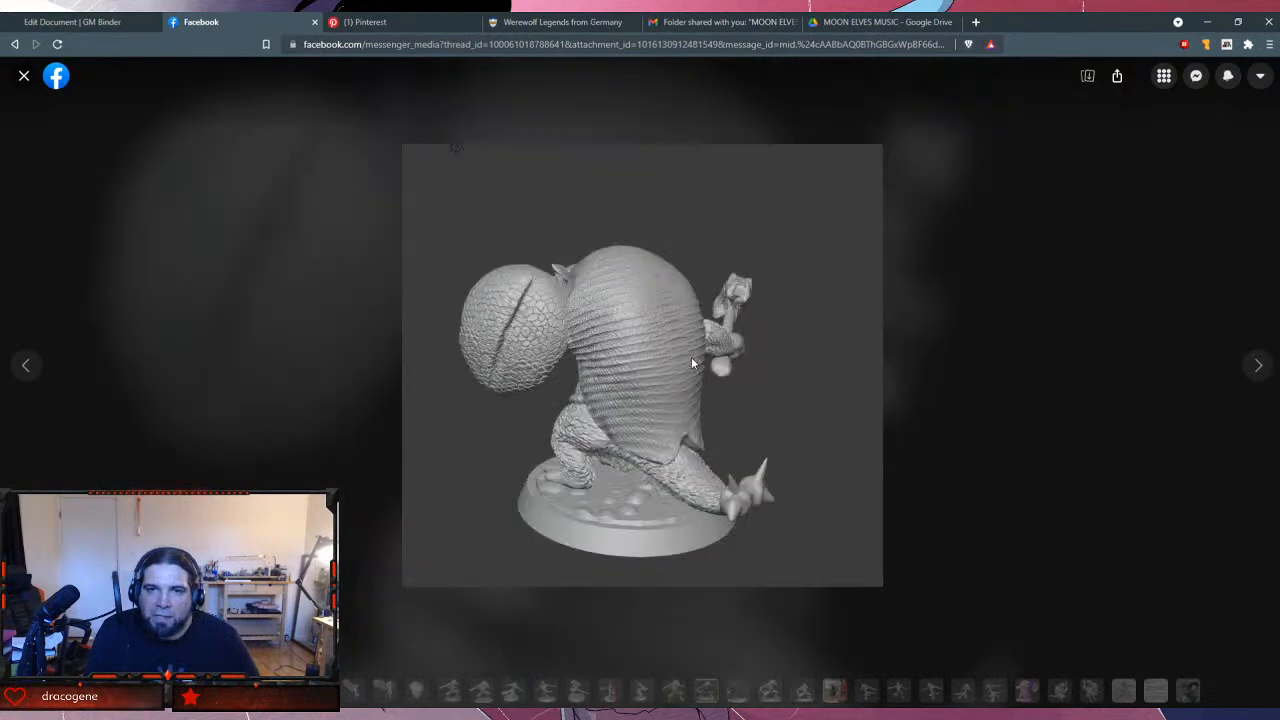
key("Right")
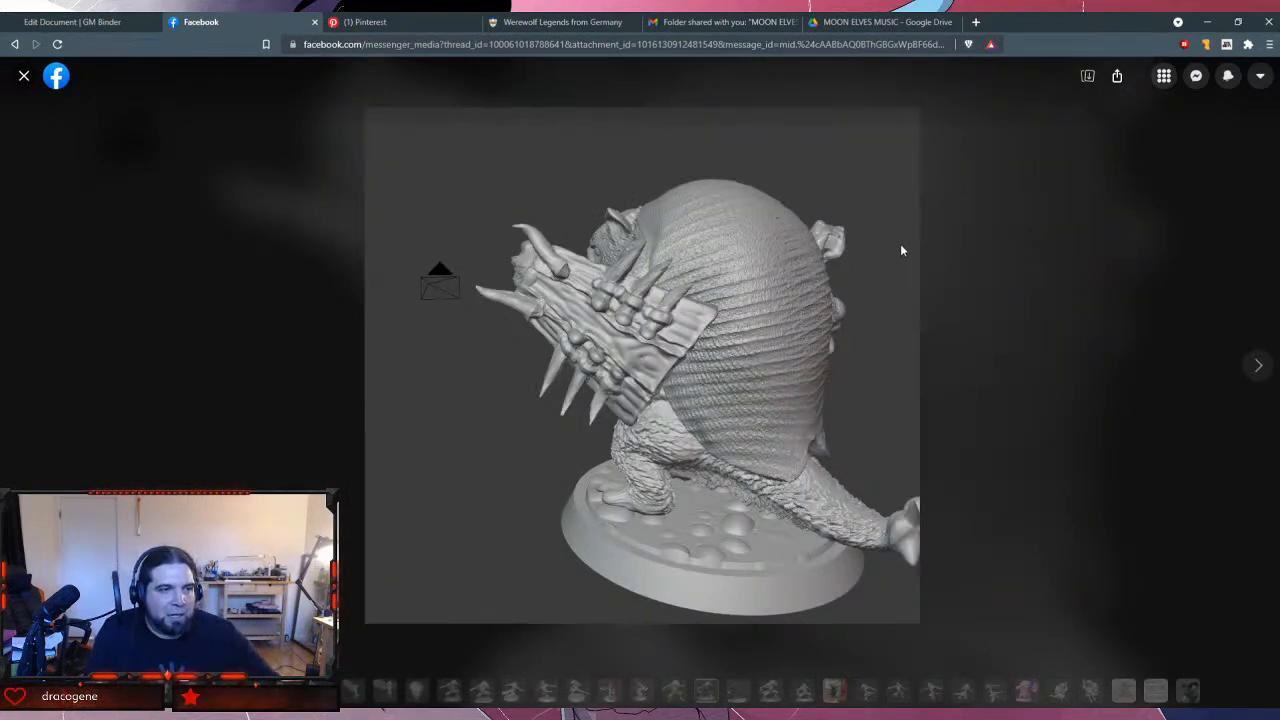
key("alt+Left")
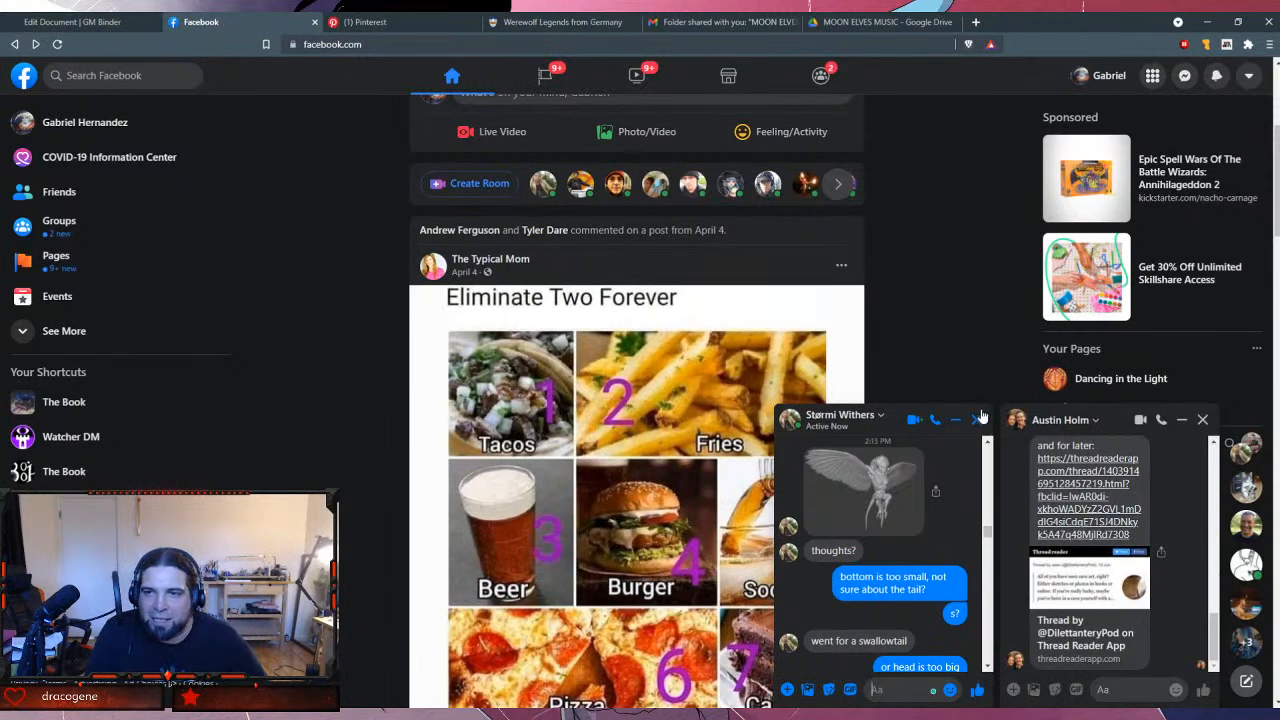
left_click(977, 419)
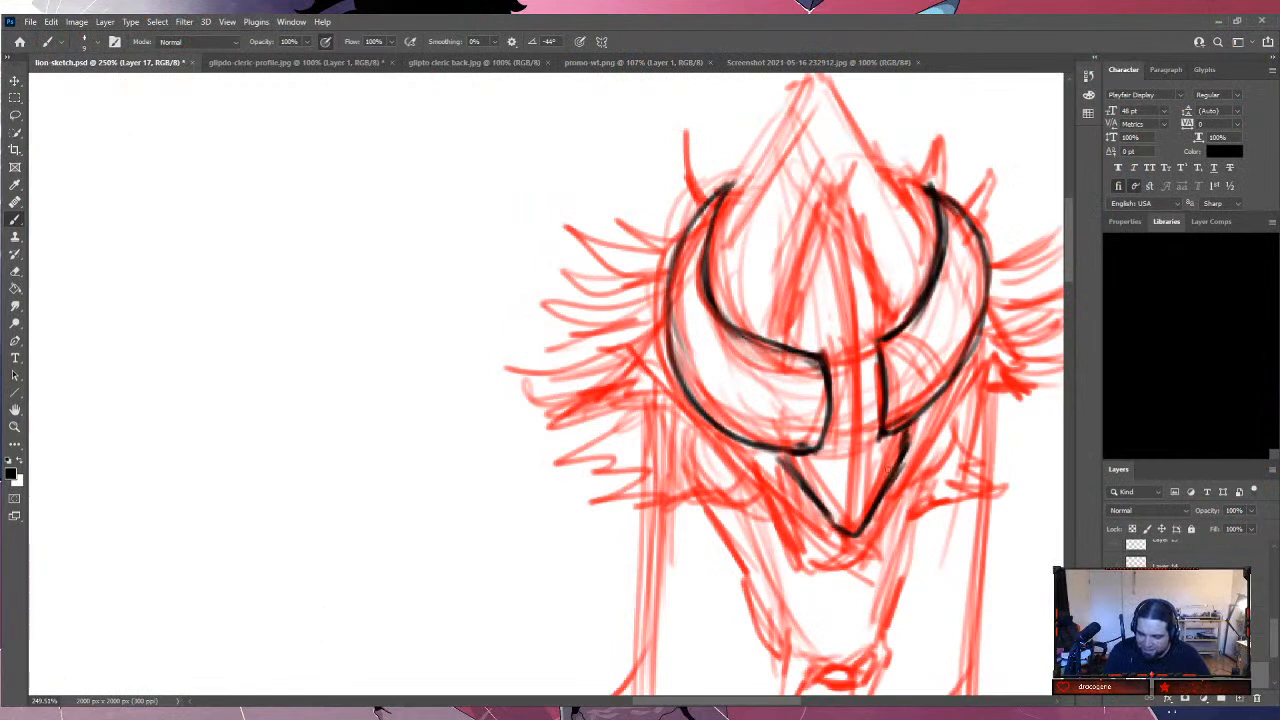
In the lion sketch in Photoshop, ink the two slanted sides of the central spearhead rising between the crescent's arms in black.
mouse_move(800, 252)
left_mouse_down()
mouse_move(778, 340)
mouse_move(820, 205)
left_mouse_up()
mouse_move(790, 328)
left_mouse_down()
mouse_move(819, 142)
mouse_move(876, 280)
left_mouse_up()
left_click_drag(850, 220, 892, 328)
left_click_drag(872, 280, 896, 328)
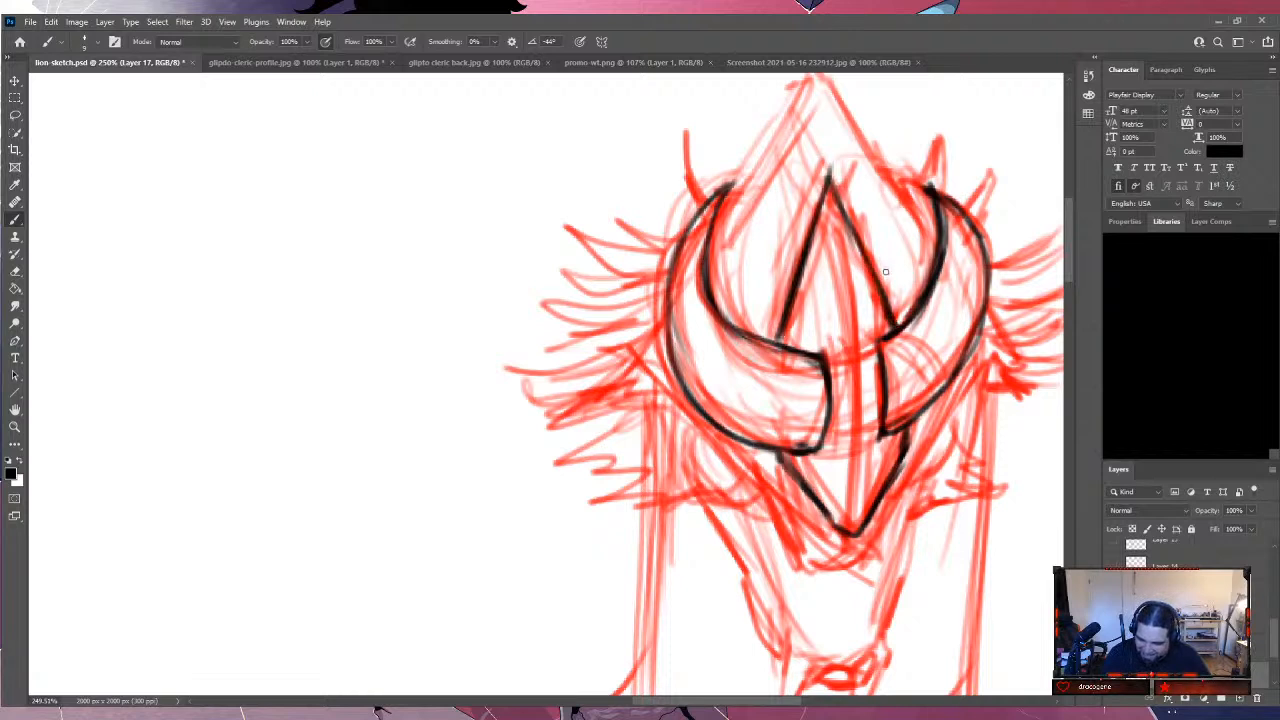
Ink the spearhead's centre ridge from its tip down between the crescent's arms to the V-shaped point.
mouse_move(828, 176)
left_mouse_down()
mouse_move(878, 276)
mouse_move(858, 238)
mouse_move(846, 300)
mouse_move(855, 432)
left_mouse_up()
left_click_drag(850, 352, 856, 478)
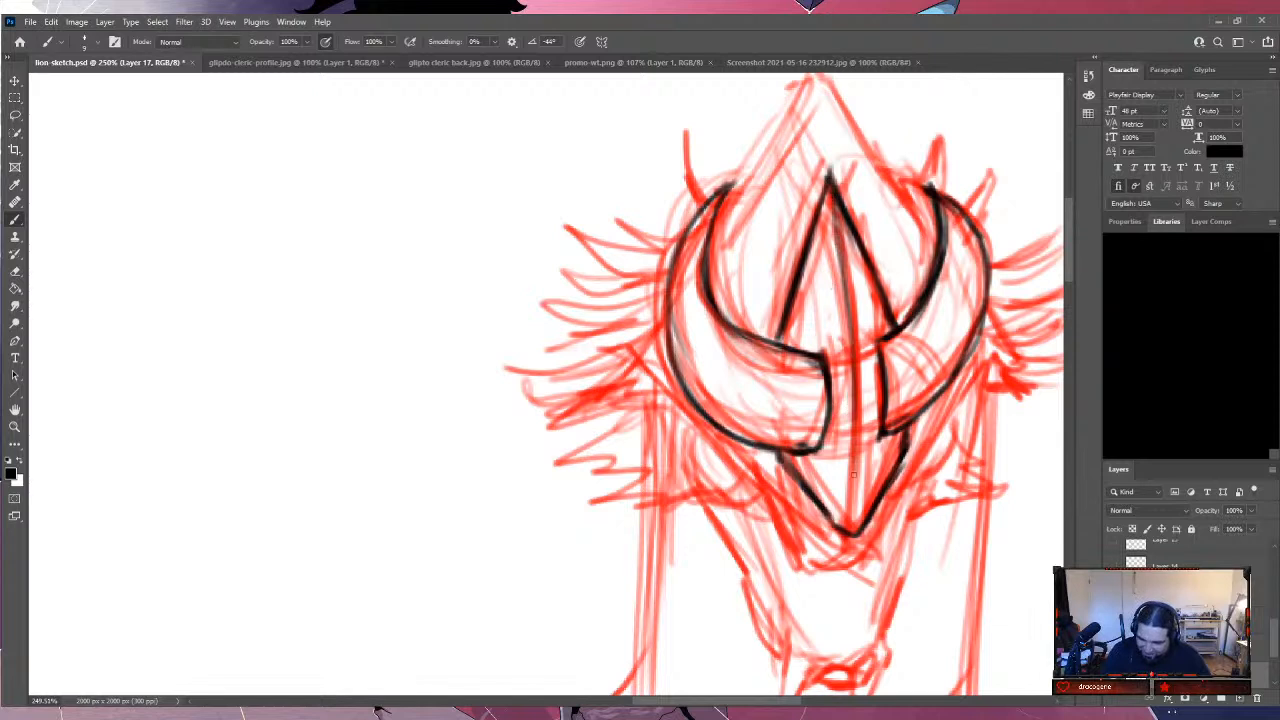
left_click_drag(850, 396, 855, 515)
left_click_drag(850, 464, 856, 535)
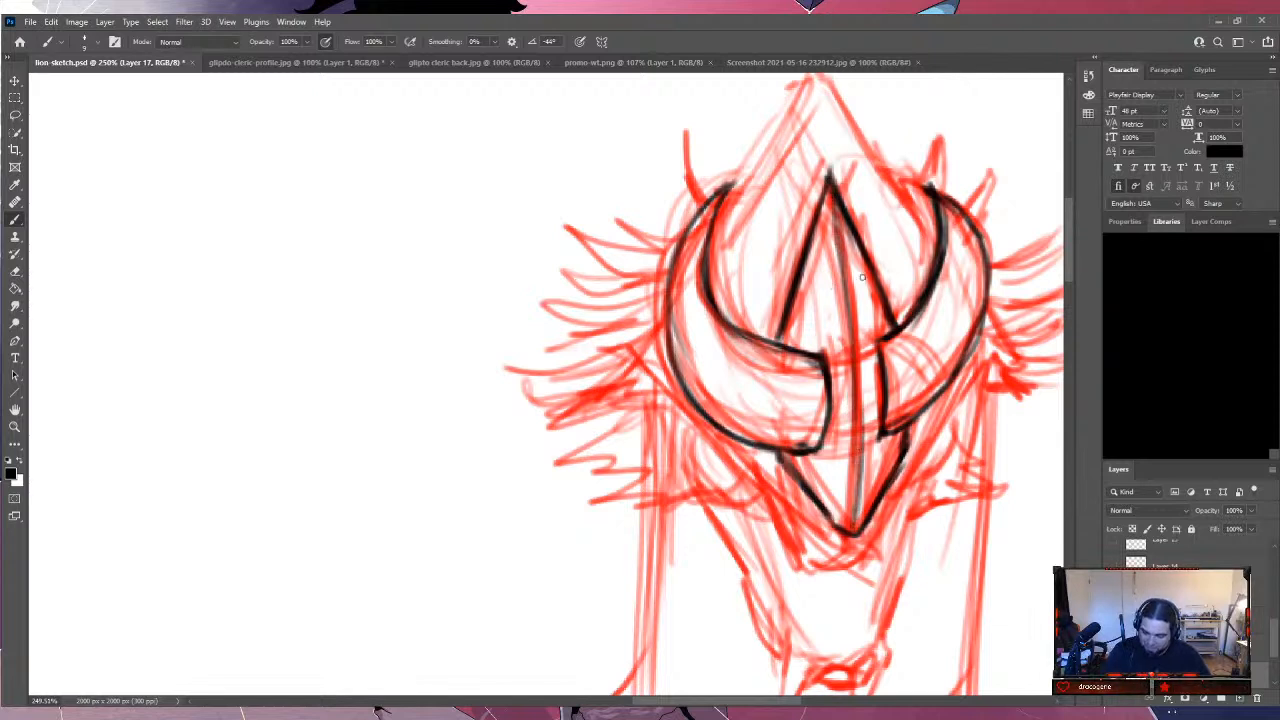
Ink an outer V-shaped border below the crescent, extending its right side up along the right arm's outer edge.
left_click_drag(722, 444, 770, 486)
mouse_move(724, 446)
left_mouse_down()
mouse_move(842, 560)
mouse_move(866, 556)
mouse_move(926, 450)
left_mouse_up()
left_click_drag(890, 500, 950, 410)
mouse_move(950, 410)
left_mouse_down()
mouse_move(972, 352)
mouse_move(898, 482)
left_mouse_up()
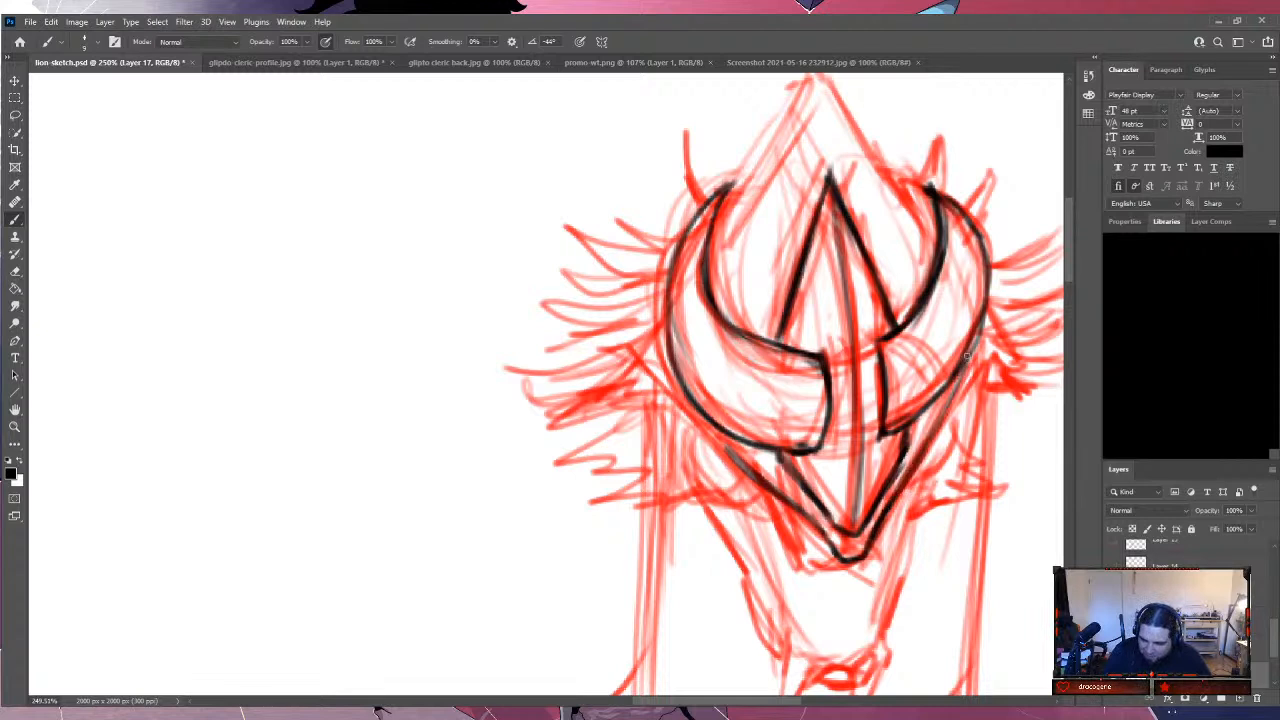
left_click_drag(970, 354, 914, 454)
left_click_drag(926, 410, 898, 466)
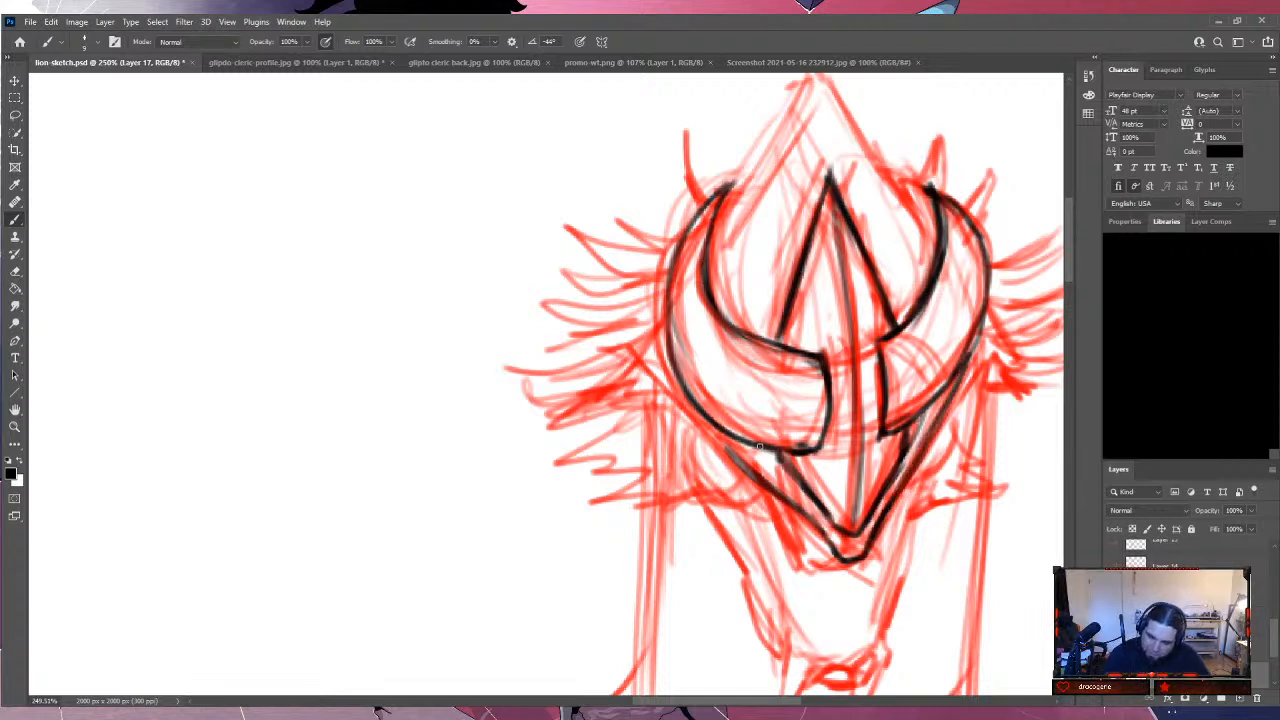
Extend the outer V-shaped border up along the crescent's left arm and darken the join beneath the arm.
mouse_move(758, 446)
left_mouse_down()
mouse_move(802, 478)
mouse_move(766, 462)
left_mouse_up()
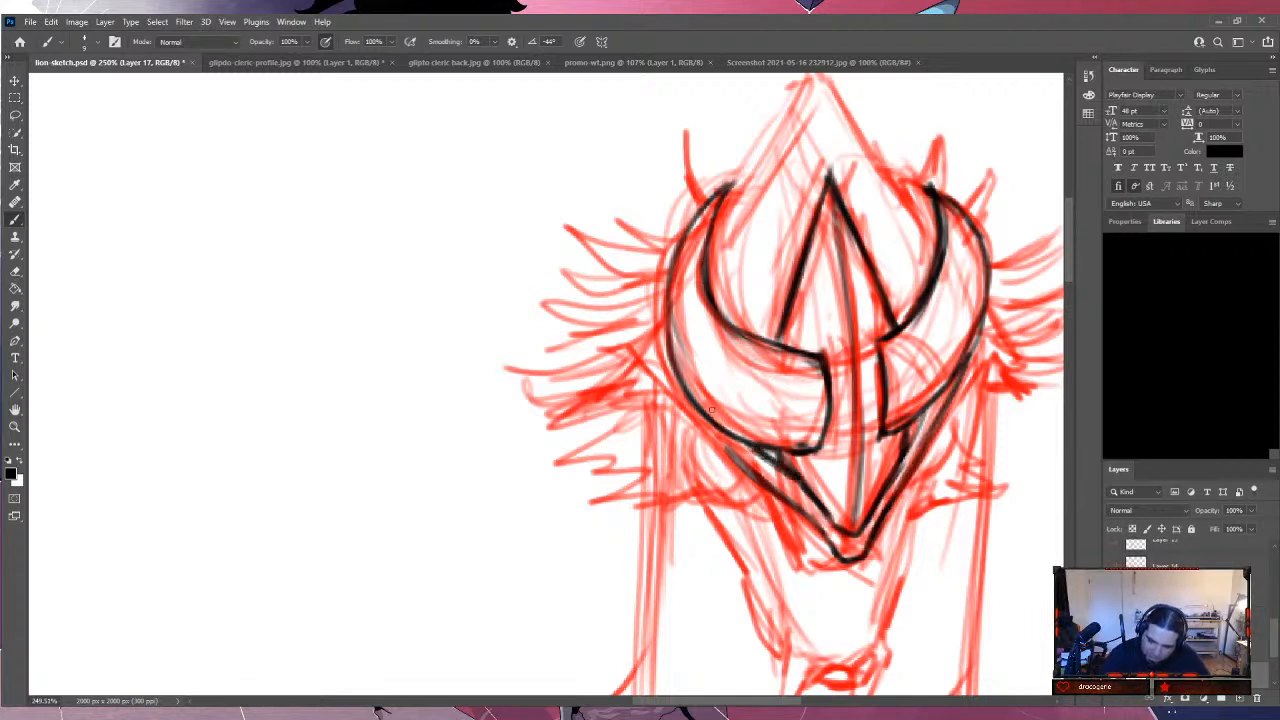
left_click_drag(711, 412, 744, 464)
left_click_drag(672, 396, 744, 466)
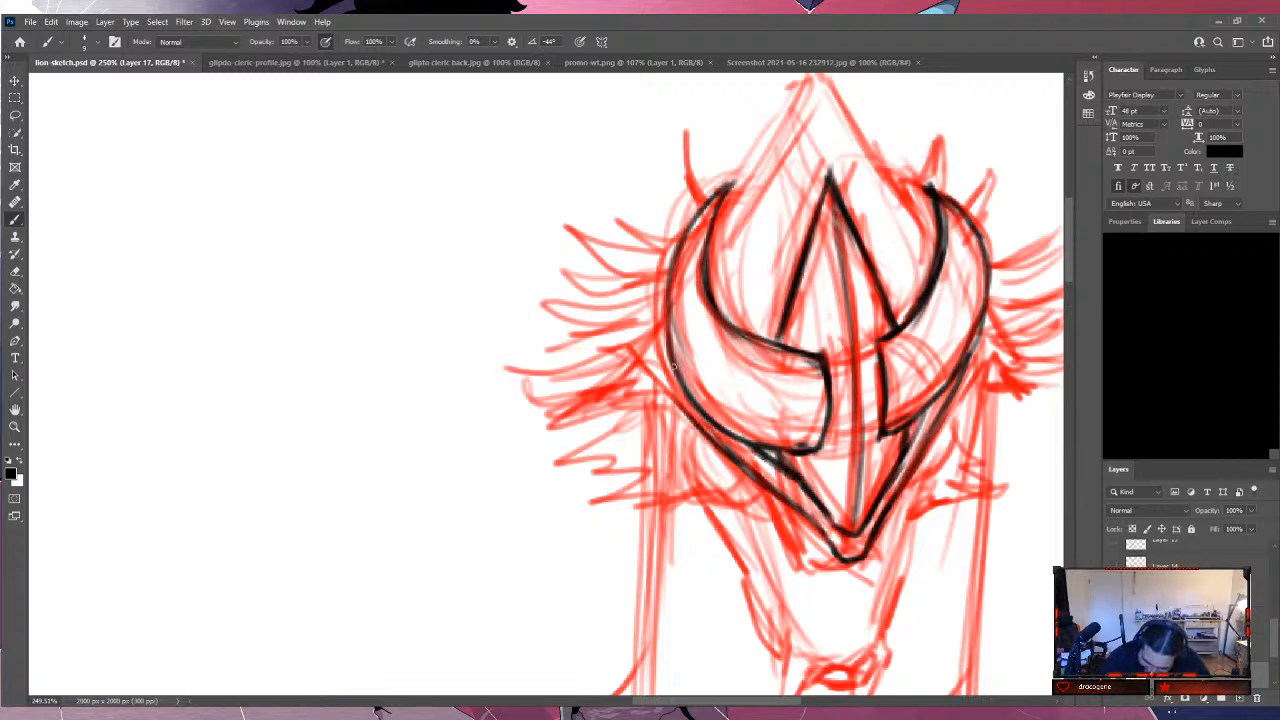
left_click_drag(652, 360, 722, 446)
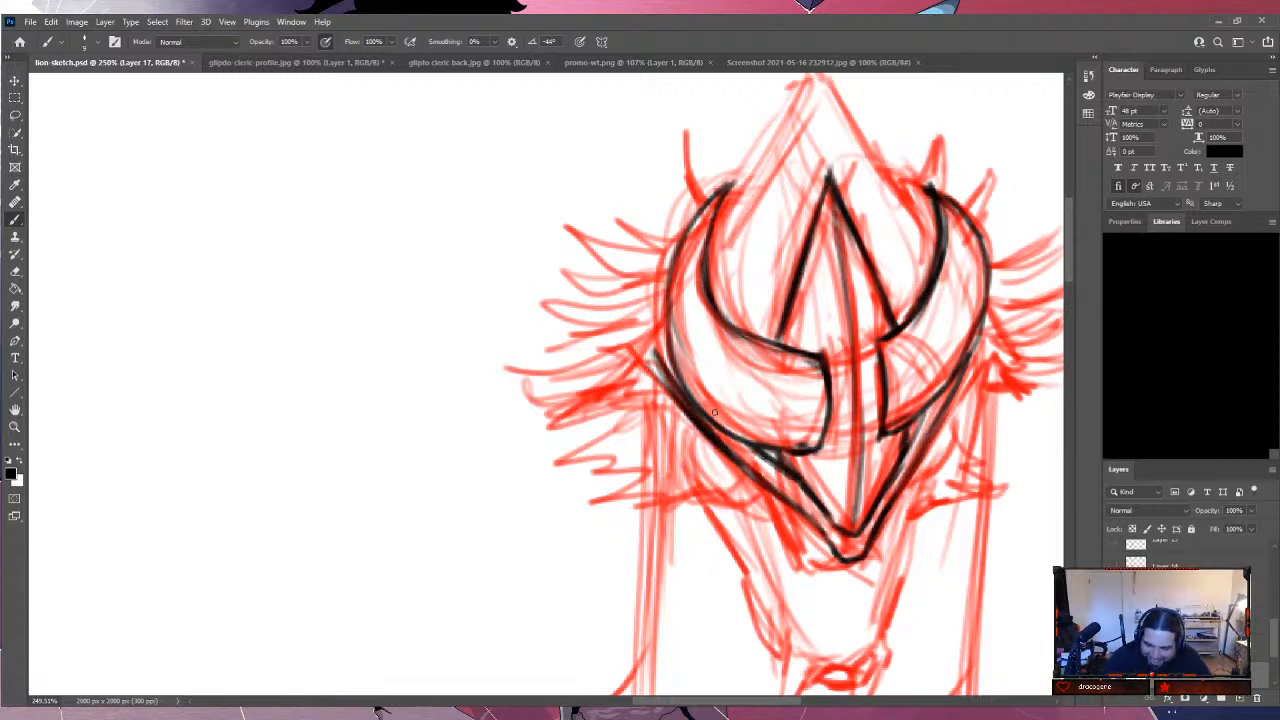
Widen the outer curve of the crescent's left arm and ink the left edge of the pointed peak with a notch near its base.
left_click_drag(660, 372, 678, 262)
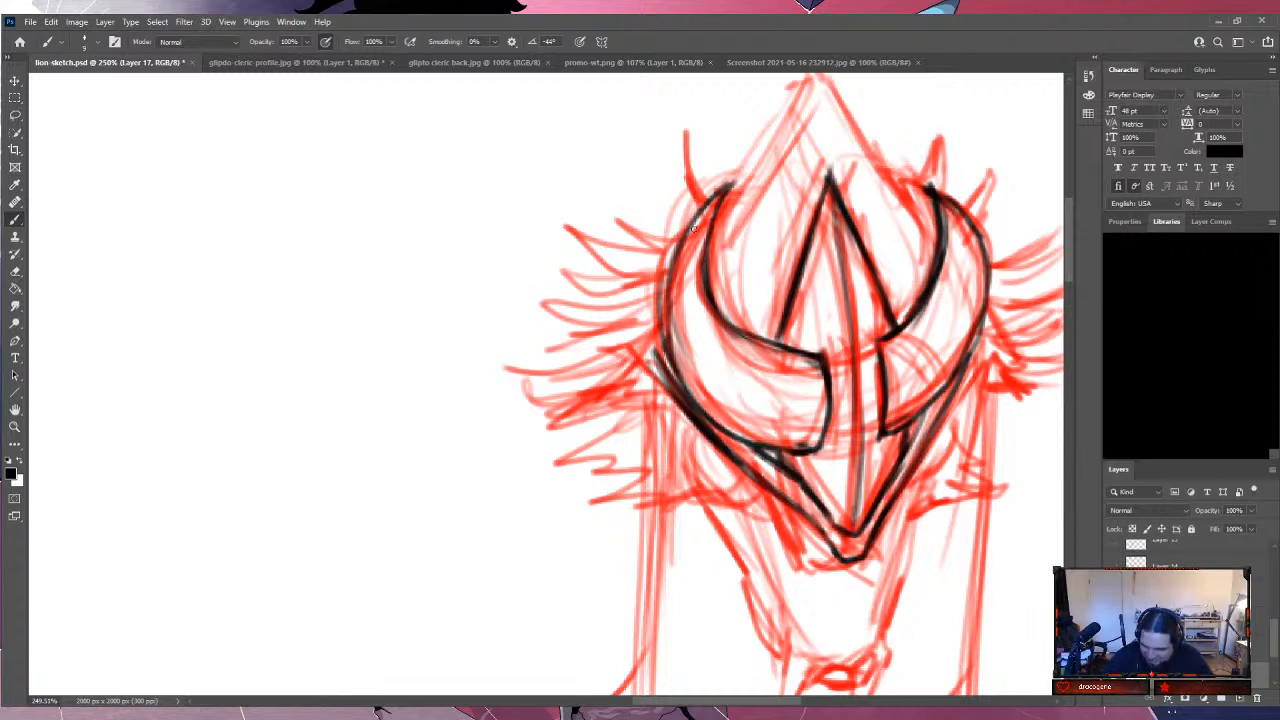
mouse_move(672, 386)
left_mouse_down()
mouse_move(658, 280)
mouse_move(692, 210)
mouse_move(731, 196)
mouse_move(673, 260)
left_mouse_up()
mouse_move(708, 208)
left_mouse_down()
mouse_move(668, 294)
mouse_move(697, 384)
mouse_move(662, 344)
mouse_move(662, 316)
left_mouse_up()
left_click_drag(718, 256, 716, 243)
mouse_move(738, 200)
left_mouse_down()
mouse_move(708, 264)
mouse_move(812, 80)
left_mouse_up()
mouse_move(778, 138)
left_mouse_down()
mouse_move(815, 76)
mouse_move(856, 134)
left_mouse_up()
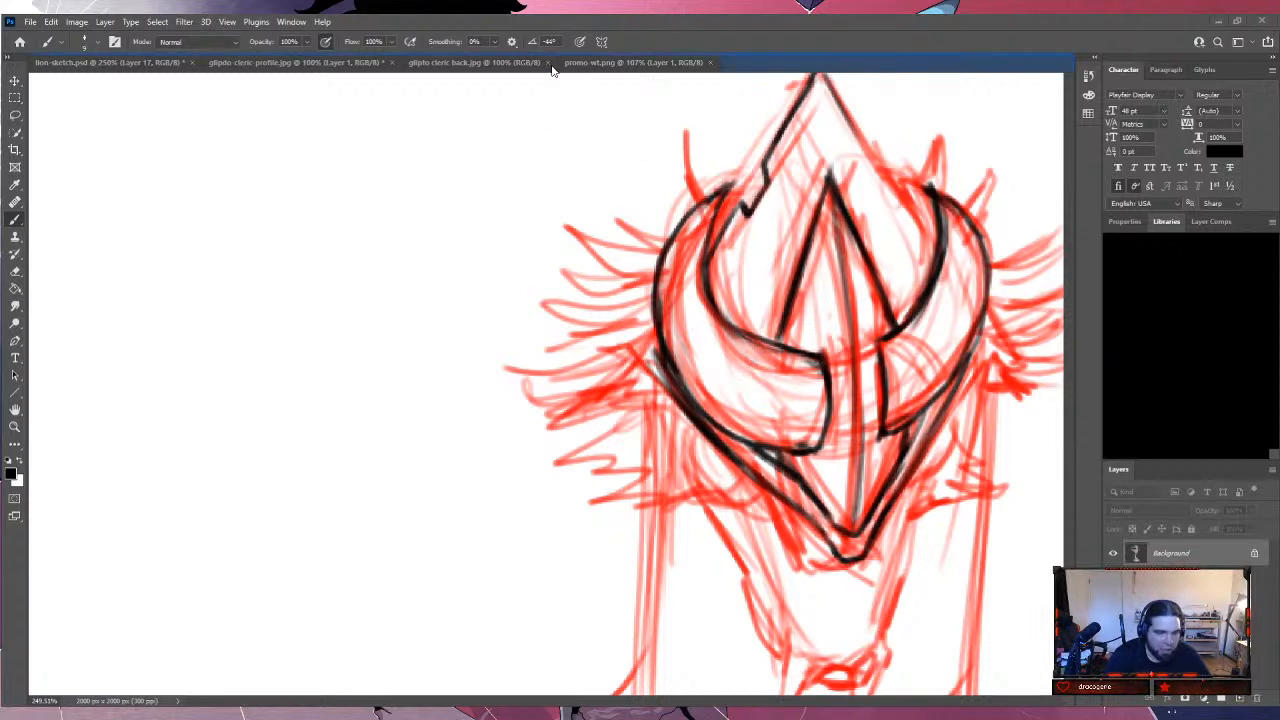
Look through the other open reference images, including the screenshot, promo-wt and glipto cleric files, and return to the lion sketch.
left_click_drag(551, 68, 550, 72)
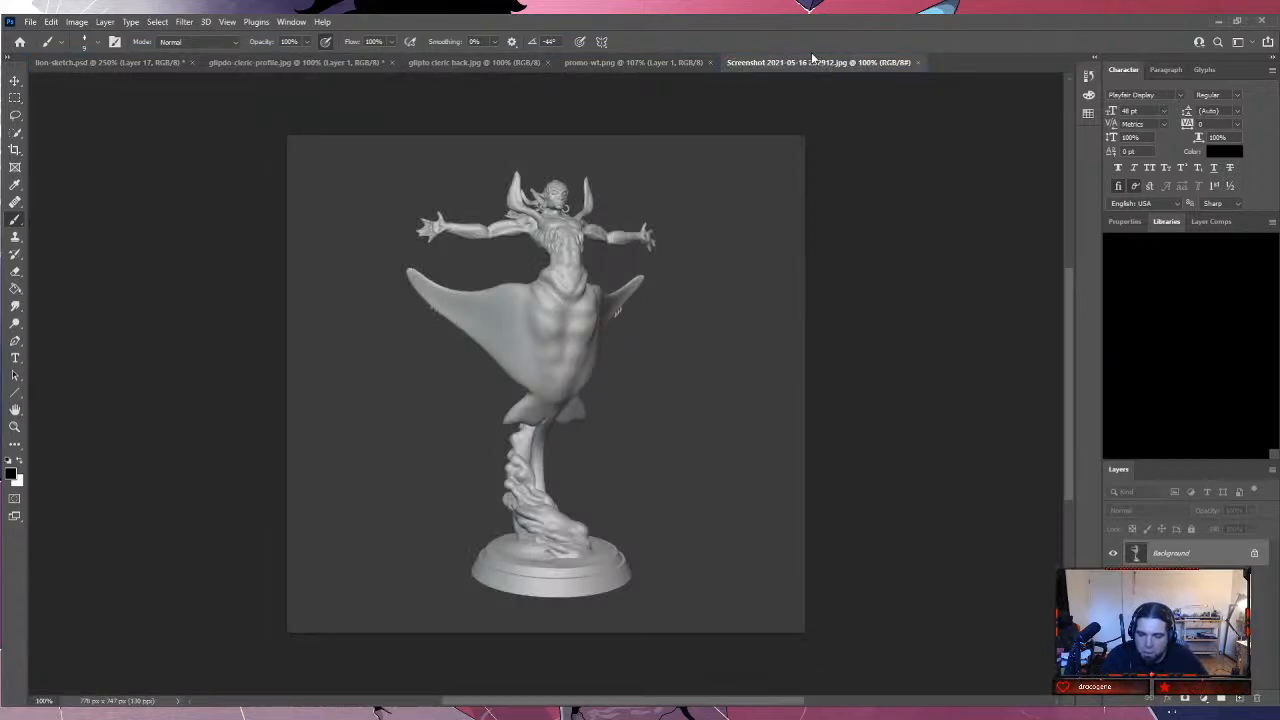
left_click(648, 62)
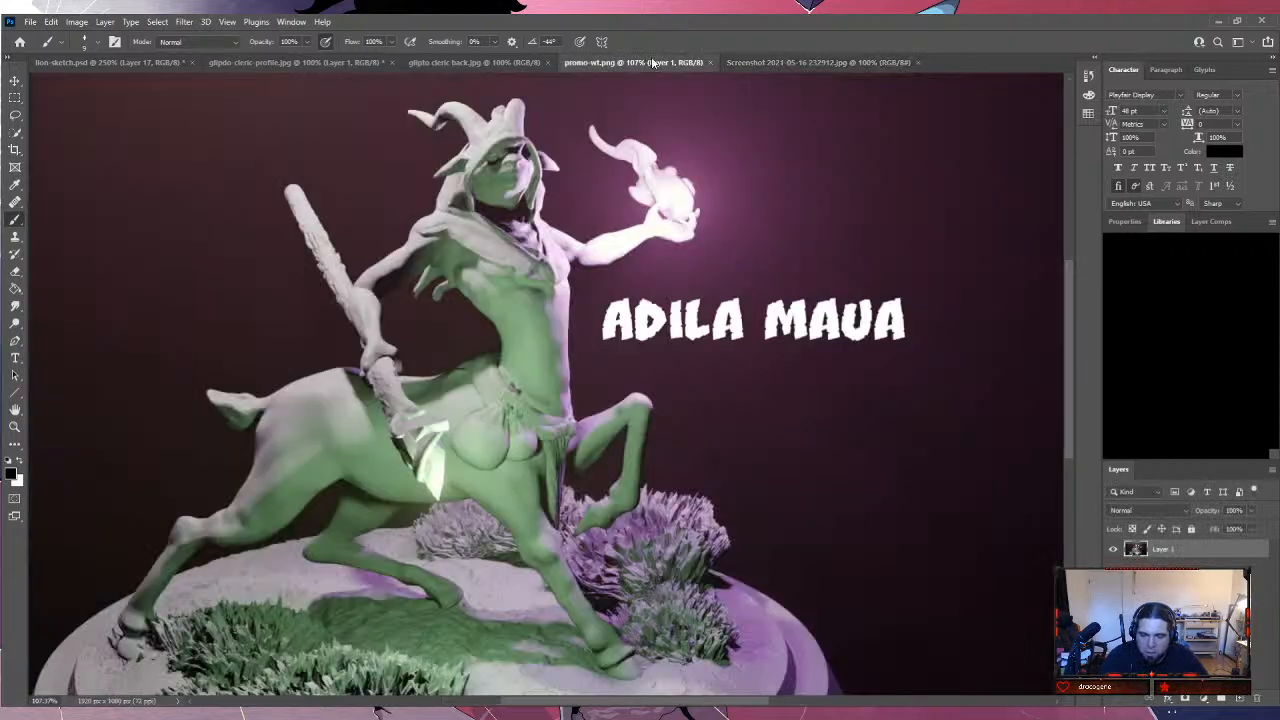
left_click(497, 62)
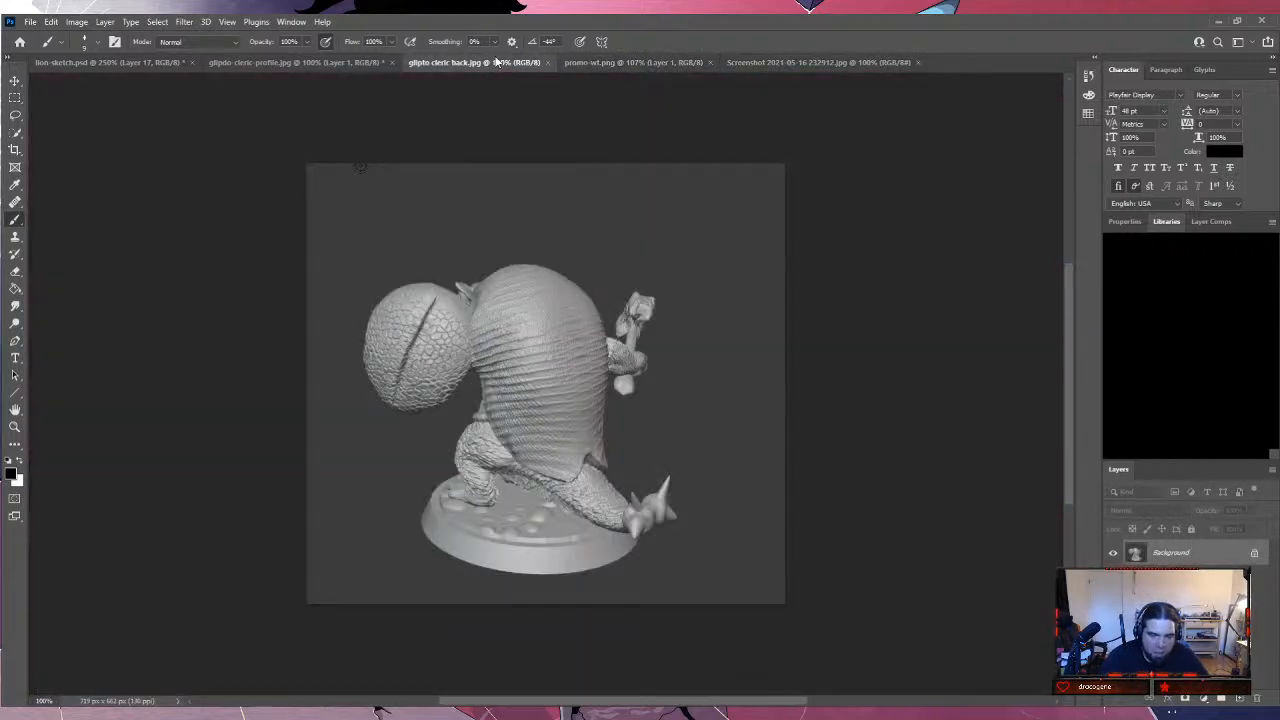
left_click(355, 62)
left_click(117, 62)
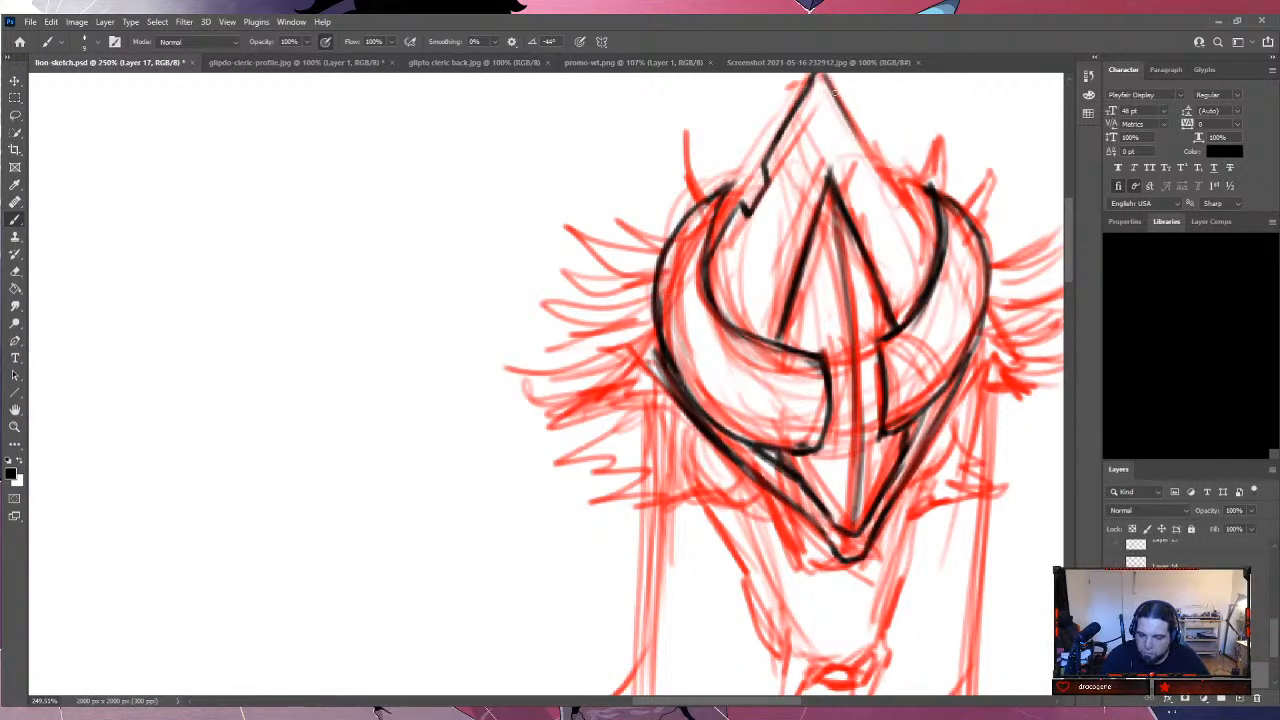
Ink the notched right edge of the pointed peak and the first spiky tufts outside the crescent's right arm.
scroll(1072, 211, "up", 3)
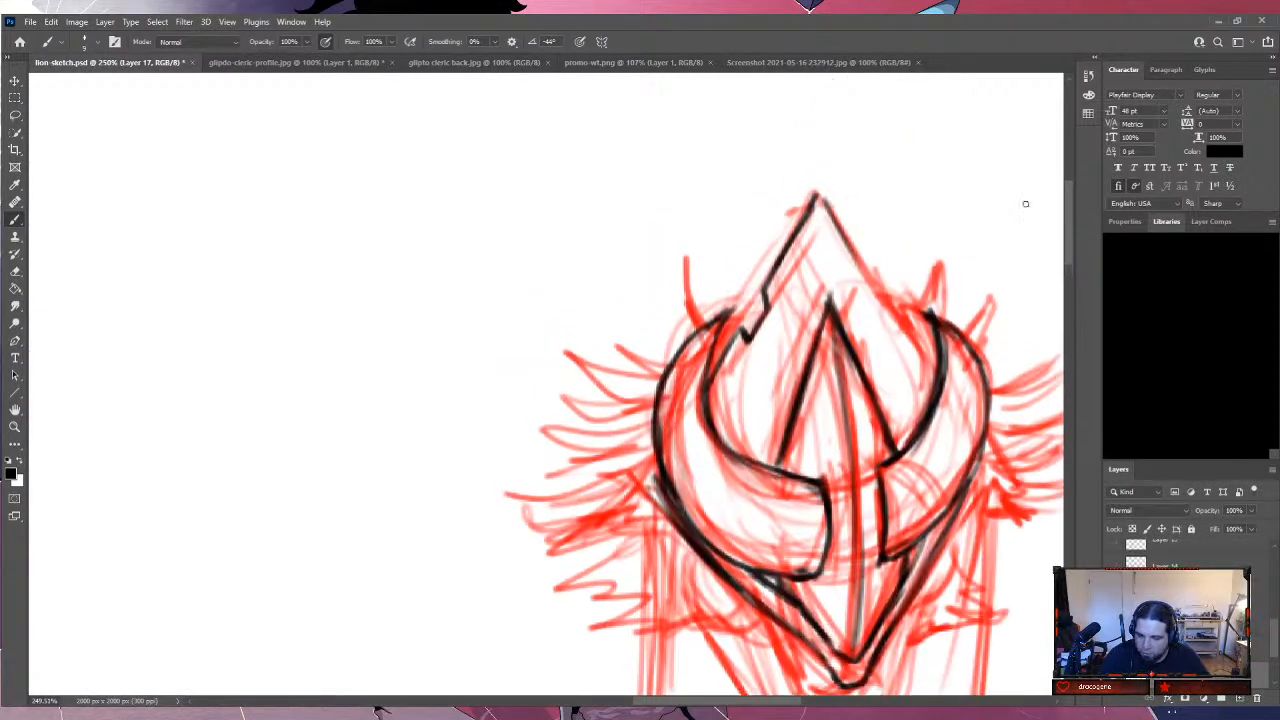
mouse_move(829, 203)
left_mouse_down()
mouse_move(870, 302)
mouse_move(861, 283)
mouse_move(888, 305)
mouse_move(875, 312)
mouse_move(934, 361)
left_mouse_up()
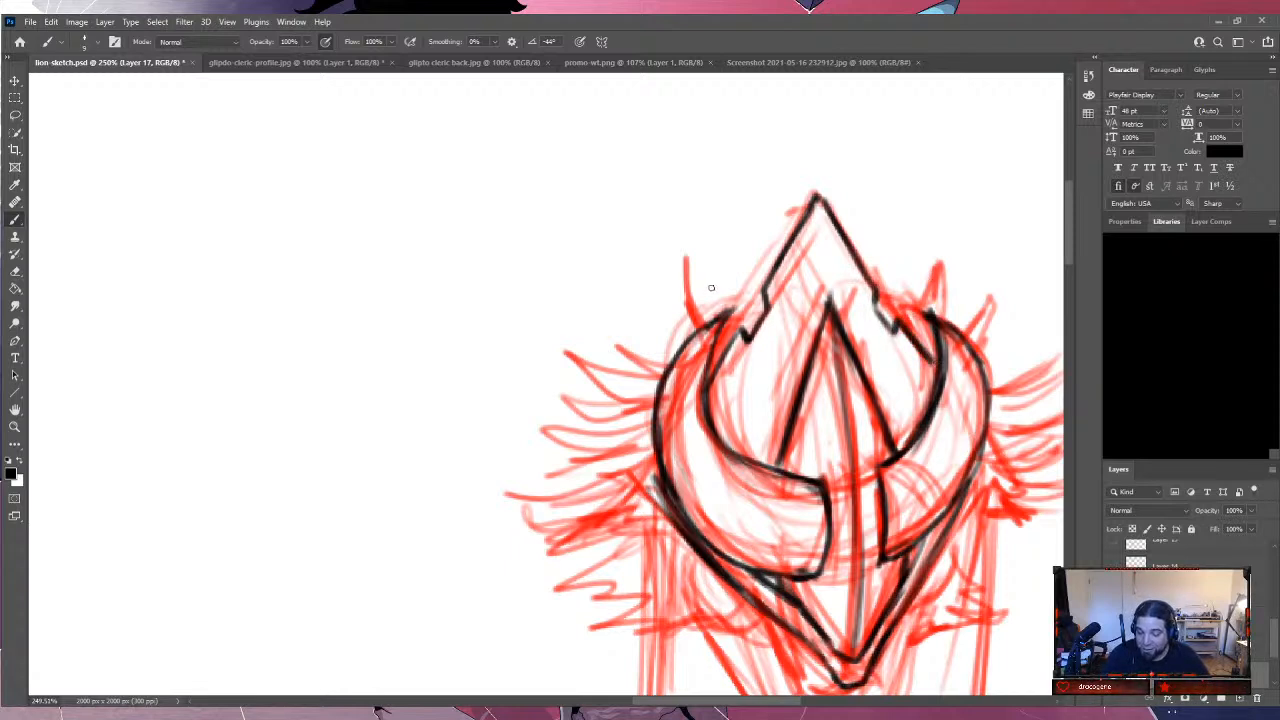
left_click_drag(900, 326, 914, 268)
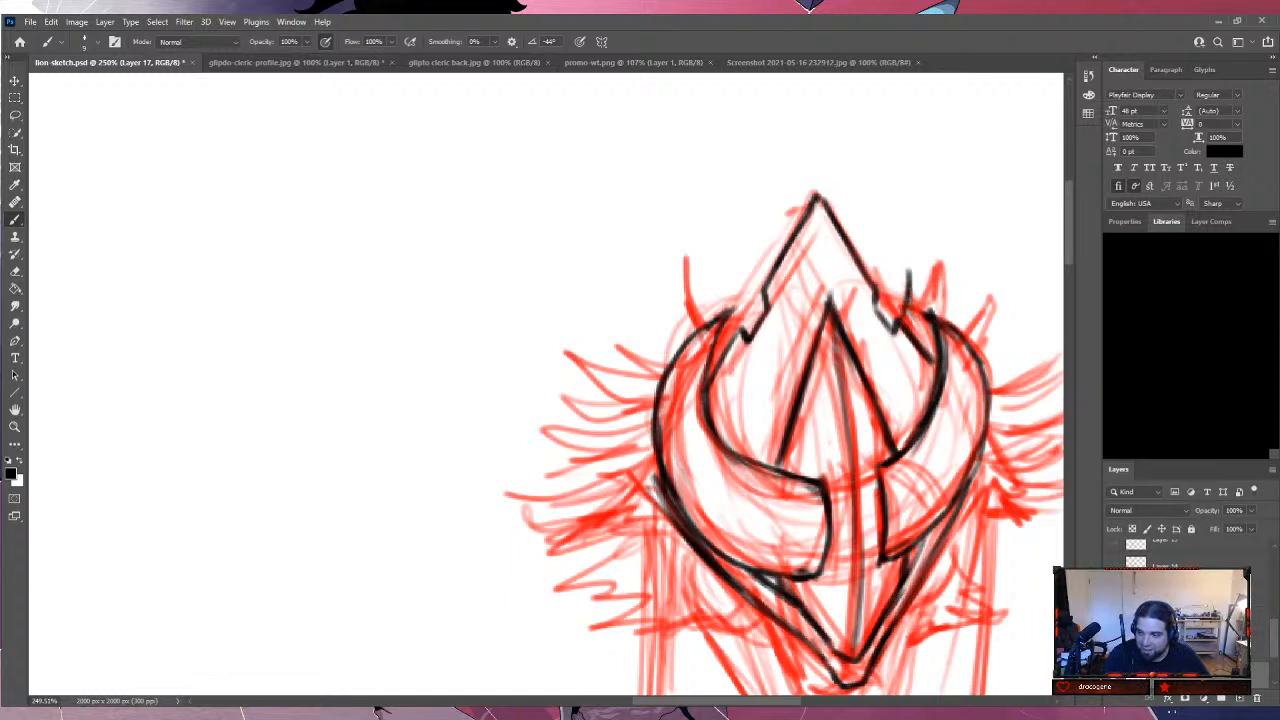
mouse_move(916, 322)
left_mouse_down()
mouse_move(939, 256)
mouse_move(966, 328)
mouse_move(994, 298)
left_mouse_up()
mouse_move(984, 356)
left_mouse_down()
mouse_move(994, 340)
mouse_move(1022, 378)
mouse_move(1064, 357)
left_mouse_up()
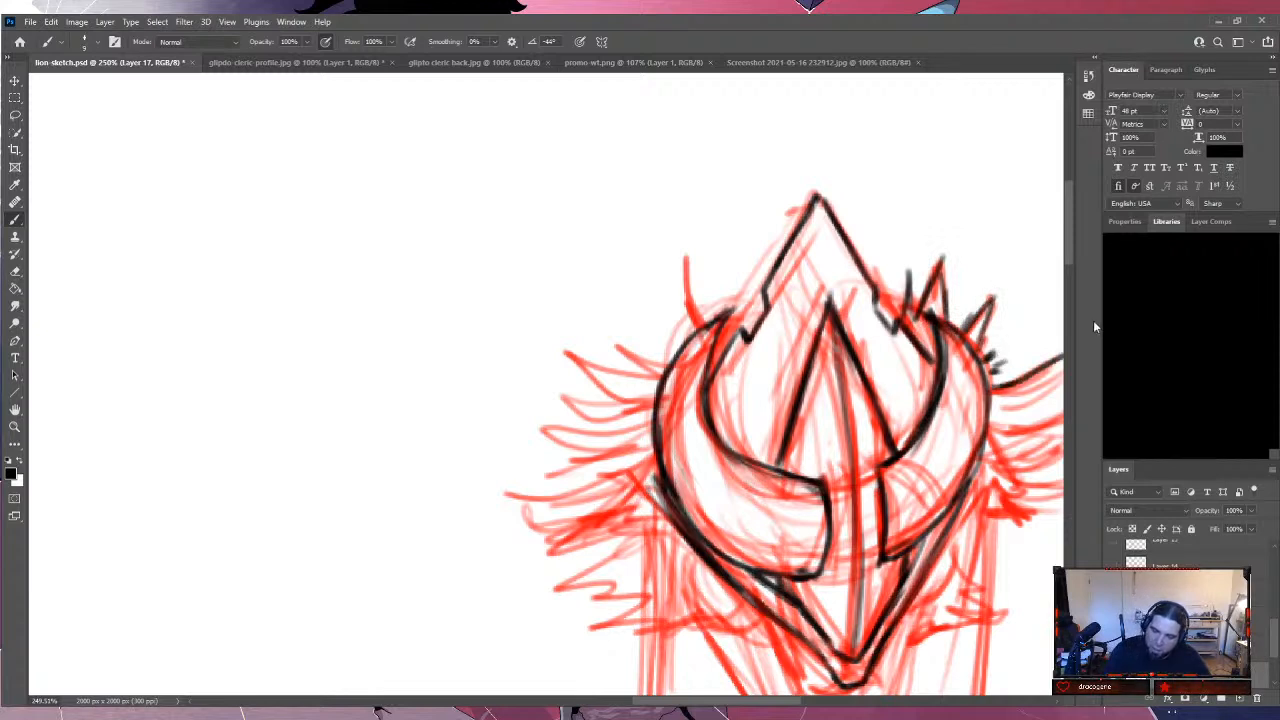
Ink curved, spiky tufts along the upper outside of the crescent's left arm, from the peak's base outward.
mouse_move(752, 322)
left_mouse_down()
mouse_move(725, 280)
mouse_move(739, 320)
mouse_move(721, 308)
mouse_move(716, 318)
mouse_move(672, 266)
left_mouse_up()
left_click_drag(694, 334, 670, 272)
left_click_drag(640, 342, 664, 366)
left_click_drag(606, 330, 650, 370)
mouse_move(614, 340)
left_mouse_down()
mouse_move(646, 370)
mouse_move(682, 354)
left_mouse_up()
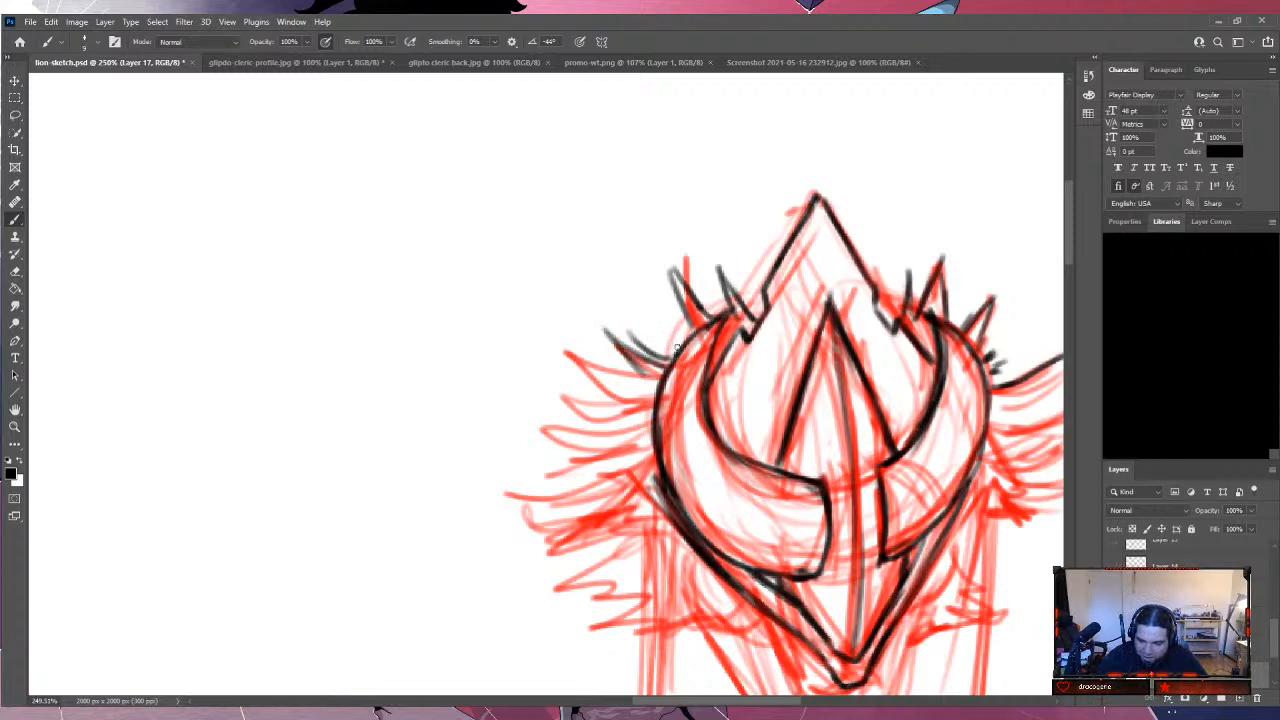
left_click_drag(648, 310, 680, 350)
left_click_drag(644, 302, 690, 352)
Fill in the tufts on the upper outside of the crescent's right arm with short black strokes.
left_click_drag(984, 358, 1014, 338)
mouse_move(992, 382)
left_mouse_down()
mouse_move(1016, 368)
mouse_move(994, 380)
left_mouse_up()
left_click_drag(1034, 366, 998, 384)
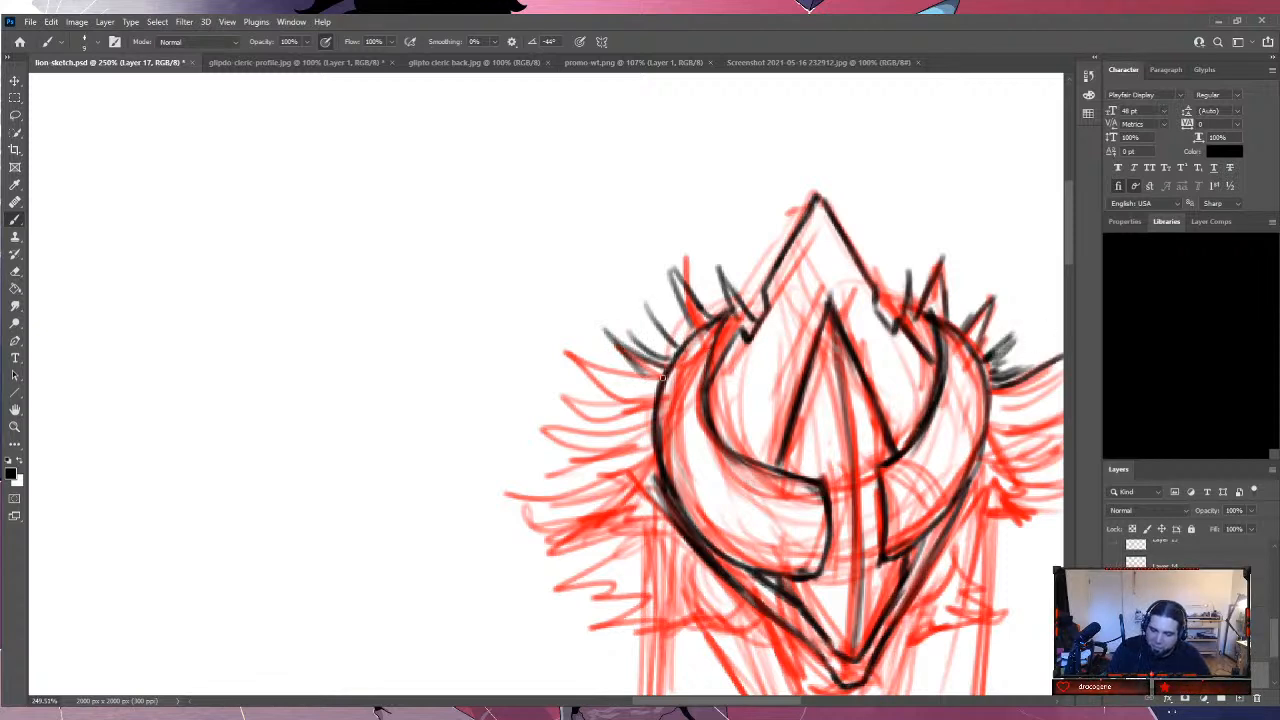
Ink more spiky black tufts further down the outside of the crescent's left arm.
mouse_move(666, 368)
left_mouse_down()
mouse_move(617, 382)
mouse_move(608, 362)
mouse_move(552, 340)
left_mouse_up()
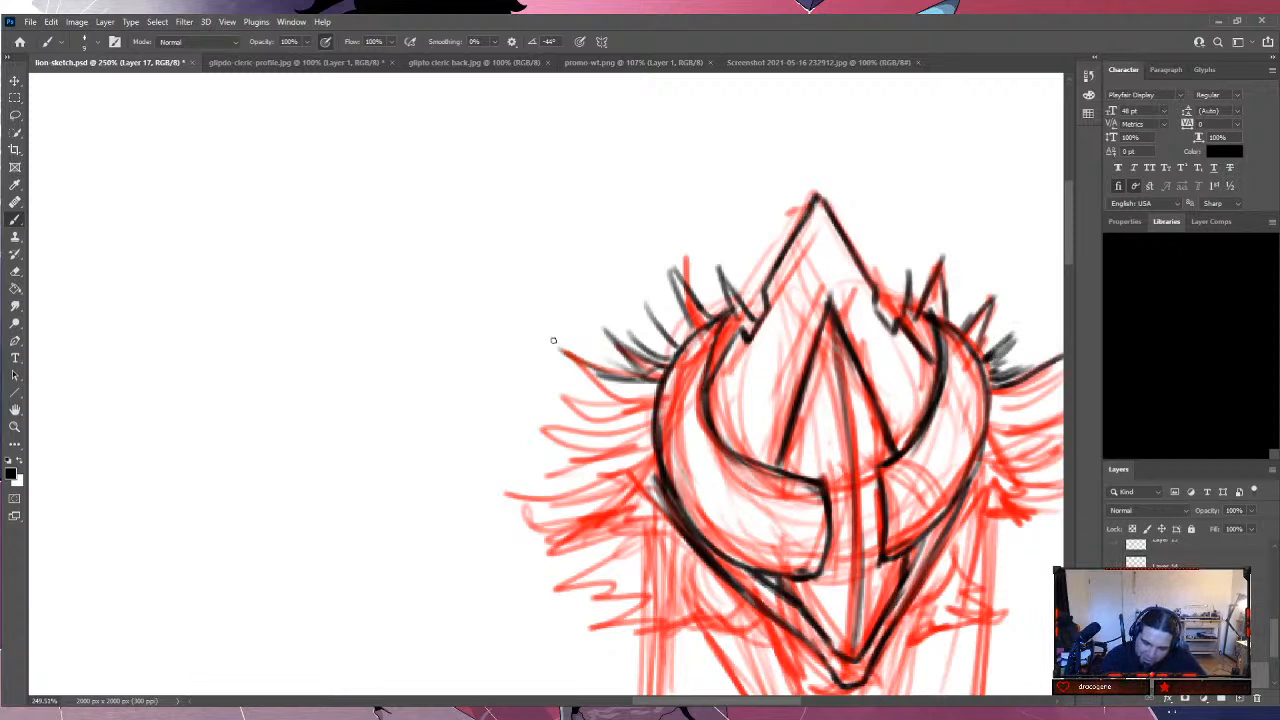
left_click_drag(632, 406, 556, 392)
left_click_drag(616, 404, 534, 376)
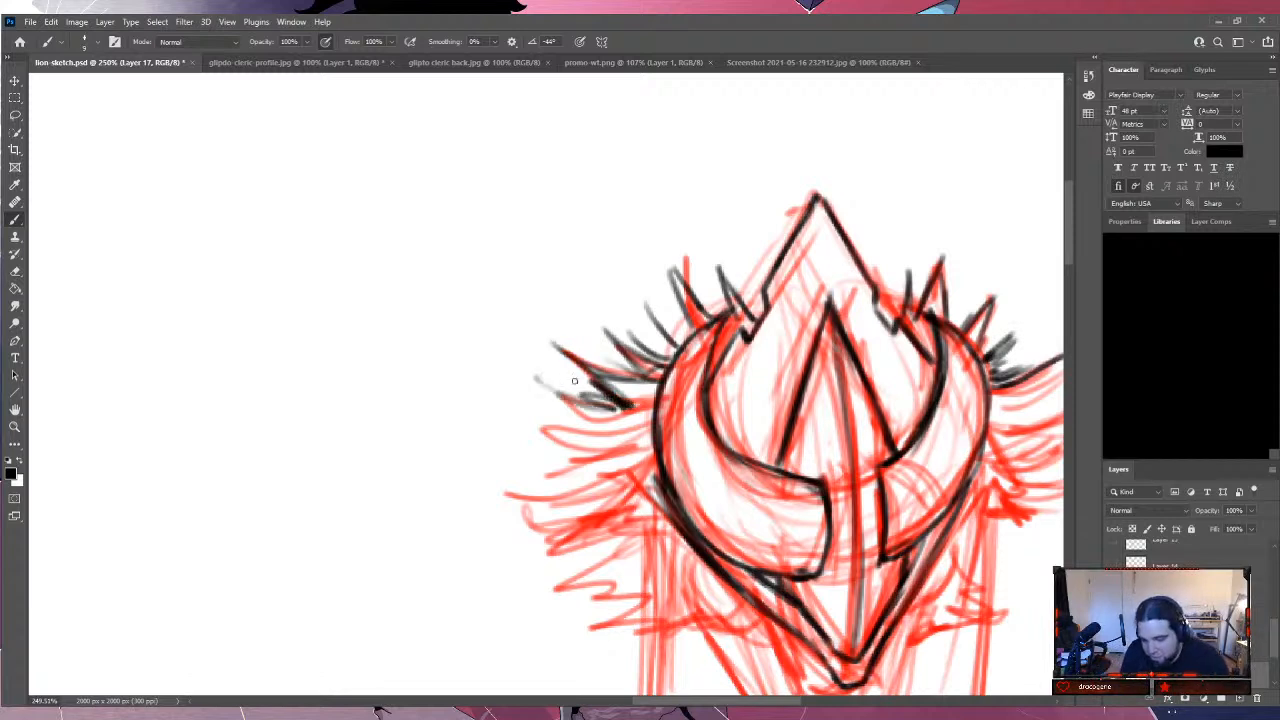
left_click_drag(610, 420, 558, 404)
left_click_drag(622, 428, 566, 414)
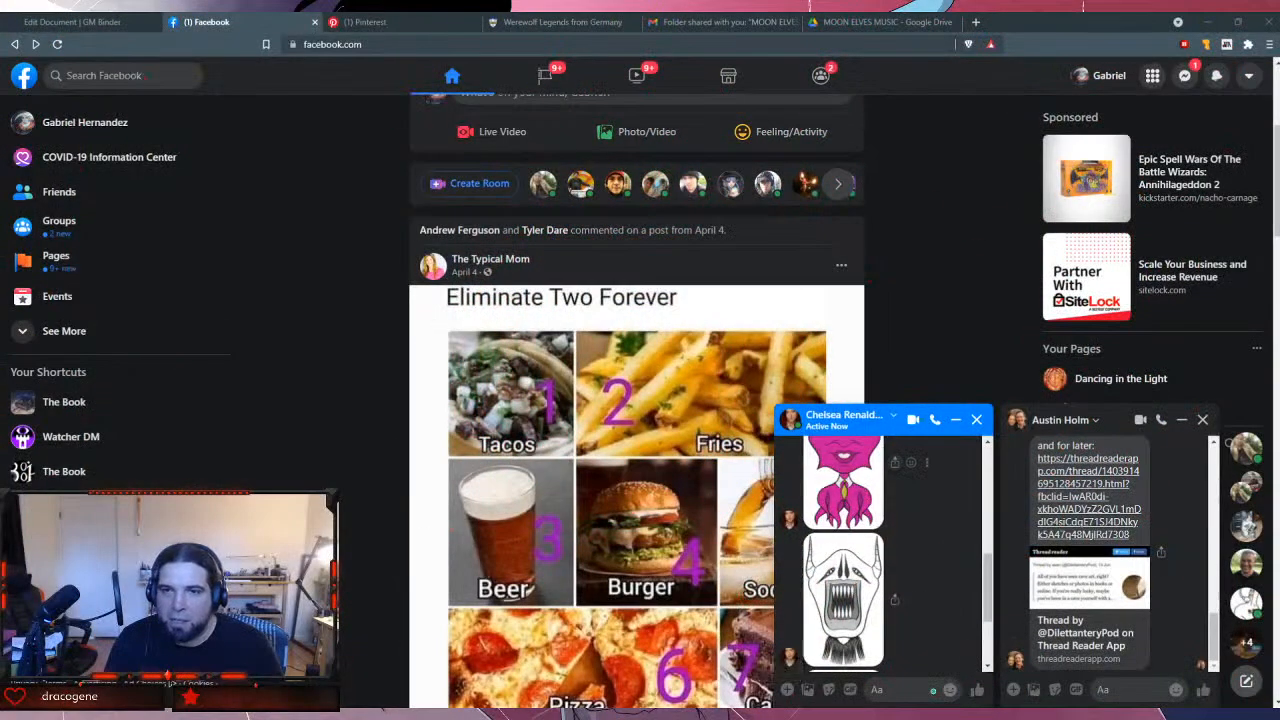
Switch to the Facebook chat and view the pink horned, fanged mask and red horned boss drawings at full size.
left_click(842, 481)
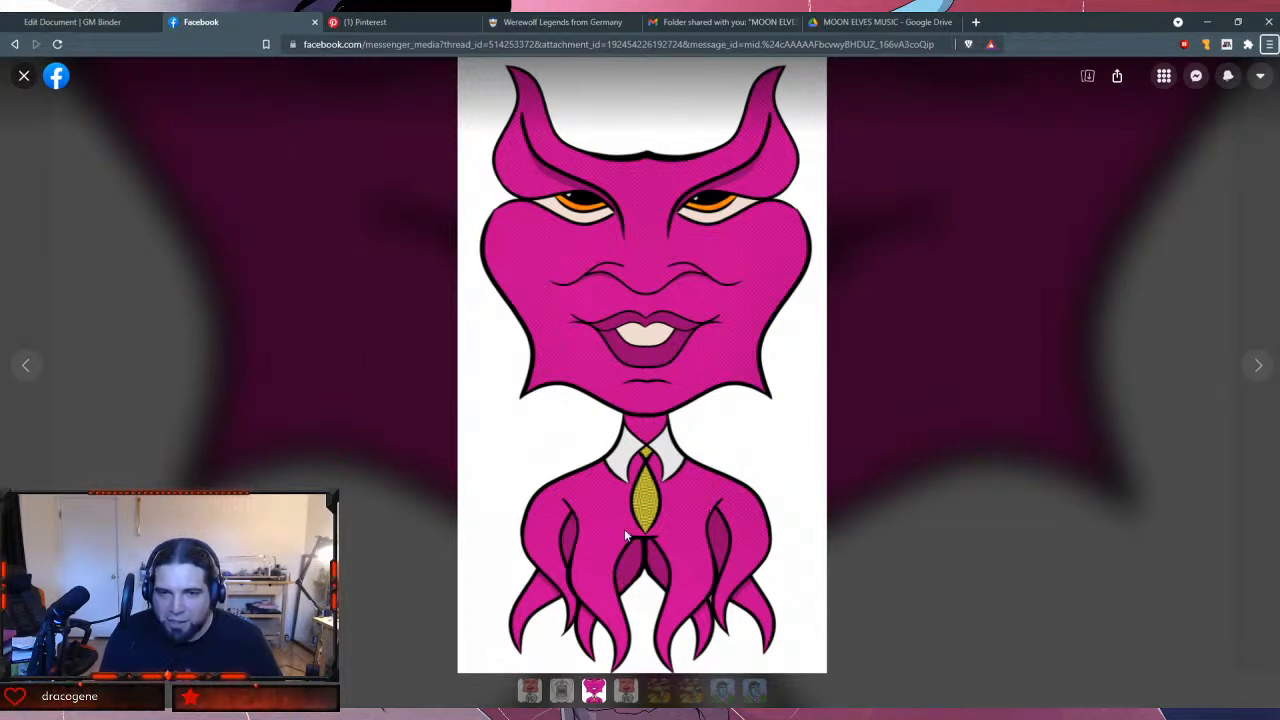
left_click(561, 694)
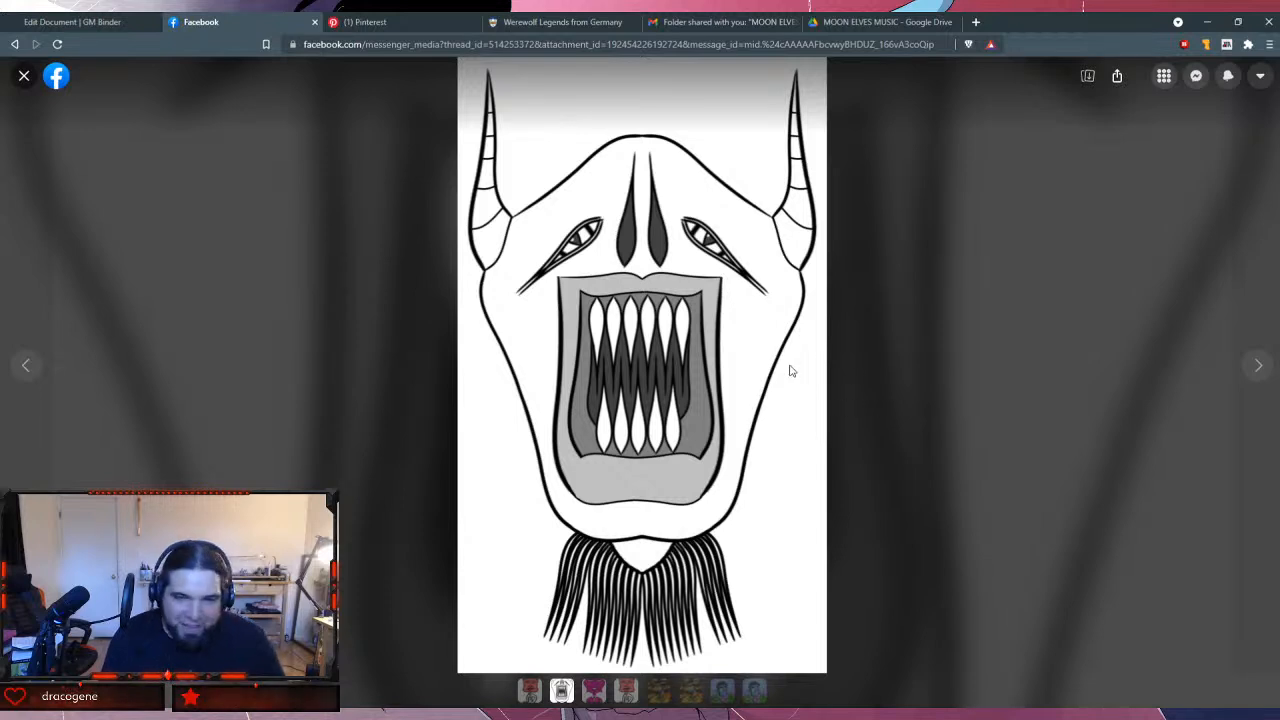
key("Left")
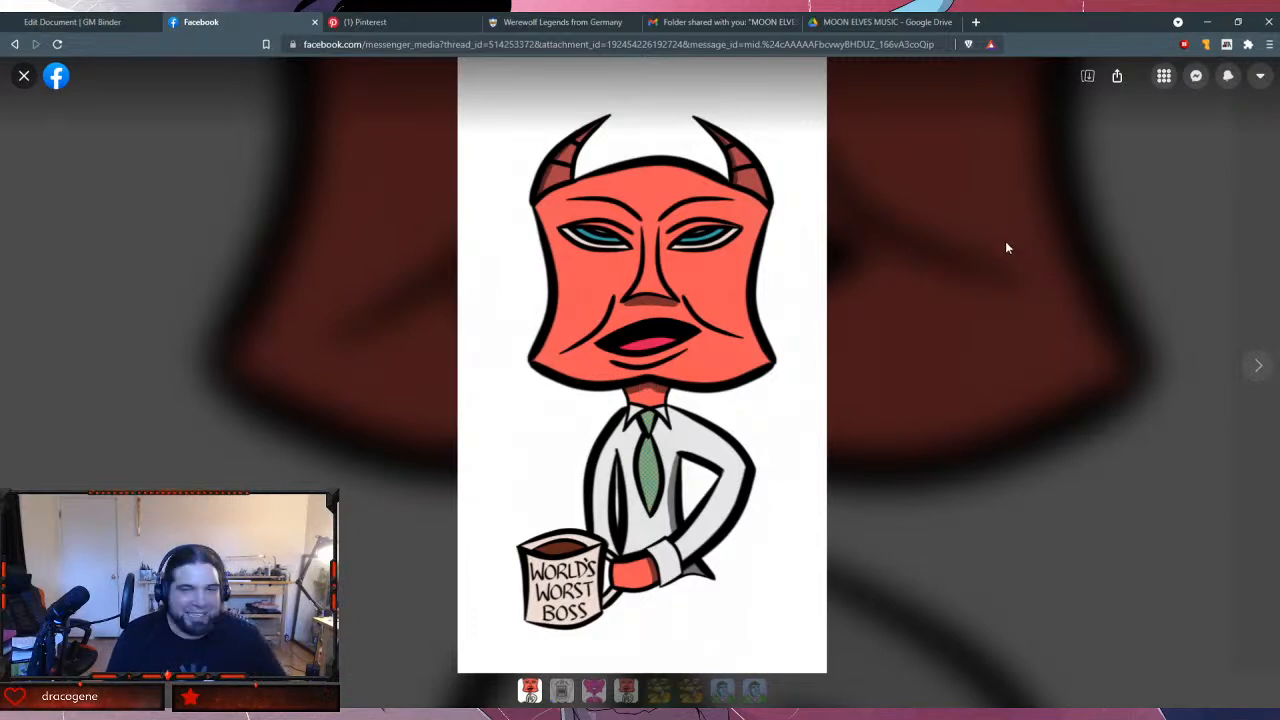
key("Escape")
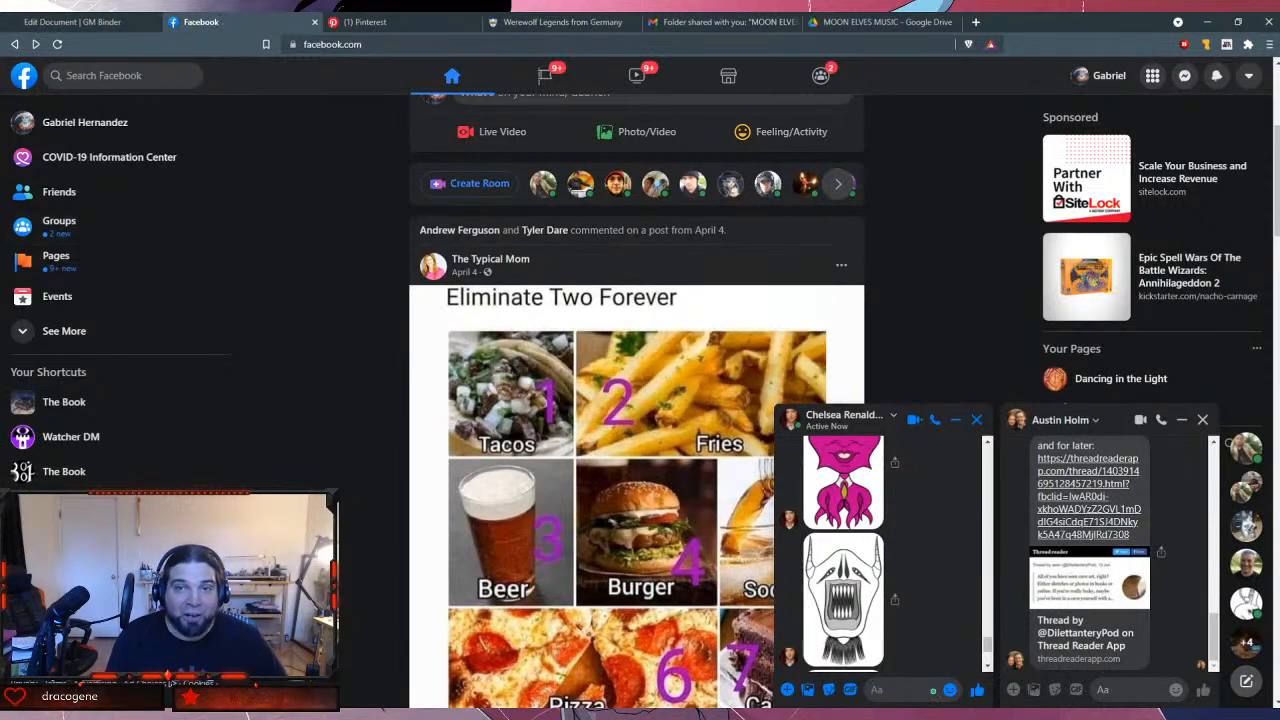
scroll(1010, 567, "up", 1)
scroll(886, 612, "down", 2)
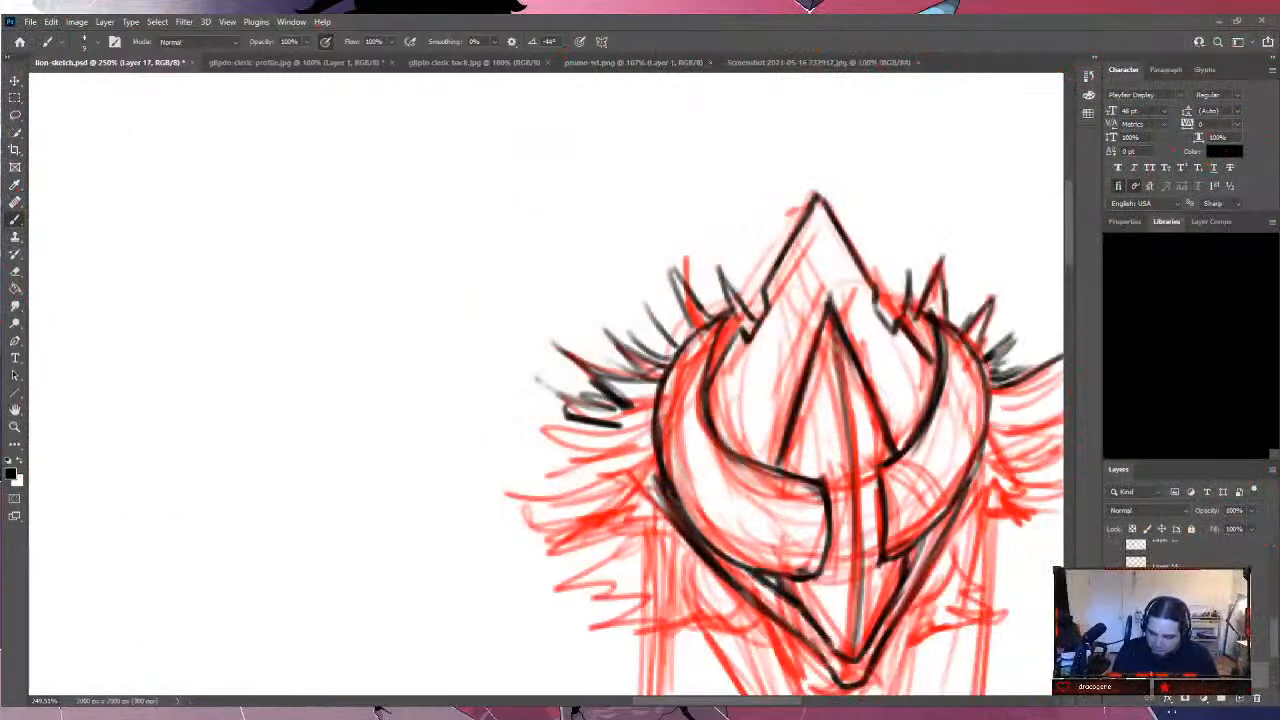
Return to the lion sketch in Photoshop and ink the left eye, both sides of the muzzle and the solid black nose.
scroll(1070, 252, "right", 3)
scroll(1070, 252, "down", 4)
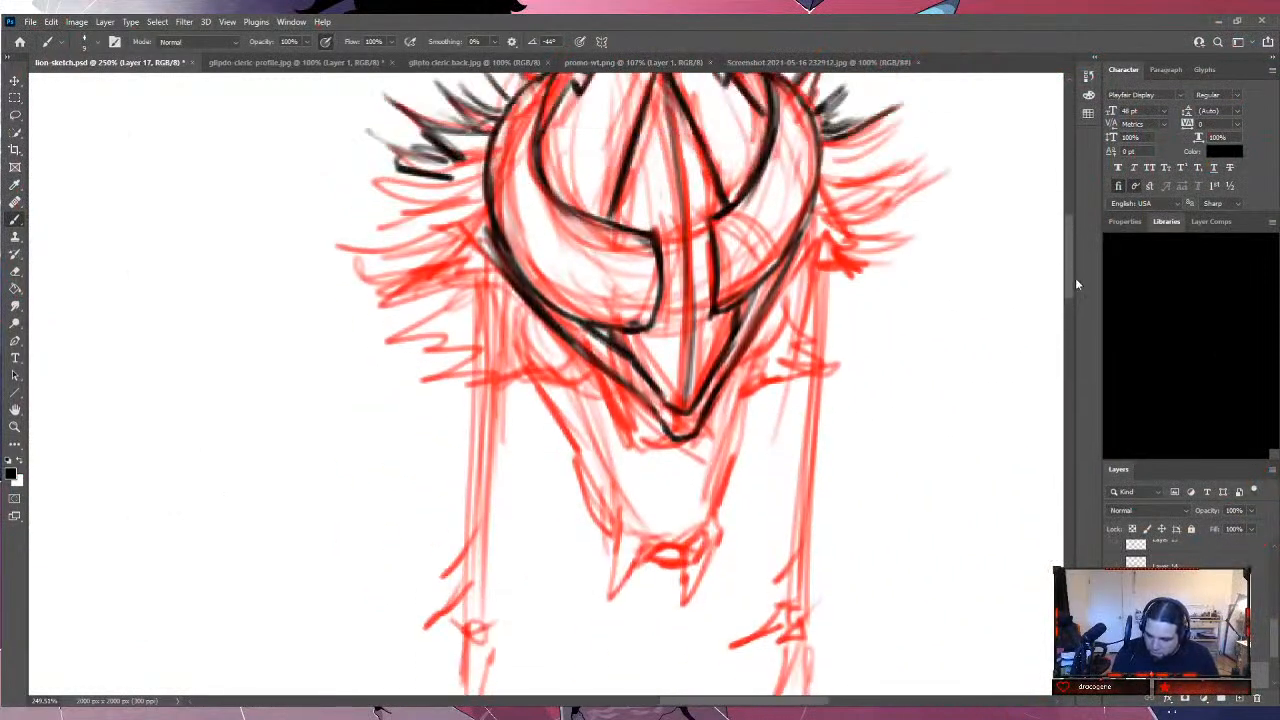
scroll(1075, 277, "up", 2)
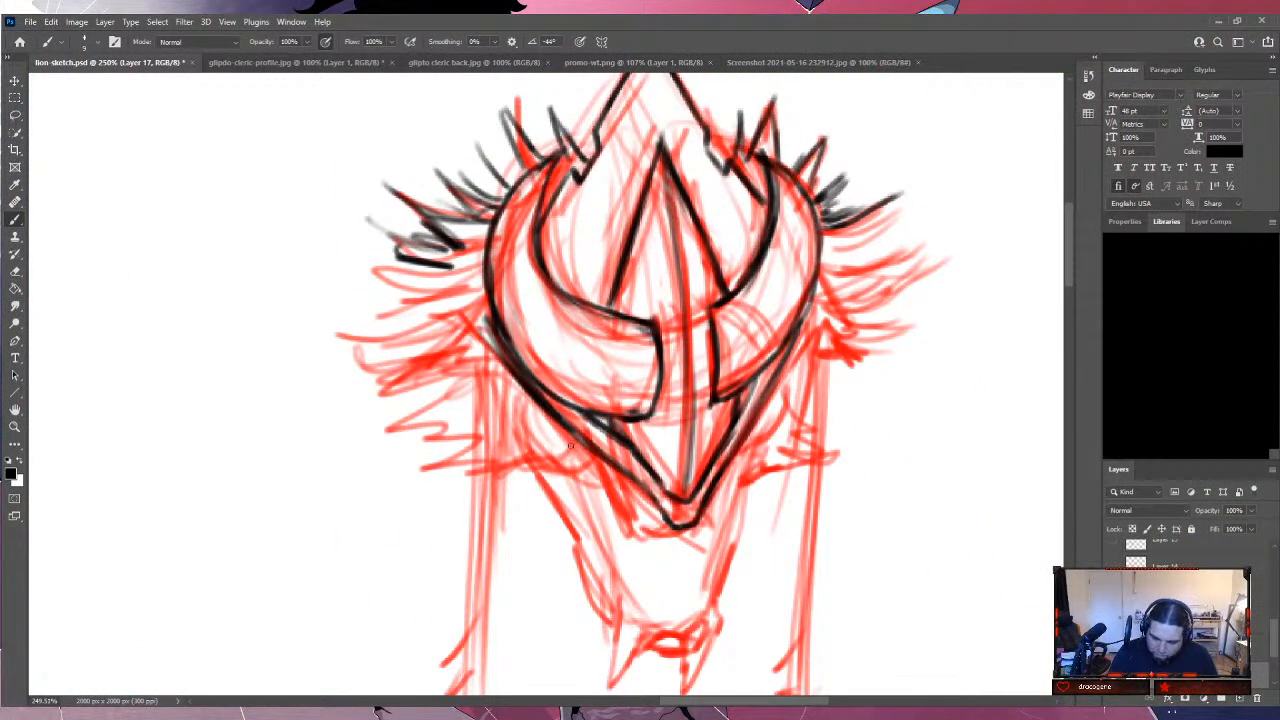
mouse_move(587, 447)
left_mouse_down()
mouse_move(528, 443)
mouse_move(525, 470)
mouse_move(592, 483)
mouse_move(614, 463)
left_mouse_up()
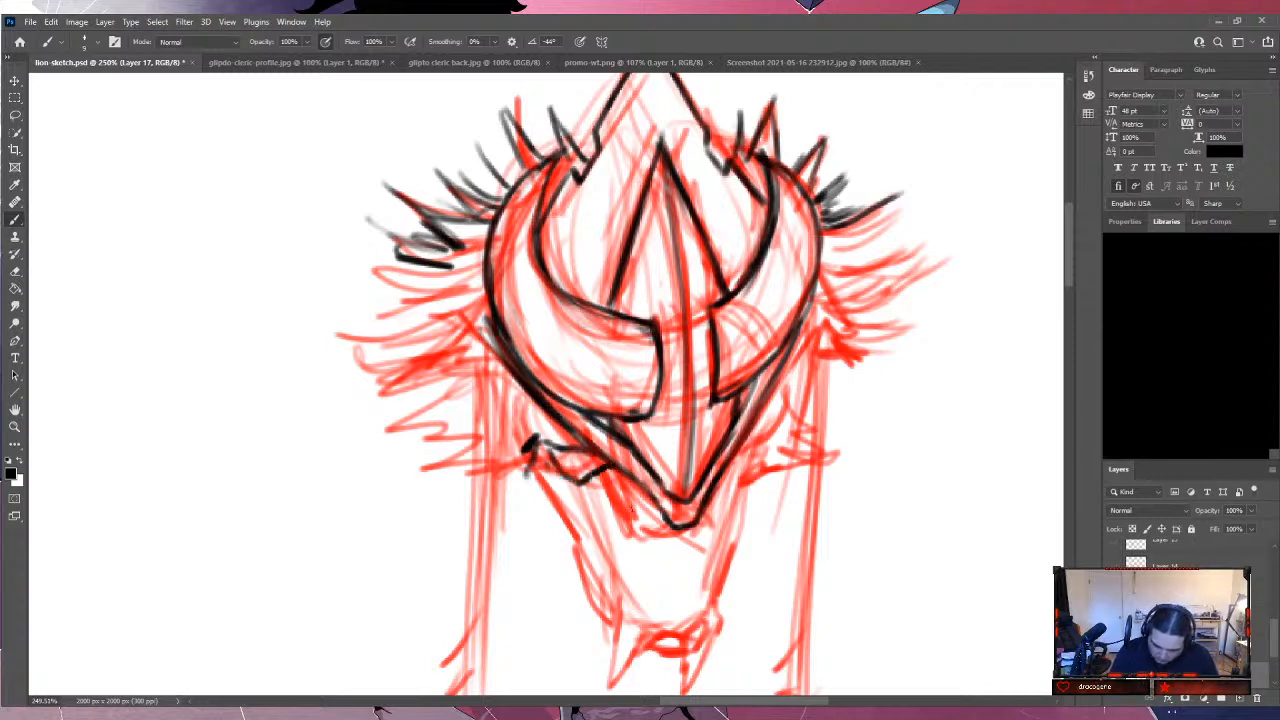
mouse_move(535, 456)
left_mouse_down()
mouse_move(542, 501)
mouse_move(574, 511)
mouse_move(546, 501)
mouse_move(567, 538)
mouse_move(563, 509)
mouse_move(586, 547)
mouse_move(586, 536)
mouse_move(628, 621)
mouse_move(657, 644)
mouse_move(640, 627)
mouse_move(702, 623)
mouse_move(680, 644)
mouse_move(648, 643)
mouse_move(695, 628)
mouse_move(645, 627)
mouse_move(641, 639)
mouse_move(609, 594)
left_mouse_up()
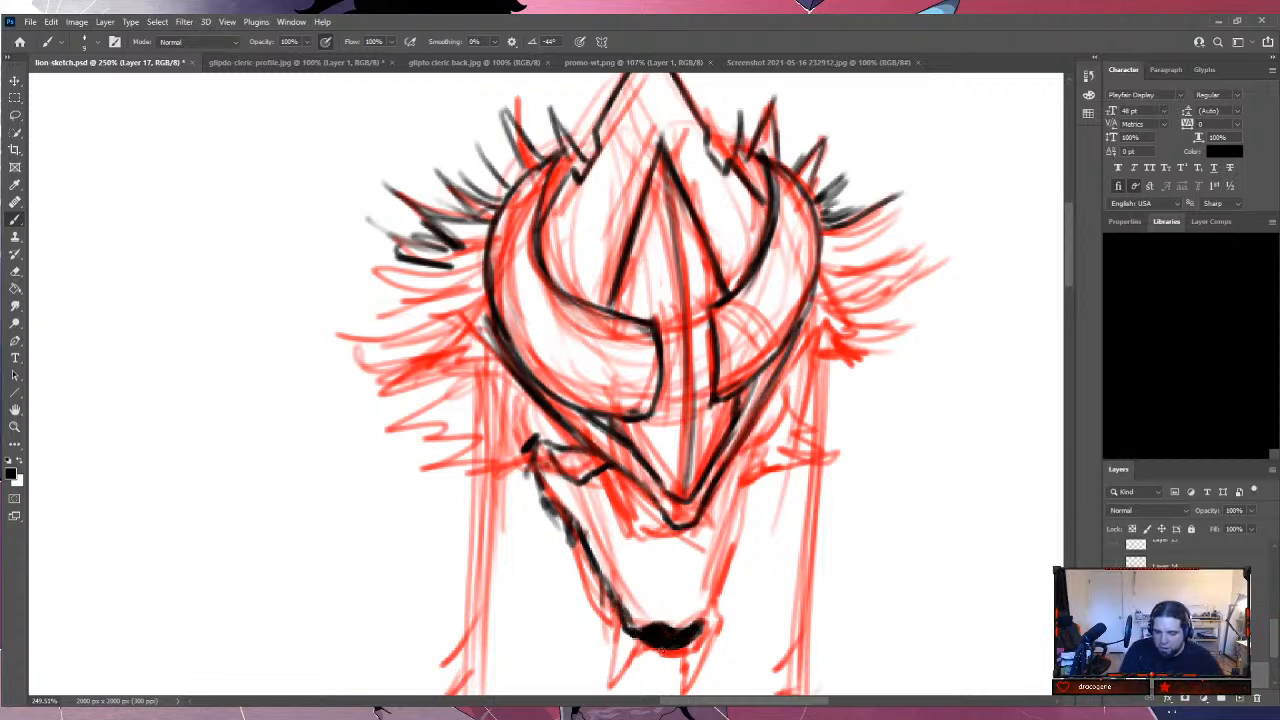
mouse_move(662, 648)
left_mouse_down()
mouse_move(702, 644)
mouse_move(714, 628)
mouse_move(755, 432)
left_mouse_up()
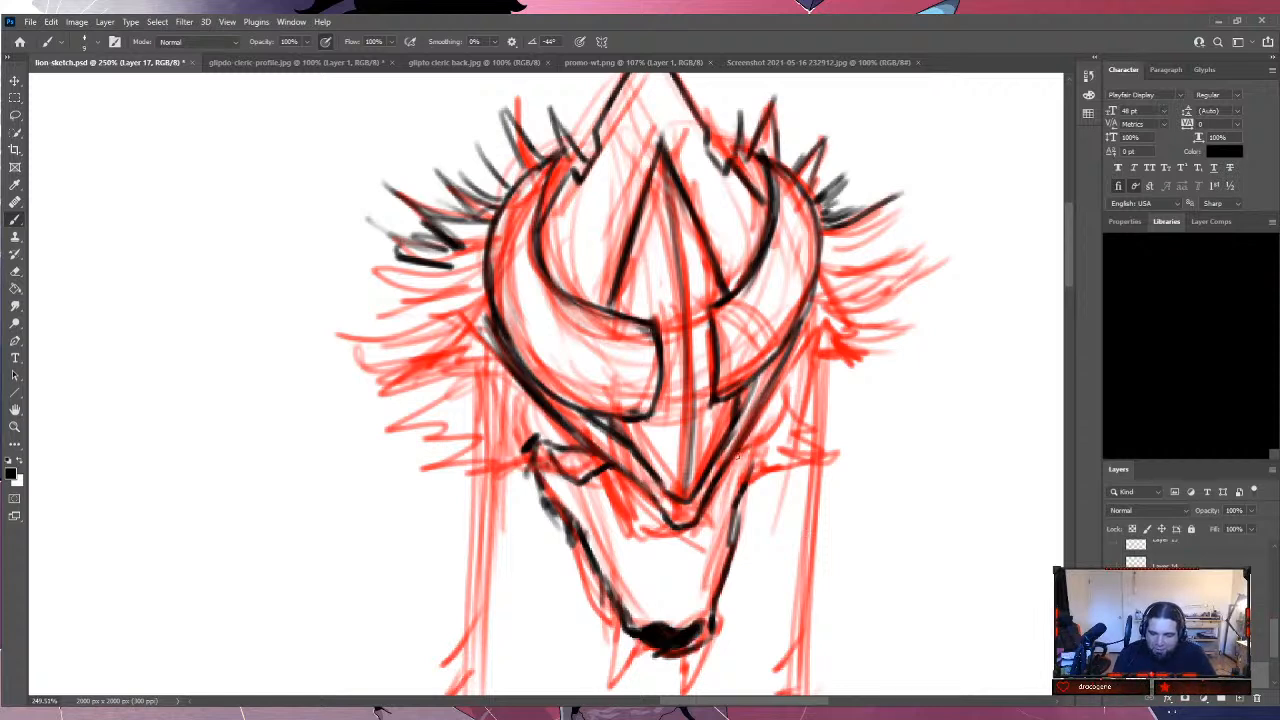
Ink the right eye outline and the pointed ears on both sides of the head.
left_click_drag(745, 445, 770, 436)
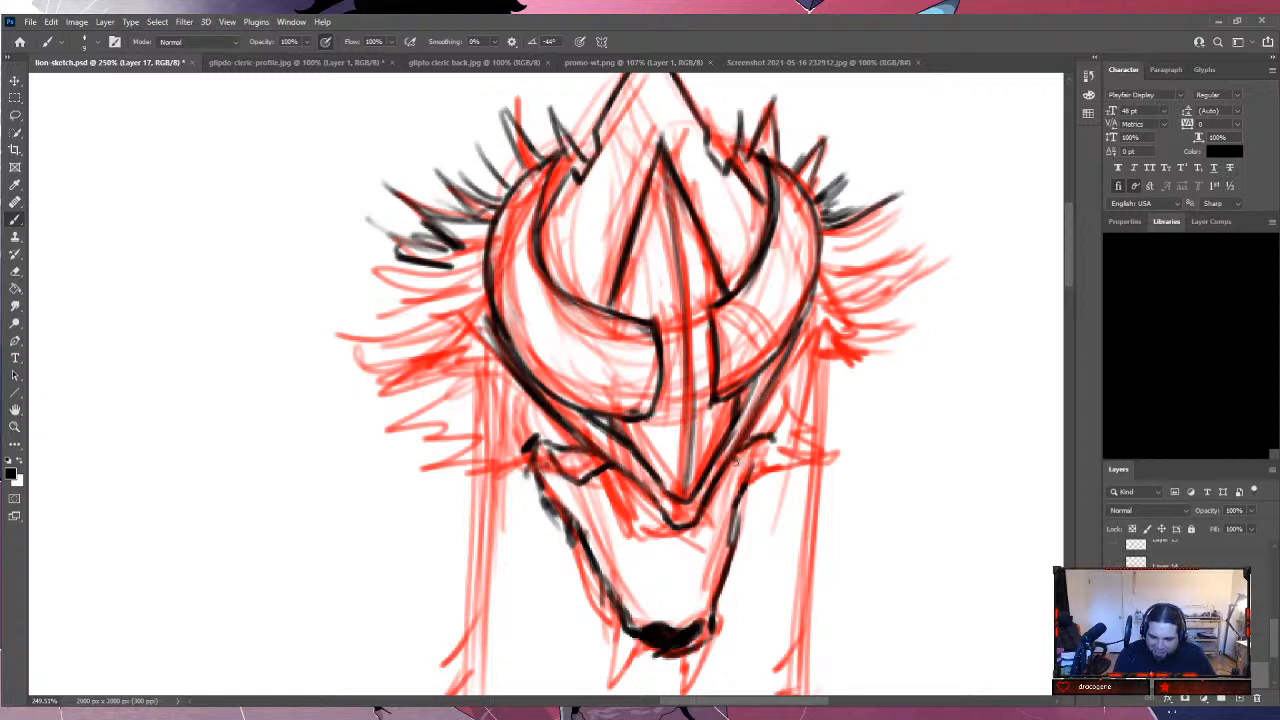
mouse_move(749, 453)
left_mouse_down()
mouse_move(764, 461)
mouse_move(792, 376)
mouse_move(798, 386)
mouse_move(847, 354)
mouse_move(824, 340)
mouse_move(902, 316)
mouse_move(784, 420)
left_mouse_up()
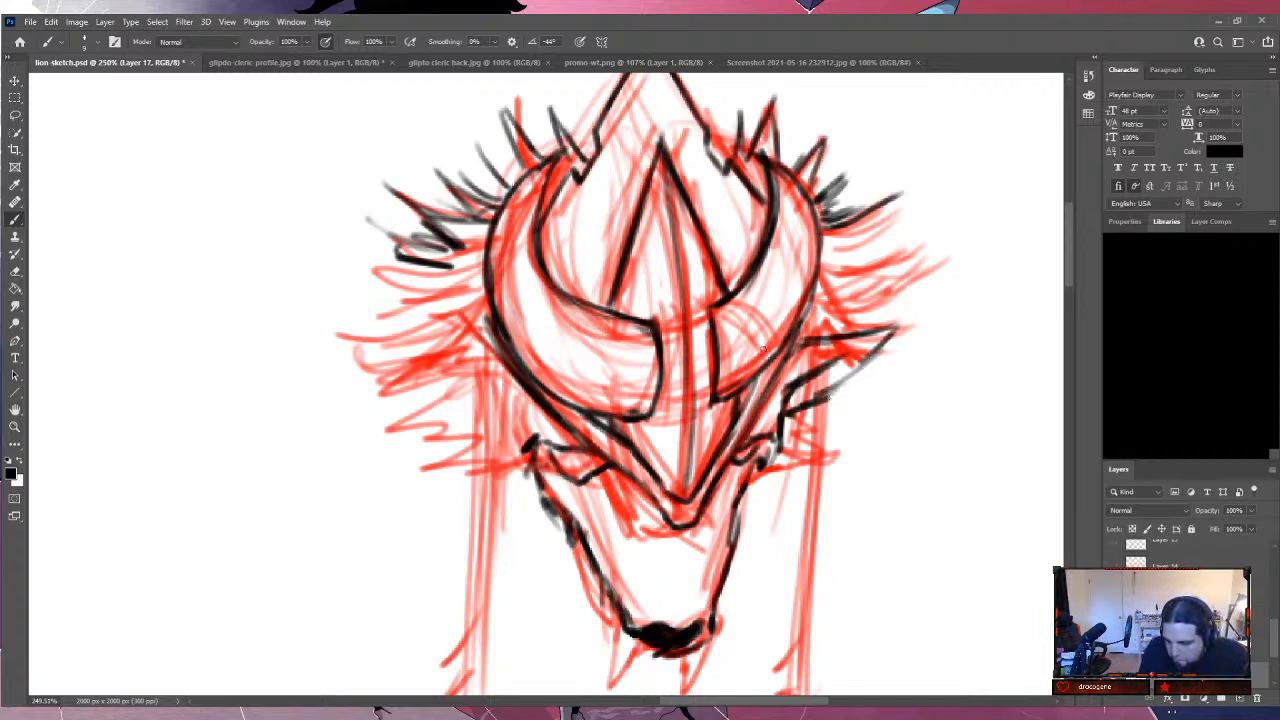
mouse_move(514, 381)
left_mouse_down()
mouse_move(436, 387)
mouse_move(491, 366)
mouse_move(381, 392)
mouse_move(383, 409)
mouse_move(476, 447)
left_mouse_up()
mouse_move(396, 410)
left_mouse_down()
mouse_move(432, 440)
mouse_move(506, 451)
mouse_move(528, 471)
mouse_move(517, 482)
mouse_move(527, 506)
left_mouse_up()
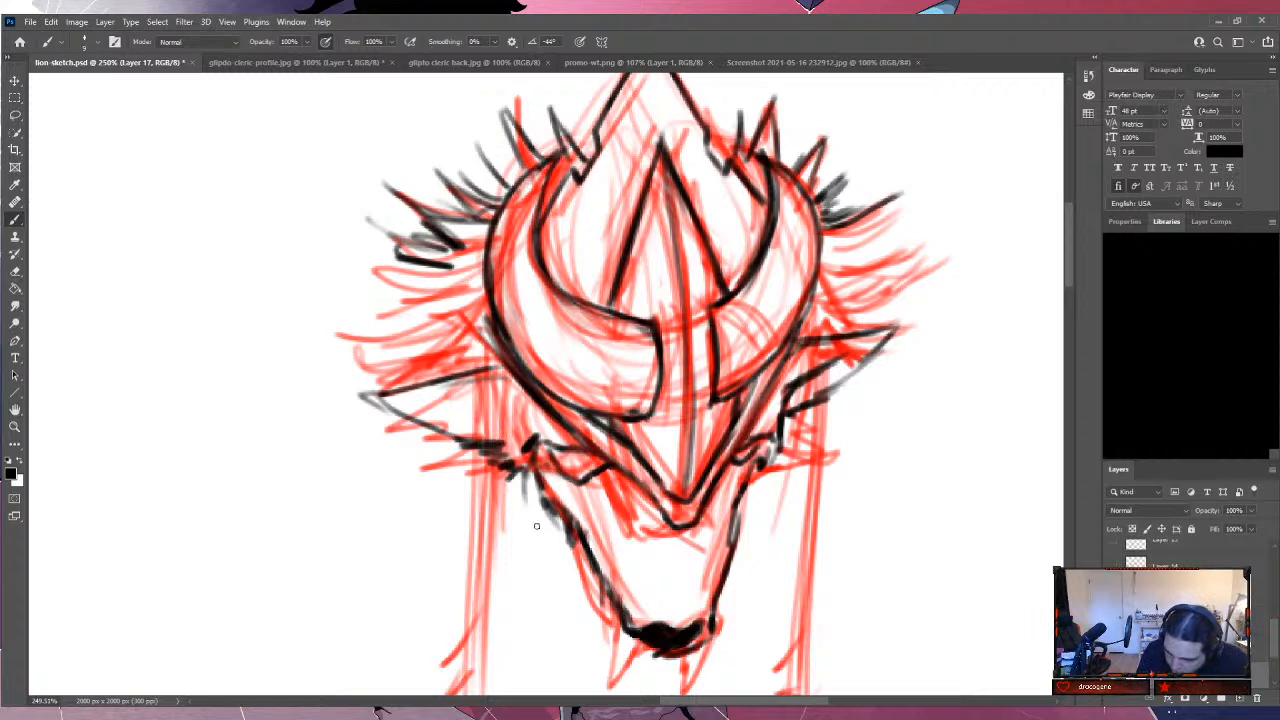
Add inner fold lines and short shading strokes inside both ears.
mouse_move(532, 430)
left_mouse_down()
mouse_move(531, 393)
mouse_move(458, 387)
mouse_move(476, 424)
left_mouse_up()
mouse_move(406, 398)
left_mouse_down()
mouse_move(498, 412)
mouse_move(548, 439)
left_mouse_up()
mouse_move(806, 386)
left_mouse_down()
mouse_move(780, 403)
mouse_move(822, 374)
left_mouse_up()
left_click_drag(820, 374, 855, 349)
left_click_drag(848, 355, 882, 334)
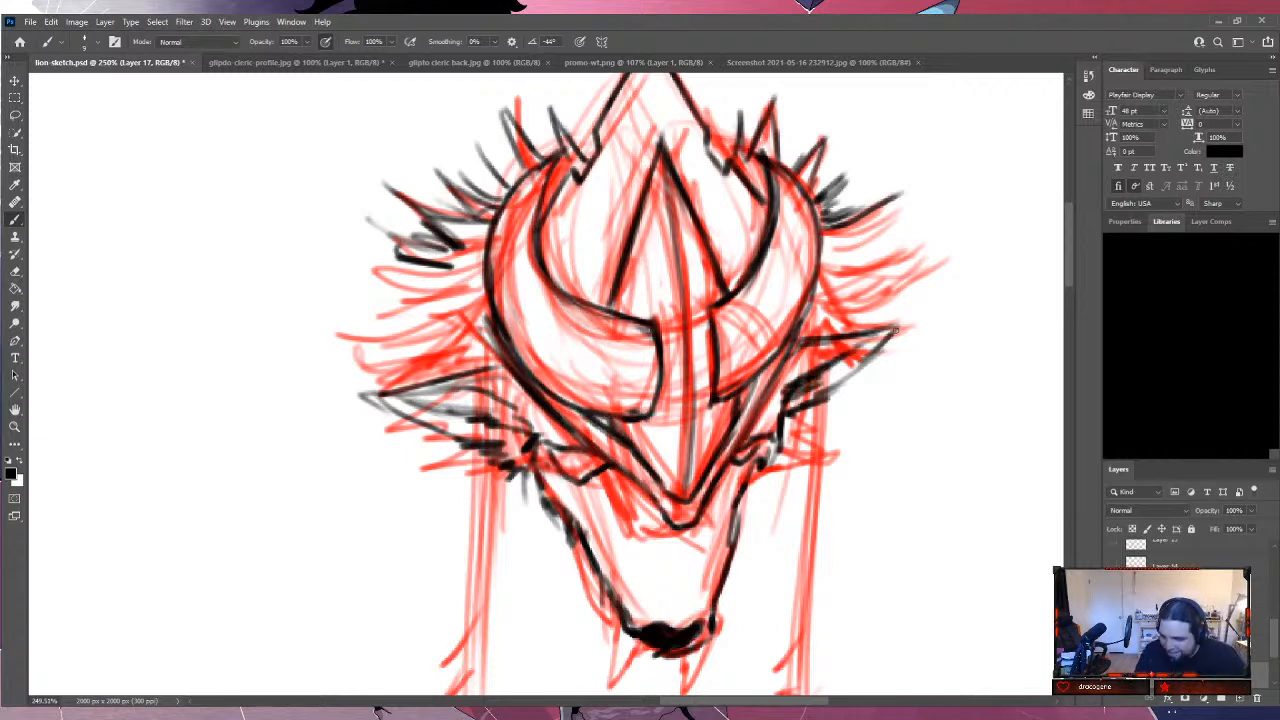
Add small marks on the muzzle just below the ornament's tip and fill both eyes with black.
left_click_drag(638, 500, 650, 576)
mouse_move(724, 472)
left_mouse_down()
mouse_move(708, 562)
mouse_move(632, 532)
mouse_move(644, 544)
left_mouse_up()
left_click_drag(728, 518, 712, 536)
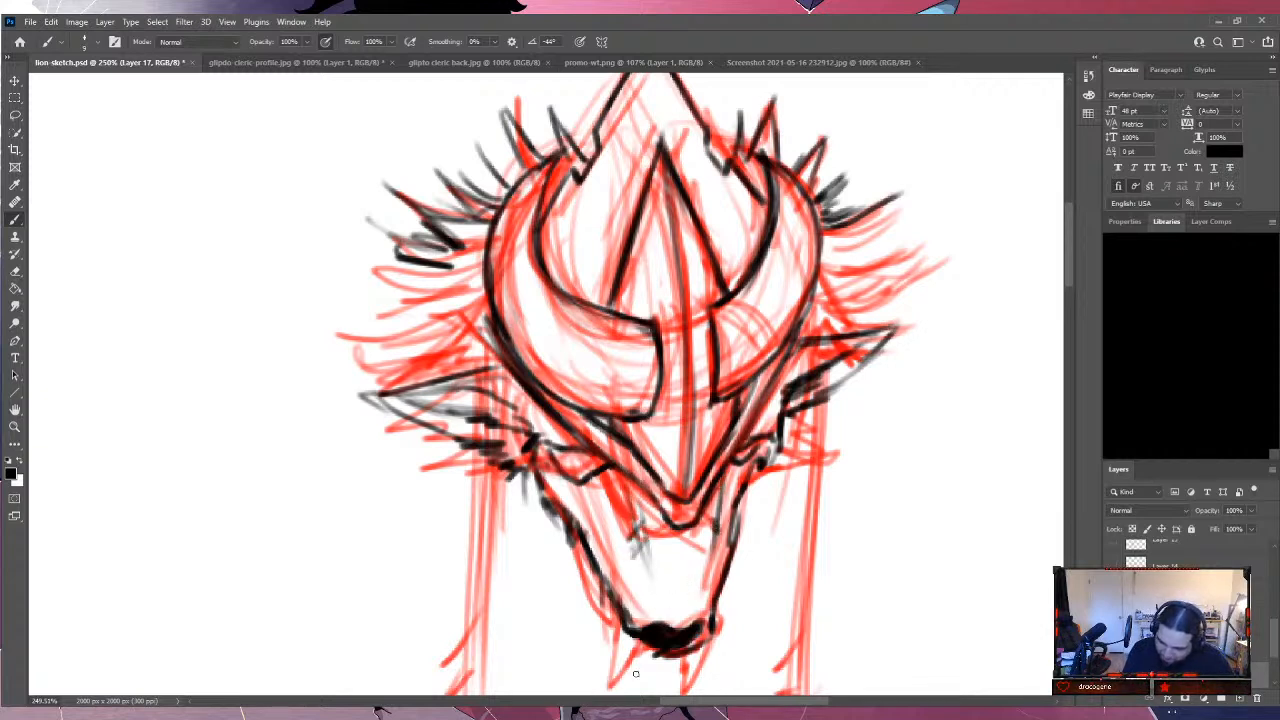
mouse_move(588, 458)
left_mouse_down()
mouse_move(552, 458)
mouse_move(570, 470)
left_mouse_up()
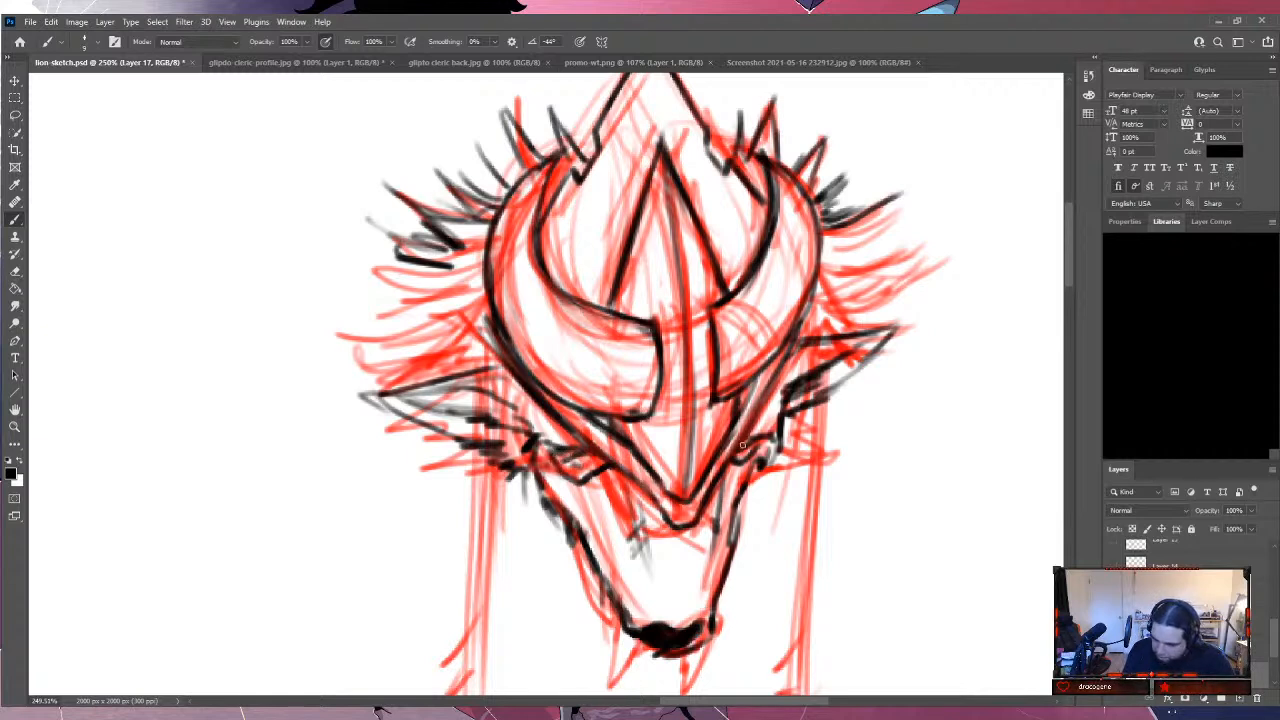
mouse_move(742, 445)
left_mouse_down()
mouse_move(748, 460)
mouse_move(762, 434)
left_mouse_up()
mouse_move(550, 466)
left_mouse_down()
mouse_move(563, 450)
mouse_move(588, 468)
mouse_move(597, 459)
left_mouse_up()
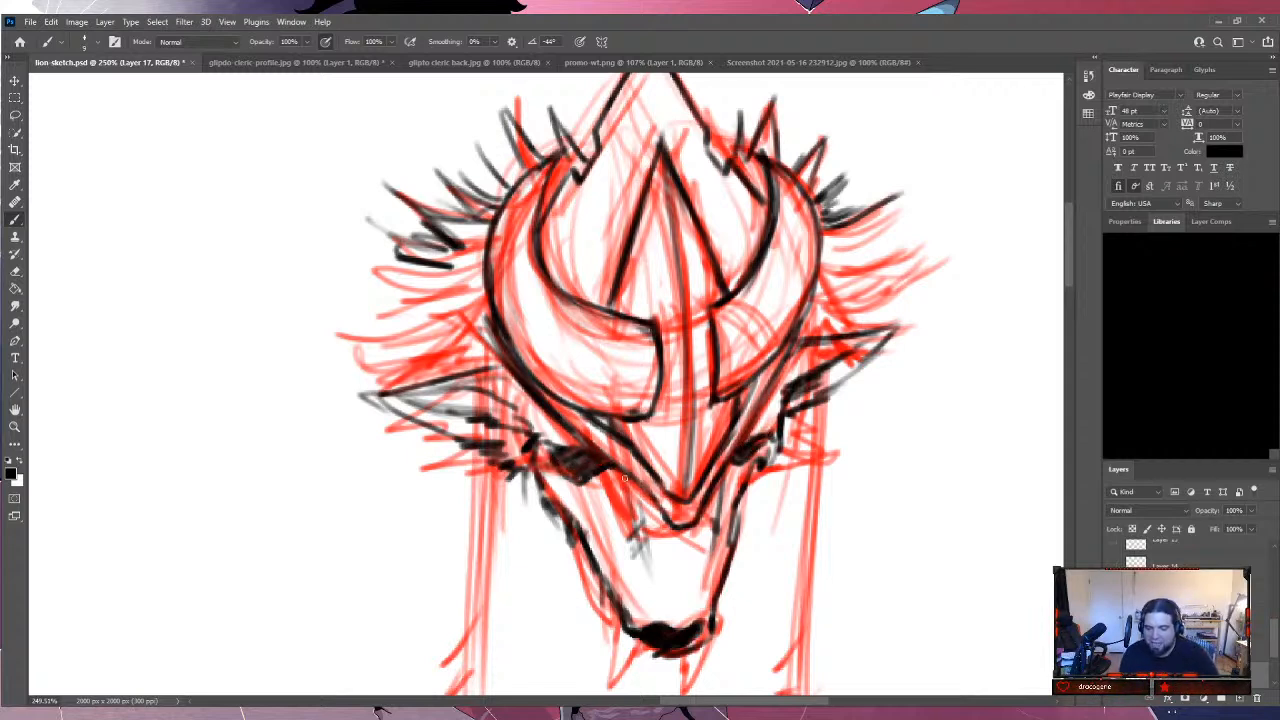
Ink spiky mane tufts above the left ear and hanging fur strokes below it along the left cheek.
left_click_drag(450, 266, 380, 286)
mouse_move(446, 286)
left_mouse_down()
mouse_move(376, 272)
mouse_move(366, 305)
mouse_move(426, 310)
mouse_move(350, 330)
left_mouse_up()
left_click_drag(436, 330, 342, 344)
left_click_drag(428, 358, 348, 372)
mouse_move(430, 368)
left_mouse_down()
mouse_move(366, 390)
mouse_move(386, 394)
mouse_move(420, 486)
left_mouse_up()
mouse_move(432, 450)
left_mouse_down()
mouse_move(419, 485)
mouse_move(452, 508)
left_mouse_up()
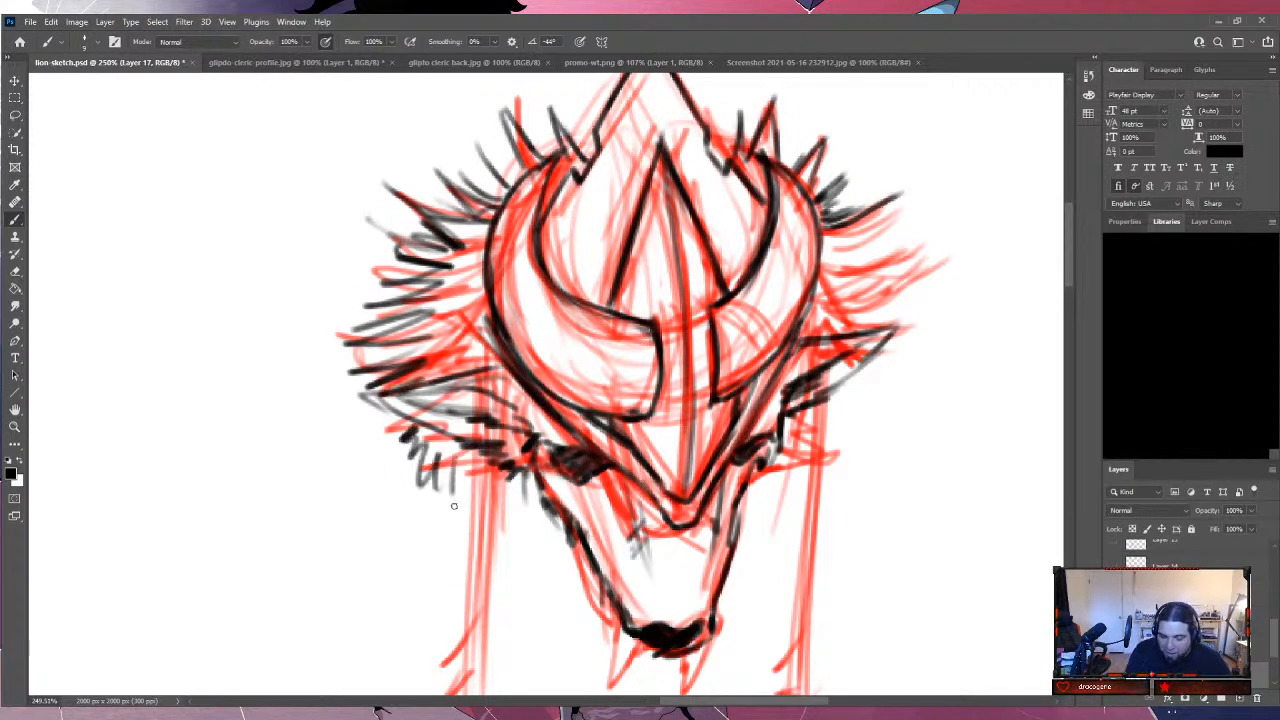
left_click_drag(472, 466, 460, 522)
mouse_move(486, 470)
left_mouse_down()
mouse_move(478, 522)
mouse_move(496, 534)
left_mouse_up()
left_click_drag(508, 490, 522, 560)
mouse_move(520, 498)
left_mouse_down()
mouse_move(534, 564)
mouse_move(542, 550)
left_mouse_up()
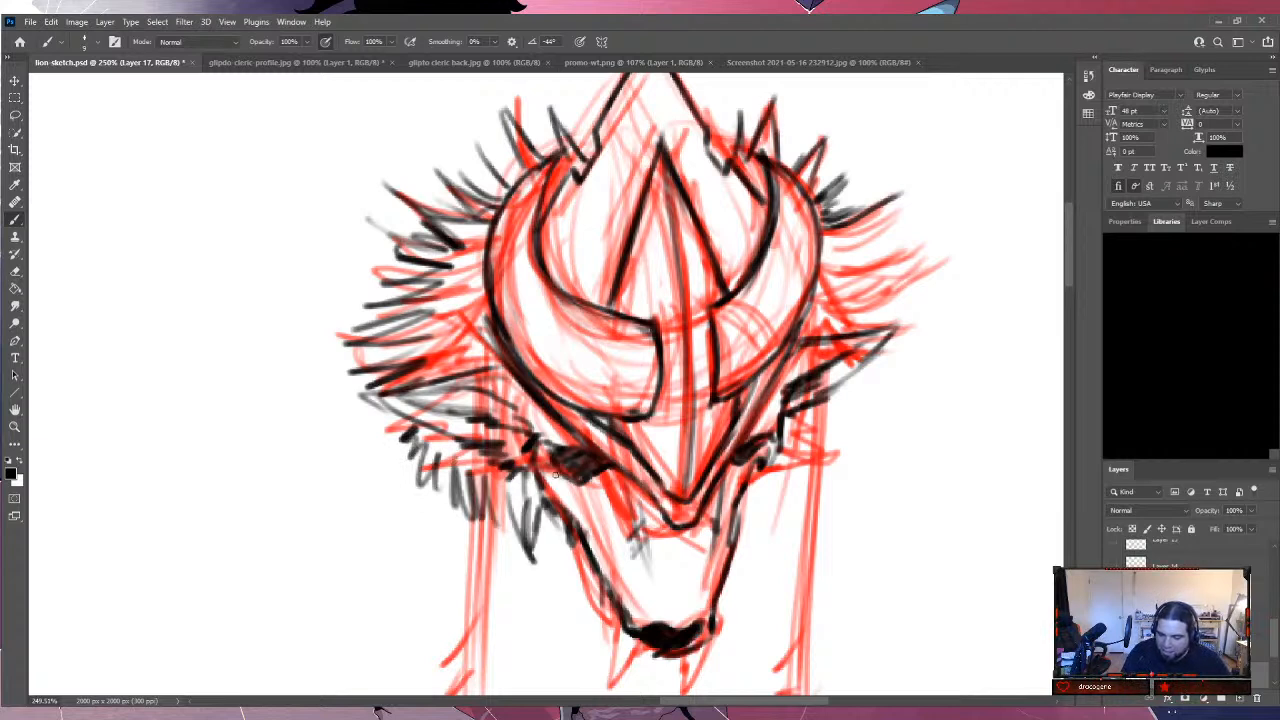
Ink short fur strokes along the right cheek and beneath the right ear.
left_click_drag(760, 472, 776, 512)
left_click_drag(770, 478, 782, 518)
left_click_drag(780, 450, 788, 500)
mouse_move(788, 448)
left_mouse_down()
mouse_move(796, 502)
mouse_move(804, 490)
left_mouse_up()
left_click_drag(806, 432, 810, 482)
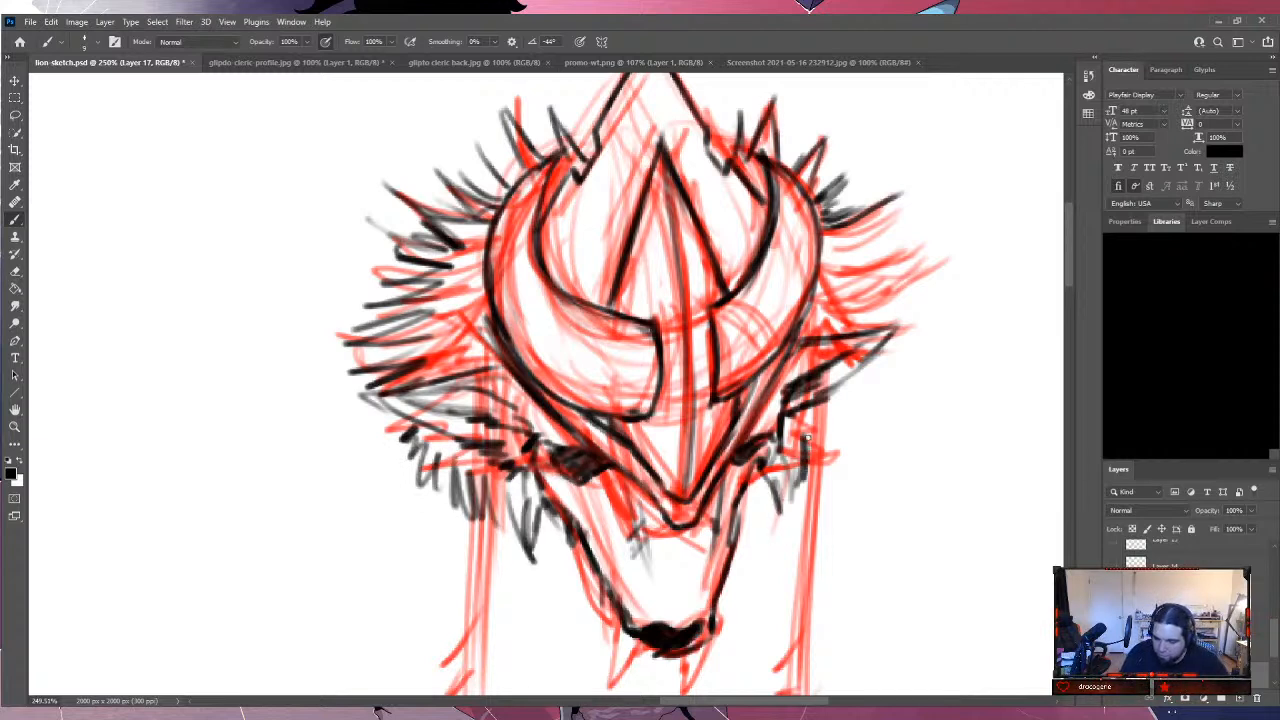
left_click_drag(814, 418, 820, 456)
mouse_move(828, 406)
left_mouse_down()
mouse_move(838, 444)
mouse_move(836, 420)
left_mouse_up()
mouse_move(862, 394)
left_mouse_down()
mouse_move(842, 414)
mouse_move(846, 404)
left_mouse_up()
mouse_move(880, 370)
left_mouse_down()
mouse_move(856, 388)
mouse_move(862, 374)
left_mouse_up()
Ink spiky mane strokes between the right ear and the upper tufts of the crescent's right arm.
mouse_move(896, 348)
left_mouse_down()
mouse_move(914, 268)
mouse_move(910, 304)
left_mouse_up()
left_click_drag(864, 312, 908, 286)
left_click_drag(836, 296, 914, 270)
left_click_drag(846, 278, 906, 250)
mouse_move(838, 258)
left_mouse_down()
mouse_move(904, 236)
mouse_move(890, 210)
left_mouse_up()
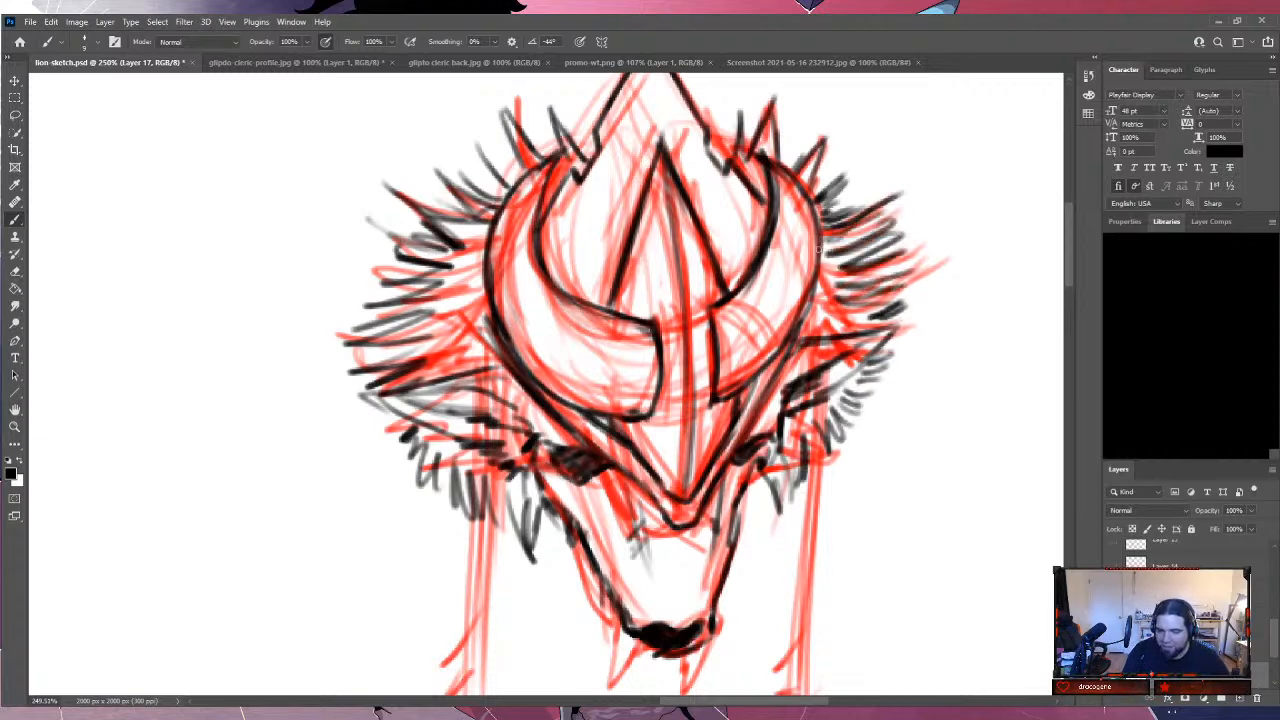
left_click_drag(816, 292, 872, 274)
left_click_drag(818, 304, 875, 293)
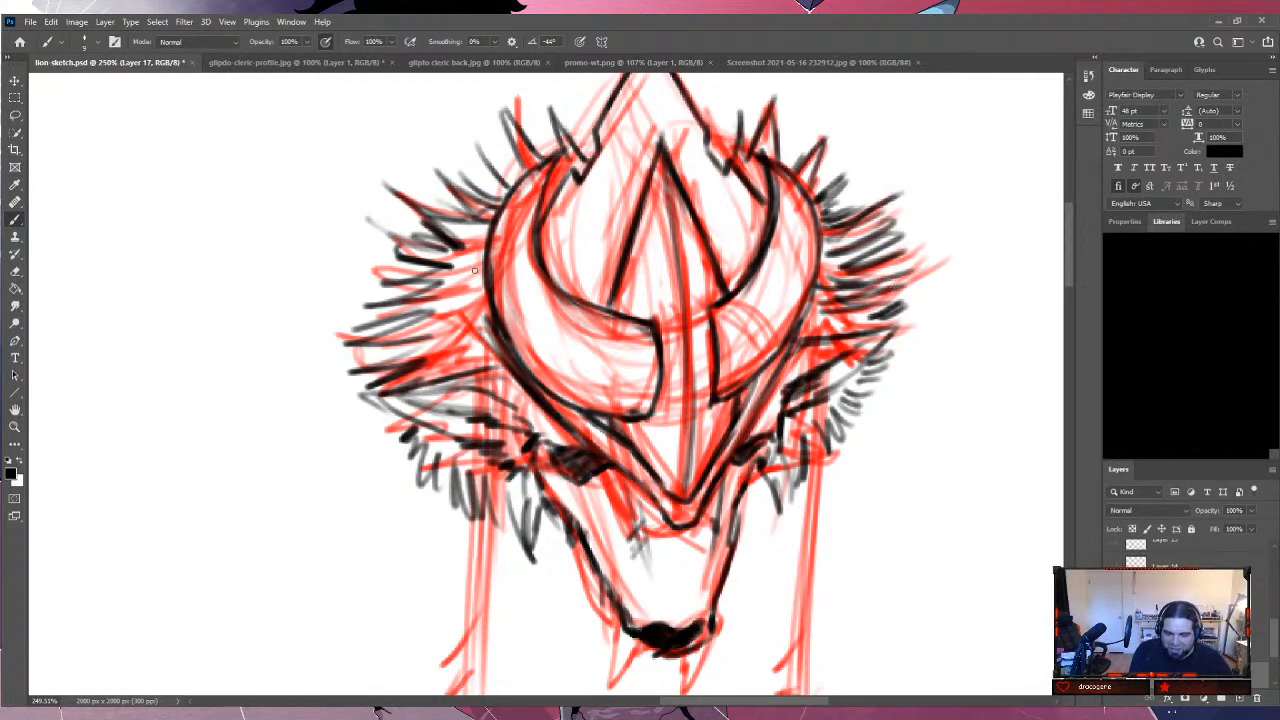
Fill the left mane with strokes running outward from the crescent's left arm and darken the fur above the left ear.
left_click_drag(482, 266, 426, 288)
mouse_move(470, 288)
left_mouse_down()
mouse_move(410, 296)
mouse_move(398, 318)
left_mouse_up()
mouse_move(484, 298)
left_mouse_down()
mouse_move(364, 328)
mouse_move(394, 330)
left_mouse_up()
left_click_drag(472, 322, 362, 350)
left_click_drag(496, 340, 362, 354)
left_click_drag(444, 384, 346, 368)
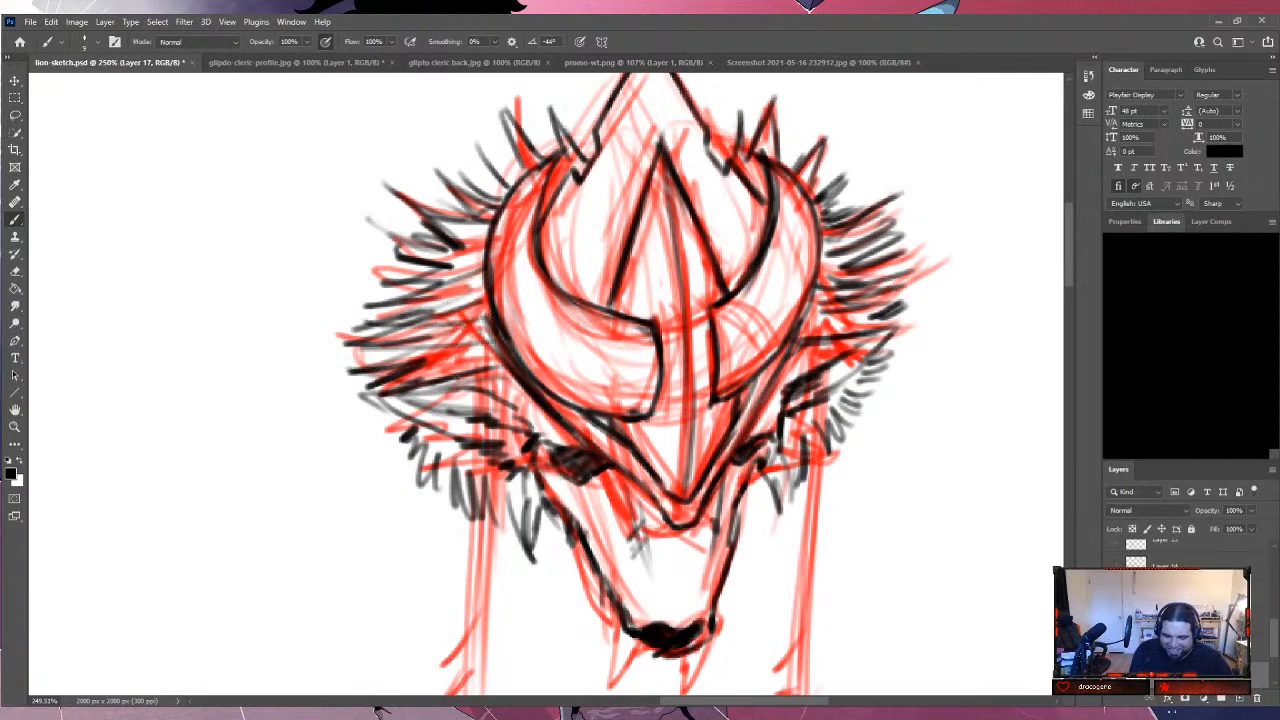
left_click_drag(496, 364, 442, 382)
left_click_drag(460, 362, 398, 378)
mouse_move(472, 358)
left_mouse_down()
mouse_move(446, 366)
mouse_move(466, 396)
left_mouse_up()
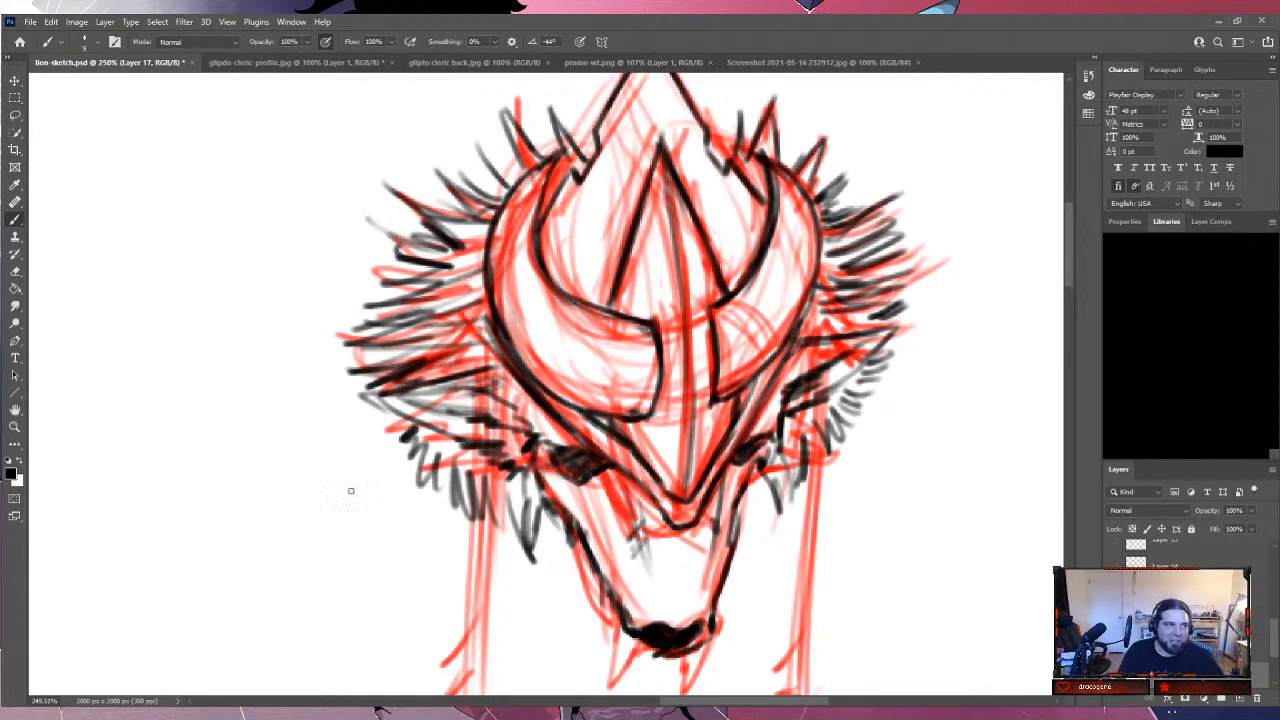
Ink the upper lip line with two small fangs beneath the nose and thicken the left side of the muzzle.
left_click_drag(1069, 263, 1069, 305)
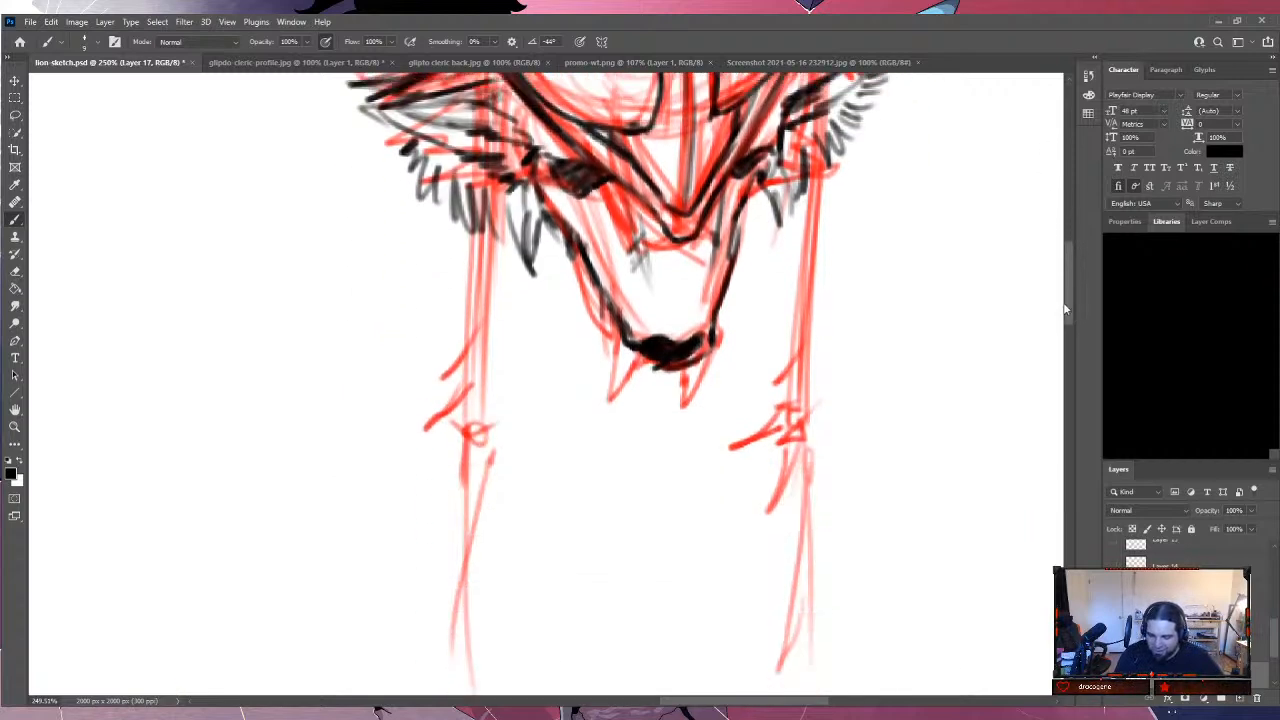
mouse_move(634, 362)
left_mouse_down()
mouse_move(660, 360)
mouse_move(626, 372)
mouse_move(578, 240)
left_mouse_up()
mouse_move(590, 296)
left_mouse_down()
mouse_move(624, 390)
mouse_move(676, 382)
mouse_move(694, 364)
mouse_move(684, 380)
mouse_move(716, 334)
left_mouse_up()
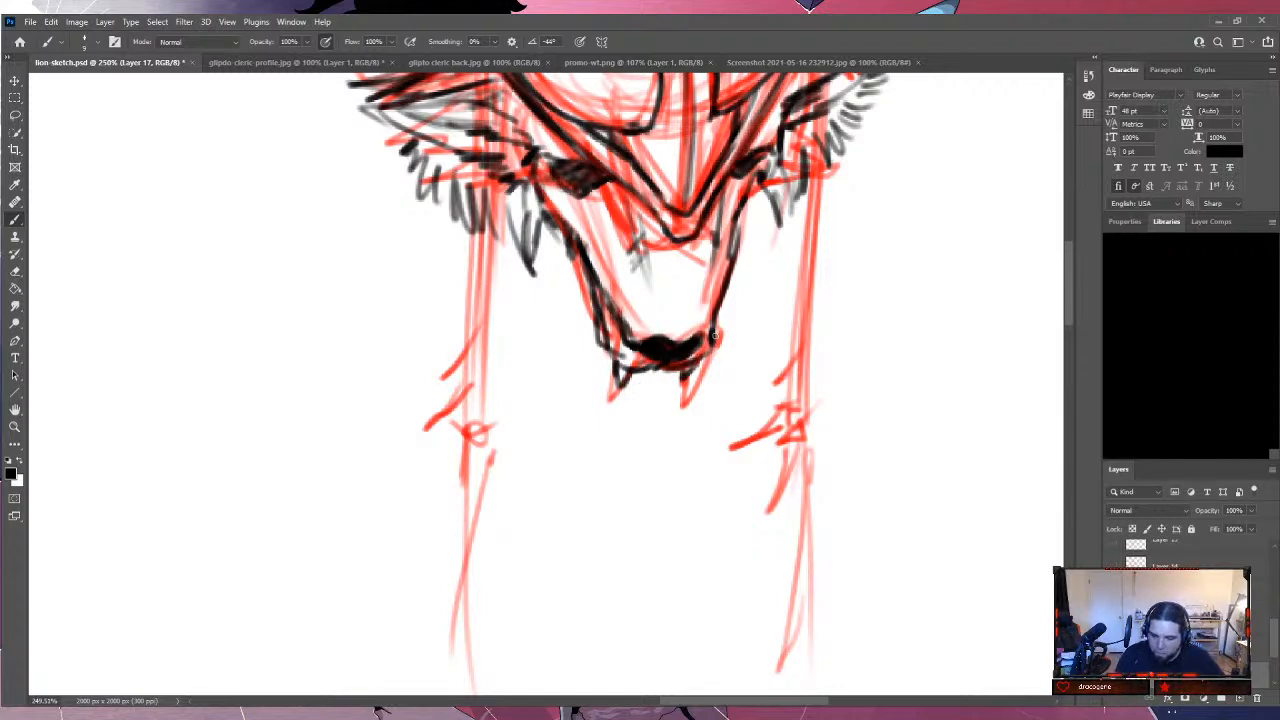
Sketch longer, loose fur strokes hanging from the left cheek down toward the jaw.
left_click_drag(504, 232, 526, 300)
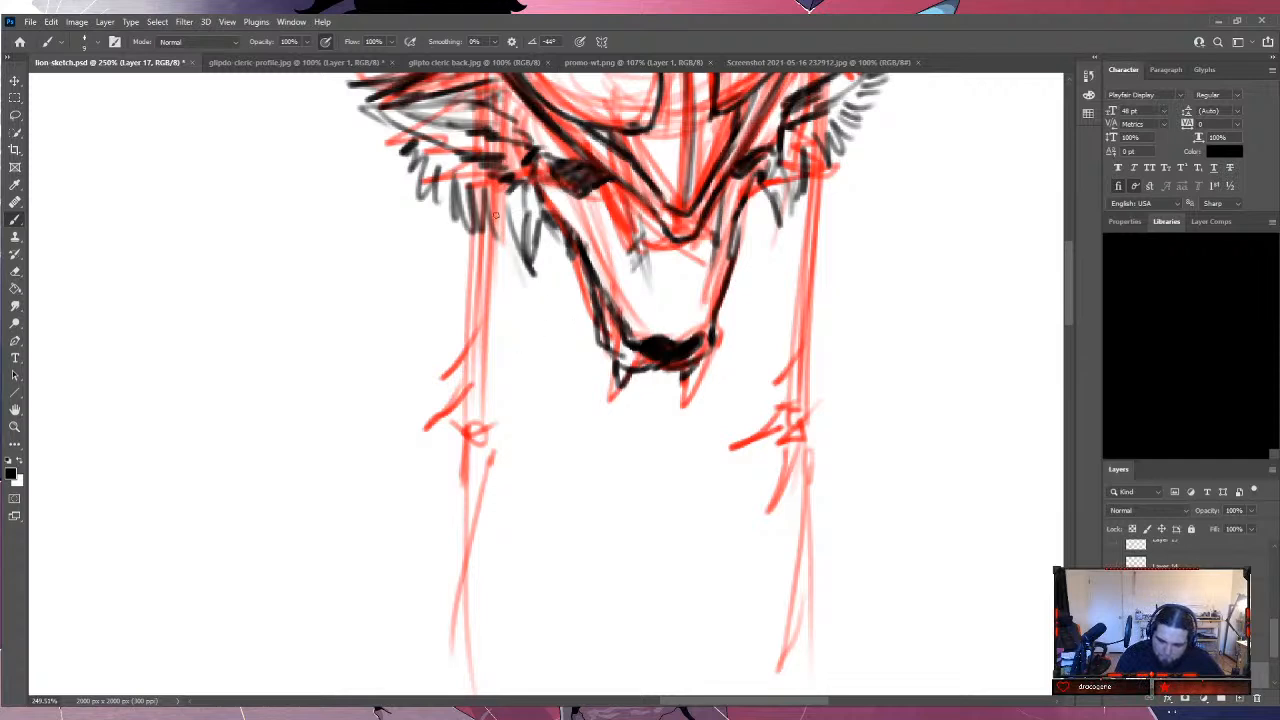
left_click_drag(494, 208, 514, 292)
left_click_drag(504, 198, 520, 304)
mouse_move(490, 208)
left_mouse_down()
mouse_move(500, 248)
mouse_move(460, 256)
left_mouse_up()
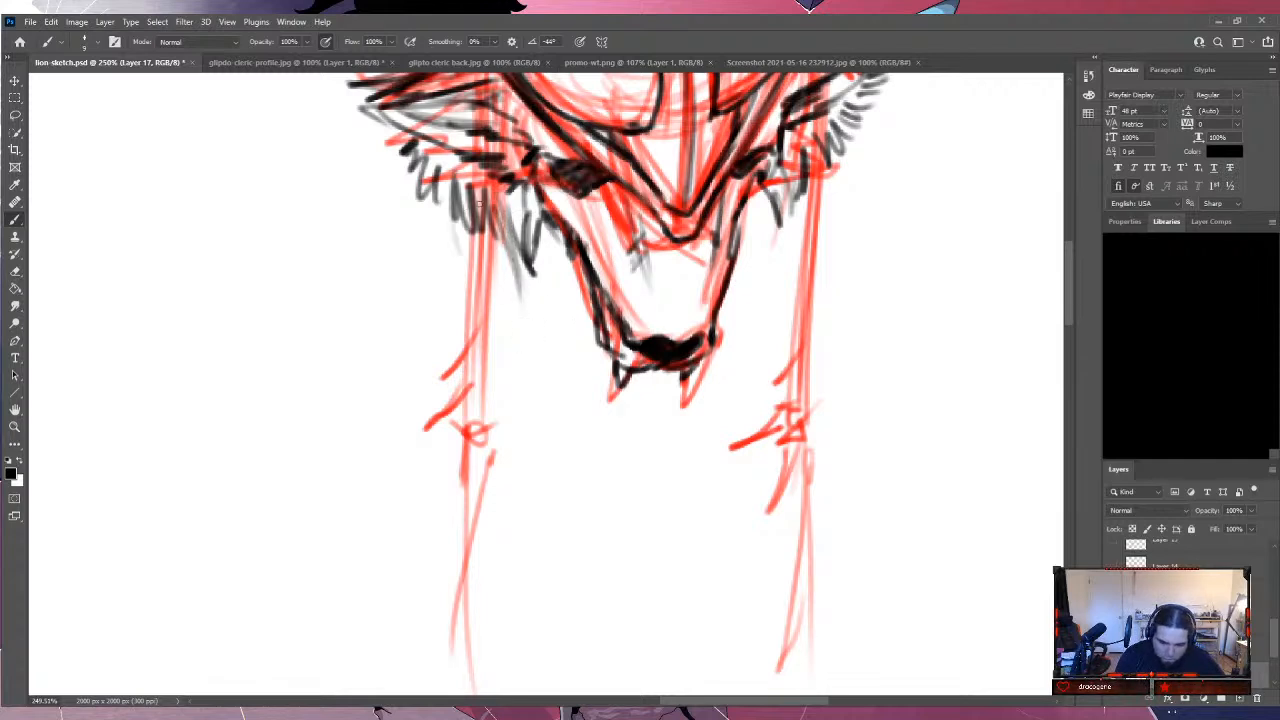
mouse_move(456, 196)
left_mouse_down()
mouse_move(476, 282)
mouse_move(510, 288)
mouse_move(544, 322)
left_mouse_up()
left_click_drag(508, 248, 552, 350)
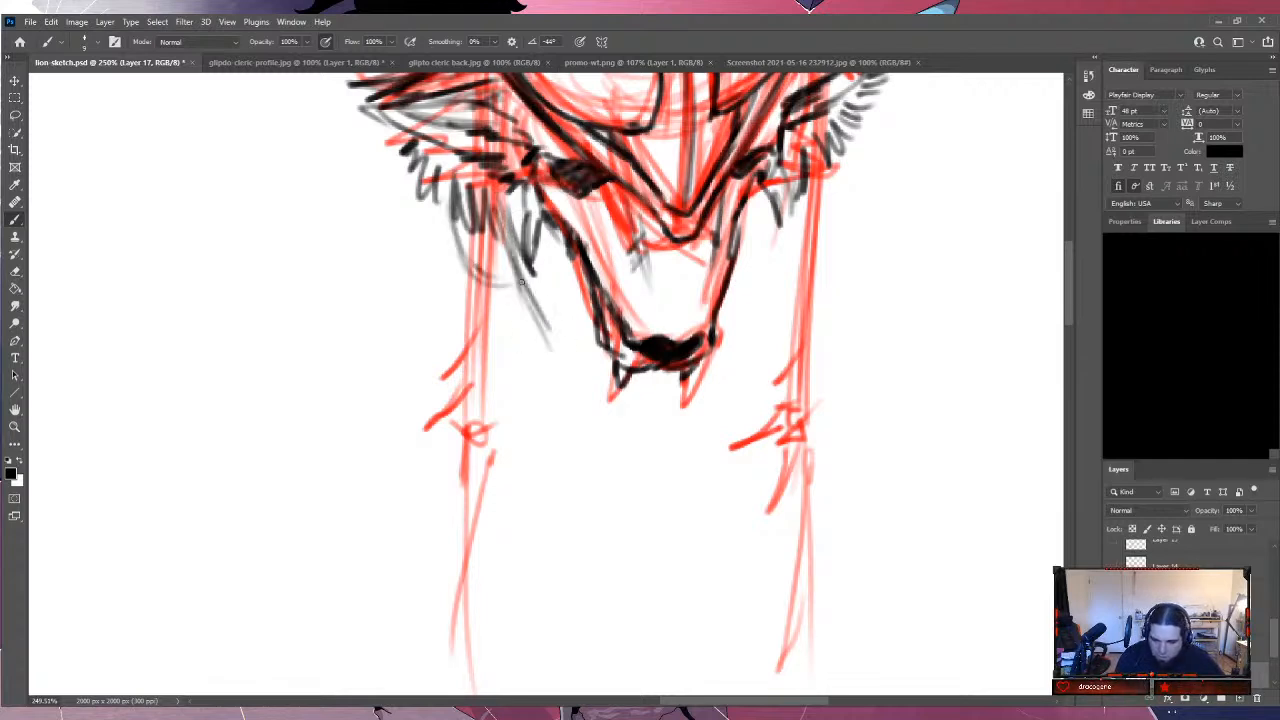
Sketch the open lower jaw outline from the left cheek, under the fangs and up to the right cheek.
mouse_move(518, 270)
left_mouse_down()
mouse_move(576, 386)
mouse_move(614, 410)
mouse_move(624, 438)
mouse_move(700, 406)
mouse_move(736, 354)
left_mouse_up()
left_click_drag(704, 408, 746, 334)
mouse_move(714, 380)
left_mouse_down()
mouse_move(758, 318)
mouse_move(766, 258)
left_mouse_up()
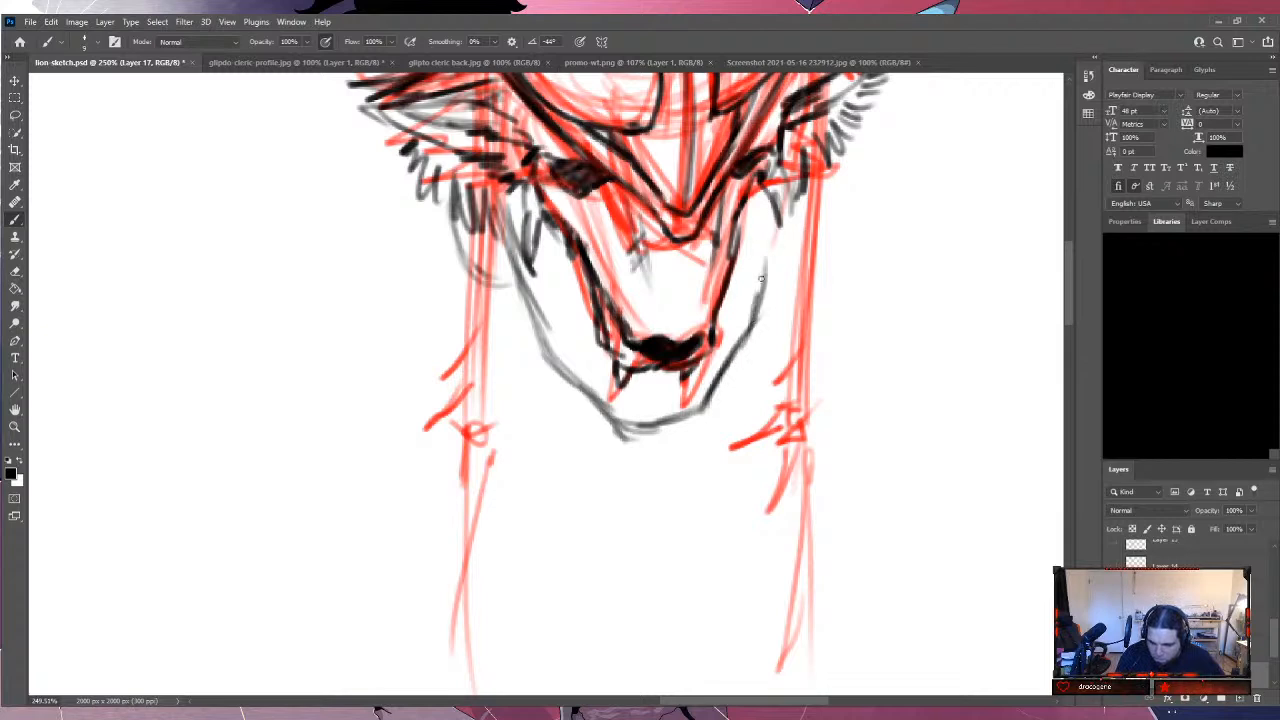
mouse_move(752, 306)
left_mouse_down()
mouse_move(780, 204)
mouse_move(777, 226)
left_mouse_up()
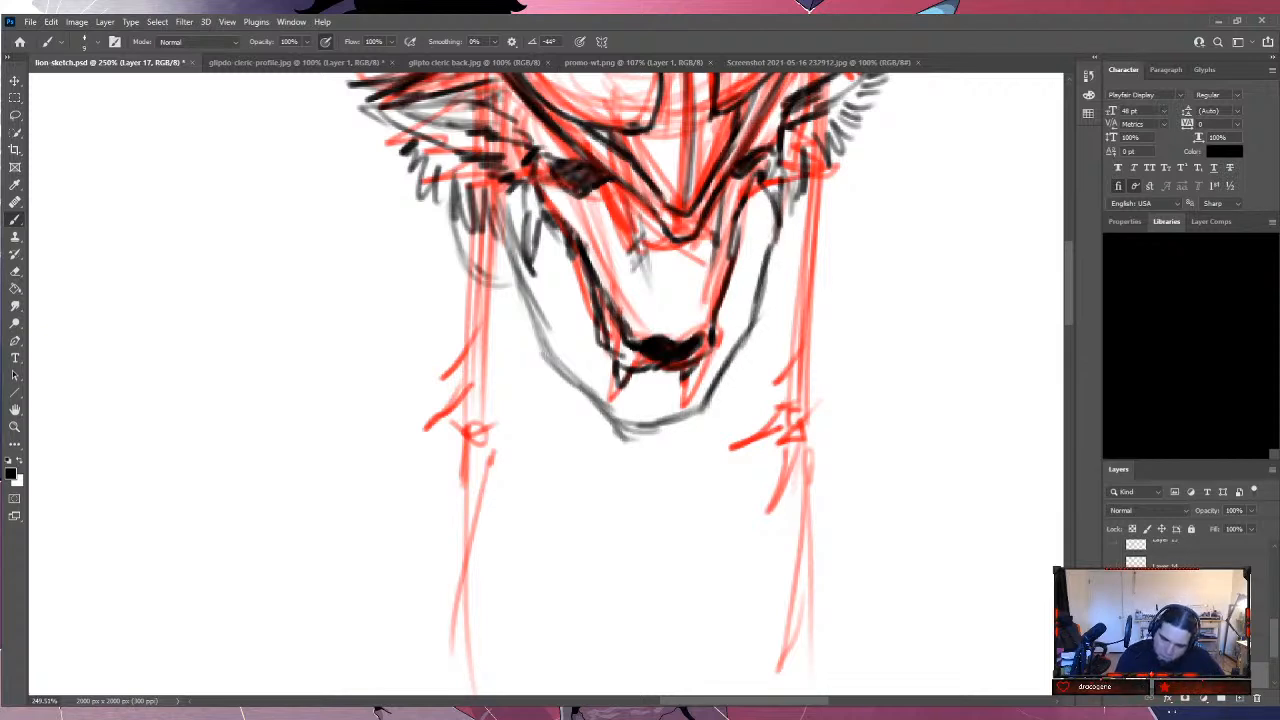
Reinforce the chin and left jaw contour with darker strokes and add fur where the jaw meets the left cheek.
mouse_move(707, 402)
left_mouse_down()
mouse_move(690, 428)
mouse_move(602, 438)
left_mouse_up()
mouse_move(574, 378)
left_mouse_down()
mouse_move(606, 434)
mouse_move(574, 390)
mouse_move(530, 364)
mouse_move(513, 302)
mouse_move(520, 344)
left_mouse_up()
left_click_drag(507, 256, 522, 350)
left_click_drag(510, 282, 525, 356)
left_click_drag(492, 234, 538, 288)
left_click_drag(532, 280, 560, 320)
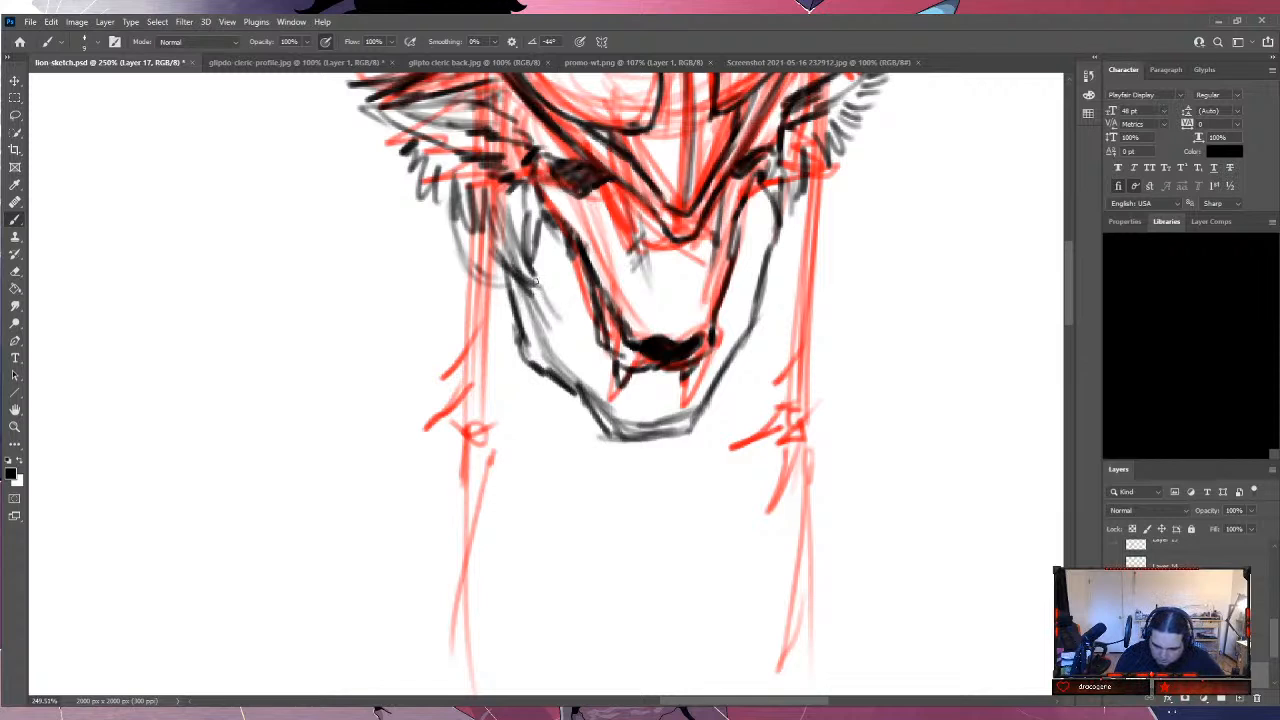
Sketch dark fur strokes down the right cheek, from beside the eye along the inside of the jaw.
left_click_drag(752, 280, 746, 286)
mouse_move(768, 248)
left_mouse_down()
mouse_move(754, 284)
mouse_move(756, 272)
left_mouse_up()
left_click_drag(777, 198, 762, 262)
mouse_move(775, 184)
left_mouse_down()
mouse_move(760, 254)
mouse_move(766, 212)
left_mouse_up()
left_click_drag(775, 198, 768, 230)
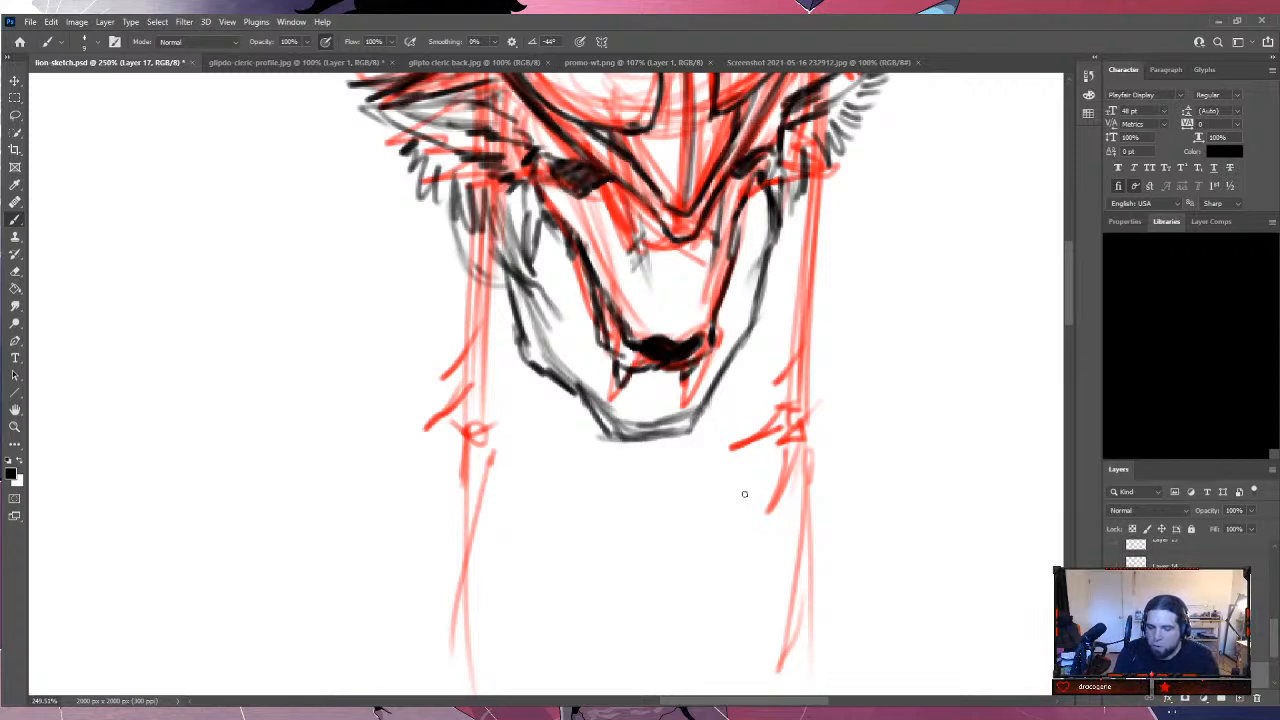
left_click_drag(762, 210, 760, 272)
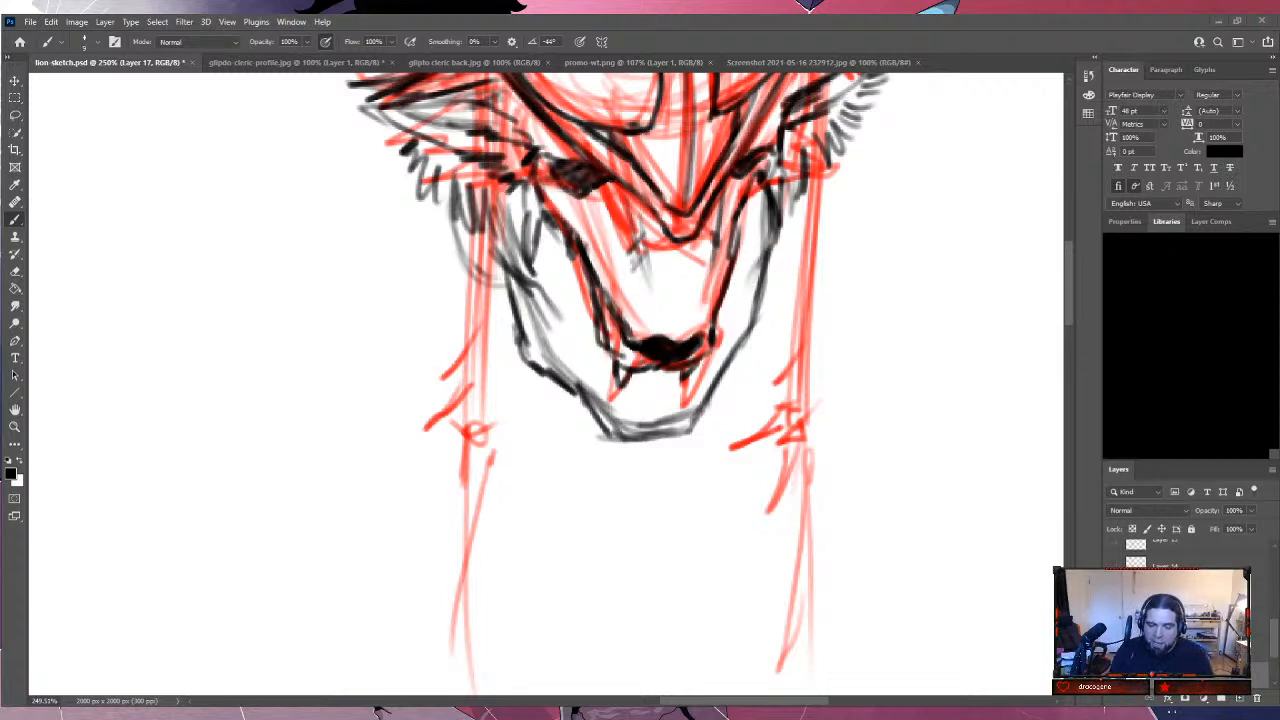
Redraw the chin as a lower, rounded curve and darken the fur on both cheeks.
mouse_move(604, 430)
left_mouse_down()
mouse_move(562, 388)
mouse_move(640, 455)
mouse_move(684, 438)
mouse_move(644, 456)
mouse_move(692, 432)
mouse_move(632, 436)
mouse_move(614, 423)
mouse_move(632, 432)
mouse_move(647, 411)
mouse_move(665, 430)
mouse_move(685, 420)
mouse_move(707, 366)
left_mouse_up()
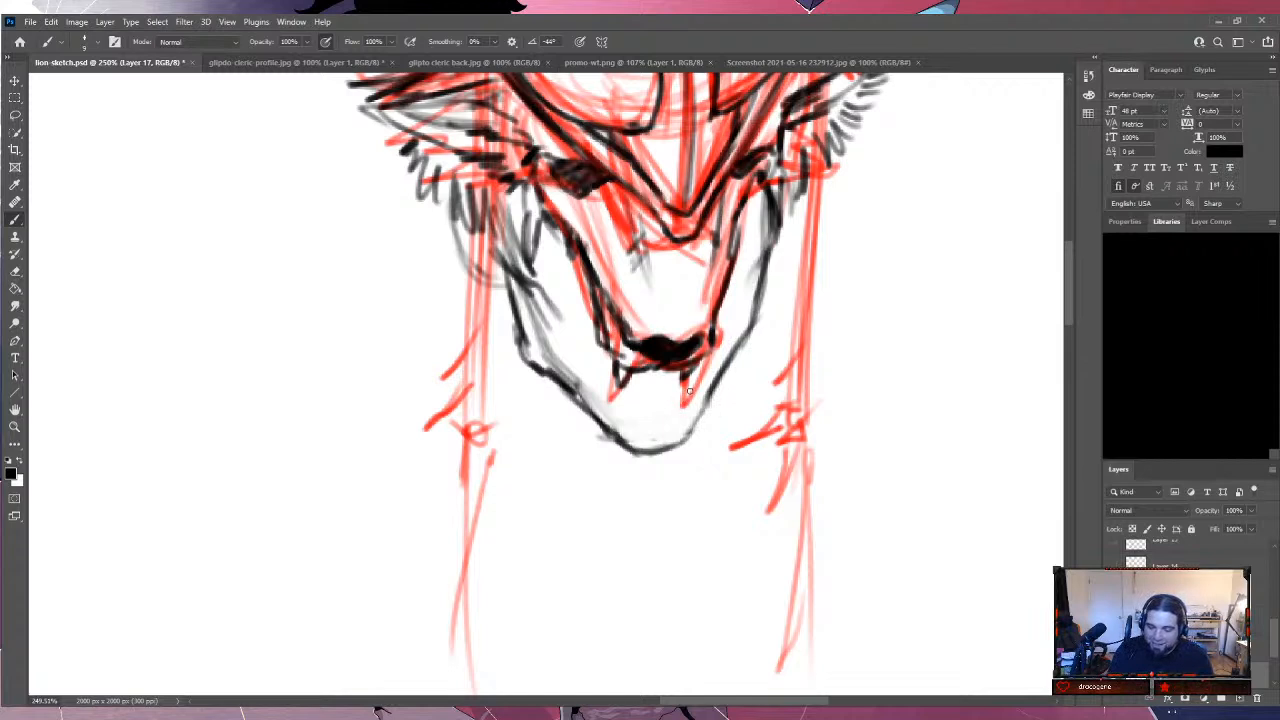
left_click_drag(516, 259, 559, 300)
mouse_move(750, 267)
left_mouse_down()
mouse_move(739, 282)
mouse_move(748, 274)
left_mouse_up()
left_click_drag(780, 220, 764, 250)
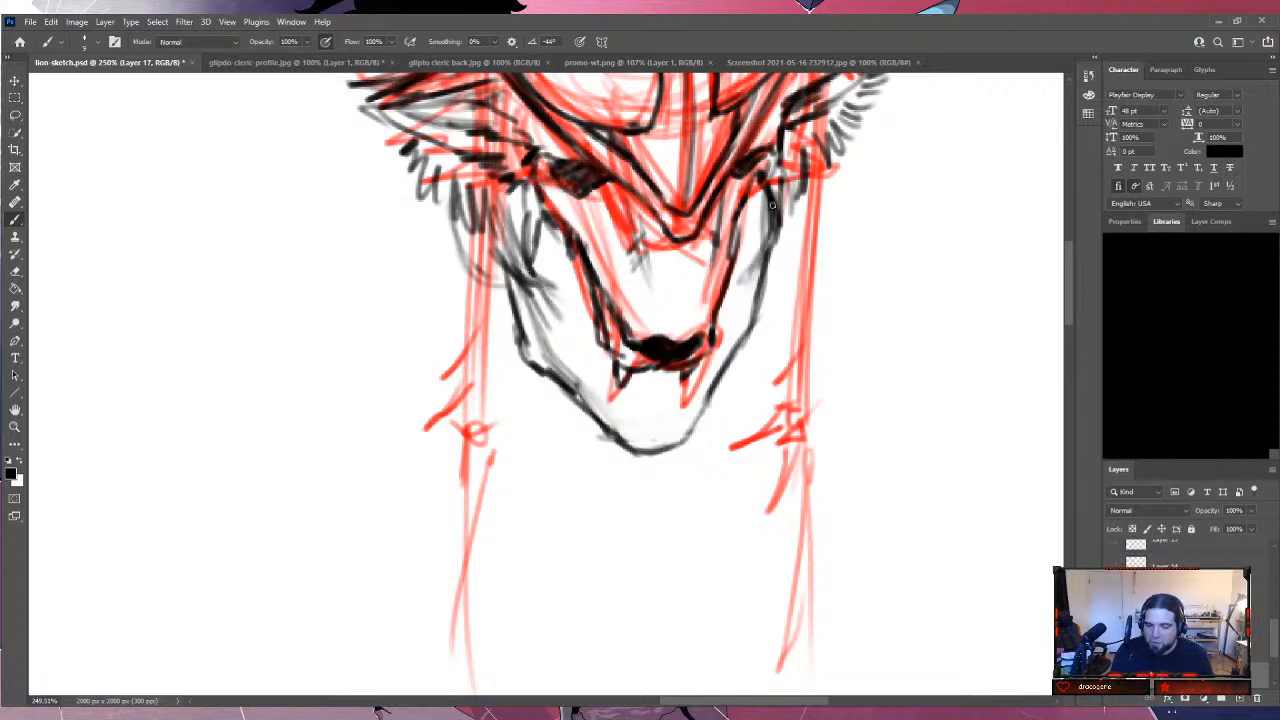
left_click_drag(778, 198, 766, 242)
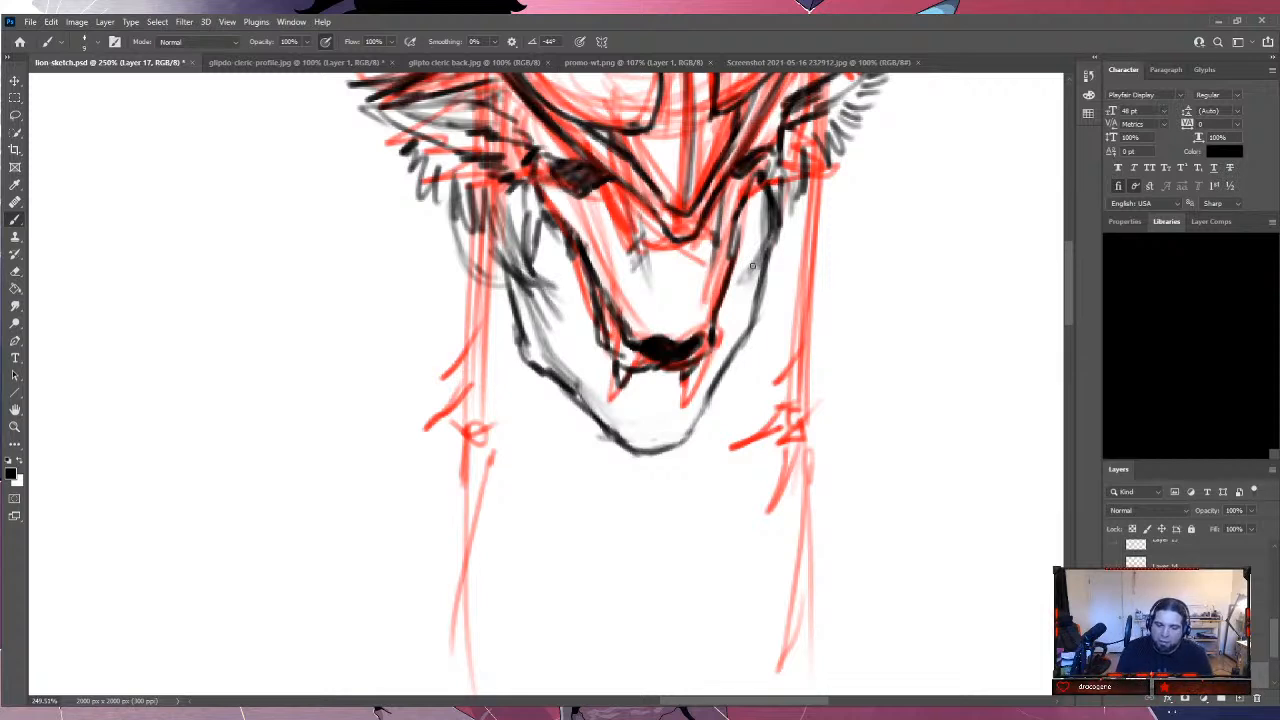
mouse_move(548, 212)
left_mouse_down()
mouse_move(508, 234)
mouse_move(498, 222)
mouse_move(542, 250)
left_mouse_up()
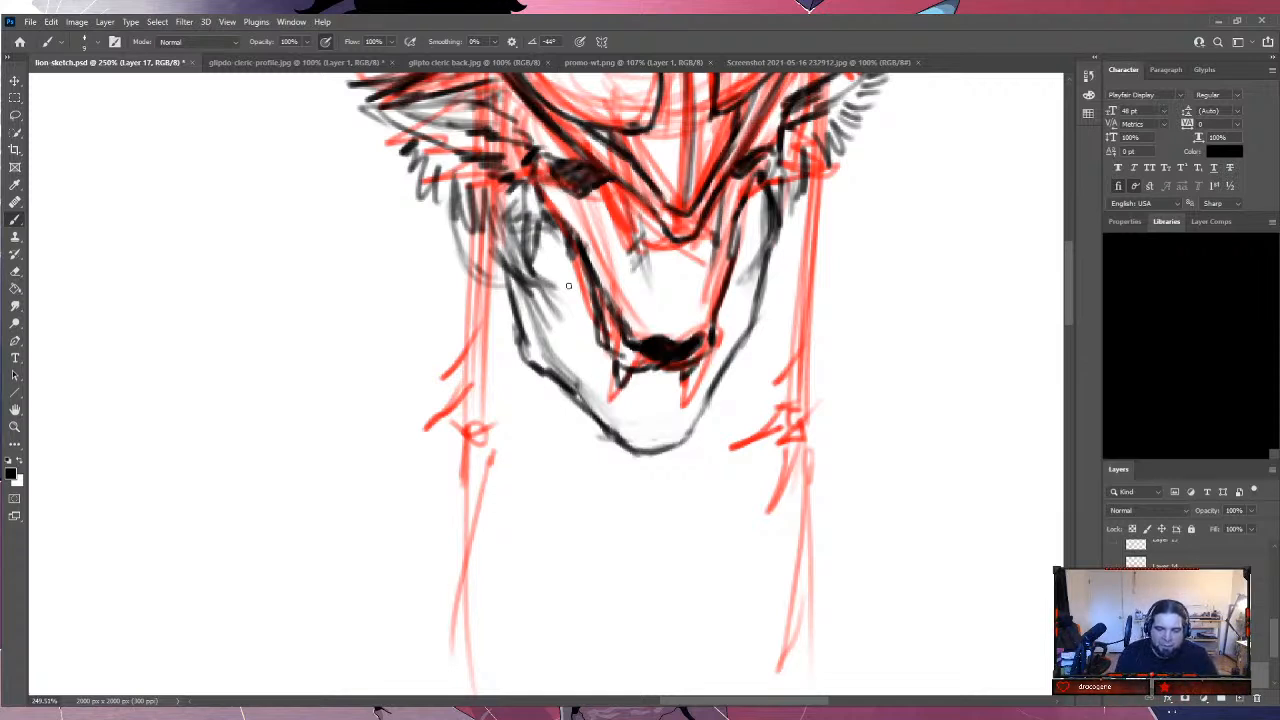
Draw curved fur tufts along the outer edges of the right and left cheeks.
left_click_drag(794, 236, 768, 266)
mouse_move(800, 196)
left_mouse_down()
mouse_move(772, 258)
mouse_move(788, 212)
left_mouse_up()
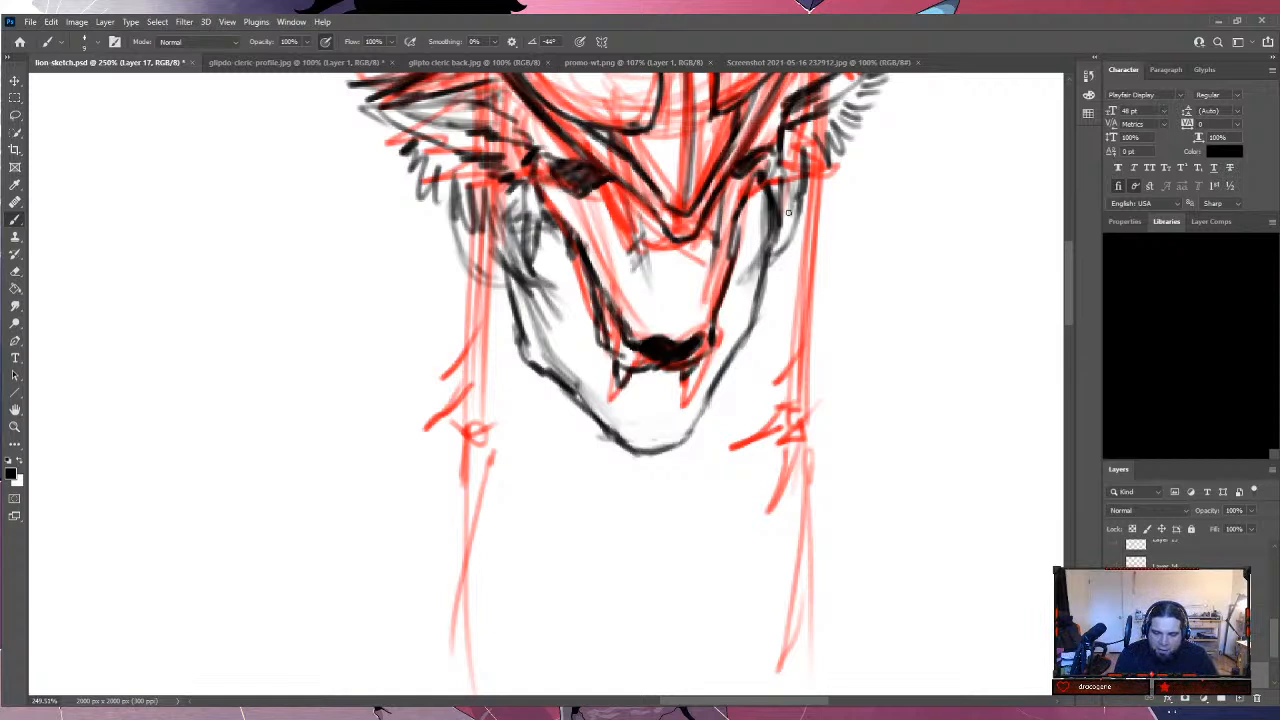
left_click_drag(486, 226, 456, 290)
mouse_move(516, 250)
left_mouse_down()
mouse_move(470, 296)
mouse_move(486, 292)
left_mouse_up()
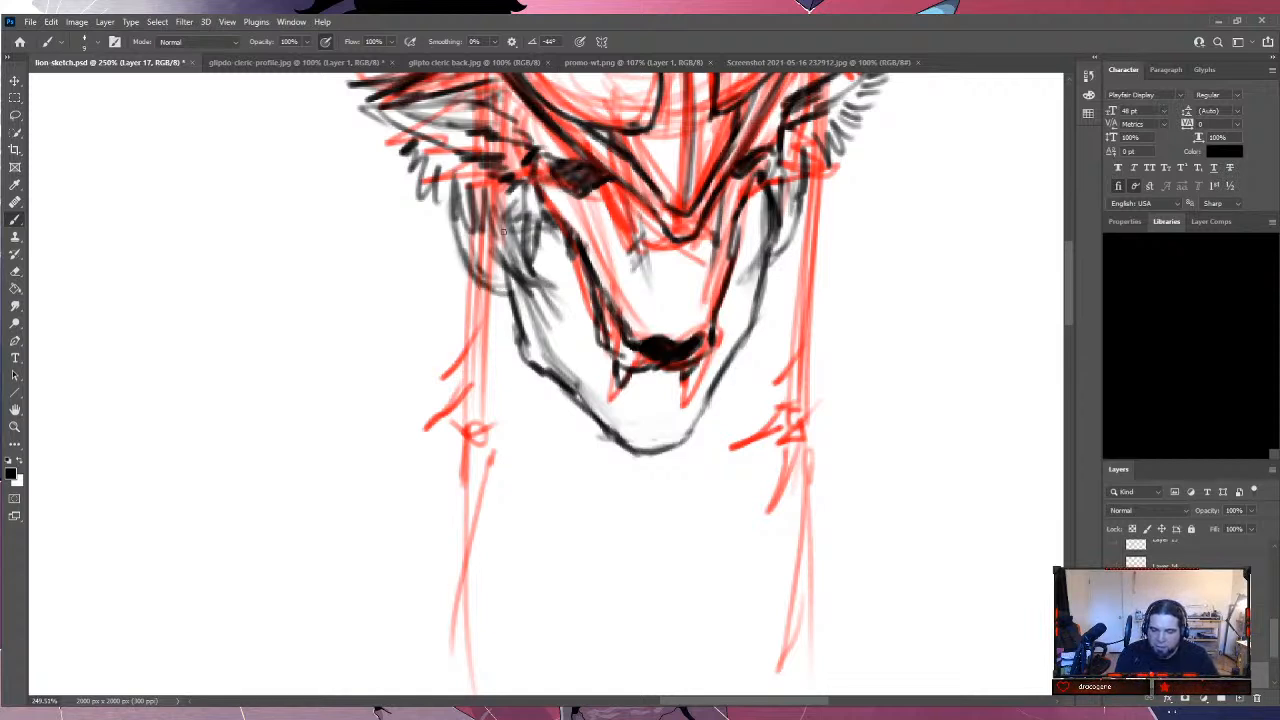
Add short strokes at the left corner of the muzzle, faint lines across the nose bridge and more left cheek fur.
left_click_drag(584, 334, 598, 352)
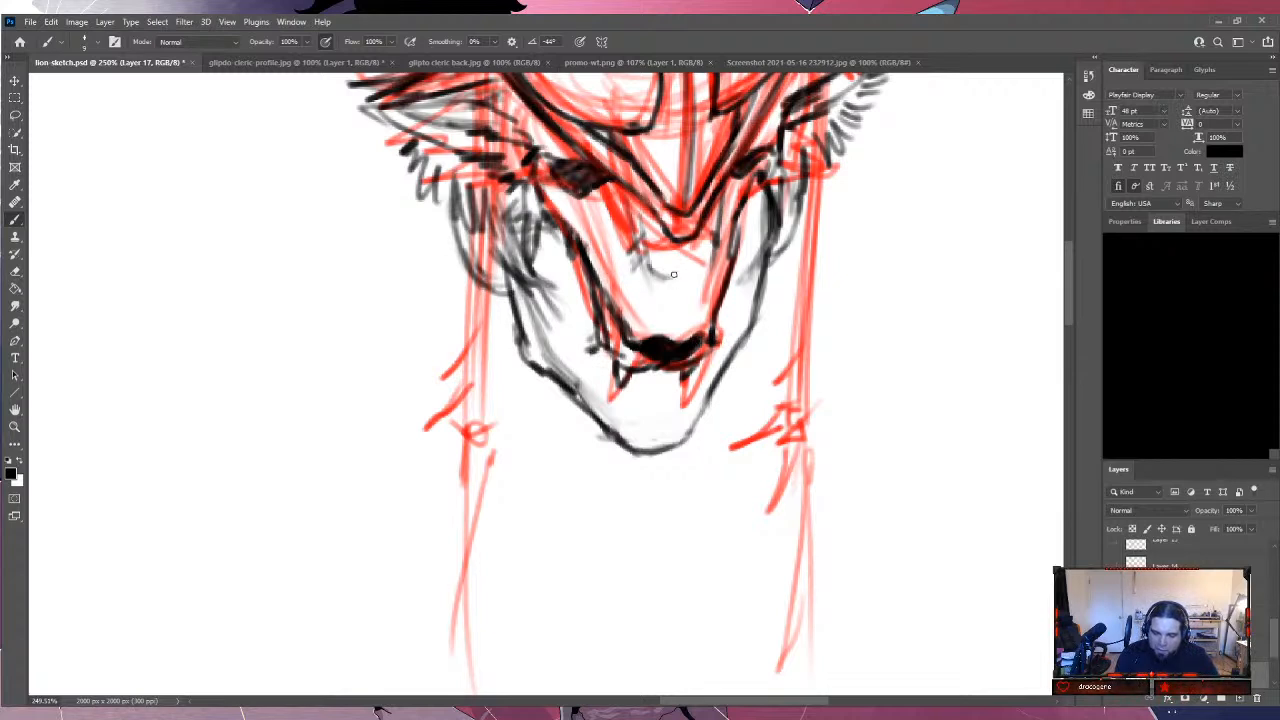
mouse_move(673, 274)
left_mouse_down()
mouse_move(650, 284)
mouse_move(682, 288)
mouse_move(707, 250)
mouse_move(650, 286)
mouse_move(672, 288)
mouse_move(703, 256)
mouse_move(710, 266)
left_mouse_up()
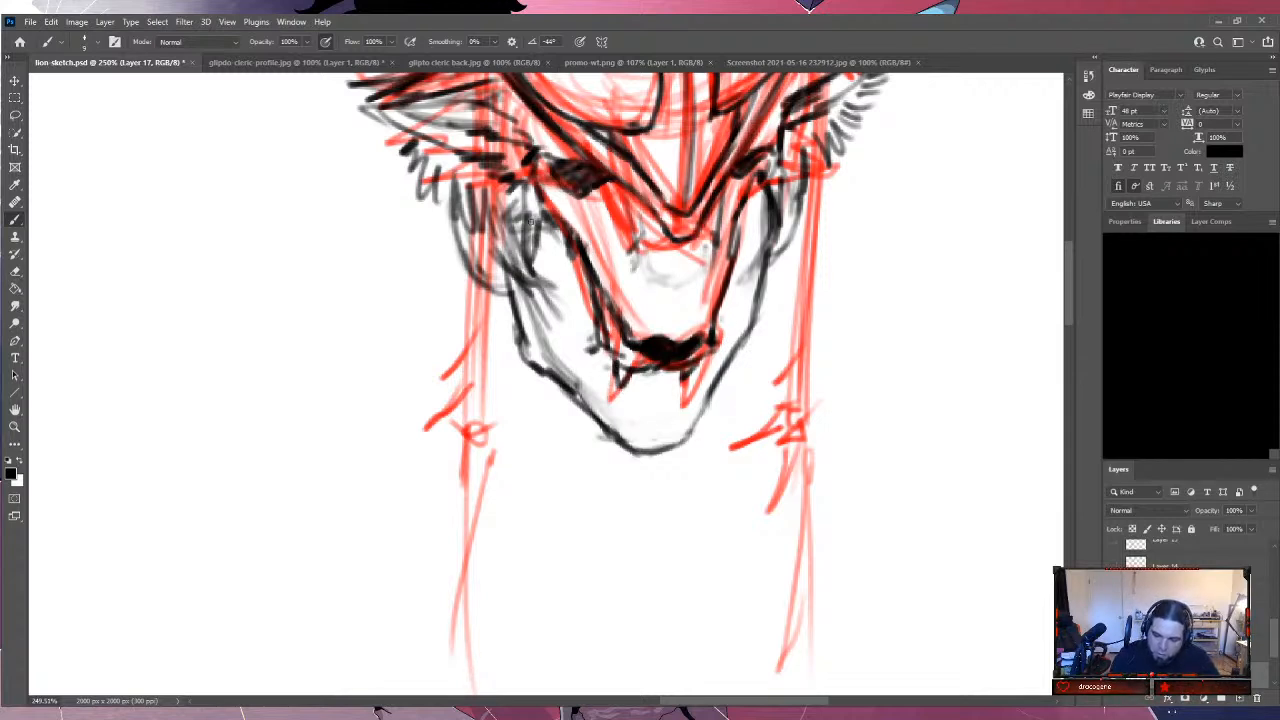
left_click_drag(530, 220, 556, 306)
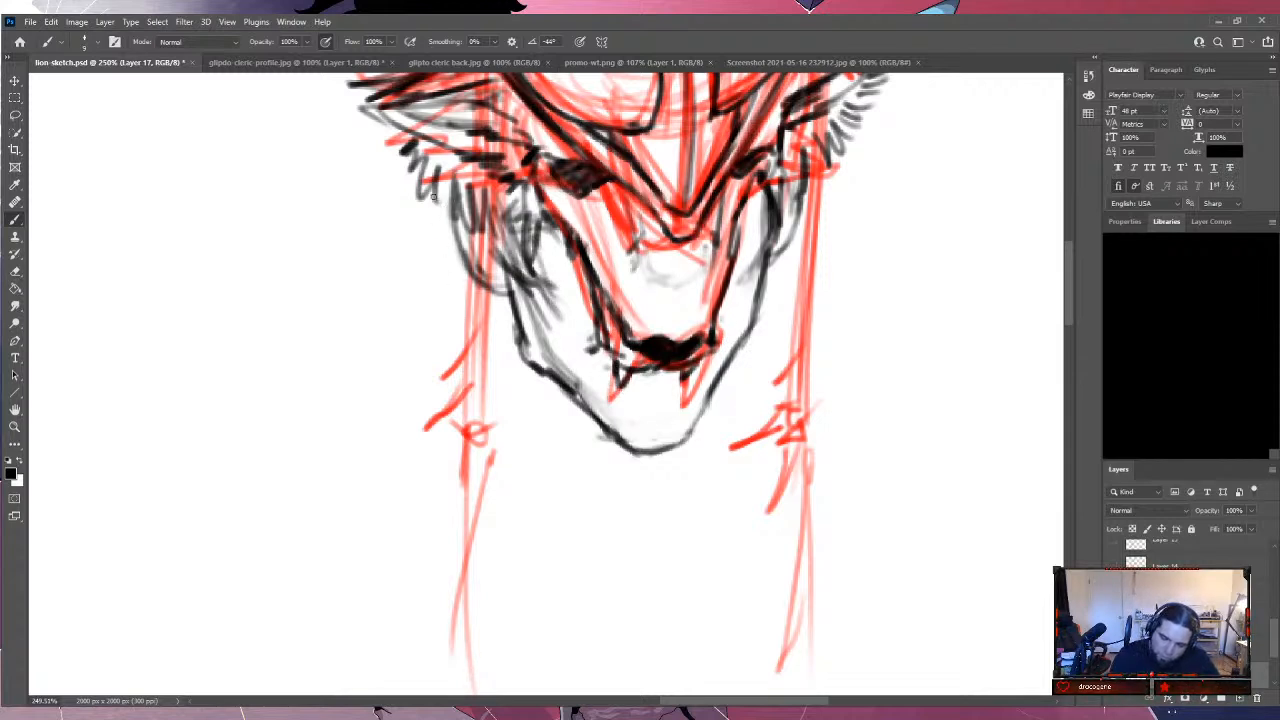
Outline long mane locks hanging on both sides of the face, with their lower edges curving in to the jaw.
left_click_drag(438, 196, 444, 292)
mouse_move(440, 226)
left_mouse_down()
mouse_move(450, 272)
mouse_move(436, 326)
mouse_move(458, 352)
left_mouse_up()
left_click_drag(414, 308, 452, 350)
mouse_move(436, 196)
left_mouse_down()
mouse_move(408, 307)
mouse_move(462, 352)
left_mouse_up()
mouse_move(404, 312)
left_mouse_down()
mouse_move(462, 392)
mouse_move(530, 364)
left_mouse_up()
mouse_move(732, 372)
left_mouse_down()
mouse_move(760, 338)
mouse_move(782, 362)
left_mouse_up()
mouse_move(785, 244)
left_mouse_down()
mouse_move(788, 326)
mouse_move(792, 261)
mouse_move(800, 323)
left_mouse_up()
mouse_move(806, 180)
left_mouse_down()
mouse_move(828, 318)
mouse_move(812, 360)
mouse_move(779, 372)
mouse_move(800, 366)
mouse_move(802, 326)
left_mouse_up()
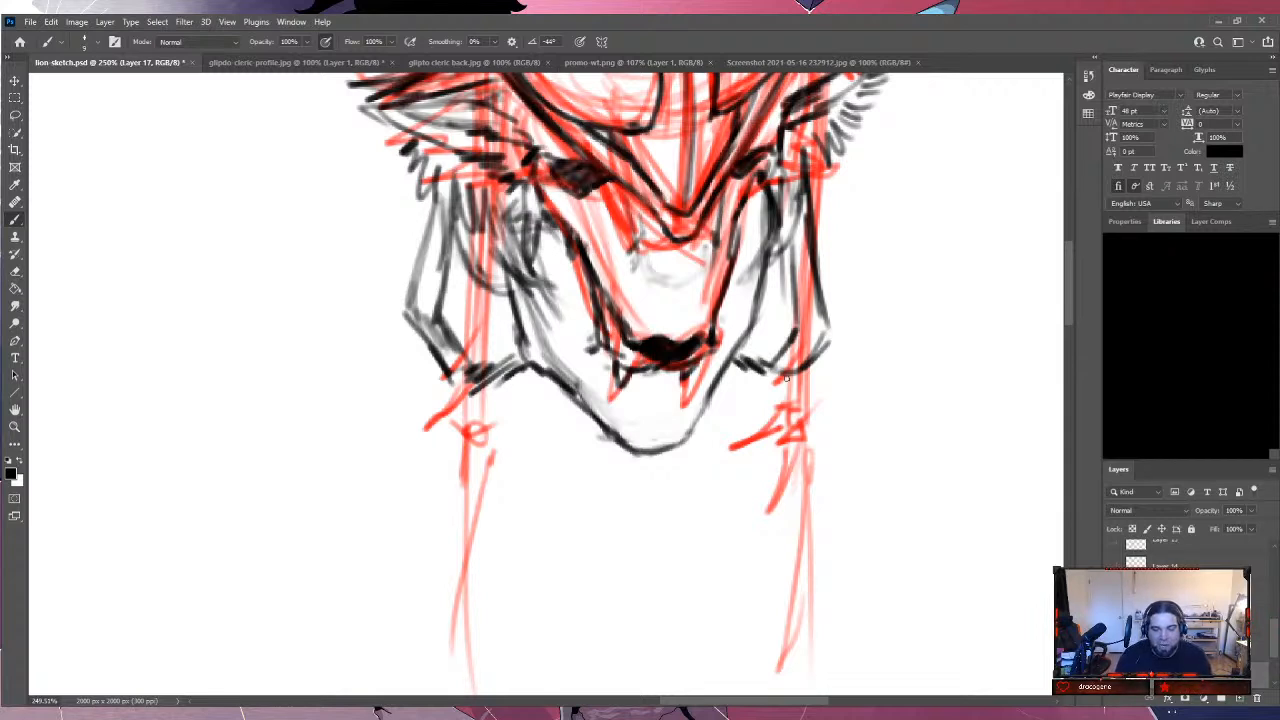
Sketch a second outer contour around and beneath the hanging mane locks and darken the right lock's inner edge.
left_click_drag(410, 316, 446, 390)
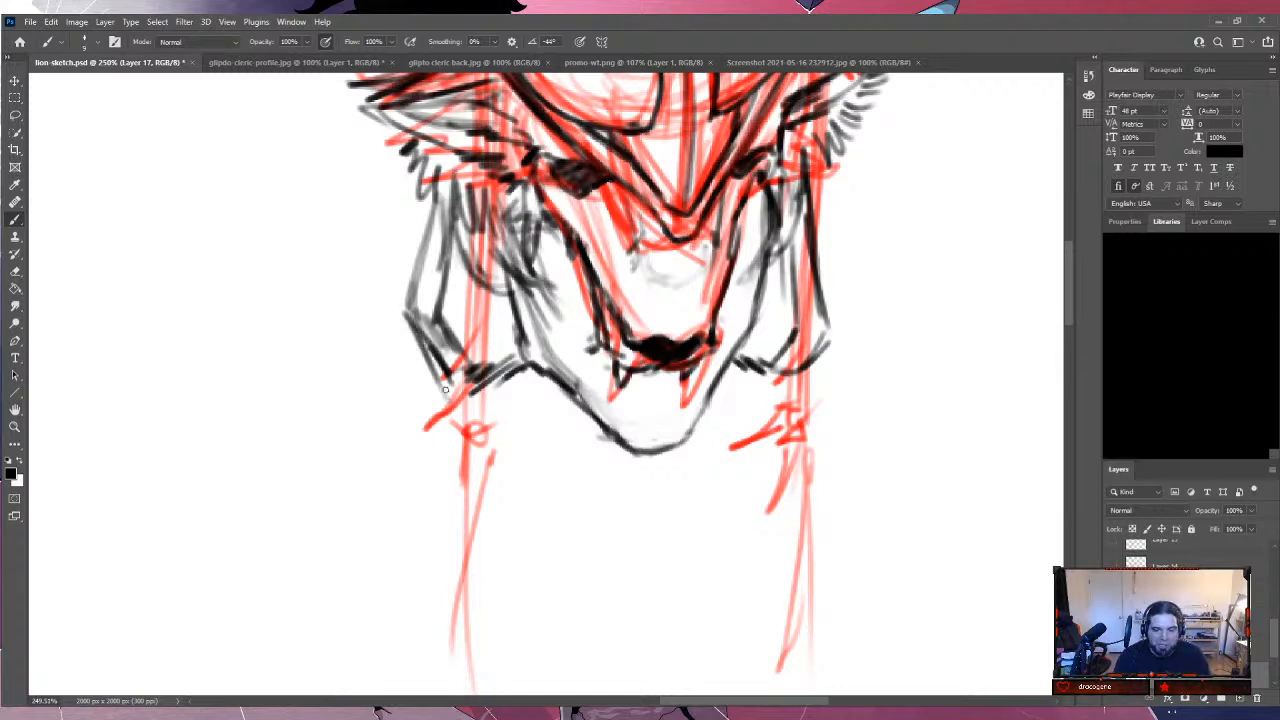
mouse_move(446, 390)
left_mouse_down()
mouse_move(469, 411)
mouse_move(591, 382)
mouse_move(535, 403)
mouse_move(572, 420)
mouse_move(652, 392)
mouse_move(731, 387)
mouse_move(718, 405)
mouse_move(751, 389)
mouse_move(783, 396)
mouse_move(835, 349)
mouse_move(798, 393)
mouse_move(838, 330)
left_mouse_up()
mouse_move(836, 278)
left_mouse_down()
mouse_move(820, 156)
mouse_move(830, 290)
mouse_move(848, 334)
mouse_move(822, 376)
mouse_move(840, 320)
left_mouse_up()
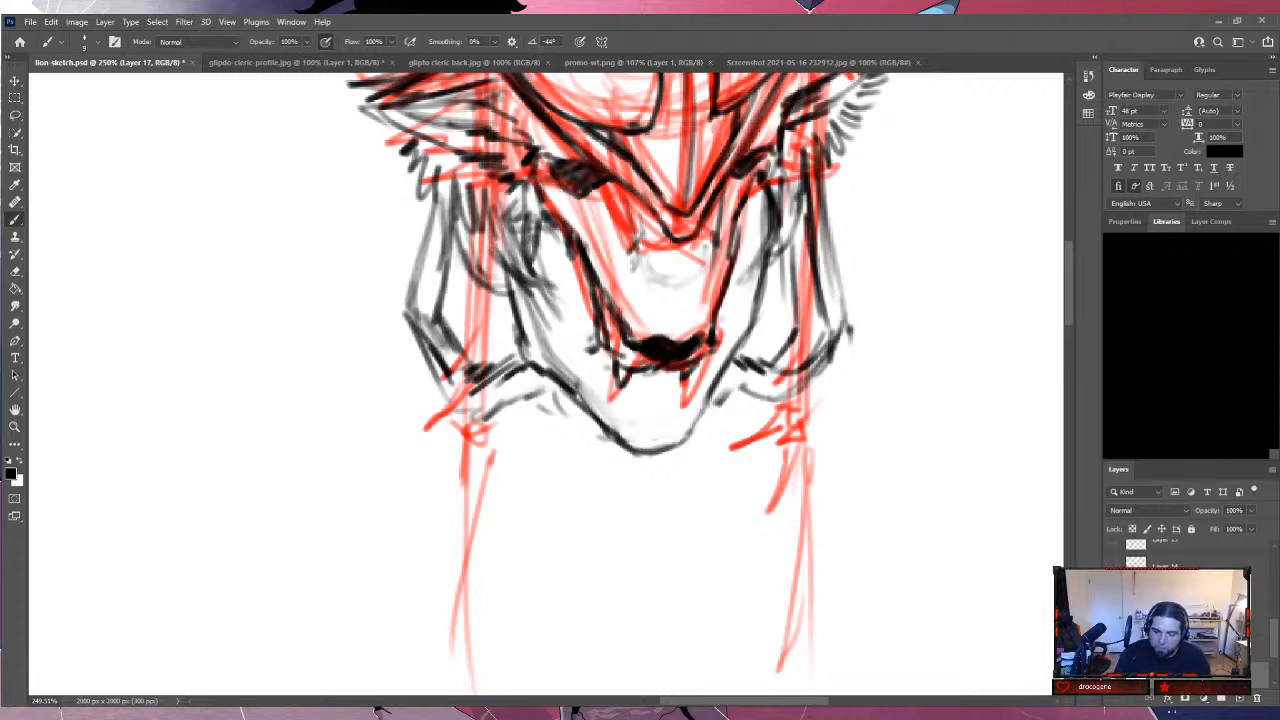
left_click_drag(800, 395, 845, 310)
mouse_move(805, 365)
left_mouse_down()
mouse_move(826, 326)
mouse_move(802, 242)
left_mouse_up()
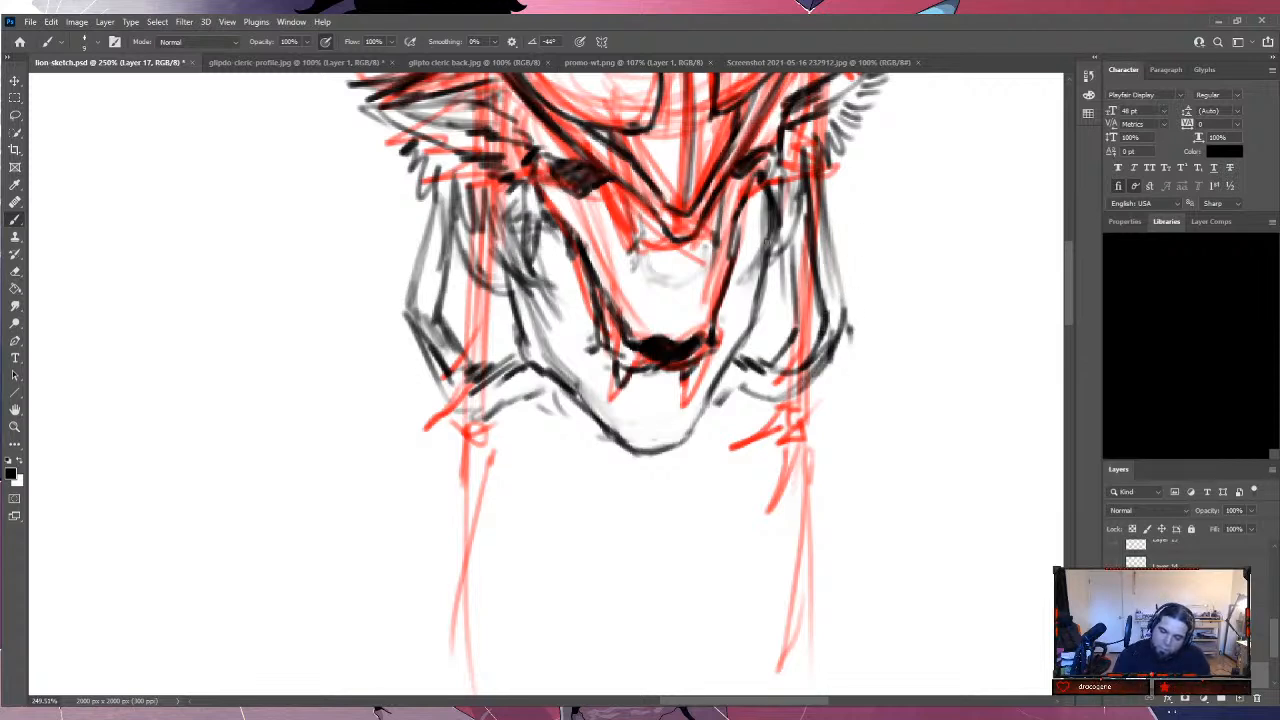
Thicken the left mane lock and sketch the shoulder lines sloping outward from both sides of the mane.
left_click_drag(470, 372, 440, 320)
mouse_move(456, 256)
left_mouse_down()
mouse_move(436, 345)
mouse_move(438, 290)
left_mouse_up()
left_click_drag(412, 275, 402, 366)
mouse_move(446, 396)
left_mouse_down()
mouse_move(408, 348)
mouse_move(440, 400)
mouse_move(462, 396)
mouse_move(470, 410)
mouse_move(376, 412)
mouse_move(174, 508)
mouse_move(364, 420)
left_mouse_up()
mouse_move(848, 346)
left_mouse_down()
mouse_move(854, 380)
mouse_move(904, 406)
left_mouse_up()
left_click_drag(814, 544, 876, 456)
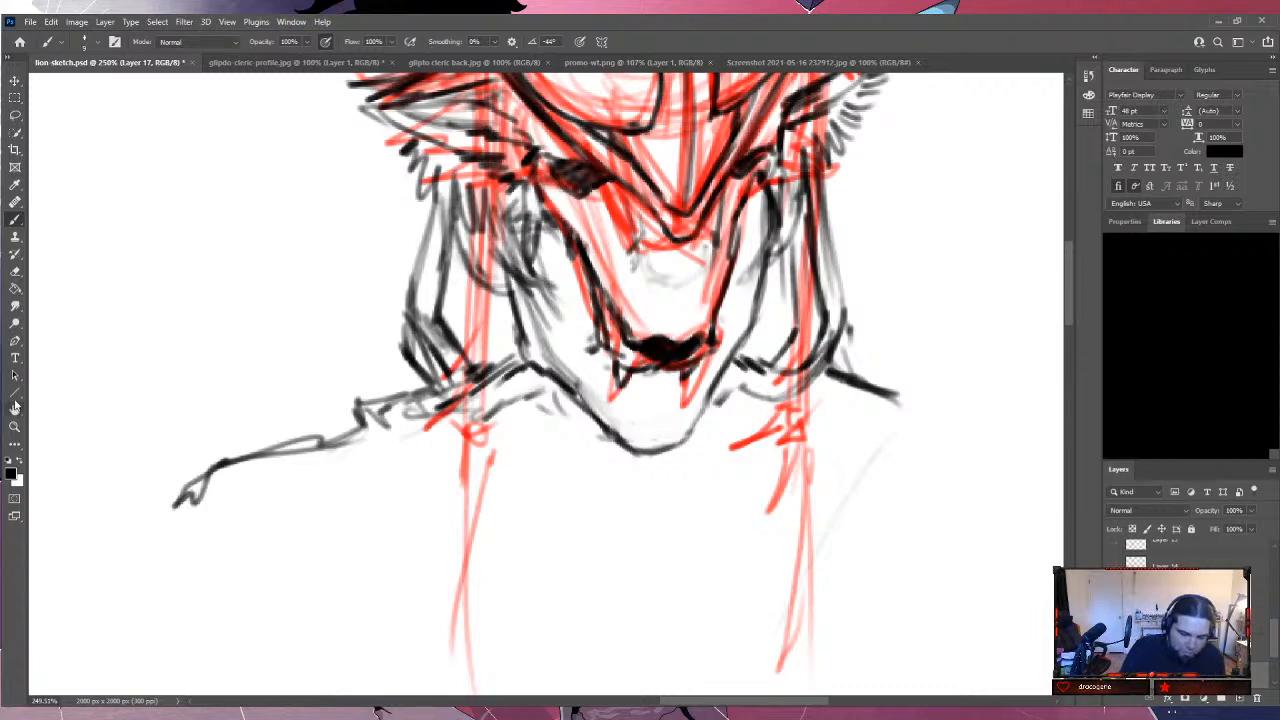
Sketch contour and wrinkle lines across the bridge of the nose between the crest tip and the nose.
key("z")
mouse_move(937, 383)
left_mouse_down()
mouse_move(852, 444)
mouse_move(888, 431)
left_mouse_up()
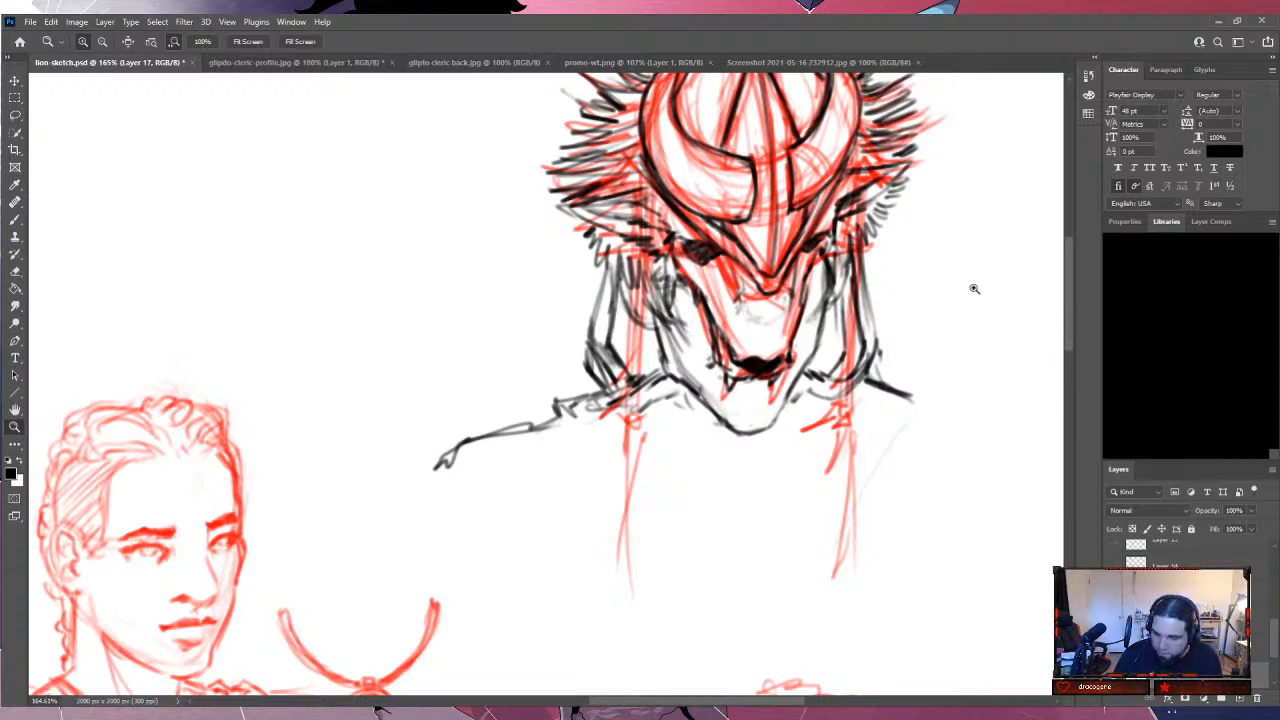
left_click_drag(755, 333, 761, 329)
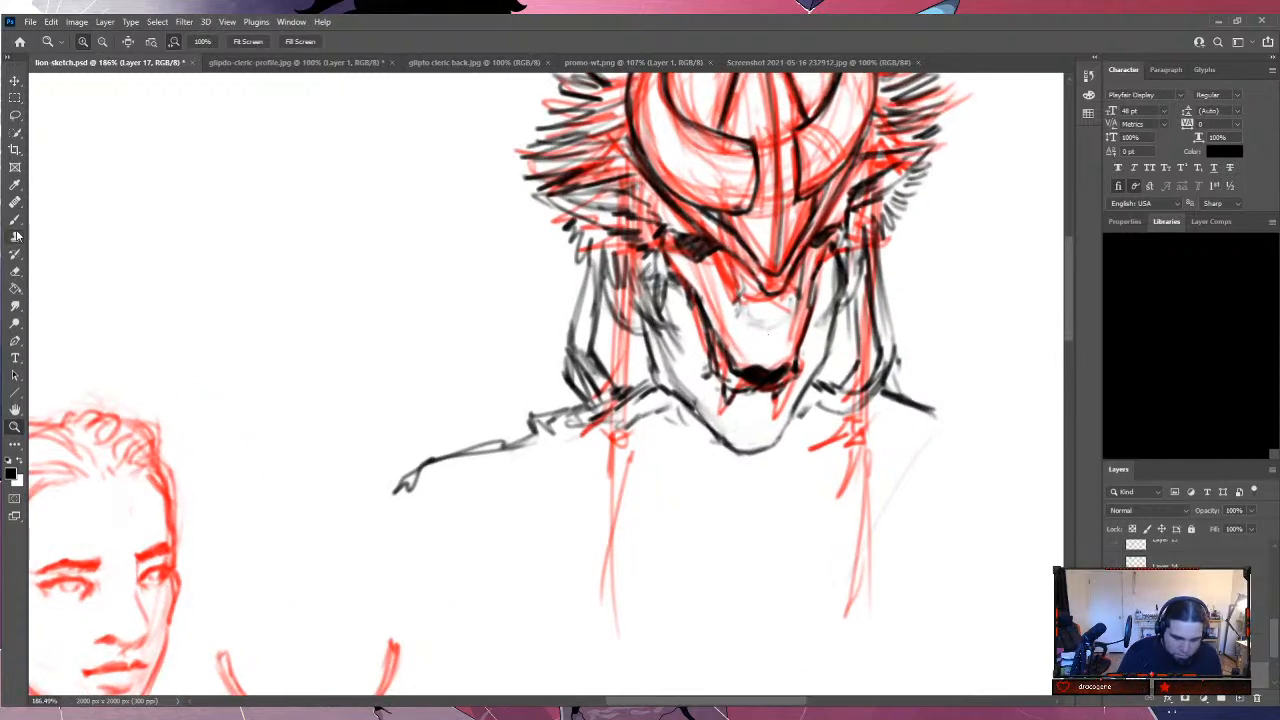
key("b")
mouse_move(750, 276)
left_mouse_down()
mouse_move(749, 334)
mouse_move(744, 322)
left_mouse_up()
mouse_move(798, 260)
left_mouse_down()
mouse_move(796, 322)
mouse_move(776, 317)
mouse_move(792, 312)
left_mouse_up()
mouse_move(740, 320)
left_mouse_down()
mouse_move(800, 326)
mouse_move(786, 337)
mouse_move(798, 340)
left_mouse_up()
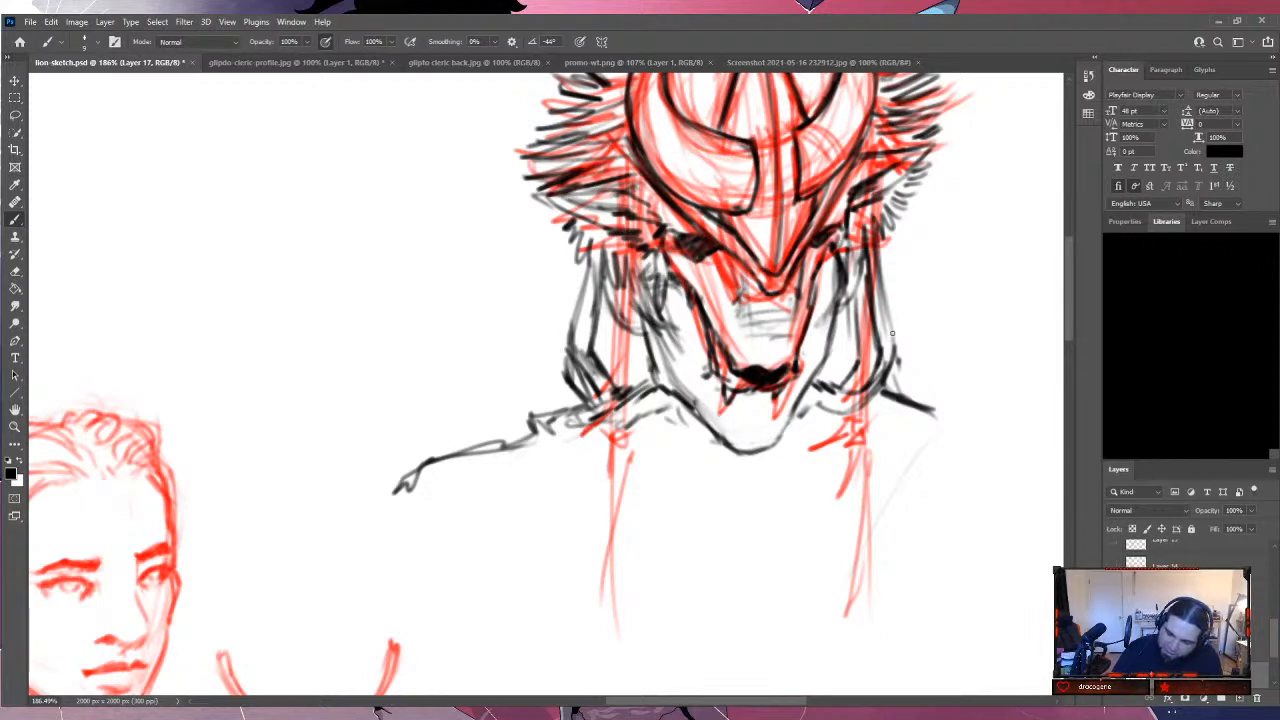
Sketch a wider outer mane silhouette on the left side, with ragged tufts from the shoulder up to the spikes.
scroll(1069, 281, "up", 3)
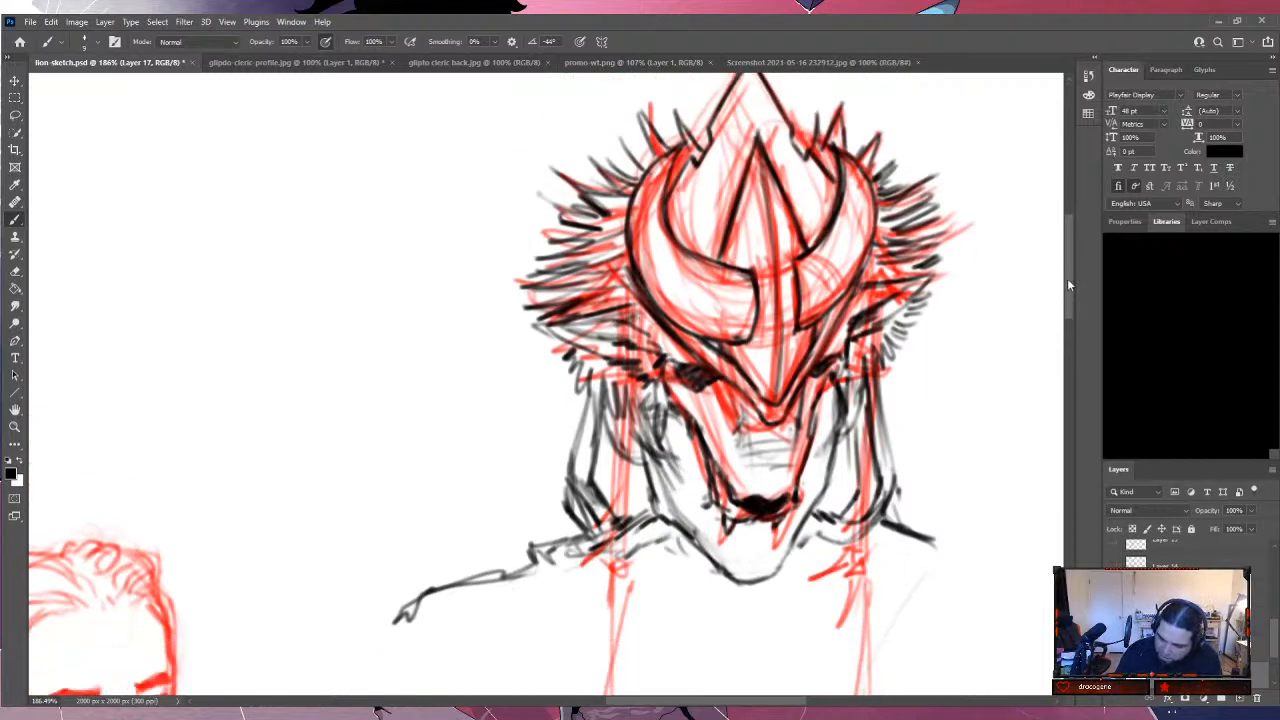
mouse_move(630, 385)
left_mouse_down()
mouse_move(624, 438)
mouse_move(598, 478)
left_mouse_up()
mouse_move(620, 428)
left_mouse_down()
mouse_move(580, 492)
mouse_move(530, 490)
mouse_move(552, 440)
mouse_move(550, 392)
left_mouse_up()
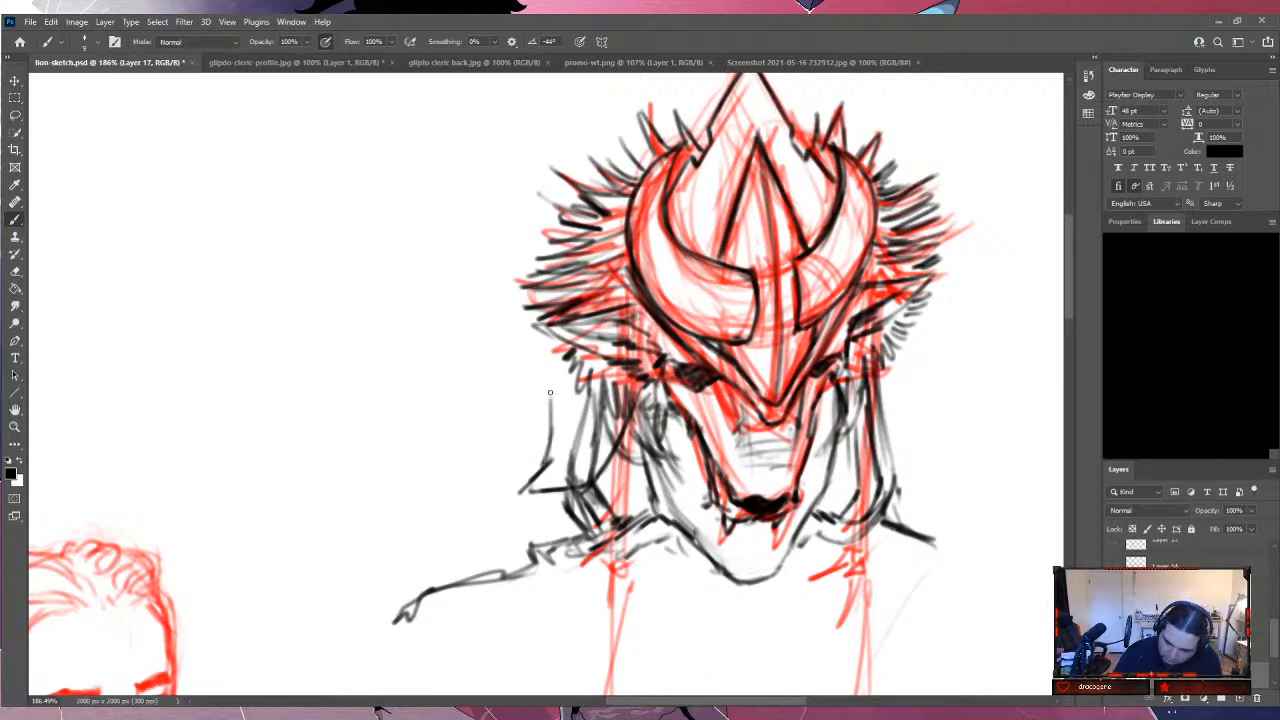
mouse_move(552, 444)
left_mouse_down()
mouse_move(551, 394)
mouse_move(540, 402)
mouse_move(512, 378)
mouse_move(520, 348)
mouse_move(509, 347)
mouse_move(515, 361)
mouse_move(489, 349)
mouse_move(515, 374)
mouse_move(488, 370)
mouse_move(496, 314)
left_mouse_up()
mouse_move(518, 380)
left_mouse_down()
mouse_move(474, 370)
mouse_move(502, 318)
left_mouse_up()
mouse_move(506, 332)
left_mouse_down()
mouse_move(496, 276)
mouse_move(522, 274)
left_mouse_up()
mouse_move(516, 292)
left_mouse_down()
mouse_move(538, 258)
mouse_move(500, 246)
mouse_move(500, 234)
mouse_move(518, 240)
left_mouse_up()
left_click_drag(562, 228, 516, 236)
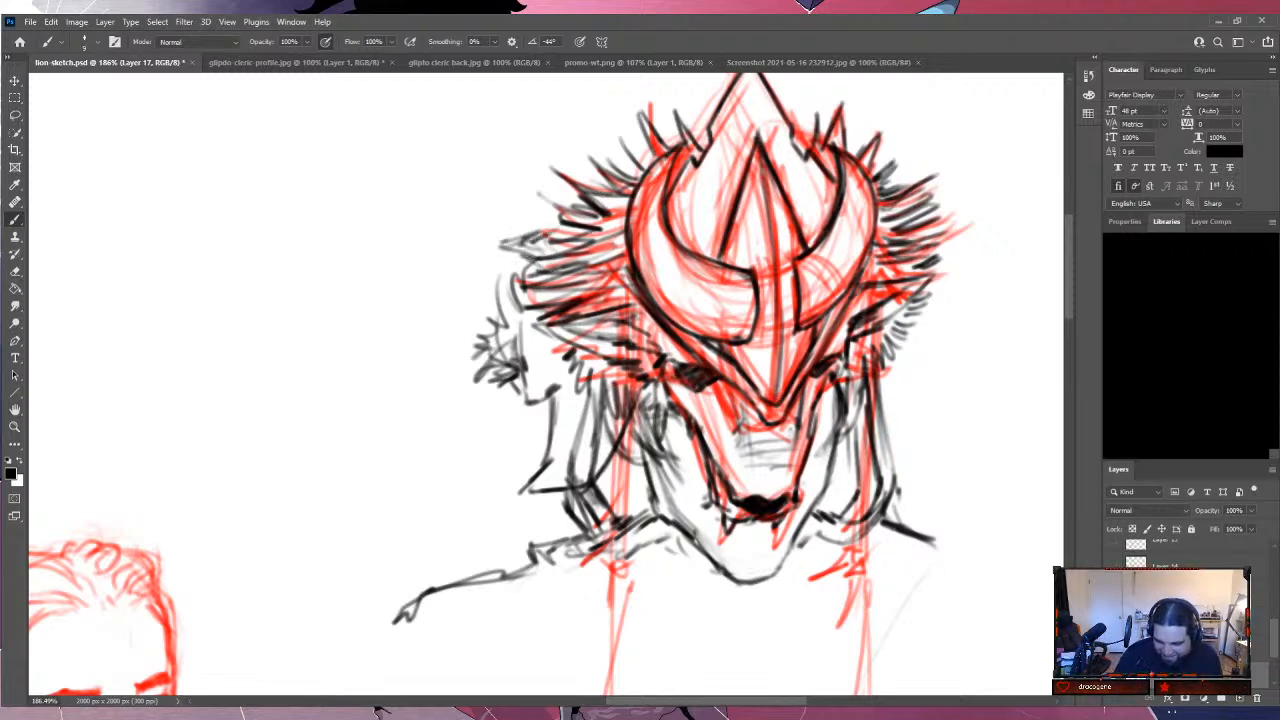
Fill the left mane lock with long, sweeping hair strokes from the cheek down toward the shoulder.
left_click_drag(612, 388, 548, 512)
left_click_drag(610, 452, 544, 514)
left_click_drag(630, 418, 566, 506)
left_click_drag(638, 402, 600, 456)
left_click_drag(614, 396, 576, 480)
mouse_move(604, 420)
left_mouse_down()
mouse_move(566, 492)
mouse_move(578, 486)
left_mouse_up()
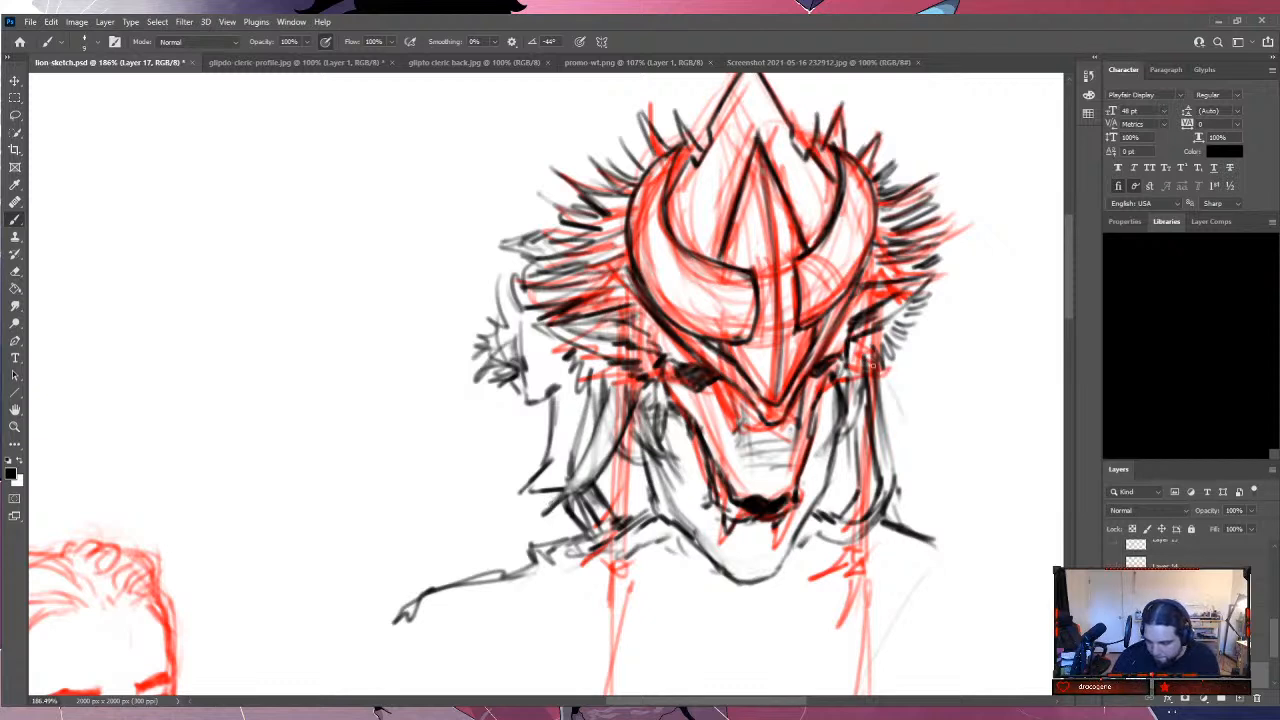
Draw the outer contour of the mane on the right side, from below the spikes down toward the shoulder.
mouse_move(882, 378)
left_mouse_down()
mouse_move(906, 430)
mouse_move(892, 450)
mouse_move(928, 420)
left_mouse_up()
left_click_drag(926, 402, 915, 431)
left_click_drag(934, 378, 928, 408)
left_click_drag(933, 350, 930, 398)
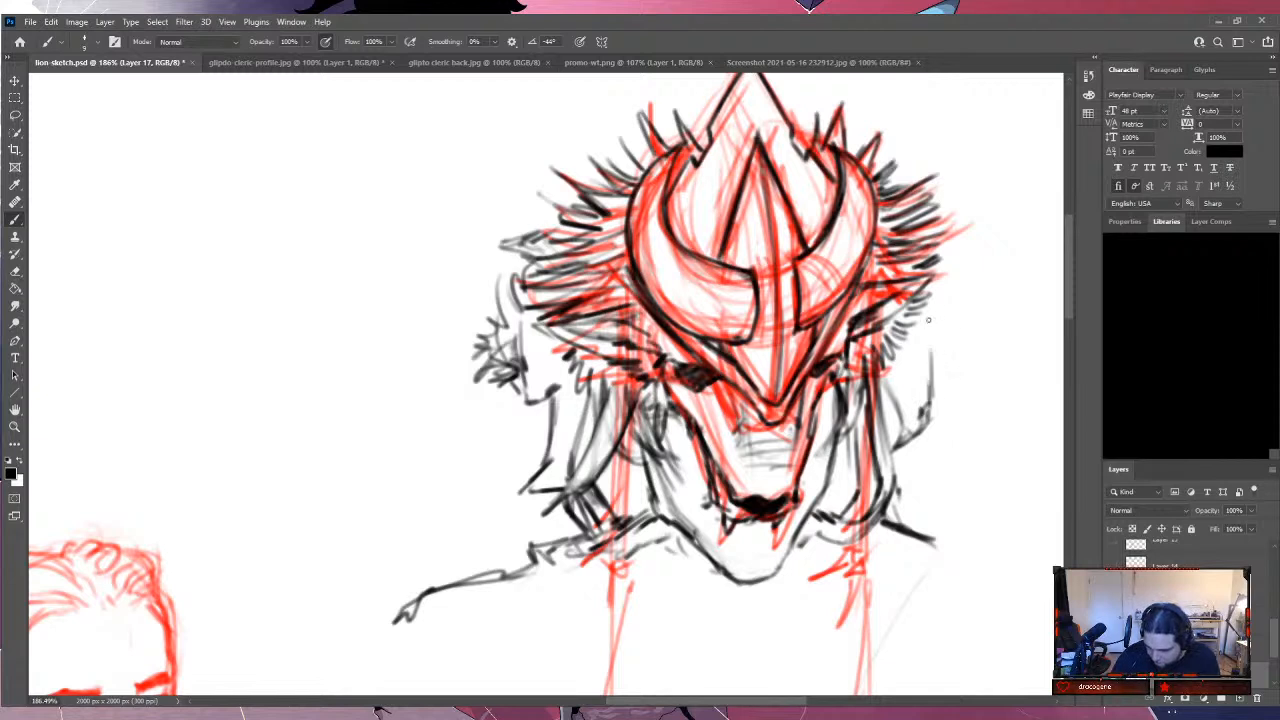
mouse_move(930, 322)
left_mouse_down()
mouse_move(932, 390)
mouse_move(933, 366)
mouse_move(904, 342)
mouse_move(926, 348)
left_mouse_up()
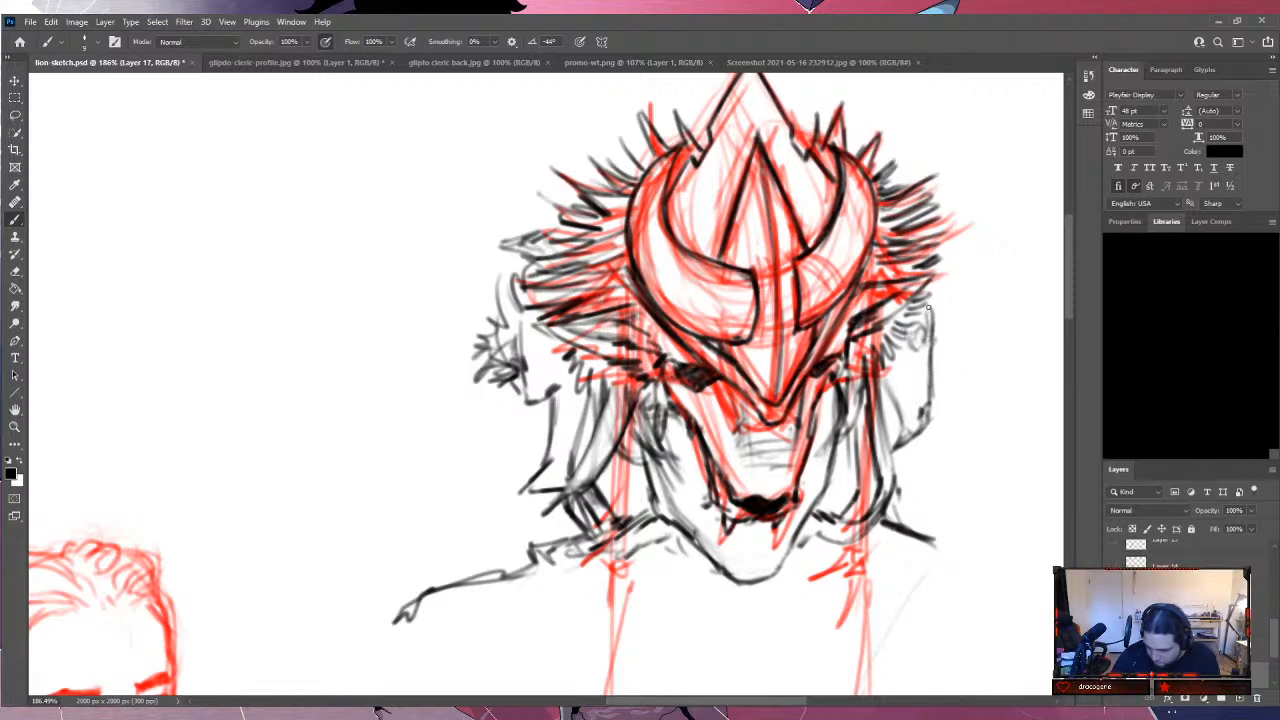
Add dark curved tufts joining the right mane contour to the spikes above it.
left_click_drag(934, 286, 928, 310)
mouse_move(936, 250)
left_mouse_down()
mouse_move(926, 304)
mouse_move(928, 256)
left_mouse_up()
mouse_move(936, 226)
left_mouse_down()
mouse_move(928, 244)
mouse_move(898, 240)
mouse_move(918, 274)
left_mouse_up()
left_click_drag(940, 258, 926, 290)
left_click_drag(932, 290, 924, 302)
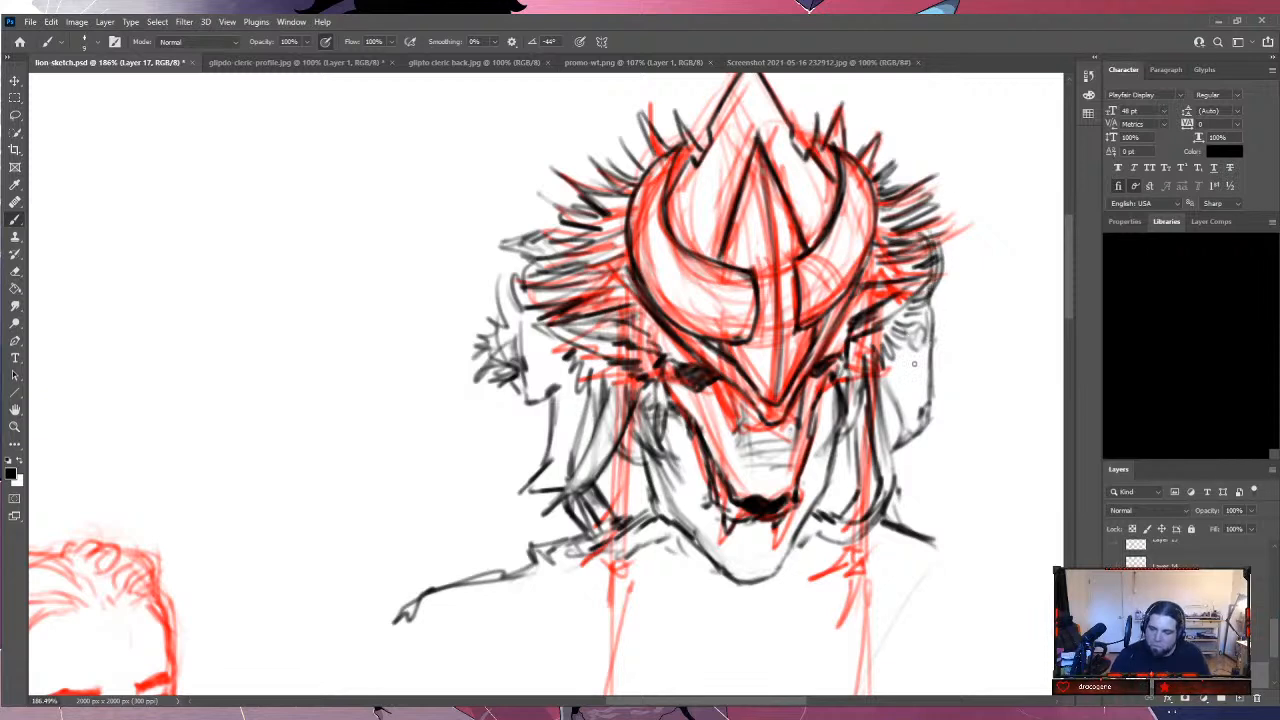
Add wavy strands inside the lower right mane and more hair strokes to the left mane lock.
mouse_move(916, 354)
left_mouse_down()
mouse_move(916, 328)
mouse_move(892, 458)
left_mouse_up()
mouse_move(900, 414)
left_mouse_down()
mouse_move(898, 436)
mouse_move(890, 404)
left_mouse_up()
mouse_move(906, 400)
left_mouse_down()
mouse_move(880, 478)
mouse_move(884, 468)
left_mouse_up()
left_click_drag(900, 468, 886, 508)
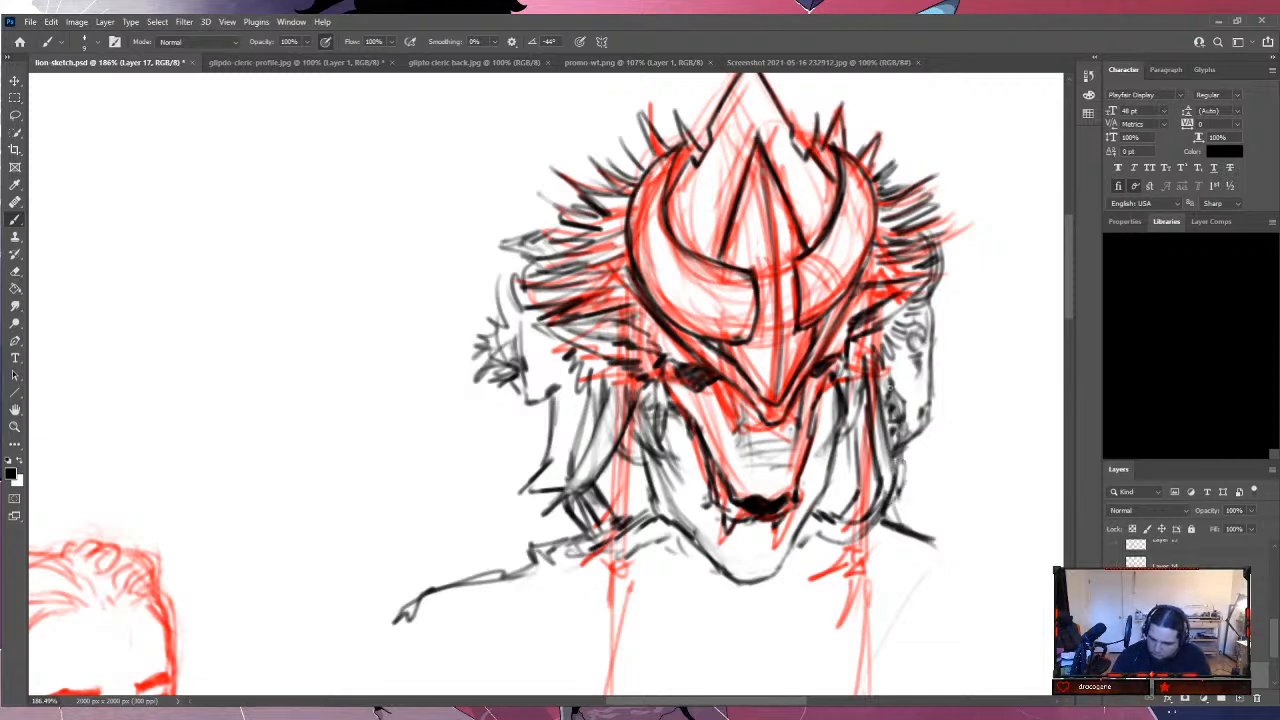
left_click_drag(562, 482, 578, 520)
left_click_drag(580, 382, 572, 422)
left_click_drag(578, 408, 566, 460)
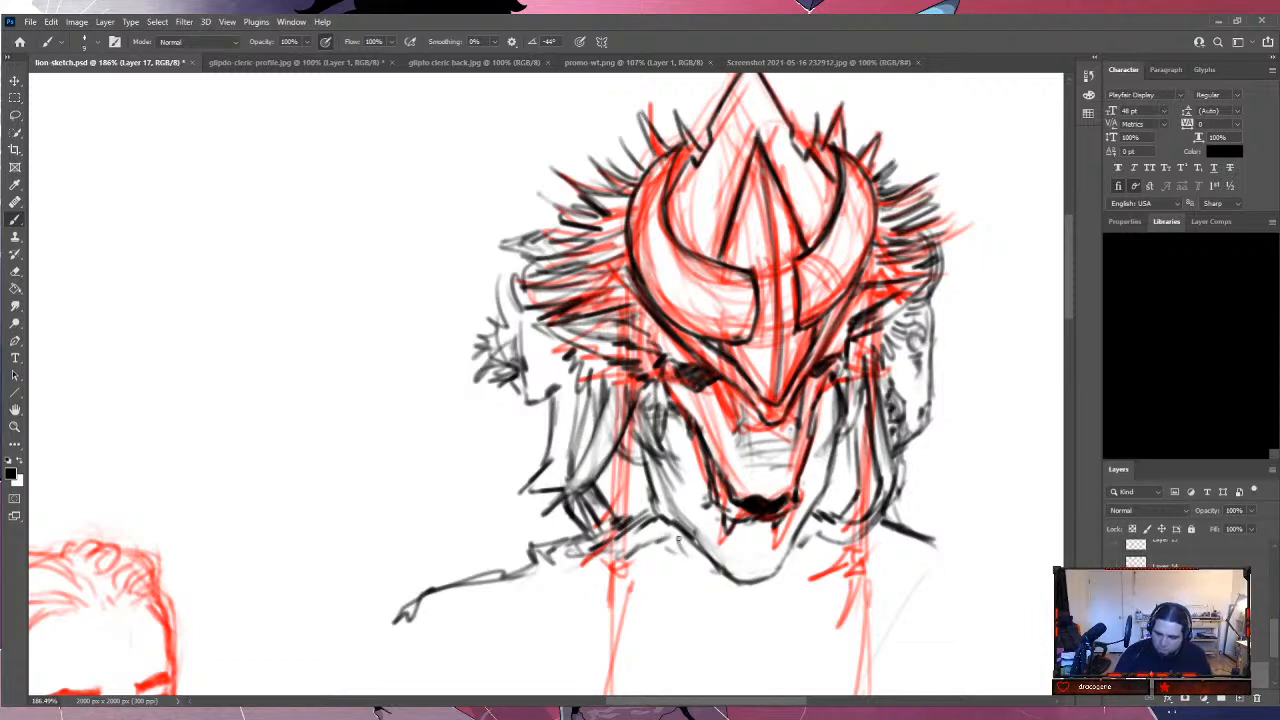
Outline a pointed beard of fur beneath the jaw, hanging from both sides of the chin.
left_click_drag(678, 540, 716, 608)
mouse_move(686, 526)
left_mouse_down()
mouse_move(668, 550)
mouse_move(740, 648)
left_mouse_up()
left_click_drag(802, 534, 786, 598)
left_click_drag(814, 510, 813, 572)
left_click_drag(664, 518, 656, 576)
left_click_drag(662, 512, 650, 580)
mouse_move(656, 490)
left_mouse_down()
mouse_move(648, 578)
mouse_move(670, 630)
mouse_move(772, 656)
left_mouse_up()
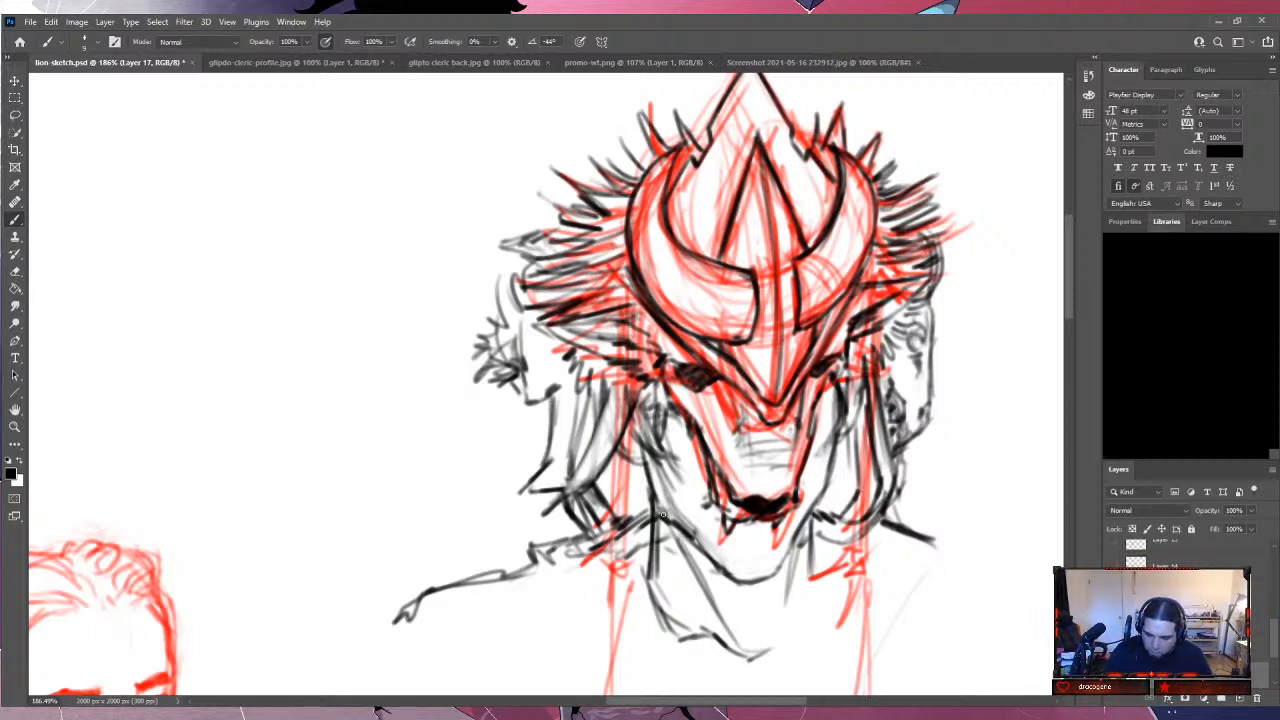
Darken the lower jaw contour up to the right cheek and add fur strokes beside the muzzle on both sides.
mouse_move(698, 551)
left_mouse_down()
mouse_move(749, 593)
mouse_move(737, 589)
mouse_move(783, 572)
mouse_move(810, 502)
left_mouse_up()
mouse_move(797, 548)
left_mouse_down()
mouse_move(824, 496)
mouse_move(832, 418)
left_mouse_up()
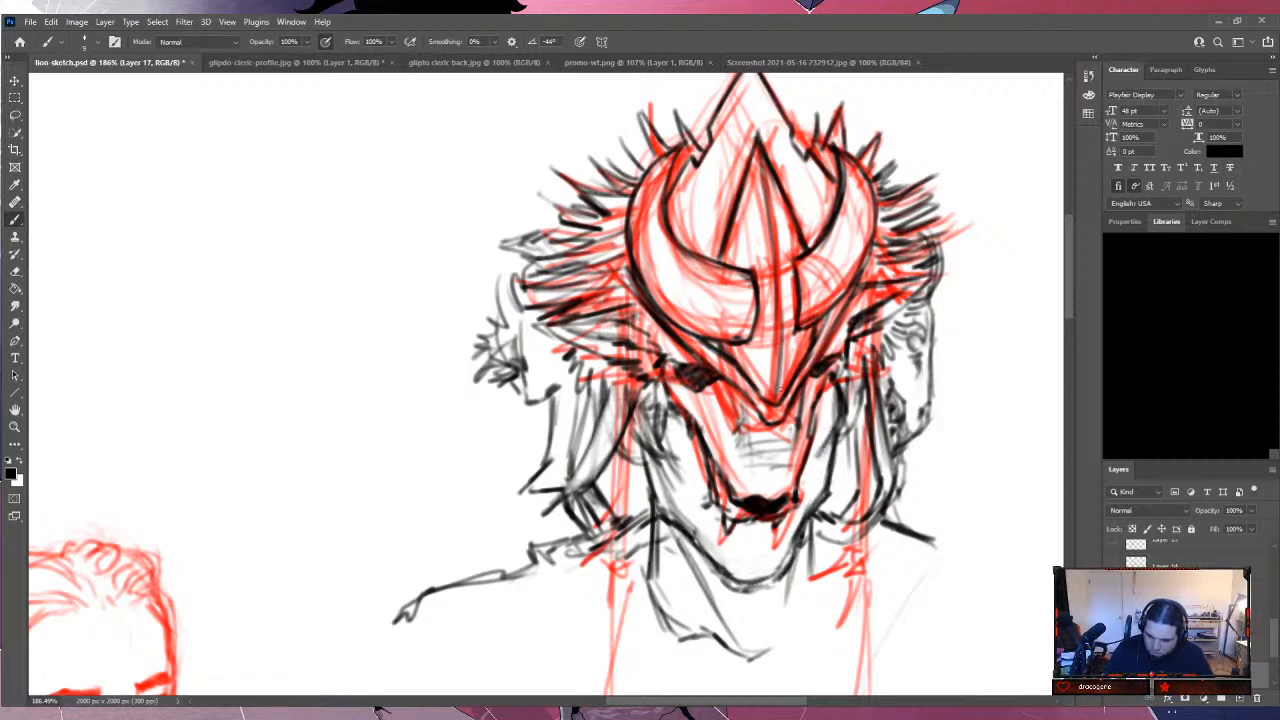
mouse_move(655, 445)
left_mouse_down()
mouse_move(694, 476)
mouse_move(692, 490)
left_mouse_up()
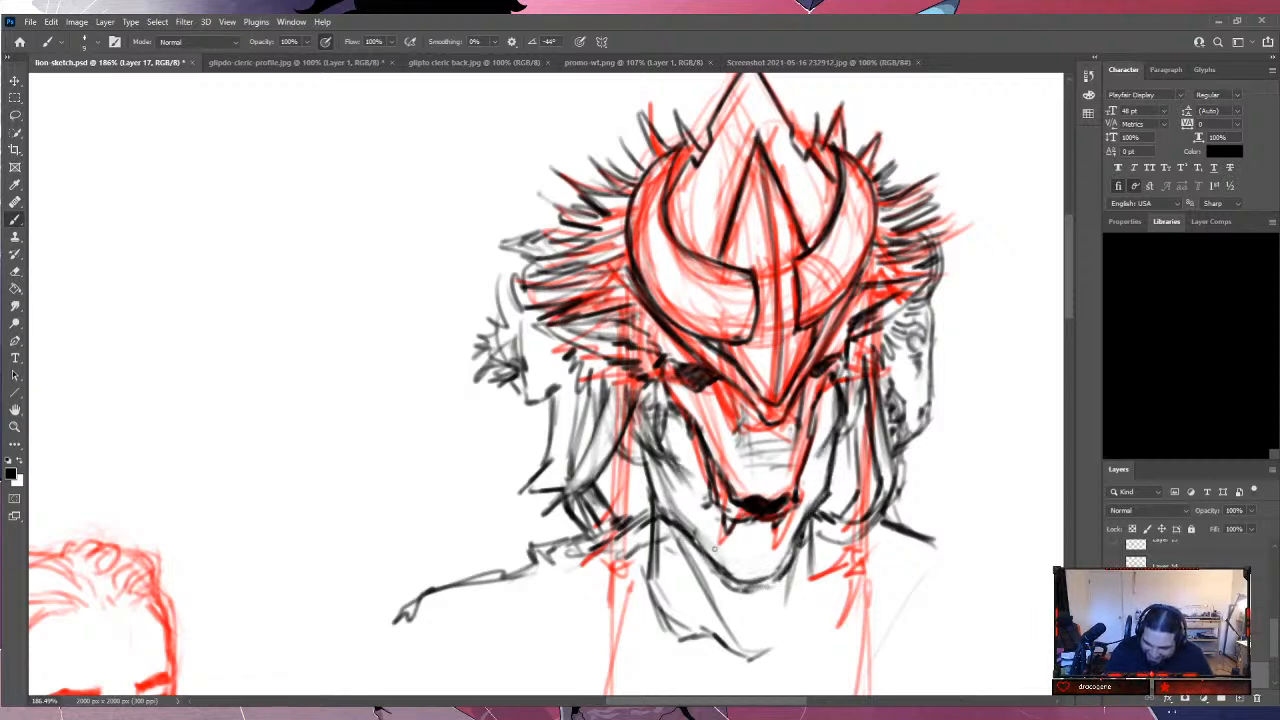
left_click_drag(816, 455, 805, 485)
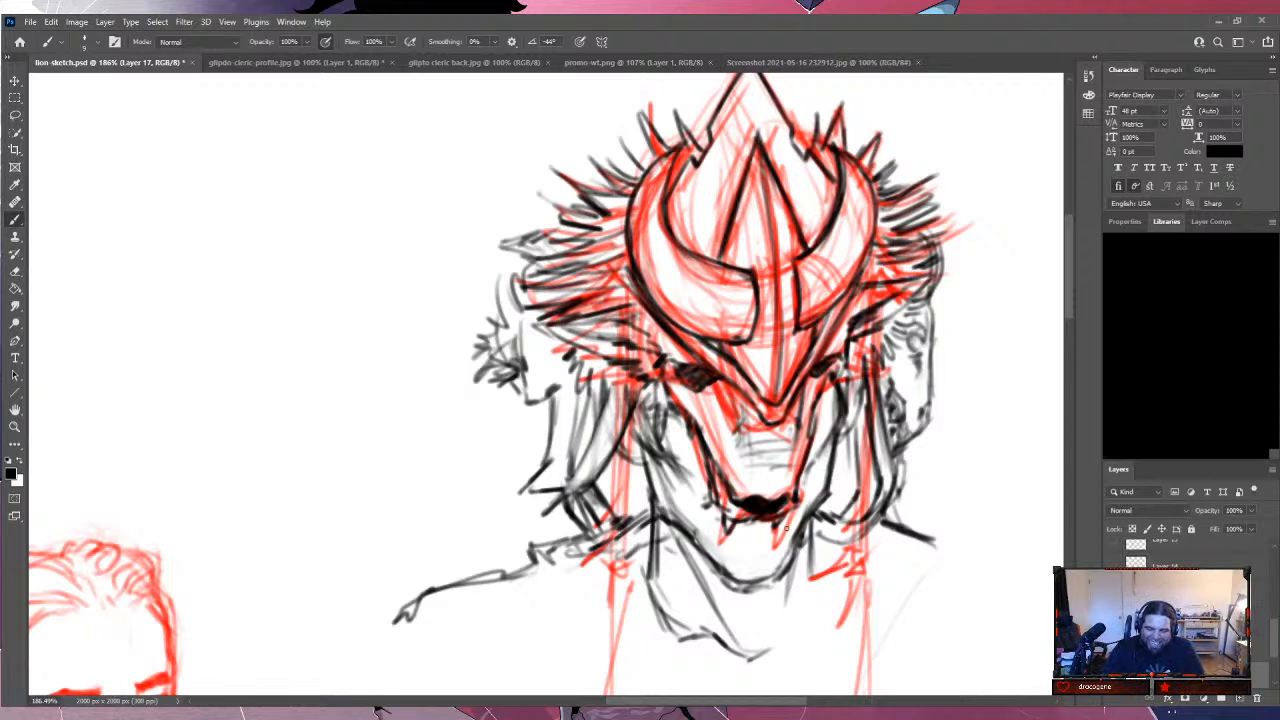
Shade the beard beneath the chin with downward hatching strokes.
mouse_move(641, 494)
left_mouse_down()
mouse_move(640, 434)
mouse_move(662, 514)
mouse_move(634, 540)
mouse_move(640, 578)
left_mouse_up()
mouse_move(670, 522)
left_mouse_down()
mouse_move(660, 554)
mouse_move(684, 610)
mouse_move(722, 578)
mouse_move(752, 656)
left_mouse_up()
left_click_drag(762, 590, 770, 650)
left_click_drag(784, 572, 788, 614)
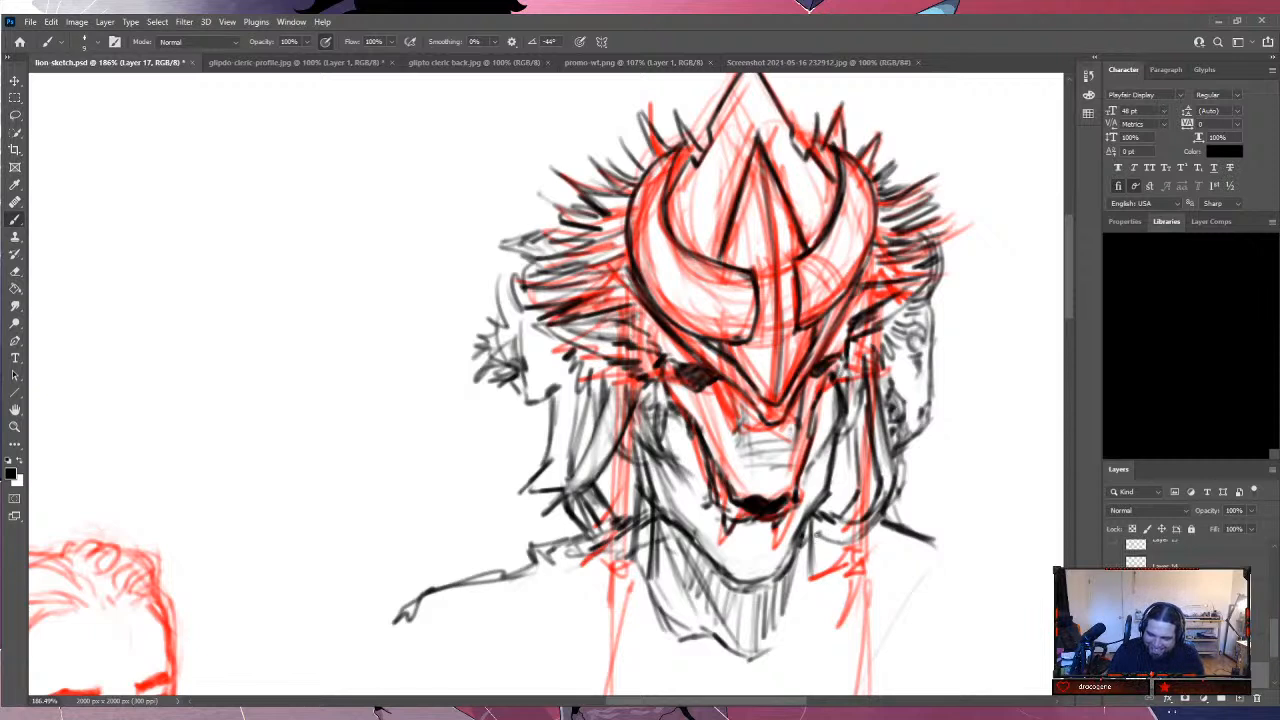
Hatch shadows along both sides of the muzzle and between the fangs, and darken the top of the left mane lock.
mouse_move(664, 390)
left_mouse_down()
mouse_move(726, 550)
mouse_move(744, 554)
left_mouse_up()
mouse_move(757, 527)
left_mouse_down()
mouse_move(768, 542)
mouse_move(772, 528)
left_mouse_up()
left_click_drag(807, 488, 822, 382)
left_click_drag(824, 430, 842, 382)
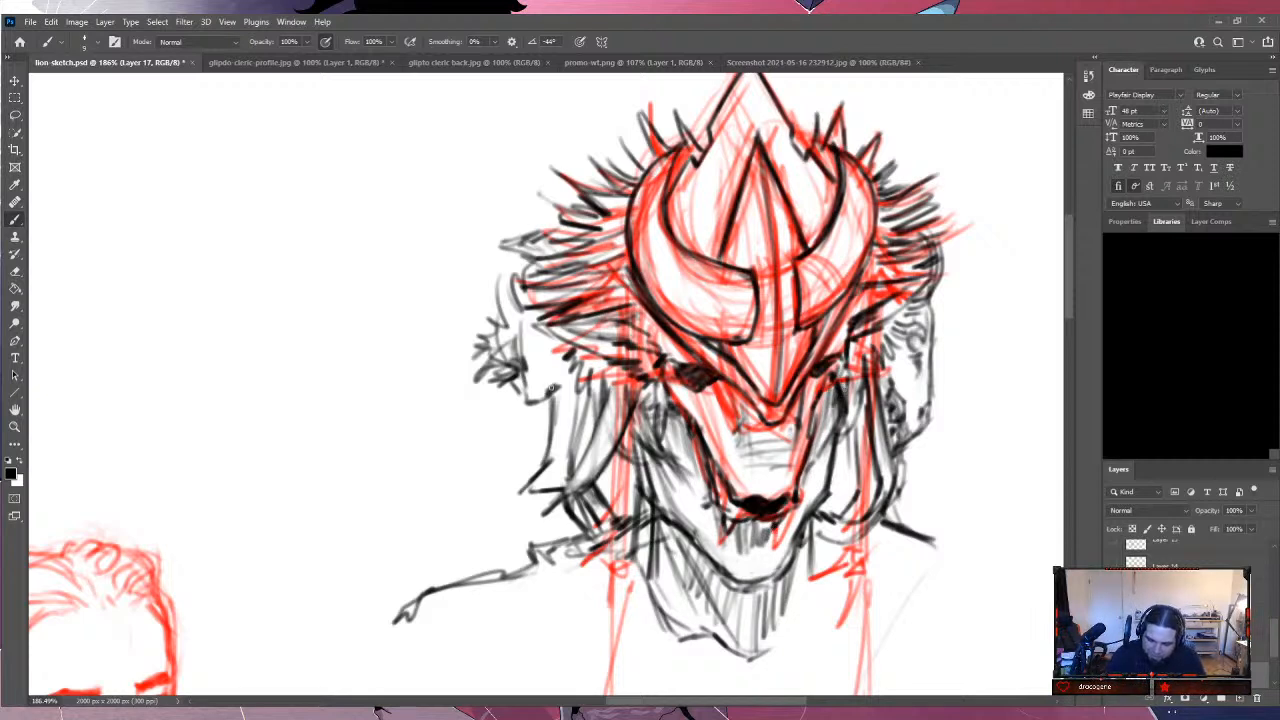
mouse_move(550, 388)
left_mouse_down()
mouse_move(558, 348)
mouse_move(562, 390)
mouse_move(570, 360)
mouse_move(565, 415)
mouse_move(566, 404)
left_mouse_up()
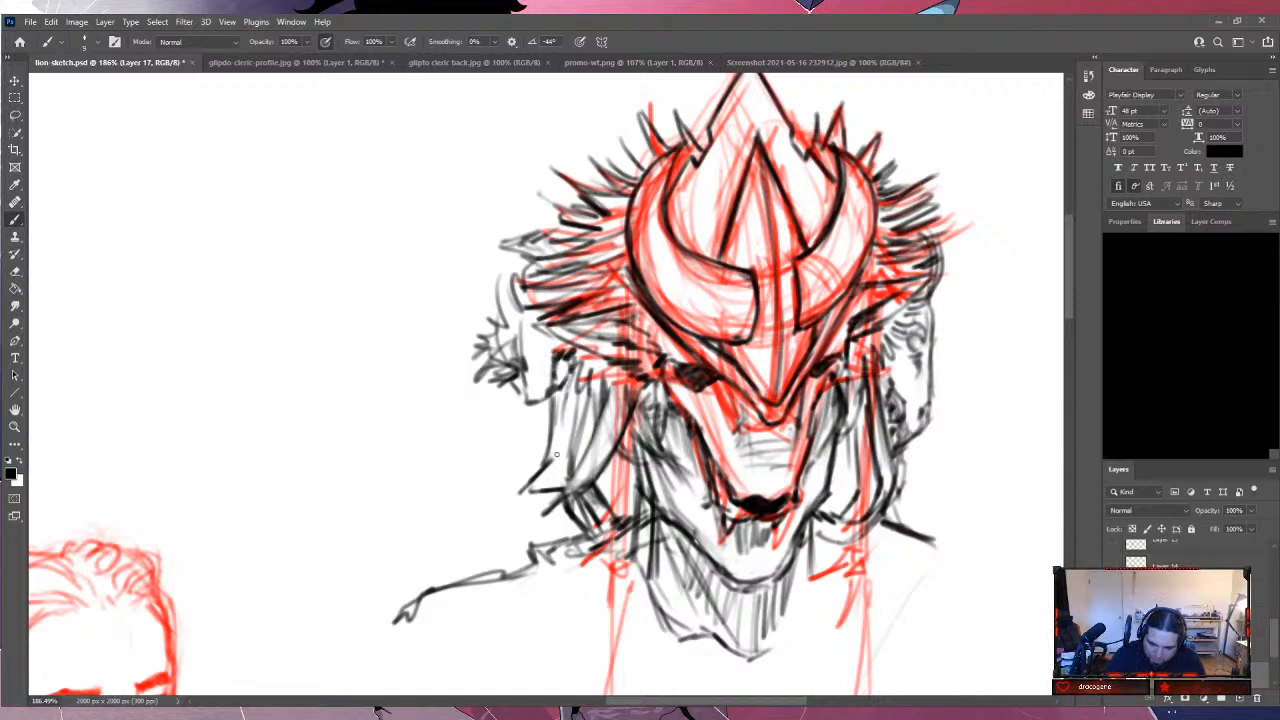
Darken the left mane lock's outer edge and shading with fur strokes, and extend both shoulder lines outward.
mouse_move(557, 454)
left_mouse_down()
mouse_move(541, 400)
mouse_move(538, 410)
mouse_move(550, 428)
mouse_move(556, 390)
mouse_move(562, 422)
mouse_move(522, 490)
mouse_move(550, 490)
mouse_move(522, 498)
mouse_move(546, 502)
mouse_move(578, 479)
left_mouse_up()
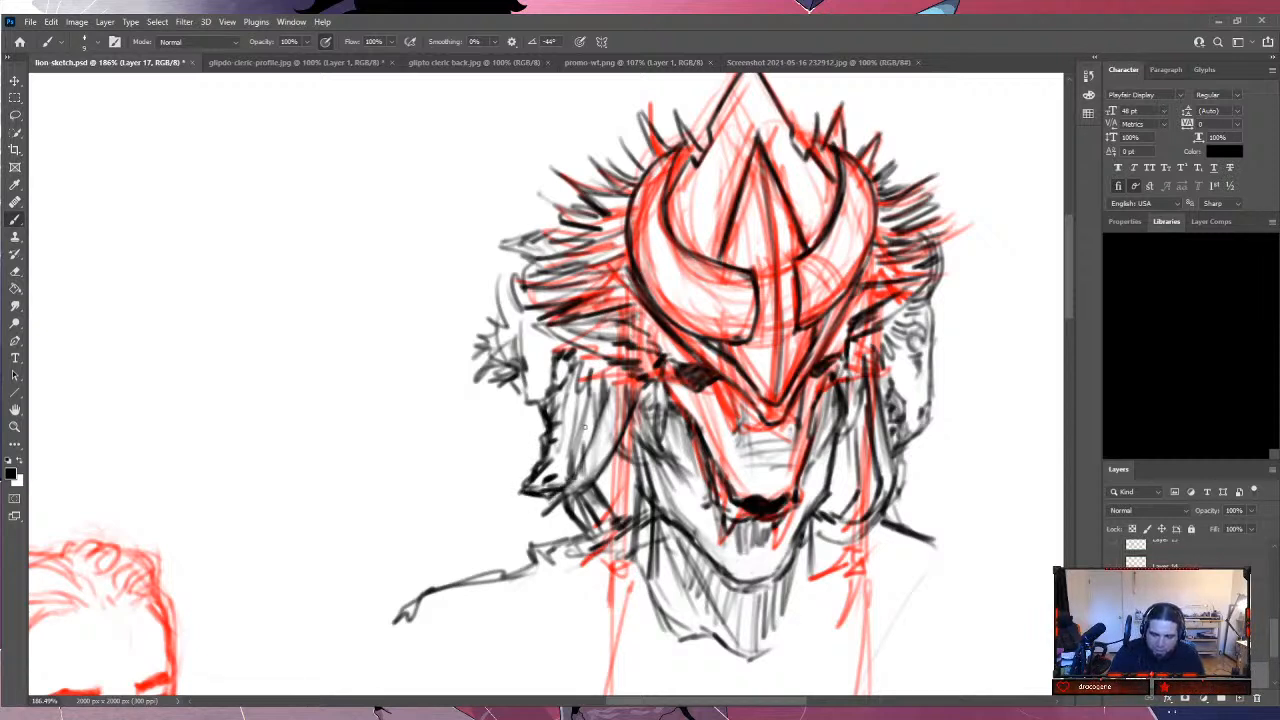
left_click_drag(590, 428, 578, 470)
mouse_move(600, 406)
left_mouse_down()
mouse_move(586, 444)
mouse_move(594, 414)
left_mouse_up()
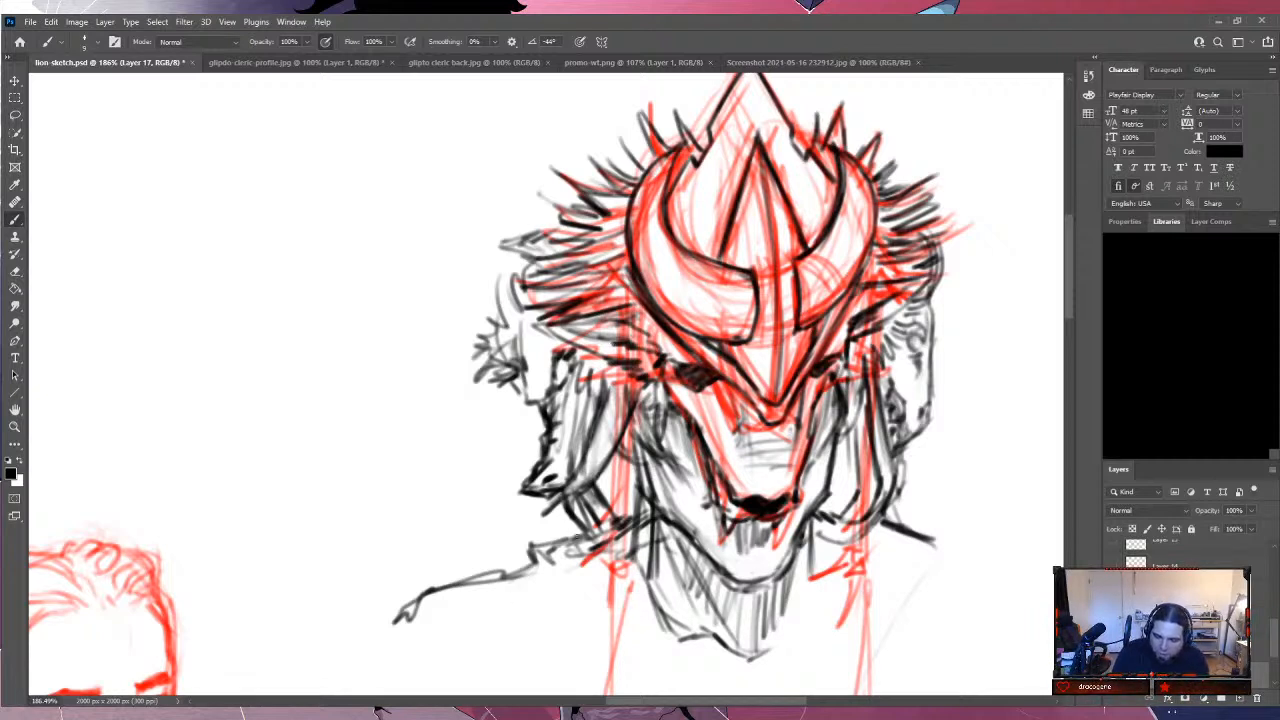
mouse_move(576, 532)
left_mouse_down()
mouse_move(500, 550)
mouse_move(500, 568)
mouse_move(362, 622)
left_mouse_up()
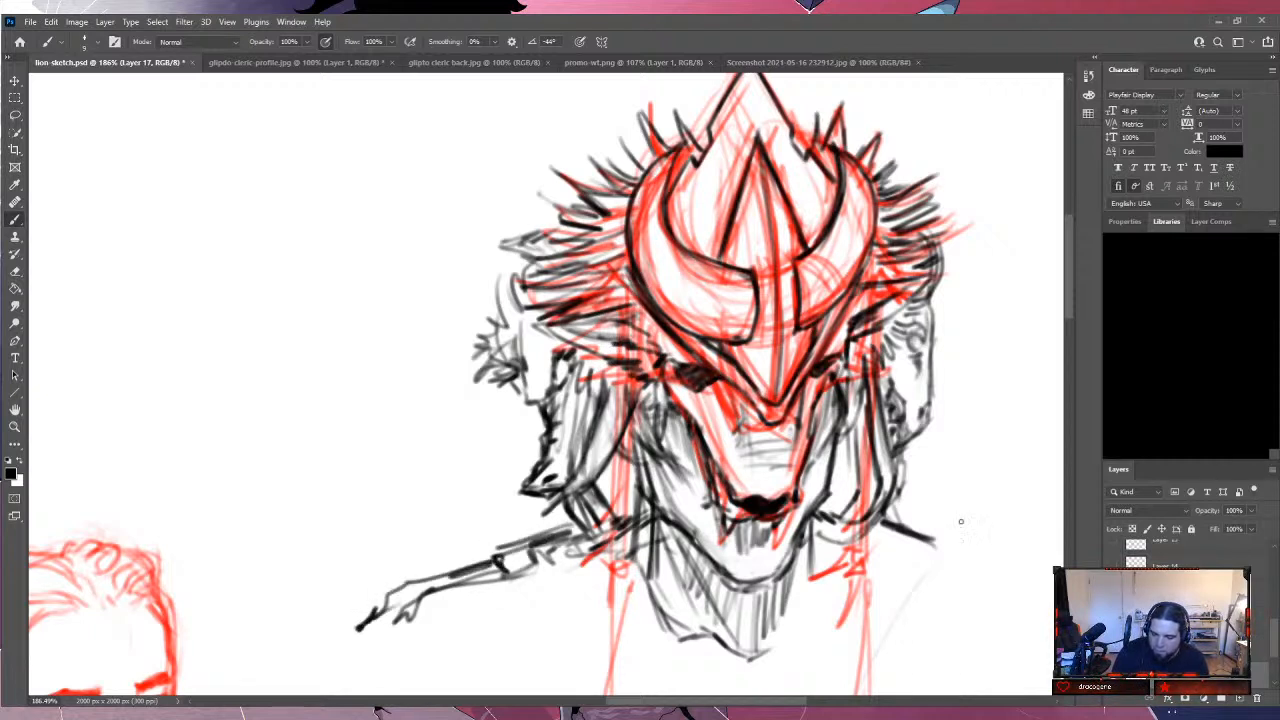
mouse_move(886, 520)
left_mouse_down()
mouse_move(1008, 556)
mouse_move(1034, 604)
left_mouse_up()
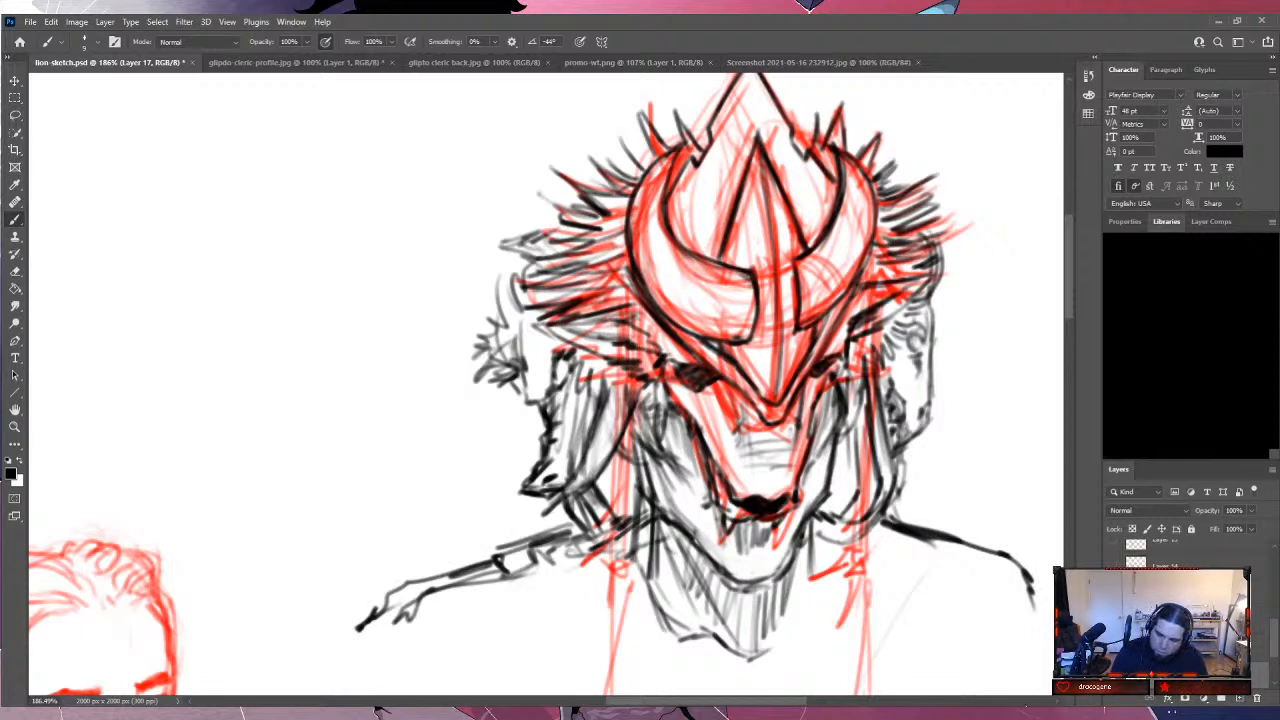
Ink the two thin braids hanging beside the face over the red guides, each with a bead and a pointed tassel end.
left_click_drag(858, 374, 860, 584)
left_click_drag(860, 400, 862, 576)
mouse_move(862, 392)
left_mouse_down()
mouse_move(850, 654)
mouse_move(866, 686)
left_mouse_up()
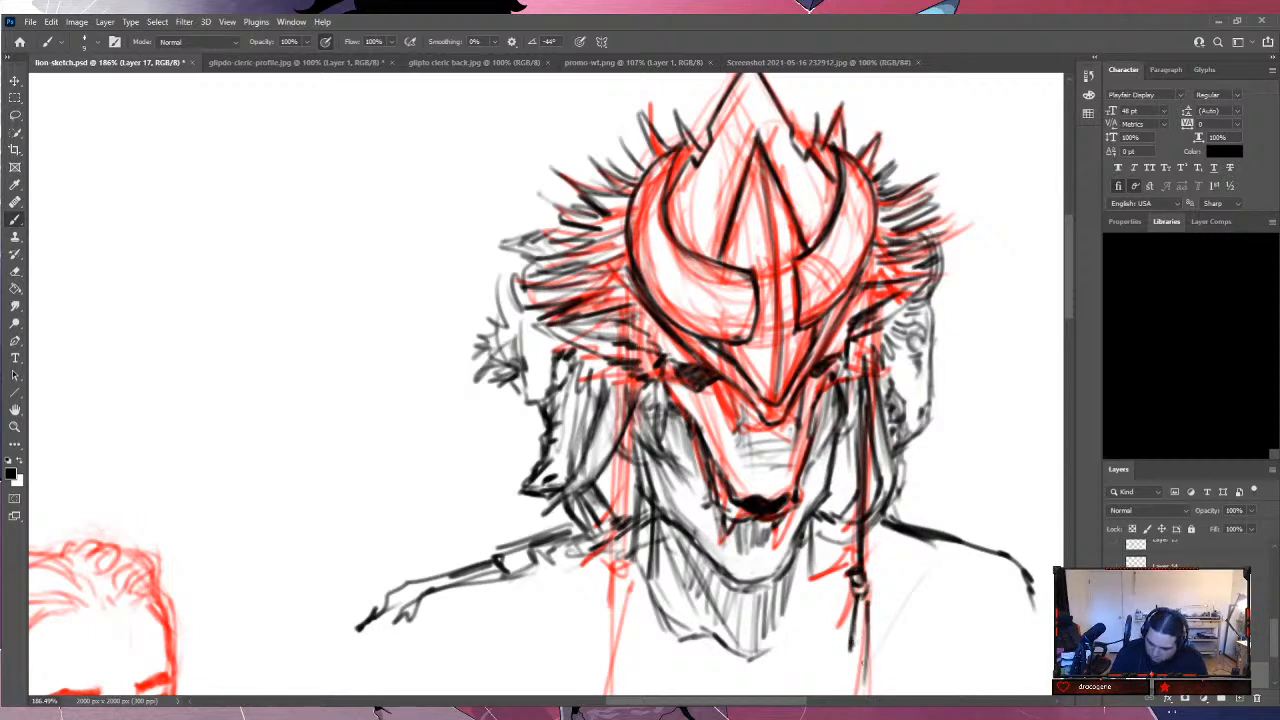
mouse_move(866, 604)
left_mouse_down()
mouse_move(850, 684)
mouse_move(842, 676)
left_mouse_up()
mouse_move(888, 524)
left_mouse_down()
mouse_move(846, 638)
mouse_move(870, 584)
left_mouse_up()
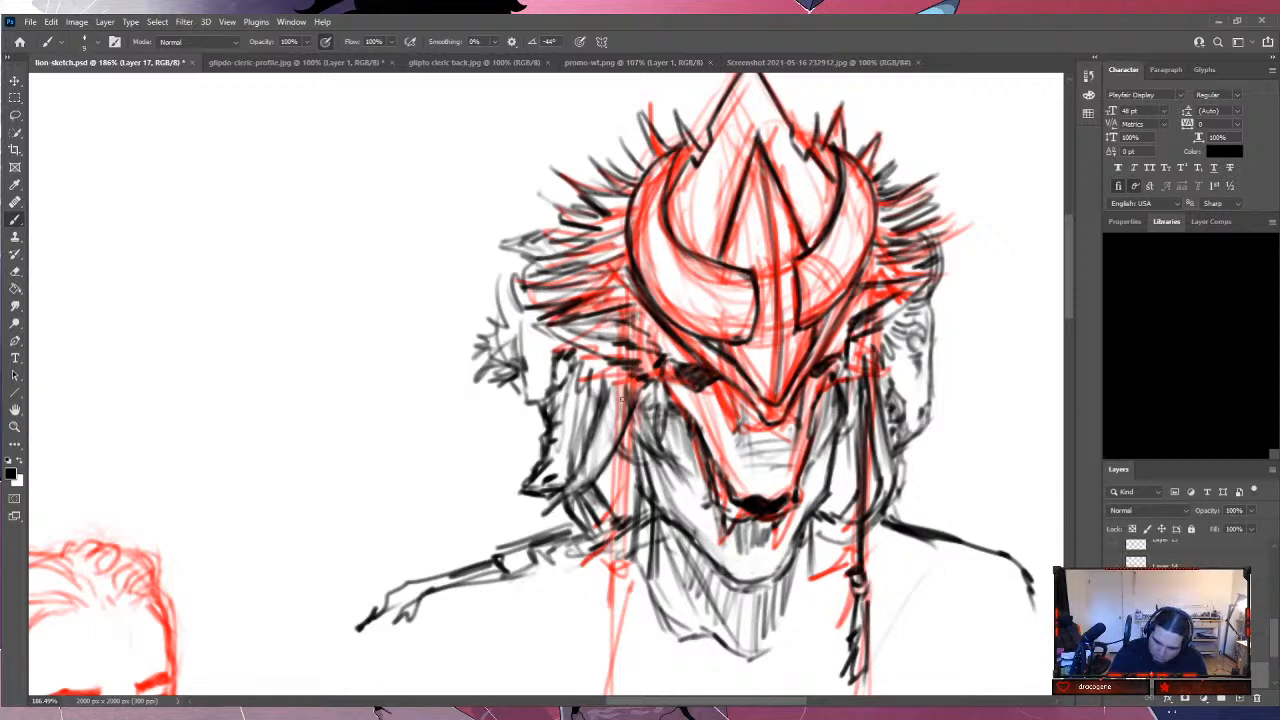
mouse_move(626, 420)
left_mouse_down()
mouse_move(625, 621)
mouse_move(630, 582)
left_mouse_up()
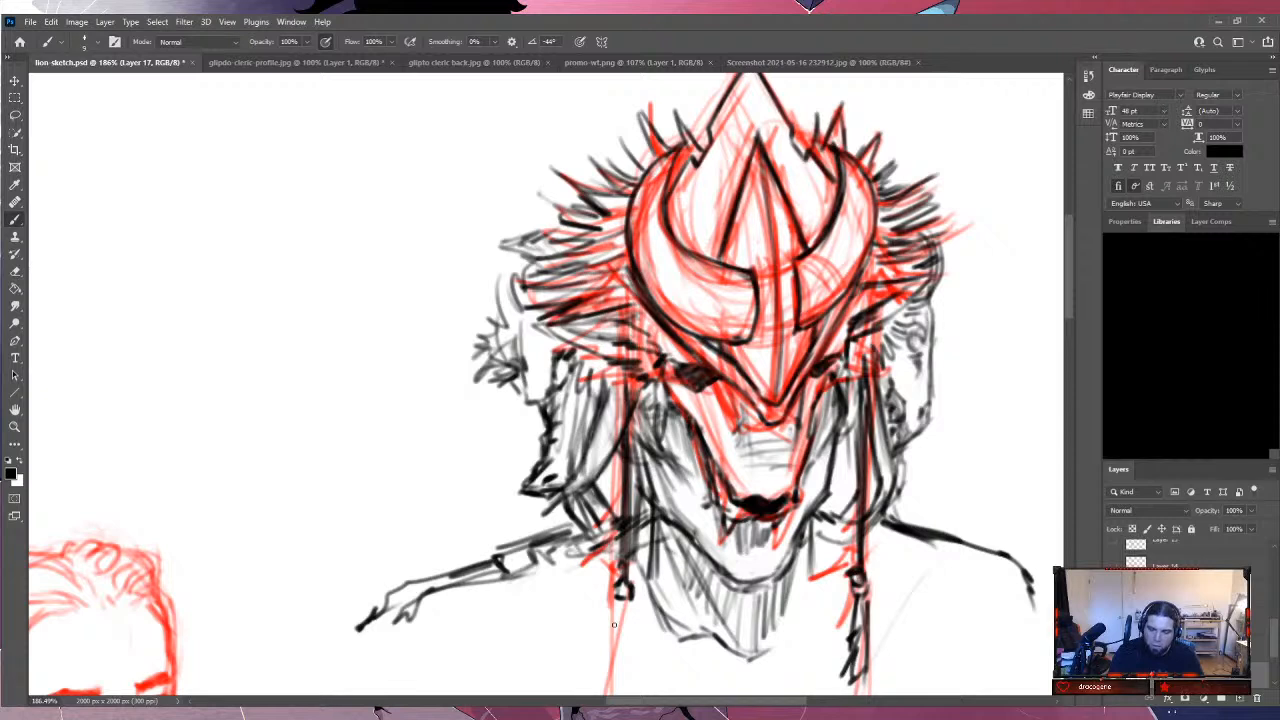
mouse_move(612, 604)
left_mouse_down()
mouse_move(624, 655)
mouse_move(623, 592)
mouse_move(626, 634)
mouse_move(609, 648)
mouse_move(618, 575)
mouse_move(619, 659)
mouse_move(619, 598)
left_mouse_up()
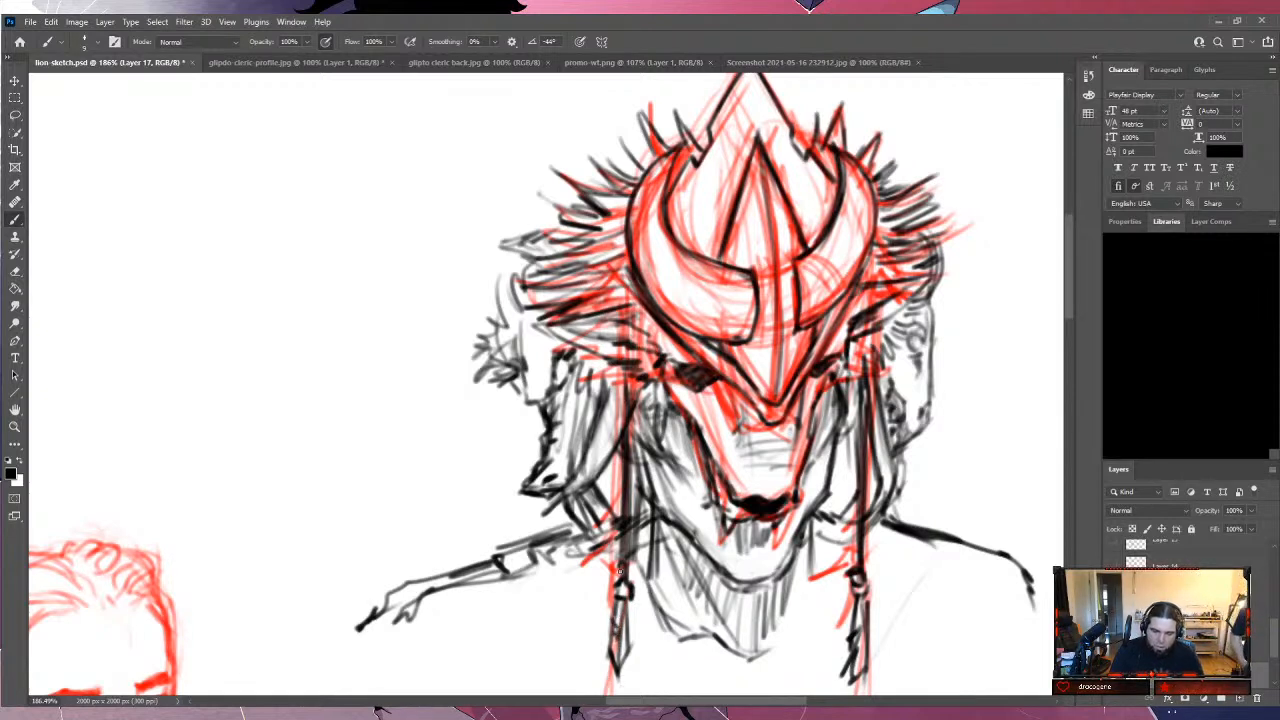
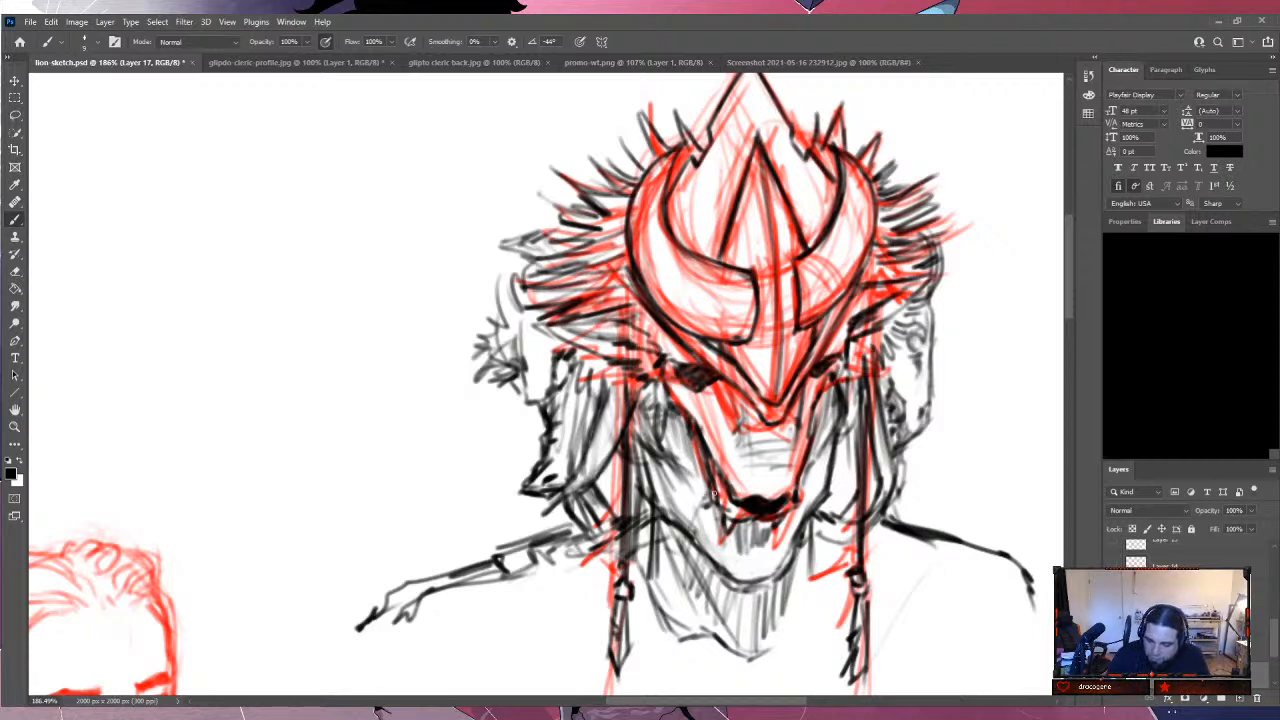
Draw short slanted strap lines across the cheeks on both sides of the muzzle.
left_click_drag(712, 492, 686, 532)
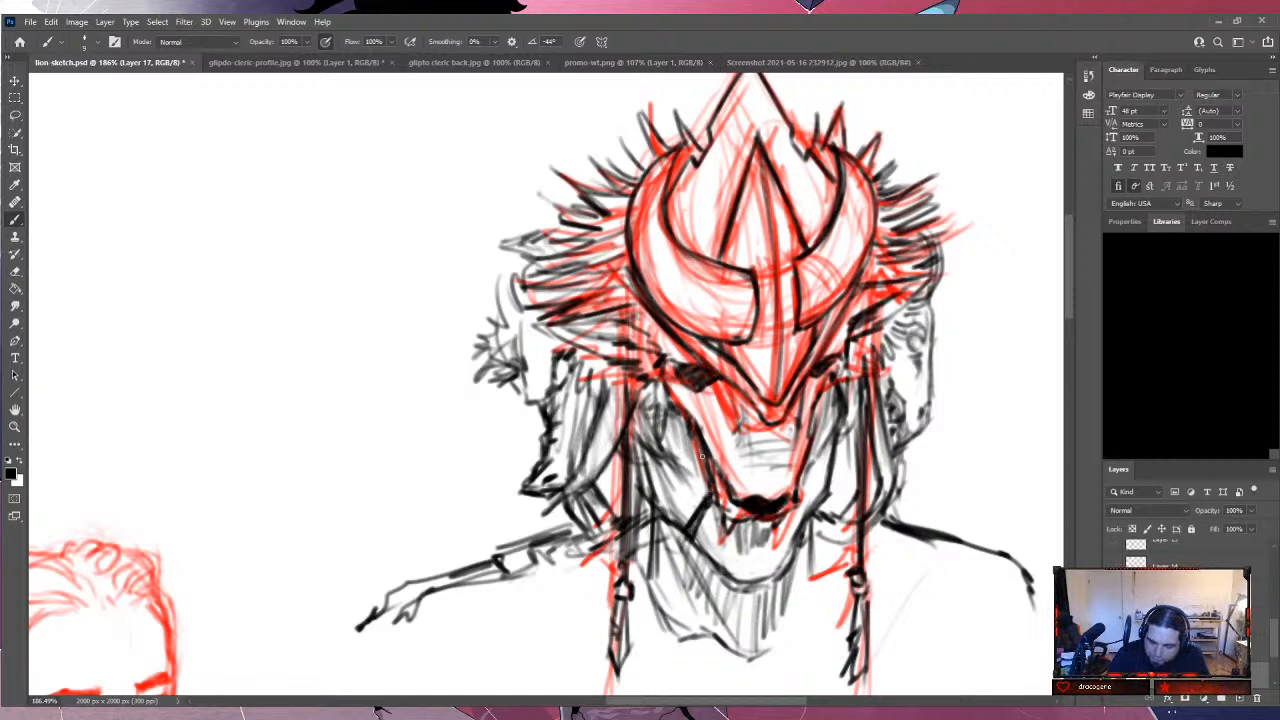
mouse_move(702, 456)
left_mouse_down()
mouse_move(645, 500)
mouse_move(664, 478)
left_mouse_up()
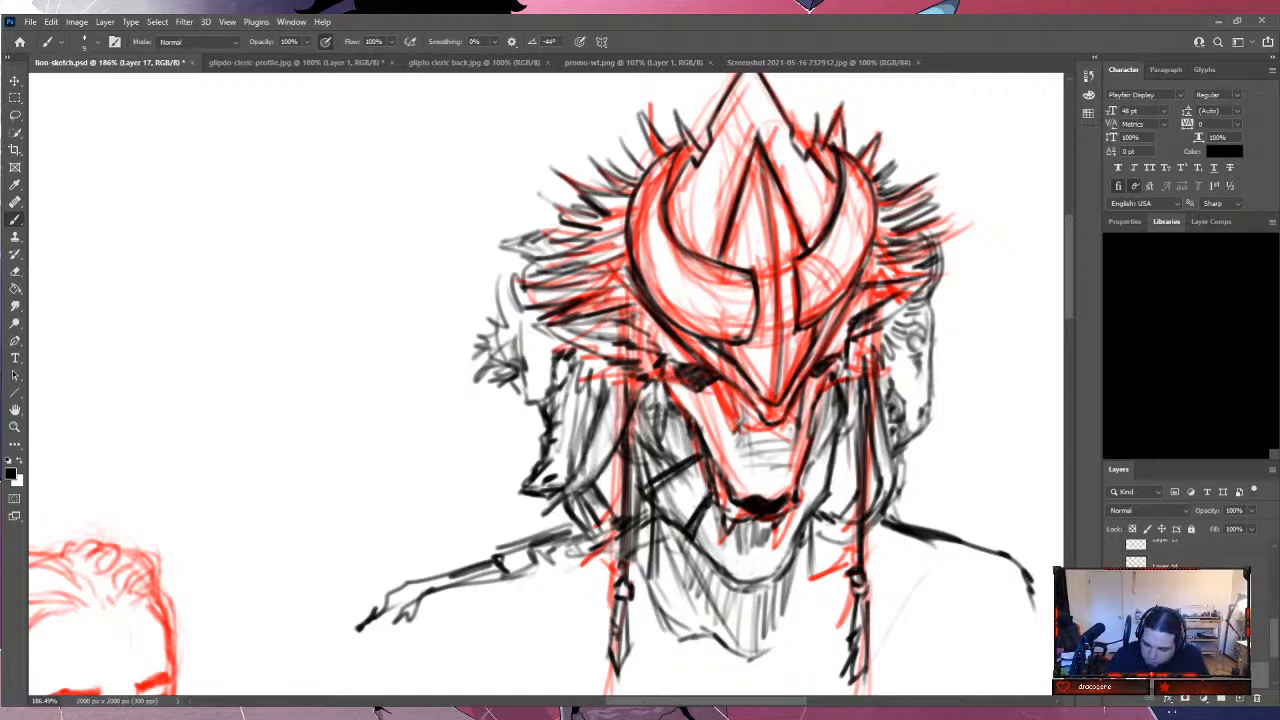
left_click_drag(810, 484, 798, 506)
left_click_drag(834, 454, 810, 477)
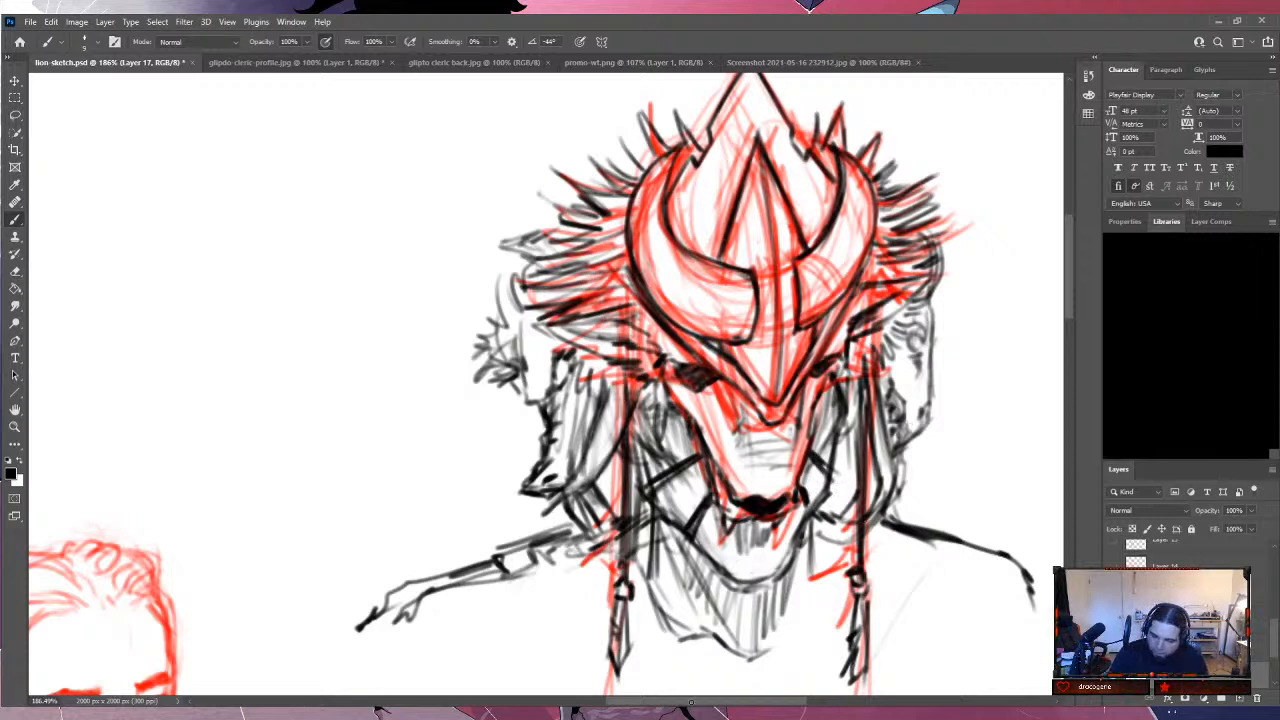
Reshape the beard beneath the jaw with a rounded U-shaped outline on both sides.
mouse_move(674, 562)
left_mouse_down()
mouse_move(650, 628)
mouse_move(670, 628)
left_mouse_up()
left_click_drag(680, 630, 760, 652)
mouse_move(830, 535)
left_mouse_down()
mouse_move(810, 628)
mouse_move(806, 610)
left_mouse_up()
left_click_drag(808, 612, 786, 656)
left_click_drag(808, 575, 775, 658)
left_click_drag(822, 535, 756, 658)
Draw a thick crescent ring hanging from the bottom of the beard, with an outer and an inner curve.
left_click_drag(724, 632, 704, 690)
left_click_drag(724, 642, 716, 694)
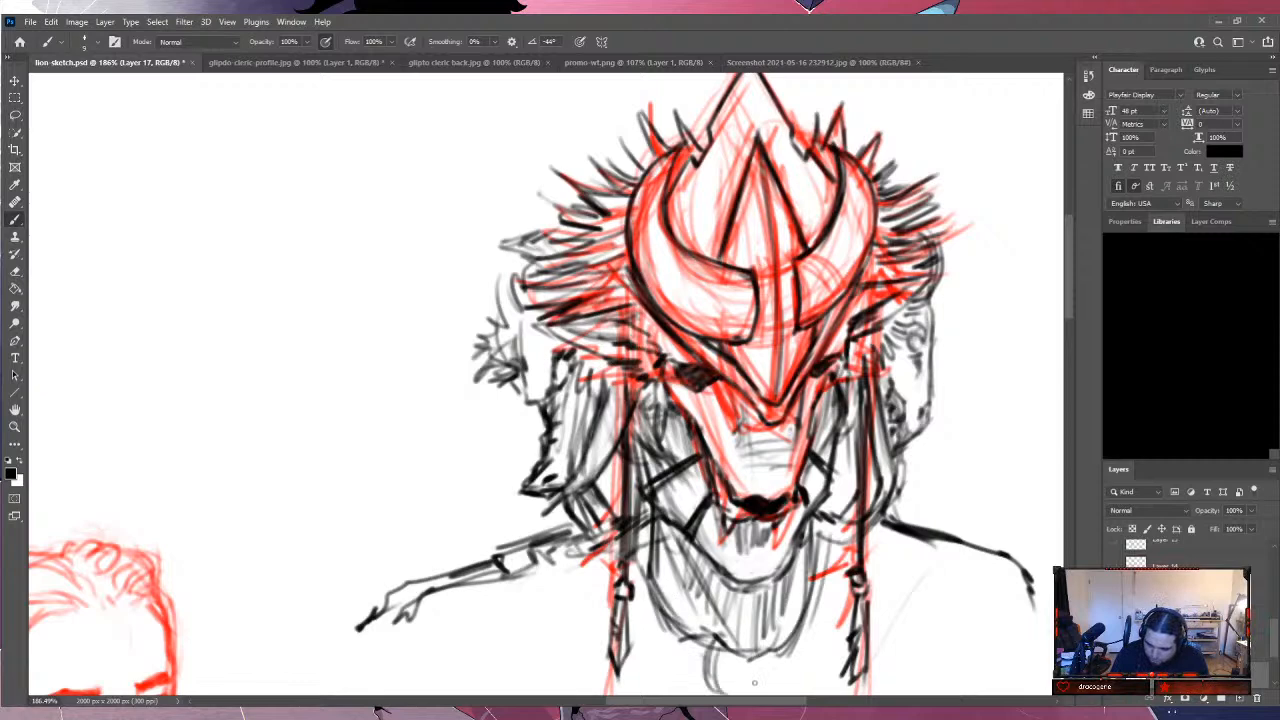
scroll(700, 400, "down", 4)
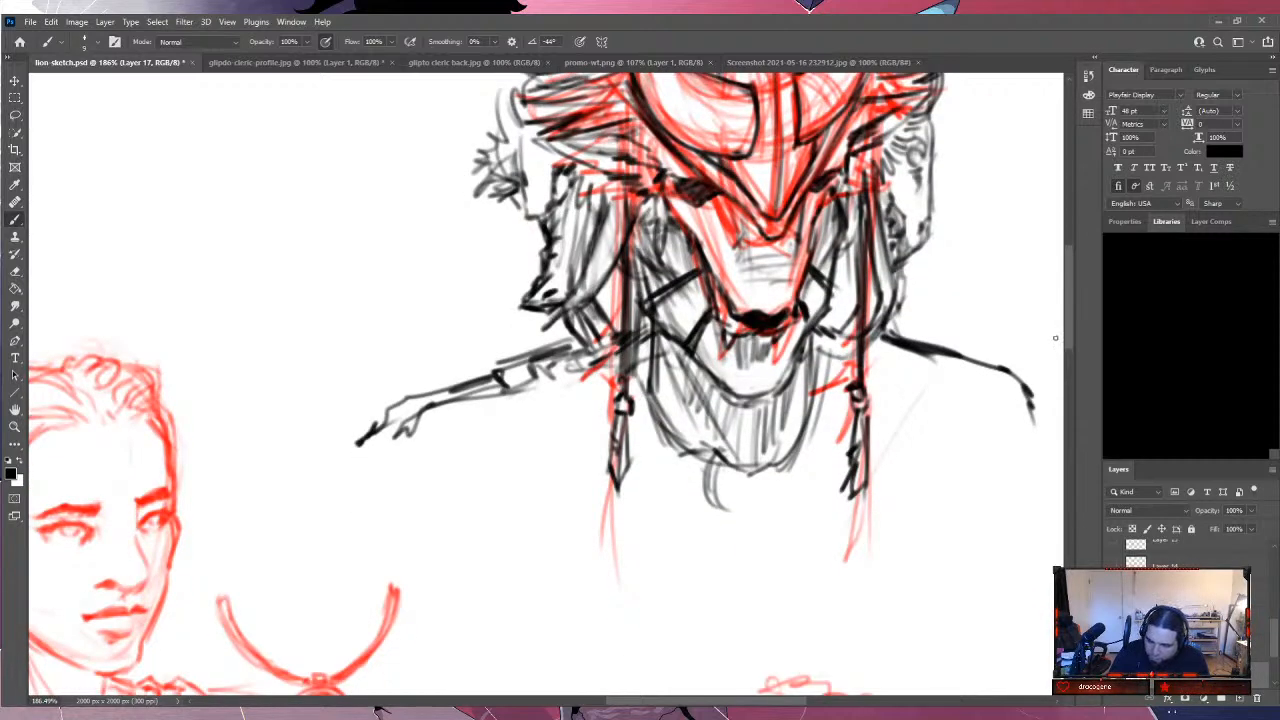
mouse_move(712, 470)
left_mouse_down()
mouse_move(745, 505)
mouse_move(728, 522)
mouse_move(786, 500)
left_mouse_up()
mouse_move(790, 452)
left_mouse_down()
mouse_move(786, 500)
mouse_move(760, 522)
mouse_move(782, 498)
mouse_move(774, 446)
mouse_move(800, 452)
mouse_move(808, 522)
mouse_move(778, 548)
mouse_move(745, 553)
mouse_move(707, 527)
mouse_move(698, 470)
mouse_move(724, 448)
mouse_move(700, 524)
mouse_move(752, 560)
mouse_move(788, 546)
mouse_move(808, 505)
mouse_move(770, 556)
mouse_move(740, 558)
left_mouse_up()
mouse_move(808, 512)
left_mouse_down()
mouse_move(752, 518)
mouse_move(764, 496)
mouse_move(714, 479)
mouse_move(716, 457)
mouse_move(715, 492)
mouse_move(729, 452)
mouse_move(698, 502)
left_mouse_up()
Thicken the beard's rounded outline up both sides to the jaw and shade the tuft inside the hanging ring.
left_click_drag(706, 458, 676, 426)
left_click_drag(710, 460, 650, 400)
left_click_drag(662, 418, 638, 338)
left_click_drag(650, 418, 638, 338)
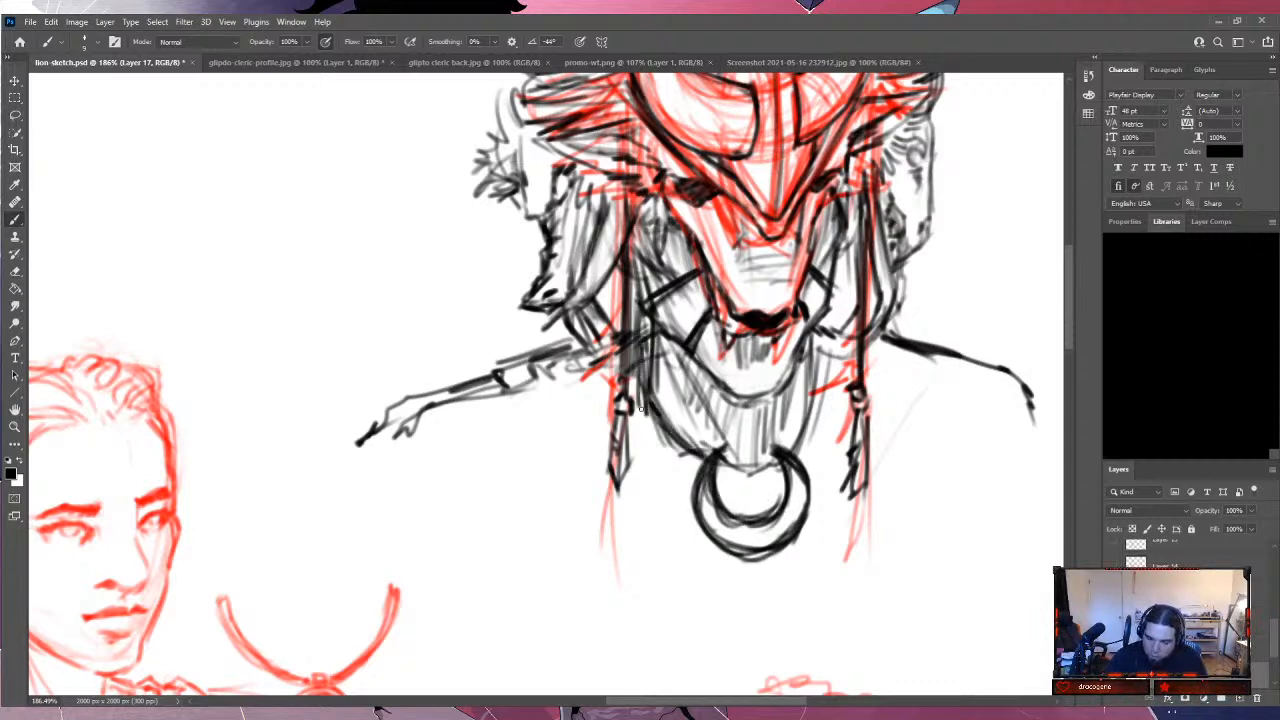
mouse_move(686, 456)
left_mouse_down()
mouse_move(762, 490)
mouse_move(726, 471)
mouse_move(766, 480)
mouse_move(822, 390)
left_mouse_up()
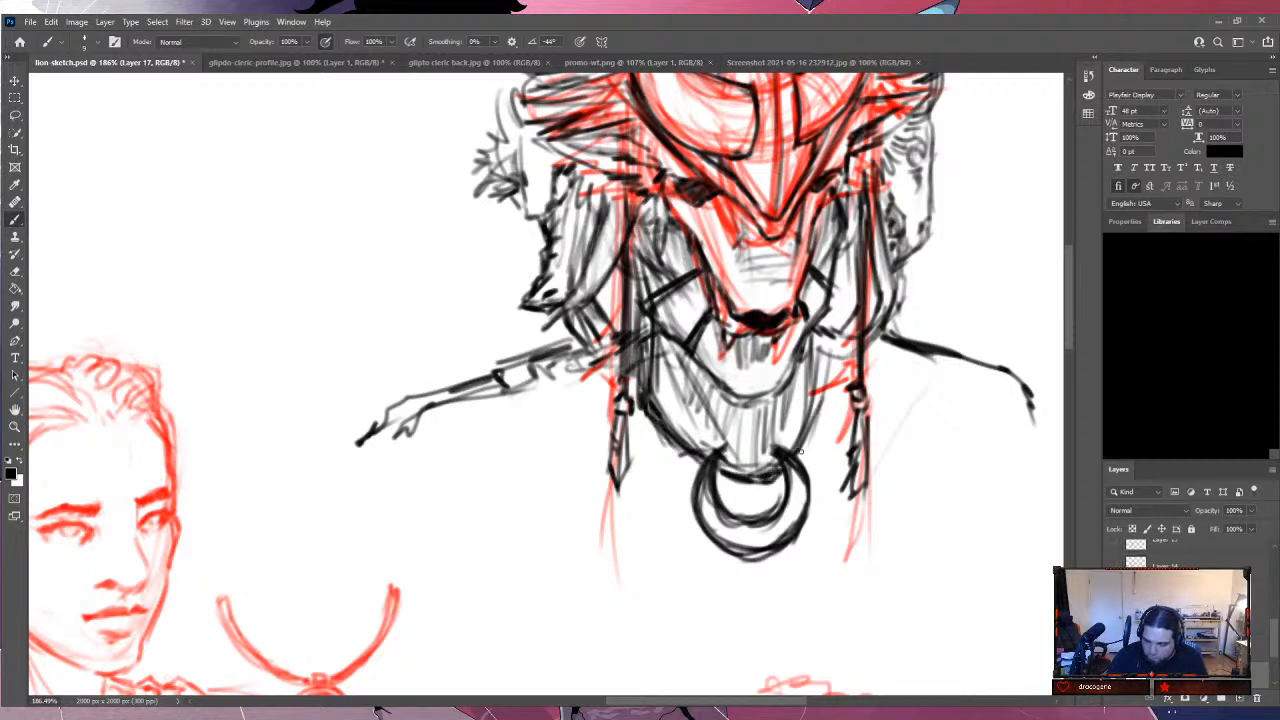
left_click_drag(806, 452, 824, 336)
left_click_drag(812, 424, 816, 332)
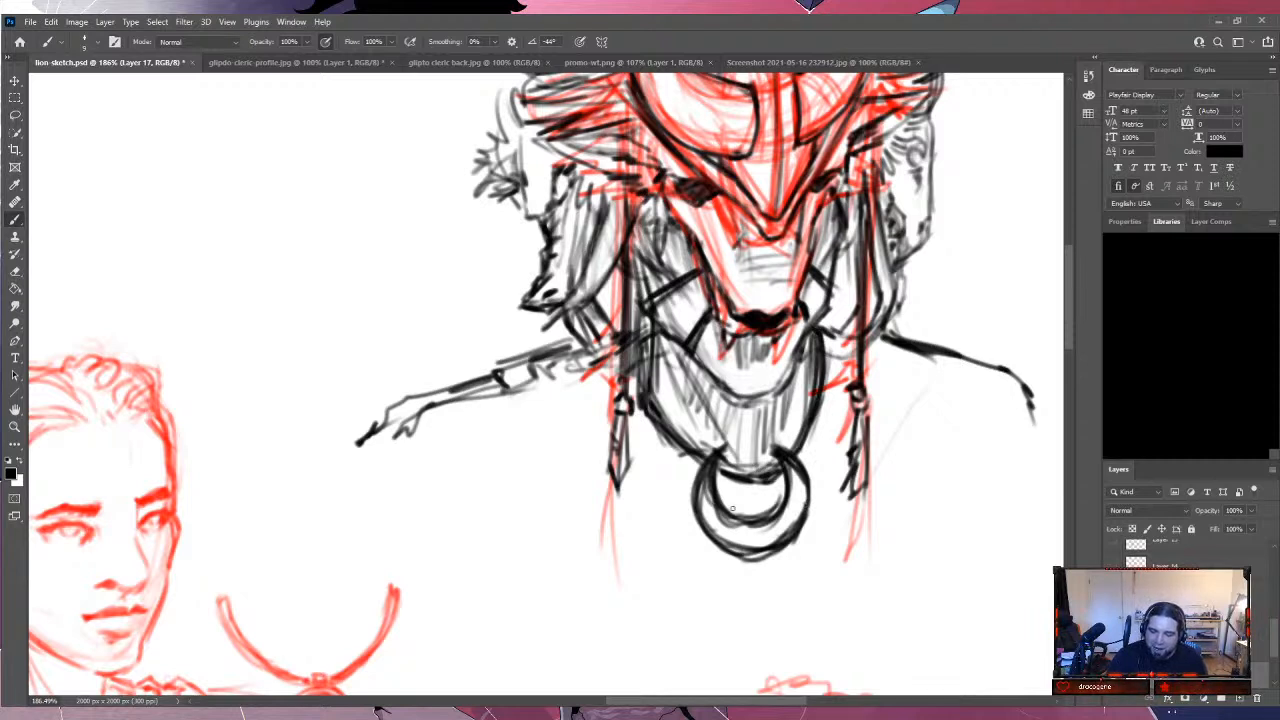
mouse_move(729, 503)
left_mouse_down()
mouse_move(746, 518)
mouse_move(748, 506)
mouse_move(774, 514)
mouse_move(762, 500)
mouse_move(768, 512)
mouse_move(752, 506)
mouse_move(766, 520)
left_mouse_up()
left_click_drag(760, 496, 778, 514)
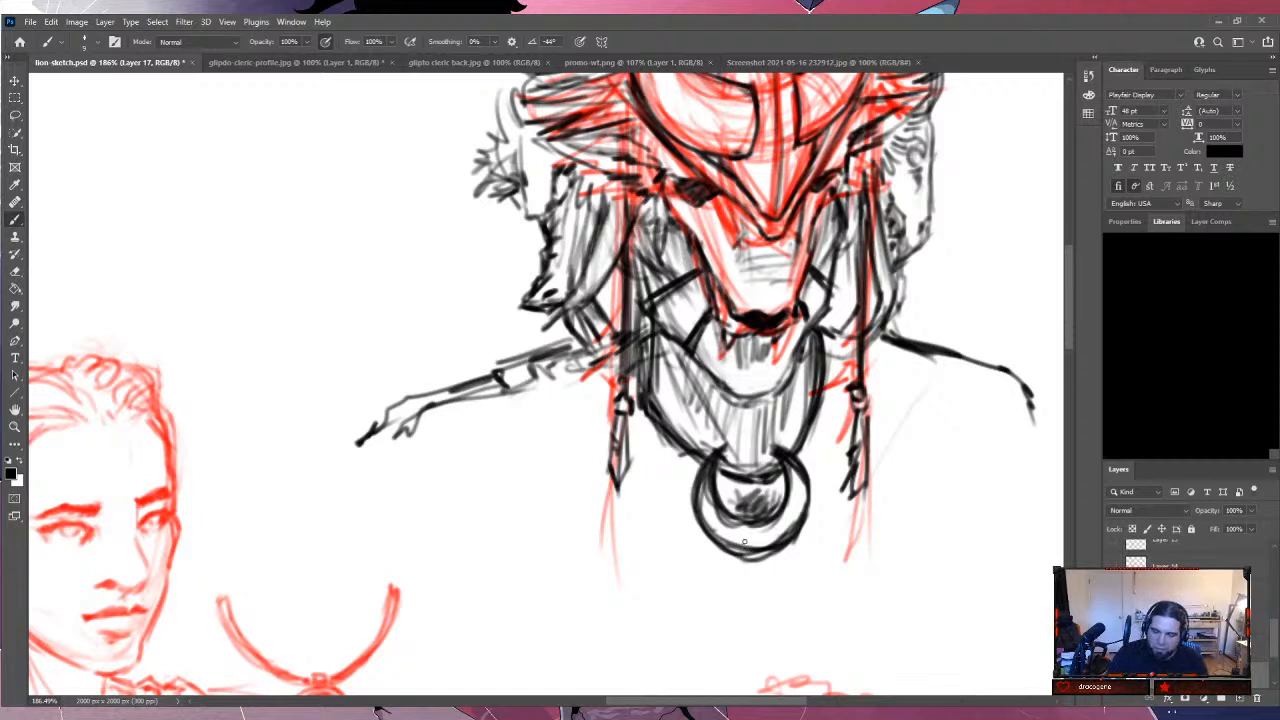
Sketch the left side of the torso and inner arm with long strokes descending from the shoulder.
left_click_drag(474, 397, 500, 462)
left_click_drag(515, 558, 517, 594)
left_click_drag(494, 466, 538, 645)
mouse_move(520, 600)
left_mouse_down()
mouse_move(446, 470)
mouse_move(392, 452)
mouse_move(437, 463)
mouse_move(520, 632)
left_mouse_up()
left_click_drag(462, 490, 502, 595)
left_click_drag(536, 510, 522, 566)
left_click_drag(530, 466, 515, 585)
left_click_drag(520, 430, 497, 543)
mouse_move(460, 390)
left_mouse_down()
mouse_move(506, 465)
mouse_move(540, 570)
left_mouse_up()
mouse_move(530, 482)
left_mouse_down()
mouse_move(562, 650)
mouse_move(584, 667)
left_mouse_up()
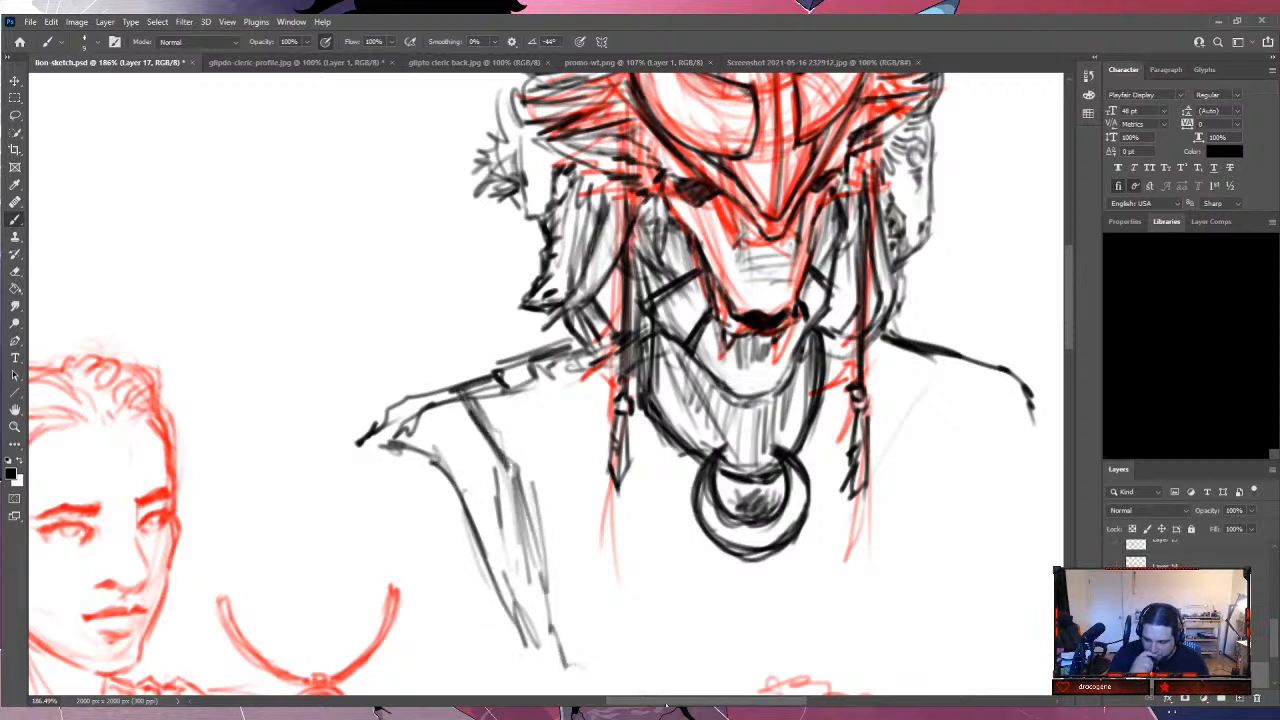
Sketch the matching right torso side and inner arm lines, and close off the tip of the right shoulder.
mouse_move(995, 400)
left_mouse_down()
mouse_move(958, 440)
mouse_move(902, 648)
left_mouse_up()
left_click_drag(952, 480, 910, 652)
mouse_move(1008, 452)
left_mouse_down()
mouse_move(940, 602)
mouse_move(998, 466)
left_mouse_up()
mouse_move(1026, 390)
left_mouse_down()
mouse_move(986, 414)
mouse_move(1050, 416)
left_mouse_up()
Reinforce the left shoulder cap and darken the left torso side with long strokes down toward the waist.
key("Page_Down")
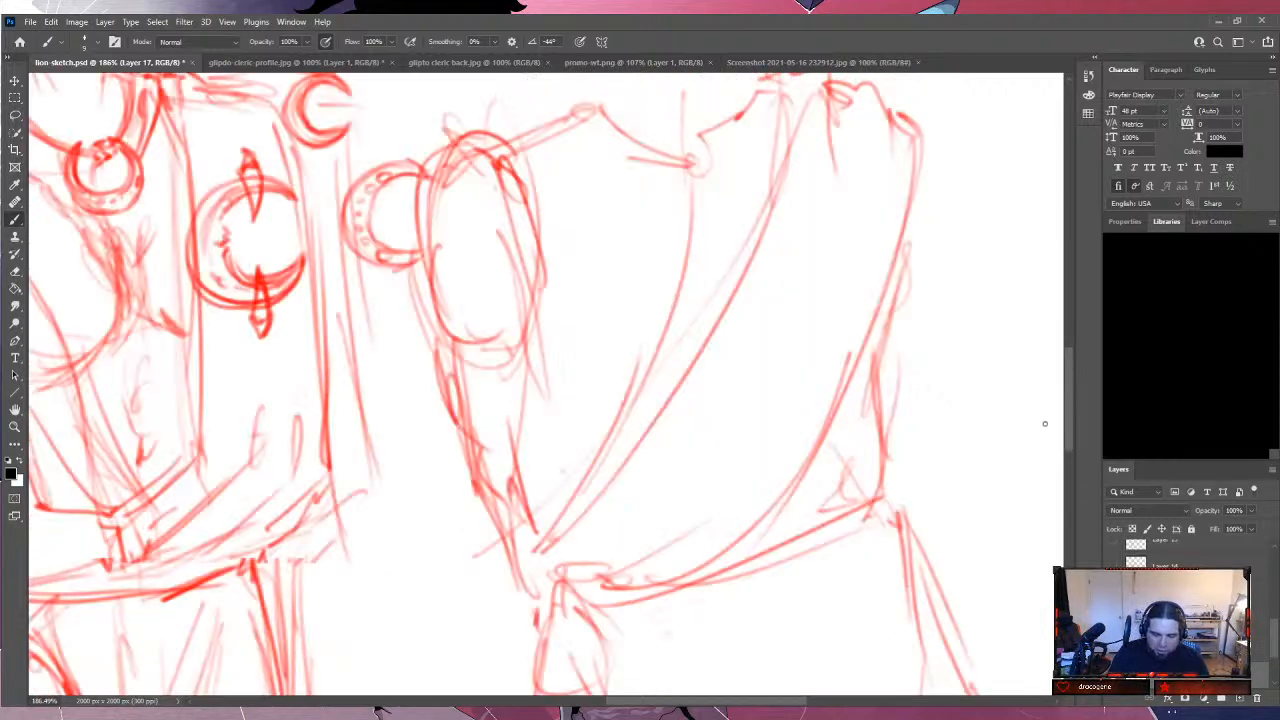
left_click_drag(649, 704, 676, 704)
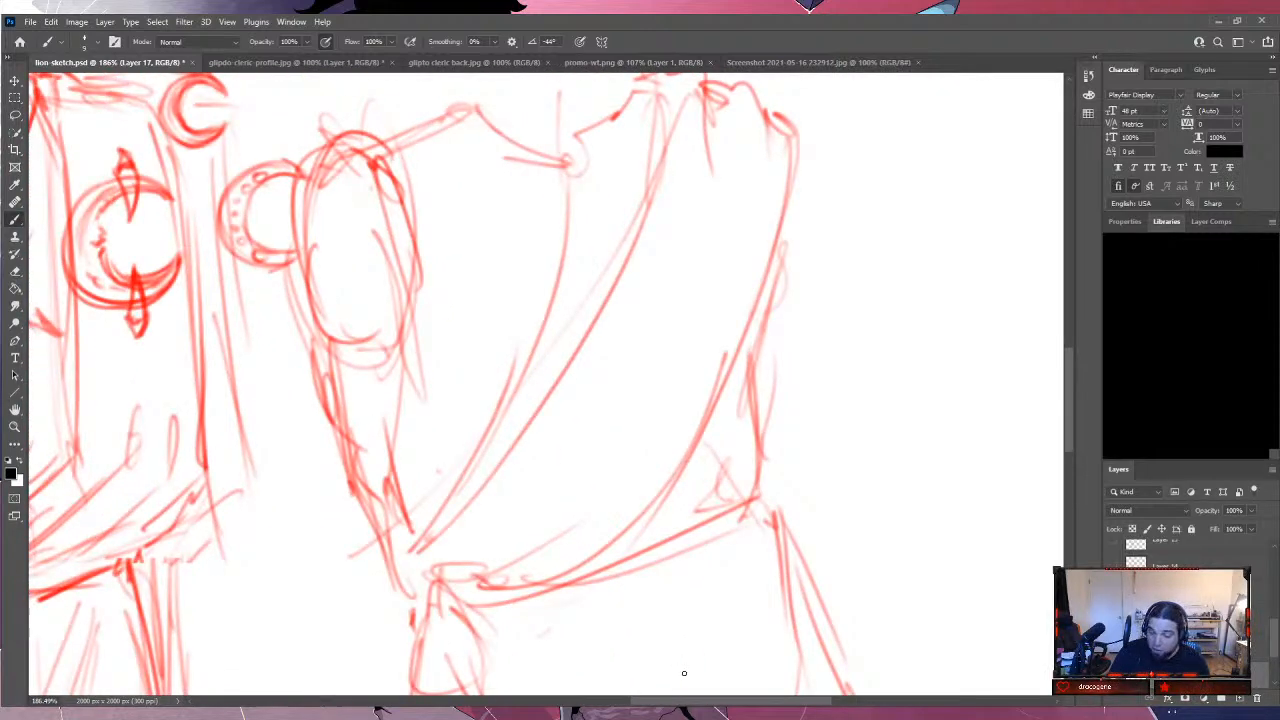
mouse_move(1067, 387)
left_mouse_down()
mouse_move(1092, 261)
mouse_move(1086, 302)
mouse_move(1074, 295)
left_mouse_up()
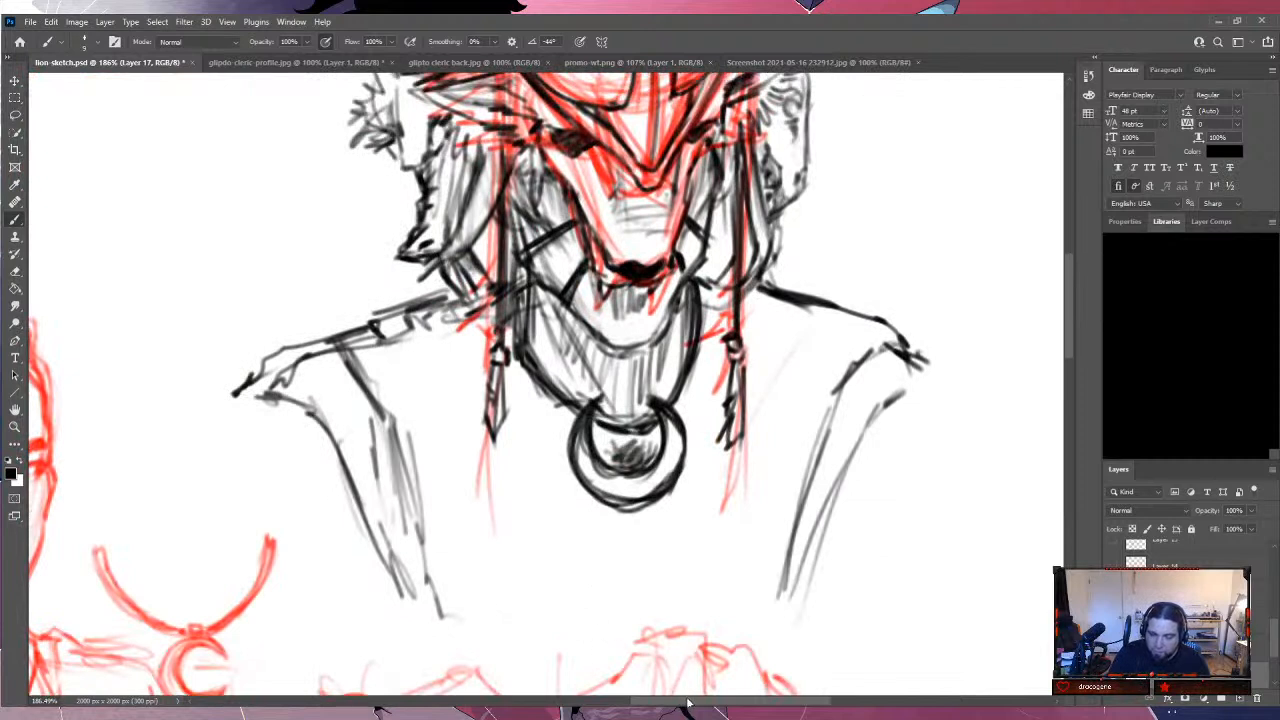
mouse_move(266, 360)
left_mouse_down()
mouse_move(226, 396)
mouse_move(313, 336)
mouse_move(340, 356)
left_mouse_up()
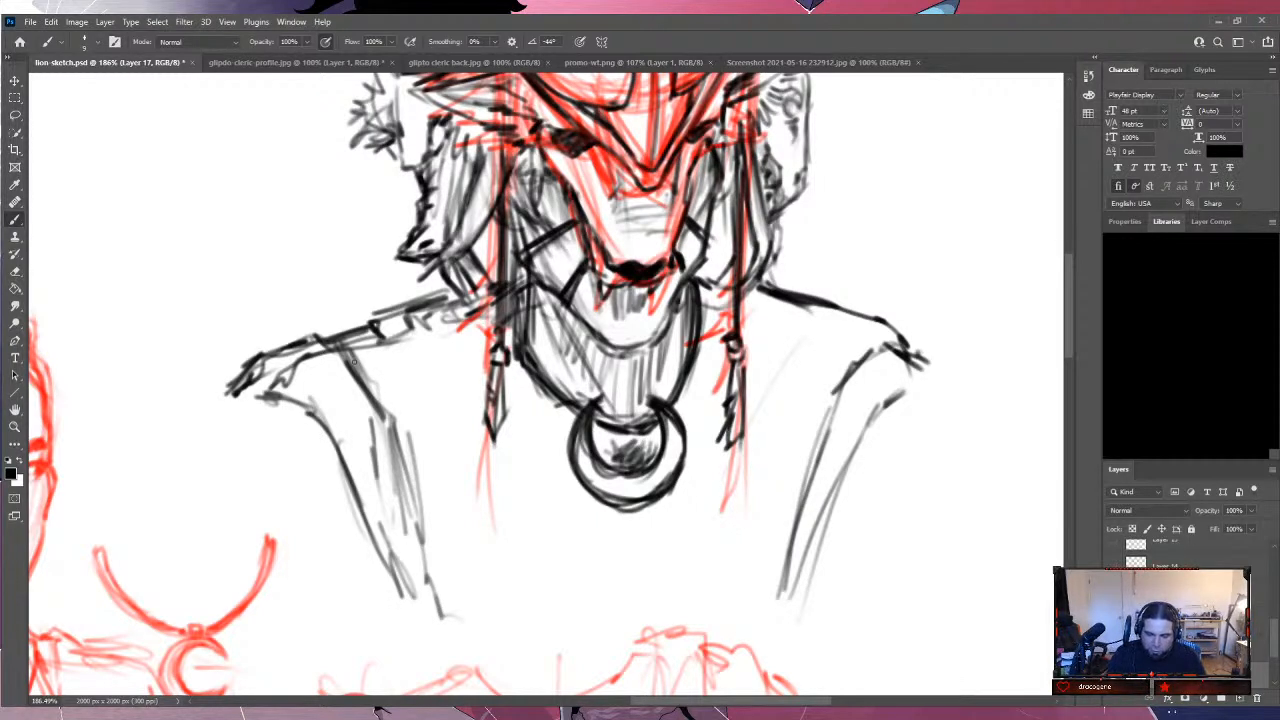
left_click_drag(406, 469, 424, 594)
left_click_drag(388, 422, 420, 580)
left_click_drag(394, 424, 436, 655)
left_click_drag(415, 554, 426, 651)
mouse_move(381, 558)
left_mouse_down()
mouse_move(428, 658)
mouse_move(384, 652)
left_mouse_up()
mouse_move(378, 536)
left_mouse_down()
mouse_move(390, 676)
mouse_move(375, 646)
left_mouse_up()
Draw the left upper arm's outer contour from the shoulder cap down and add rough fur strokes at the elbow.
mouse_move(257, 396)
left_mouse_down()
mouse_move(267, 470)
mouse_move(340, 640)
left_mouse_up()
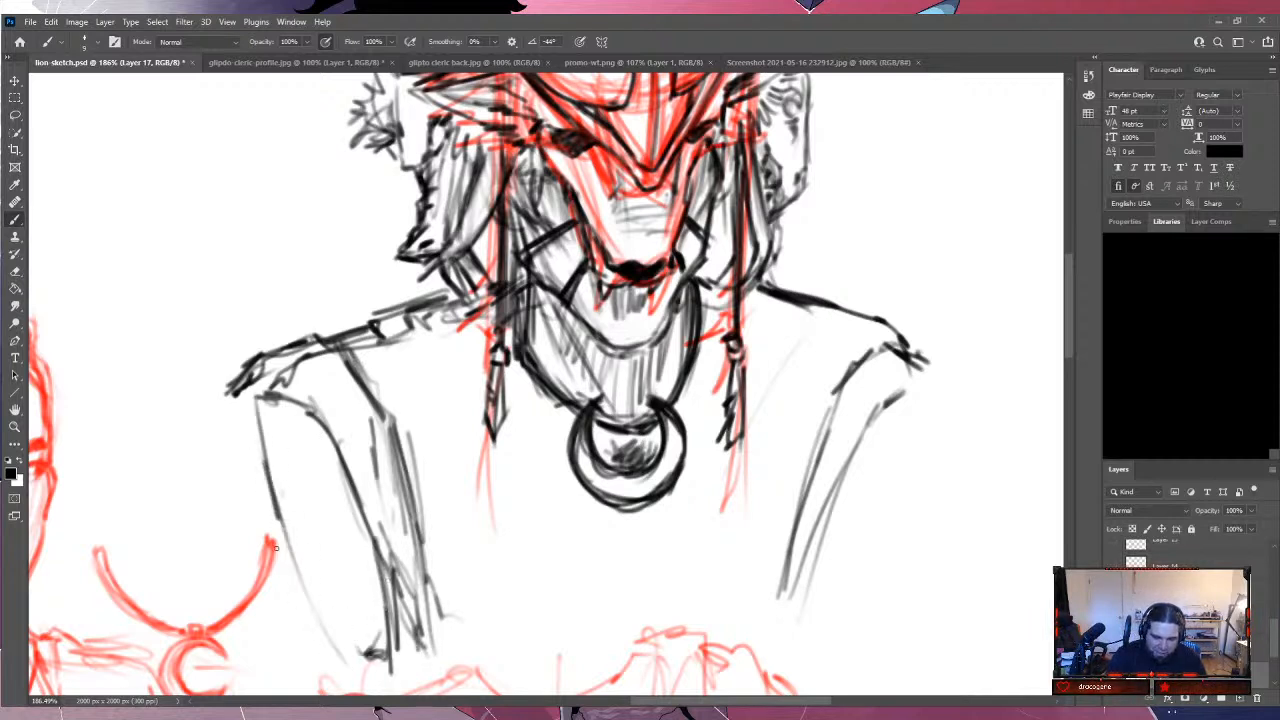
left_click_drag(274, 546, 346, 648)
left_click_drag(290, 590, 366, 652)
left_click_drag(234, 382, 294, 570)
left_click_drag(234, 394, 300, 594)
left_click_drag(246, 446, 310, 628)
mouse_move(306, 626)
left_mouse_down()
mouse_move(330, 698)
mouse_move(324, 658)
left_mouse_up()
left_click_drag(322, 660, 354, 676)
left_click_drag(344, 672, 356, 680)
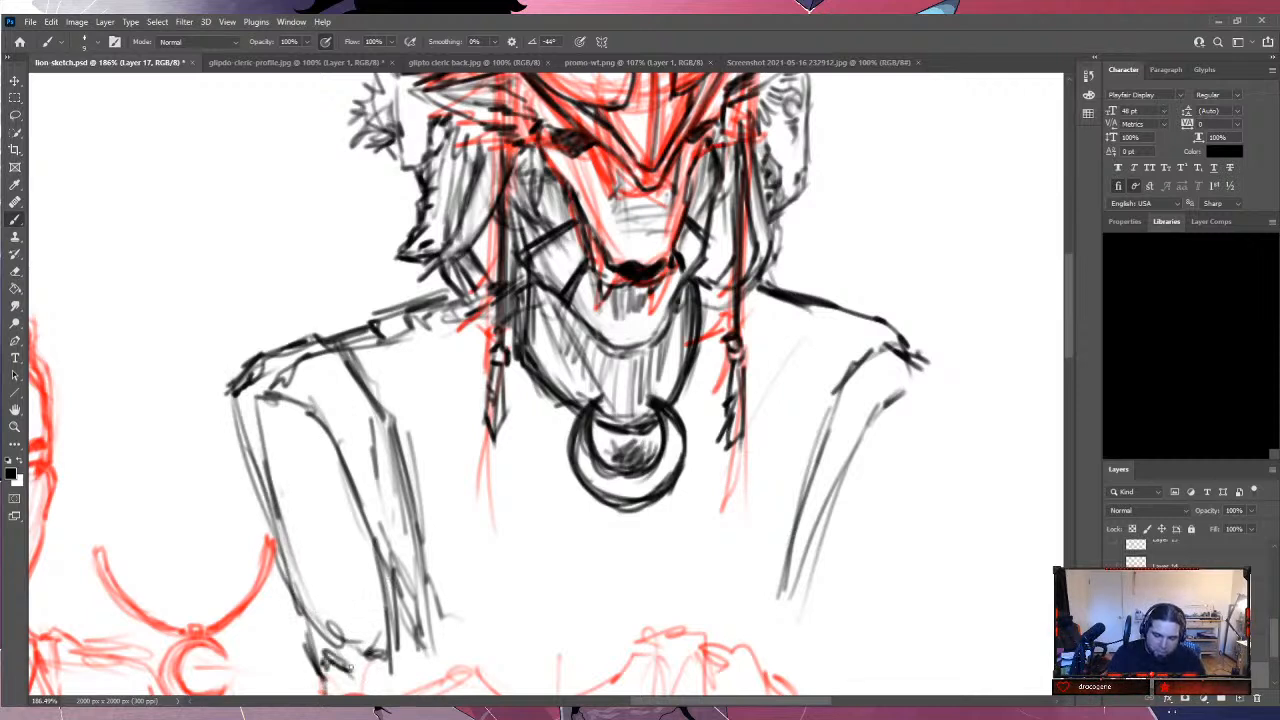
left_click_drag(352, 670, 378, 692)
Draw the right upper arm's inner and outer contours from the shoulder tip down to the elbow.
left_click_drag(900, 408, 864, 554)
left_click_drag(898, 436, 798, 630)
left_click_drag(918, 380, 886, 524)
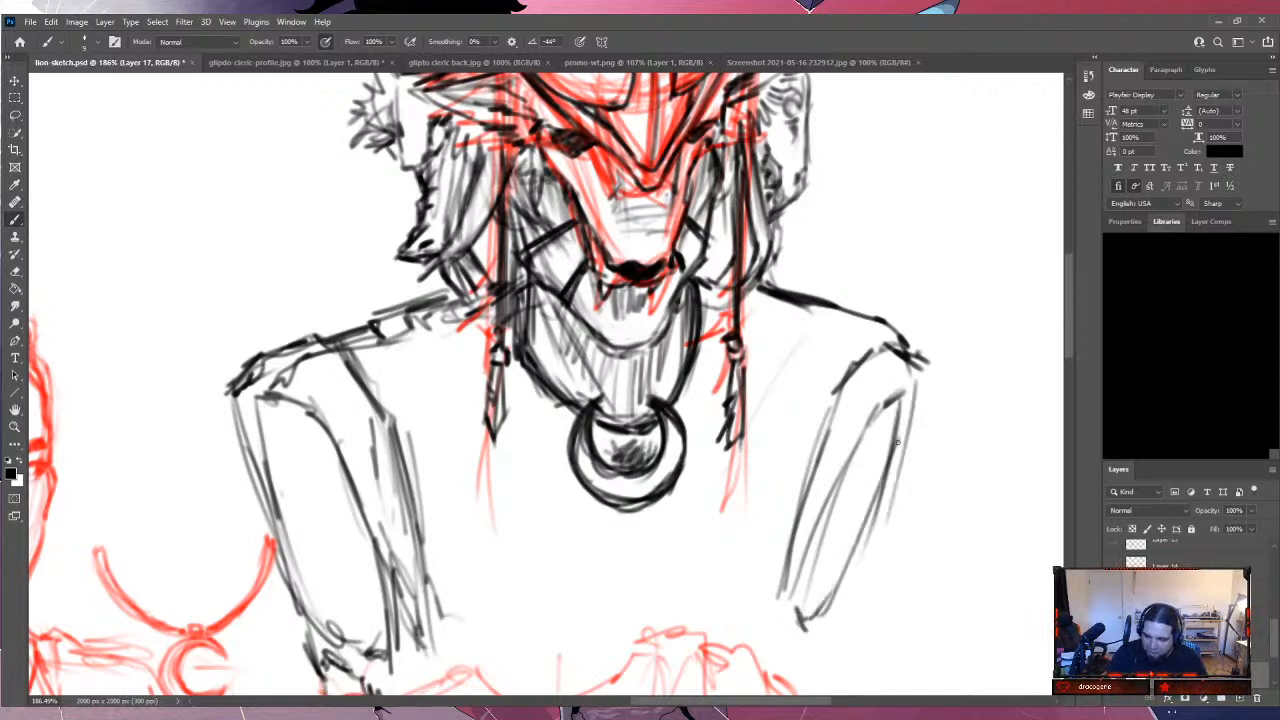
left_click_drag(918, 354, 878, 556)
left_click_drag(920, 394, 846, 606)
left_click_drag(876, 530, 848, 590)
left_click_drag(890, 494, 828, 624)
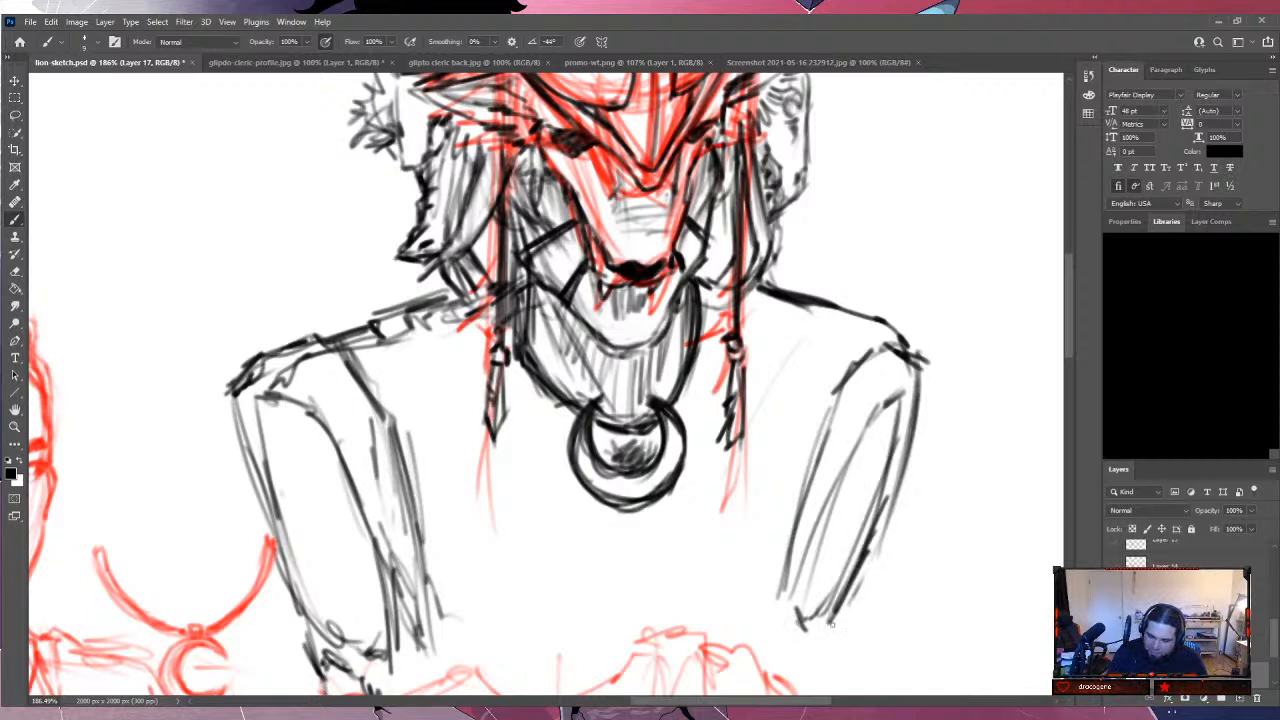
left_click_drag(860, 558, 806, 688)
Extend both torso sides downward, then draw the curved lower edge of the chest and its short centre line.
mouse_move(772, 590)
left_mouse_down()
mouse_move(786, 651)
mouse_move(778, 692)
left_mouse_up()
left_click_drag(424, 628, 430, 694)
left_click_drag(408, 626, 426, 694)
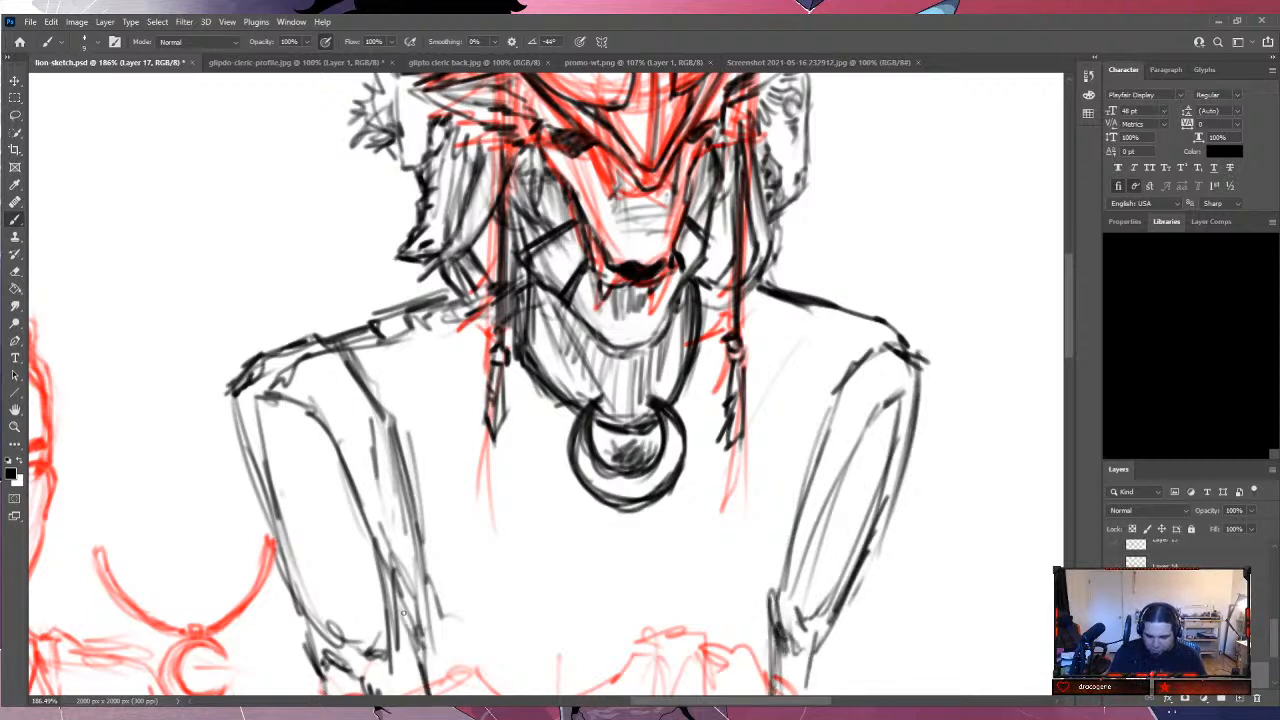
mouse_move(443, 628)
left_mouse_down()
mouse_move(568, 592)
mouse_move(640, 606)
left_mouse_up()
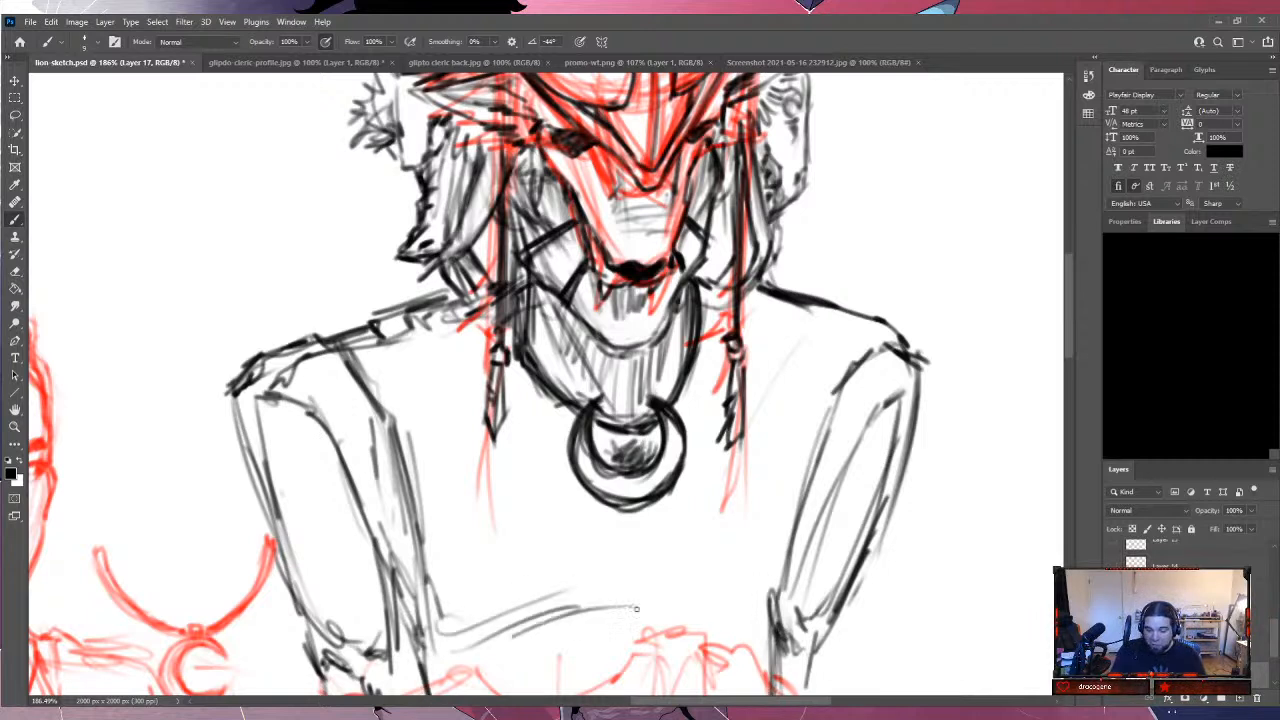
left_click_drag(546, 624, 745, 614)
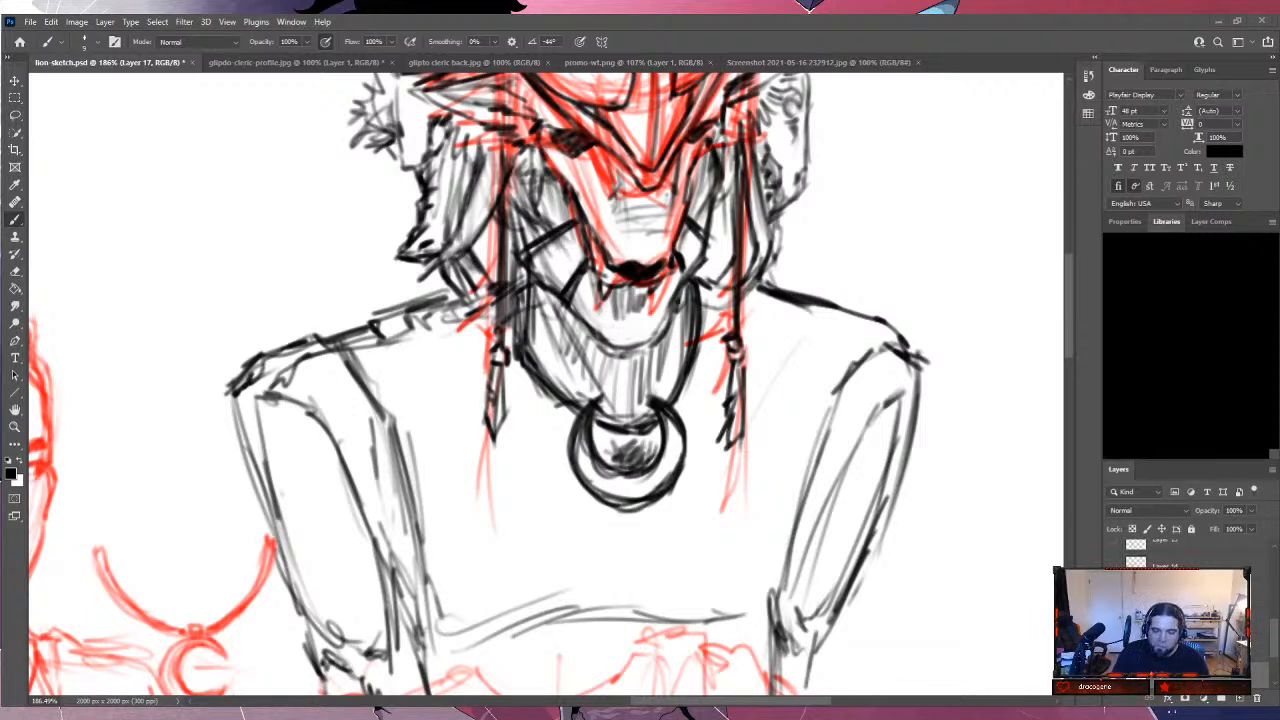
mouse_move(620, 524)
left_mouse_down()
mouse_move(630, 606)
mouse_move(631, 580)
left_mouse_up()
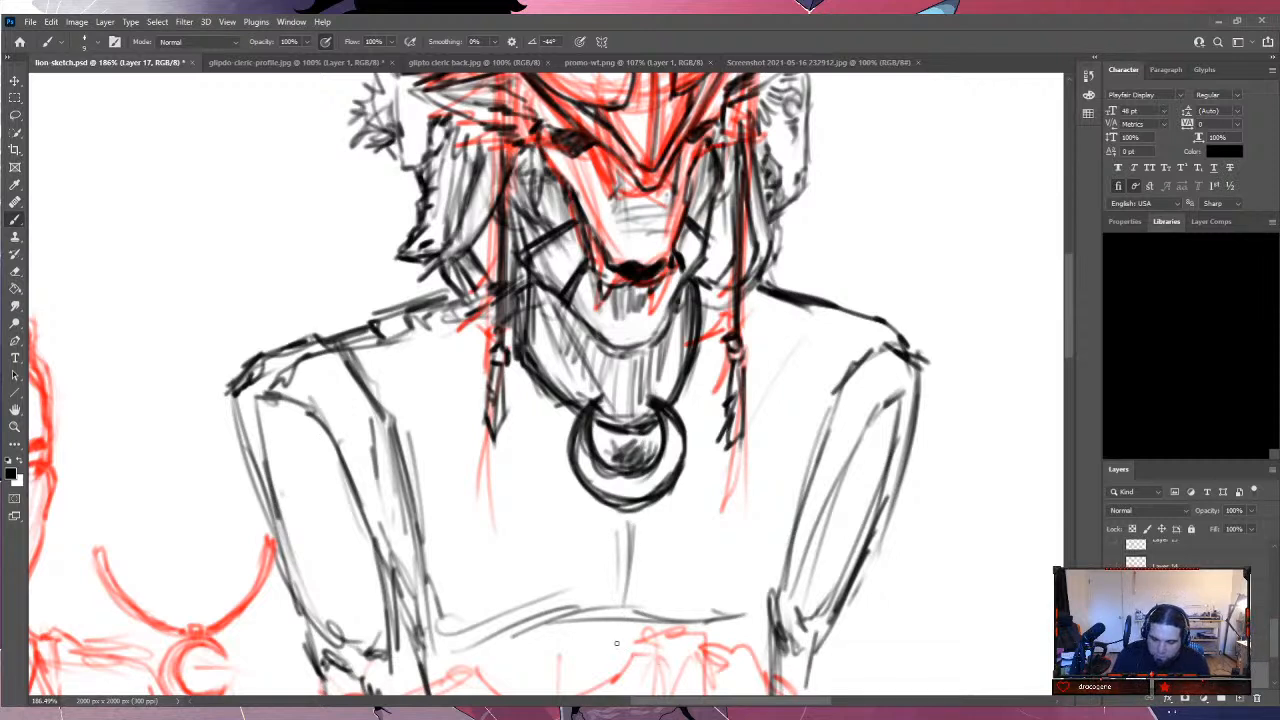
Outline a small angular flap on each shoulder beside the braids and darken the left flap's outer edge.
mouse_move(384, 340)
left_mouse_down()
mouse_move(420, 388)
mouse_move(478, 352)
left_mouse_up()
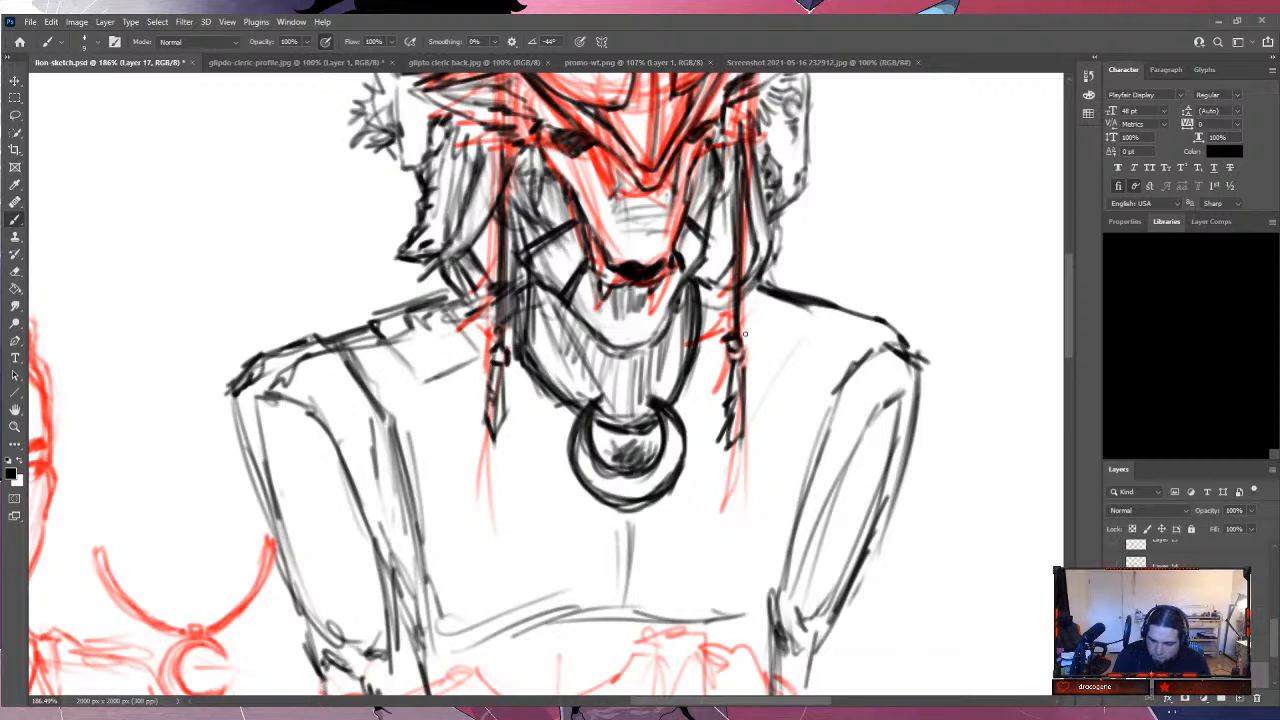
mouse_move(745, 295)
left_mouse_down()
mouse_move(752, 352)
mouse_move(798, 362)
mouse_move(844, 314)
left_mouse_up()
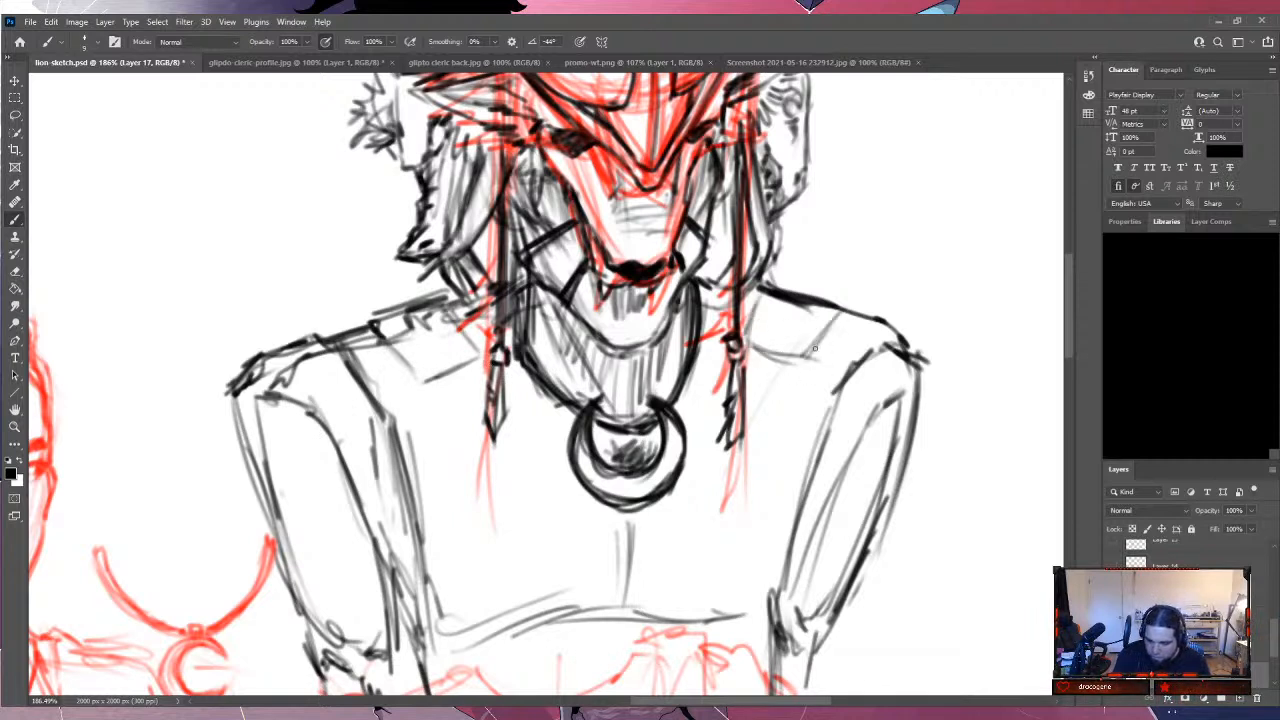
left_click_drag(810, 354, 846, 314)
left_click_drag(742, 338, 774, 288)
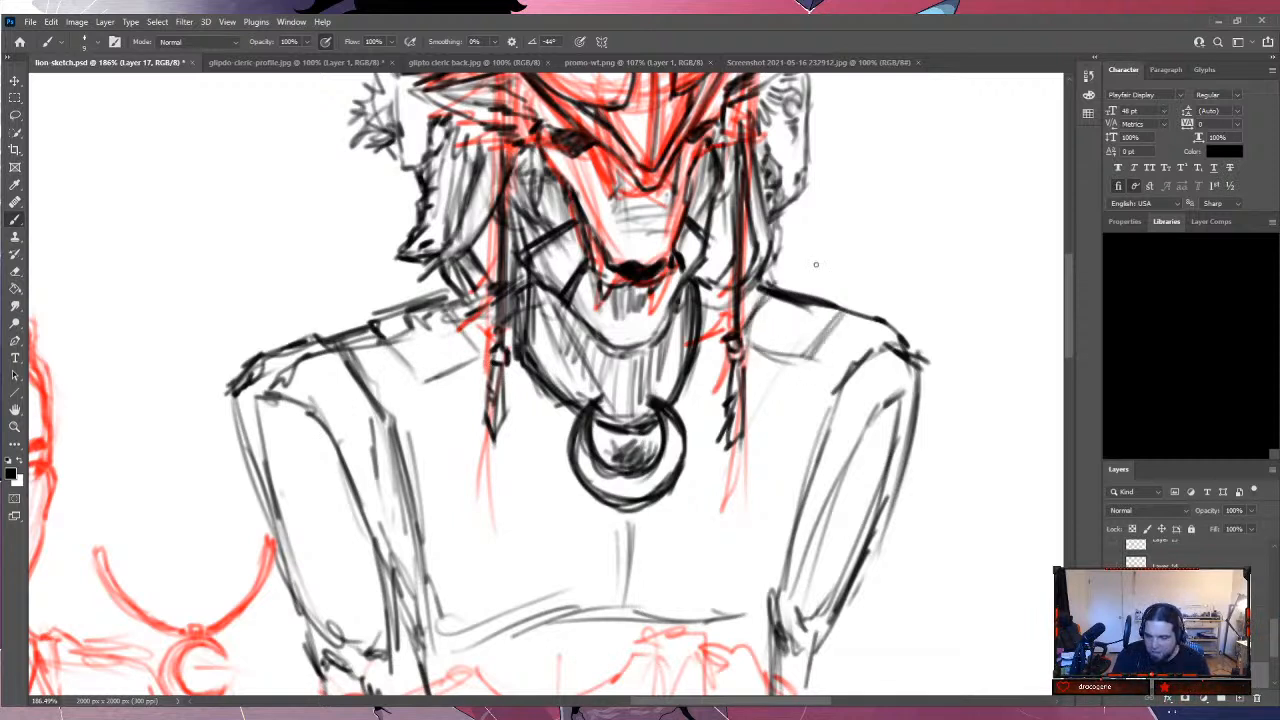
left_click_drag(410, 354, 358, 324)
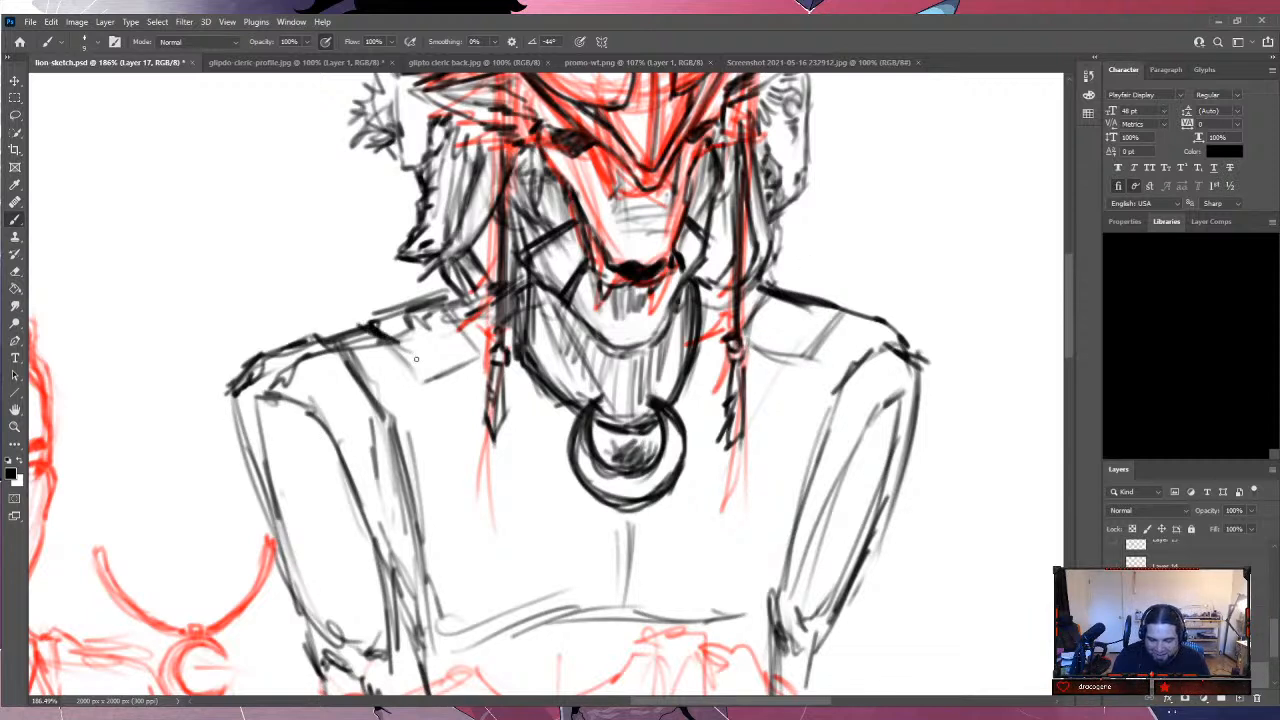
Darken the outlines of the two angular shoulder flaps beside the lion character's braids.
left_click_drag(424, 384, 400, 346)
mouse_move(420, 388)
left_mouse_down()
mouse_move(473, 364)
mouse_move(440, 278)
mouse_move(376, 324)
mouse_move(418, 310)
mouse_move(348, 330)
left_mouse_up()
mouse_move(762, 294)
left_mouse_down()
mouse_move(851, 324)
mouse_move(814, 303)
mouse_move(875, 320)
mouse_move(842, 317)
mouse_move(802, 363)
mouse_move(793, 313)
mouse_move(756, 308)
left_mouse_up()
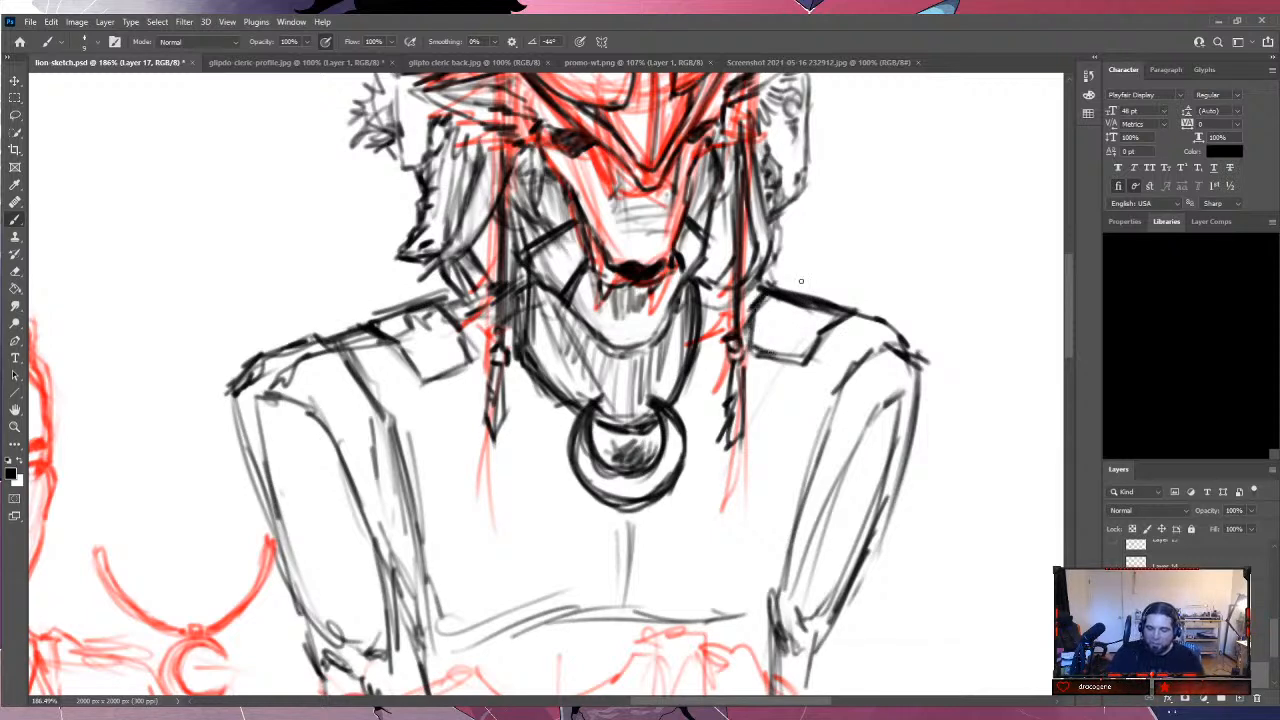
Outline a cap over the tip of the lion character's shoulder at the image's right and fill it with dense black hatching.
left_click_drag(882, 376, 858, 392)
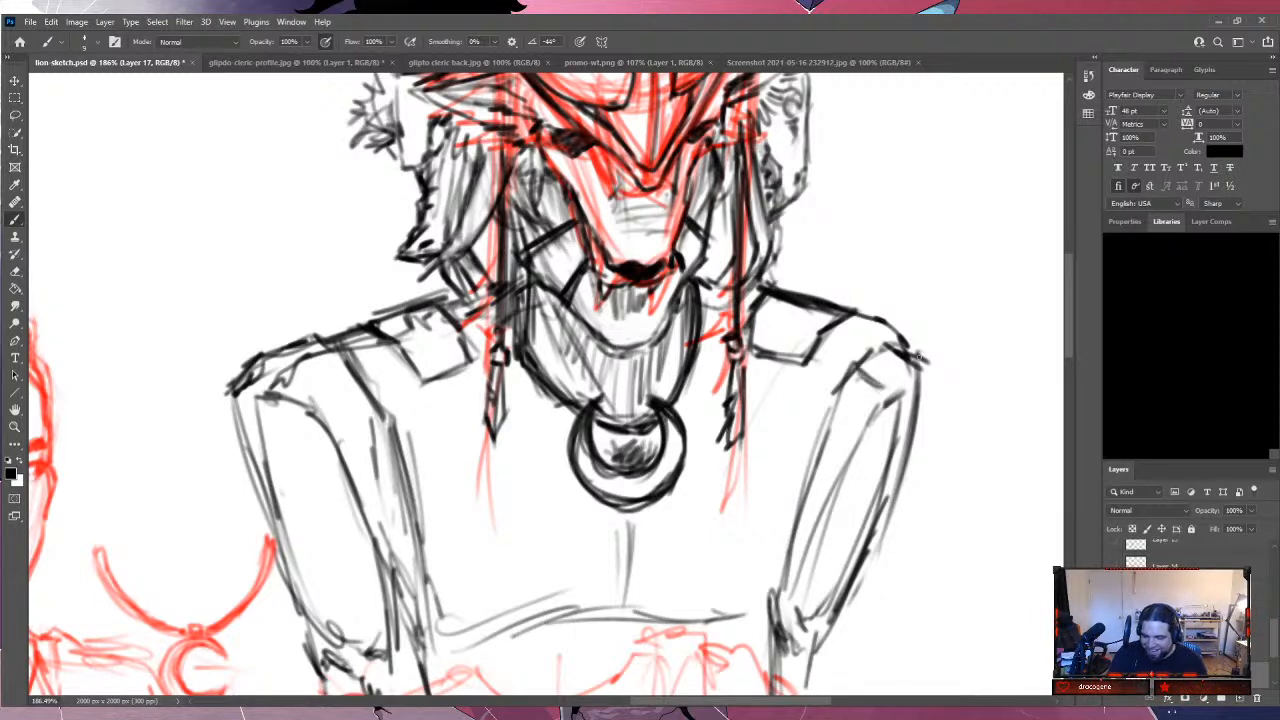
left_click_drag(884, 348, 932, 374)
mouse_move(912, 388)
left_mouse_down()
mouse_move(890, 406)
mouse_move(898, 420)
mouse_move(922, 394)
mouse_move(892, 348)
mouse_move(860, 386)
mouse_move(868, 412)
left_mouse_up()
left_click_drag(910, 406, 900, 420)
left_click_drag(902, 372, 876, 394)
left_click_drag(880, 356, 850, 374)
left_click_drag(892, 358, 862, 386)
left_click_drag(906, 360, 876, 388)
mouse_move(914, 376)
left_mouse_down()
mouse_move(882, 392)
mouse_move(894, 396)
left_mouse_up()
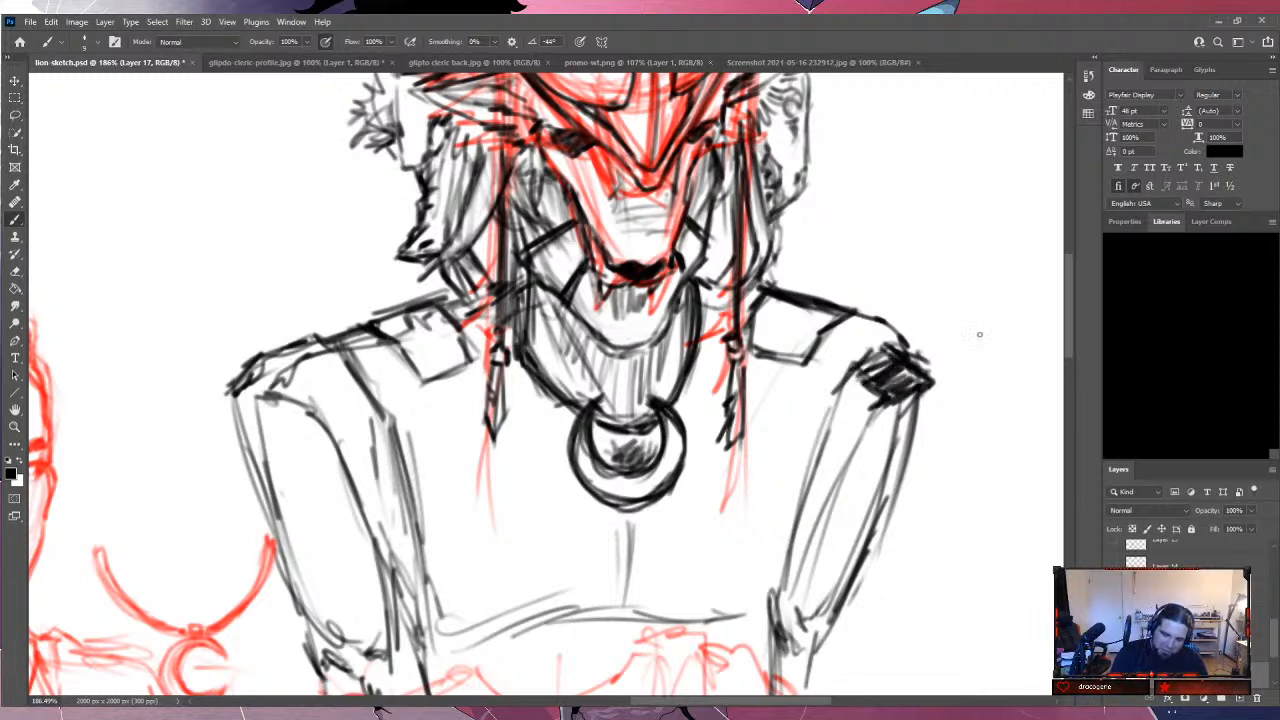
Outline and fill a matching black cap on the tip of the opposite shoulder.
left_click_drag(270, 364, 230, 400)
mouse_move(268, 366)
left_mouse_down()
mouse_move(224, 404)
mouse_move(266, 380)
left_mouse_up()
mouse_move(308, 374)
left_mouse_down()
mouse_move(290, 390)
mouse_move(298, 414)
mouse_move(228, 408)
mouse_move(272, 384)
mouse_move(300, 390)
mouse_move(306, 374)
left_mouse_up()
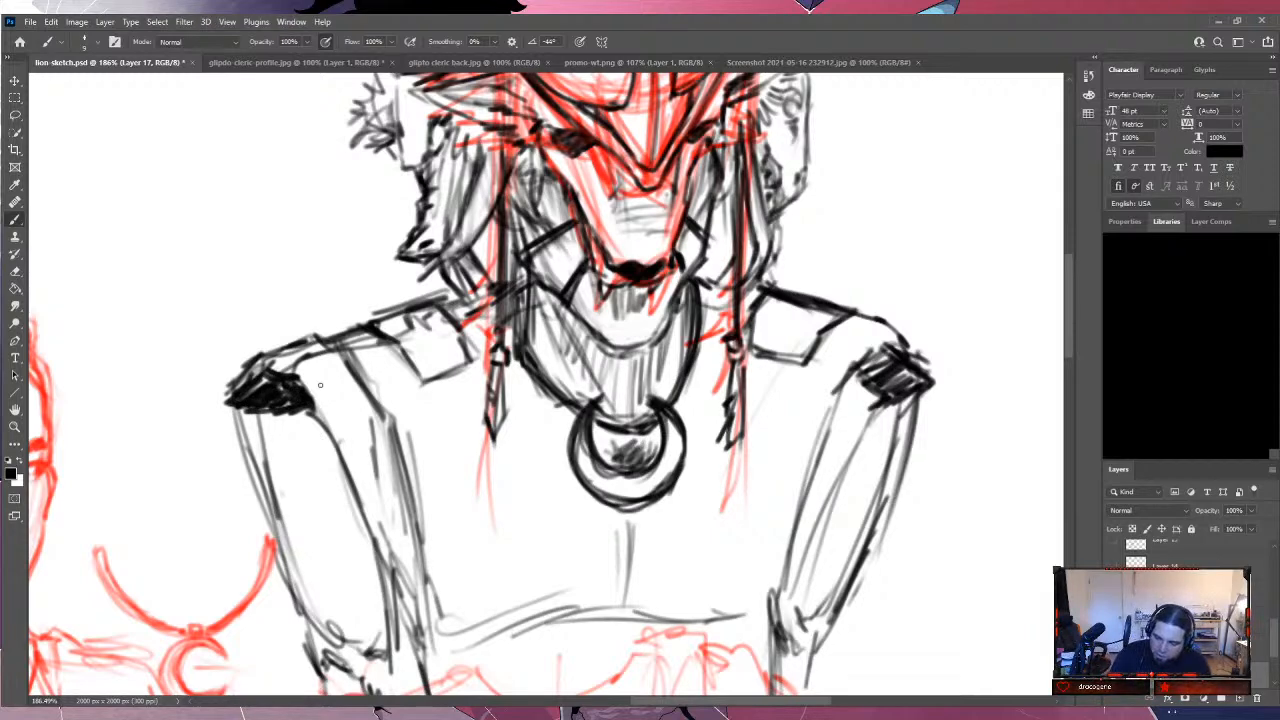
On Layer 18, ink the red-sketched braided woman's eyebrows, eyes and the far cheek contour down to the chin.
mouse_move(1067, 317)
left_mouse_down()
mouse_move(1065, 352)
mouse_move(1068, 333)
left_mouse_up()
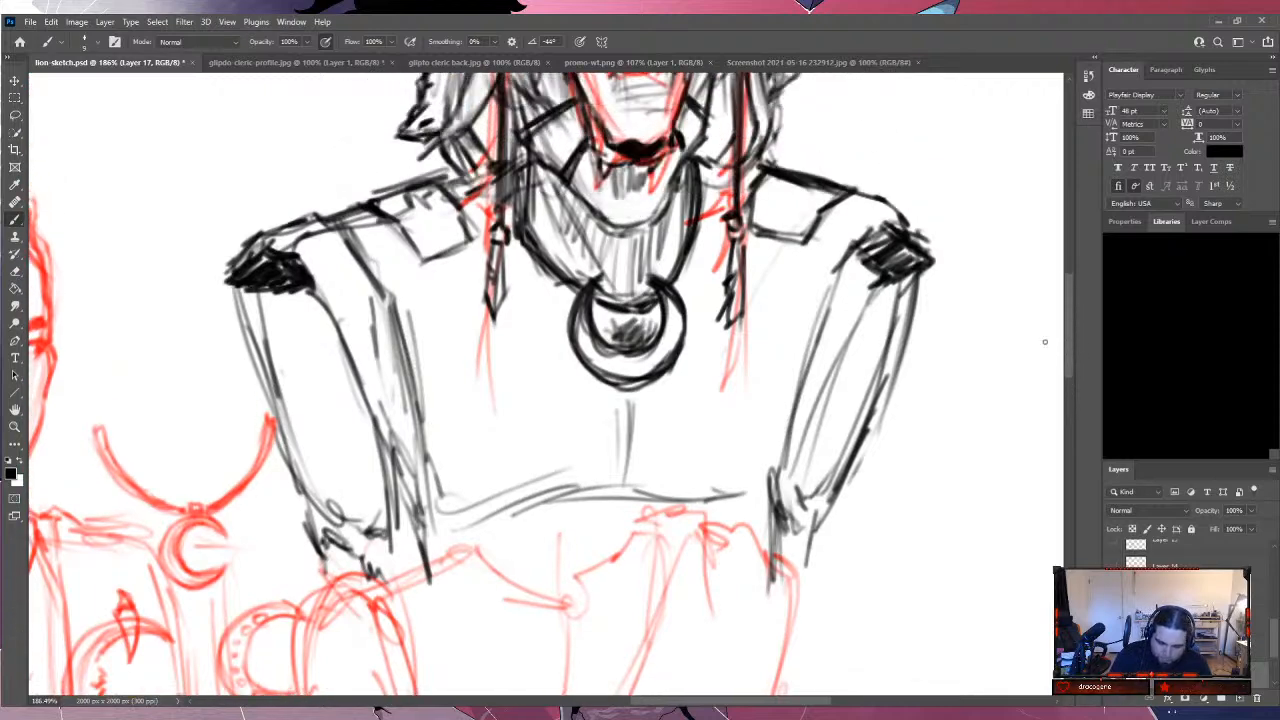
left_click_drag(692, 702, 628, 706)
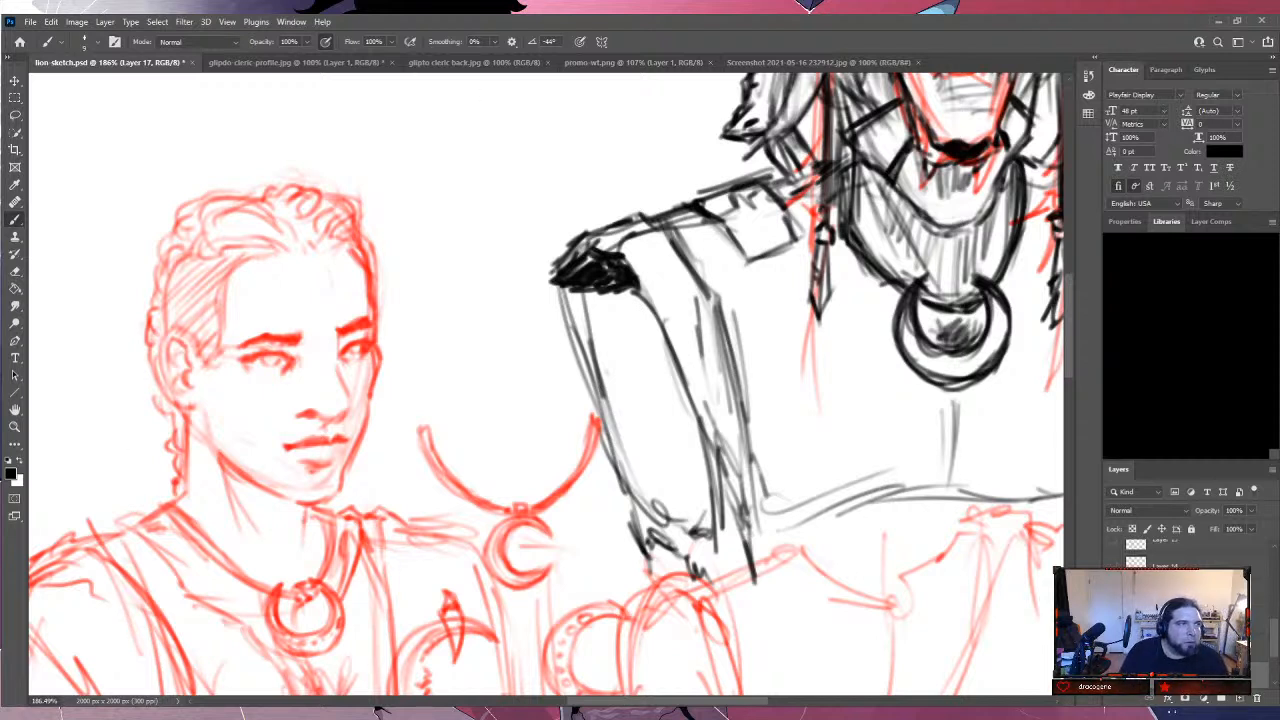
scroll(350, 316, "down", 1)
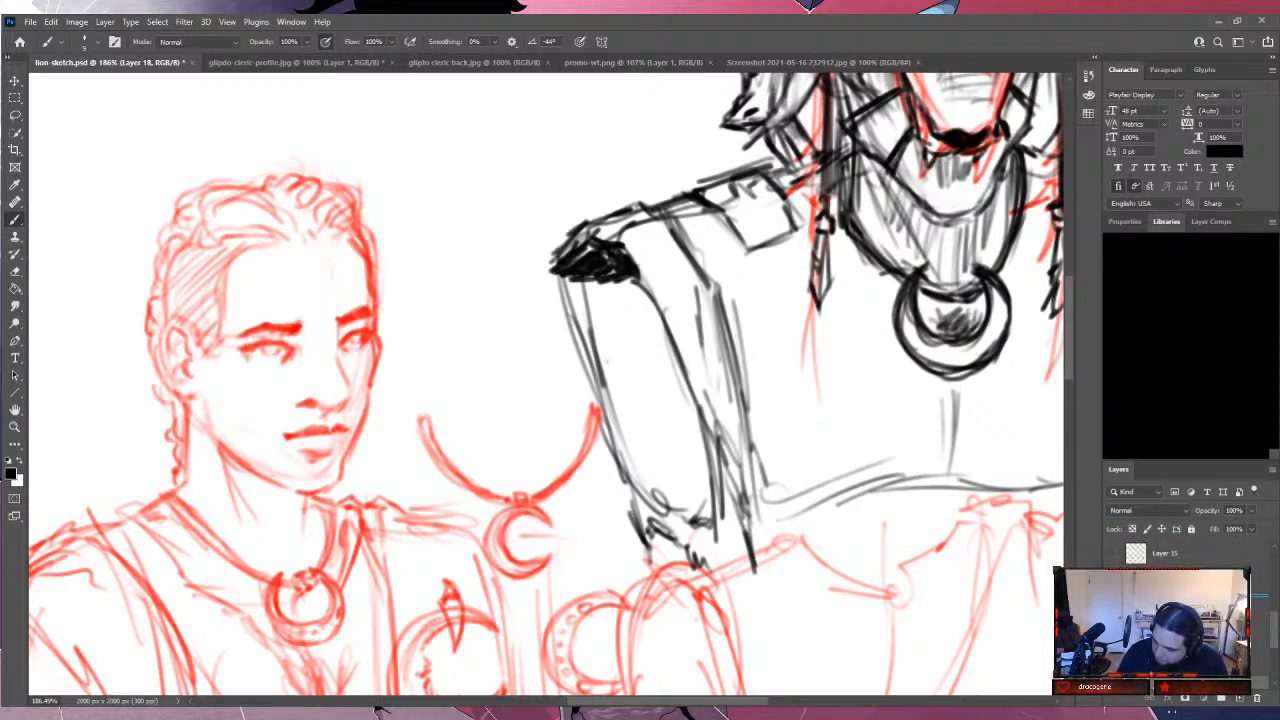
mouse_move(290, 330)
left_mouse_down()
mouse_move(300, 326)
mouse_move(242, 332)
mouse_move(284, 325)
mouse_move(244, 330)
mouse_move(246, 318)
left_mouse_up()
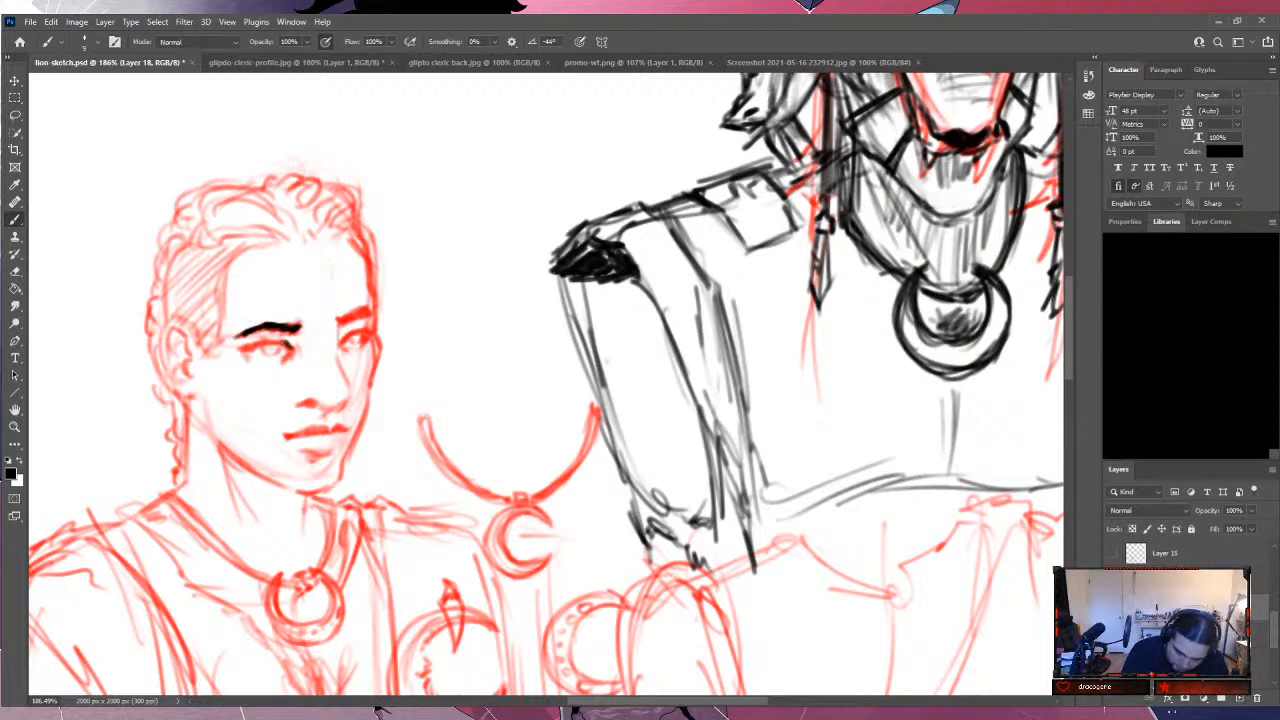
left_click_drag(280, 340, 242, 348)
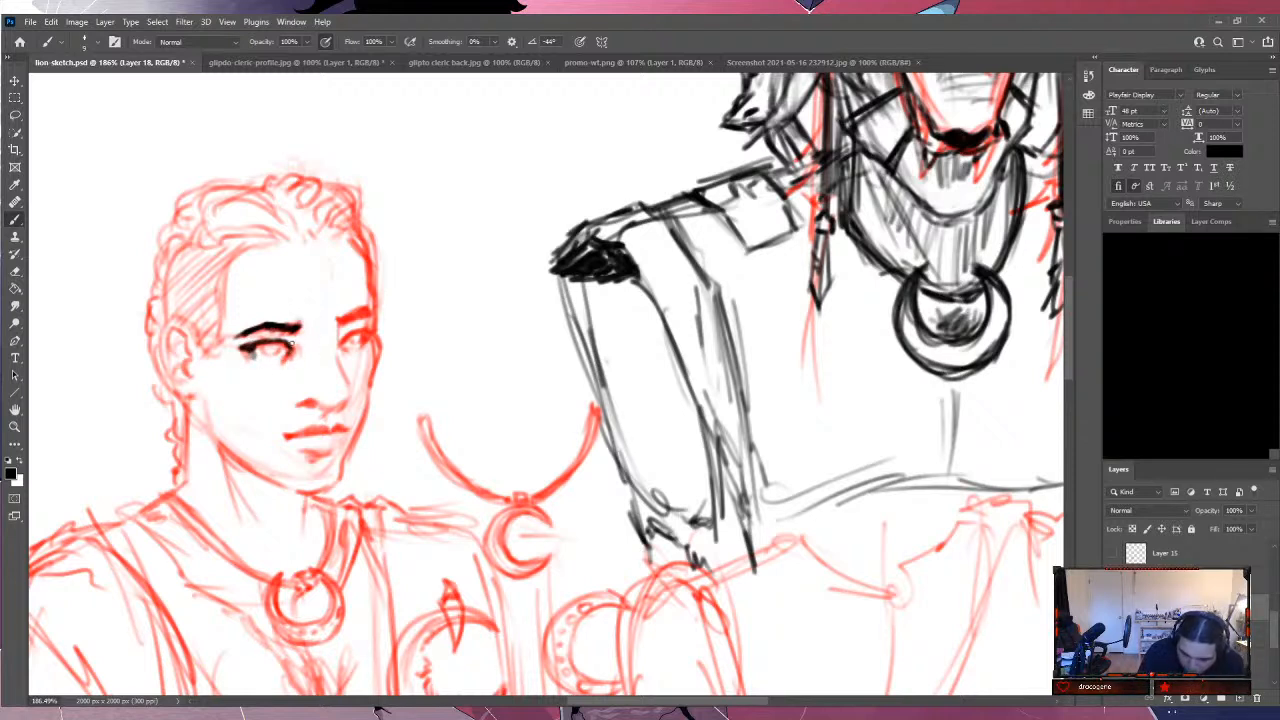
left_click_drag(278, 342, 272, 346)
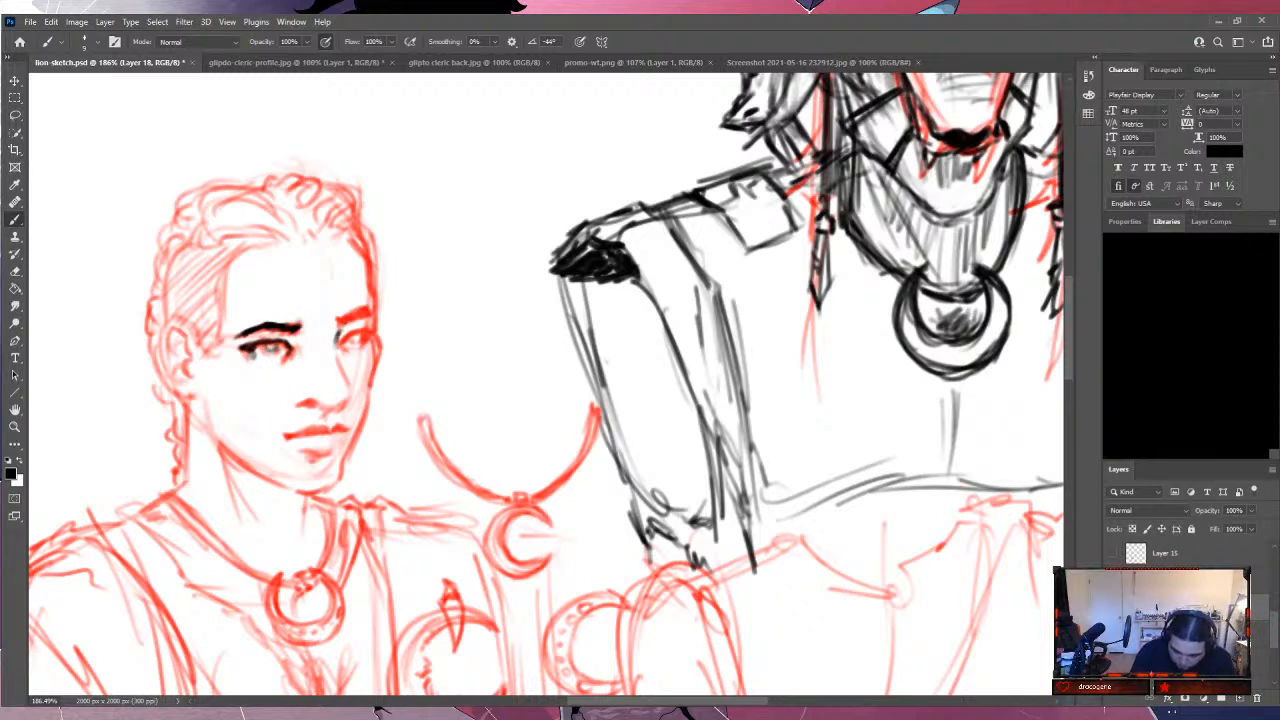
mouse_move(348, 314)
left_mouse_down()
mouse_move(369, 287)
mouse_move(379, 344)
mouse_move(341, 343)
mouse_move(367, 328)
mouse_move(350, 348)
mouse_move(371, 386)
mouse_move(365, 418)
mouse_move(372, 389)
mouse_move(361, 431)
mouse_move(368, 389)
mouse_move(339, 477)
mouse_move(319, 484)
mouse_move(339, 481)
mouse_move(288, 490)
left_mouse_up()
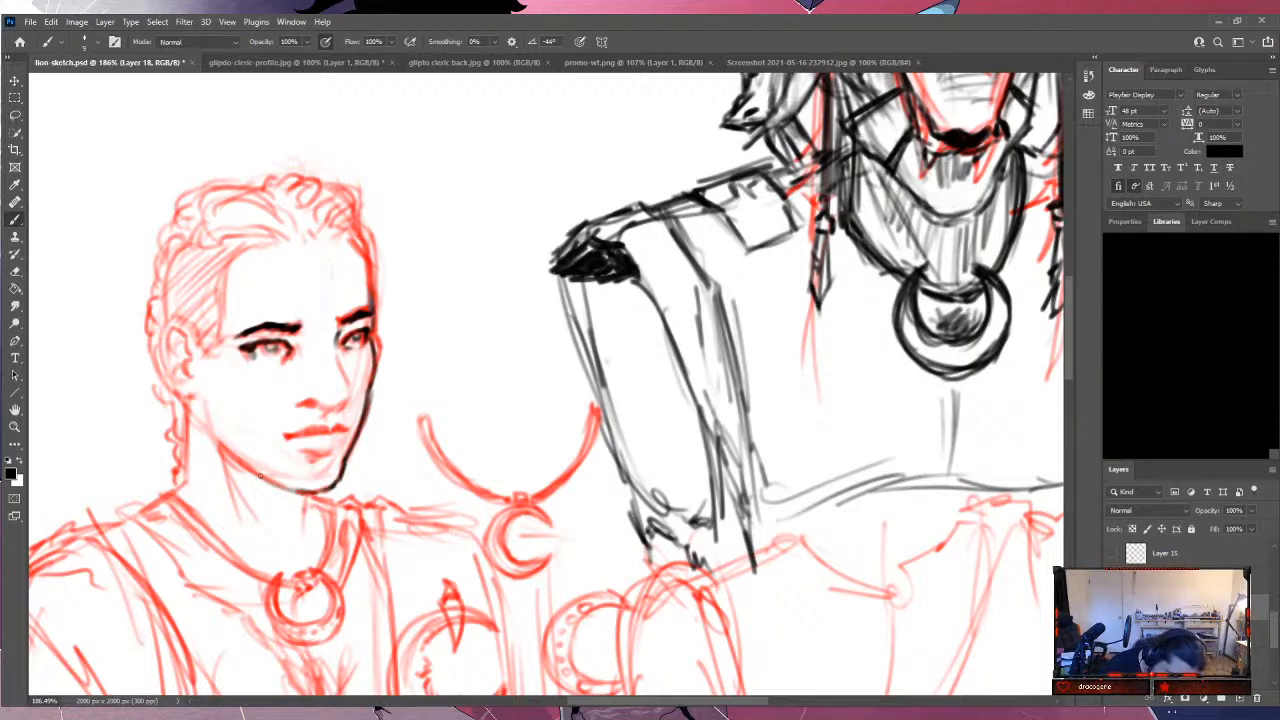
Ink the woman's near jawline, outer ear contour and the back of her neck.
left_click_drag(220, 441, 258, 471)
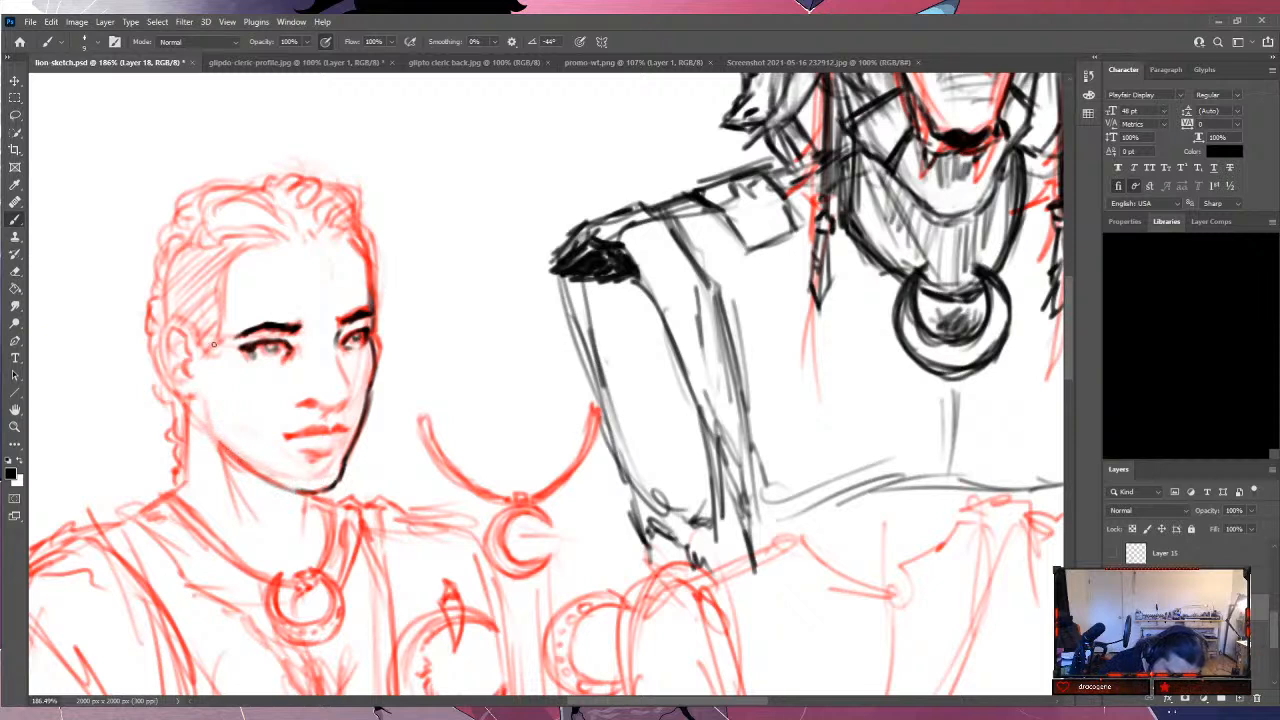
mouse_move(213, 344)
left_mouse_down()
mouse_move(160, 350)
mouse_move(171, 394)
mouse_move(199, 412)
mouse_move(189, 422)
mouse_move(189, 406)
mouse_move(188, 450)
left_mouse_up()
left_click_drag(188, 402, 176, 494)
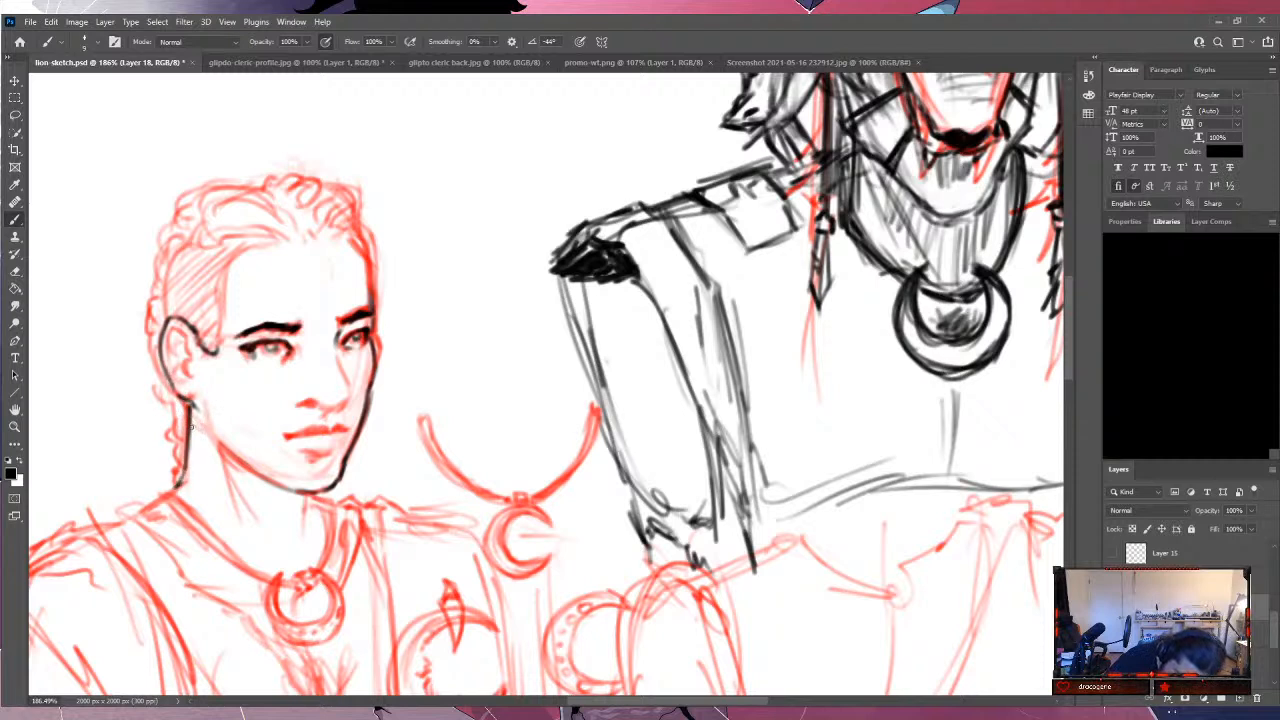
Ink the woman's hairline, the braids across the top of her head and the long braid behind her ear.
mouse_move(220, 341)
left_mouse_down()
mouse_move(215, 279)
mouse_move(266, 245)
left_mouse_up()
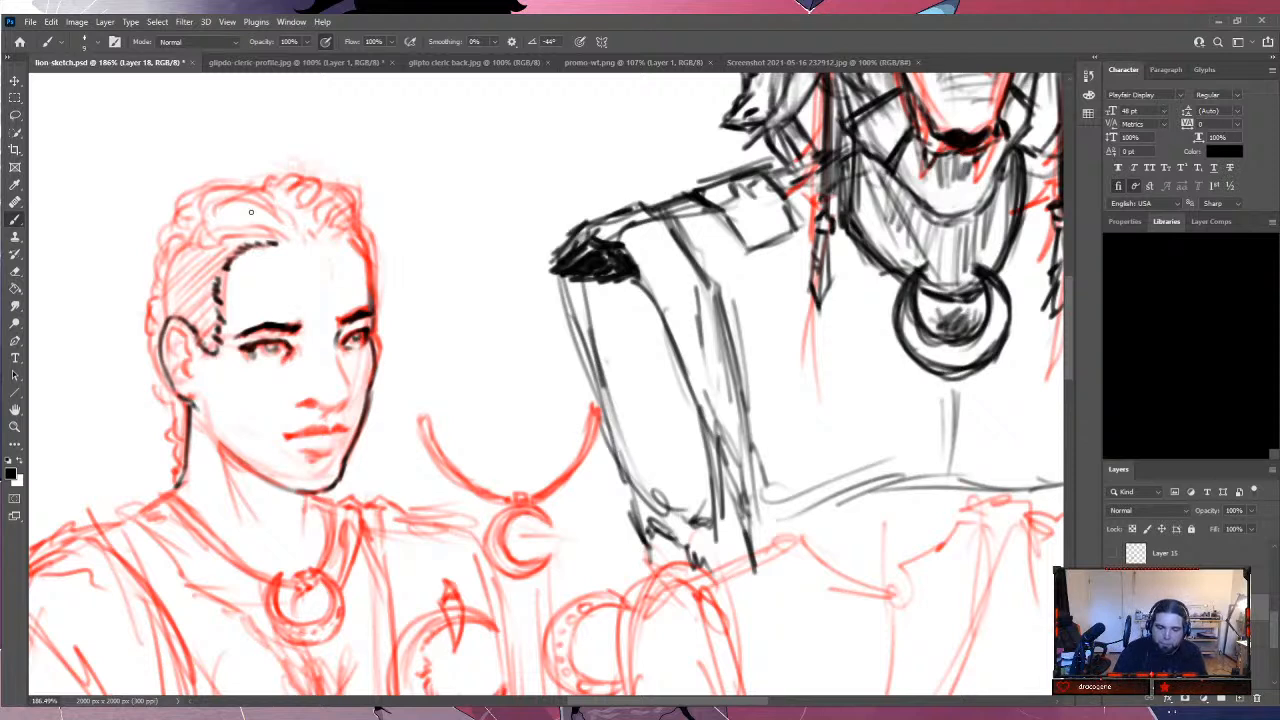
mouse_move(275, 245)
left_mouse_down()
mouse_move(210, 243)
mouse_move(223, 208)
mouse_move(274, 203)
mouse_move(294, 221)
mouse_move(277, 214)
mouse_move(276, 238)
mouse_move(303, 242)
mouse_move(287, 207)
mouse_move(255, 186)
mouse_move(309, 242)
mouse_move(269, 184)
mouse_move(222, 177)
mouse_move(247, 180)
mouse_move(181, 205)
mouse_move(205, 207)
mouse_move(195, 198)
mouse_move(156, 258)
mouse_move(155, 282)
mouse_move(172, 268)
mouse_move(176, 314)
mouse_move(164, 316)
mouse_move(197, 236)
mouse_move(176, 226)
mouse_move(186, 230)
mouse_move(146, 304)
left_mouse_up()
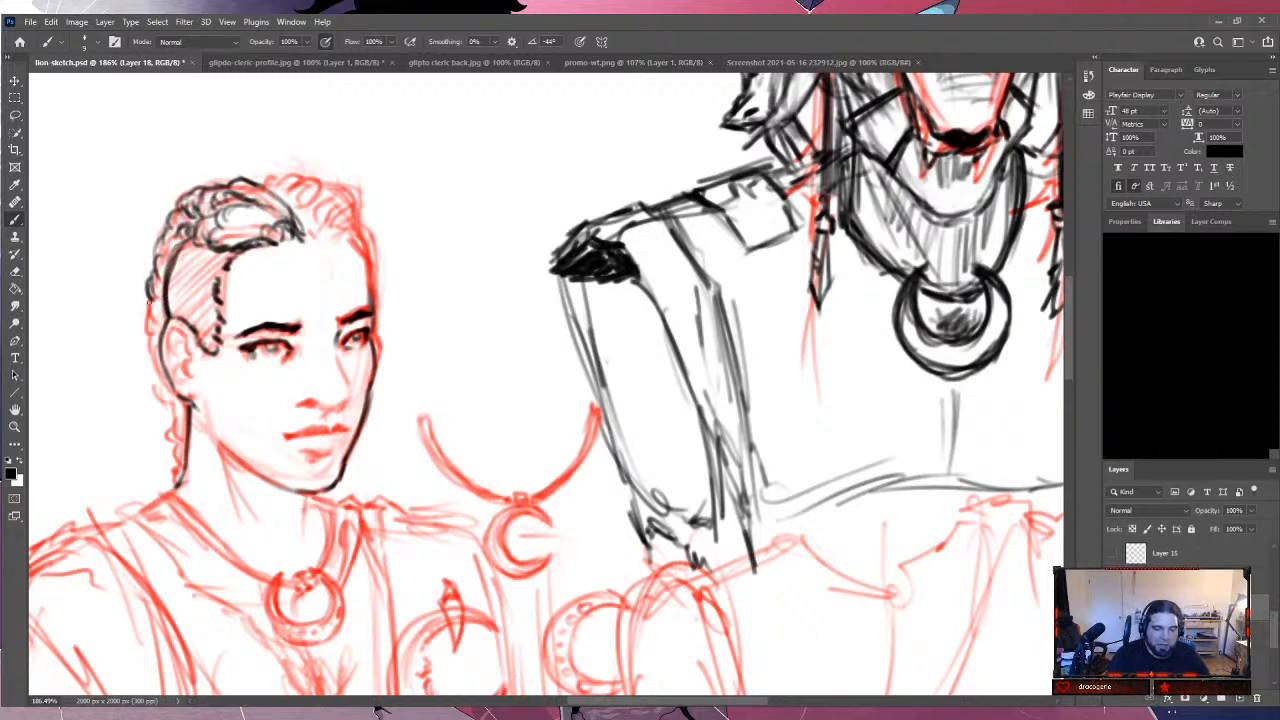
mouse_move(154, 298)
left_mouse_down()
mouse_move(157, 383)
mouse_move(173, 405)
mouse_move(155, 391)
mouse_move(165, 399)
mouse_move(160, 378)
mouse_move(202, 409)
mouse_move(173, 401)
mouse_move(172, 488)
left_mouse_up()
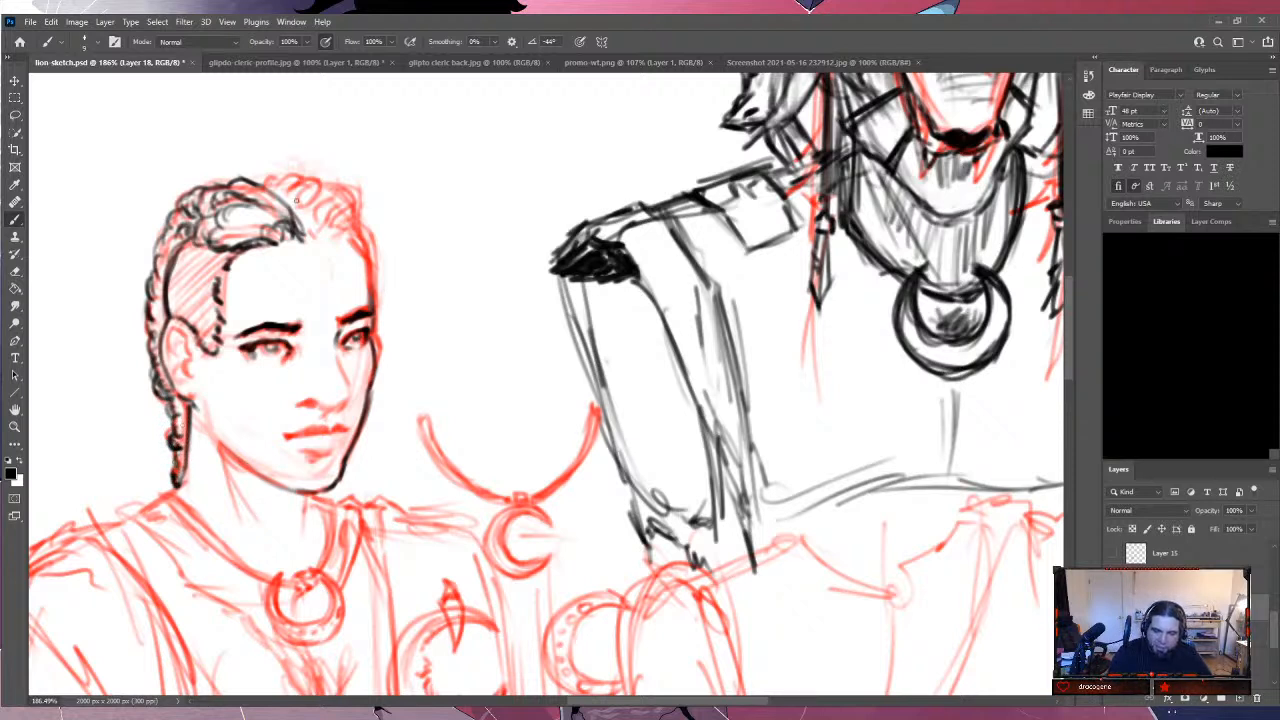
mouse_move(265, 185)
left_mouse_down()
mouse_move(340, 186)
mouse_move(366, 230)
mouse_move(328, 238)
mouse_move(338, 212)
mouse_move(322, 226)
mouse_move(318, 206)
mouse_move(316, 218)
mouse_move(272, 182)
mouse_move(290, 180)
left_mouse_up()
mouse_move(368, 252)
left_mouse_down()
mouse_move(362, 236)
mouse_move(371, 311)
left_mouse_up()
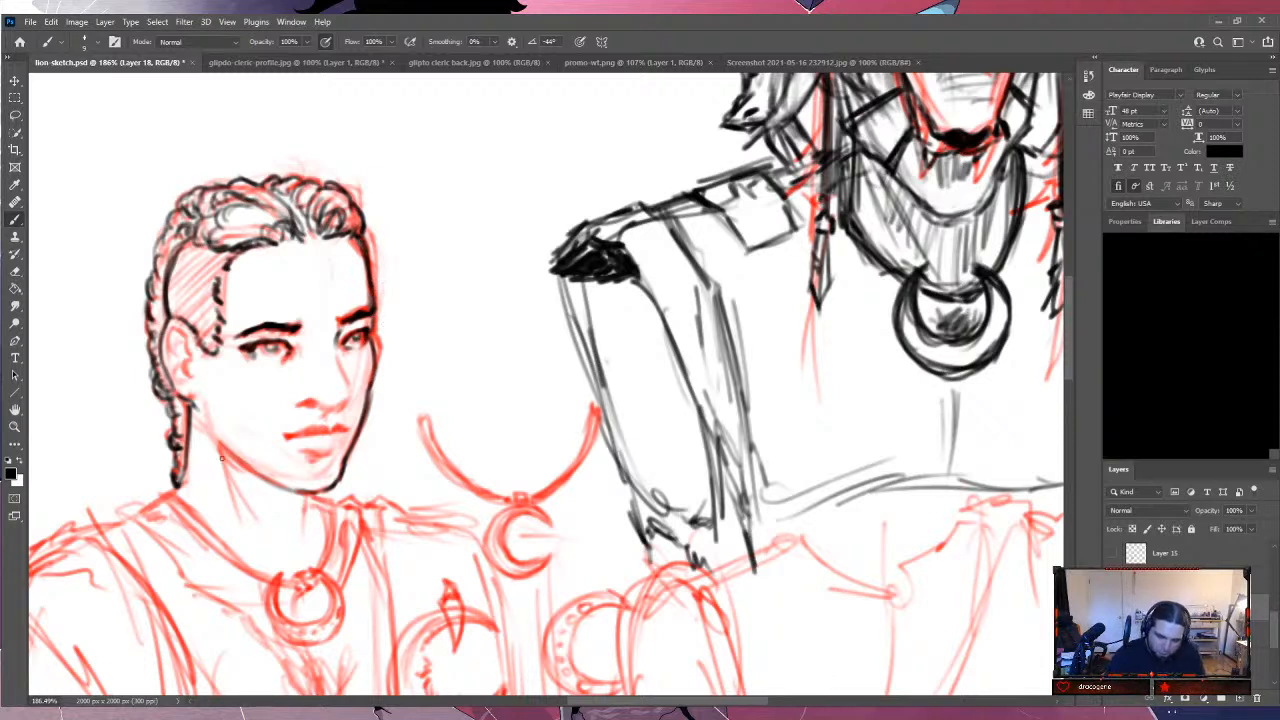
Reinforce the lower jaw and ink the neck lines, adding small marks at the throat above the pendant.
mouse_move(322, 488)
left_mouse_down()
mouse_move(276, 488)
mouse_move(234, 454)
left_mouse_up()
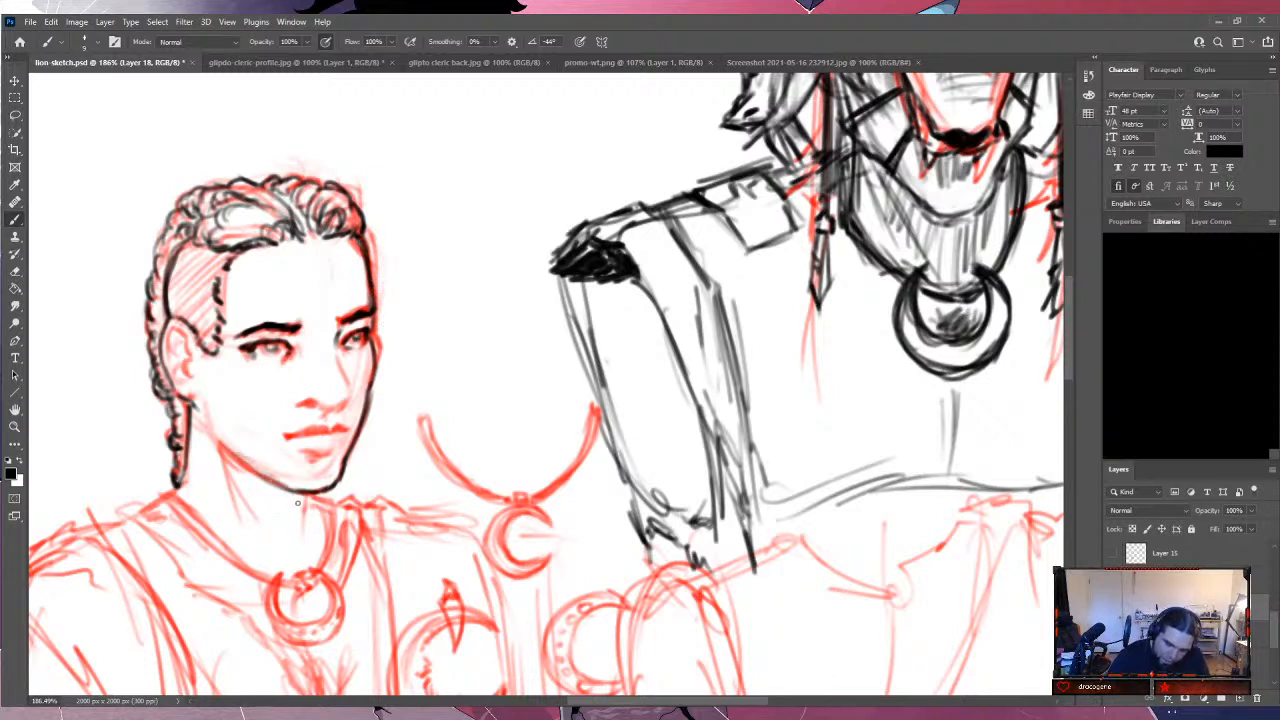
left_click_drag(310, 498, 305, 550)
left_click_drag(220, 446, 236, 496)
left_click_drag(268, 563, 300, 572)
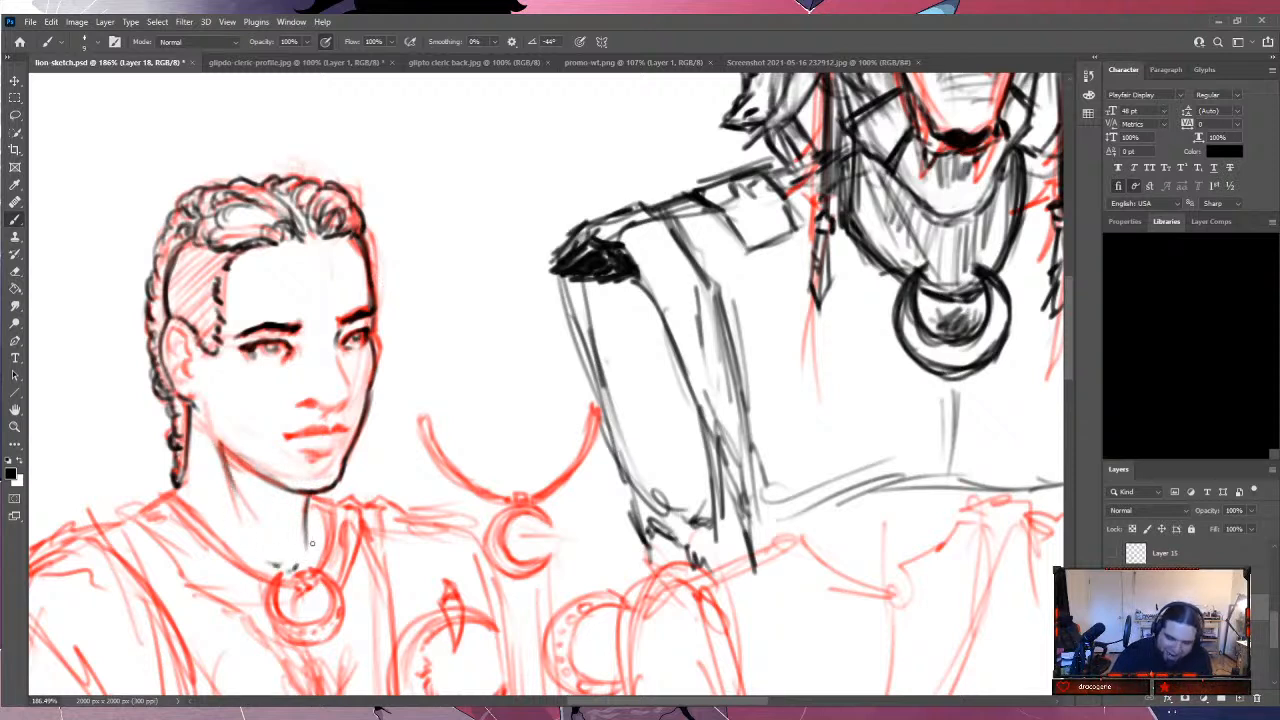
Ink both sides of the woman's necklace cord and its crescent pendant with small dark dots along the curve.
mouse_move(180, 499)
left_mouse_down()
mouse_move(174, 487)
mouse_move(275, 590)
left_mouse_up()
mouse_move(192, 530)
left_mouse_down()
mouse_move(266, 586)
mouse_move(152, 494)
mouse_move(196, 520)
left_mouse_up()
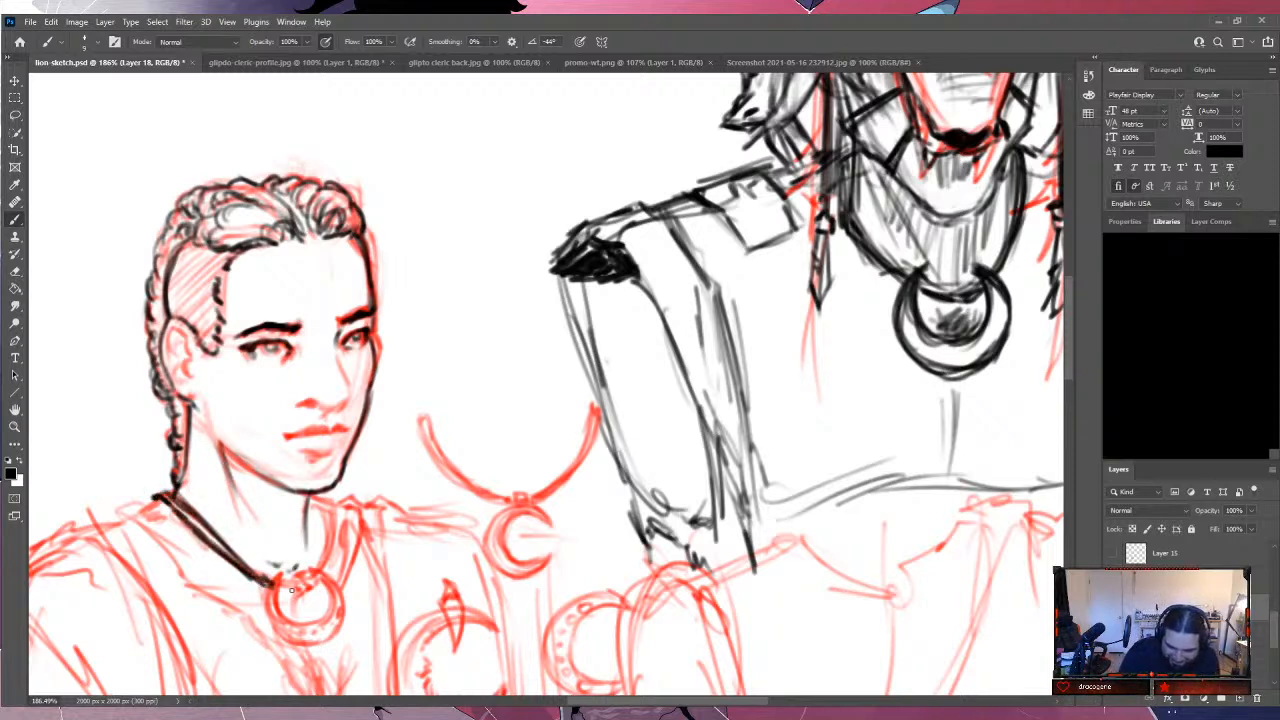
mouse_move(268, 584)
left_mouse_down()
mouse_move(279, 635)
mouse_move(331, 638)
mouse_move(347, 616)
mouse_move(333, 581)
mouse_move(311, 571)
mouse_move(333, 608)
mouse_move(302, 620)
mouse_move(296, 586)
mouse_move(318, 618)
mouse_move(296, 622)
mouse_move(283, 576)
mouse_move(281, 614)
left_mouse_up()
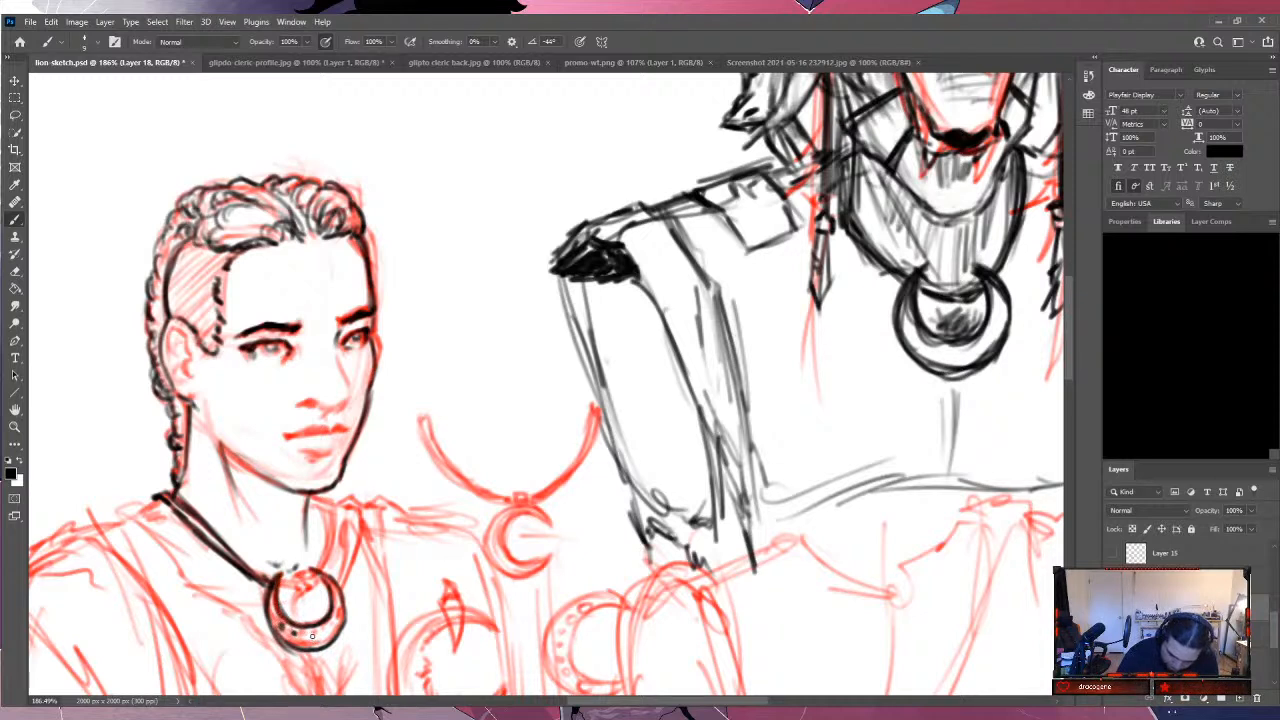
mouse_move(333, 620)
left_mouse_down()
mouse_move(338, 600)
mouse_move(279, 624)
left_mouse_up()
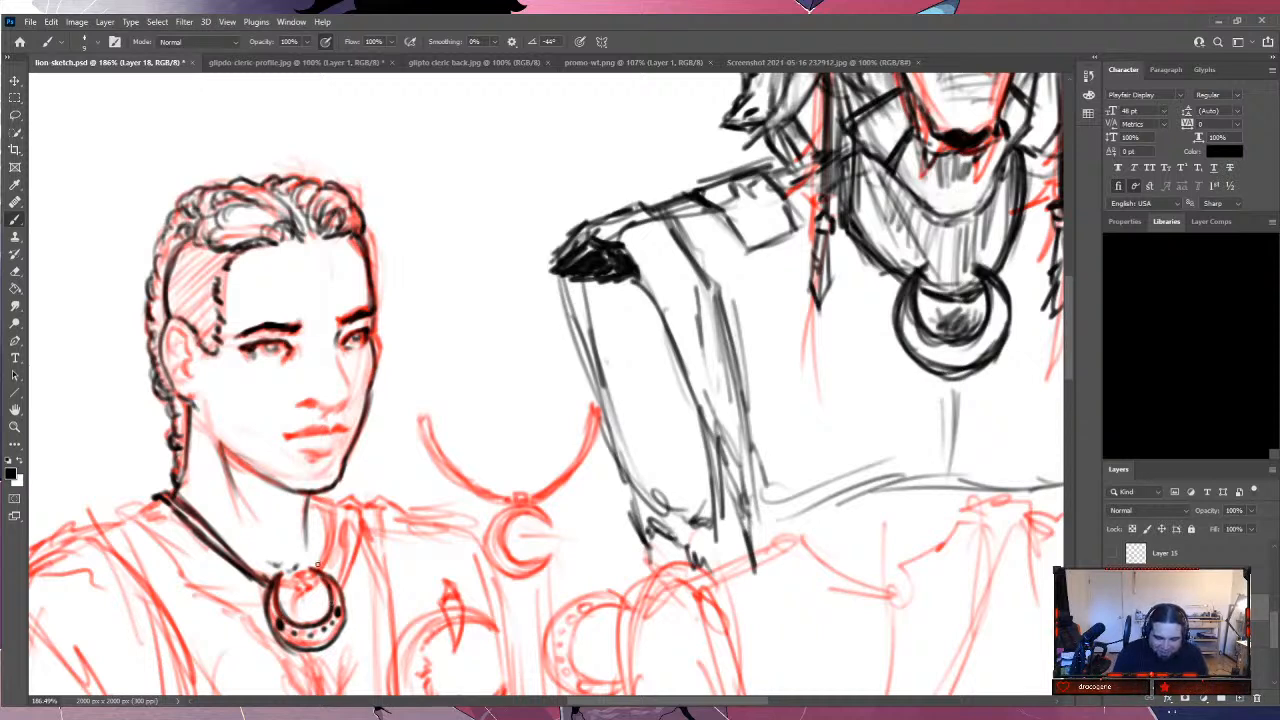
mouse_move(318, 566)
left_mouse_down()
mouse_move(333, 504)
mouse_move(322, 570)
mouse_move(321, 496)
mouse_move(310, 498)
mouse_move(358, 524)
mouse_move(340, 588)
left_mouse_up()
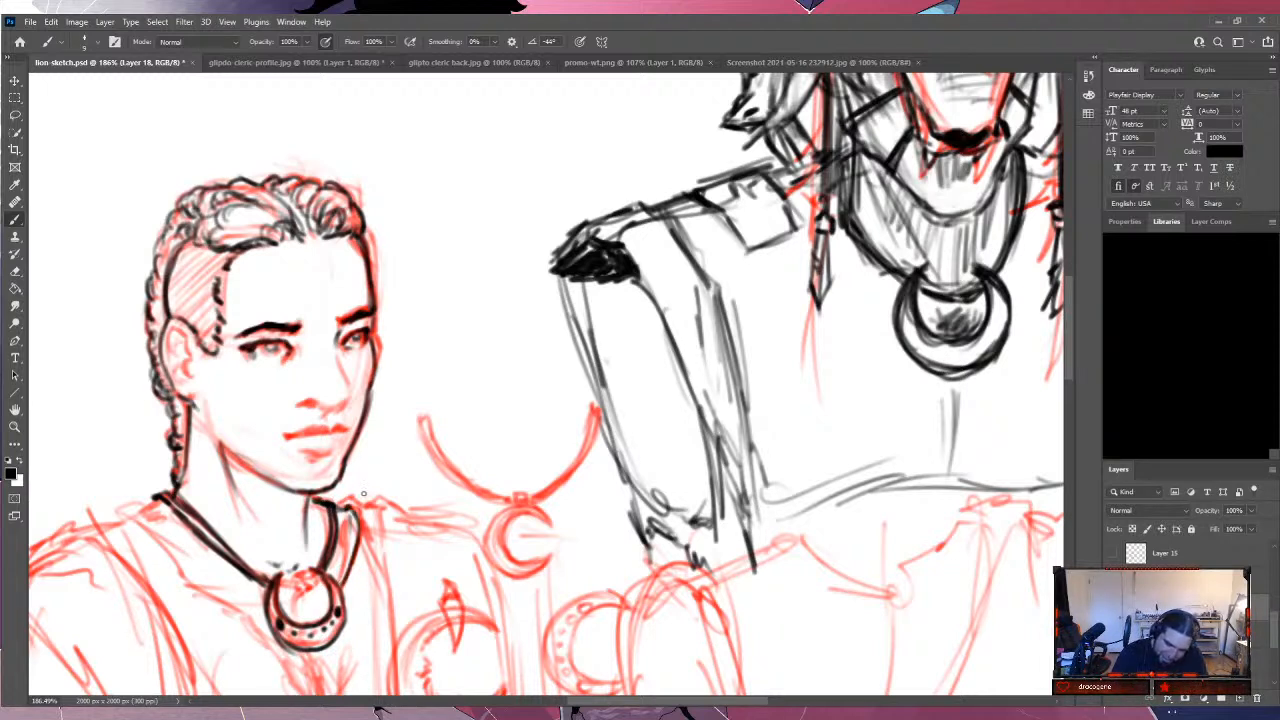
Ink the woman's far shoulder line and the far robe edge running down from the collar past the chest.
mouse_move(338, 510)
left_mouse_down()
mouse_move(377, 497)
mouse_move(436, 530)
left_mouse_up()
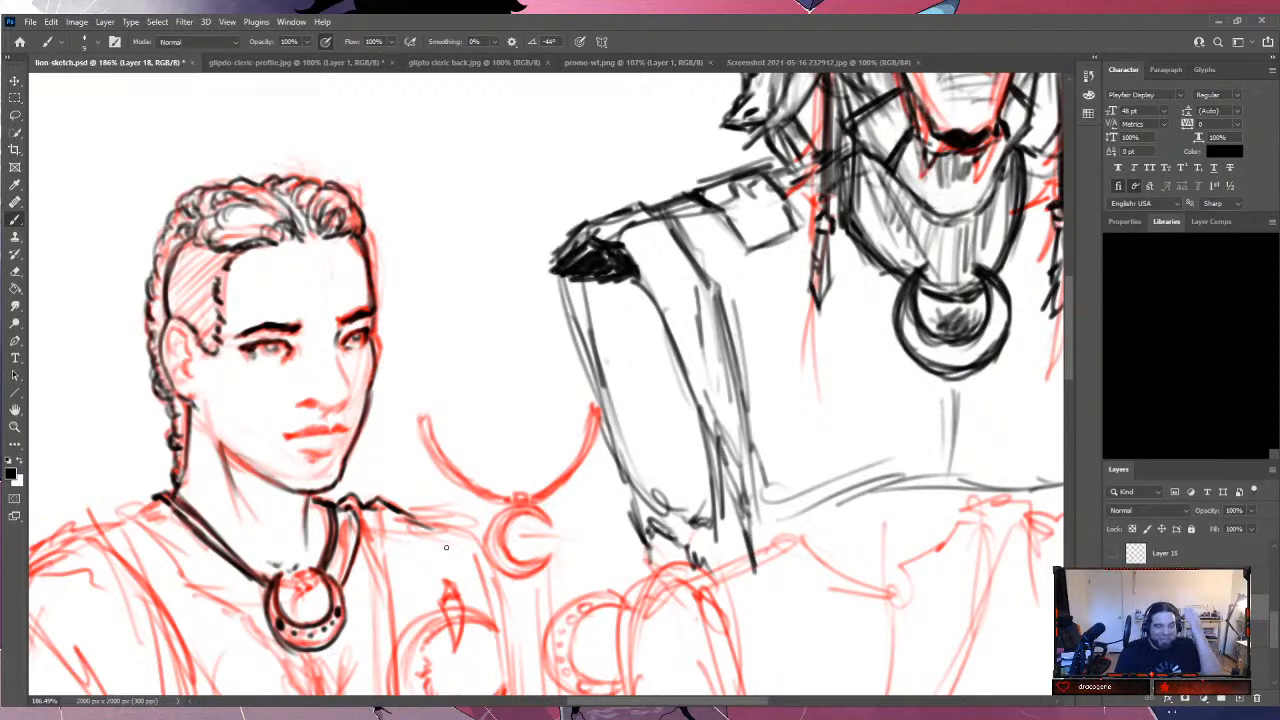
mouse_move(368, 546)
left_mouse_down()
mouse_move(390, 606)
mouse_move(366, 522)
mouse_move(394, 618)
left_mouse_up()
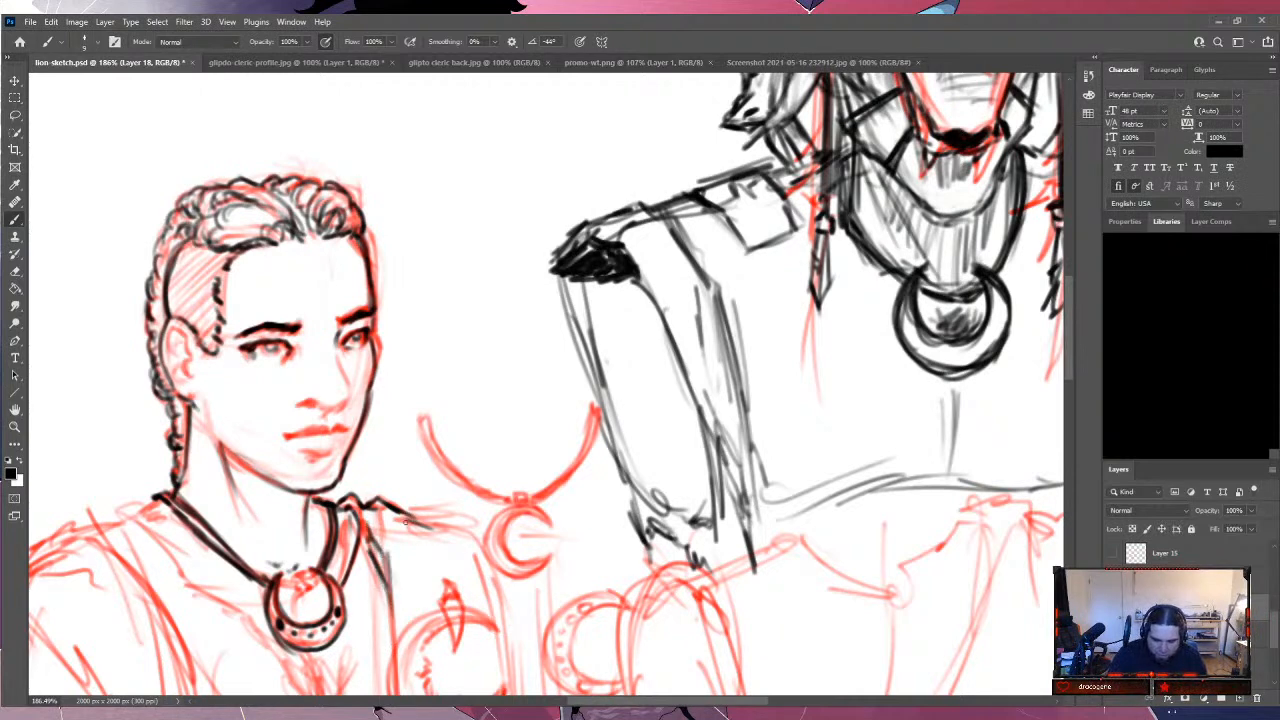
left_click_drag(305, 502, 307, 540)
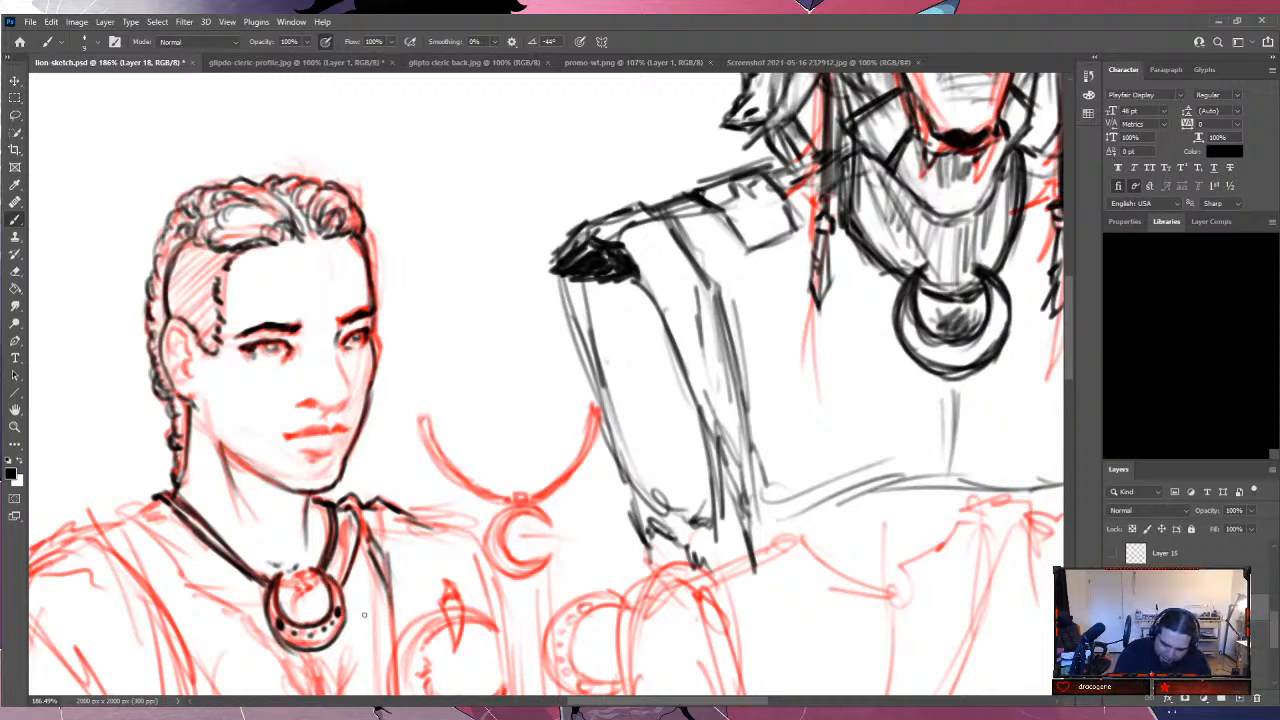
mouse_move(364, 614)
left_mouse_down()
mouse_move(375, 480)
mouse_move(390, 506)
left_mouse_up()
left_click_drag(382, 442, 392, 564)
left_click_drag(390, 518, 393, 636)
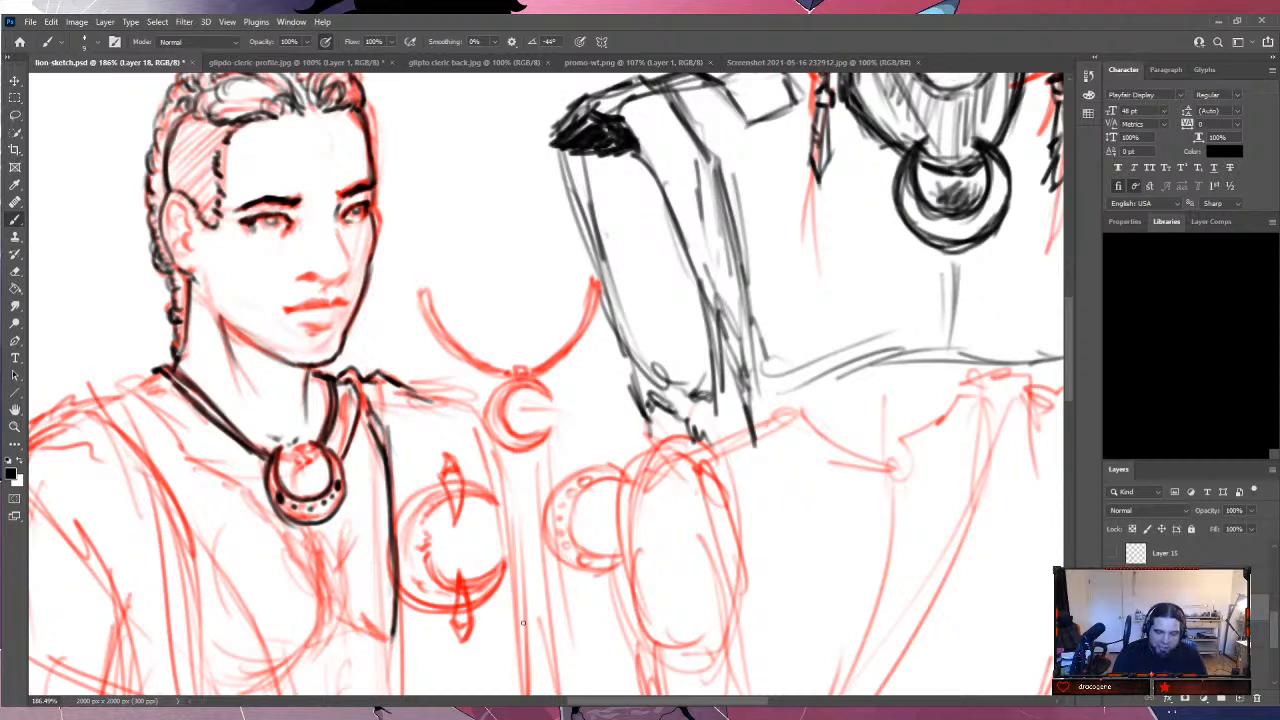
Ink the near robe edge from the collar at the neck diagonally down across the chest, thickening its lower part.
left_click_drag(150, 379, 112, 434)
mouse_move(110, 390)
left_mouse_down()
mouse_move(200, 469)
mouse_move(204, 512)
left_mouse_up()
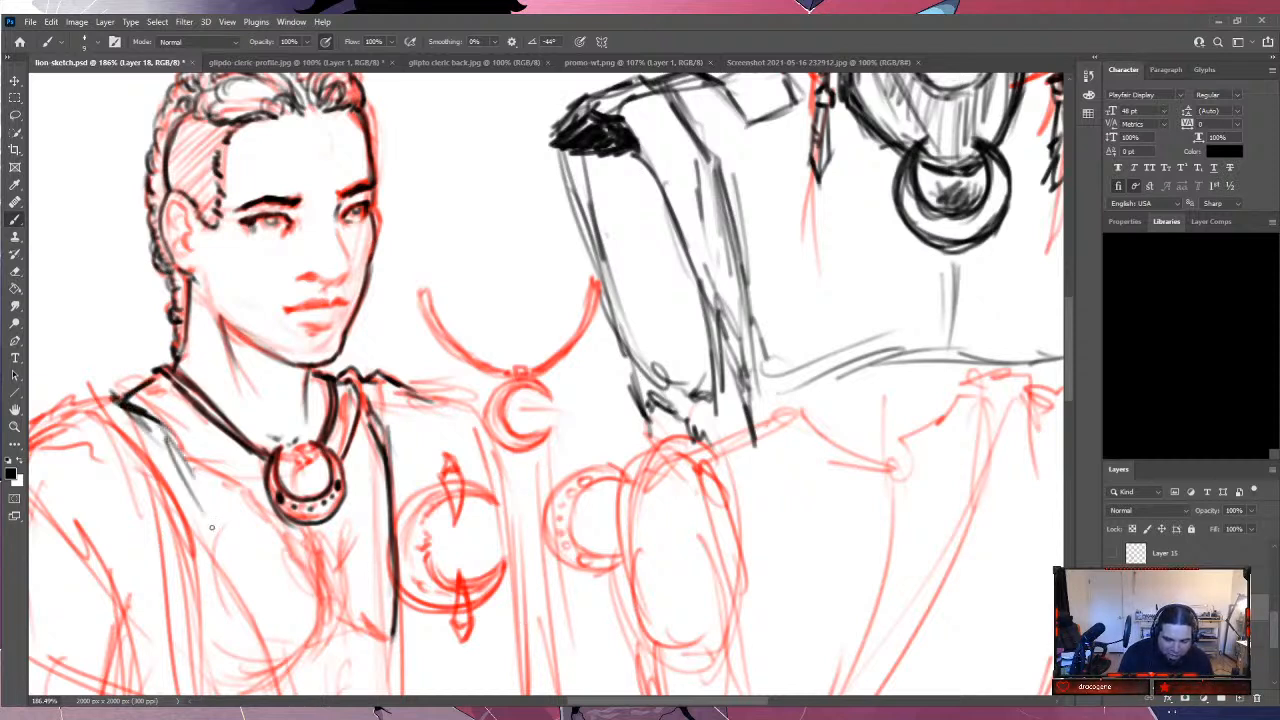
left_click_drag(160, 412, 216, 556)
left_click_drag(182, 462, 274, 682)
left_click_drag(234, 596, 272, 676)
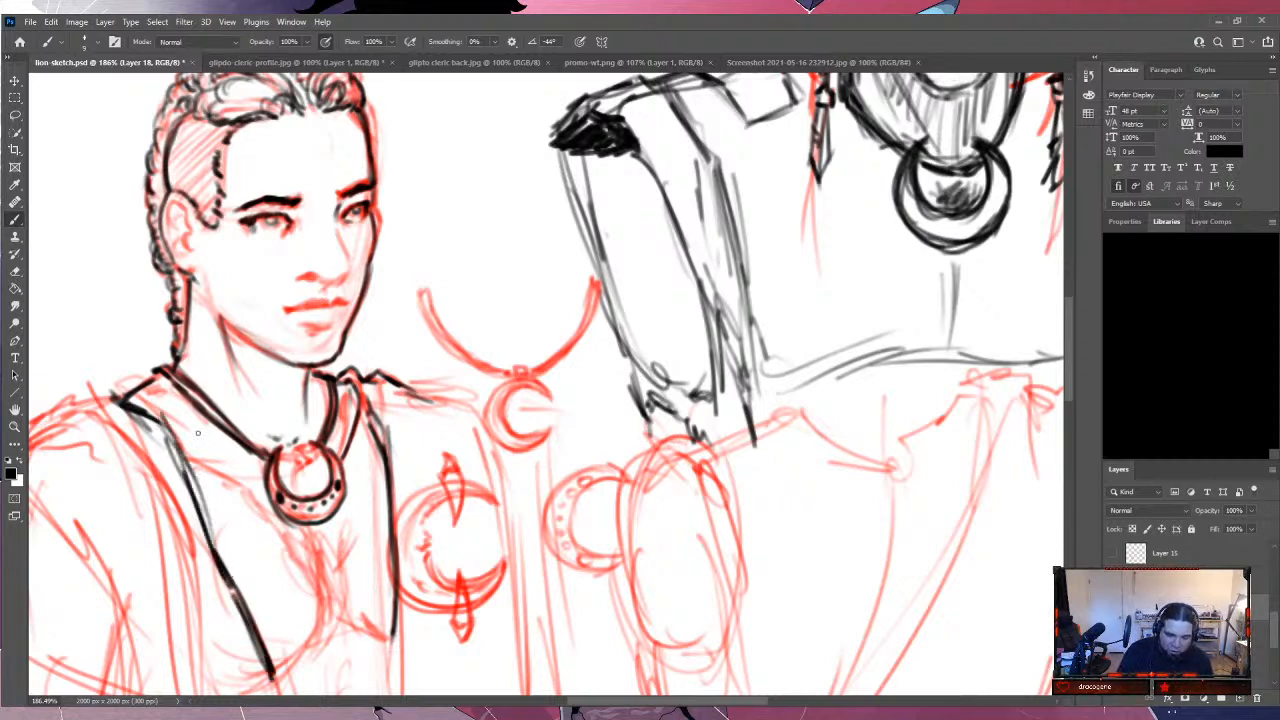
Add the robe band's outer line, then ink the near shoulder out to its pointed tip and the sleeve opening's curve.
mouse_move(110, 402)
left_mouse_down()
mouse_move(46, 418)
mouse_move(144, 446)
mouse_move(196, 562)
left_mouse_up()
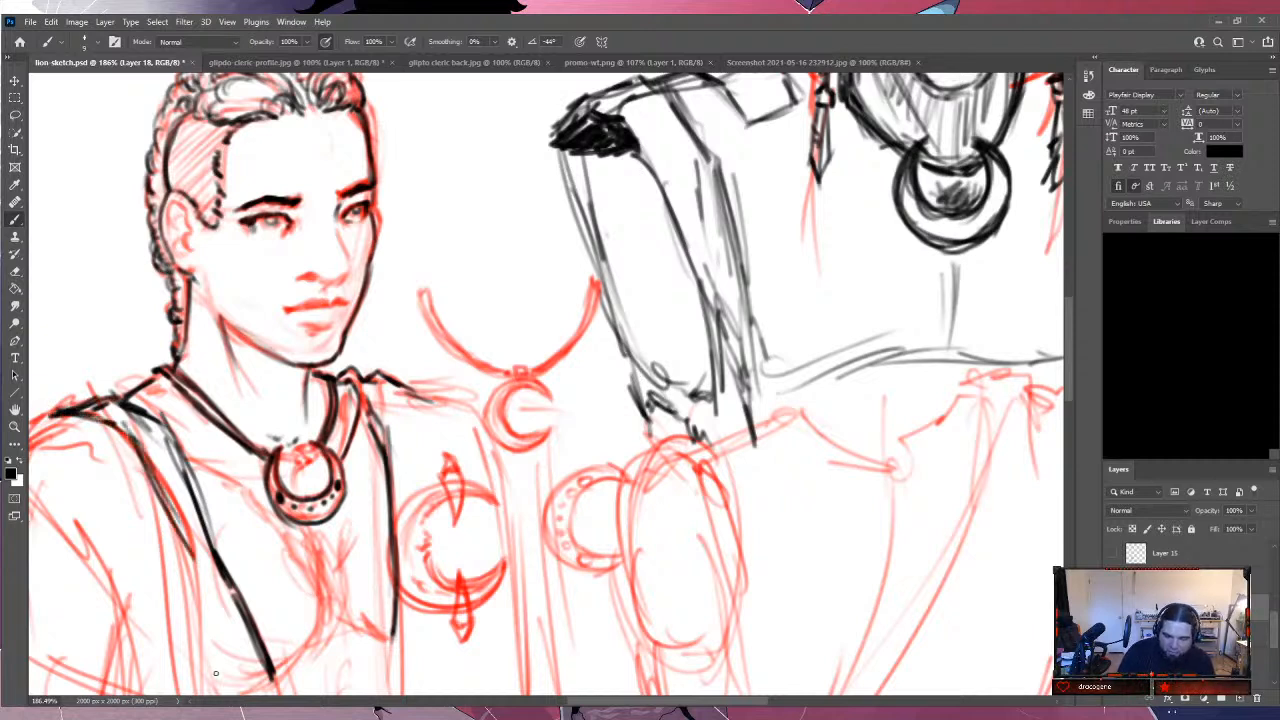
mouse_move(42, 415)
left_mouse_down()
mouse_move(250, 420)
mouse_move(208, 460)
left_mouse_up()
mouse_move(238, 420)
left_mouse_down()
mouse_move(195, 473)
mouse_move(215, 540)
mouse_move(236, 502)
mouse_move(283, 519)
mouse_move(334, 607)
mouse_move(328, 640)
left_mouse_up()
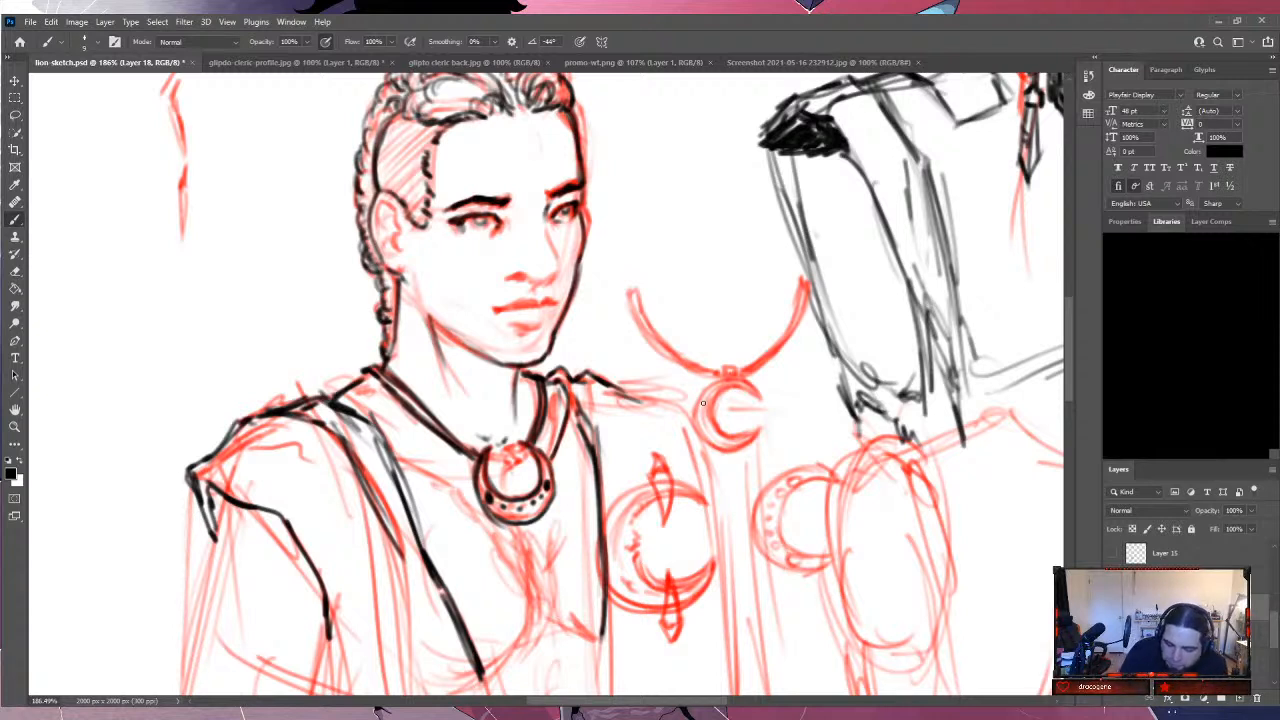
Ink the woman's lips and nose and add the inner folds of her ear.
left_click_drag(497, 310, 559, 305)
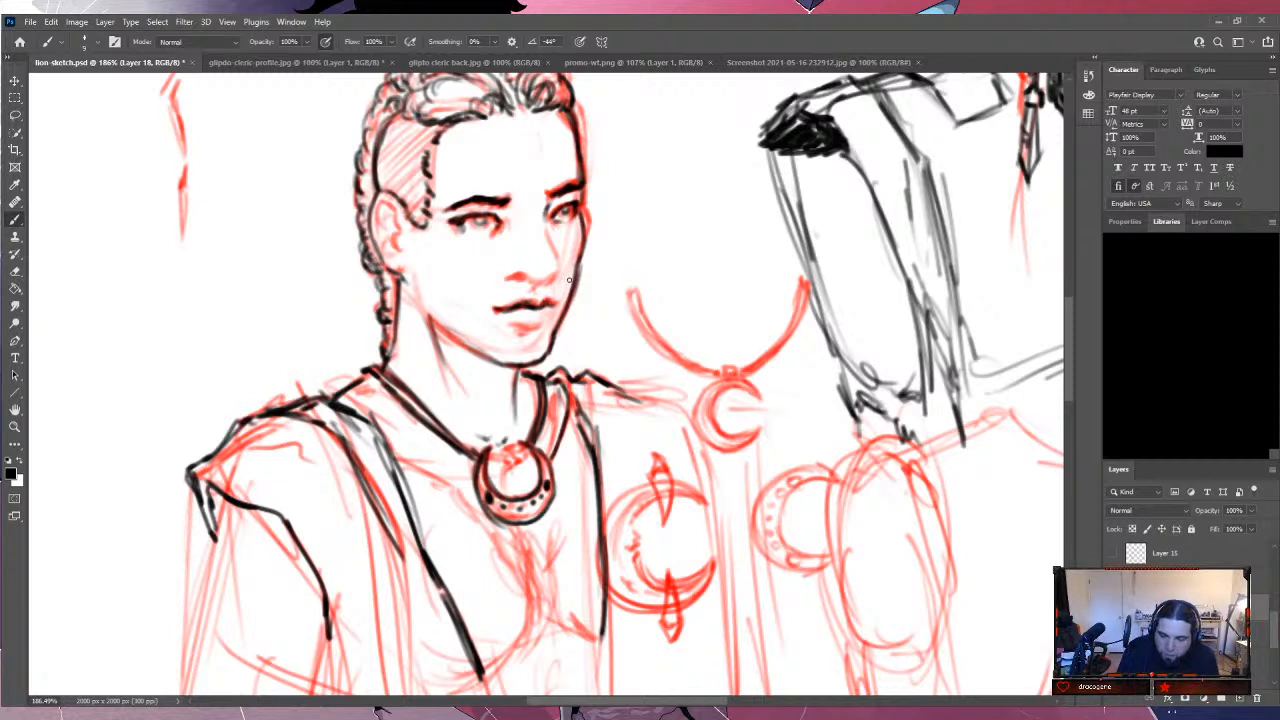
mouse_move(519, 278)
left_mouse_down()
mouse_move(552, 278)
mouse_move(550, 244)
mouse_move(560, 268)
mouse_move(501, 267)
mouse_move(492, 301)
left_mouse_up()
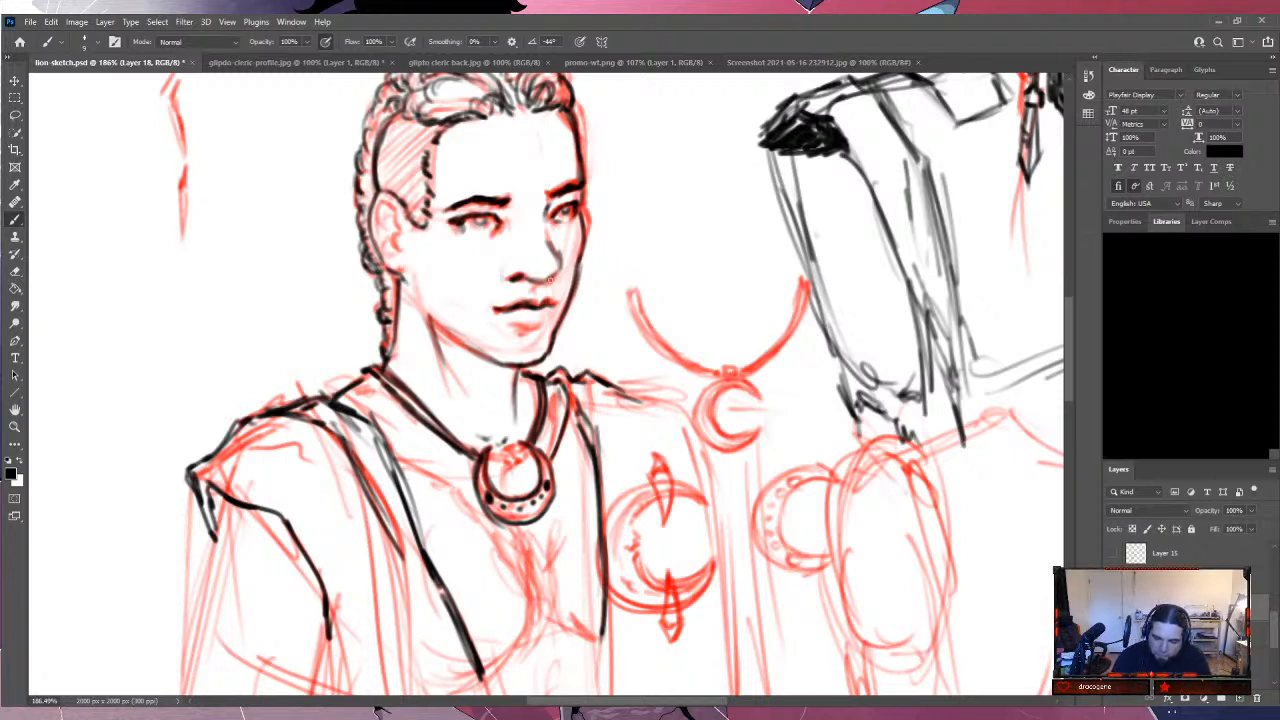
left_click_drag(556, 258, 552, 276)
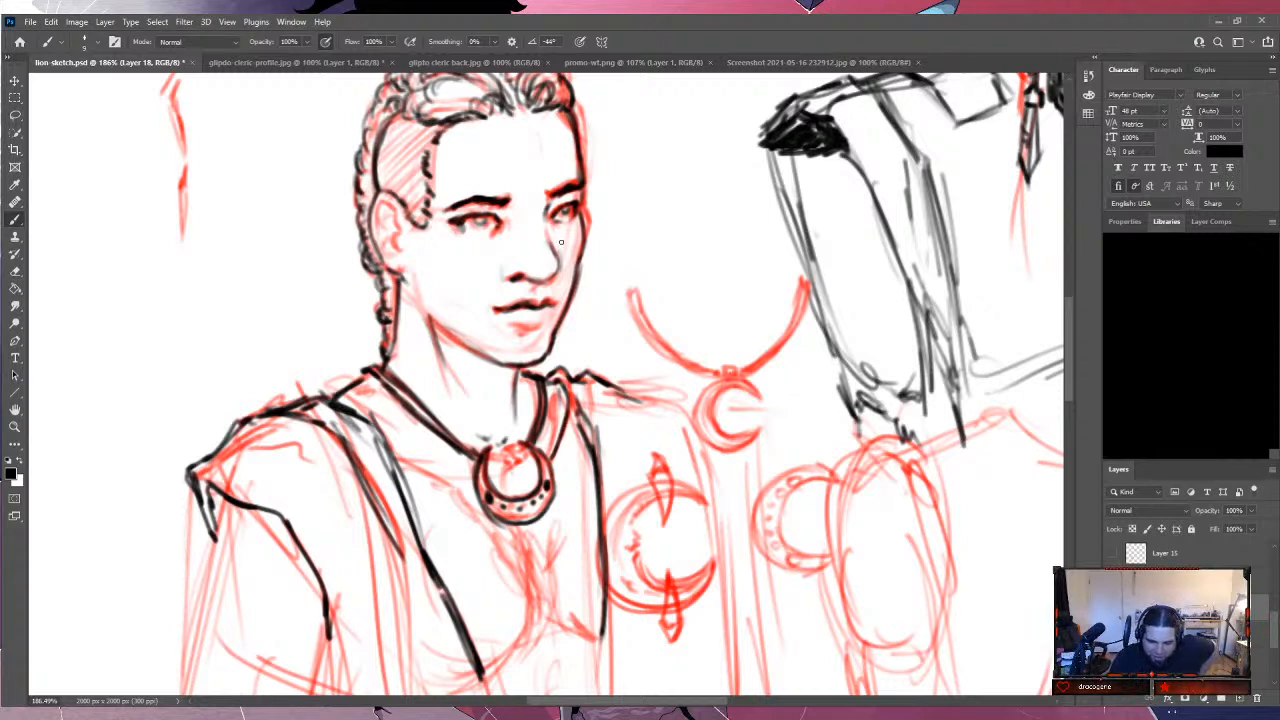
mouse_move(397, 237)
left_mouse_down()
mouse_move(396, 250)
mouse_move(386, 198)
mouse_move(376, 220)
left_mouse_up()
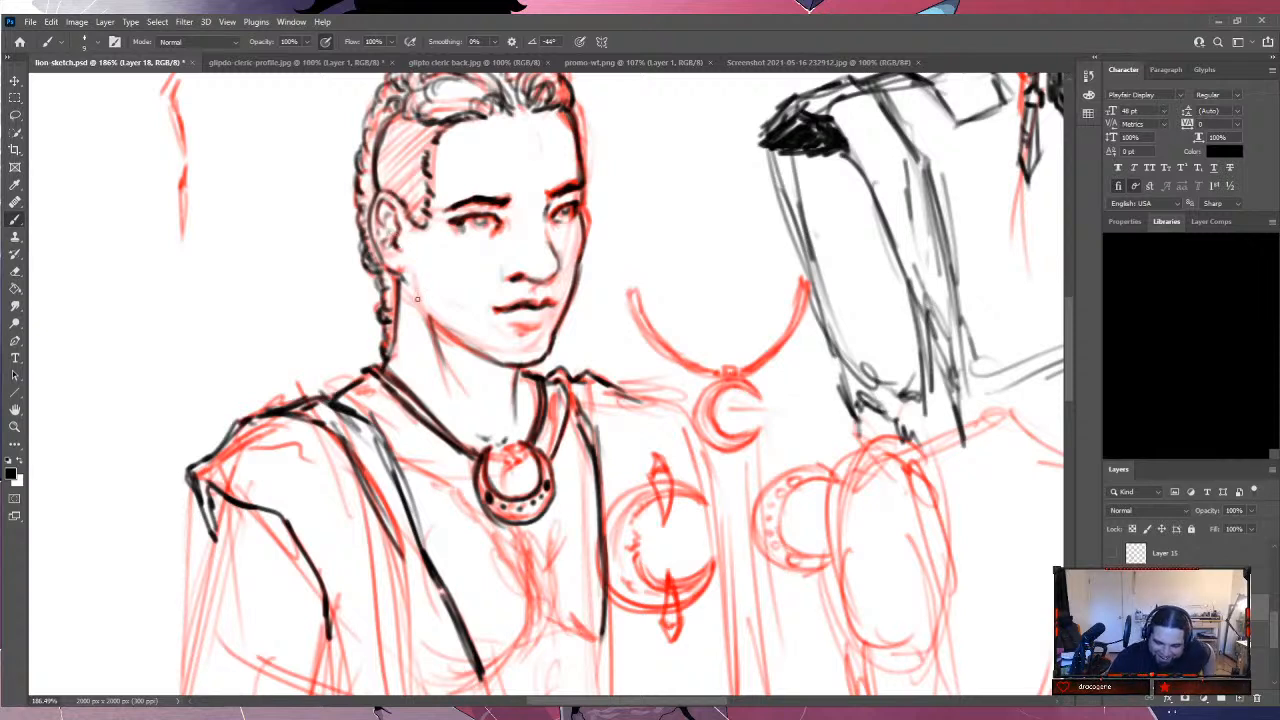
Ink the folds of the woman's far collar and start the far robe band's outer line below the shoulder.
left_click_drag(416, 298, 403, 277)
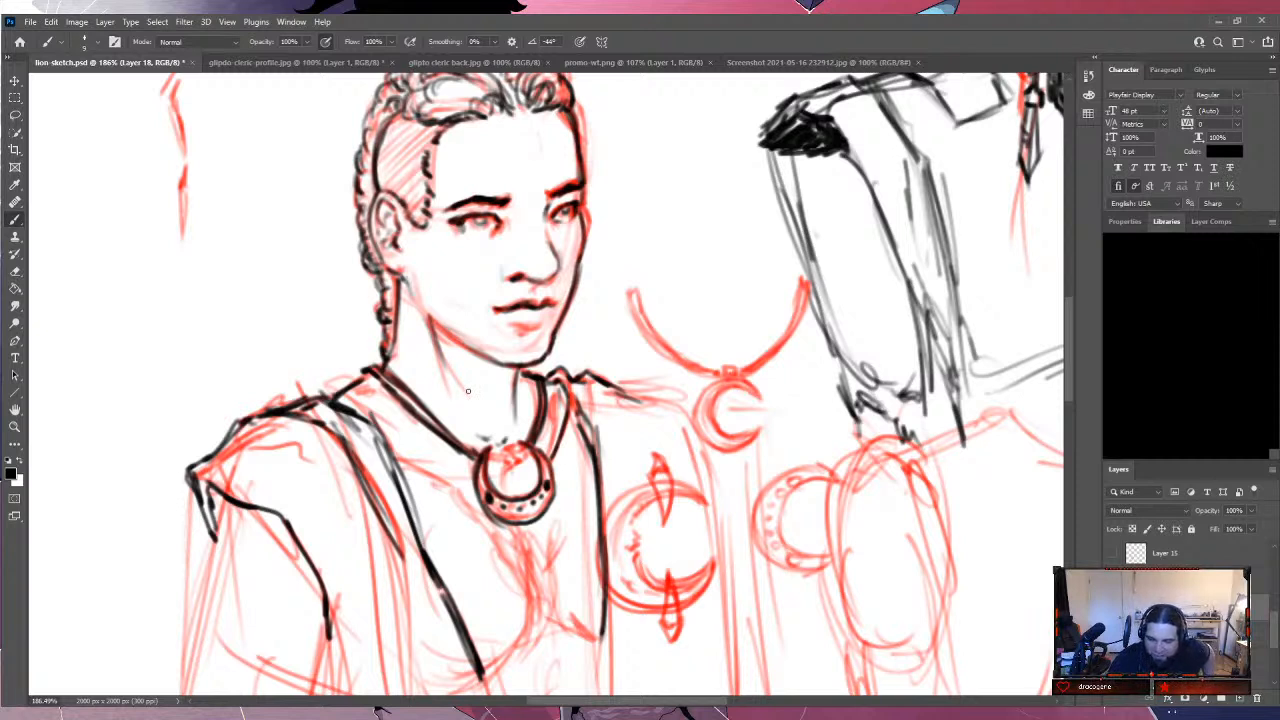
mouse_move(573, 382)
left_mouse_down()
mouse_move(591, 417)
mouse_move(567, 387)
mouse_move(571, 414)
mouse_move(592, 424)
mouse_move(556, 402)
mouse_move(588, 448)
mouse_move(566, 406)
left_mouse_up()
left_click_drag(572, 412, 580, 432)
mouse_move(556, 374)
left_mouse_down()
mouse_move(594, 430)
mouse_move(592, 404)
mouse_move(600, 446)
left_mouse_up()
mouse_move(622, 396)
left_mouse_down()
mouse_move(662, 402)
mouse_move(680, 440)
mouse_move(628, 458)
mouse_move(634, 646)
left_mouse_up()
left_click_drag(632, 500, 638, 660)
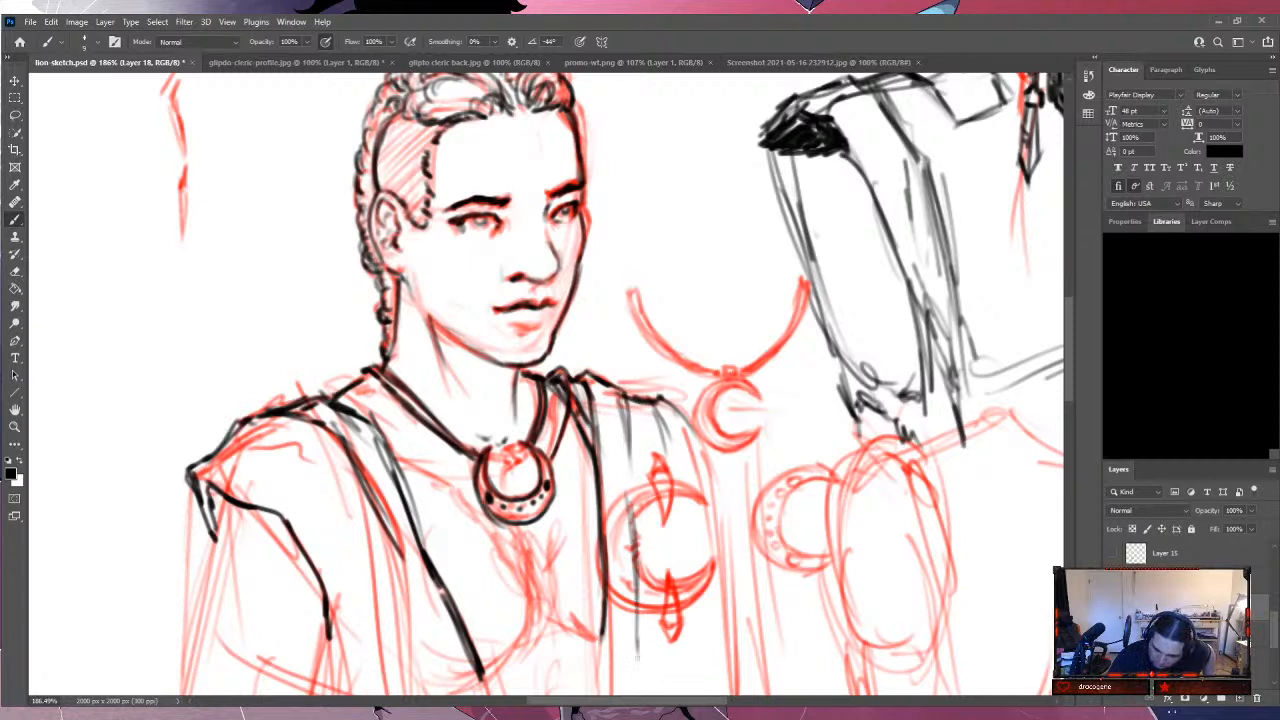
Reinforce the far robe band's outer line and add short fold marks beside it down the chest.
left_click_drag(636, 578, 638, 662)
left_click_drag(632, 476, 634, 490)
left_click_drag(642, 416, 632, 512)
left_click_drag(634, 432, 626, 536)
left_click_drag(645, 628, 660, 690)
Extend the near robe band down to its end at the waist and ink its outer edge up to the sleeve opening.
mouse_move(340, 644)
left_mouse_down()
mouse_move(348, 680)
mouse_move(332, 694)
left_mouse_up()
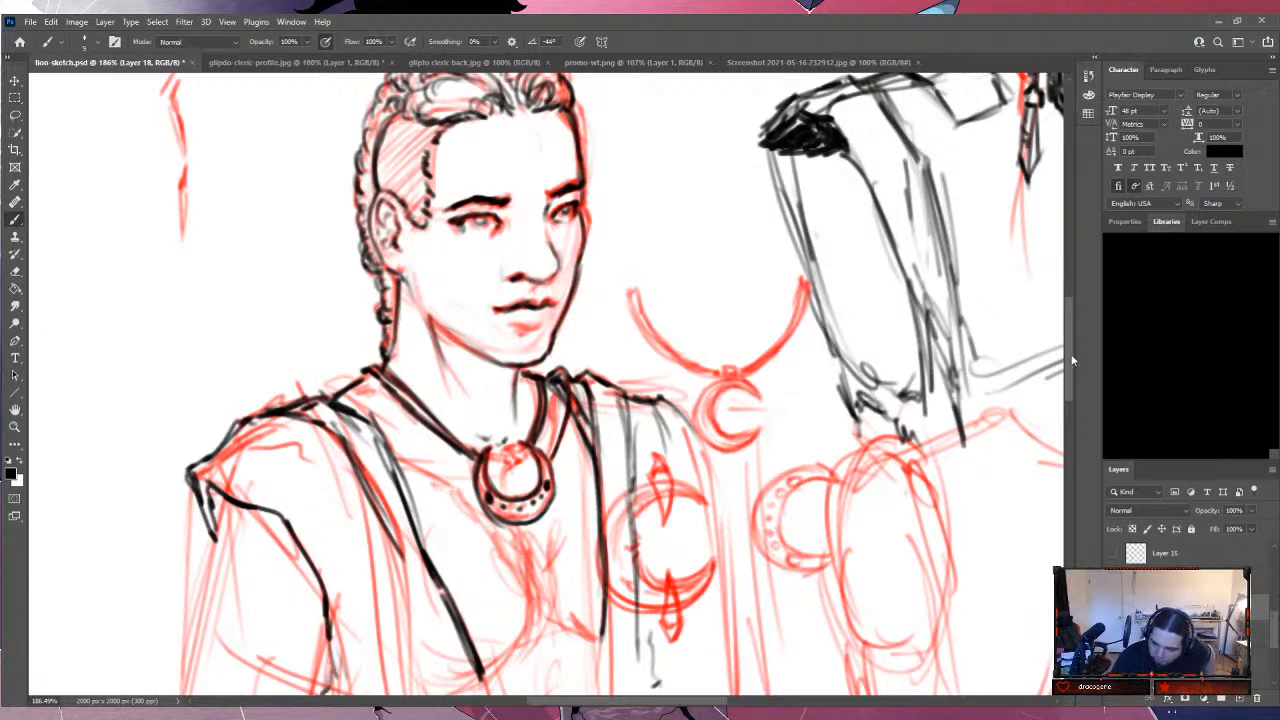
scroll(400, 470, "down", 5)
mouse_move(484, 440)
left_mouse_down()
mouse_move(529, 559)
mouse_move(543, 546)
mouse_move(494, 588)
left_mouse_up()
left_click_drag(498, 587, 306, 322)
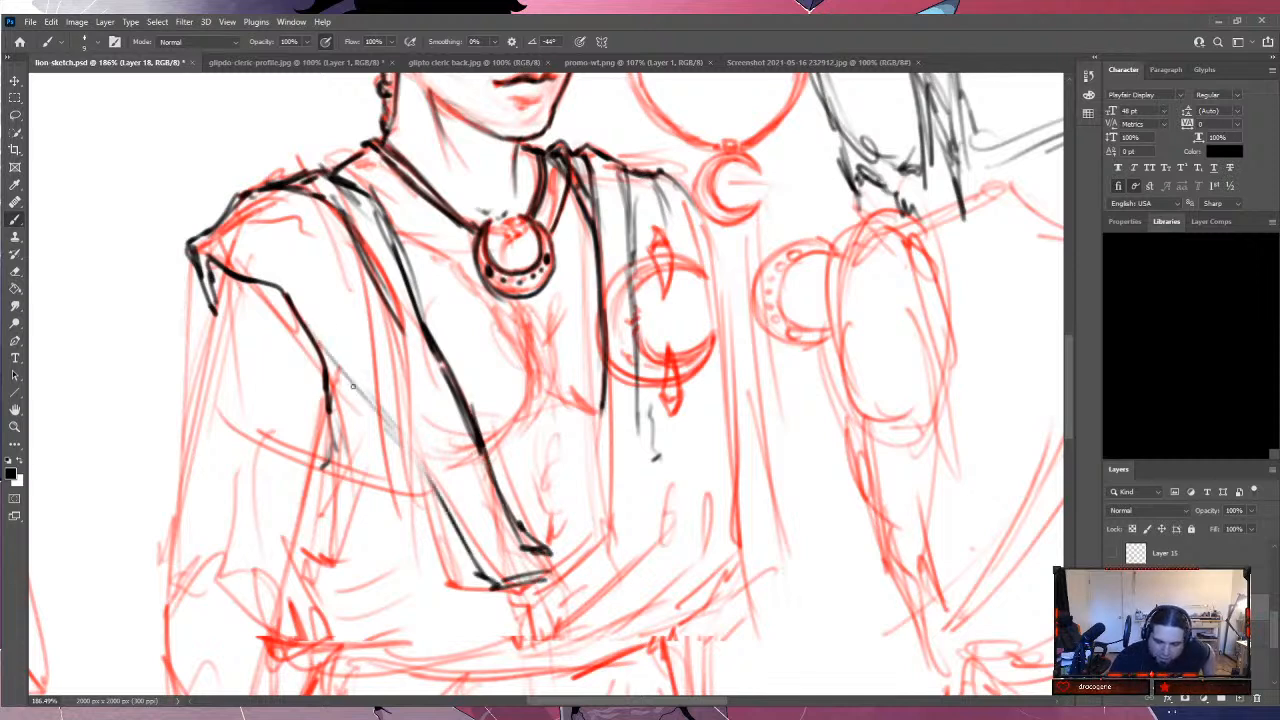
mouse_move(384, 428)
left_mouse_down()
mouse_move(278, 290)
mouse_move(398, 430)
left_mouse_up()
left_click_drag(332, 340, 414, 450)
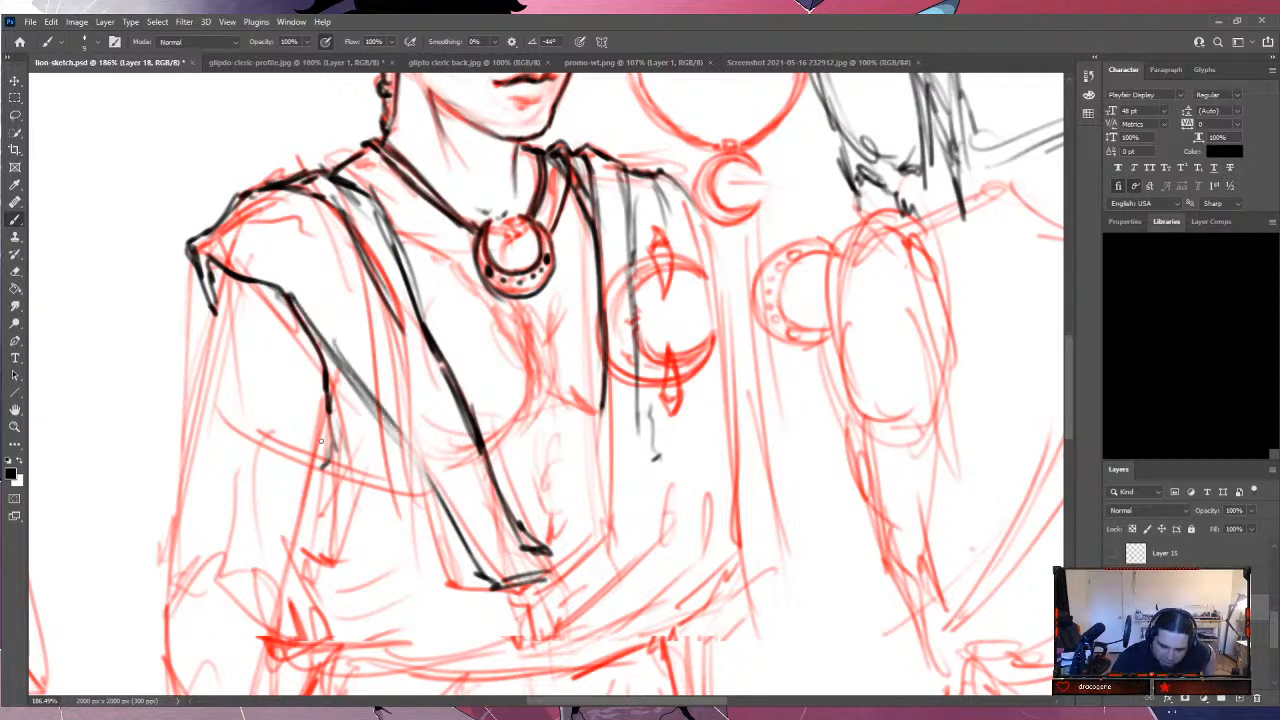
Ink the near side of the woman's torso from the sleeve opening to the waist, continuing along the robe's waistline.
mouse_move(332, 404)
left_mouse_down()
mouse_move(328, 512)
mouse_move(304, 526)
mouse_move(313, 628)
left_mouse_up()
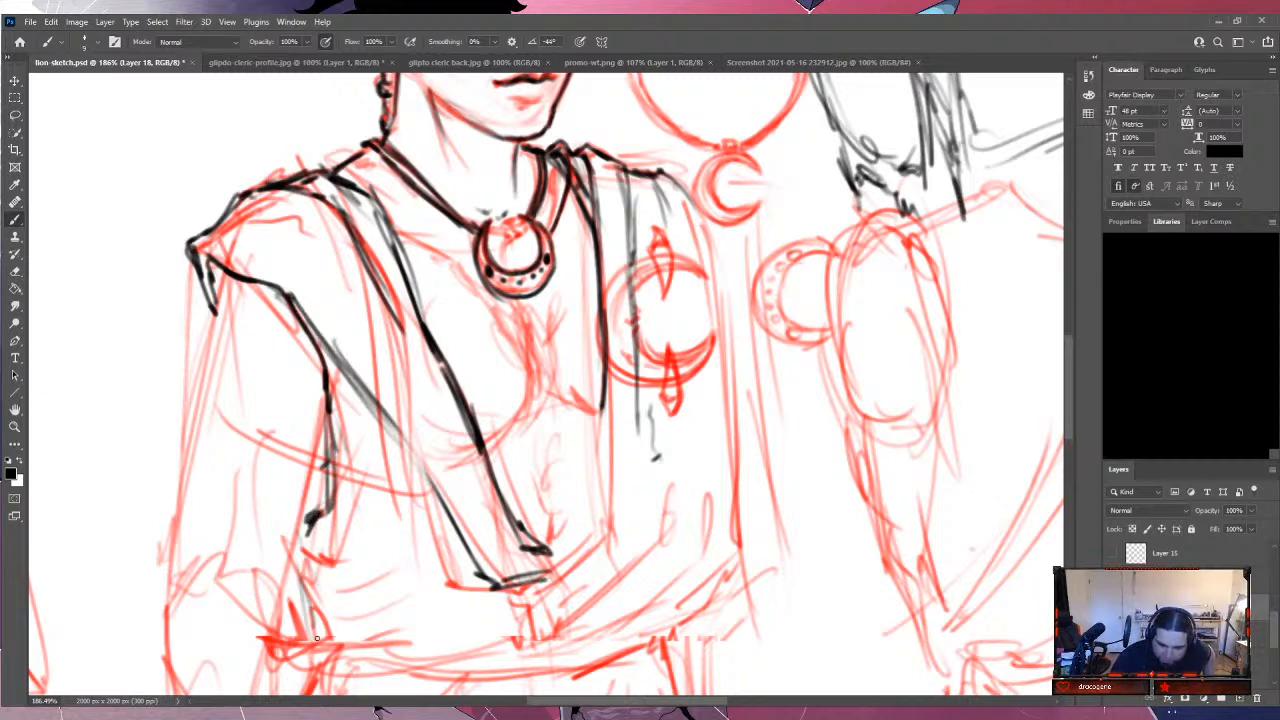
mouse_move(292, 590)
left_mouse_down()
mouse_move(288, 553)
mouse_move(306, 513)
left_mouse_up()
mouse_move(289, 588)
left_mouse_down()
mouse_move(284, 640)
mouse_move(324, 660)
mouse_move(356, 640)
mouse_move(408, 656)
mouse_move(526, 622)
mouse_move(522, 632)
left_mouse_up()
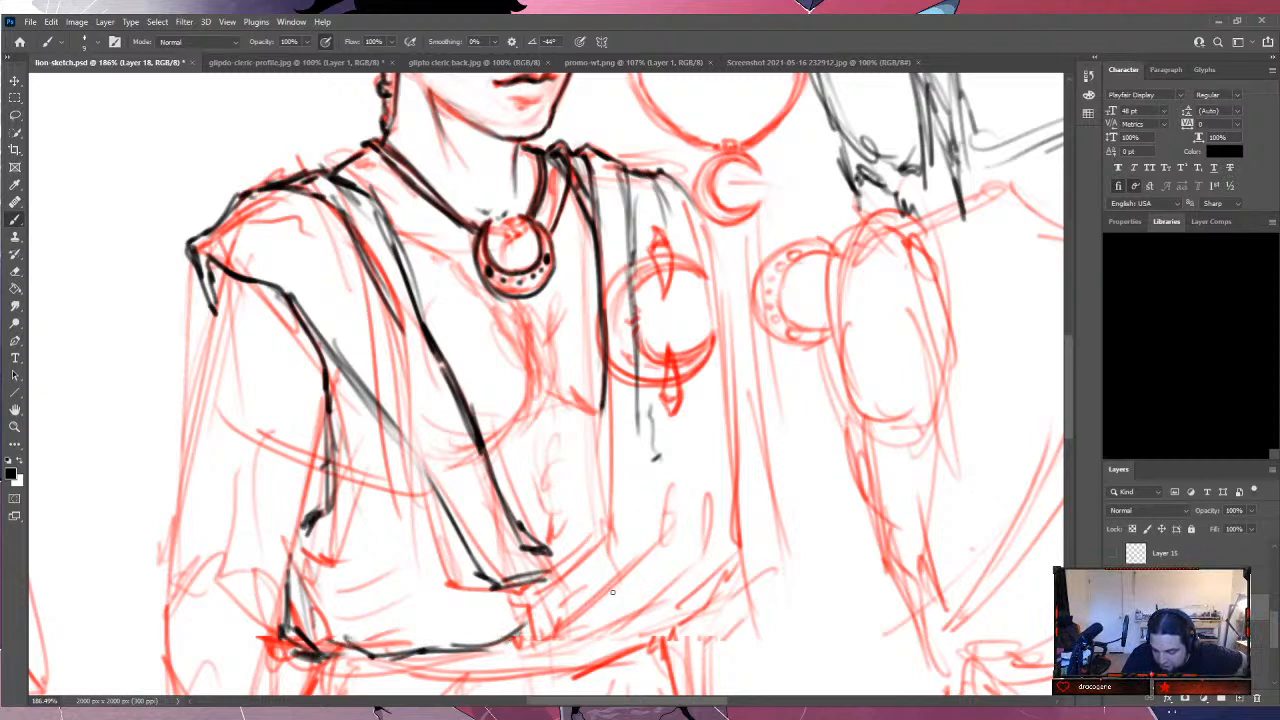
Ink the lower part of the far robe band, joining both of its edges diagonally to the crossing at the waist.
mouse_move(508, 588)
left_mouse_down()
mouse_move(536, 636)
mouse_move(554, 560)
mouse_move(612, 528)
mouse_move(604, 468)
left_mouse_up()
left_click_drag(604, 512, 600, 338)
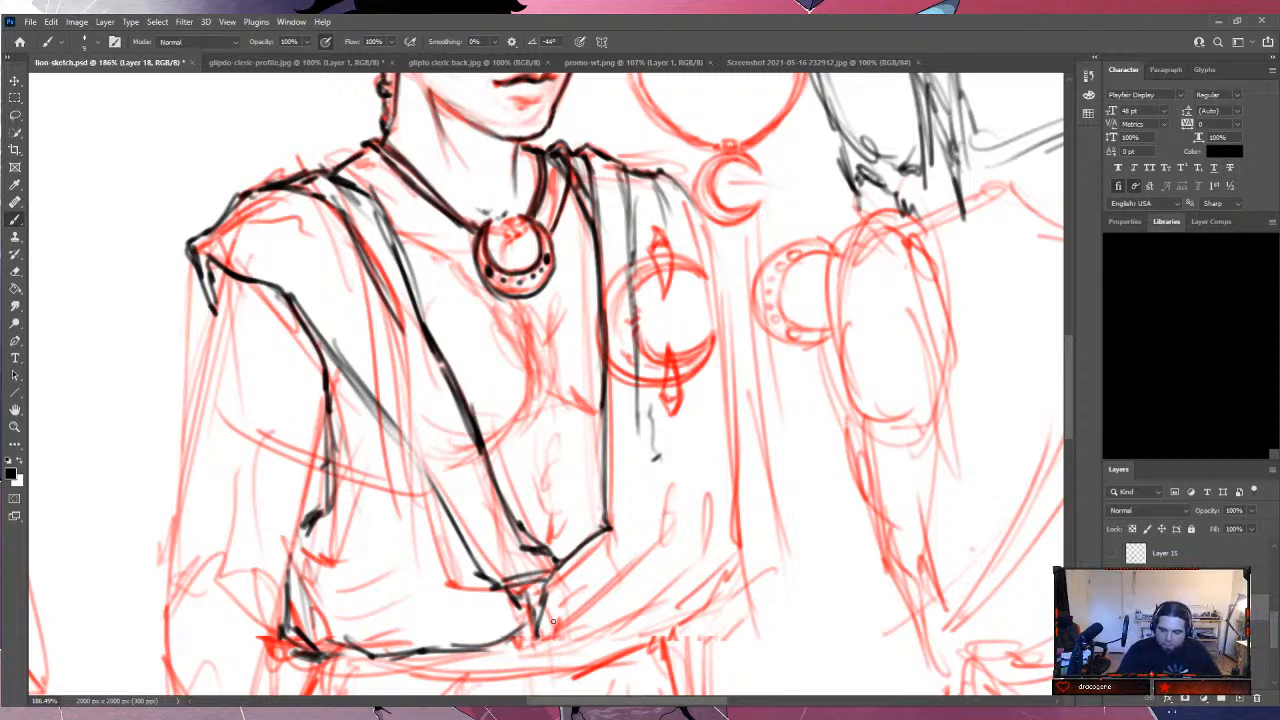
mouse_move(552, 621)
left_mouse_down()
mouse_move(636, 555)
mouse_move(646, 517)
mouse_move(642, 478)
left_mouse_up()
left_click_drag(636, 550, 639, 455)
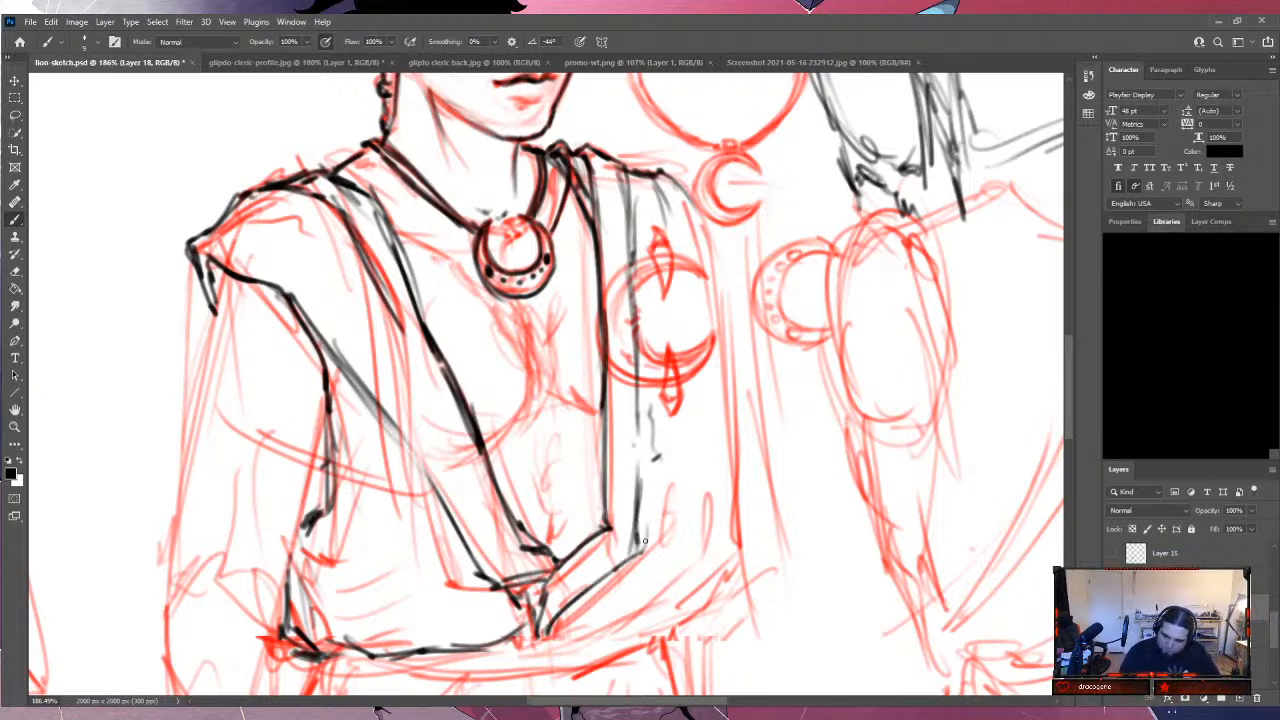
left_click_drag(640, 550, 660, 516)
Ink the diagonal waist folds on the robe's far side and the far torso outline up to the shoulder.
mouse_move(555, 638)
left_mouse_down()
mouse_move(594, 632)
mouse_move(693, 560)
mouse_move(657, 590)
mouse_move(717, 582)
mouse_move(720, 430)
left_mouse_up()
left_click_drag(728, 548, 710, 352)
mouse_move(674, 181)
left_mouse_down()
mouse_move(706, 206)
mouse_move(720, 350)
left_mouse_up()
left_click_drag(714, 284, 730, 464)
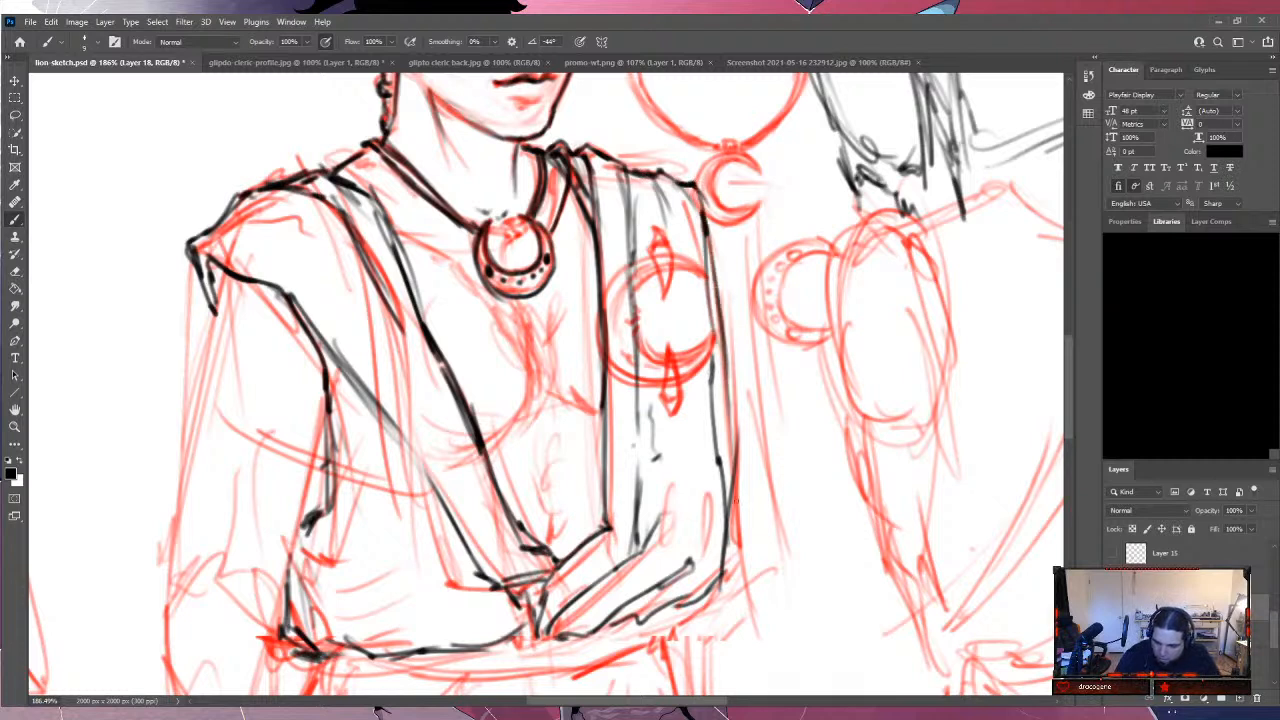
left_click_drag(720, 346, 732, 516)
mouse_move(714, 282)
left_mouse_down()
mouse_move(734, 502)
mouse_move(716, 350)
left_mouse_up()
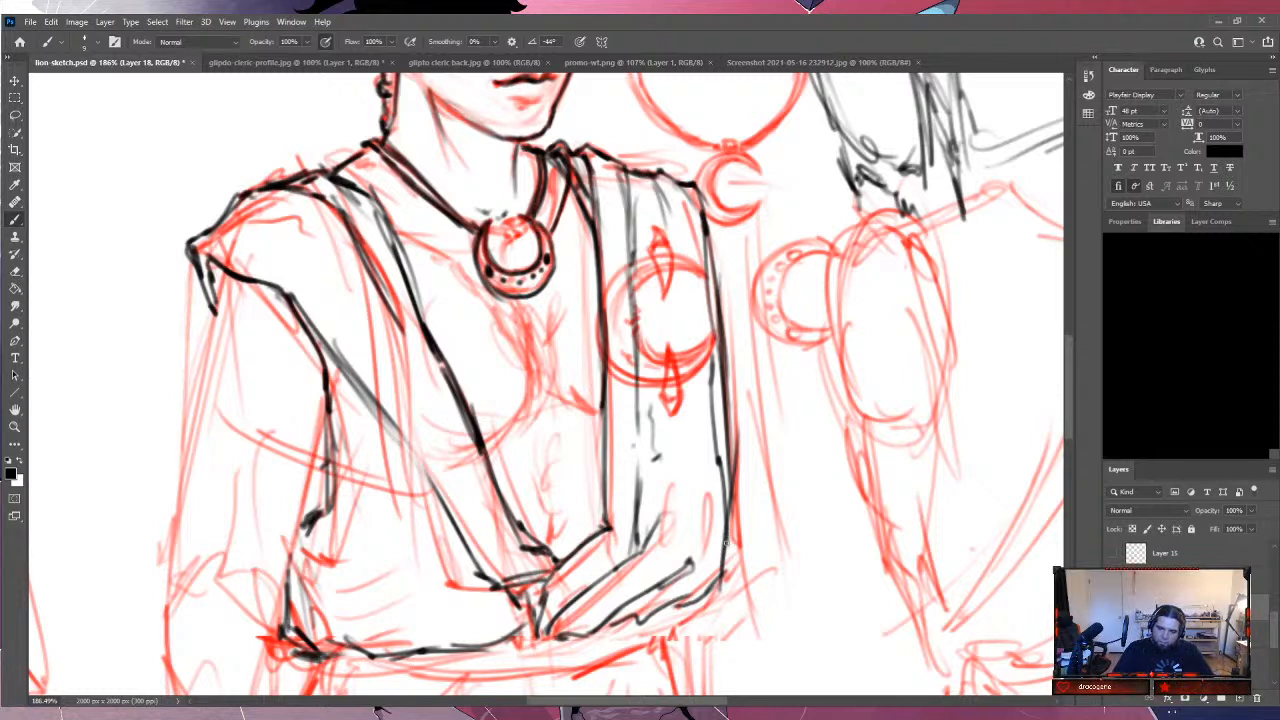
Sketch light overlapping wrap lines across the woman's chest between the two robe edges.
left_click_drag(434, 328, 604, 310)
mouse_move(452, 362)
left_mouse_down()
mouse_move(593, 350)
mouse_move(470, 424)
mouse_move(506, 354)
left_mouse_up()
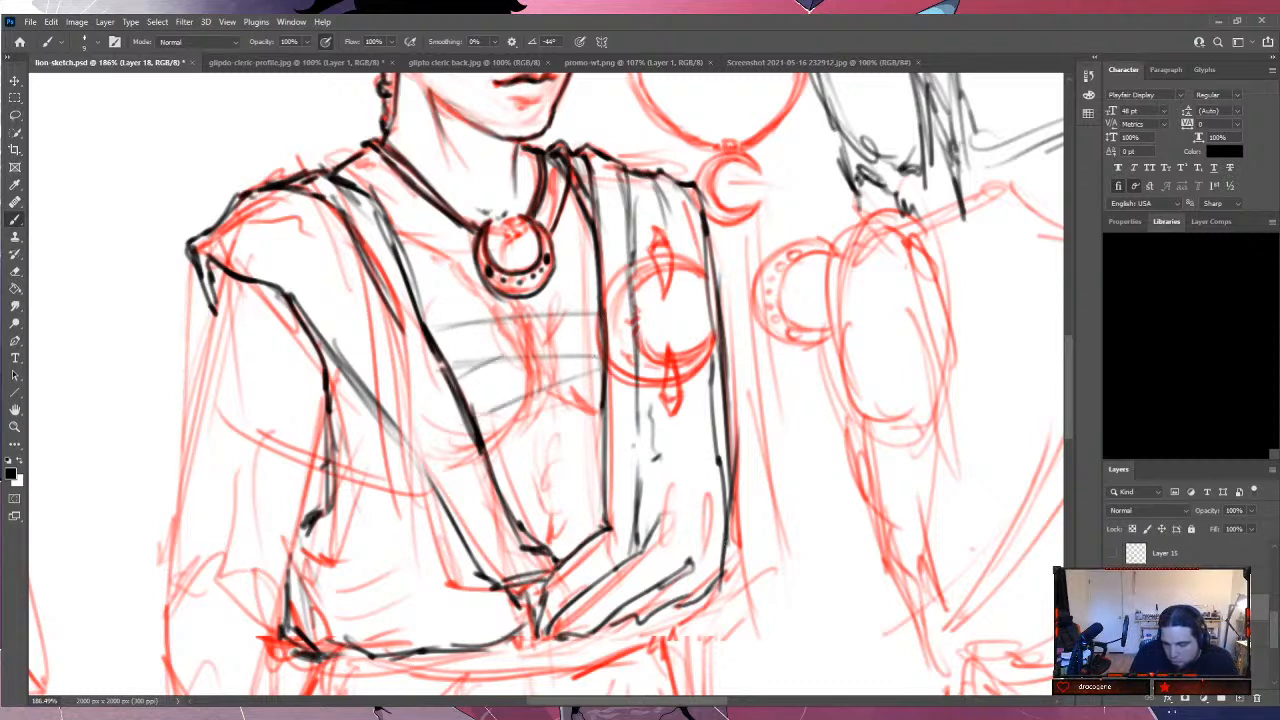
left_click_drag(597, 281, 534, 316)
mouse_move(490, 428)
left_mouse_down()
mouse_move(580, 402)
mouse_move(481, 428)
mouse_move(566, 404)
mouse_move(582, 426)
mouse_move(594, 418)
mouse_move(502, 455)
left_mouse_up()
mouse_move(596, 412)
left_mouse_down()
mouse_move(481, 458)
mouse_move(595, 444)
left_mouse_up()
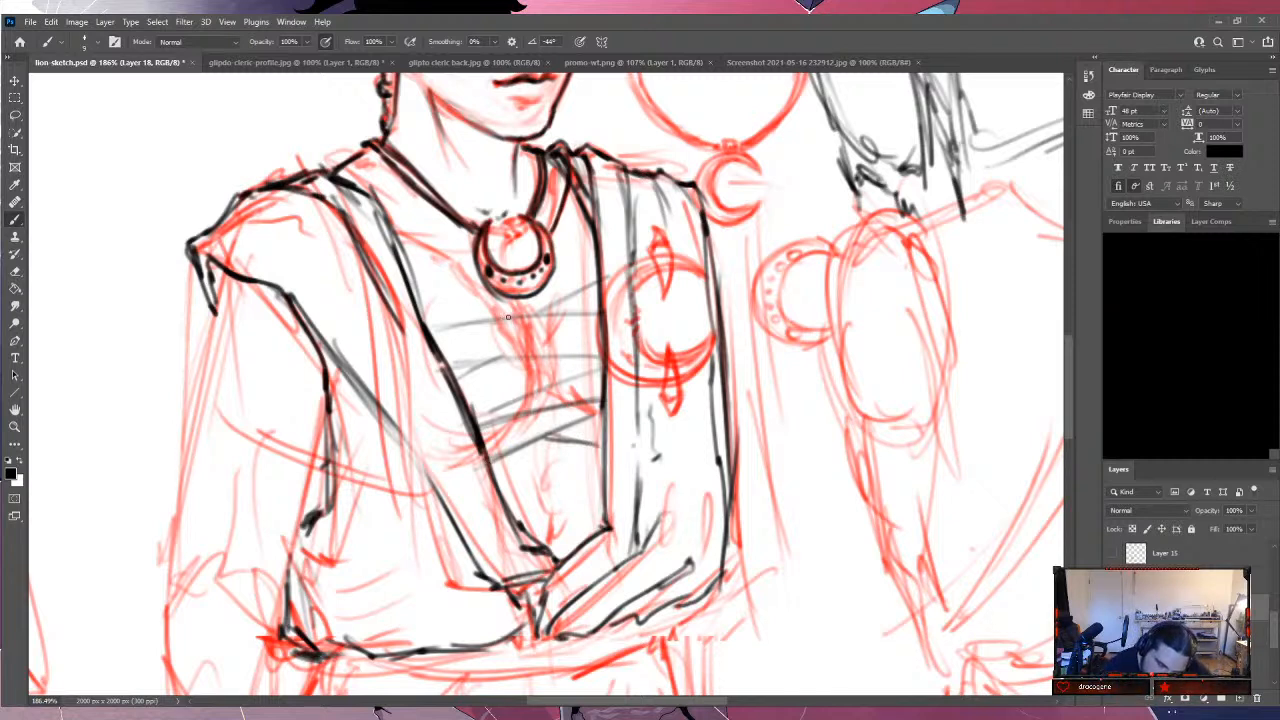
left_click_drag(422, 308, 550, 318)
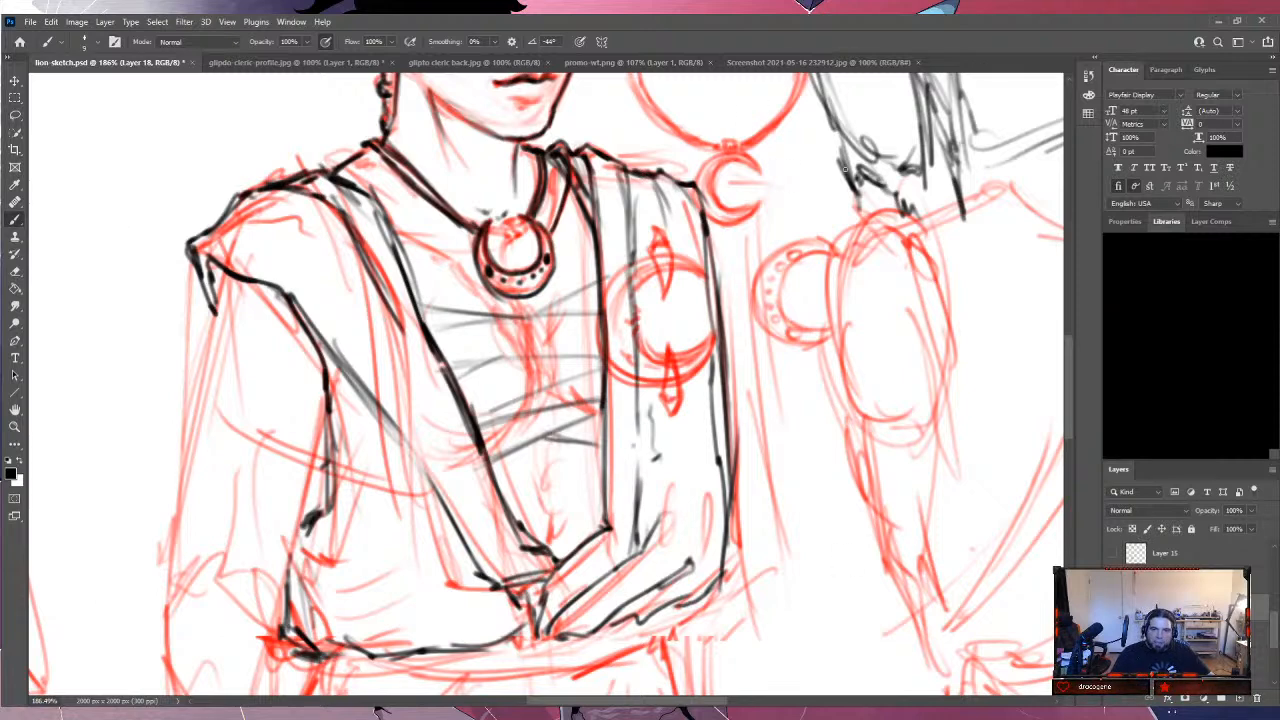
scroll(733, 349, "up", 5)
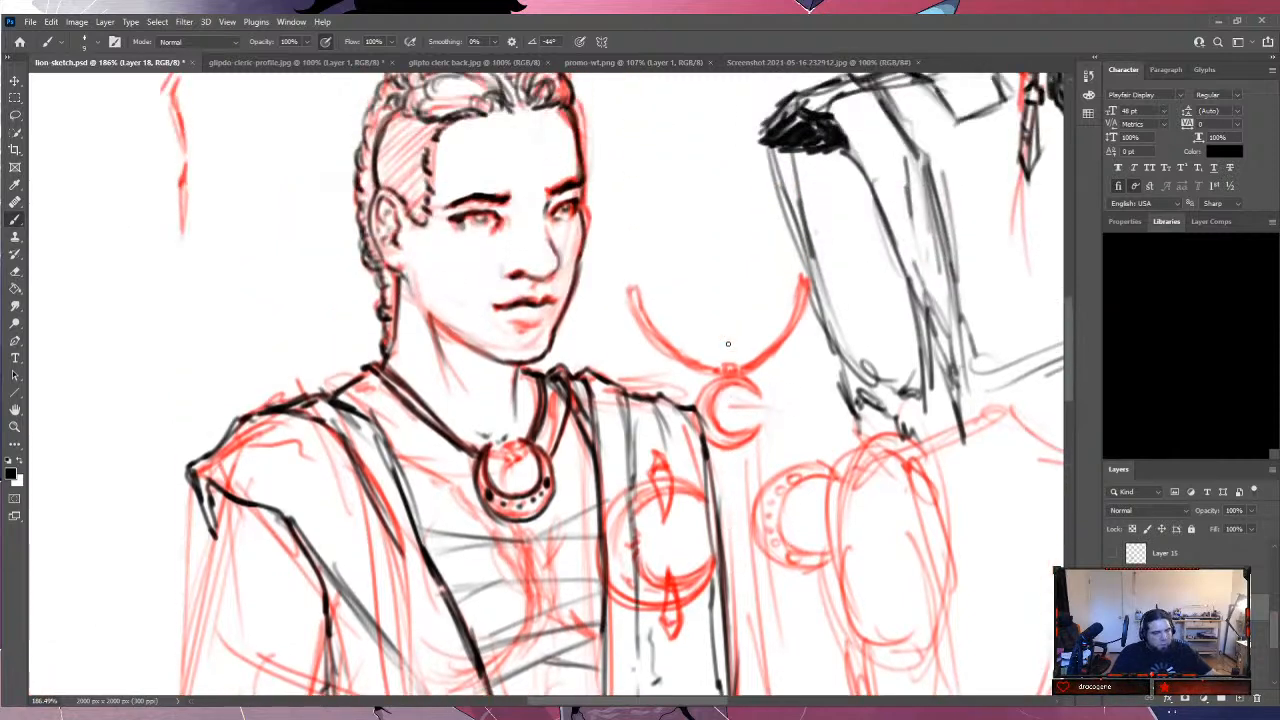
scroll(730, 316, "down", 5)
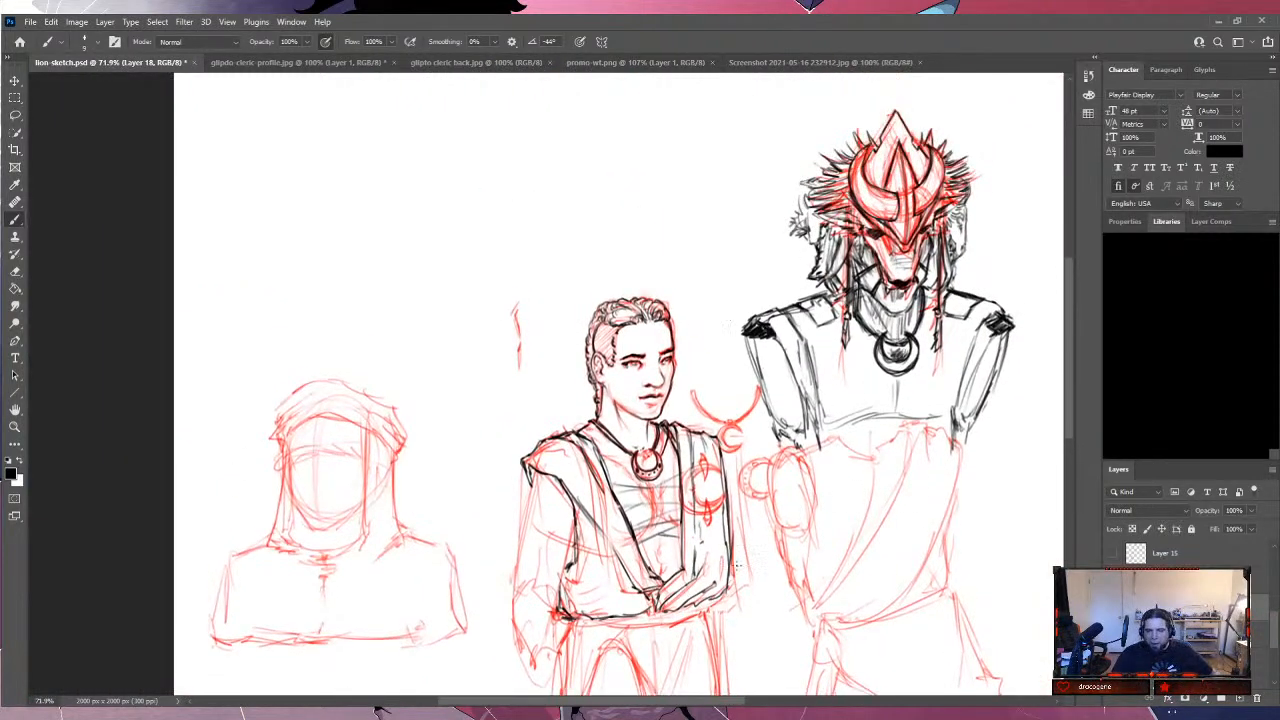
scroll(610, 343, "right", 3)
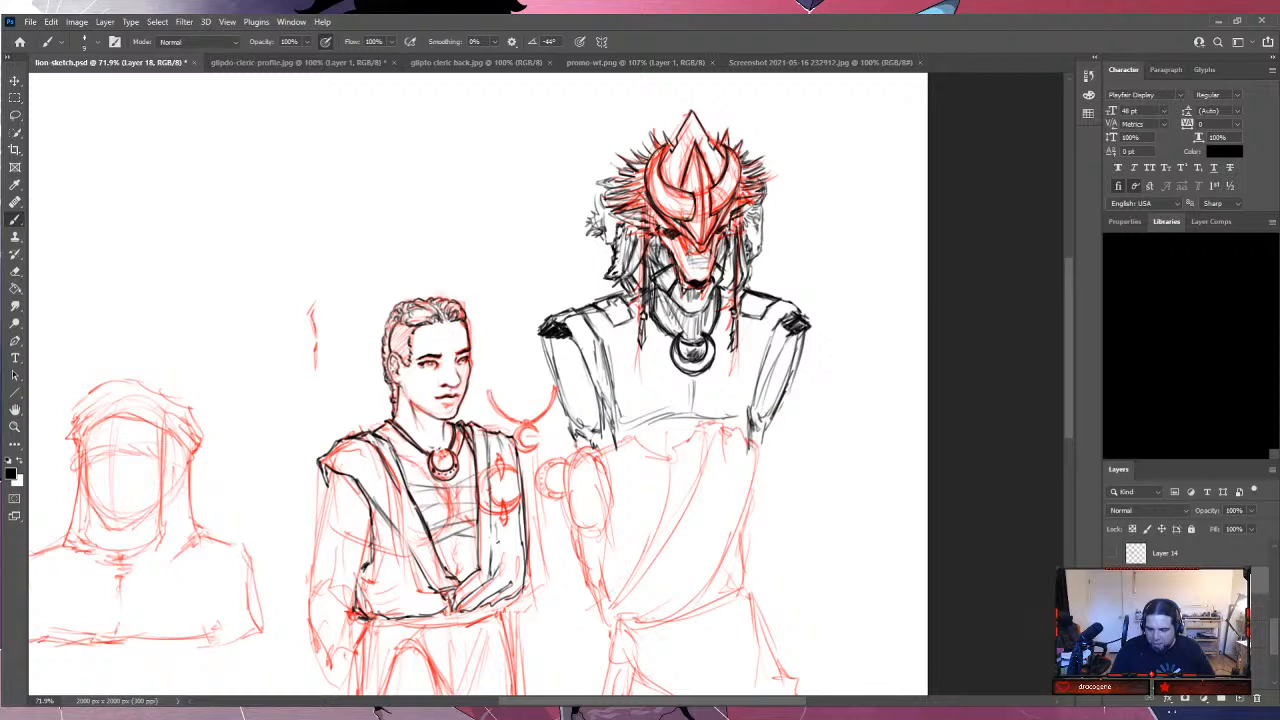
scroll(1180, 600, "down", 3)
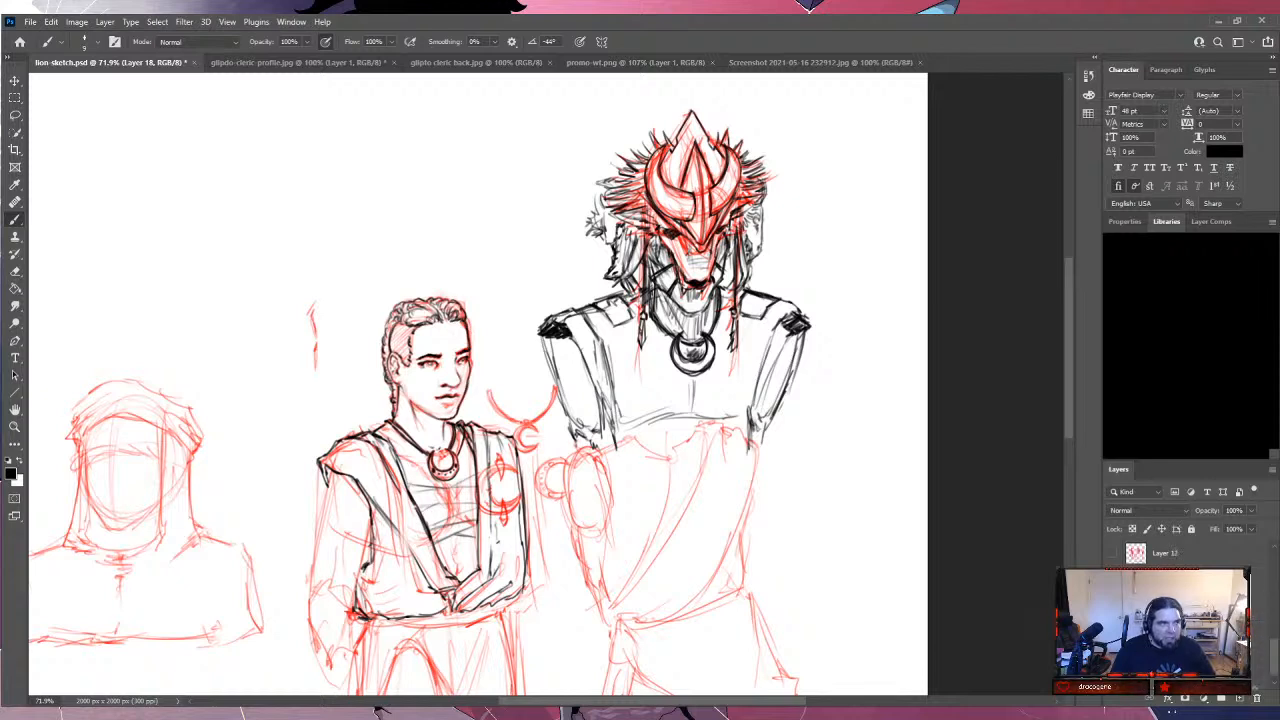